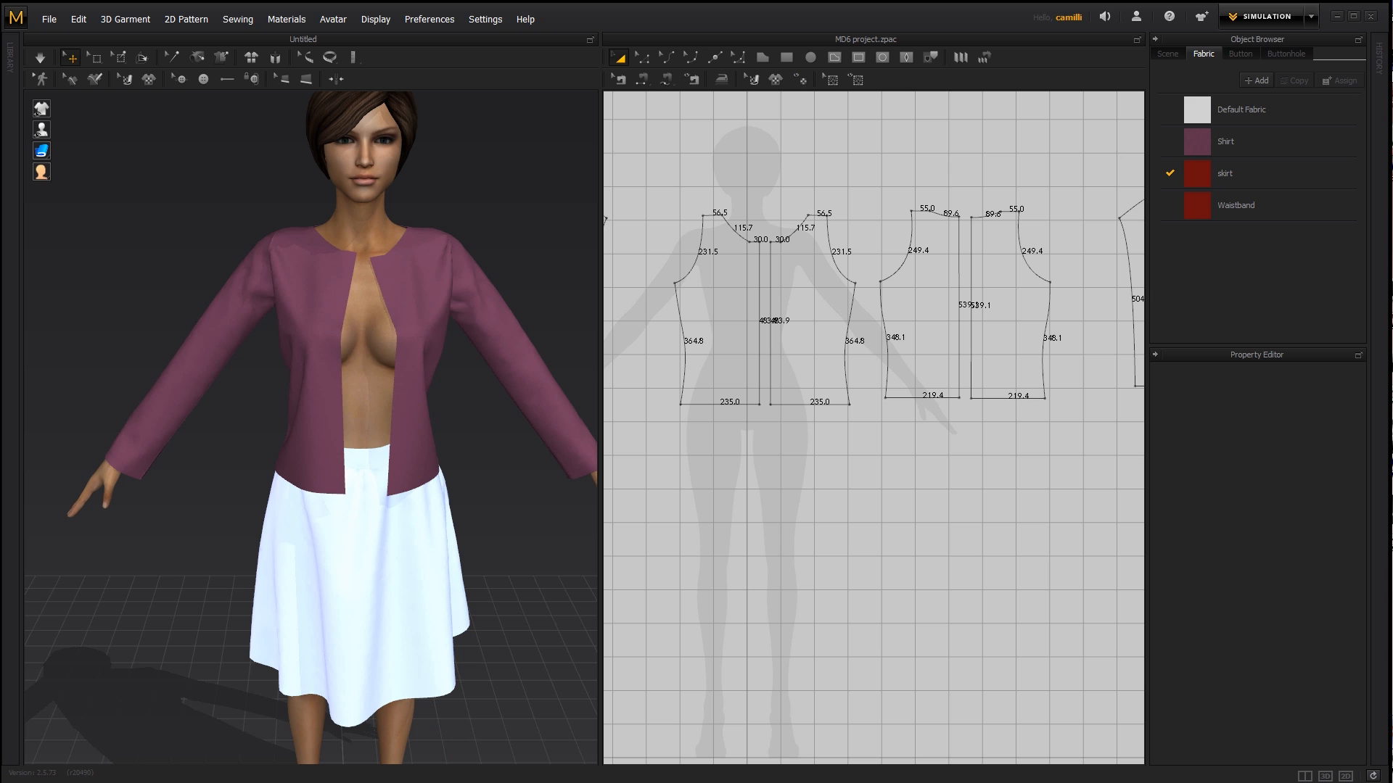
- Look at the example picture of tangled shirt buttons in Windows Photo Viewer and return to the garment project
click(450, 782)
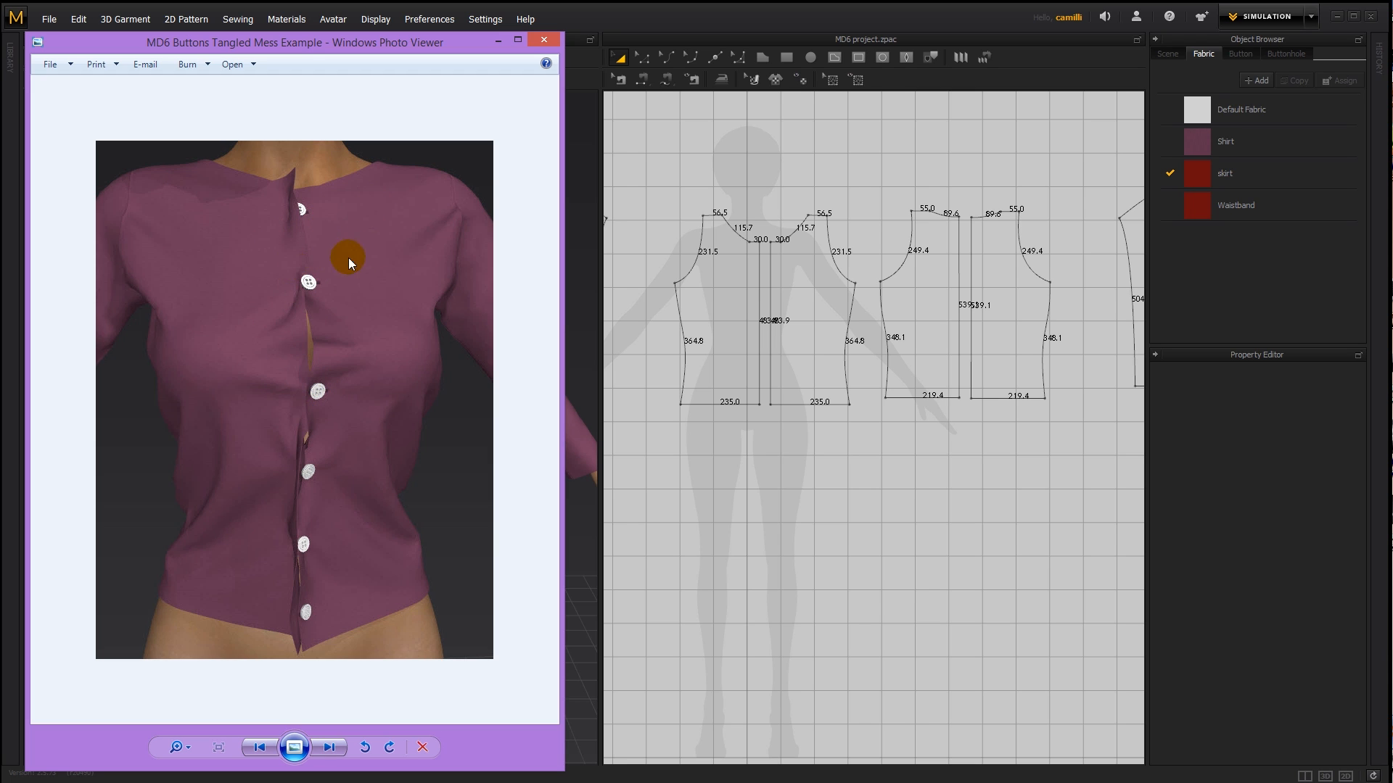
click(498, 41)
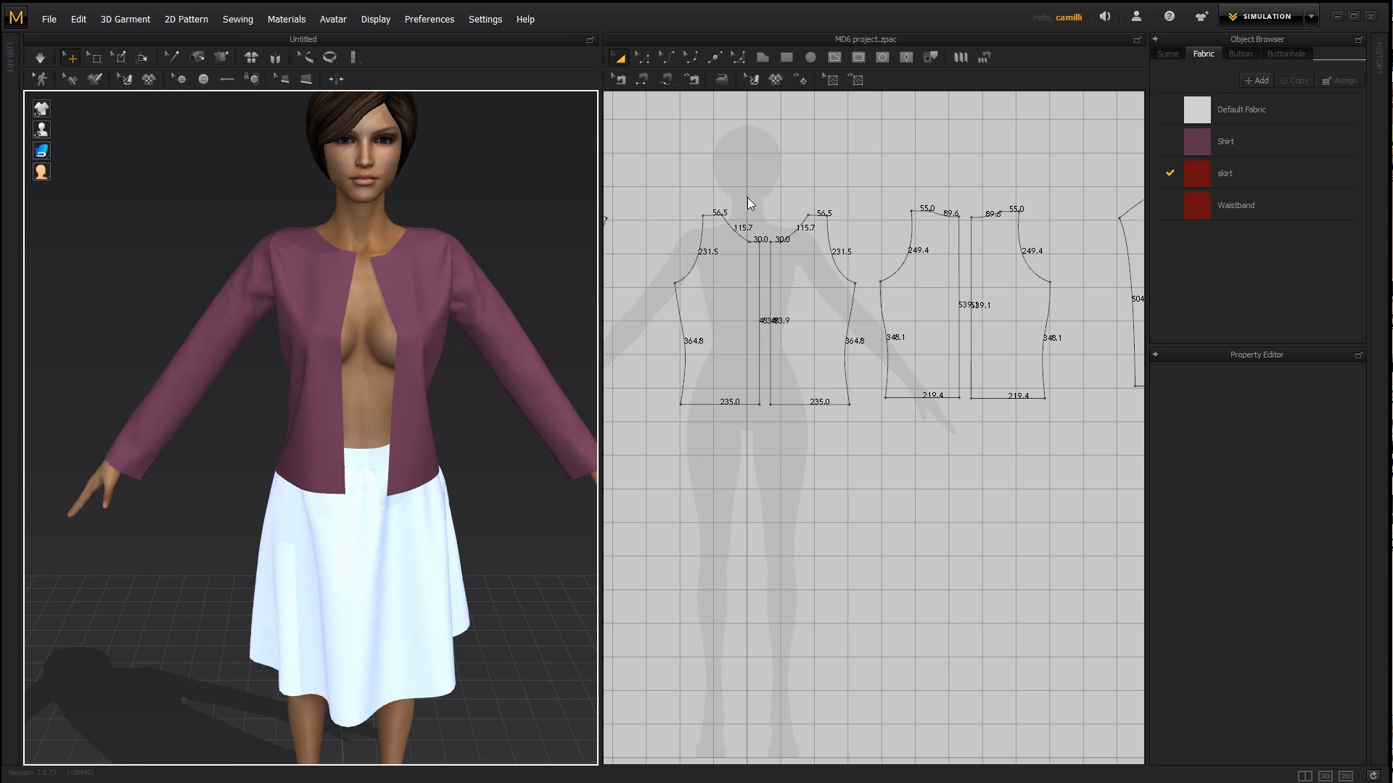
scroll(769, 219, up, 6)
middle_drag(759, 301, 859, 284)
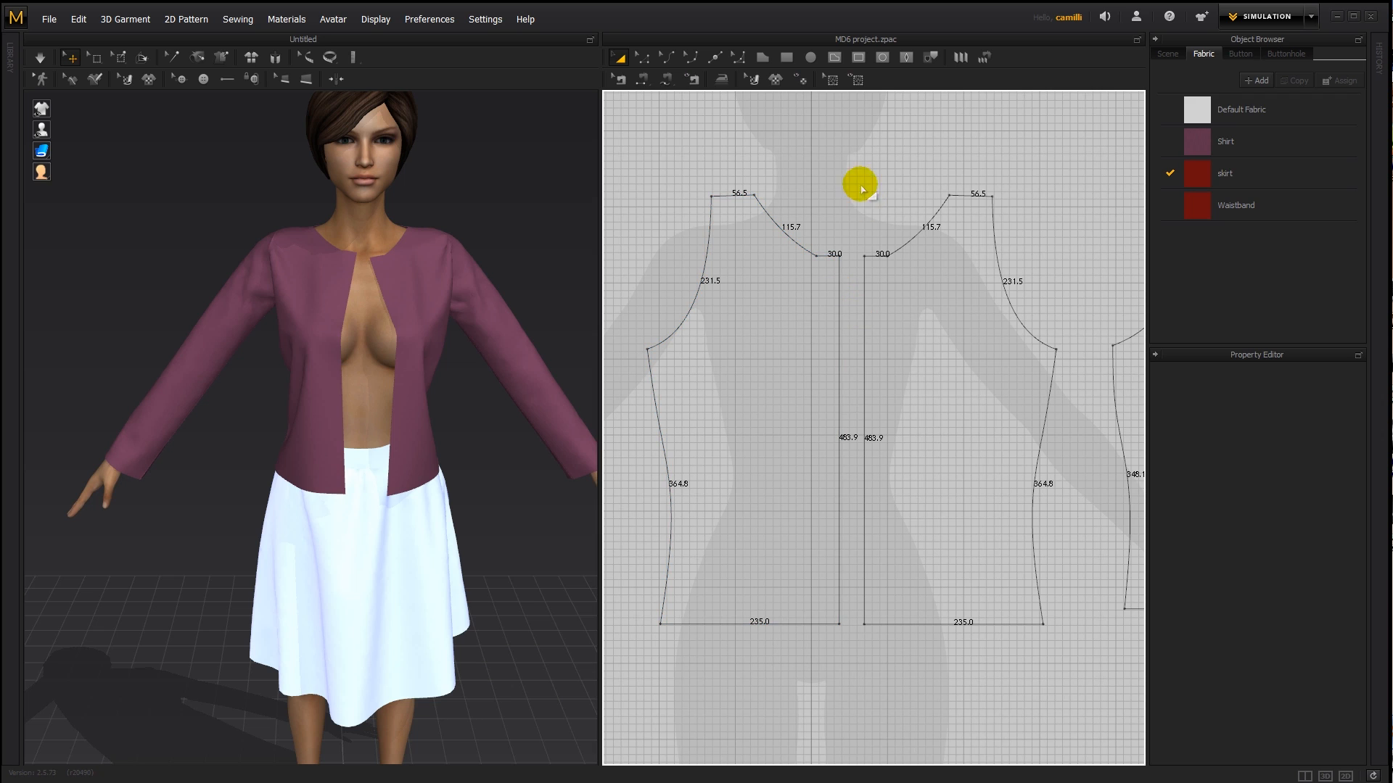
scroll(817, 106, up, 2)
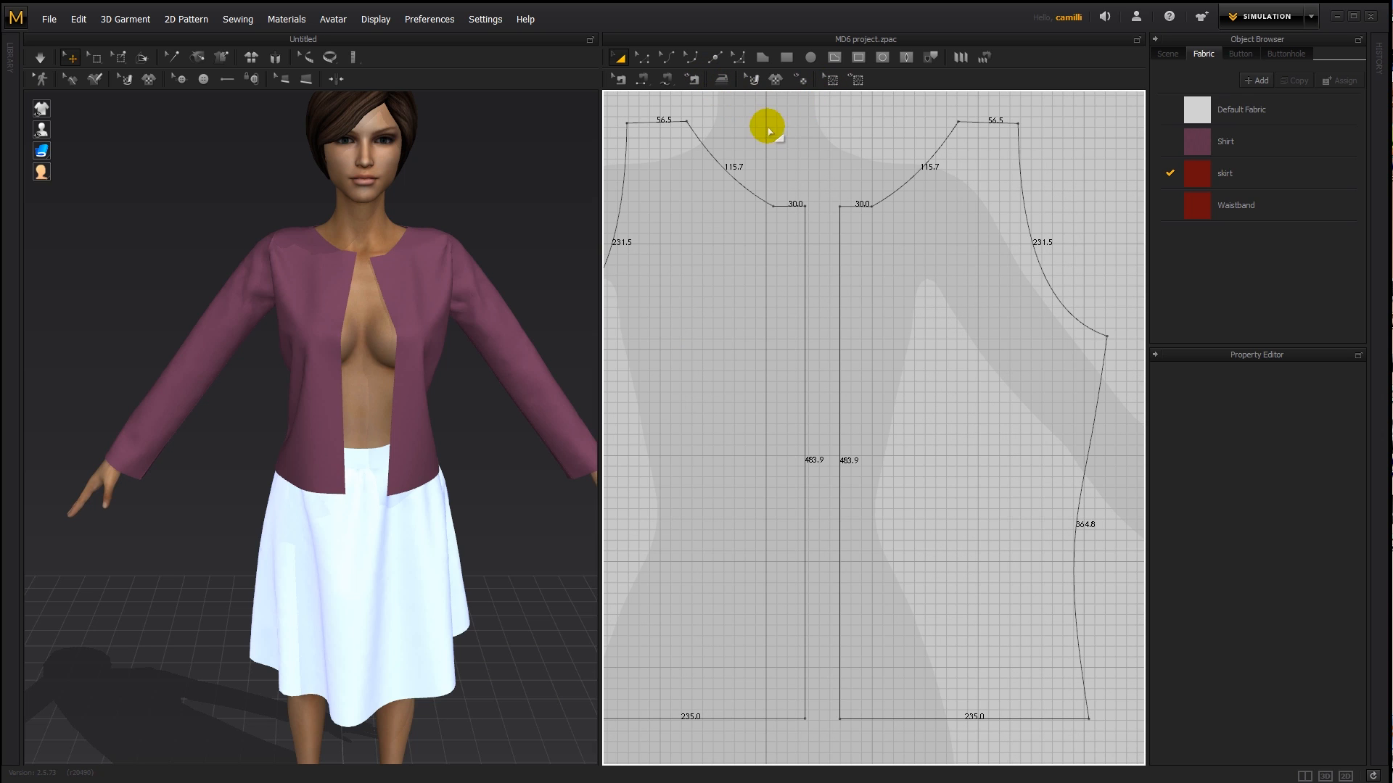
key(z)
click(802, 82)
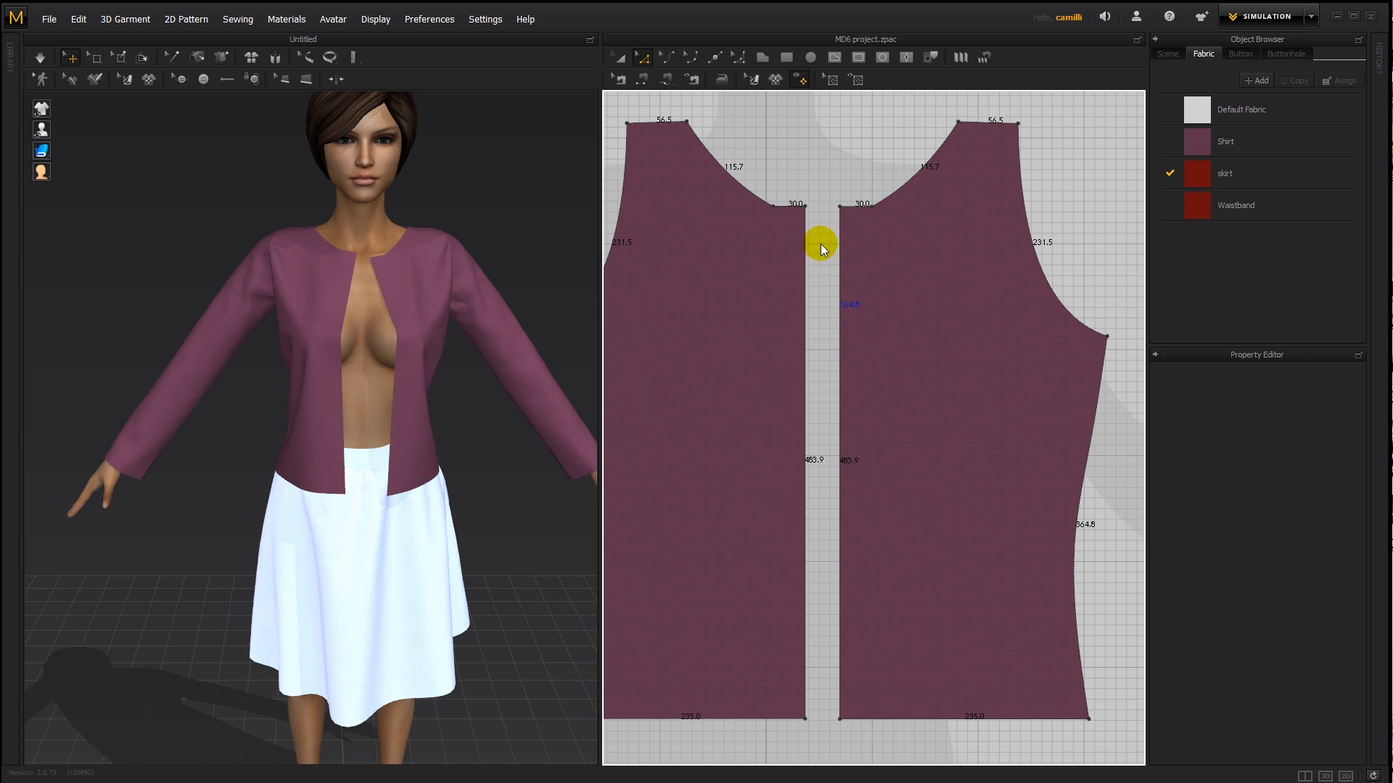
key(a)
click(801, 80)
- Move the right front bodice piece over the left one so their 30 mm extensions overlap, and move it back beside it
click(808, 235)
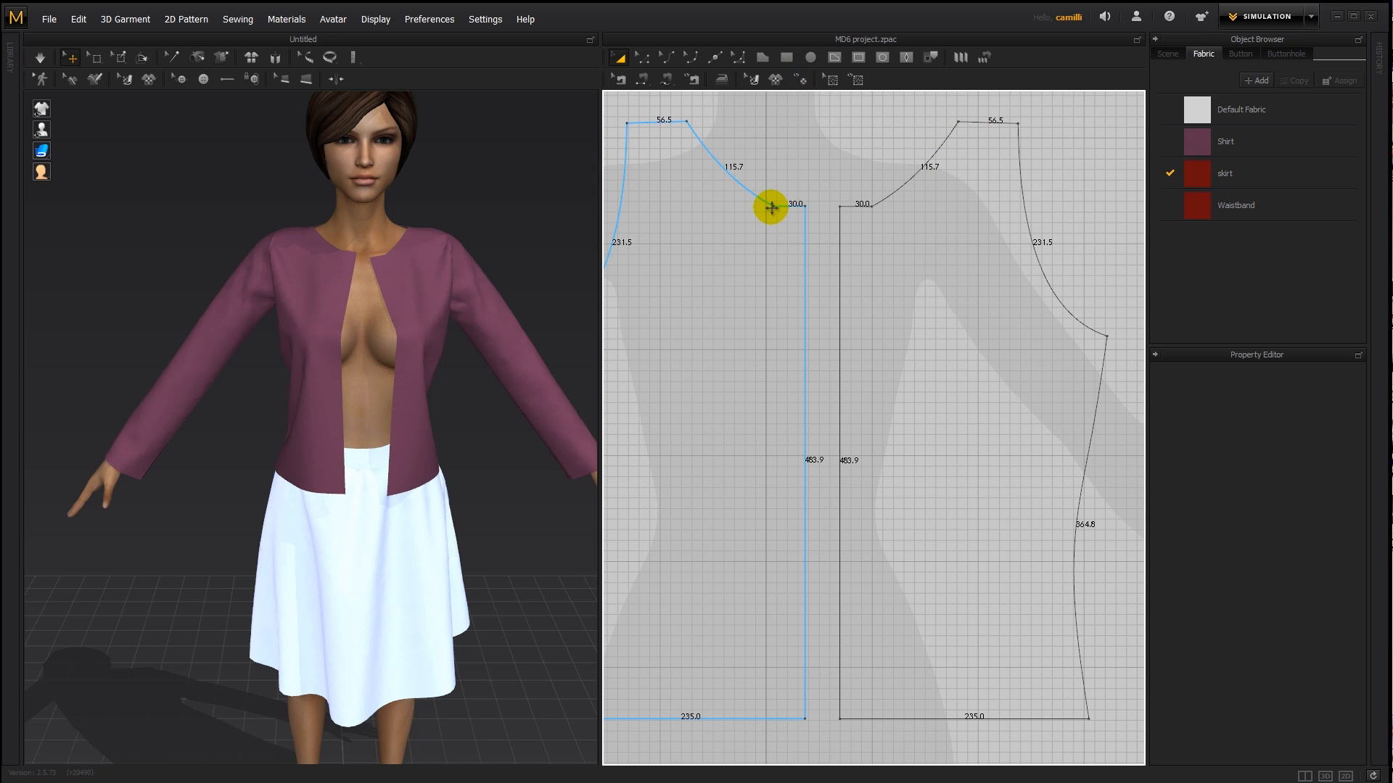
click(832, 246)
click(911, 253)
click(795, 249)
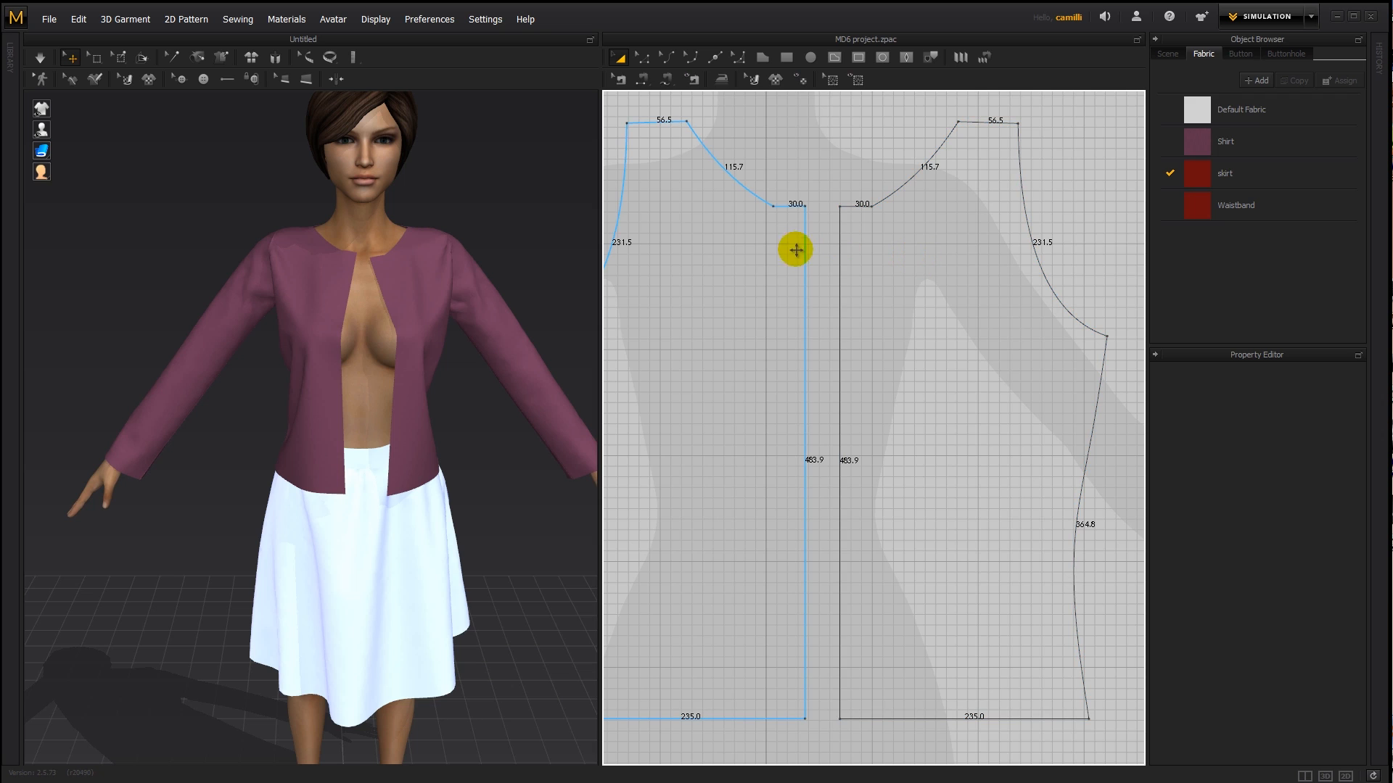
click(896, 261)
drag(896, 261, 763, 256)
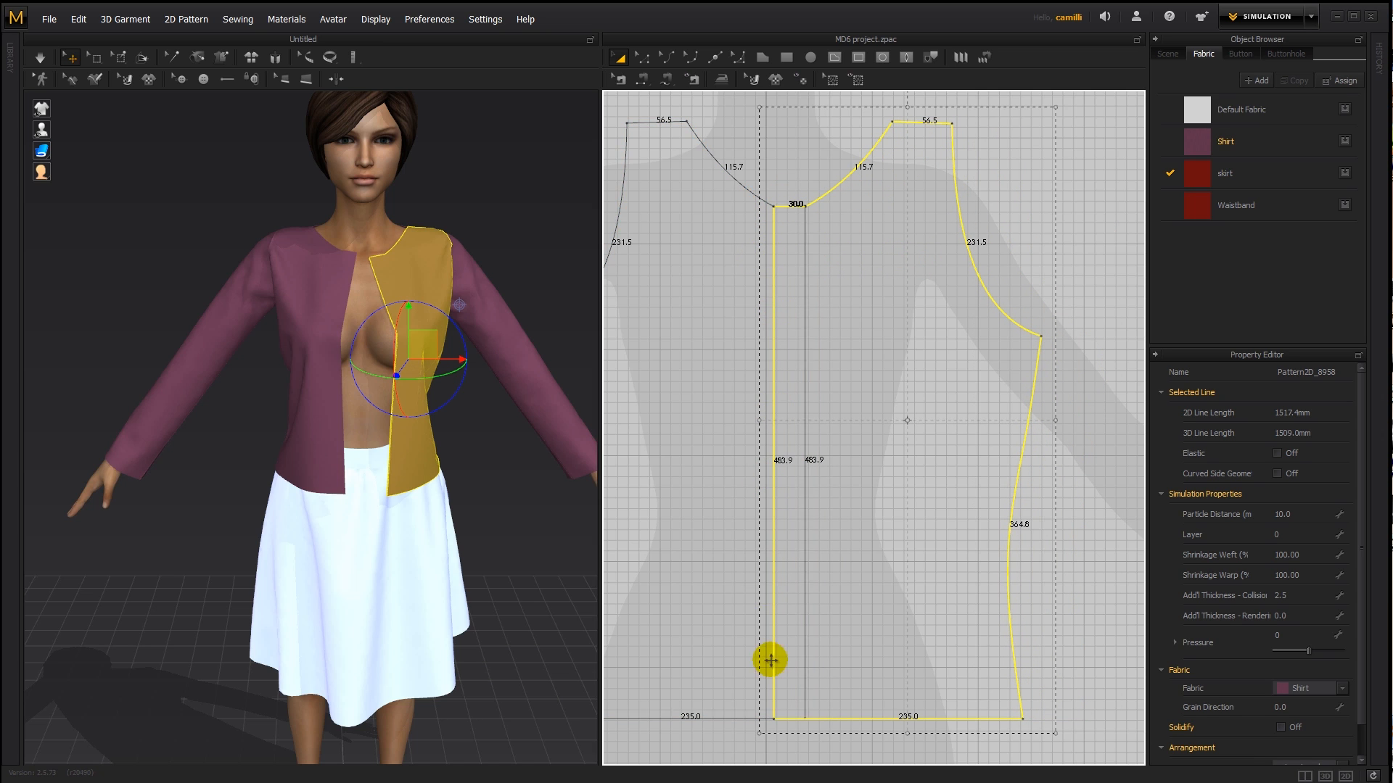
drag(862, 451, 917, 452)
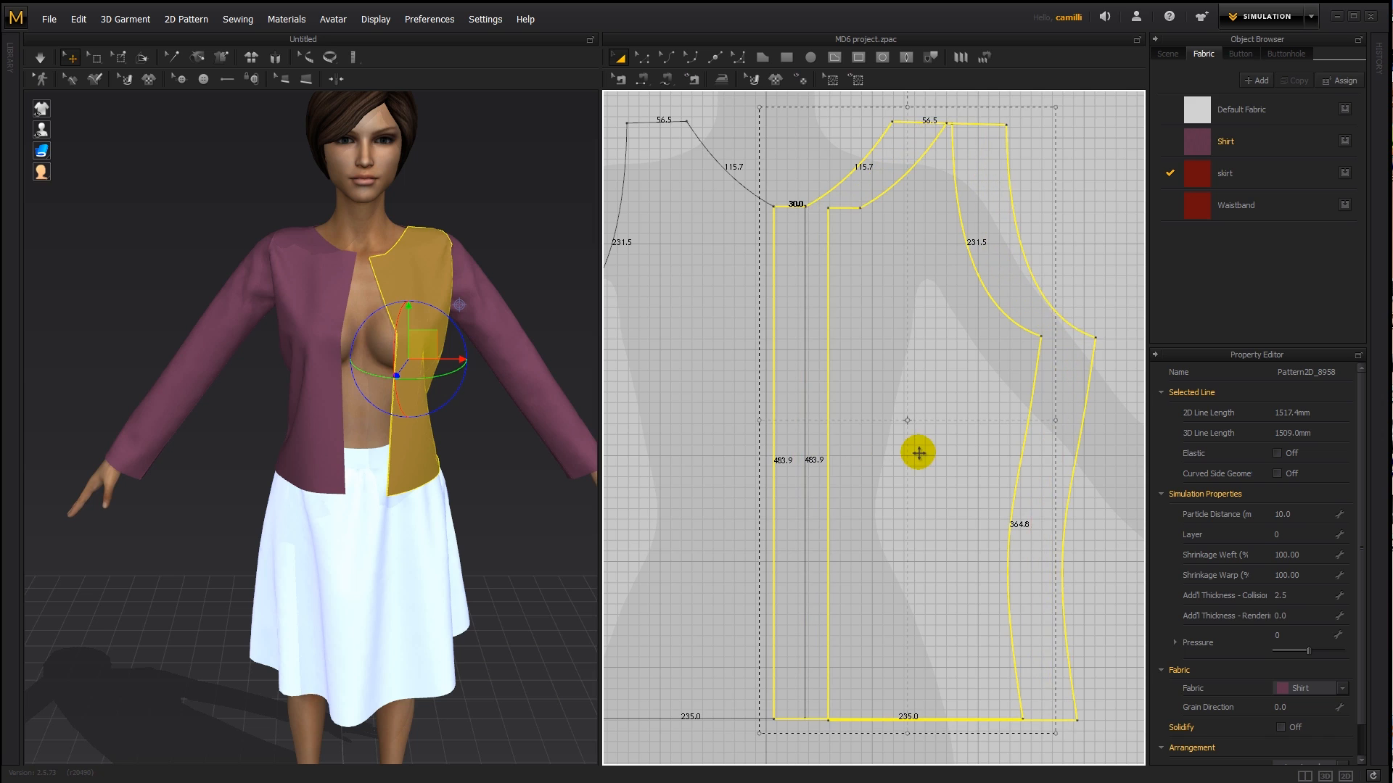
click(787, 161)
click(642, 57)
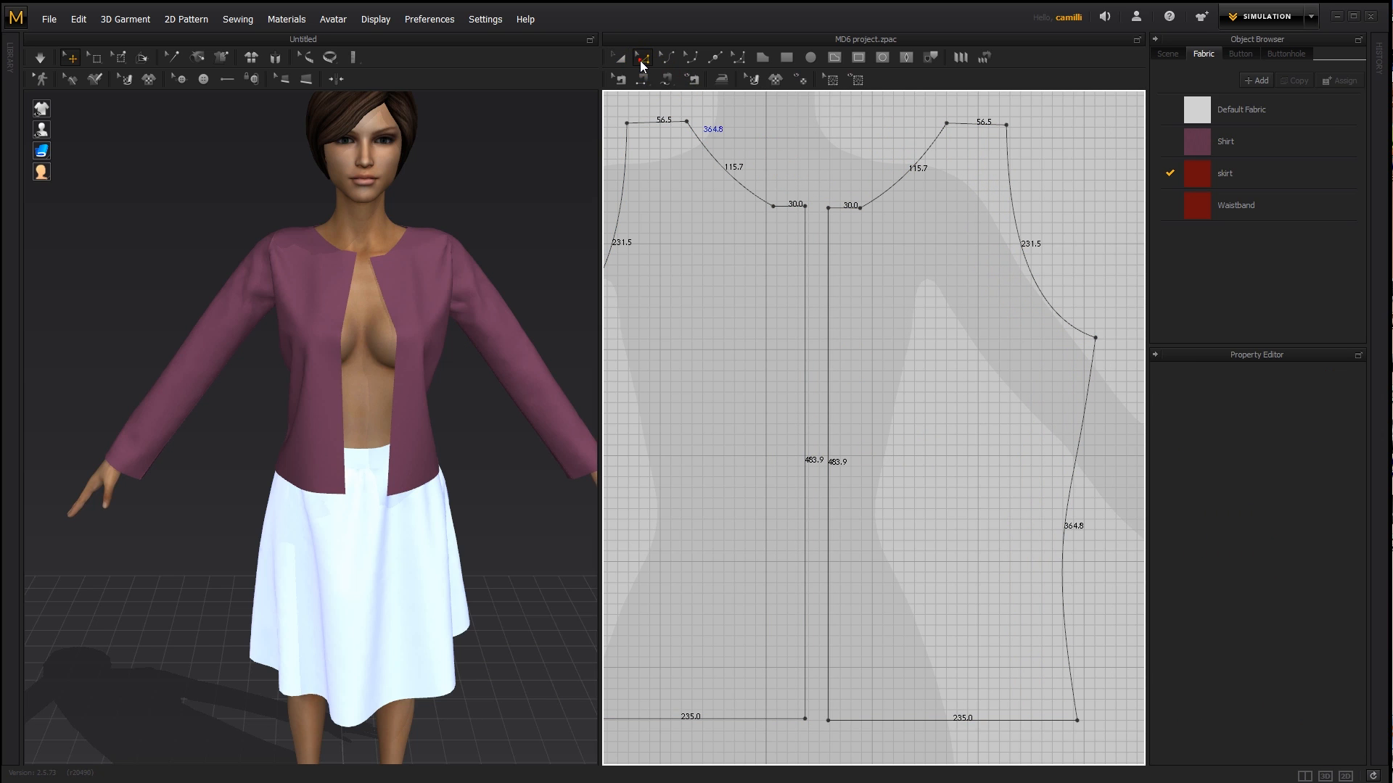
click(803, 270)
click(805, 270)
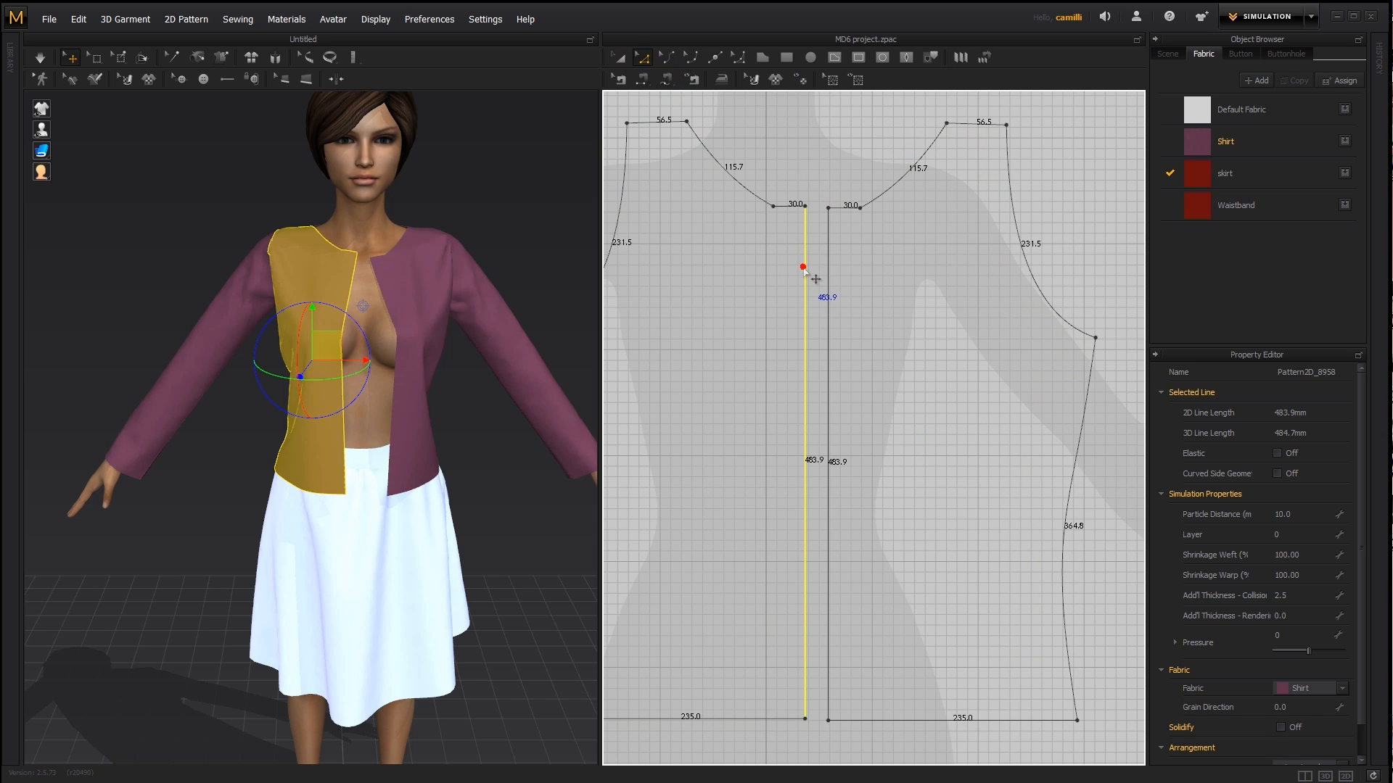
right_click(806, 268)
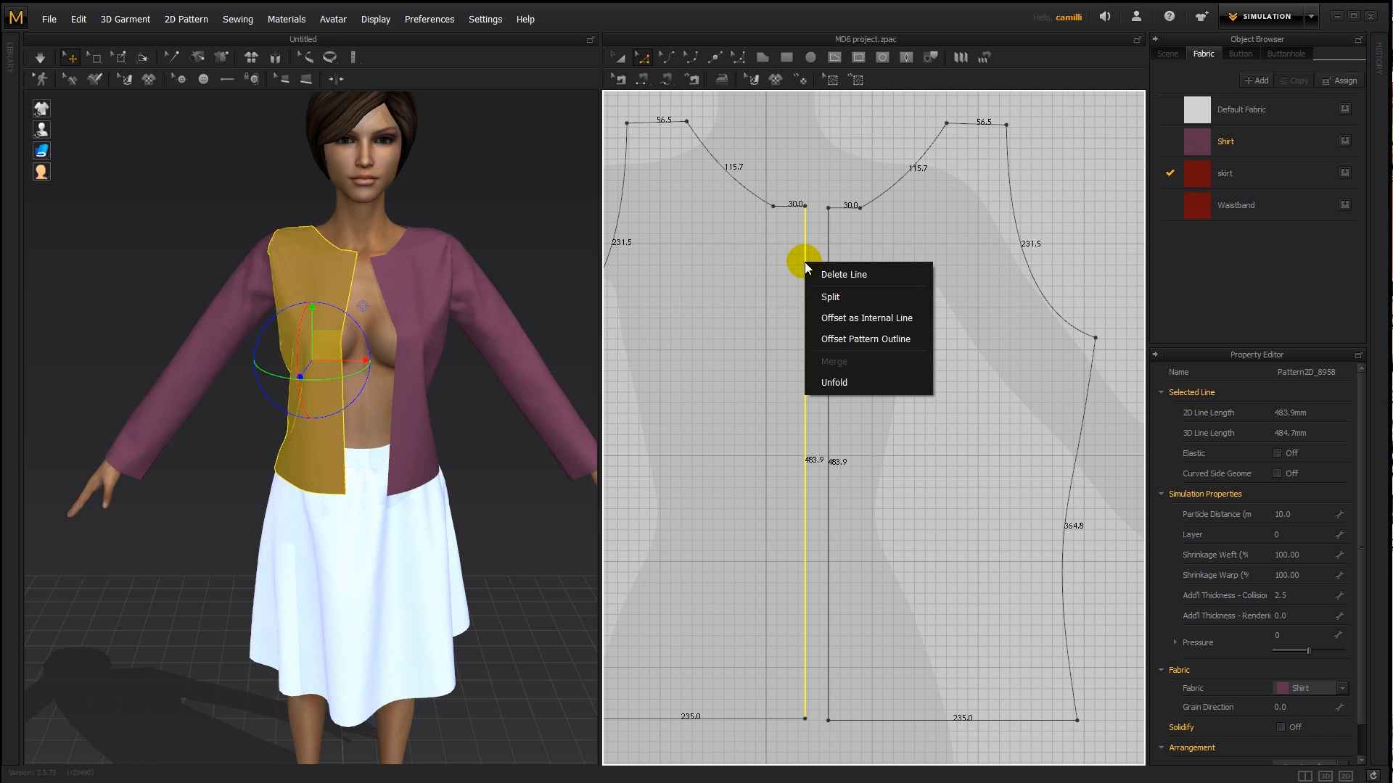
click(871, 319)
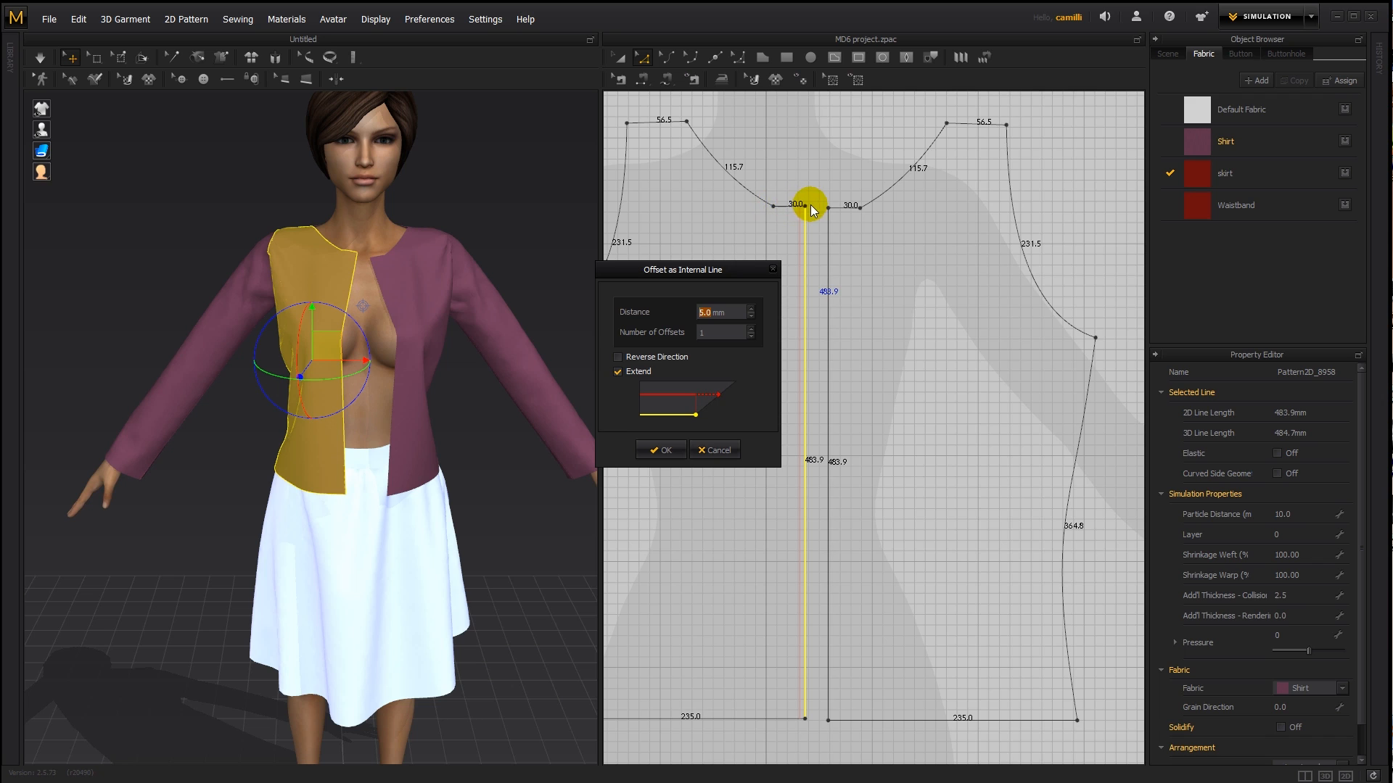
click(773, 270)
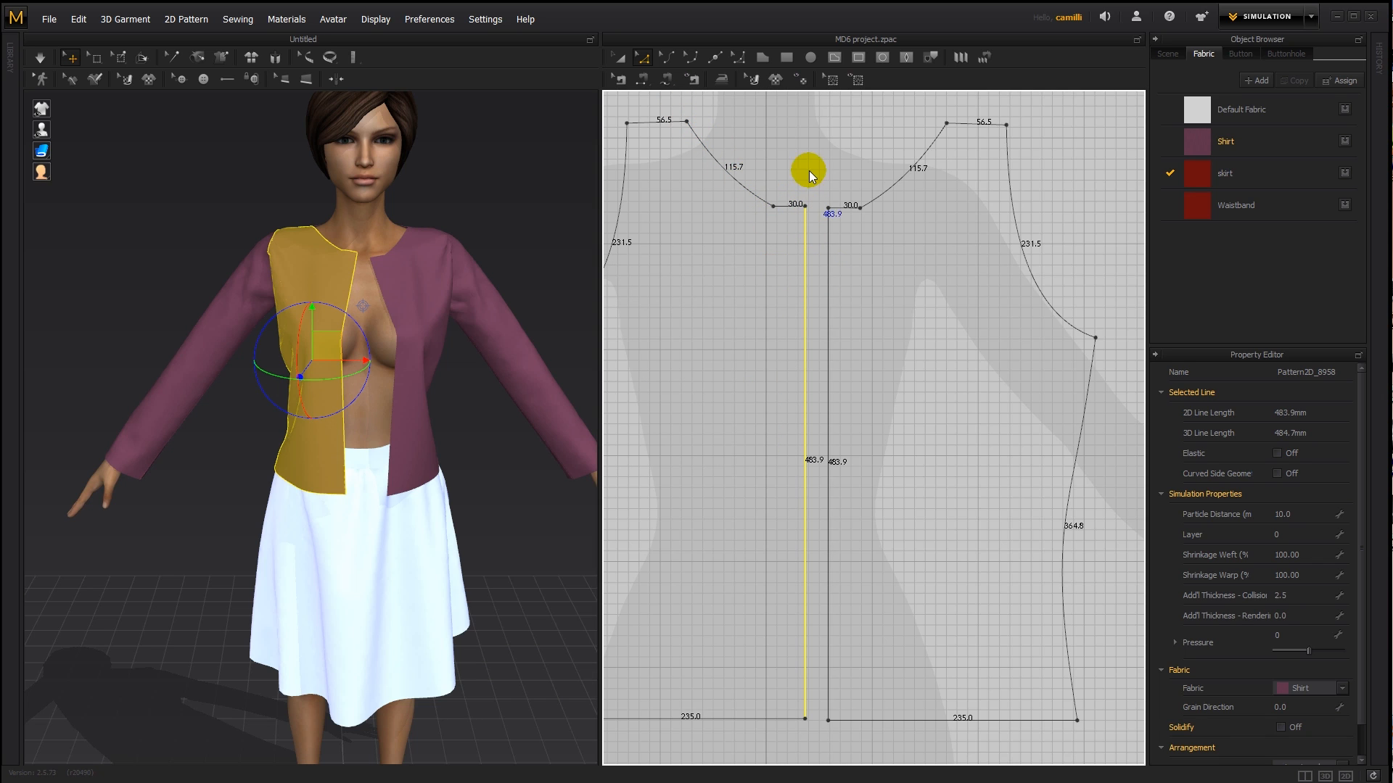
right_click(799, 111)
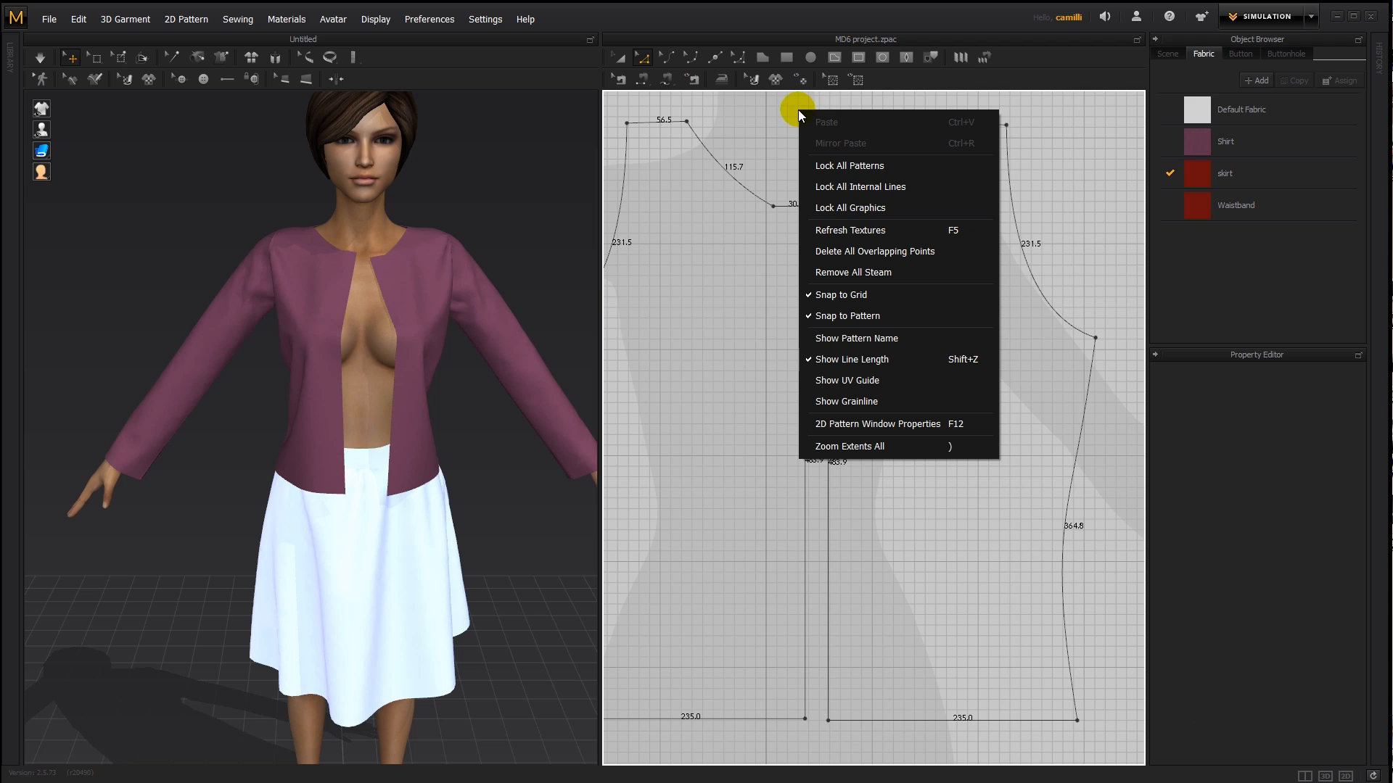
click(885, 357)
right_click(782, 152)
click(864, 401)
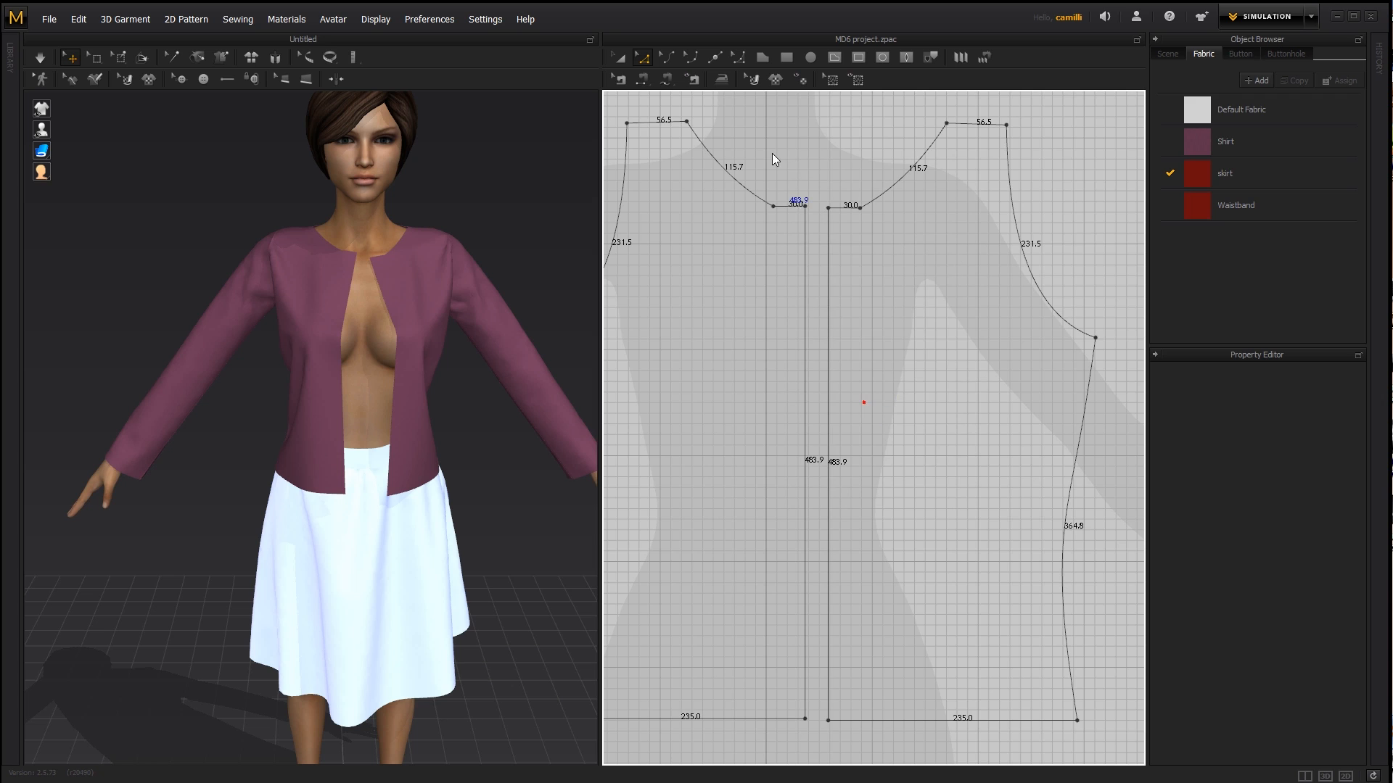
- Offset the left front piece's centre-front edge as an internal line at a distance of 30 mm
click(813, 236)
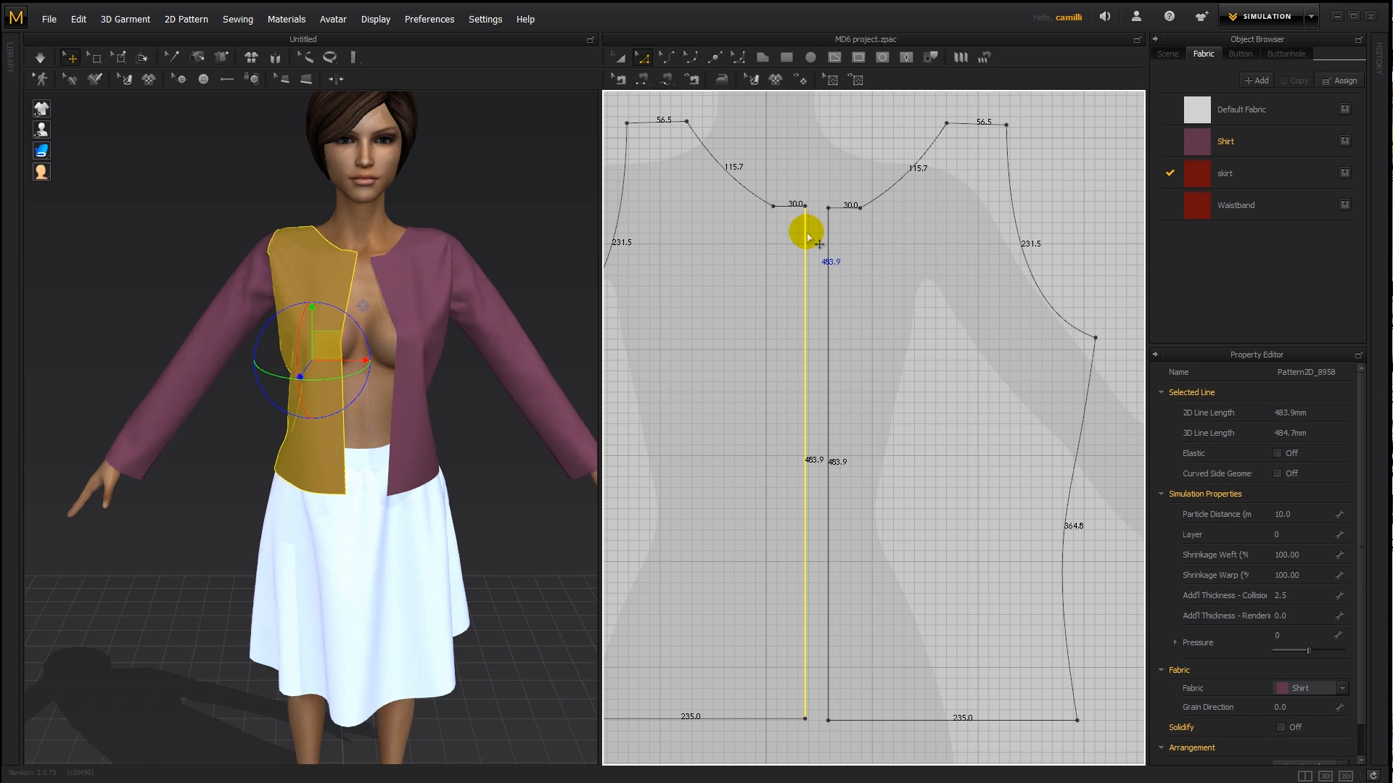
right_click(806, 231)
click(860, 285)
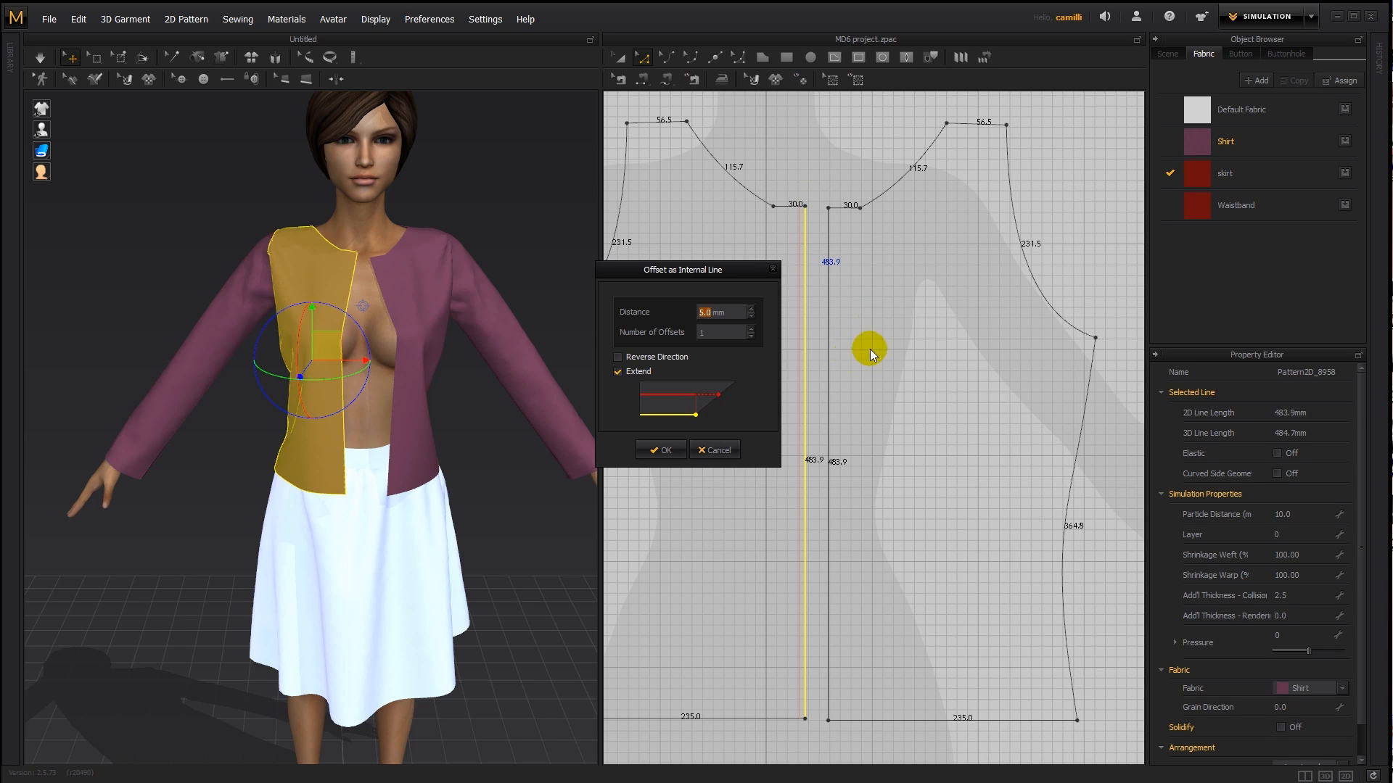
click(705, 313)
text(30)
click(666, 451)
click(808, 158)
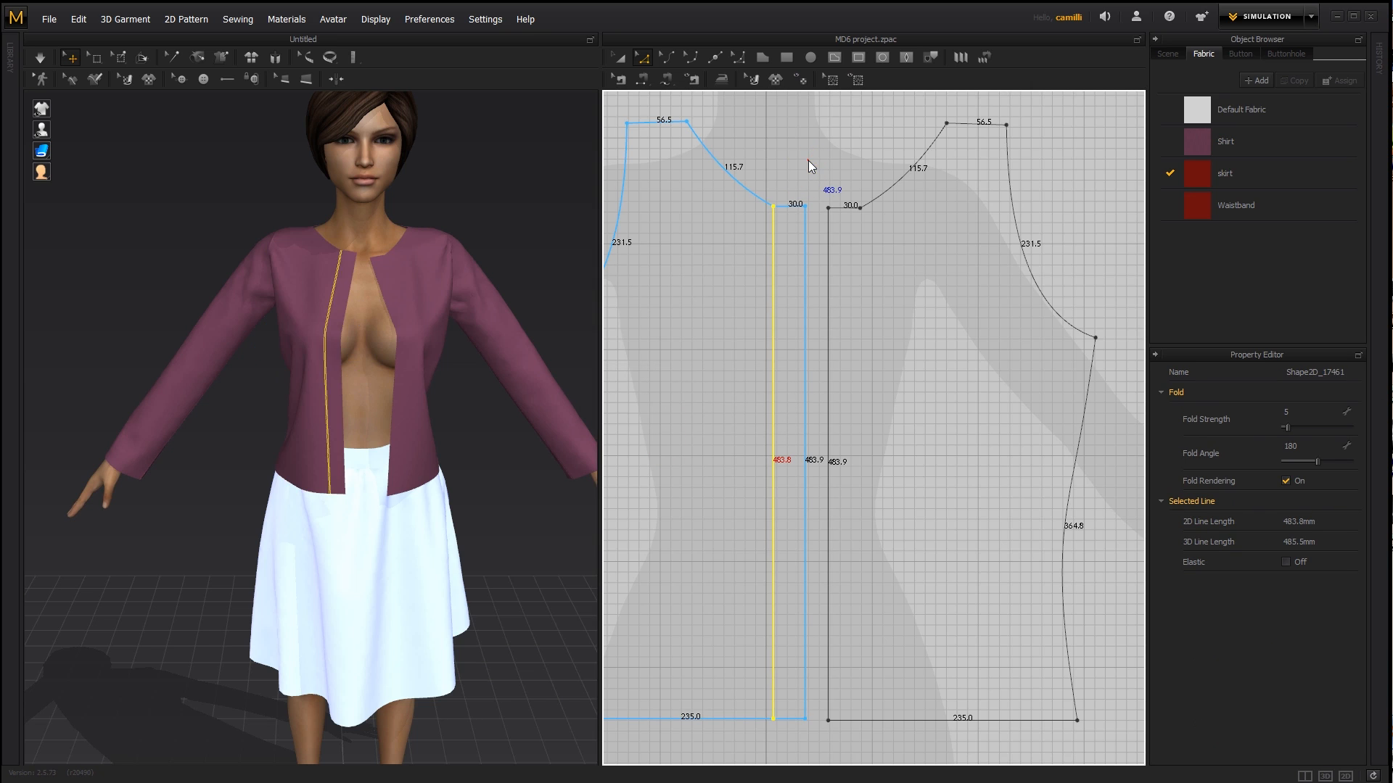
click(773, 207)
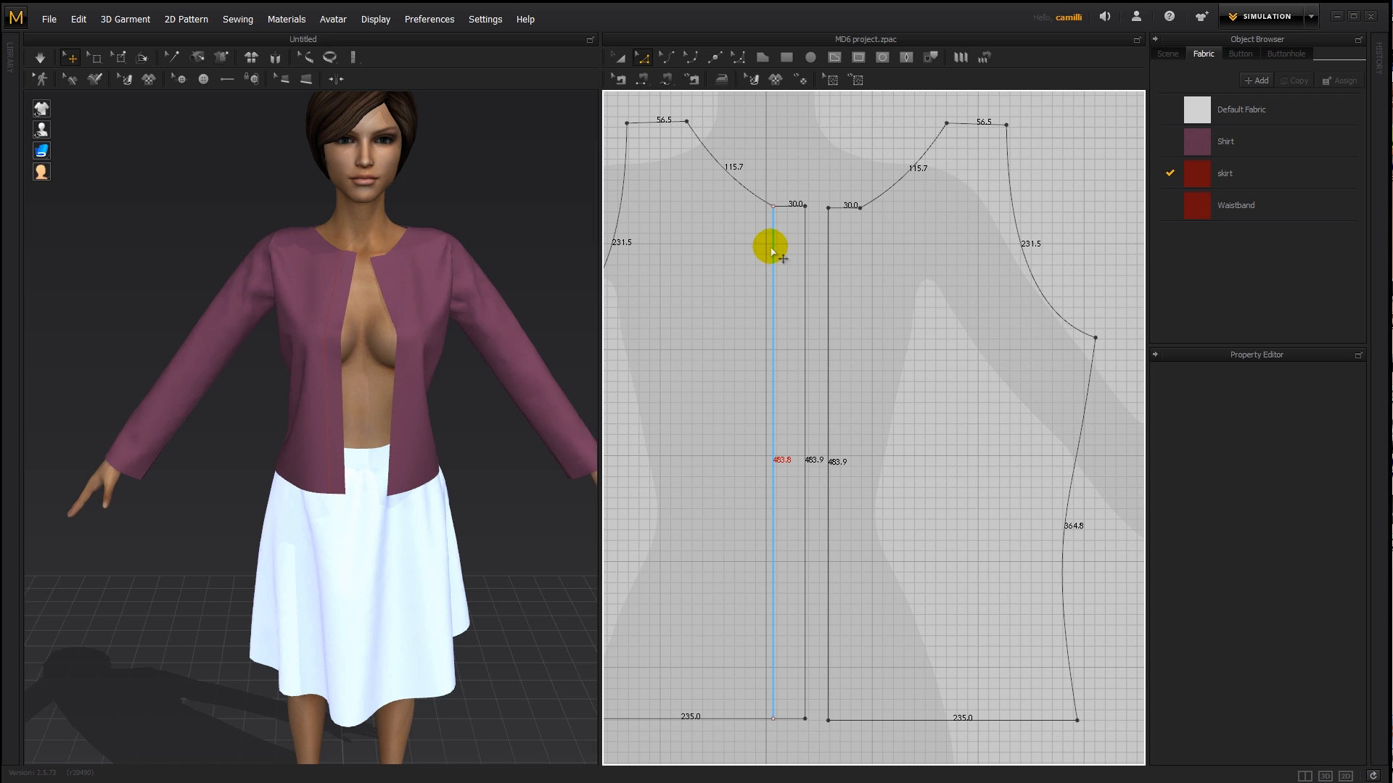
- Show the fabric texture on the 2D pattern pieces and get ready to transform whole pieces
scroll(865, 402, down, 4)
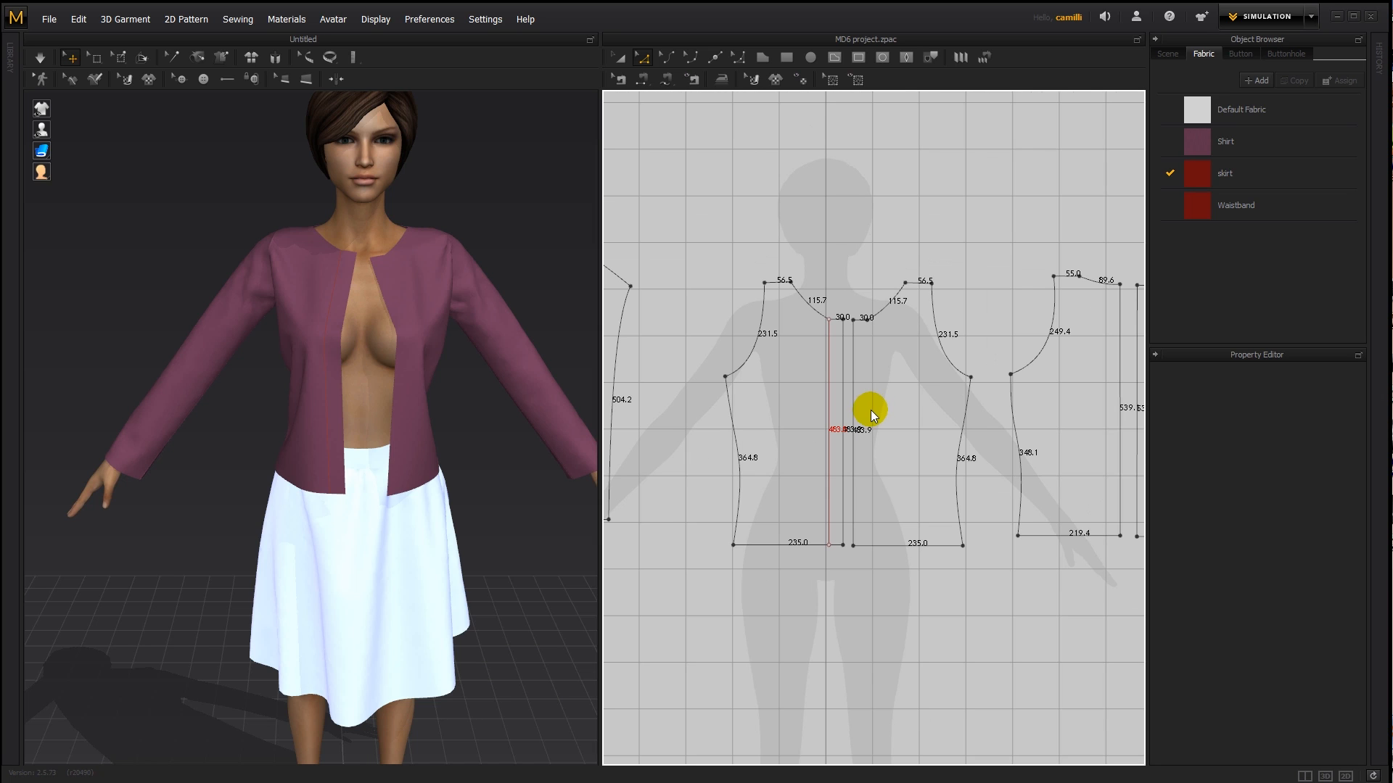
key(a)
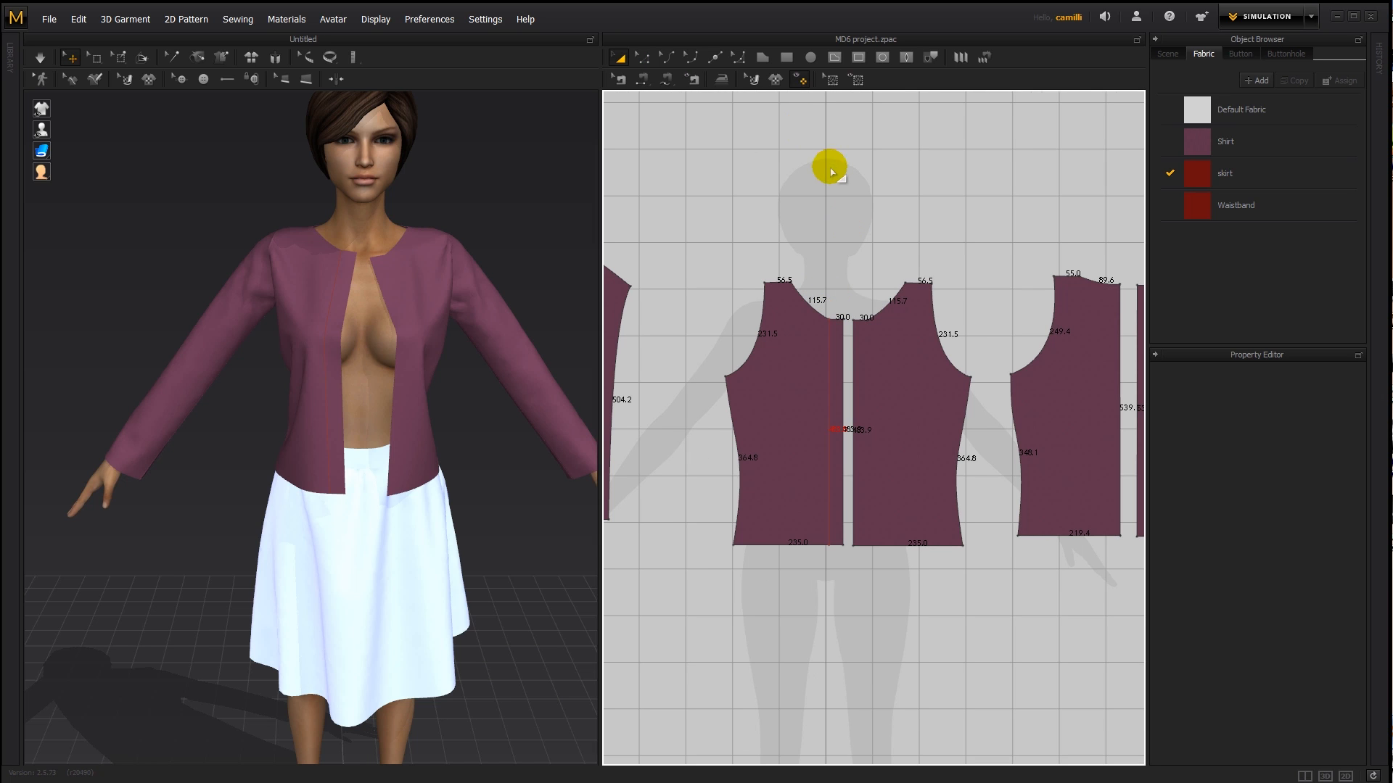
click(818, 364)
click(886, 345)
click(824, 358)
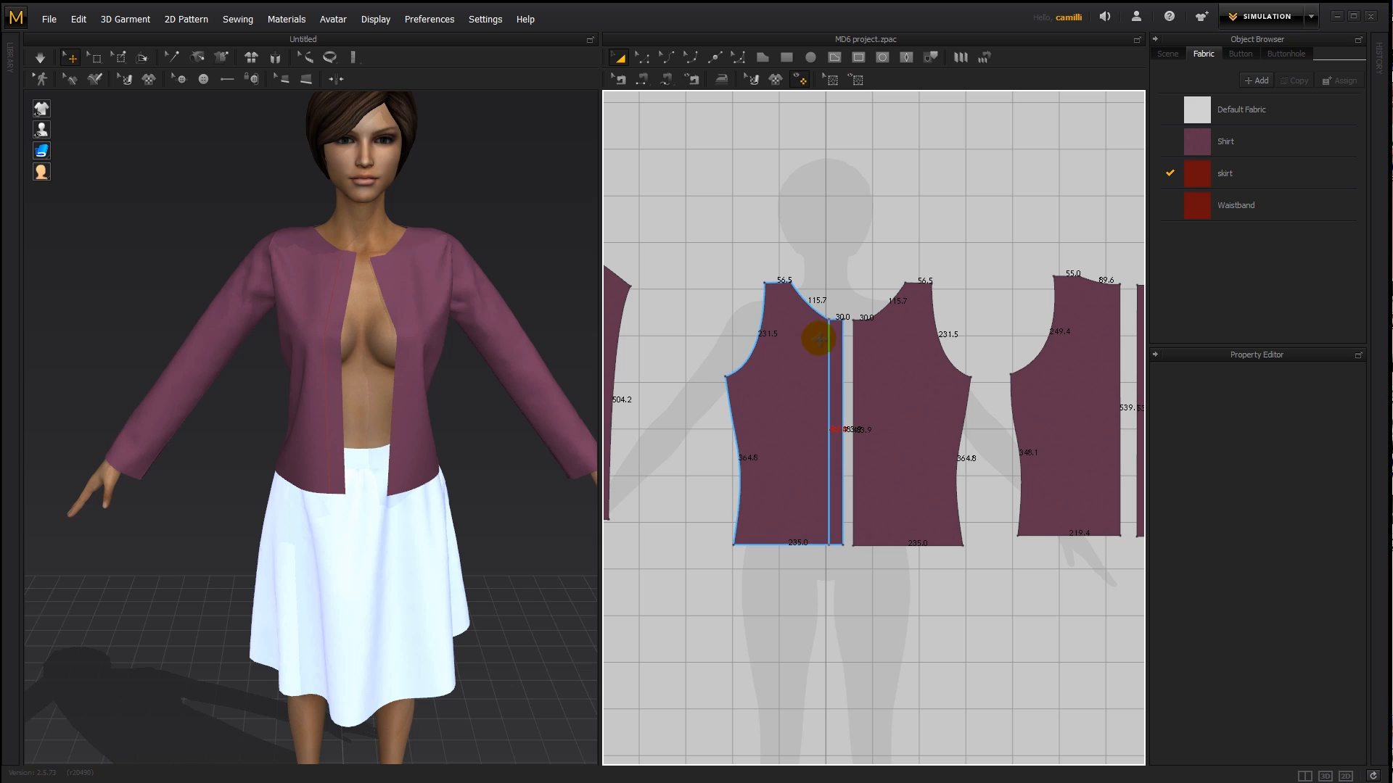
click(881, 305)
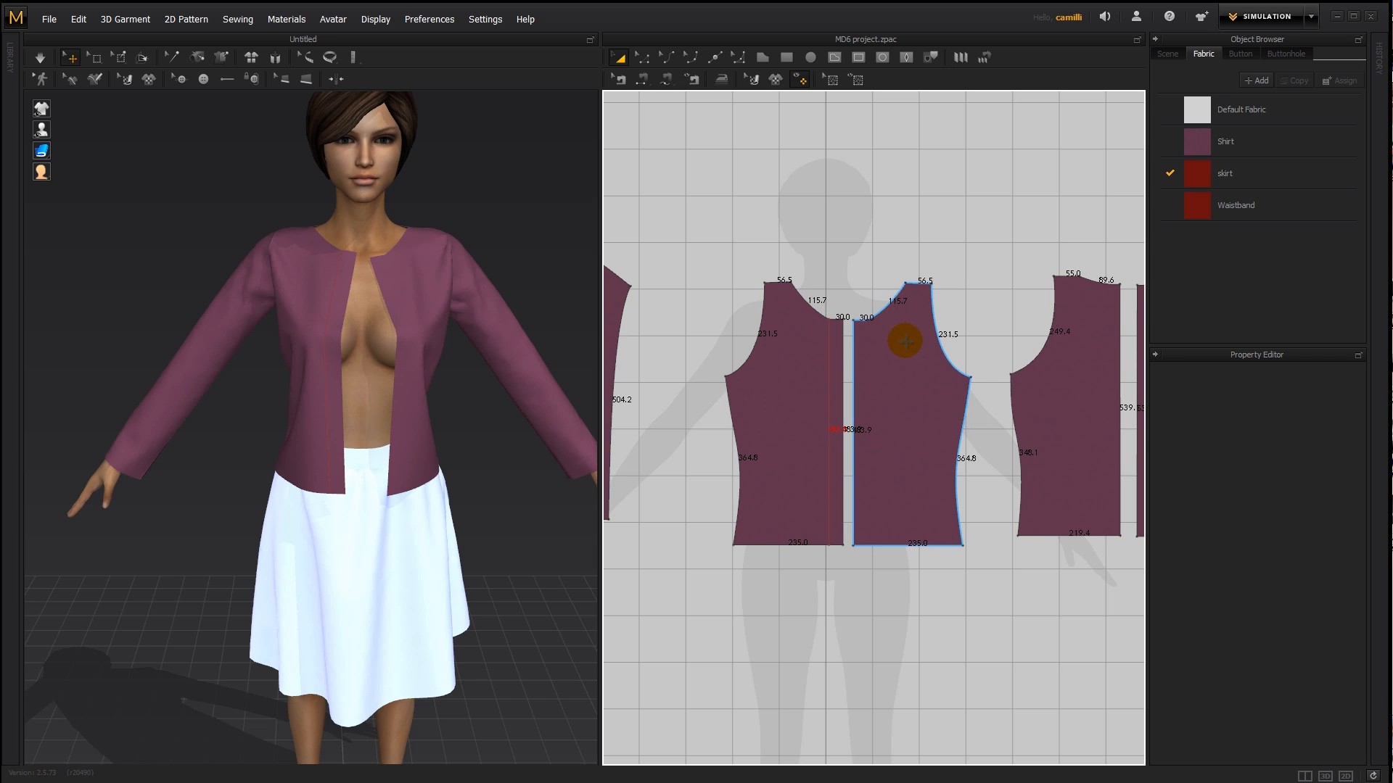
click(750, 432)
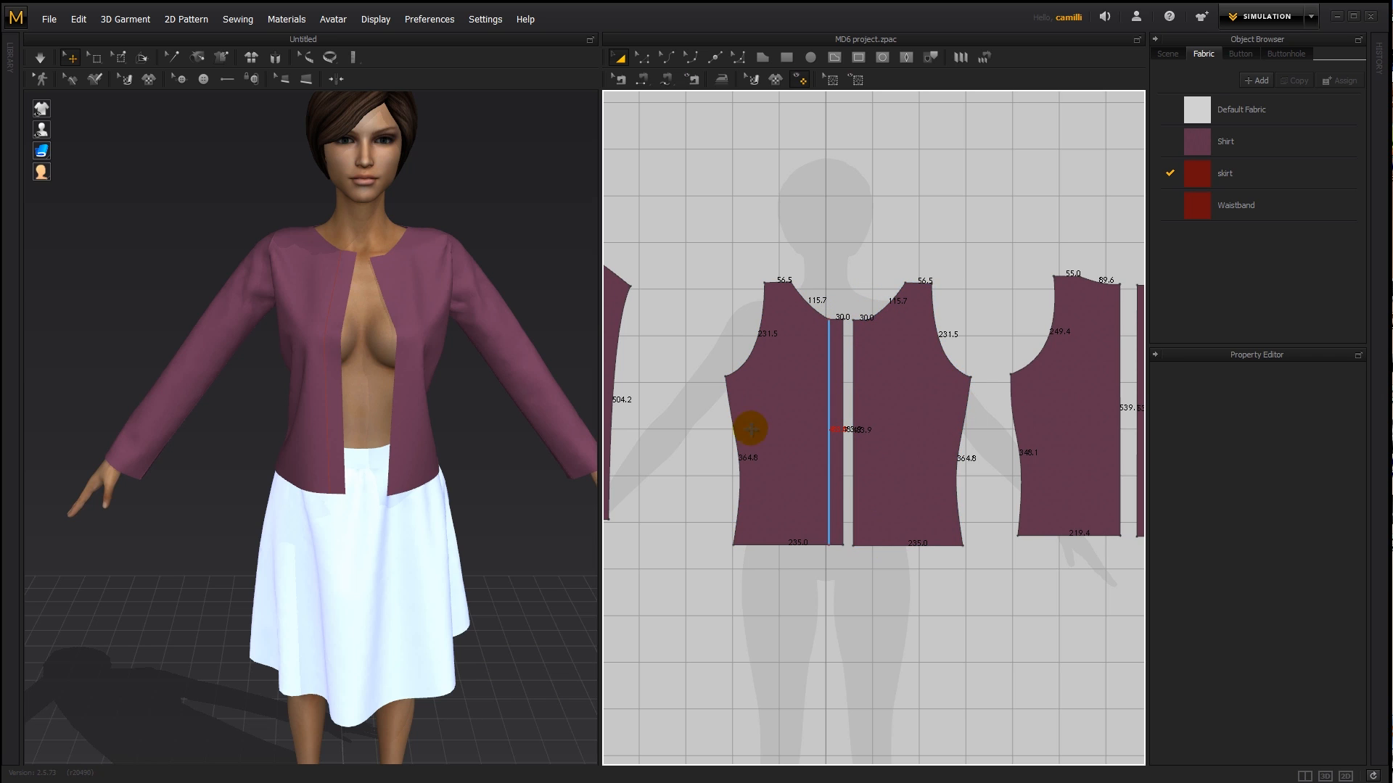
click(897, 367)
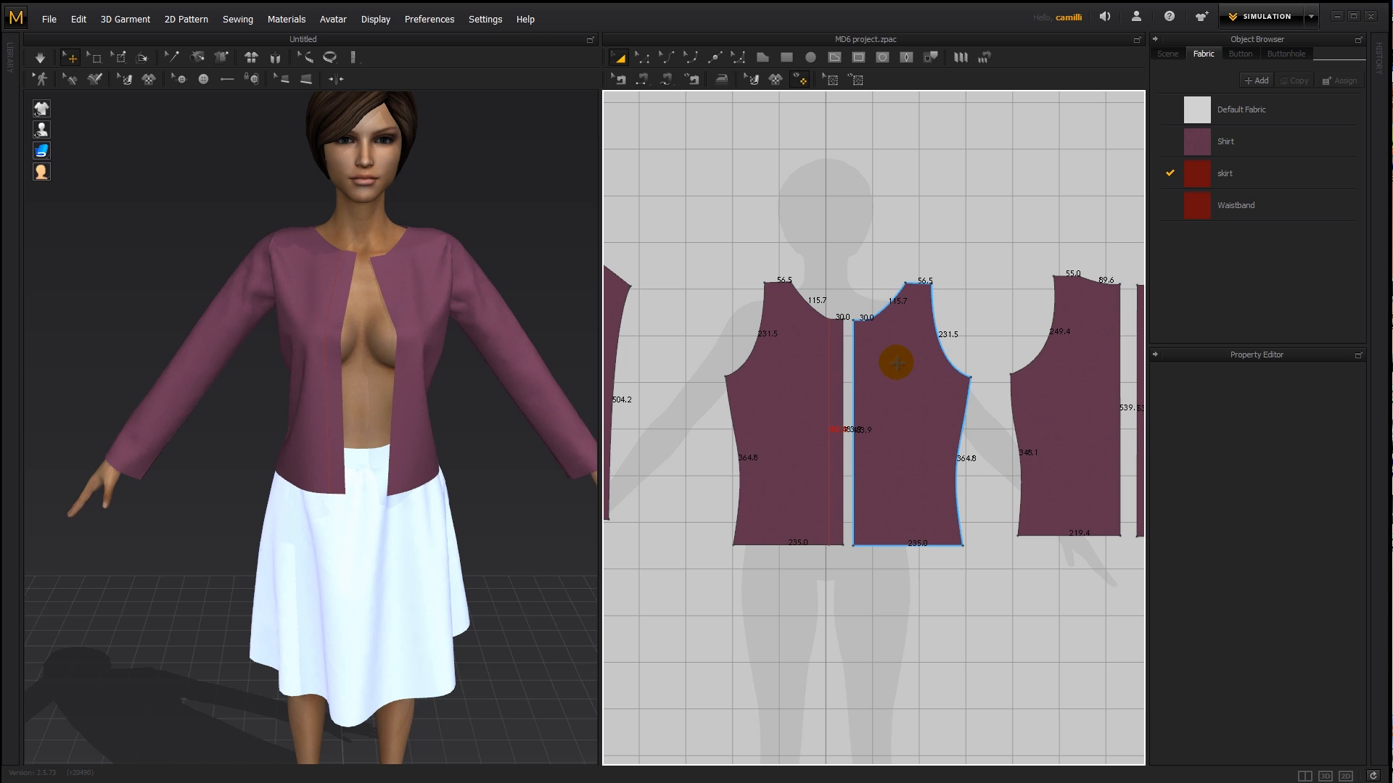
click(833, 342)
click(872, 331)
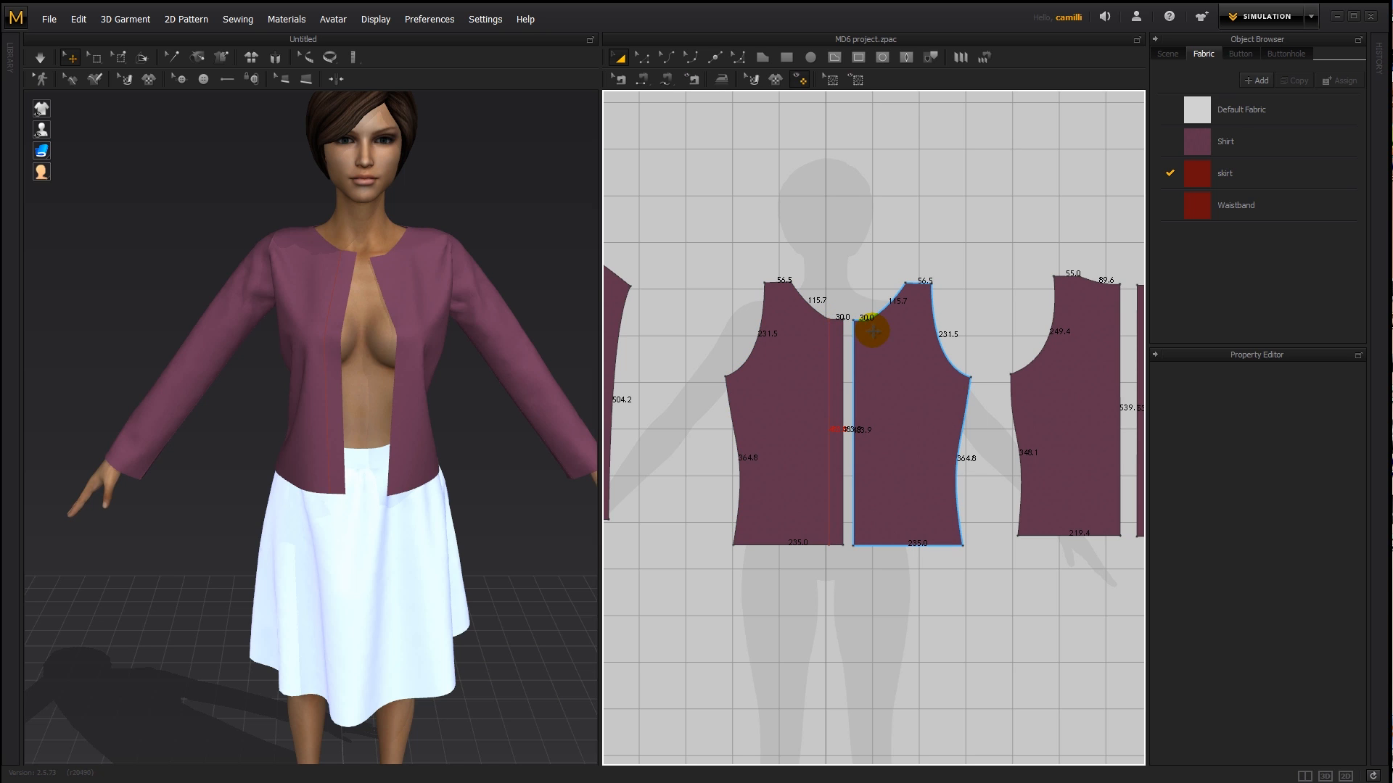
- Delete the right front piece and replace it with a symmetric clone, with sewing, of the left front piece
click(852, 358)
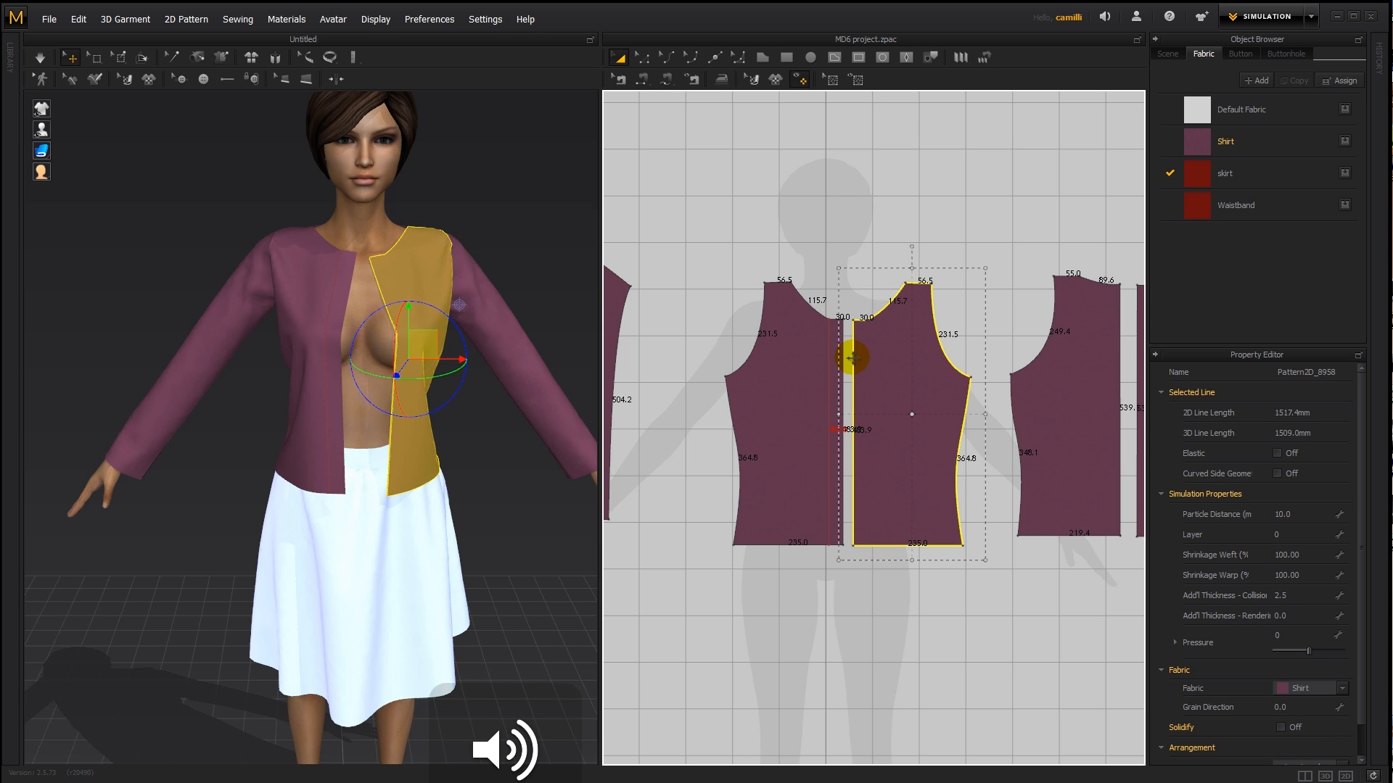
click(758, 370)
right_click(759, 373)
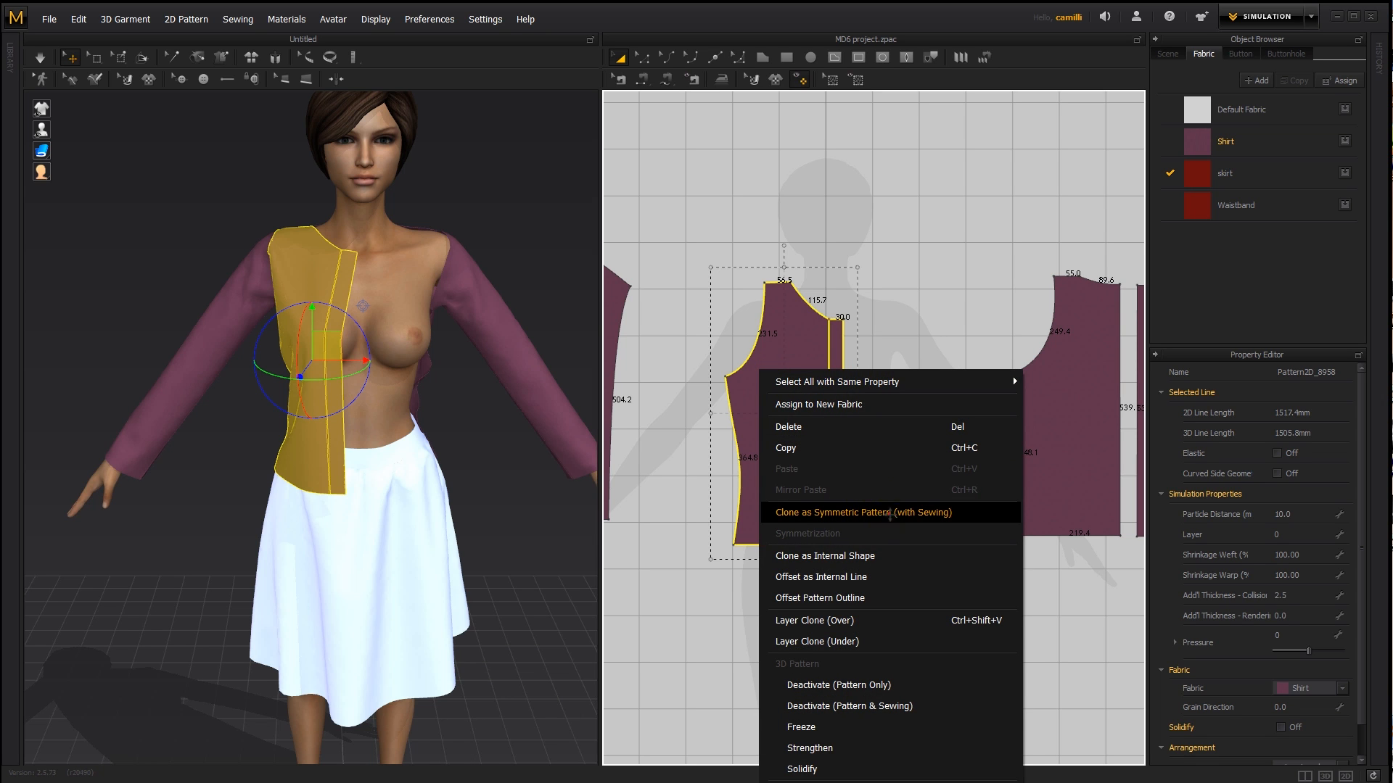
click(890, 513)
click(930, 411)
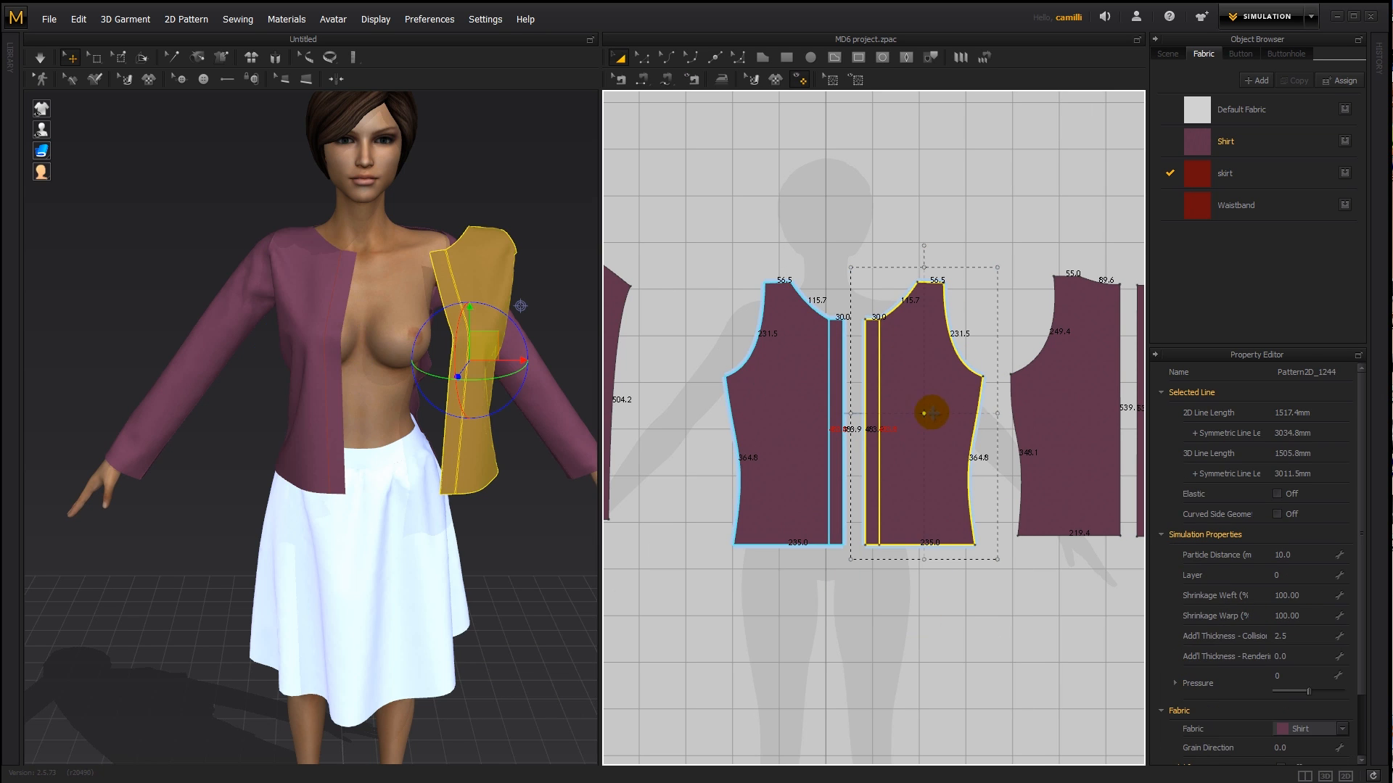
click(839, 227)
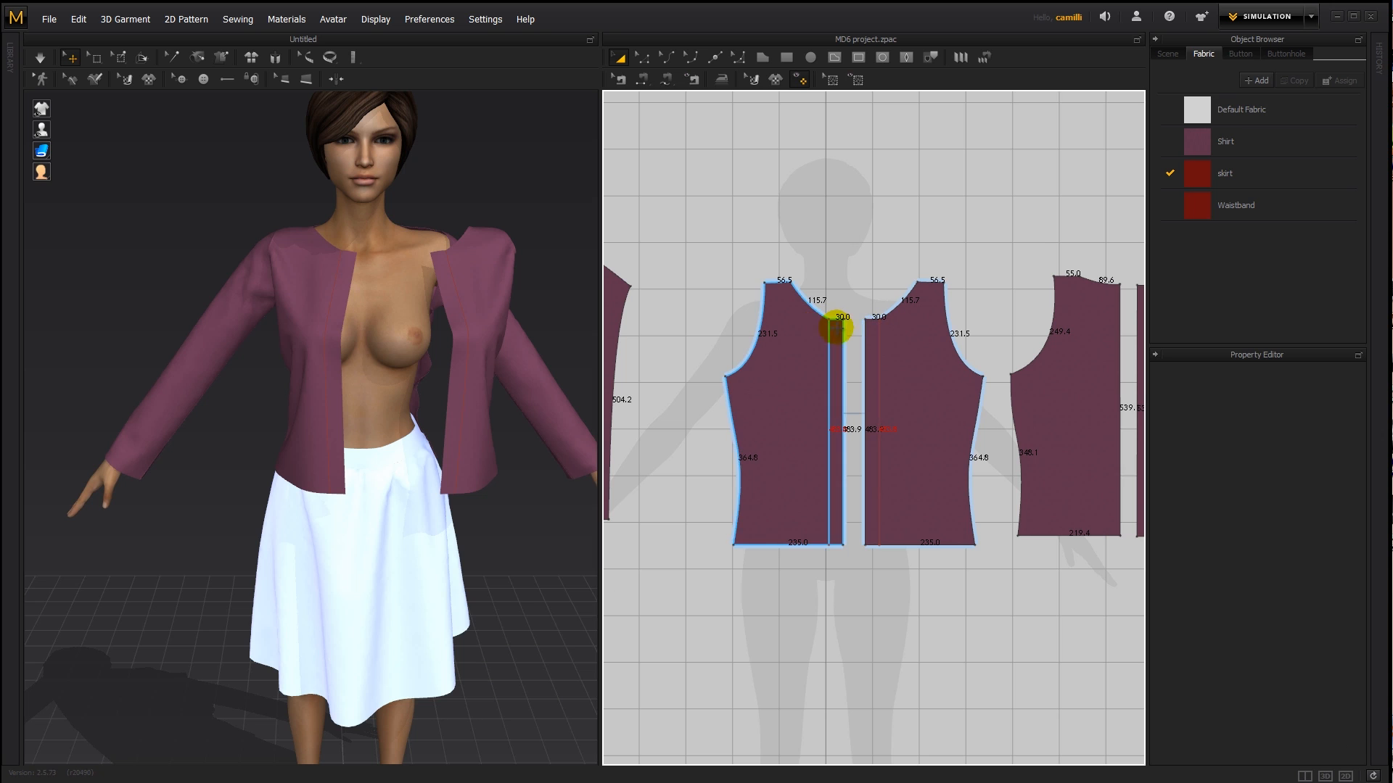
- Sew the cloned front piece's shoulder, side and armhole seams to the back and sleeve, and simulate the shirt
key(n)
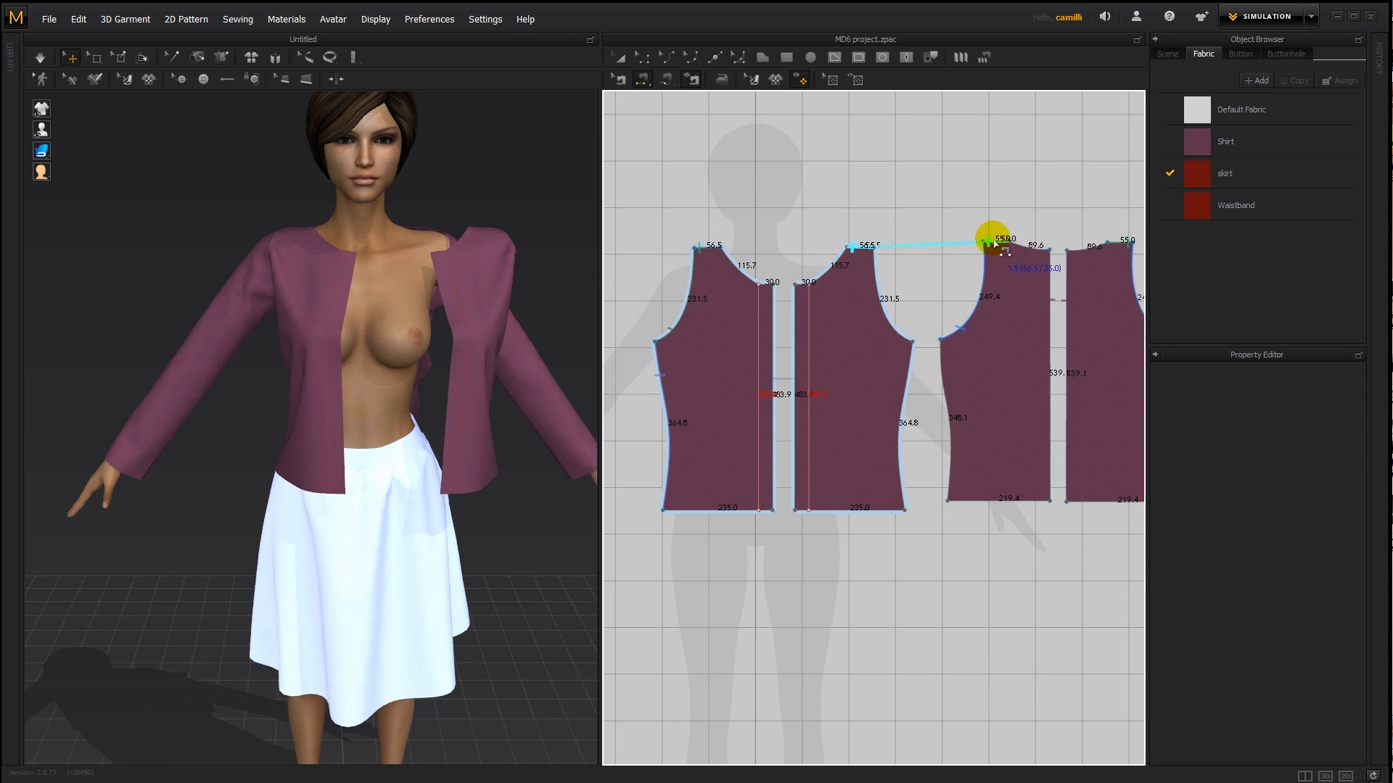
click(908, 406)
click(941, 432)
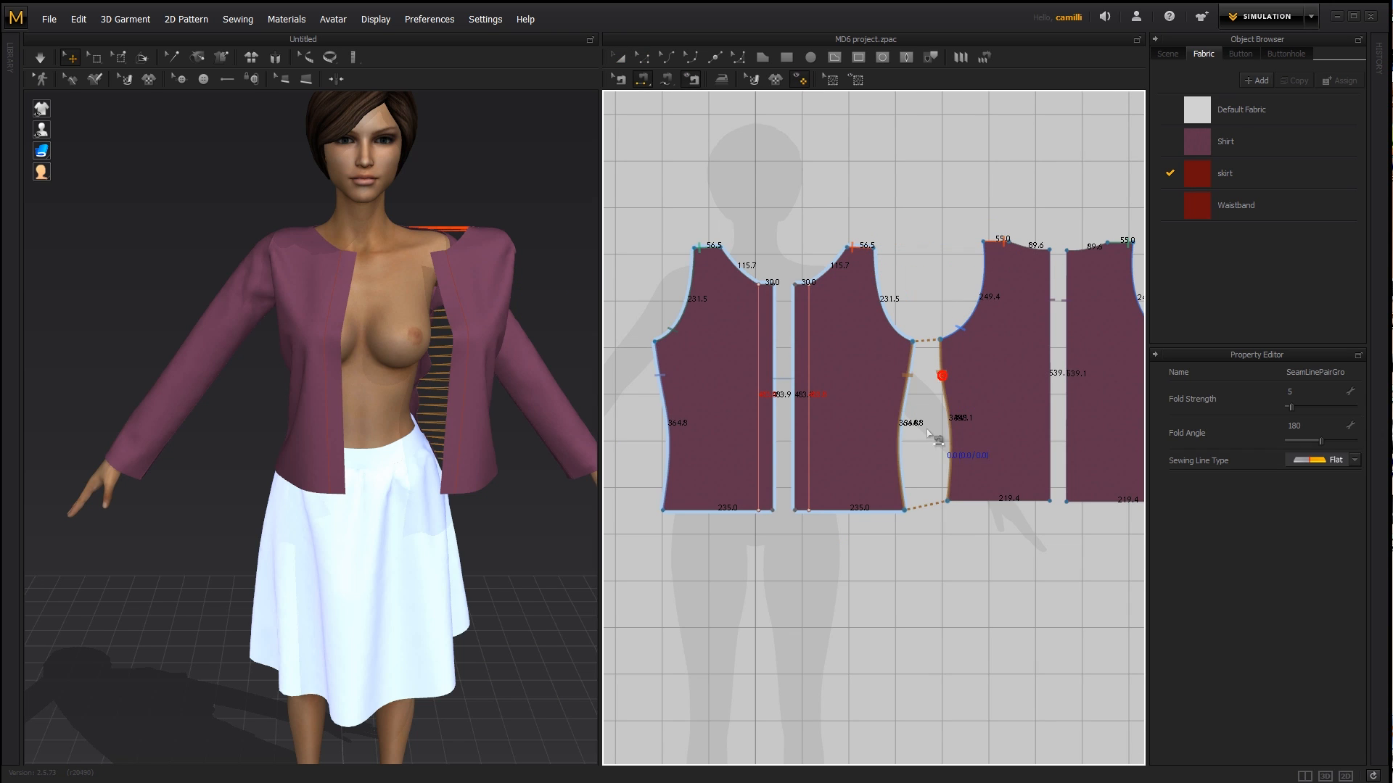
key(space)
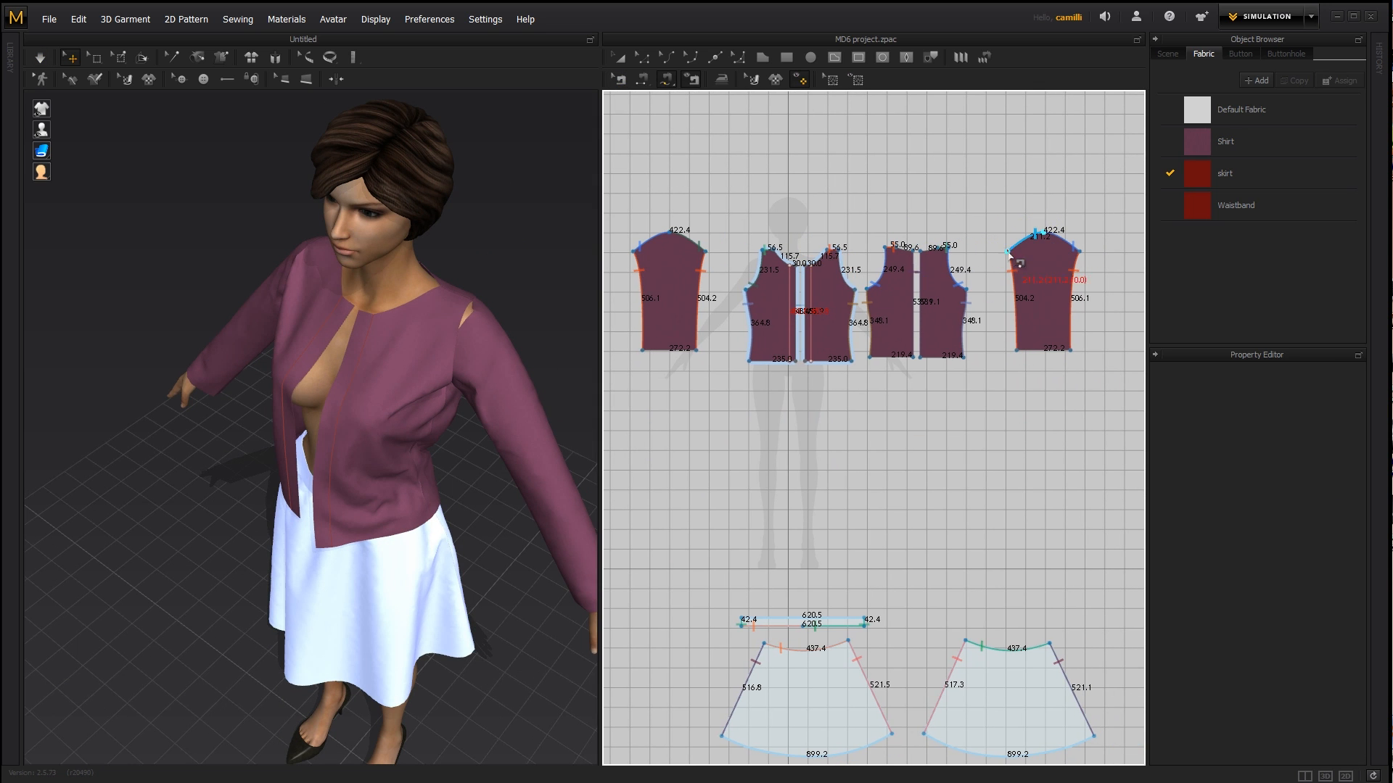
click(530, 311)
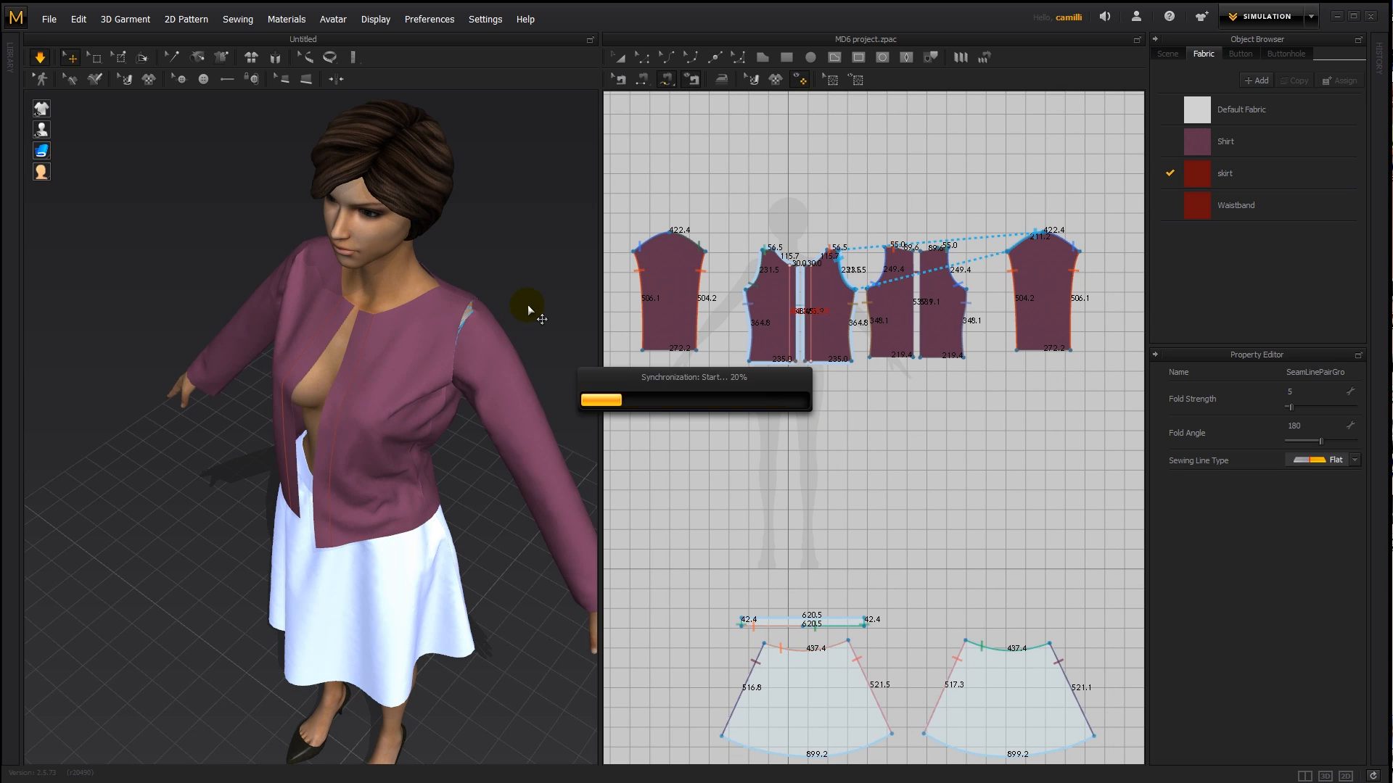
right_drag(528, 308, 602, 319)
scroll(815, 309, up, 7)
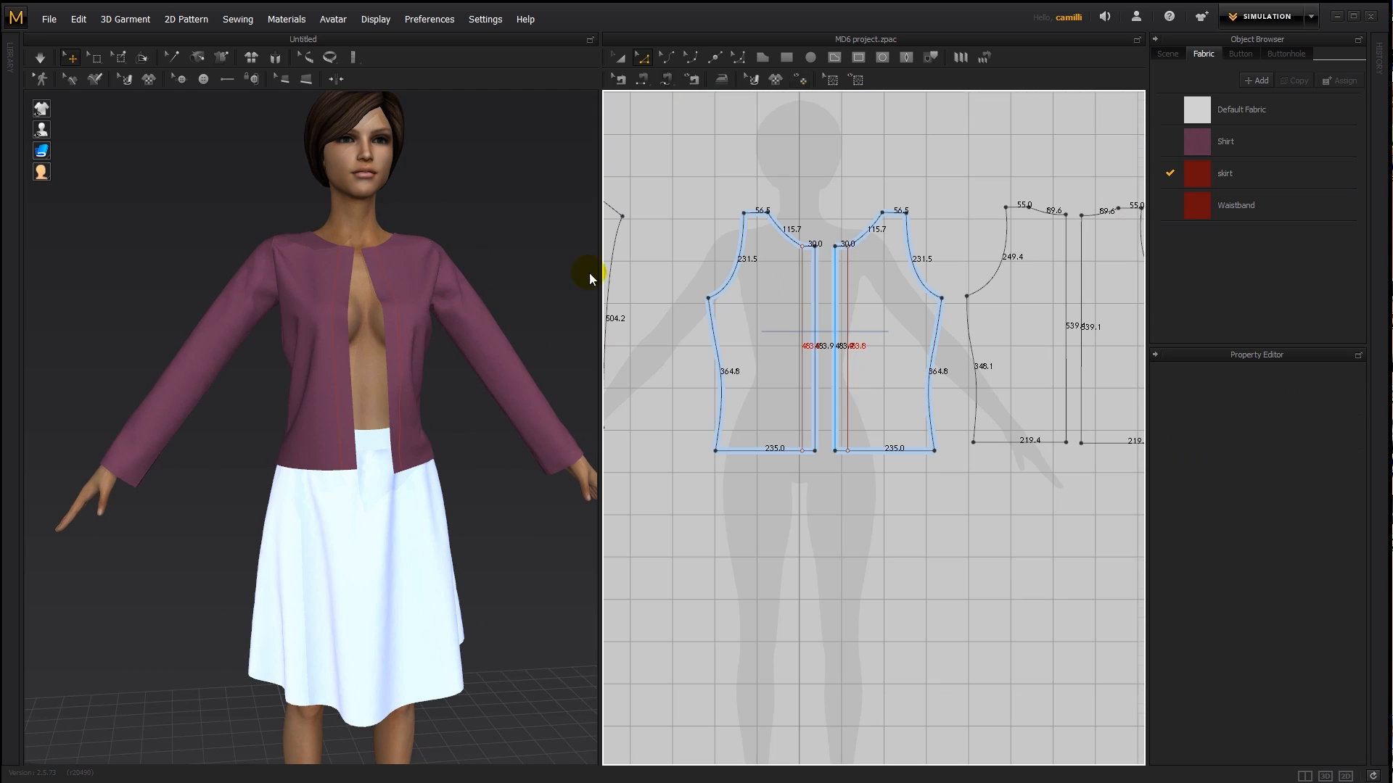
mouse_move(394, 294)
right_down()
mouse_move(384, 311)
mouse_move(384, 296)
right_up()
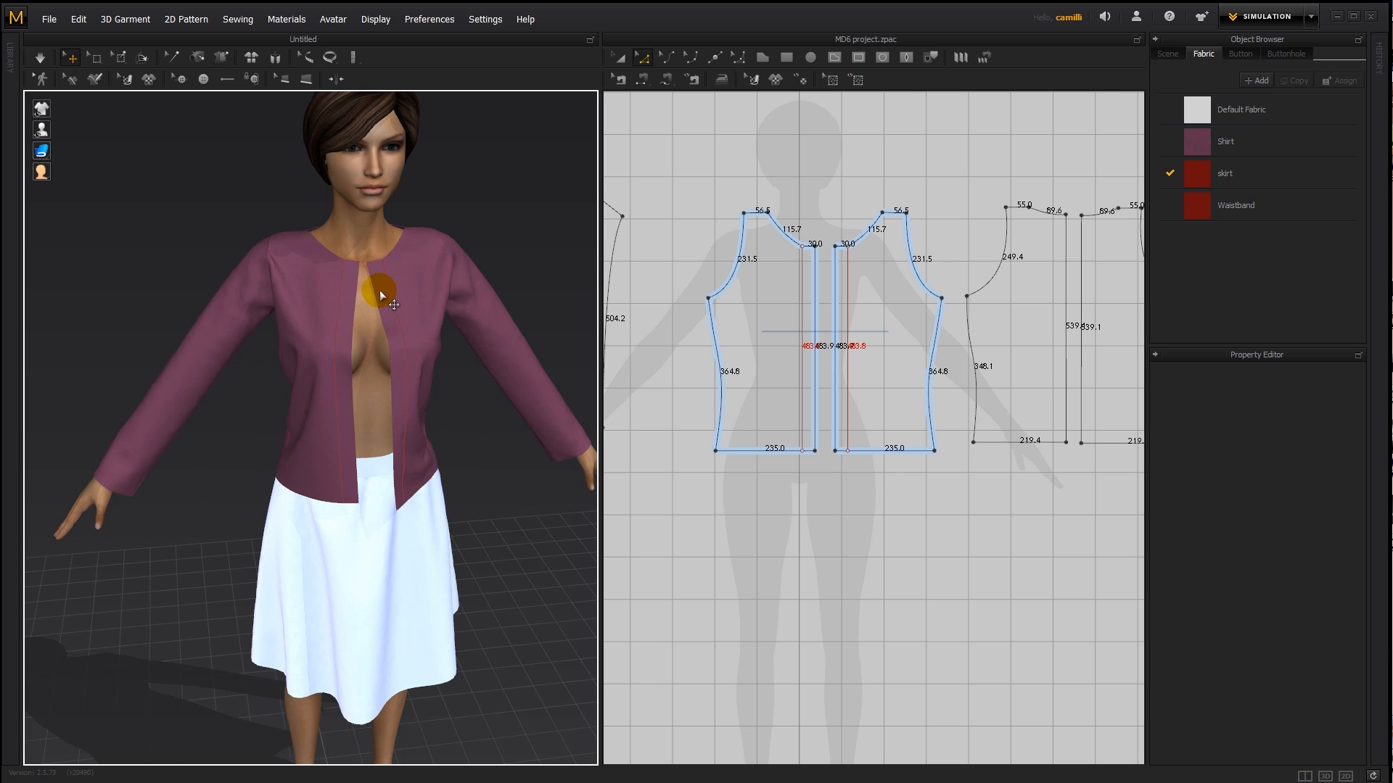
click(380, 290)
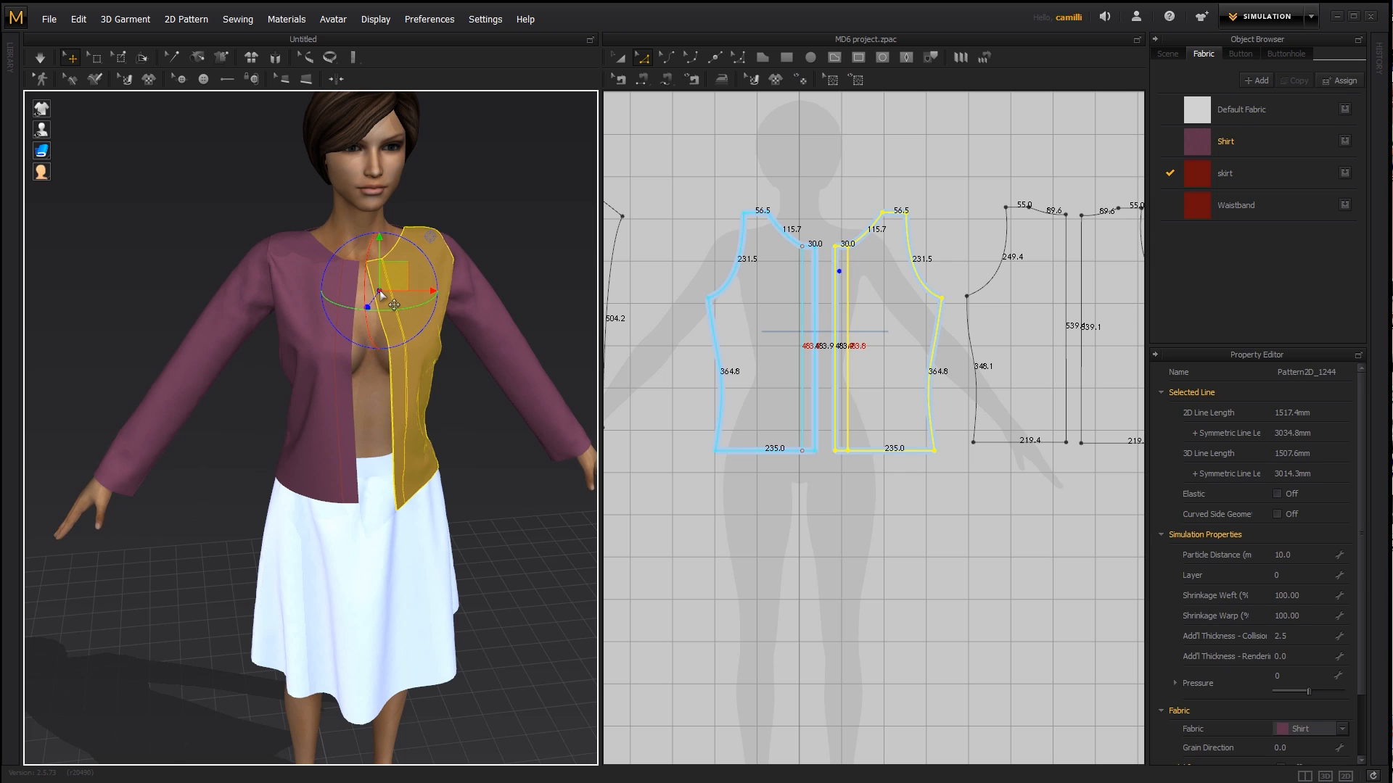
click(477, 198)
- Sew the left front piece's internal overlap line to the right front piece's centre-front edge
scroll(832, 276, up, 2)
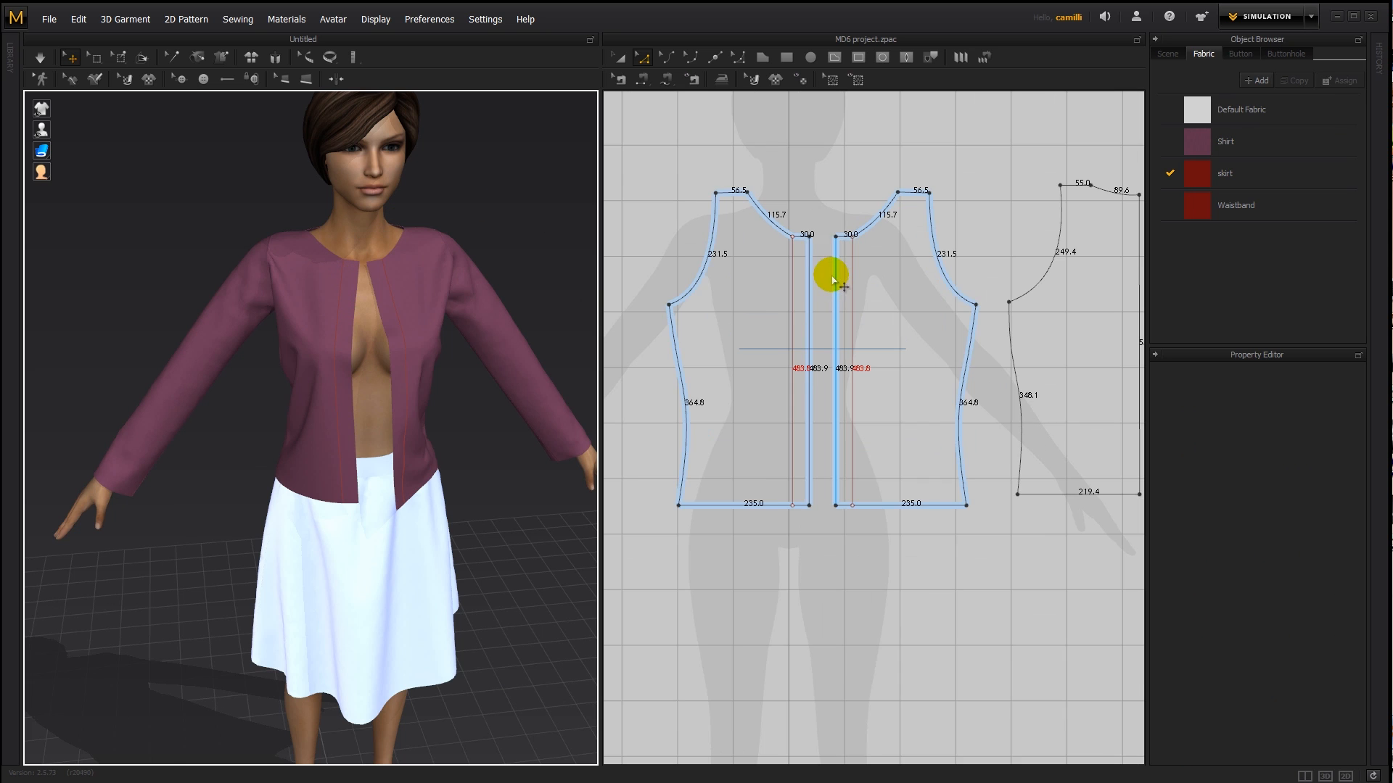
scroll(819, 259, up, 3)
key(n)
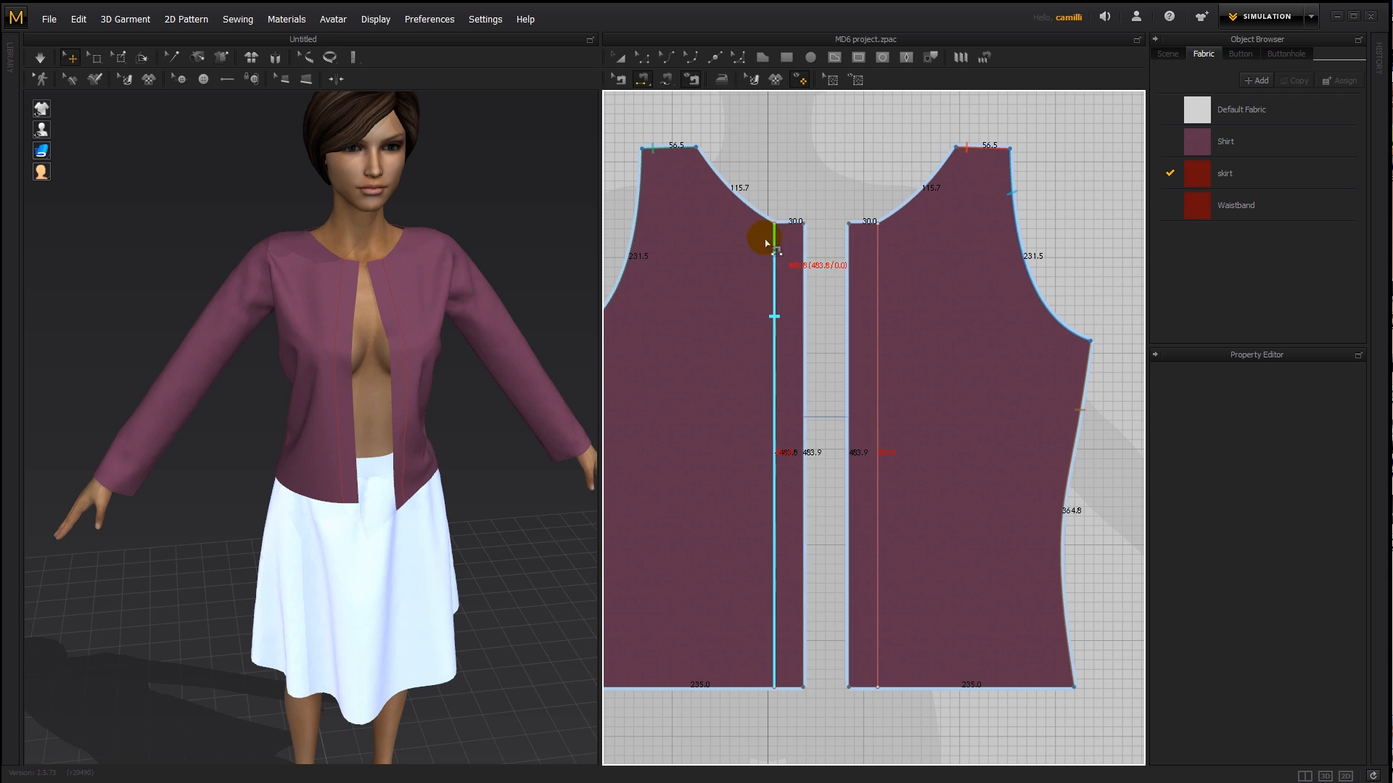
click(767, 243)
click(849, 254)
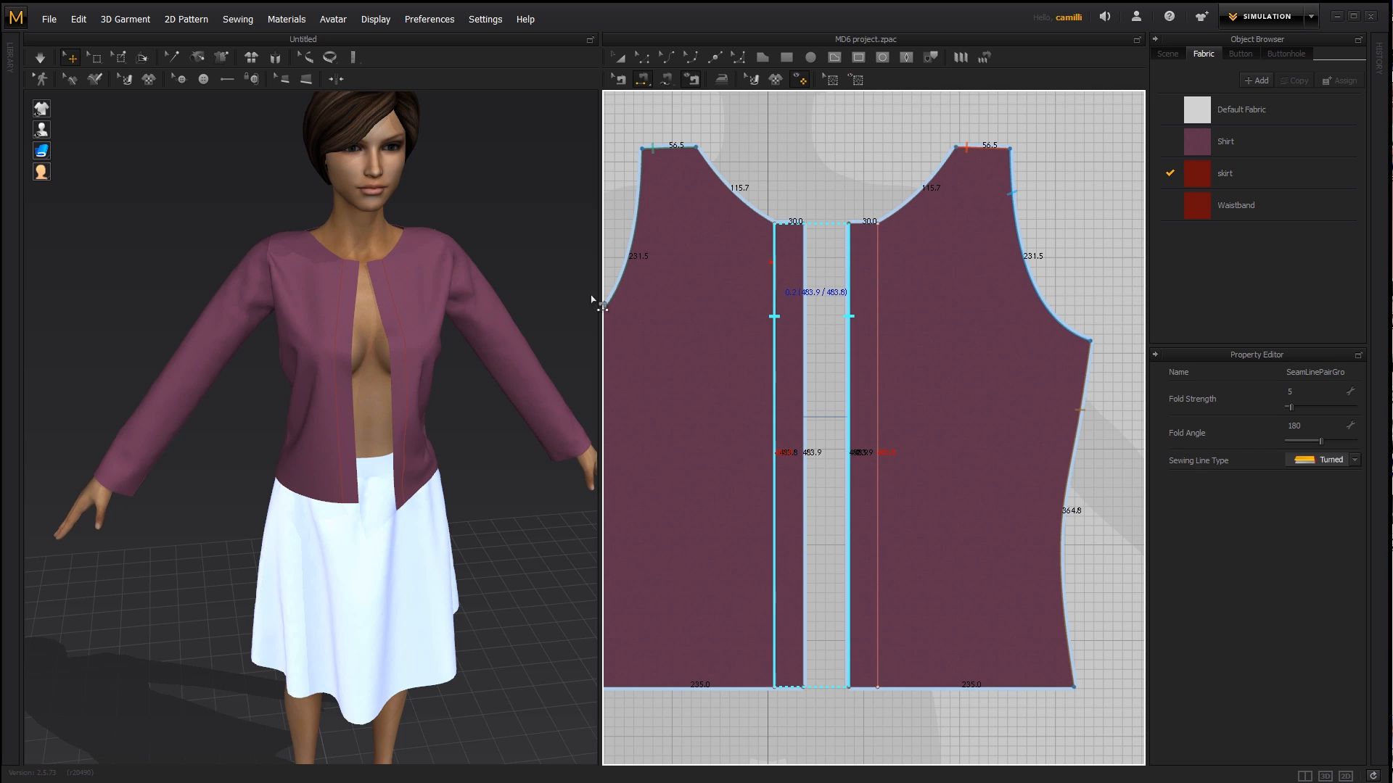
click(422, 328)
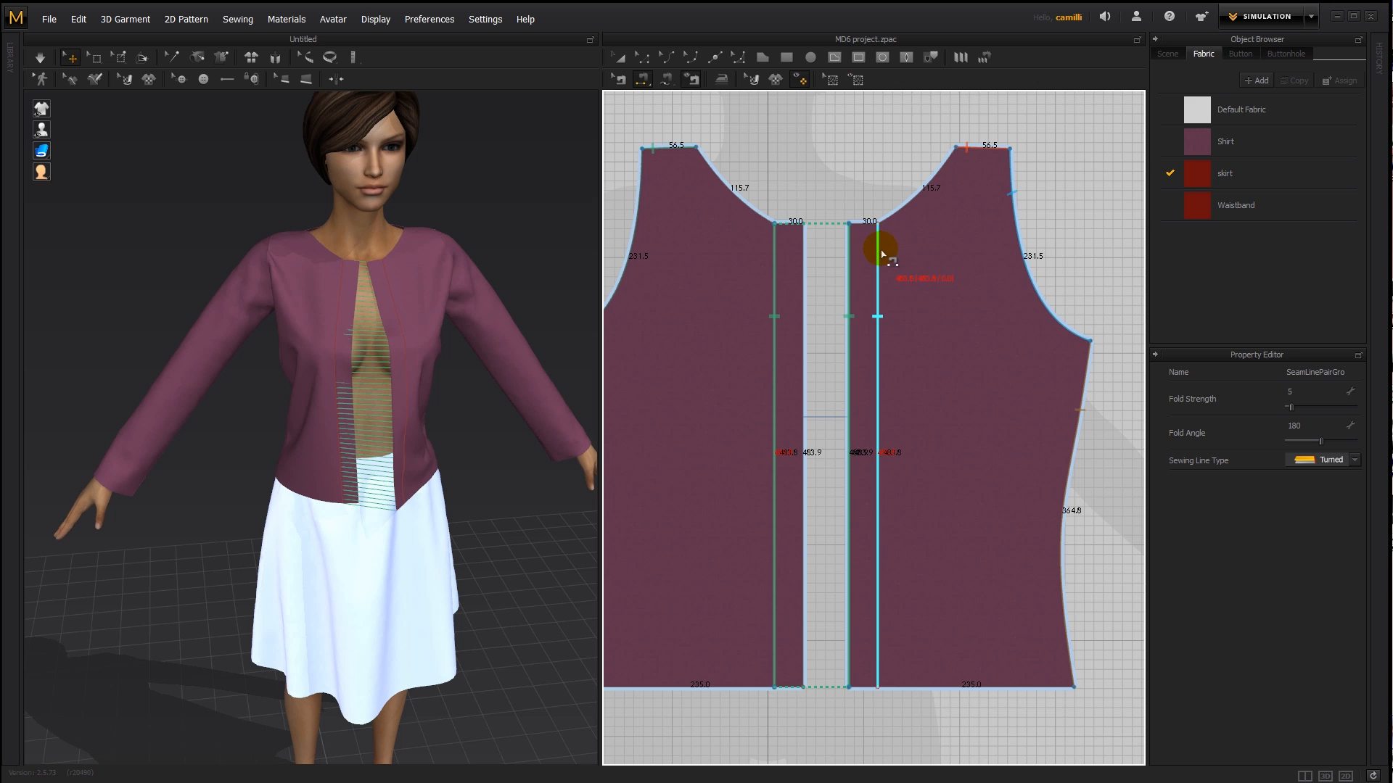
key(v)
key(b)
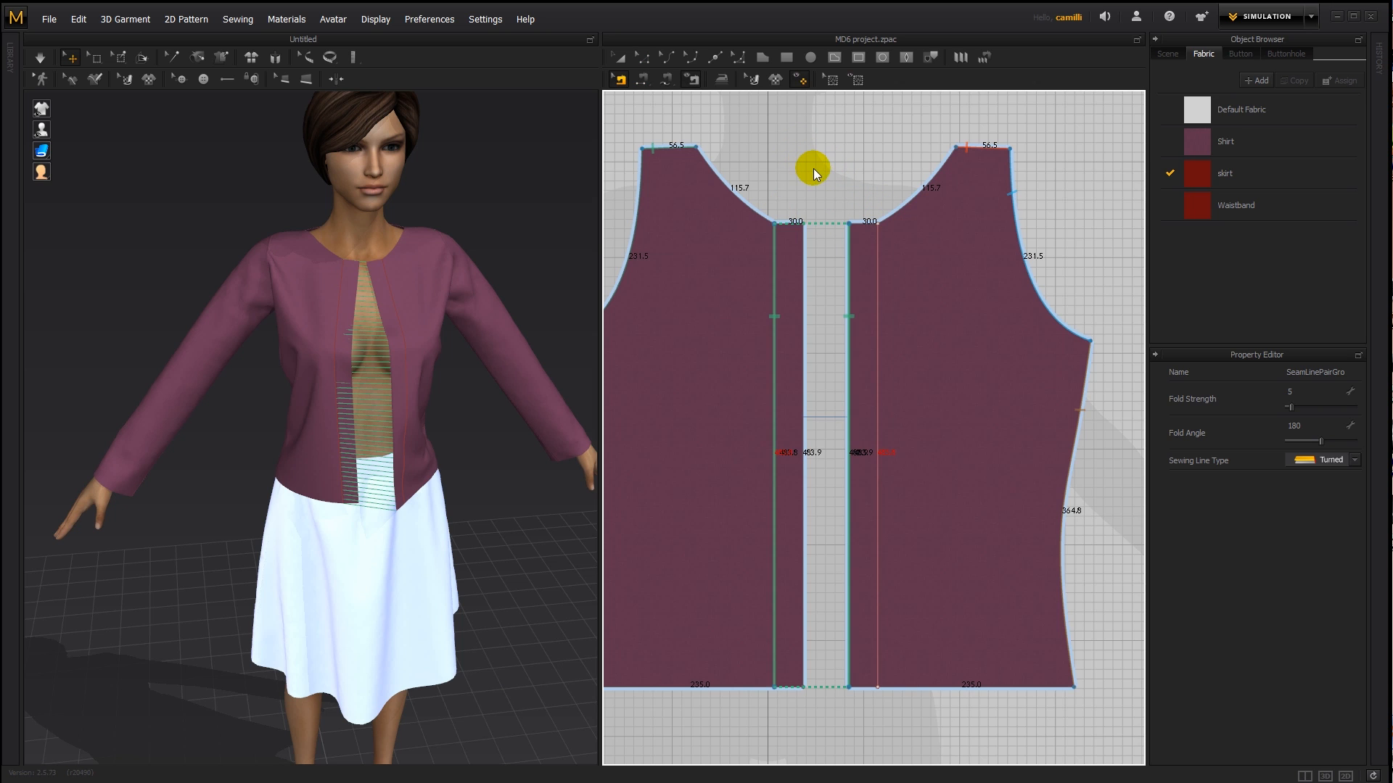
click(812, 168)
- Adjust the front pieces on the avatar and simulate the shirt to draw the centre-front seam closed
right_drag(359, 302, 234, 414)
drag(315, 441, 279, 421)
right_drag(301, 415, 478, 382)
drag(367, 382, 421, 393)
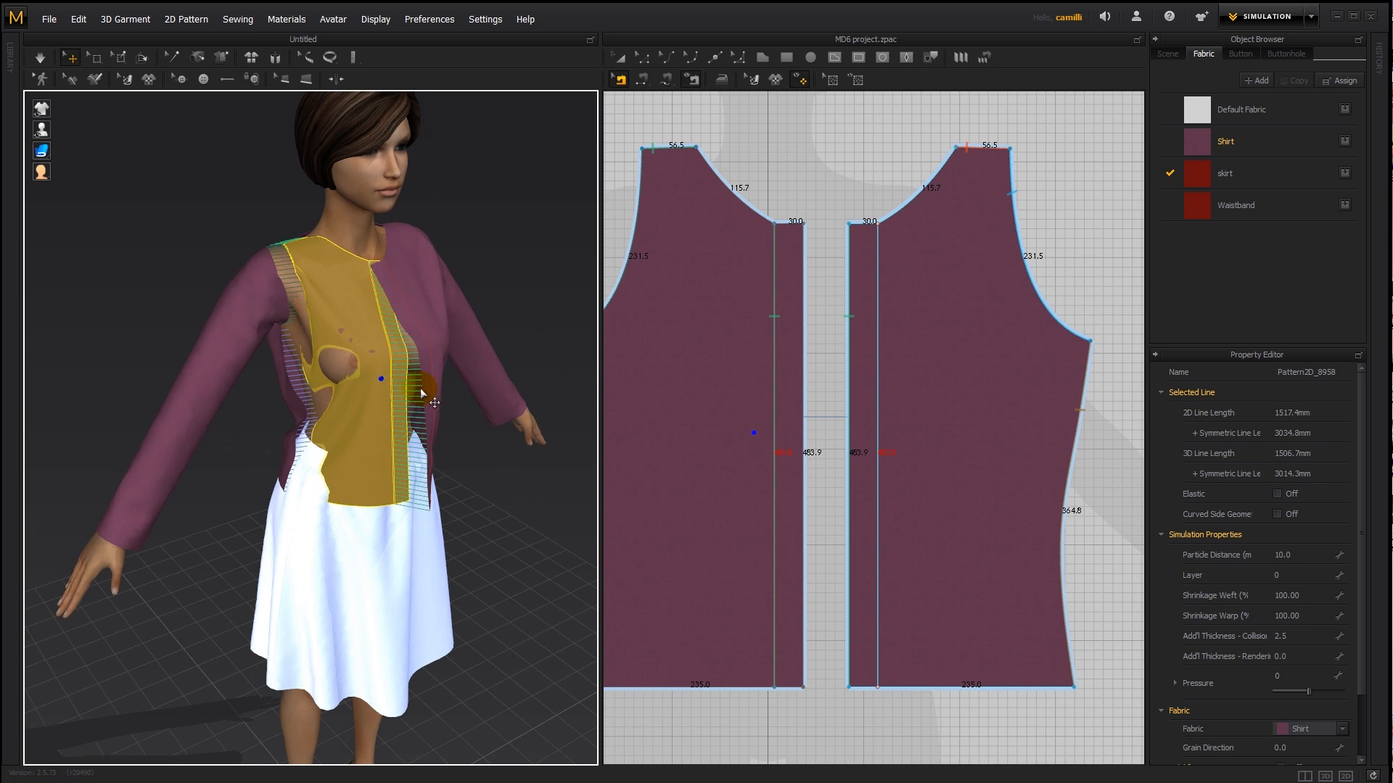
right_drag(420, 392, 367, 376)
key(space)
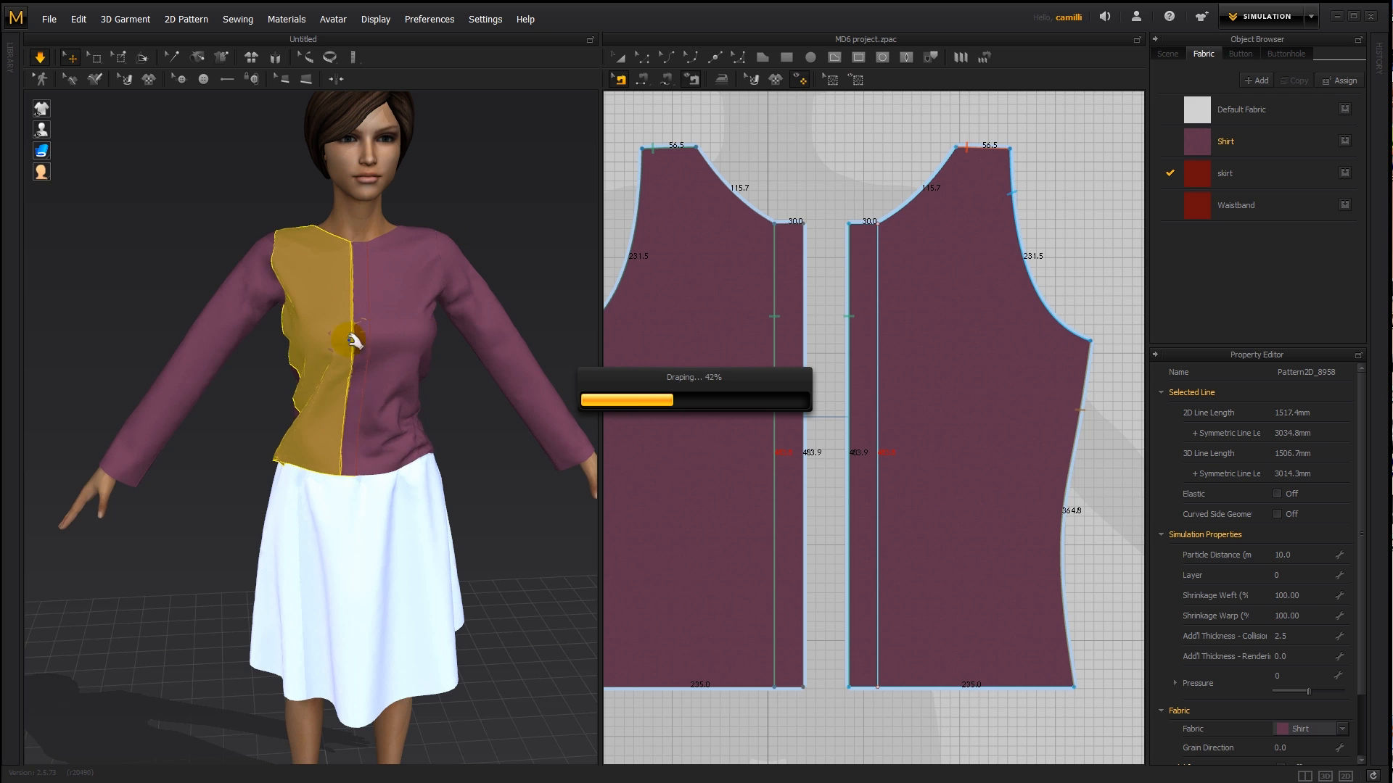
click(424, 460)
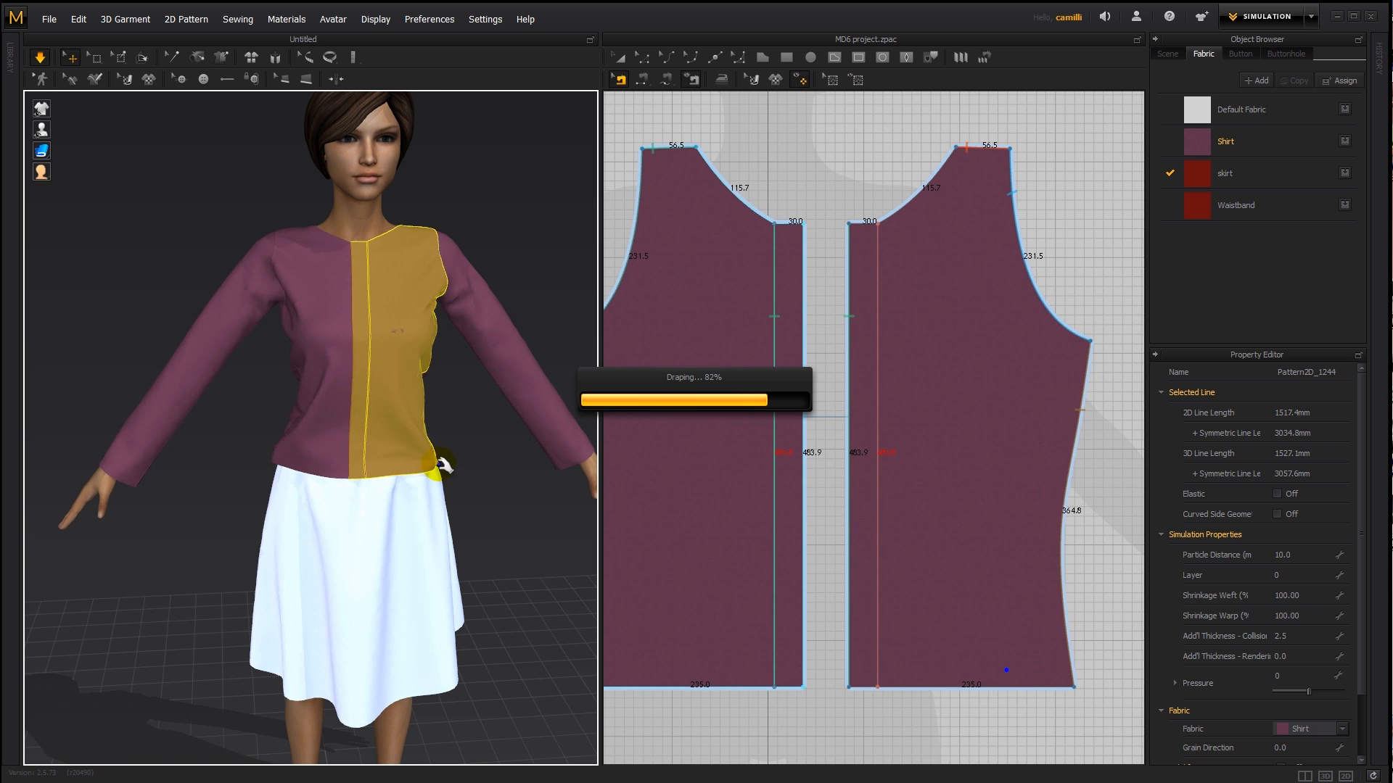
click(480, 186)
- Set the right front piece's simulation layer to 1 and suppress the layer information notice
click(326, 313)
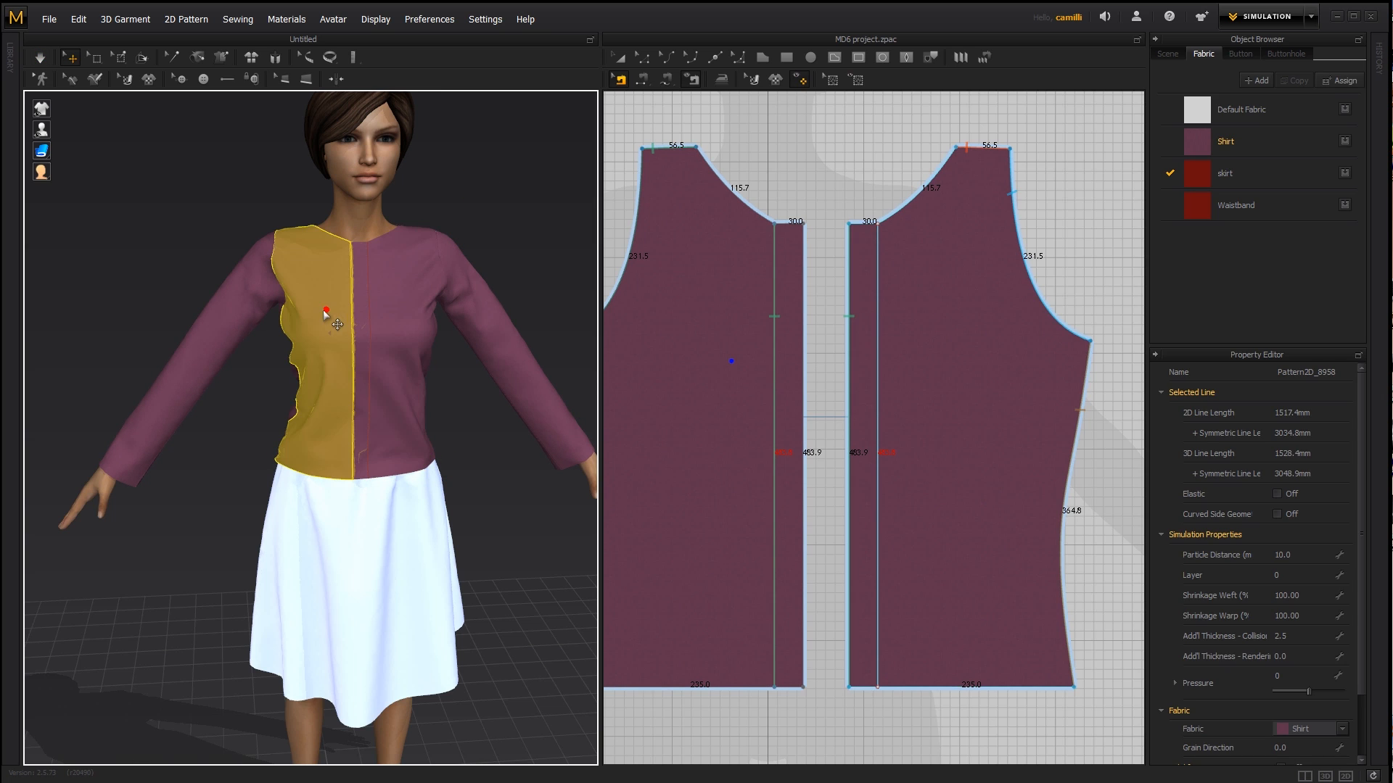
scroll(363, 280, up, 3)
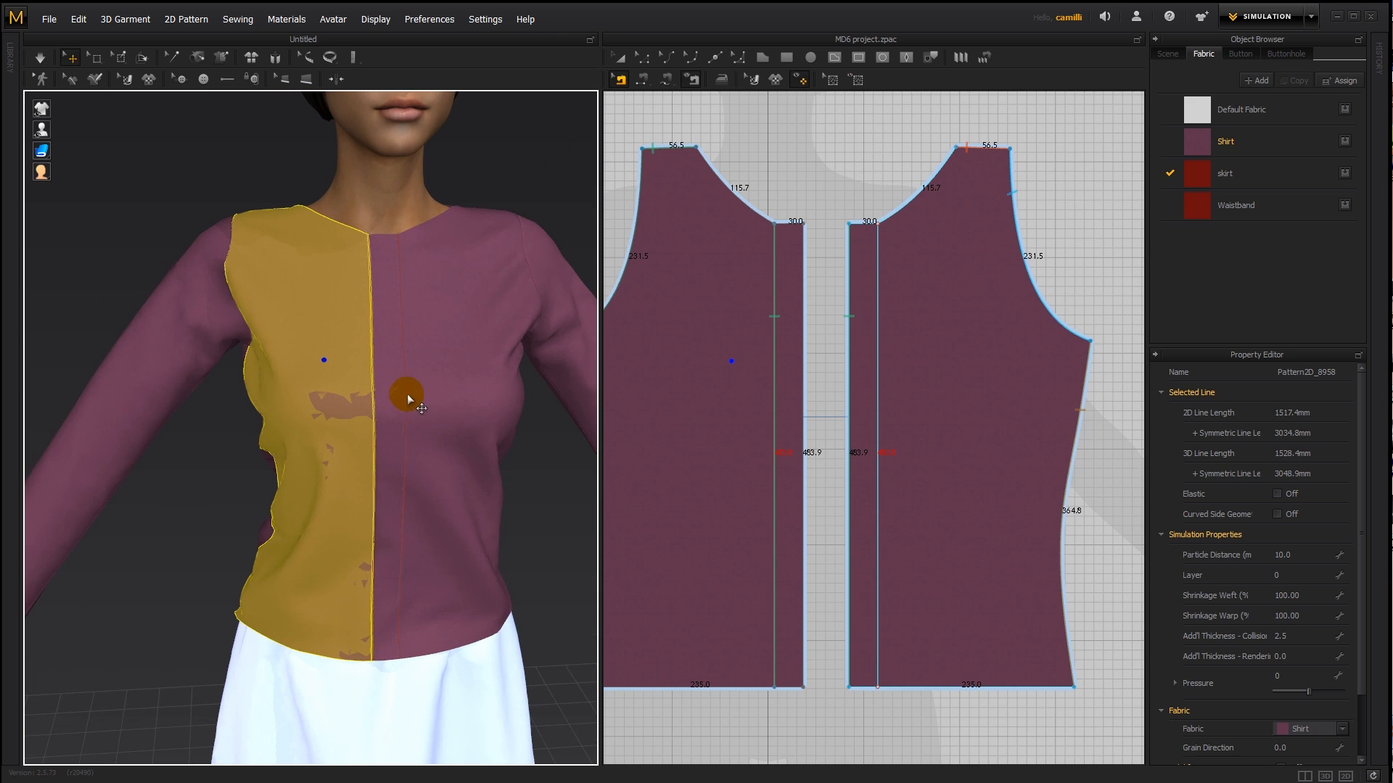
click(450, 313)
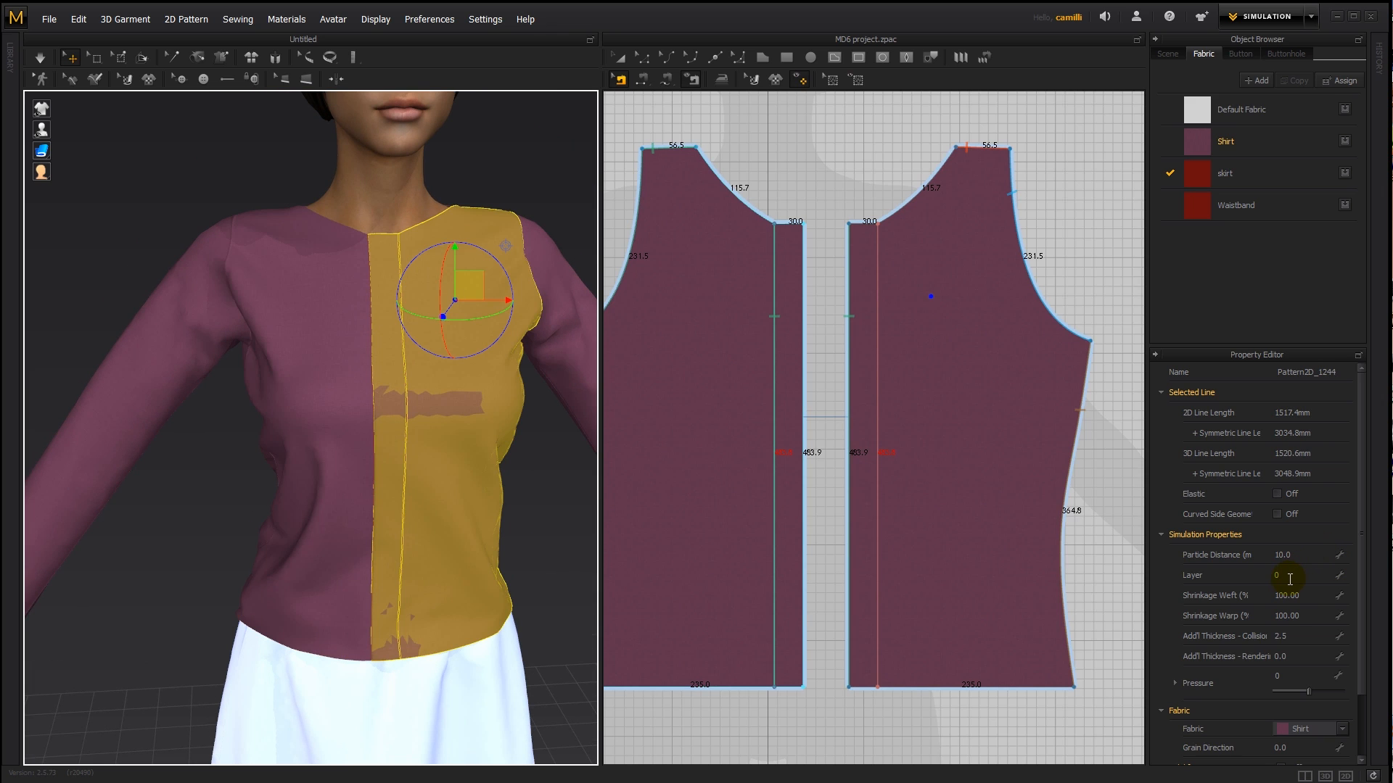
text(1)
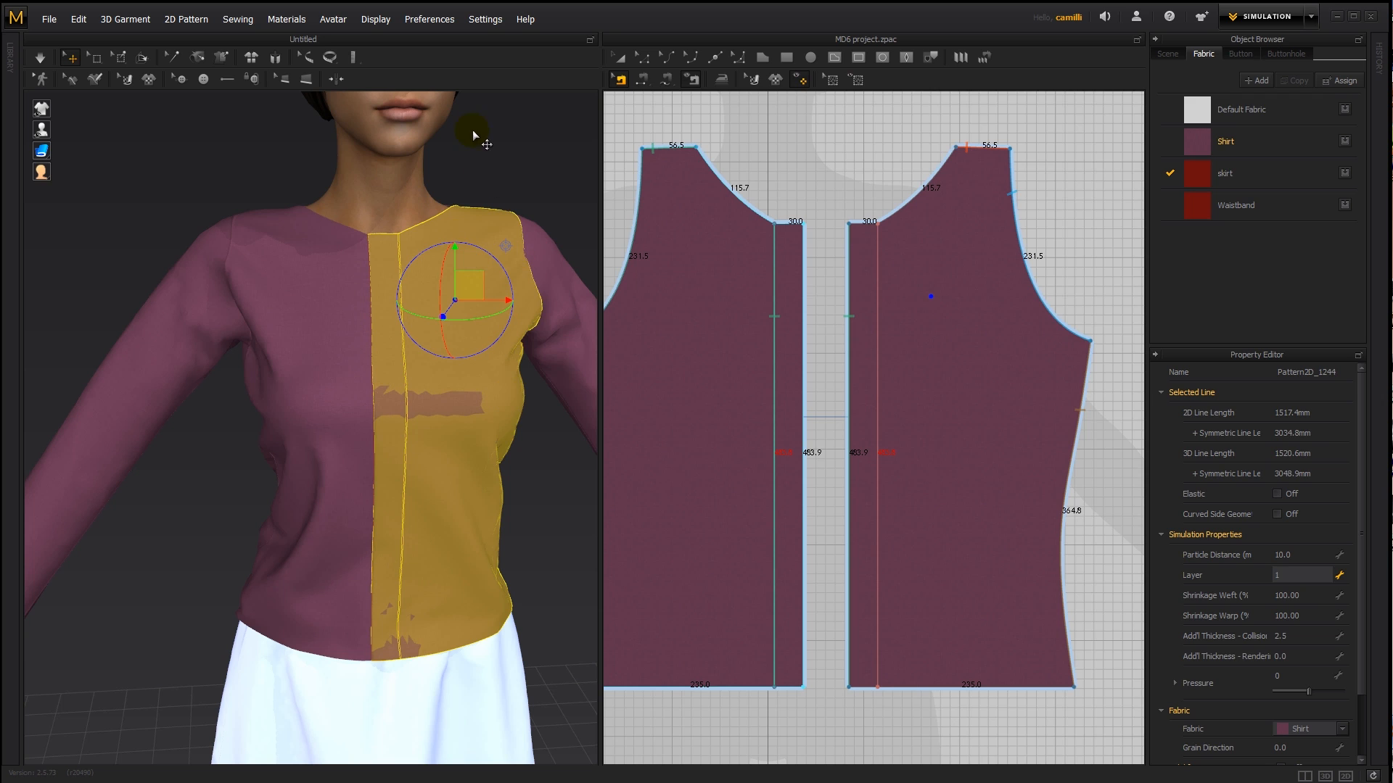
key(Return)
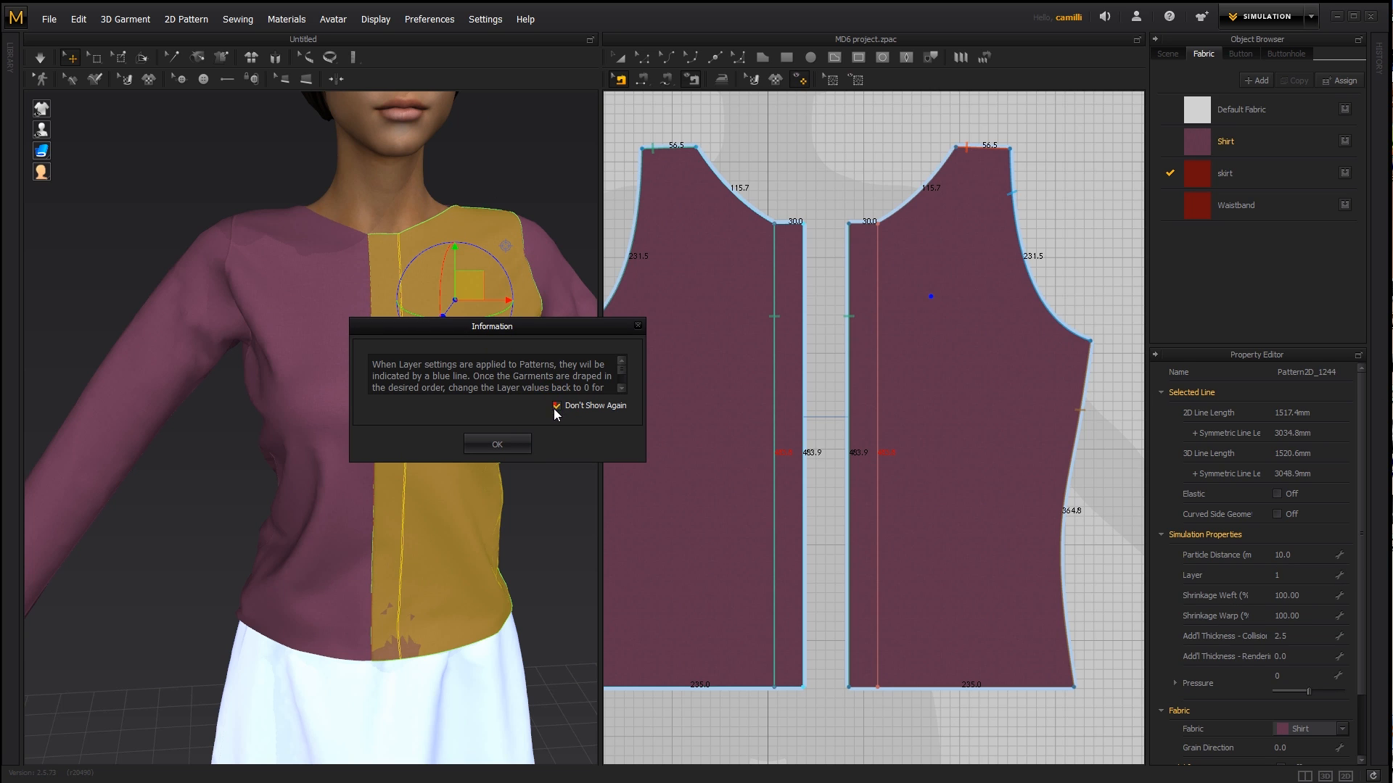
click(493, 444)
click(503, 198)
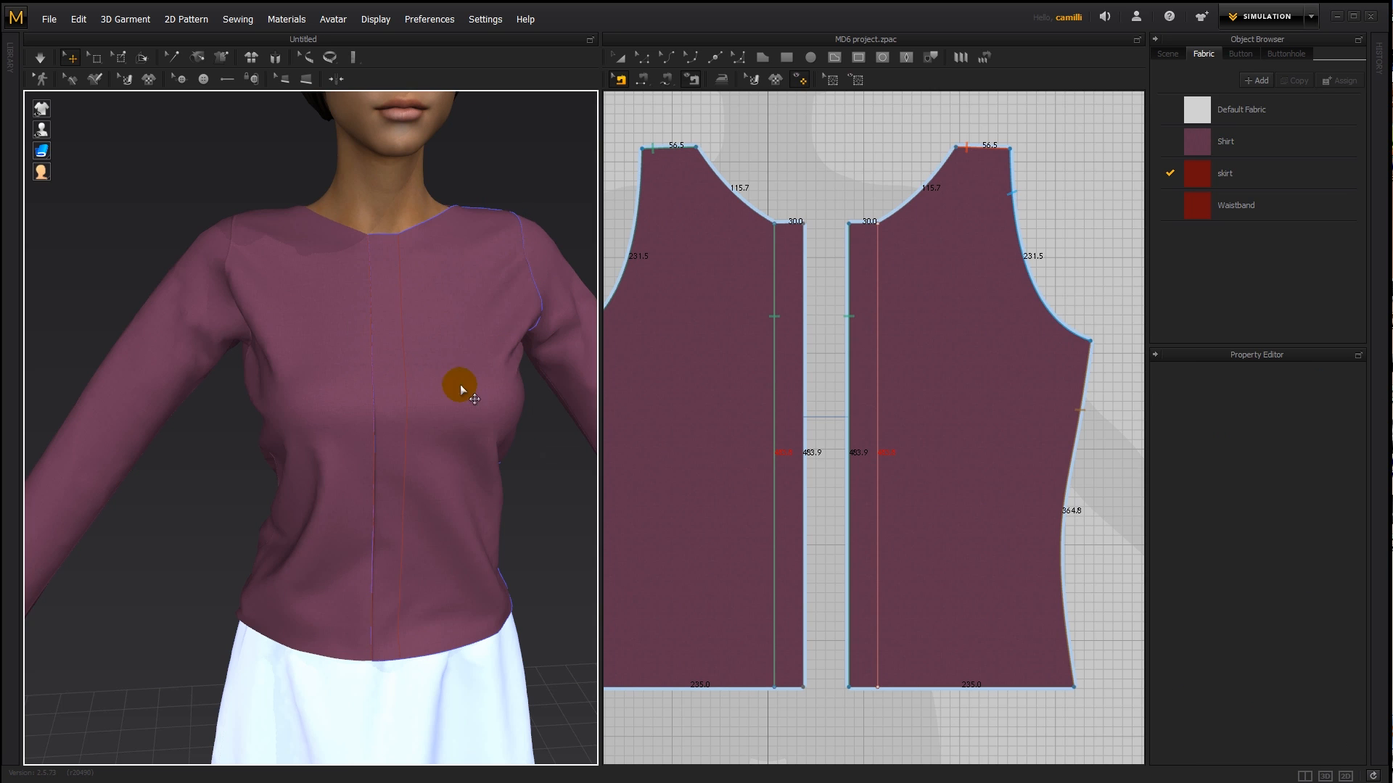
- Pull the left front piece into position on the avatar and simulate the shirt with the layered front
right_drag(408, 317, 428, 432)
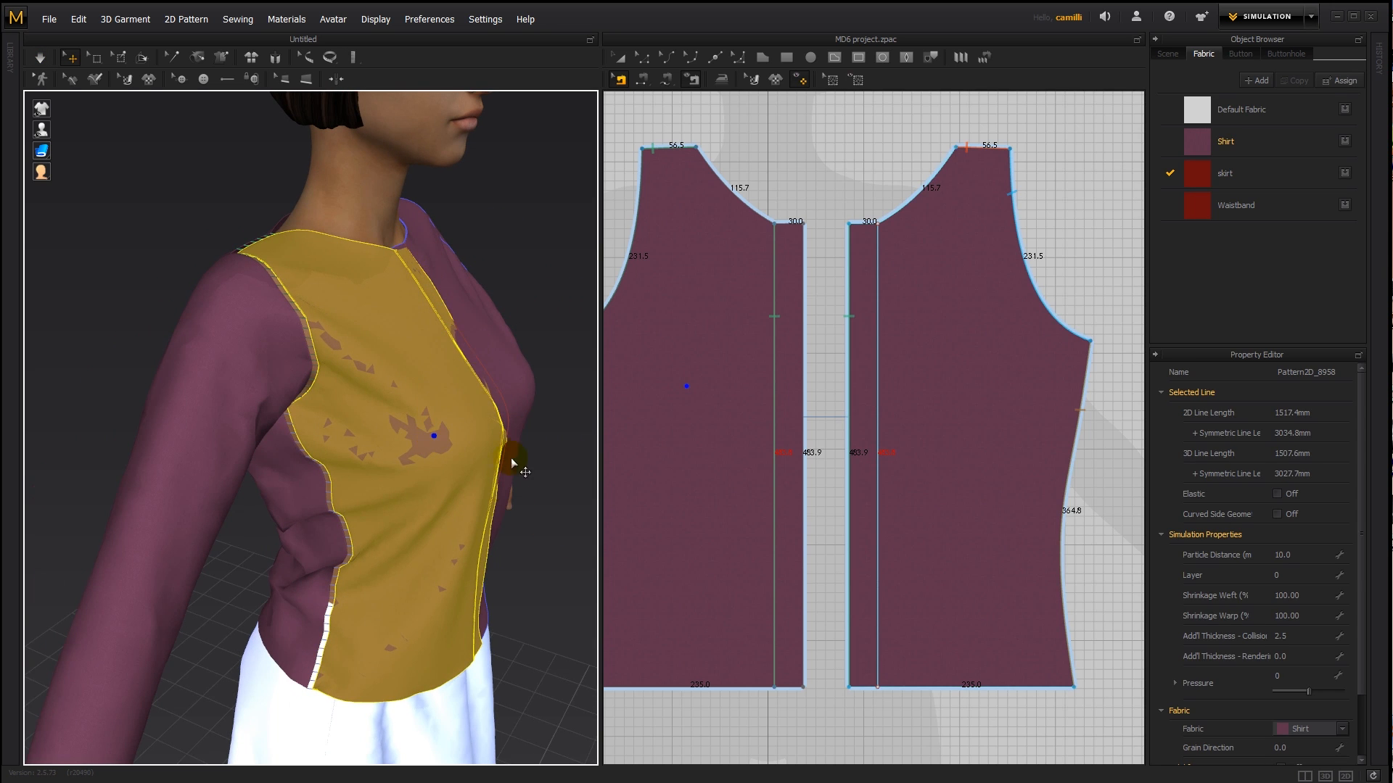
right_drag(510, 458, 473, 468)
key(space)
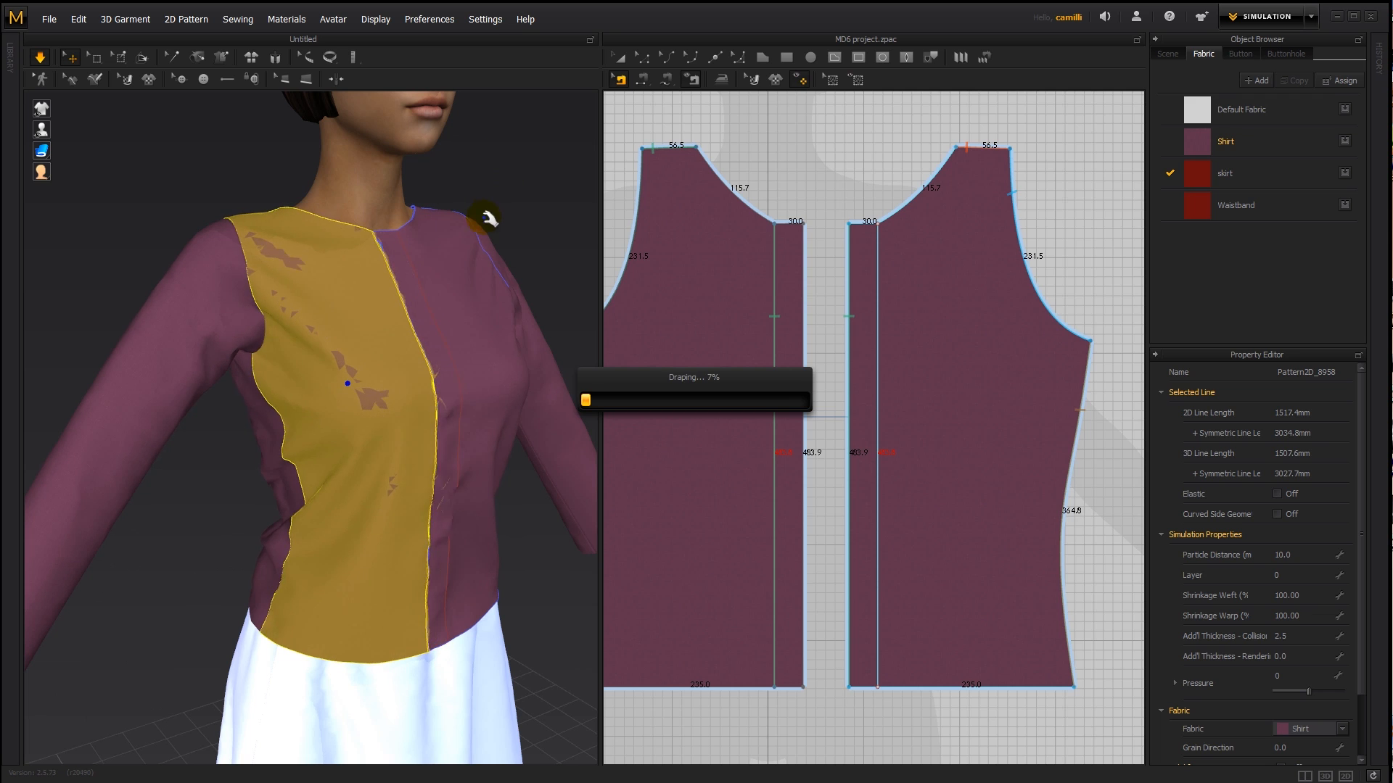
- Reset the right front piece's simulation layer to 0 and clear the selection
click(455, 310)
click(1289, 575)
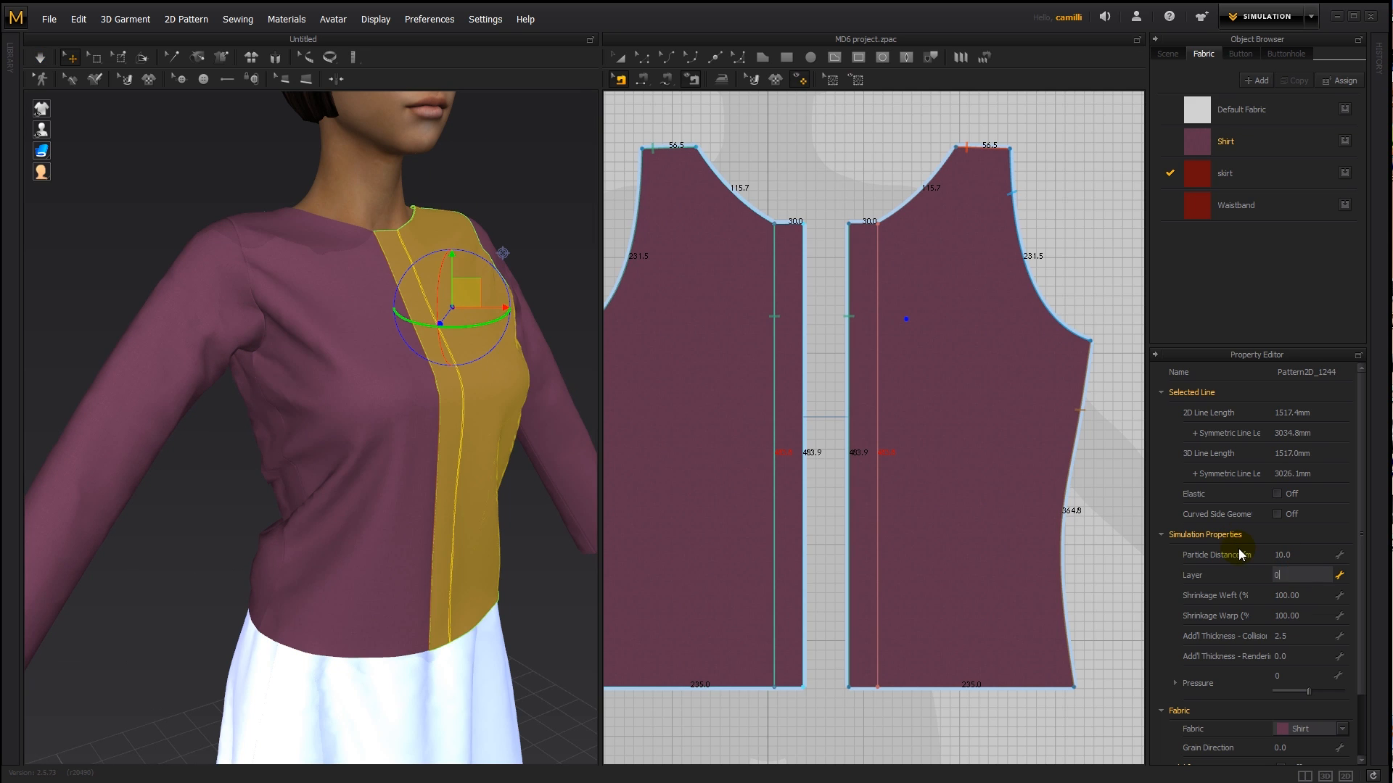
key(Return)
click(775, 78)
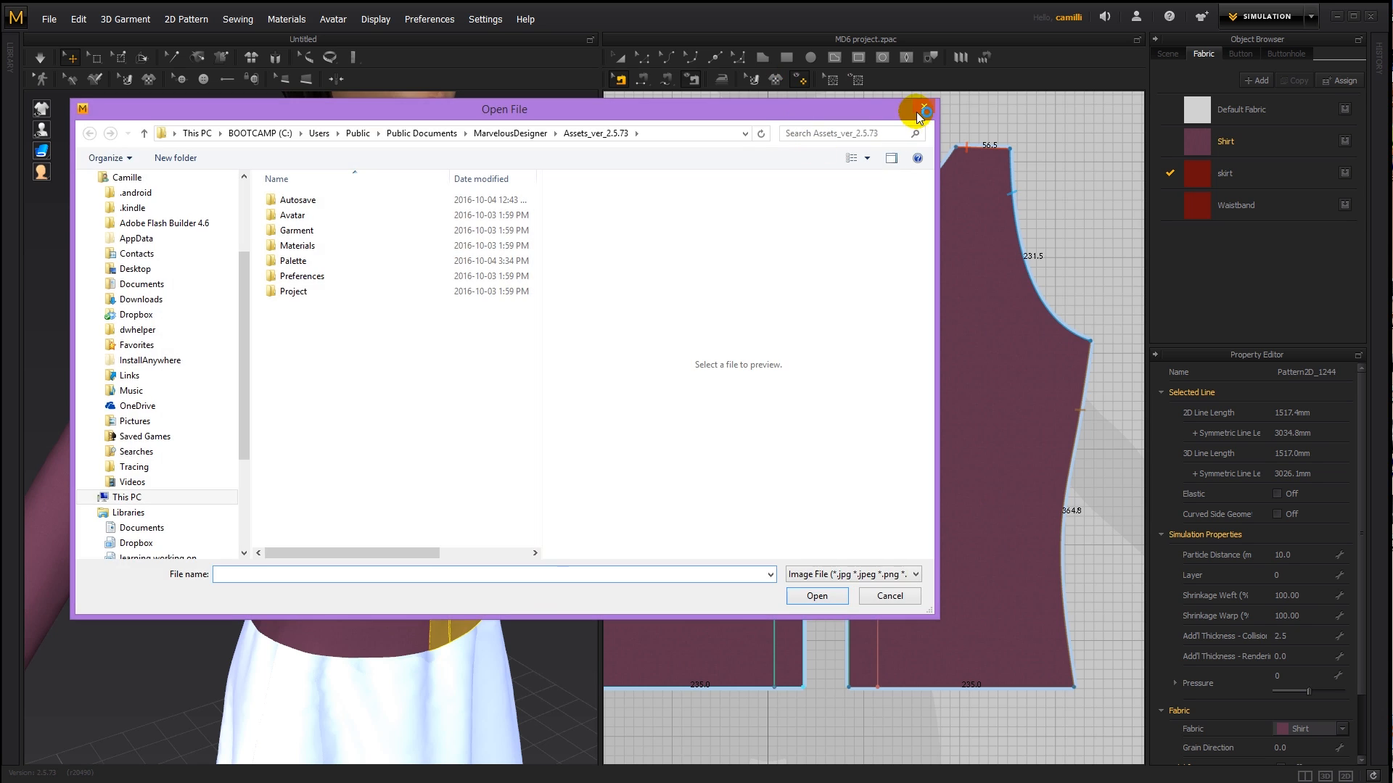
click(919, 112)
click(837, 141)
right_drag(524, 227, 463, 244)
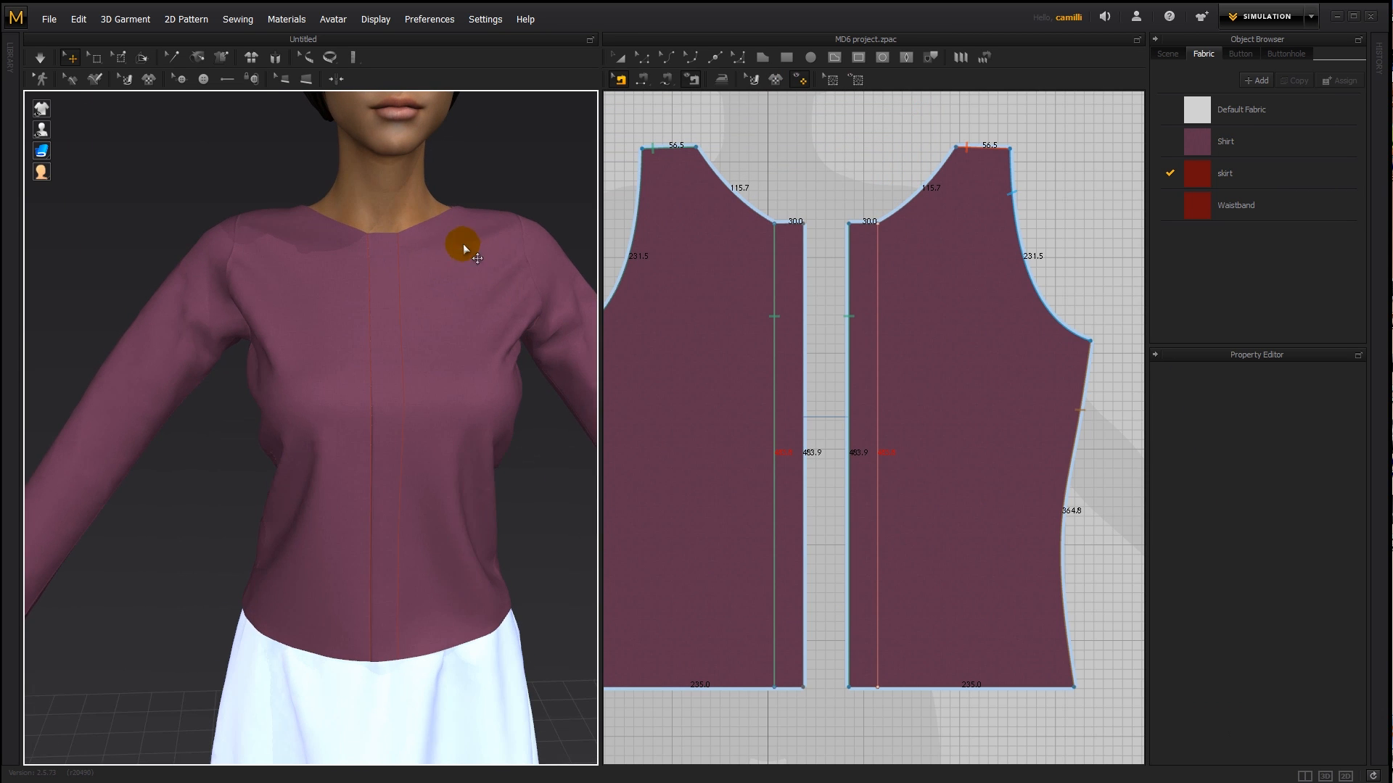
- Examine the left and right front pieces in turn to see which lies over and which under the overlap
click(730, 319)
key(a)
click(668, 221)
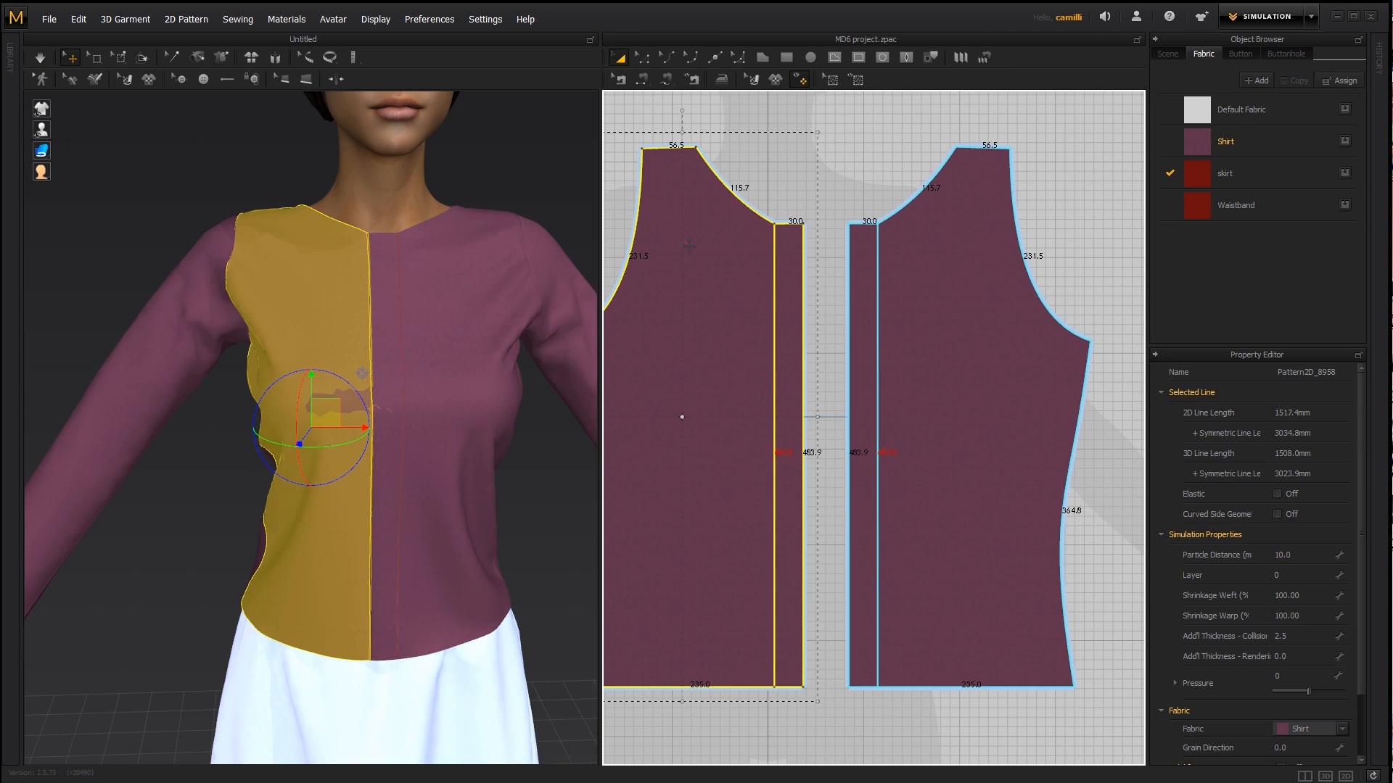
click(789, 190)
key(b)
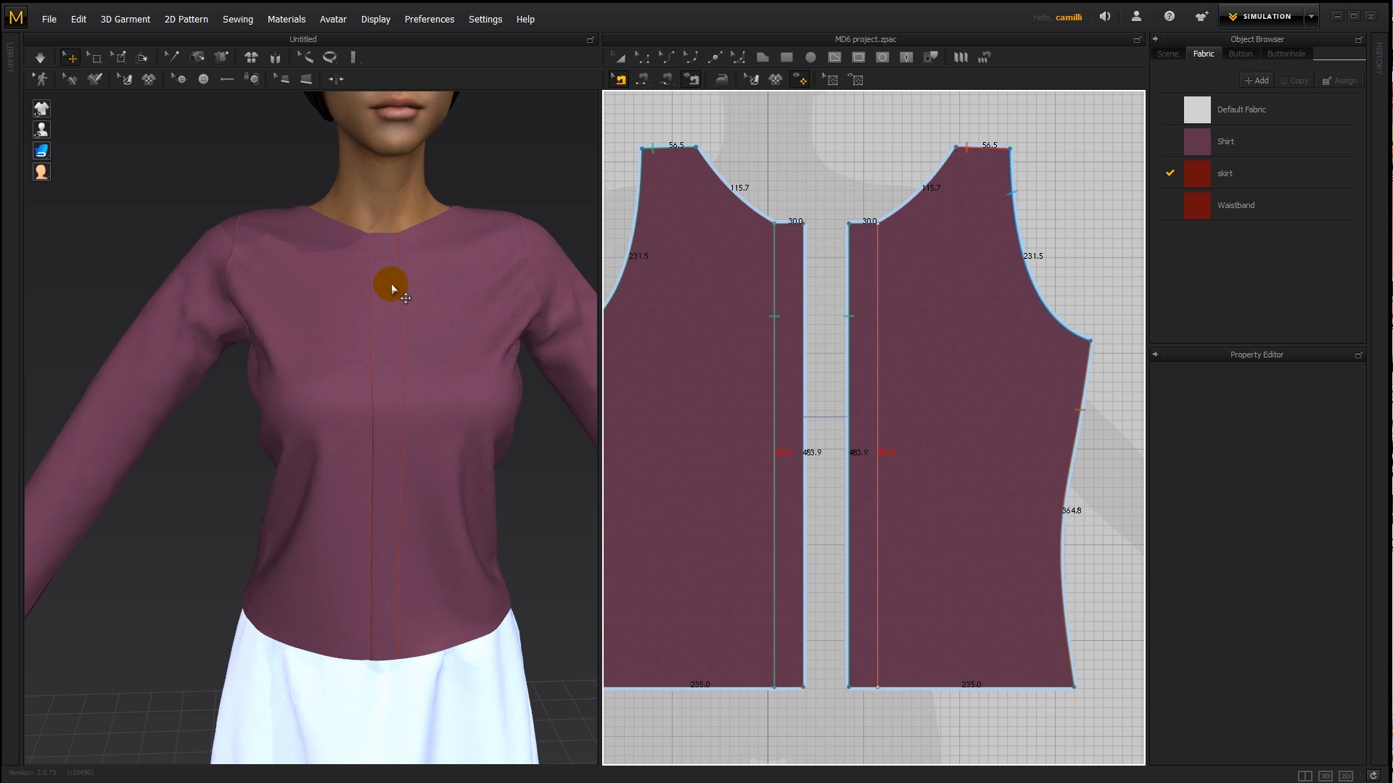
key(a)
click(931, 292)
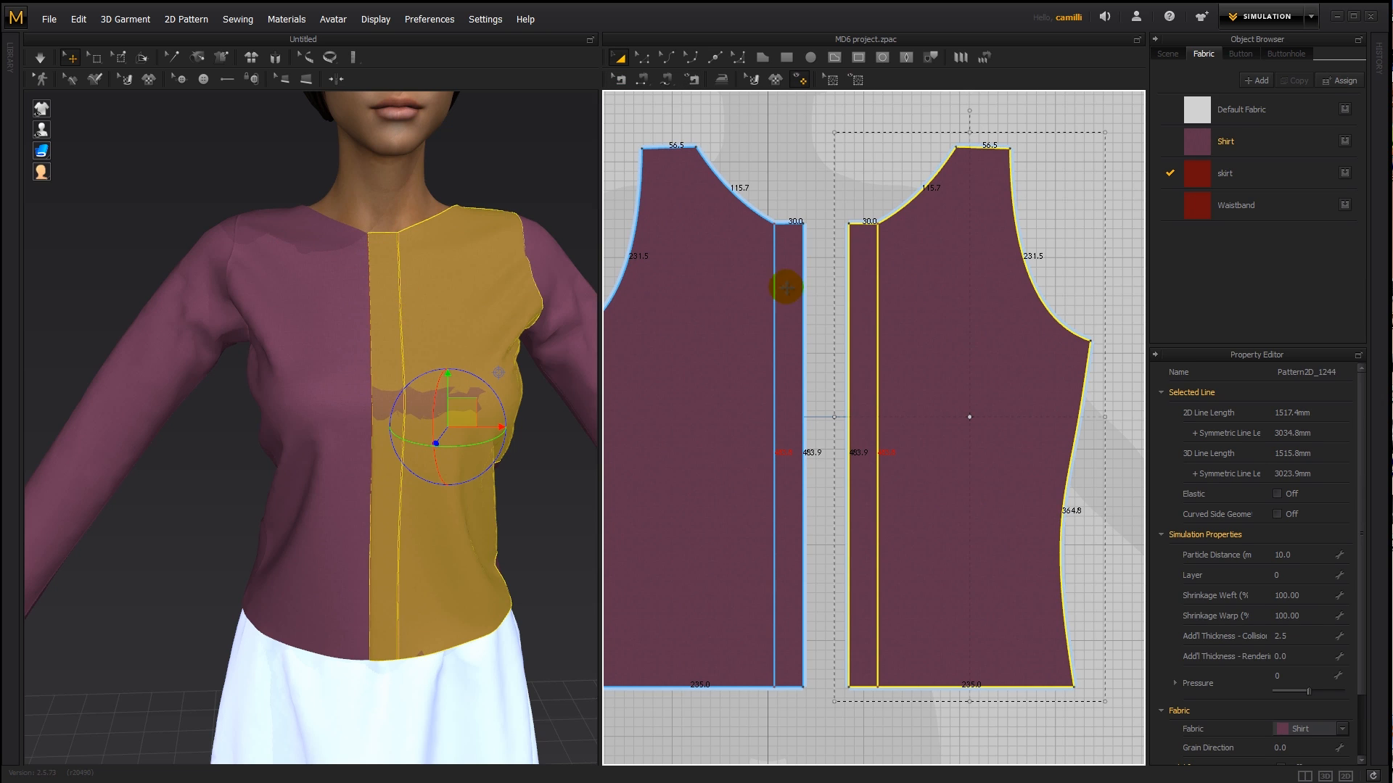
click(739, 315)
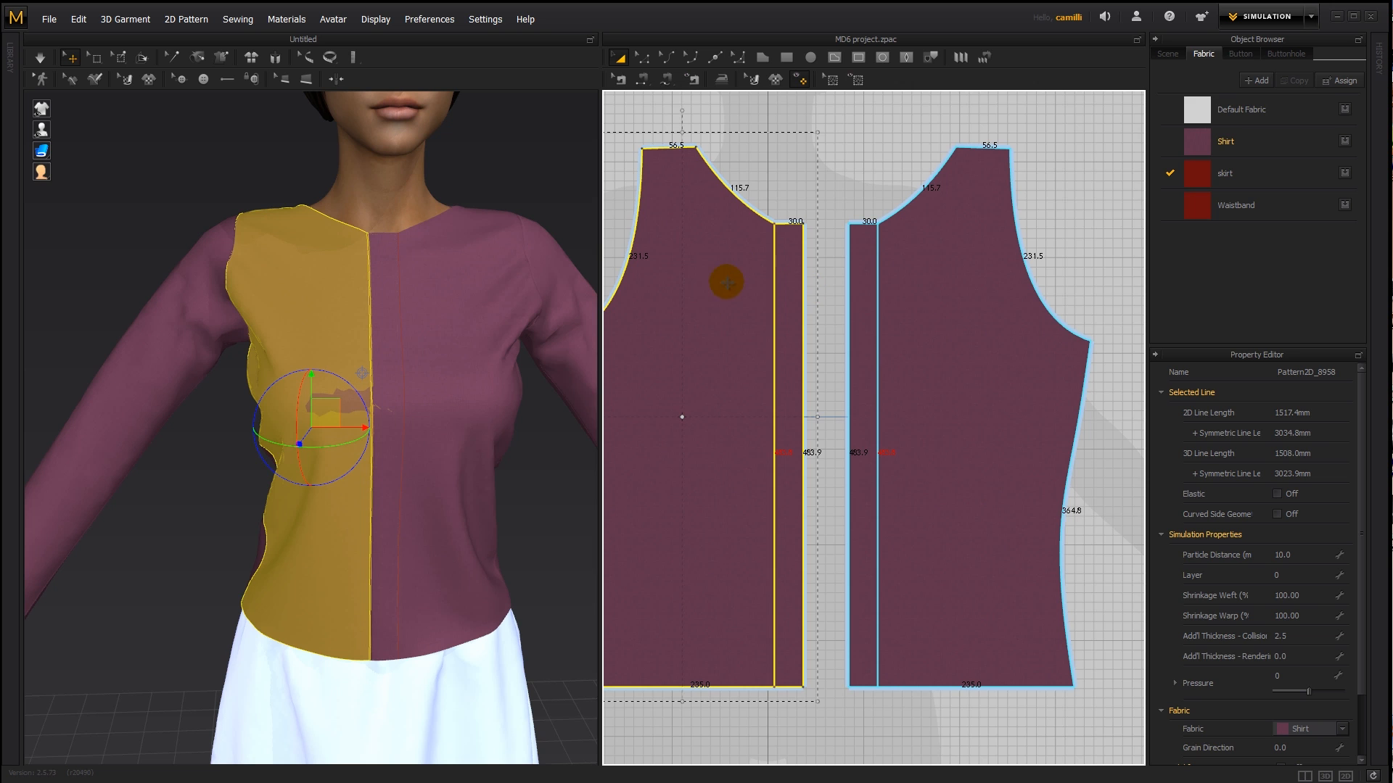
- Pull the right front piece away from the overlap, then hide it and the avatar's texture in the 3D view
right_drag(419, 190, 480, 289)
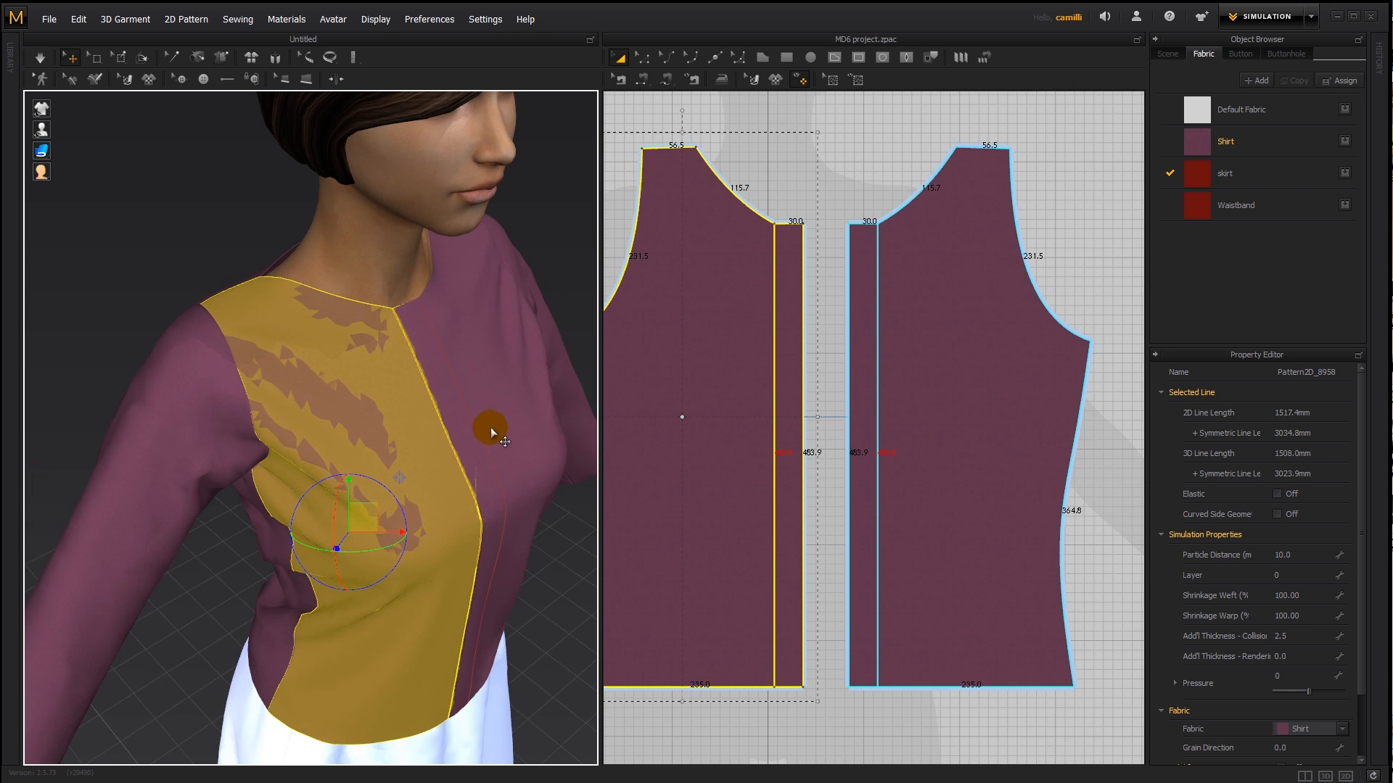
drag(490, 428, 508, 433)
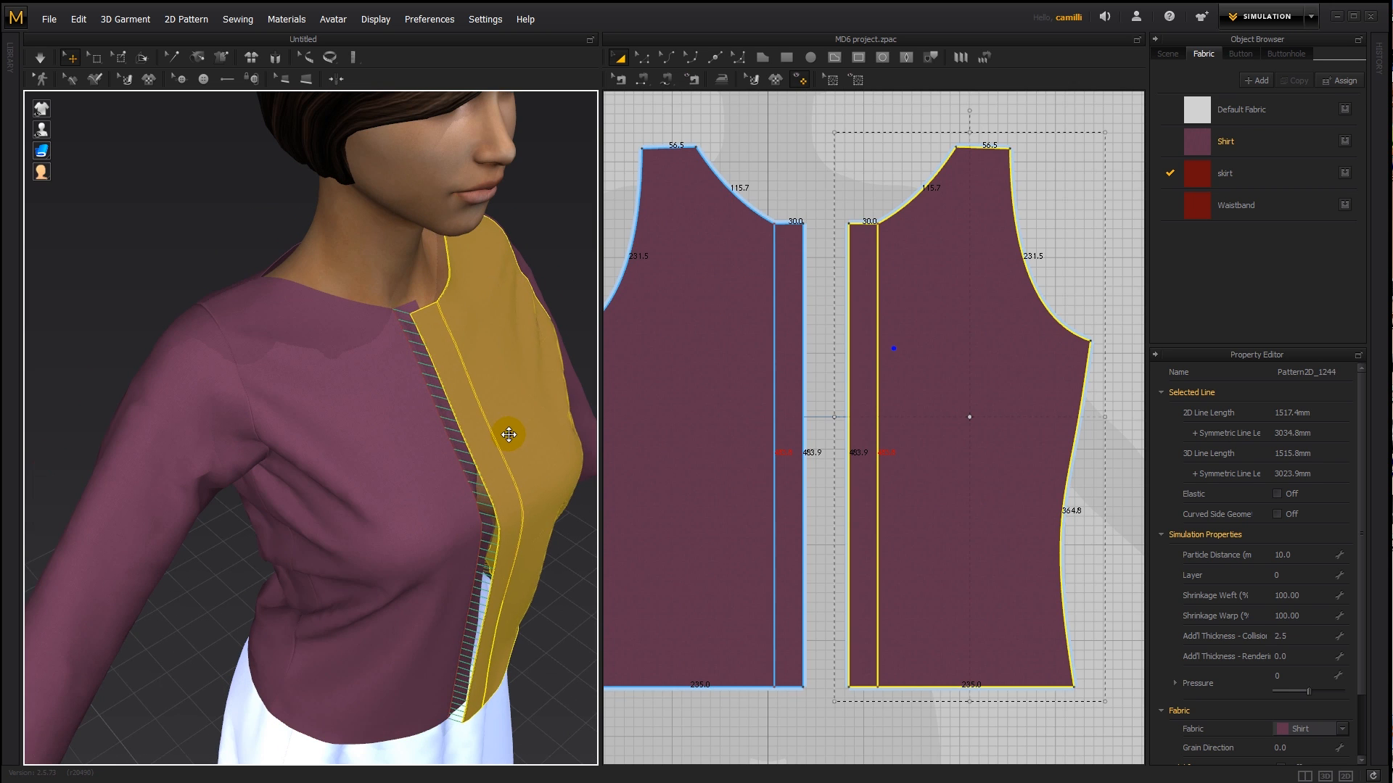
right_drag(516, 447, 468, 406)
click(203, 134)
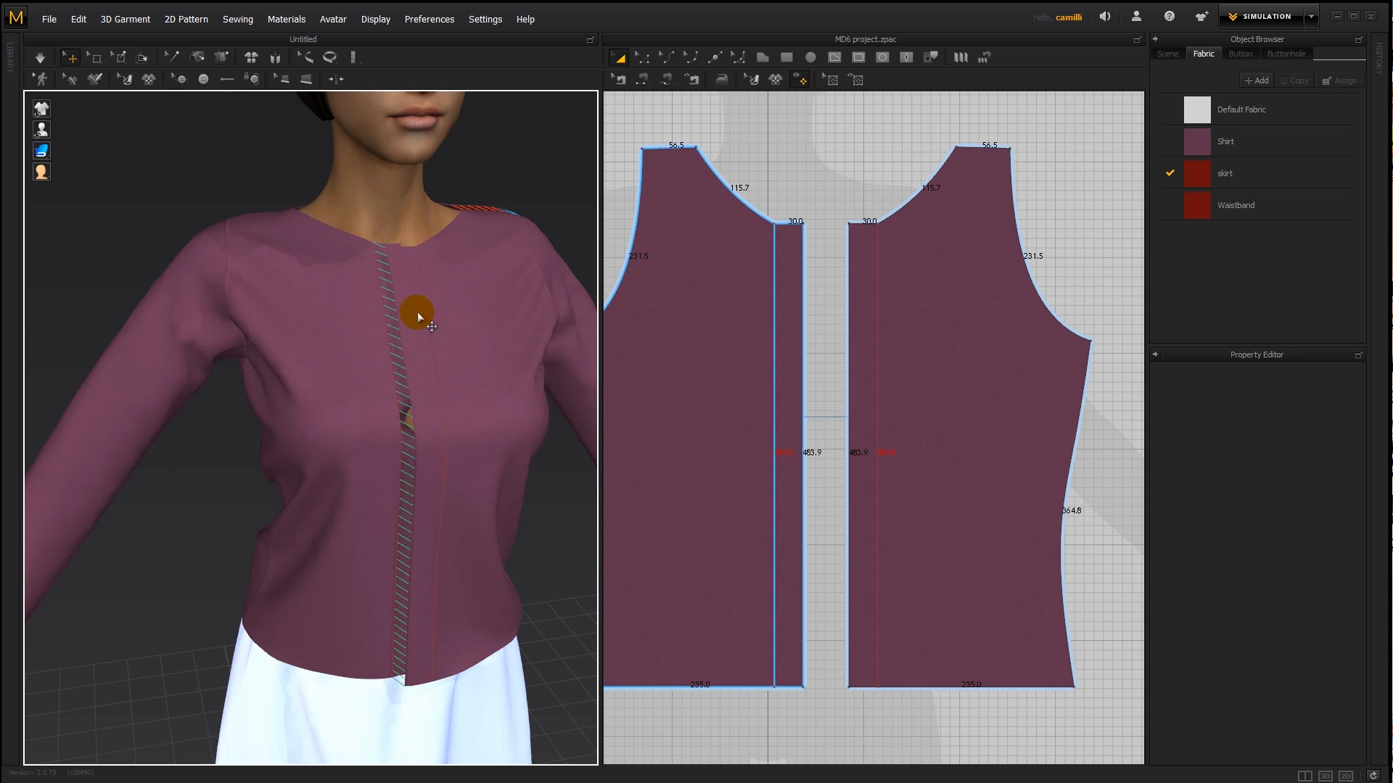
click(516, 263)
key(shift+q)
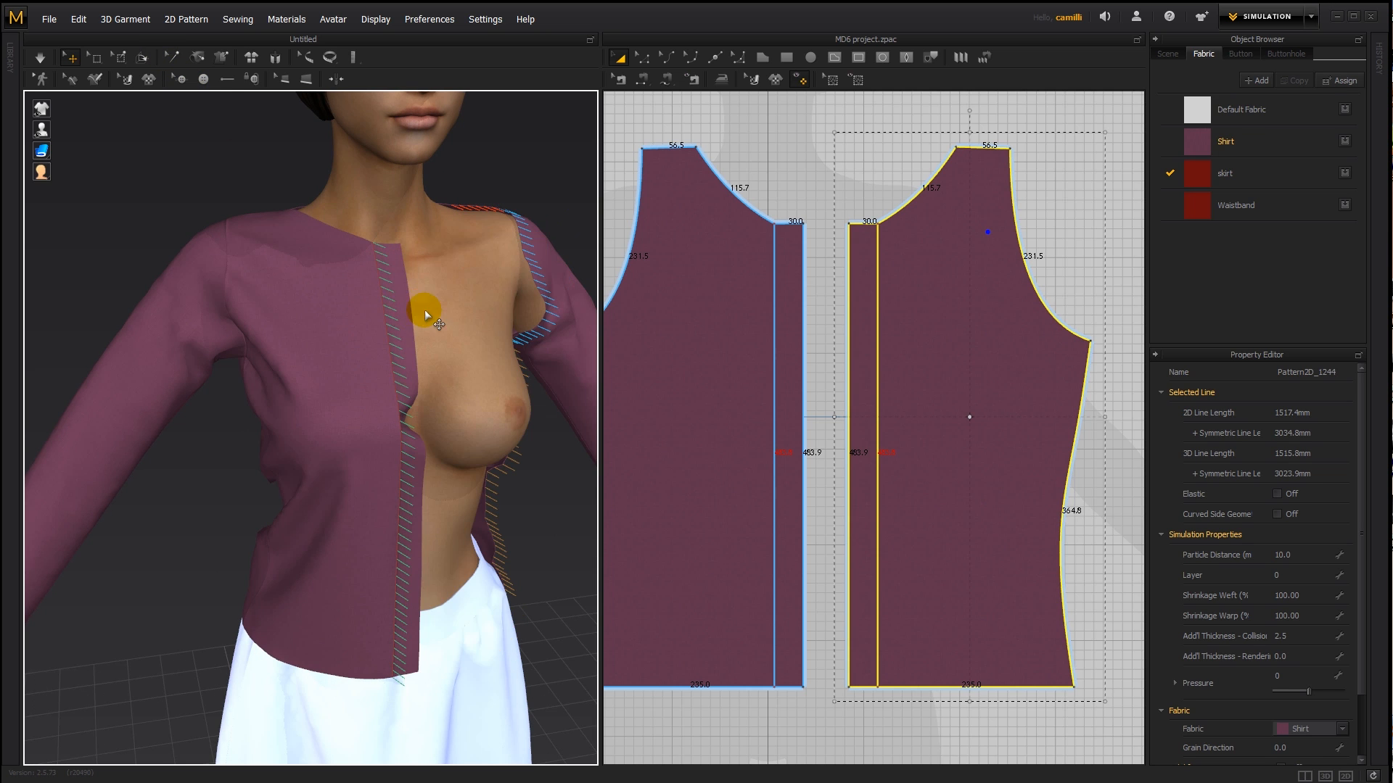
right_drag(424, 310, 396, 315)
scroll(397, 312, up, 2)
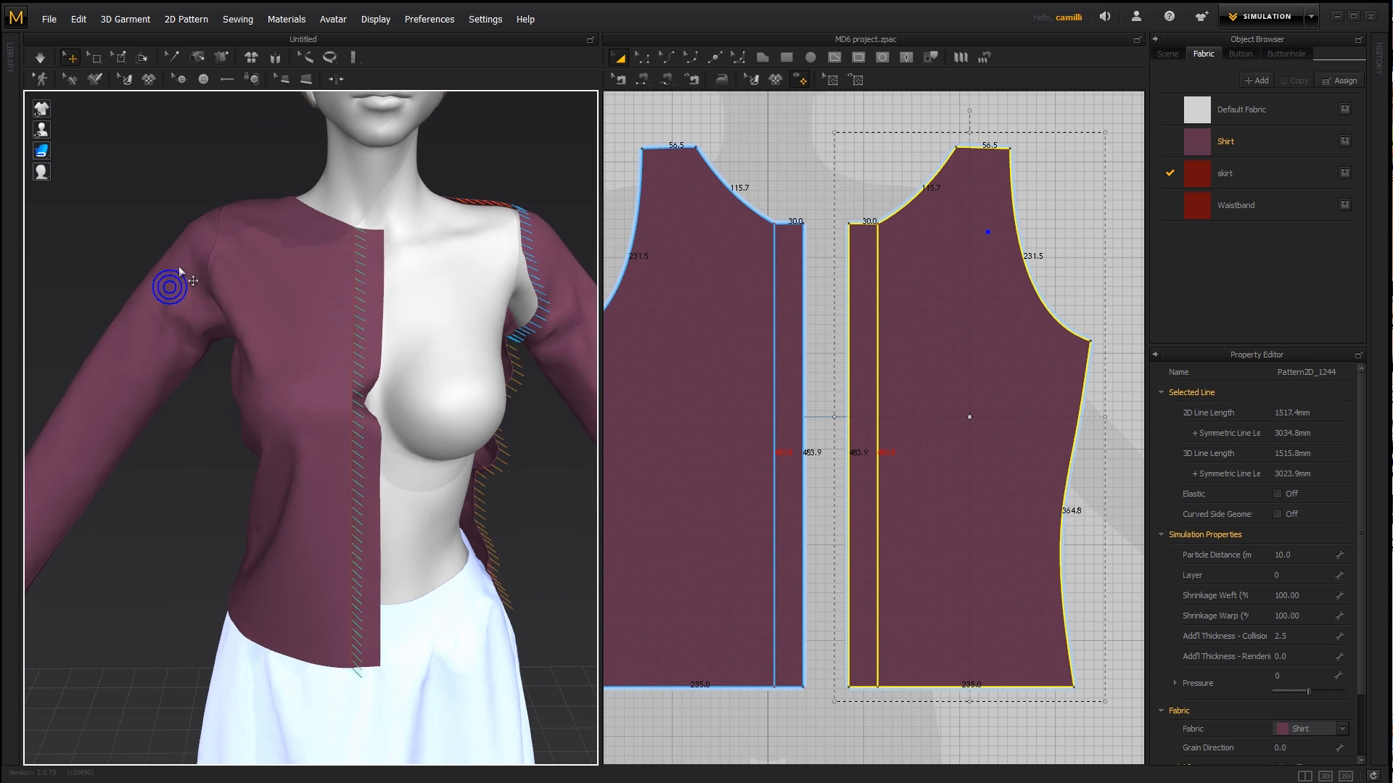
- Place two default buttons on the left front piece, one on the chest and one on the overlap strip near the neckline
click(204, 79)
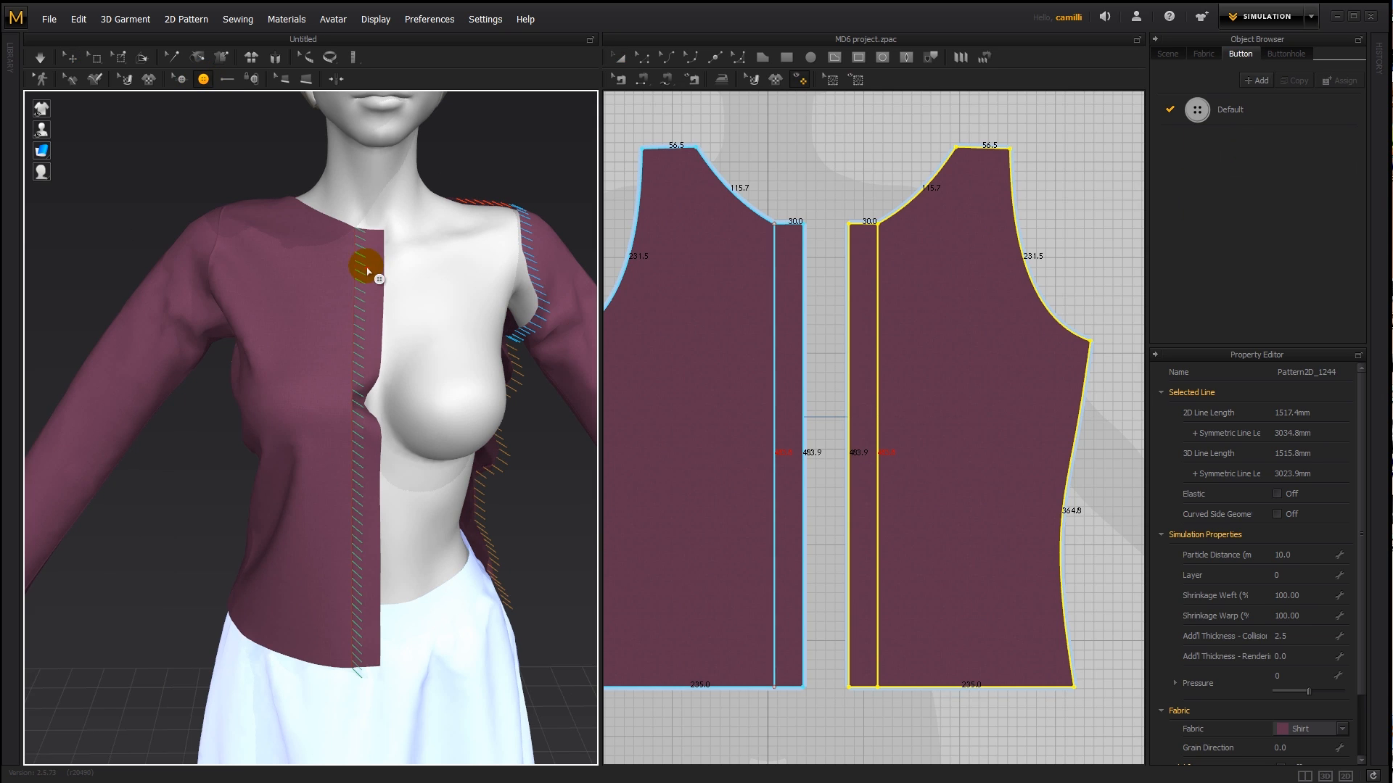
click(318, 294)
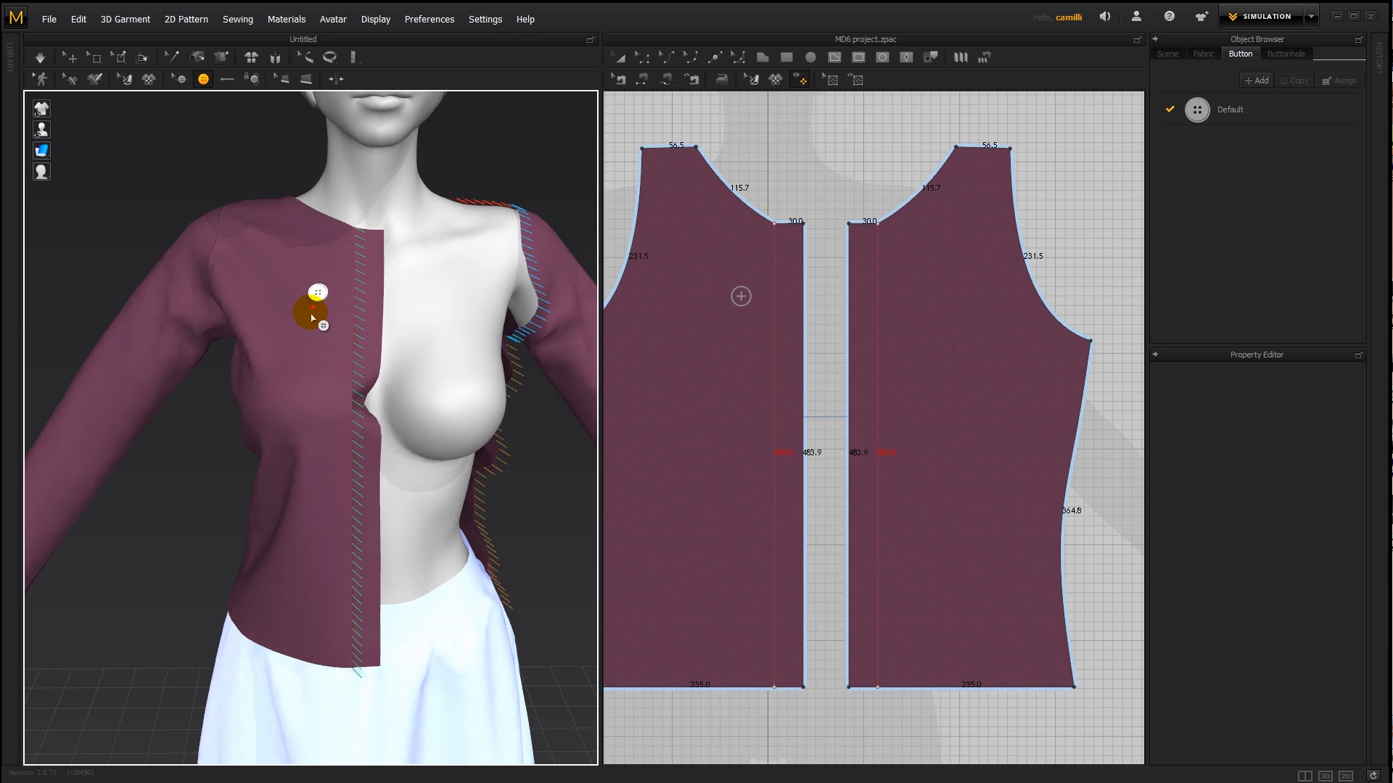
click(788, 253)
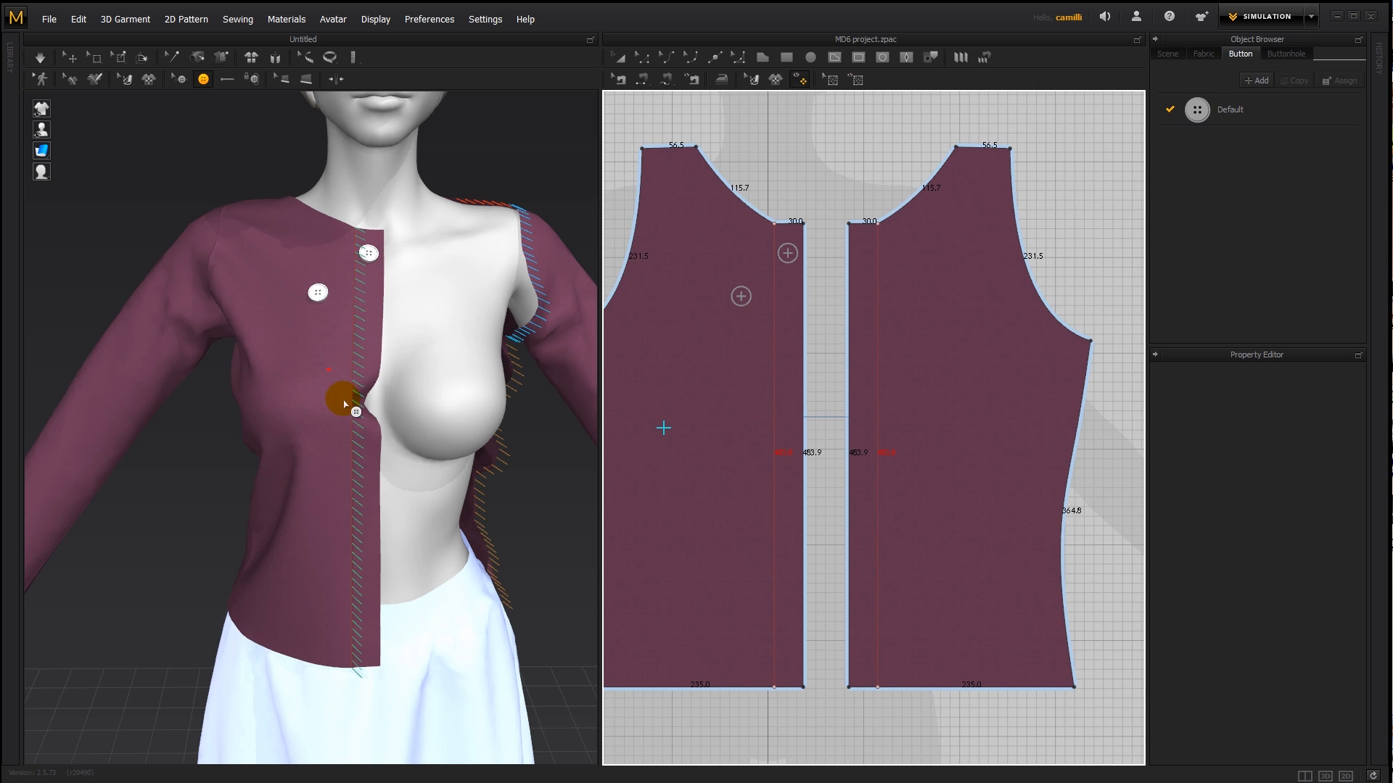
right_drag(327, 421, 334, 478)
right_drag(327, 367, 337, 363)
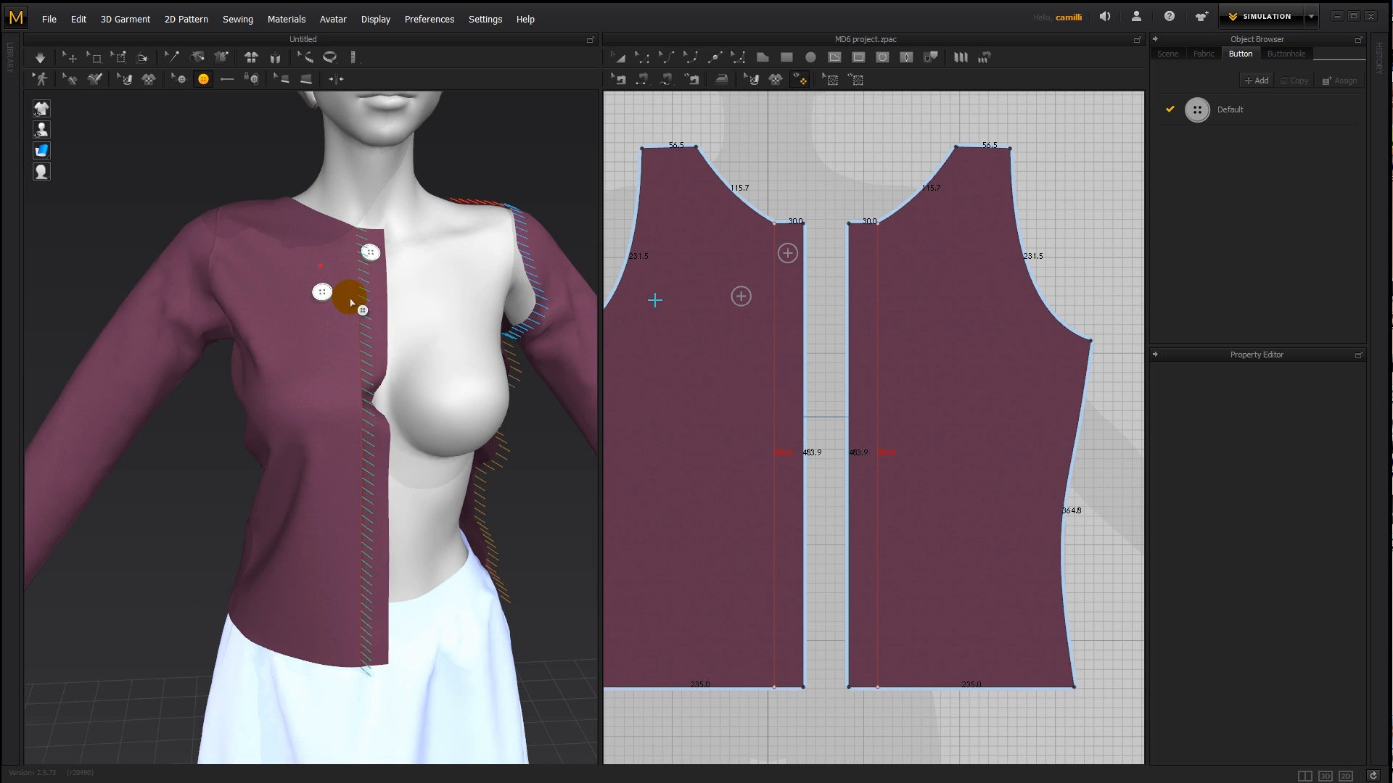
- Undo the placement of the two default buttons on the left front piece
key(ctrl+z)
key(ctrl+z)
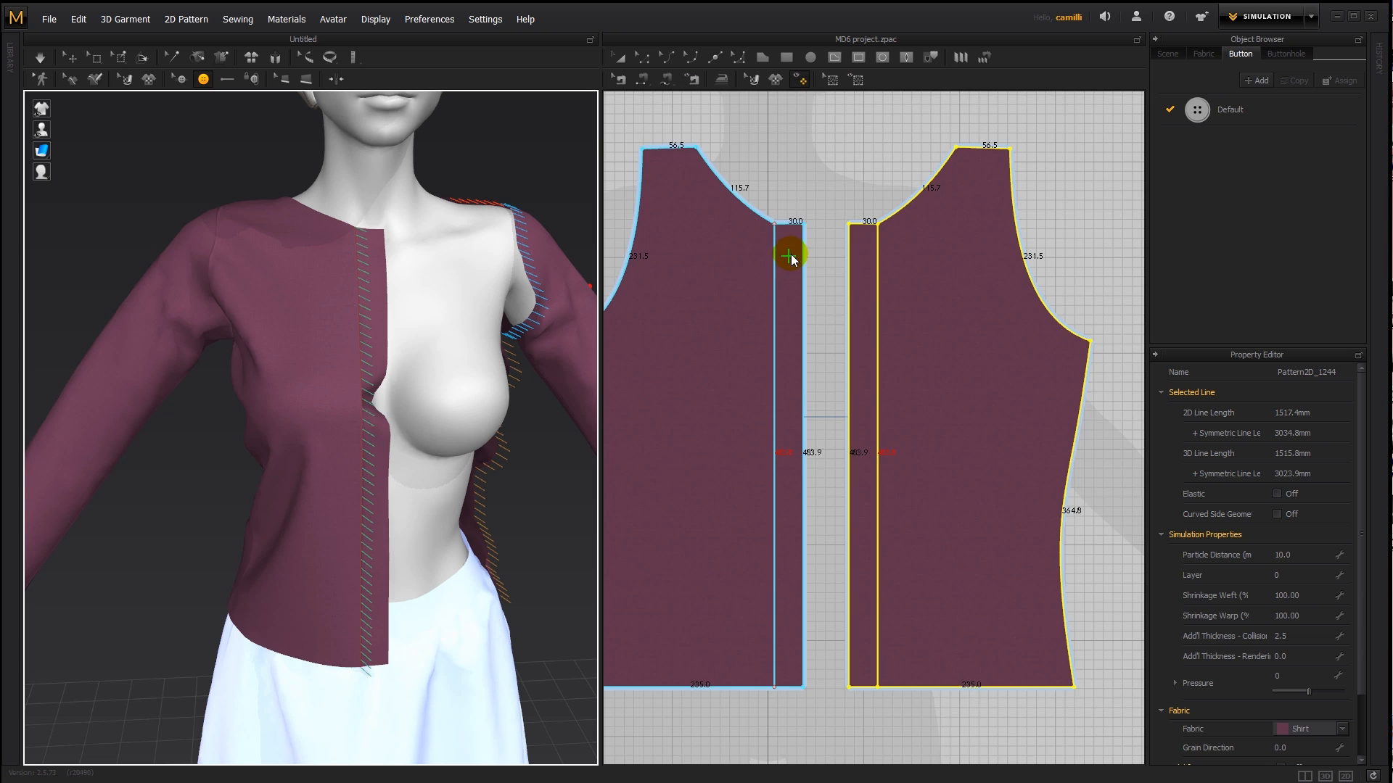
scroll(791, 258, up, 4)
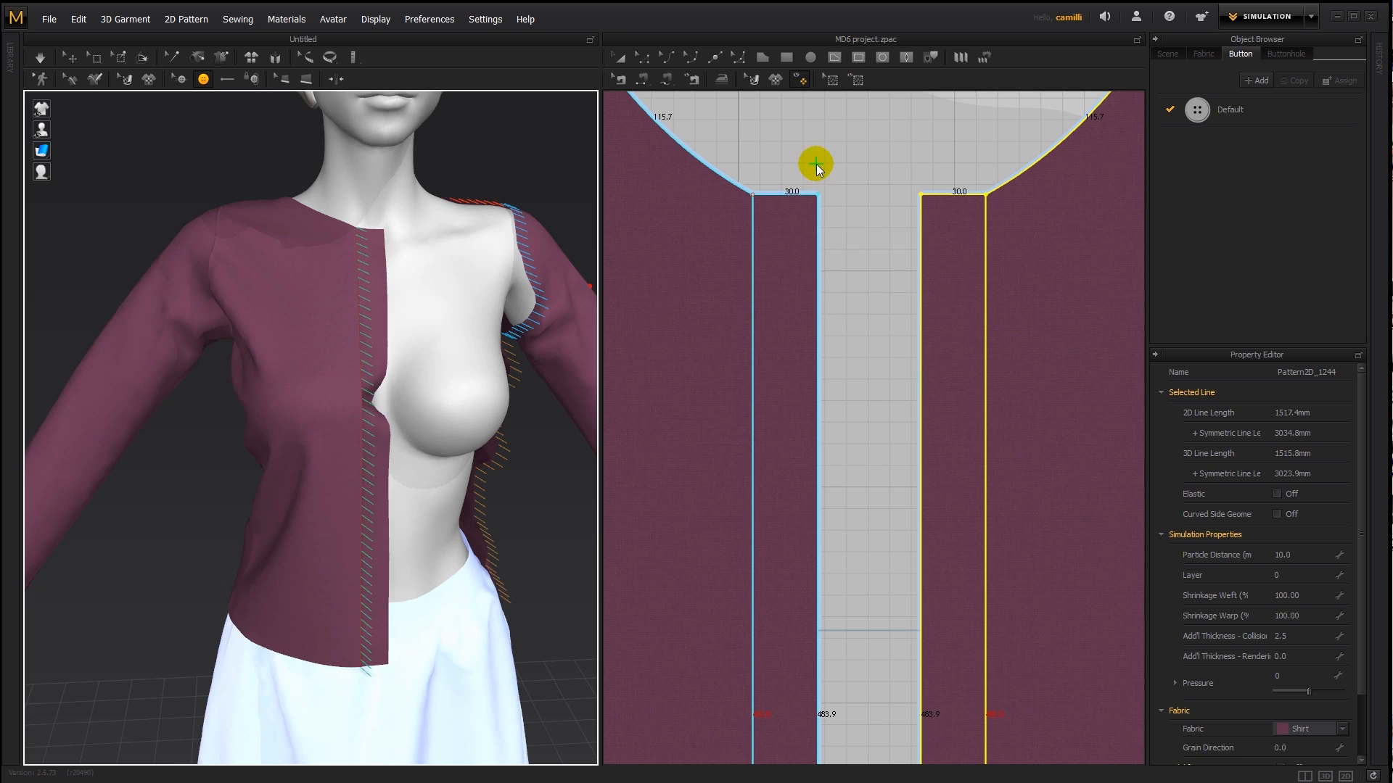
- Split the 30 mm top edge of the left front piece's overlap strip into two lines at a 50% ratio
key(z)
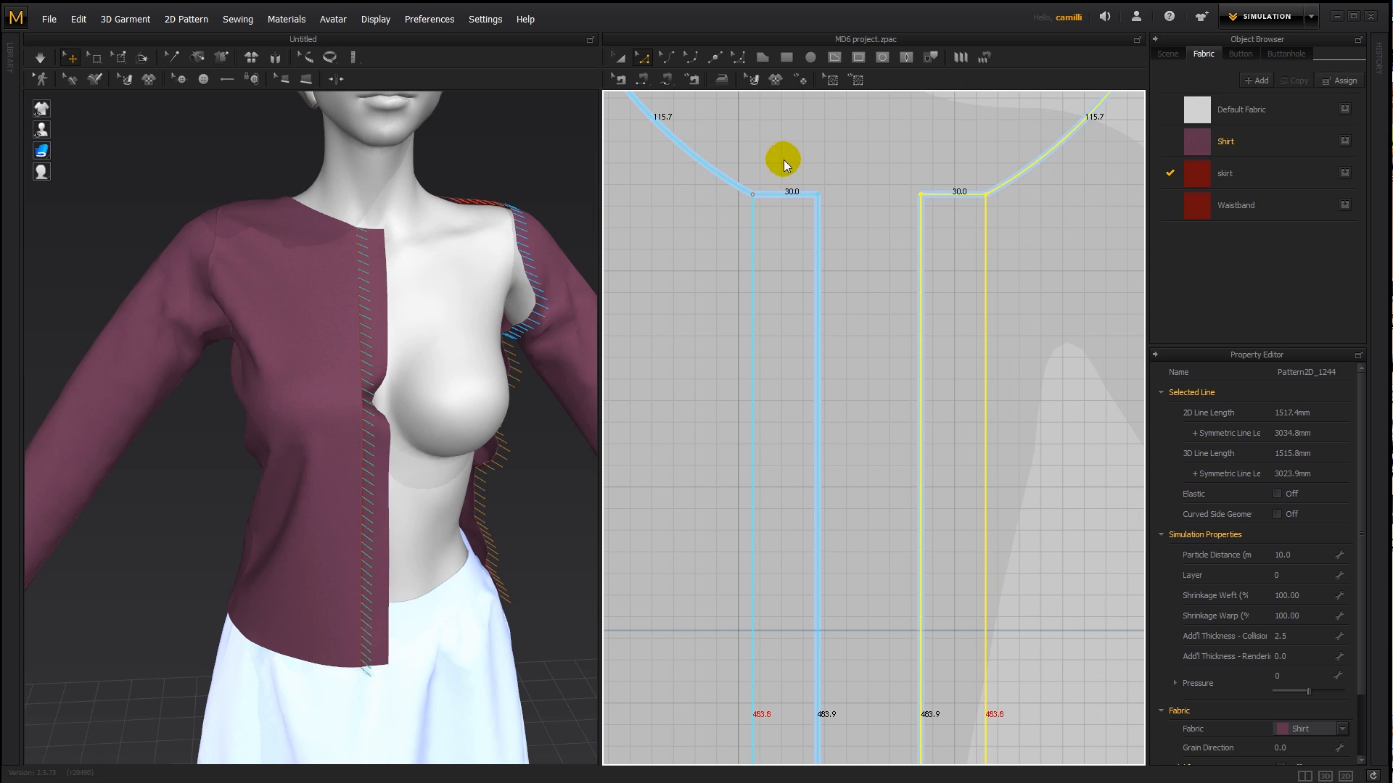
click(715, 58)
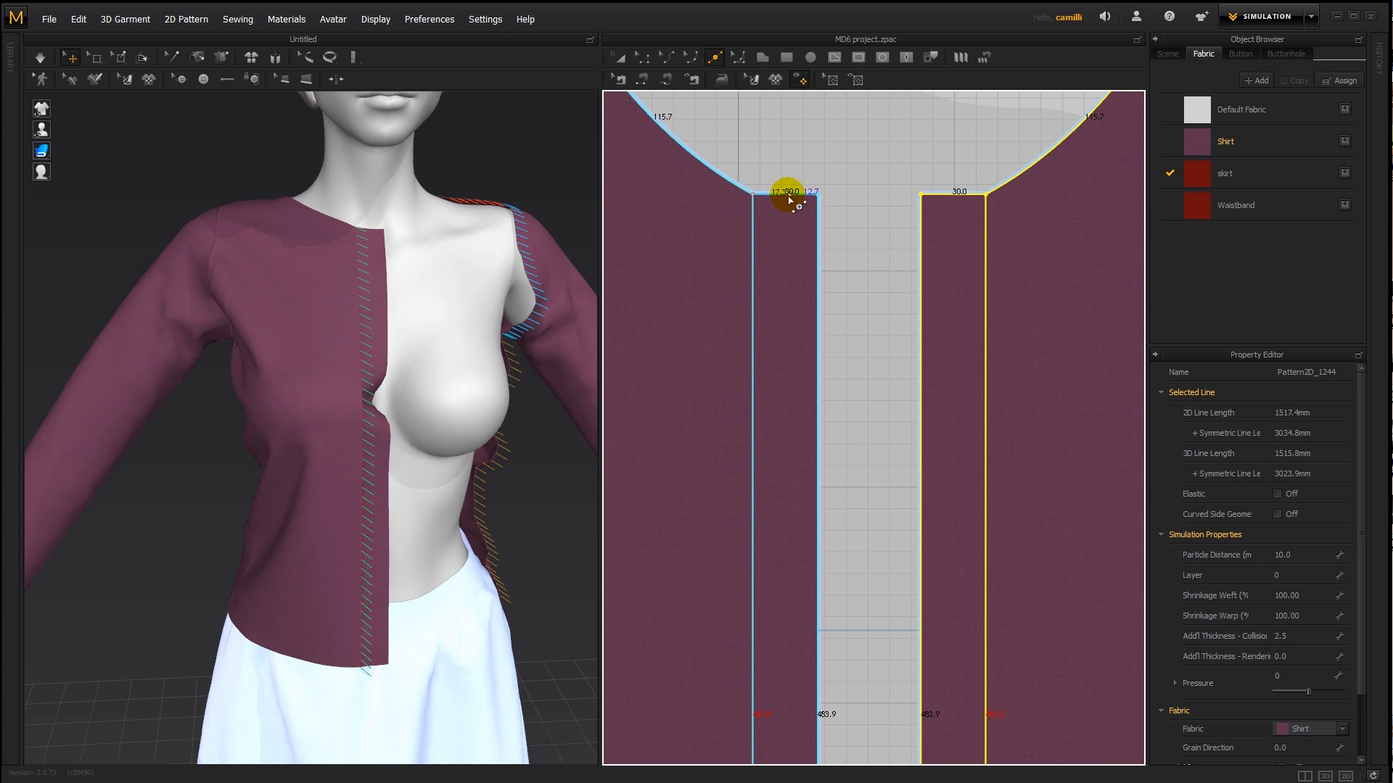
right_click(789, 197)
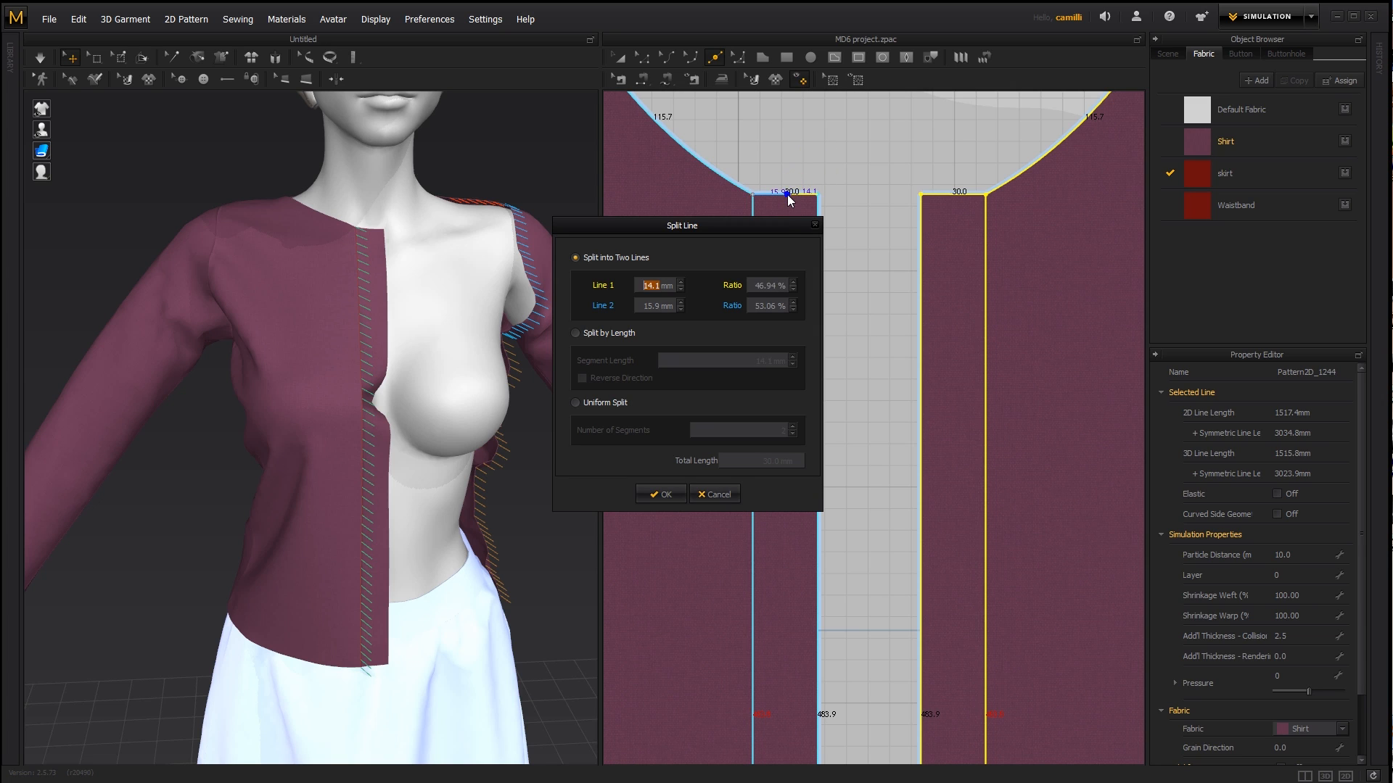
double_click(768, 287)
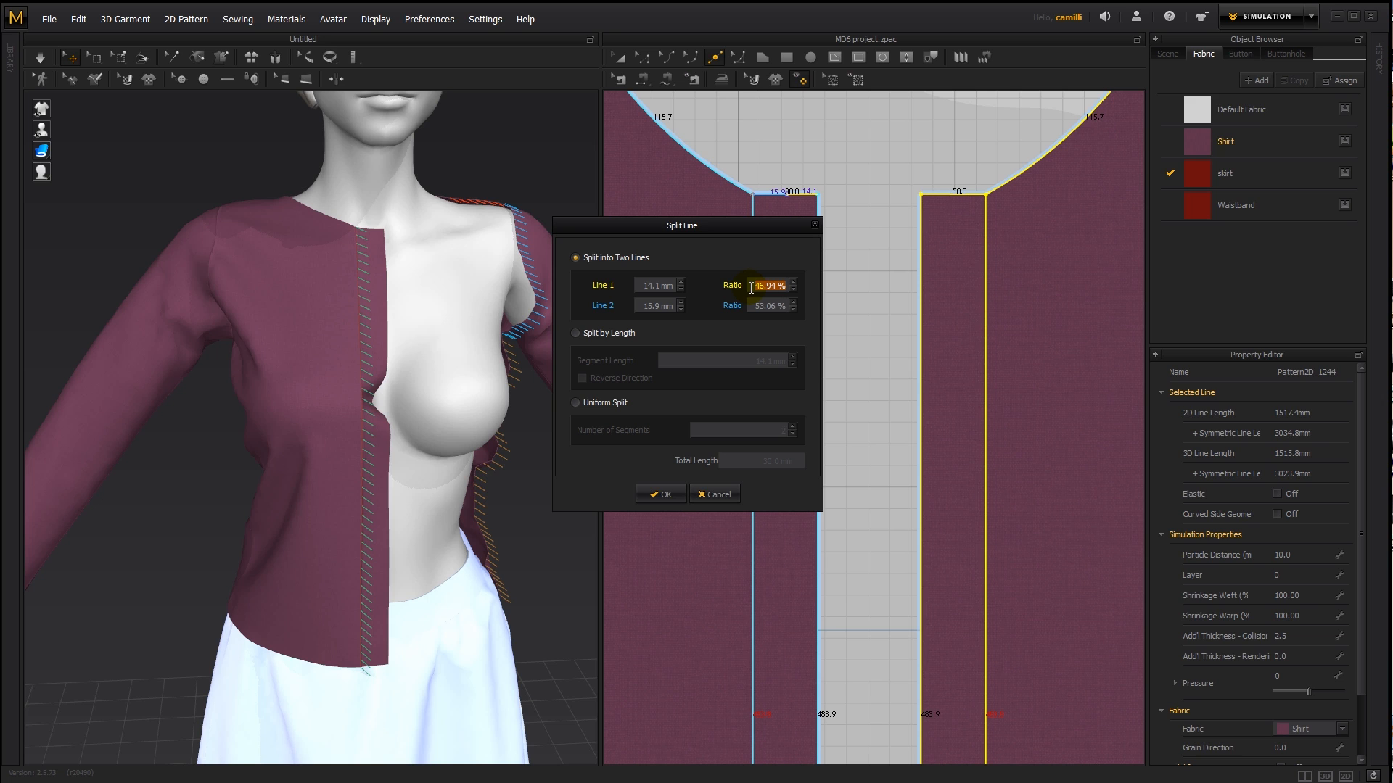
text(50)
key(Return)
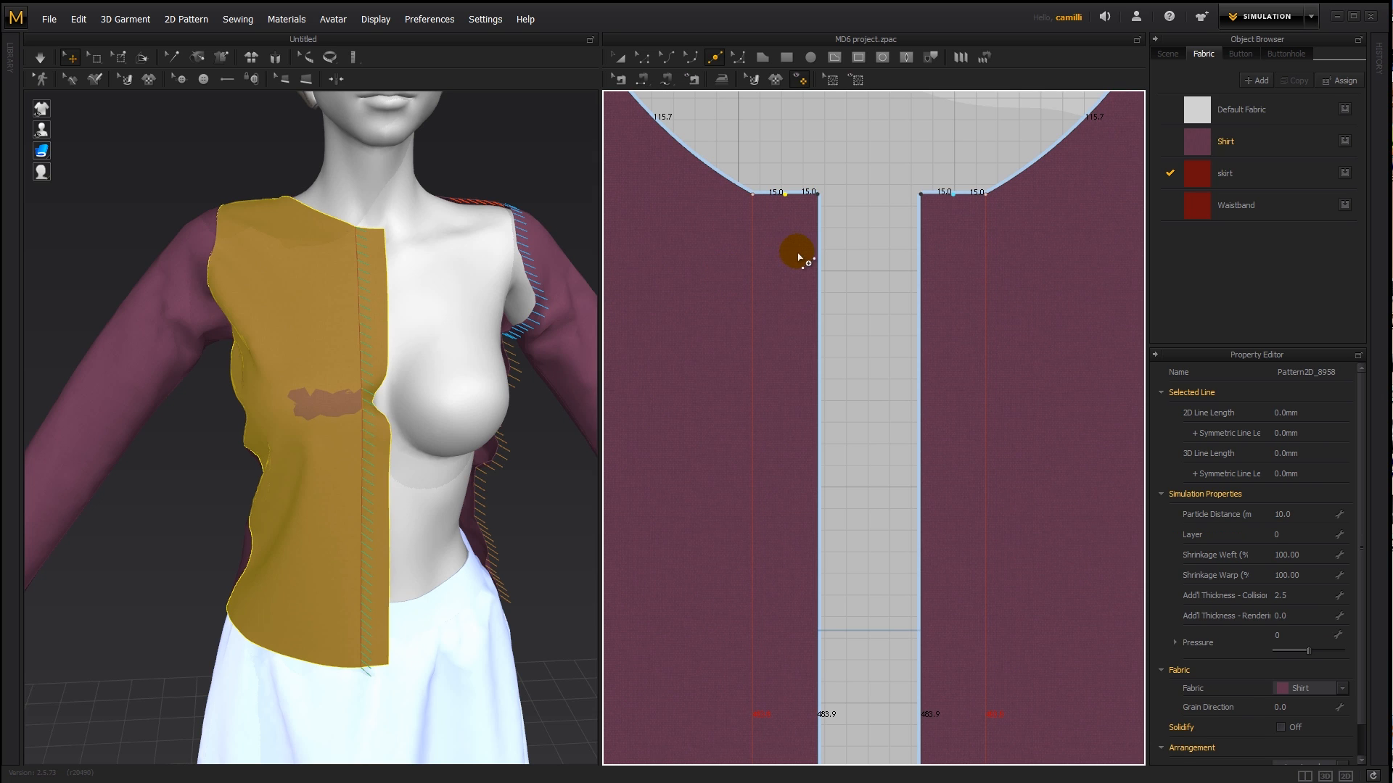
- Move the overlap strip's vertical fold line to the strip's middle as a copy, on both front pieces
key(a)
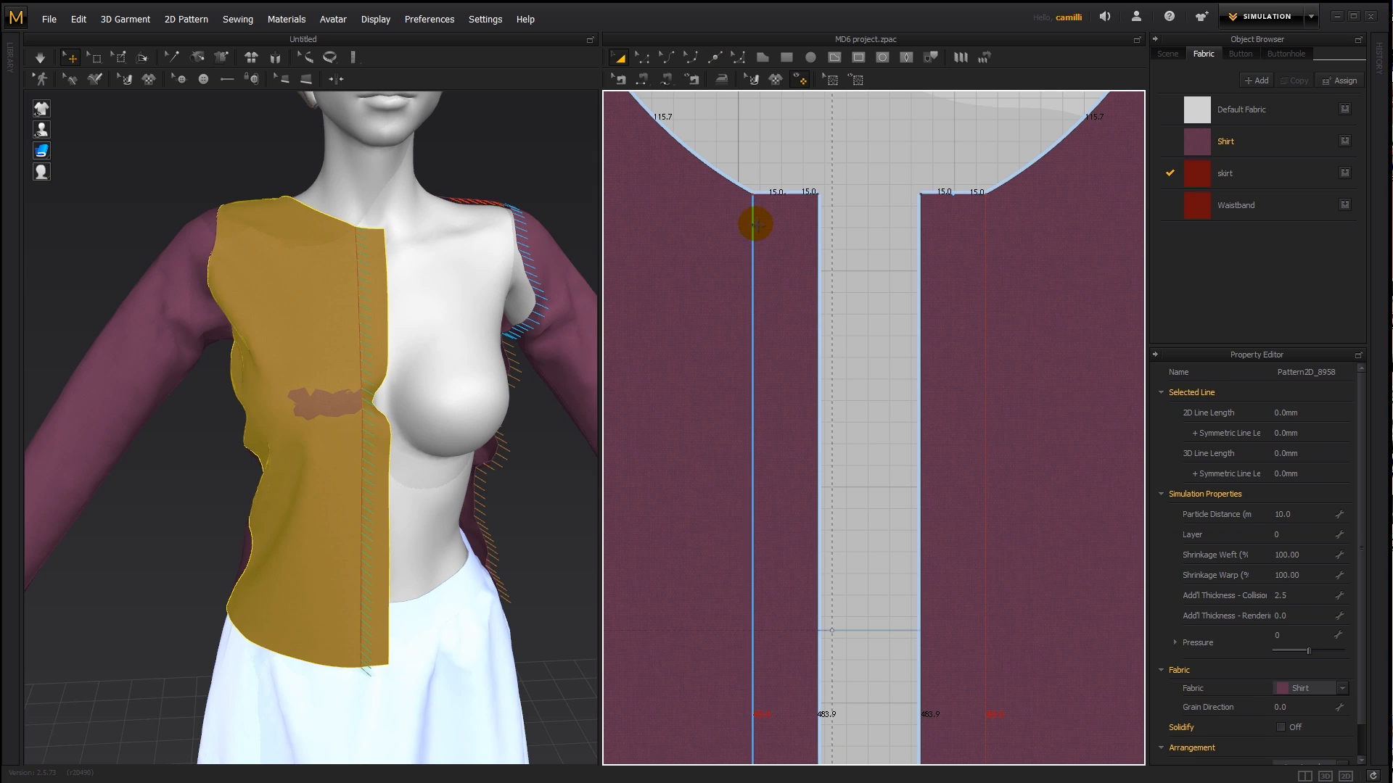
click(752, 225)
drag(745, 214, 783, 682)
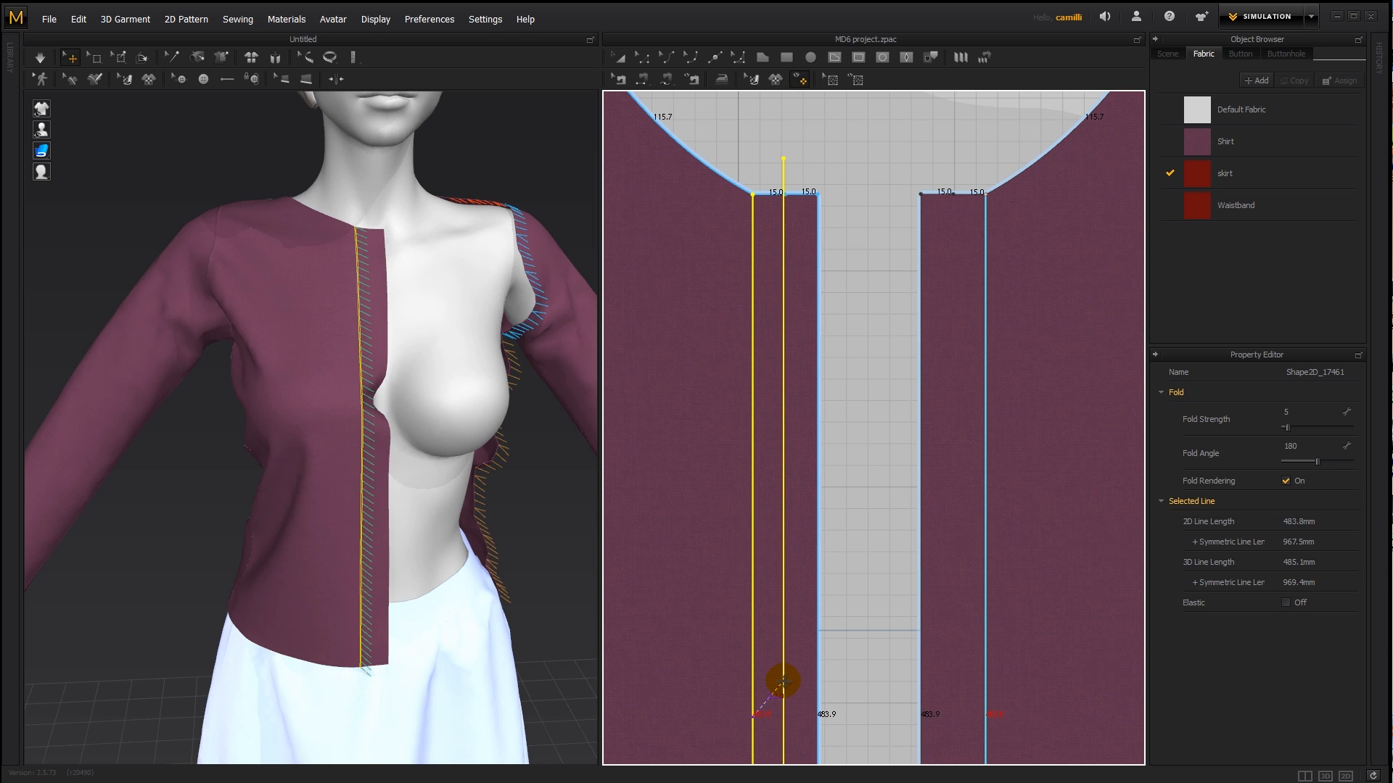
click(783, 682)
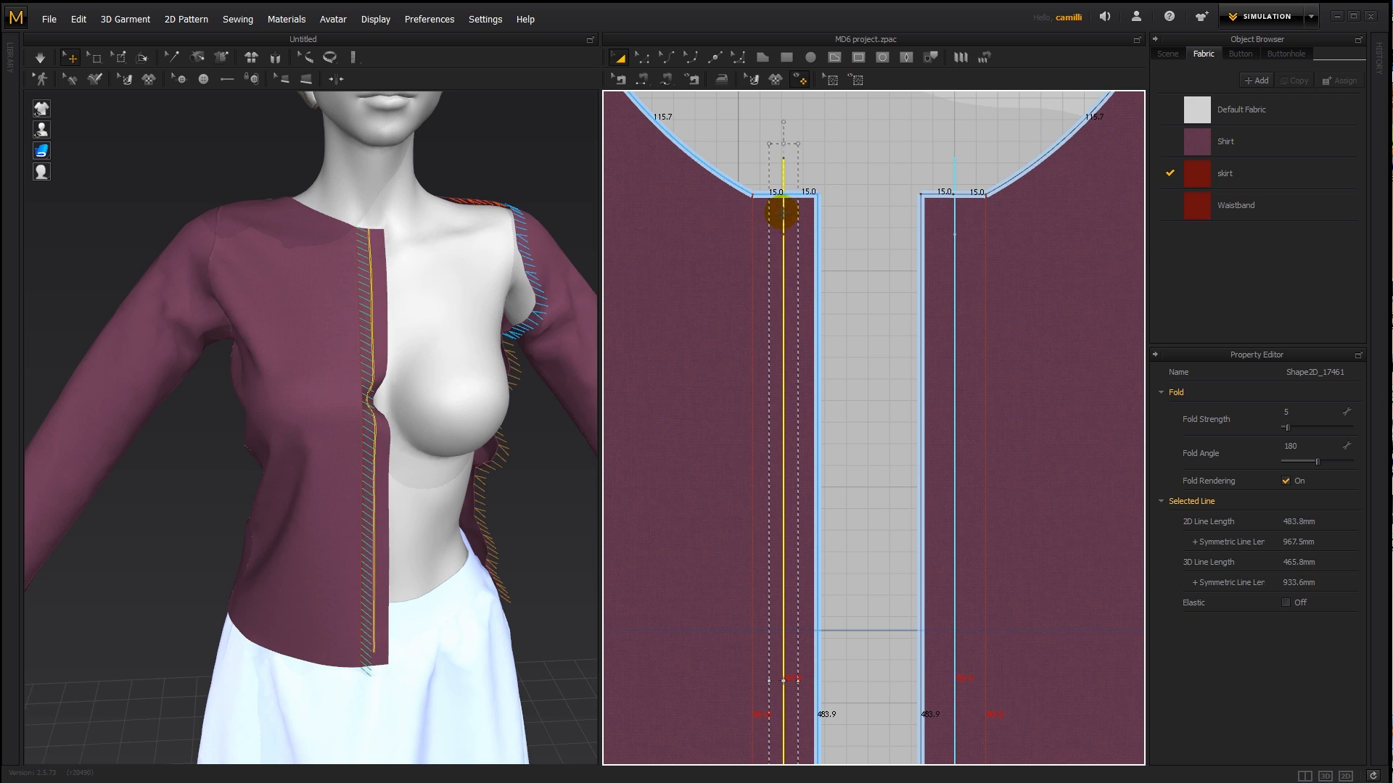
- Clear the selection and hide the fabric in the 2D view to check the middle line against the strip's top midpoint
click(852, 186)
scroll(795, 200, up, 4)
scroll(792, 201, up, 2)
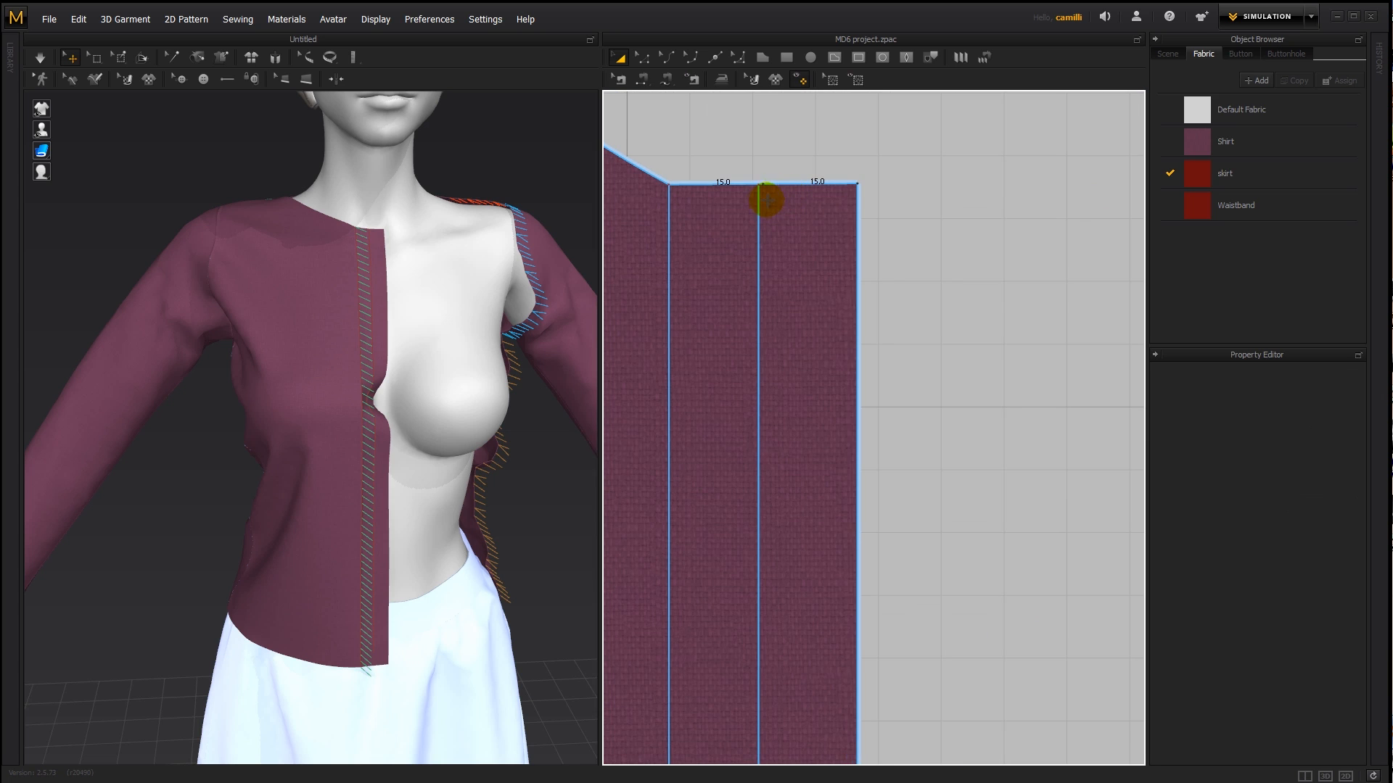
click(767, 205)
click(942, 211)
scroll(942, 211, down, 2)
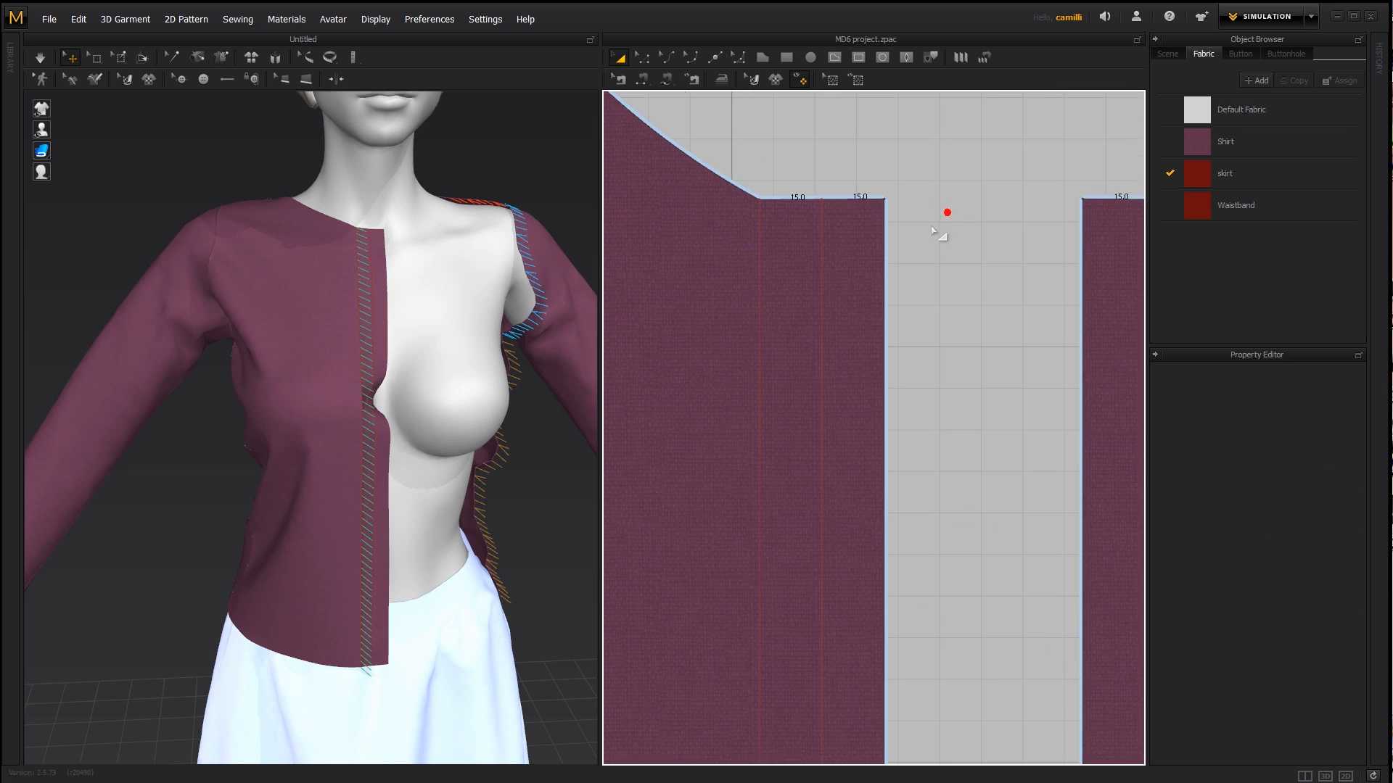
click(800, 79)
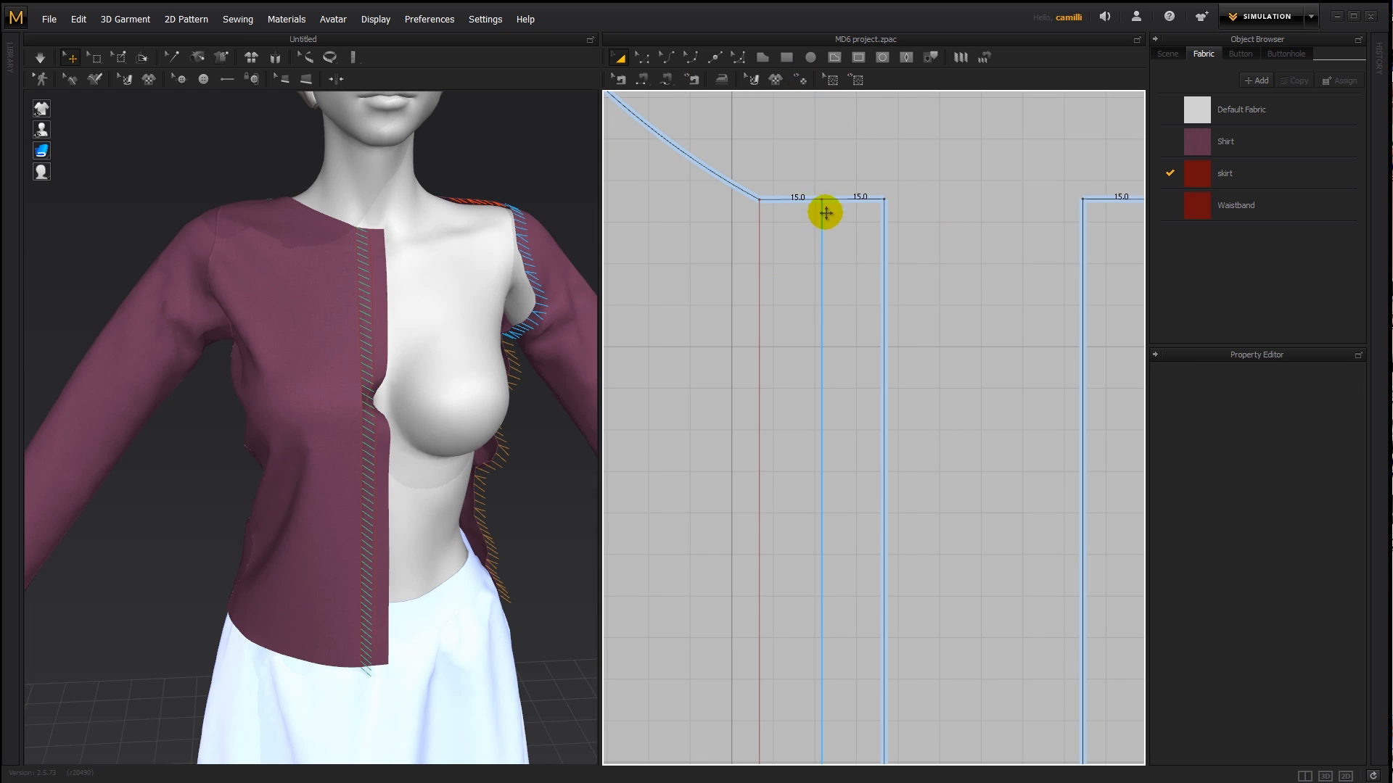
scroll(951, 319, down, 2)
scroll(954, 325, down, 1)
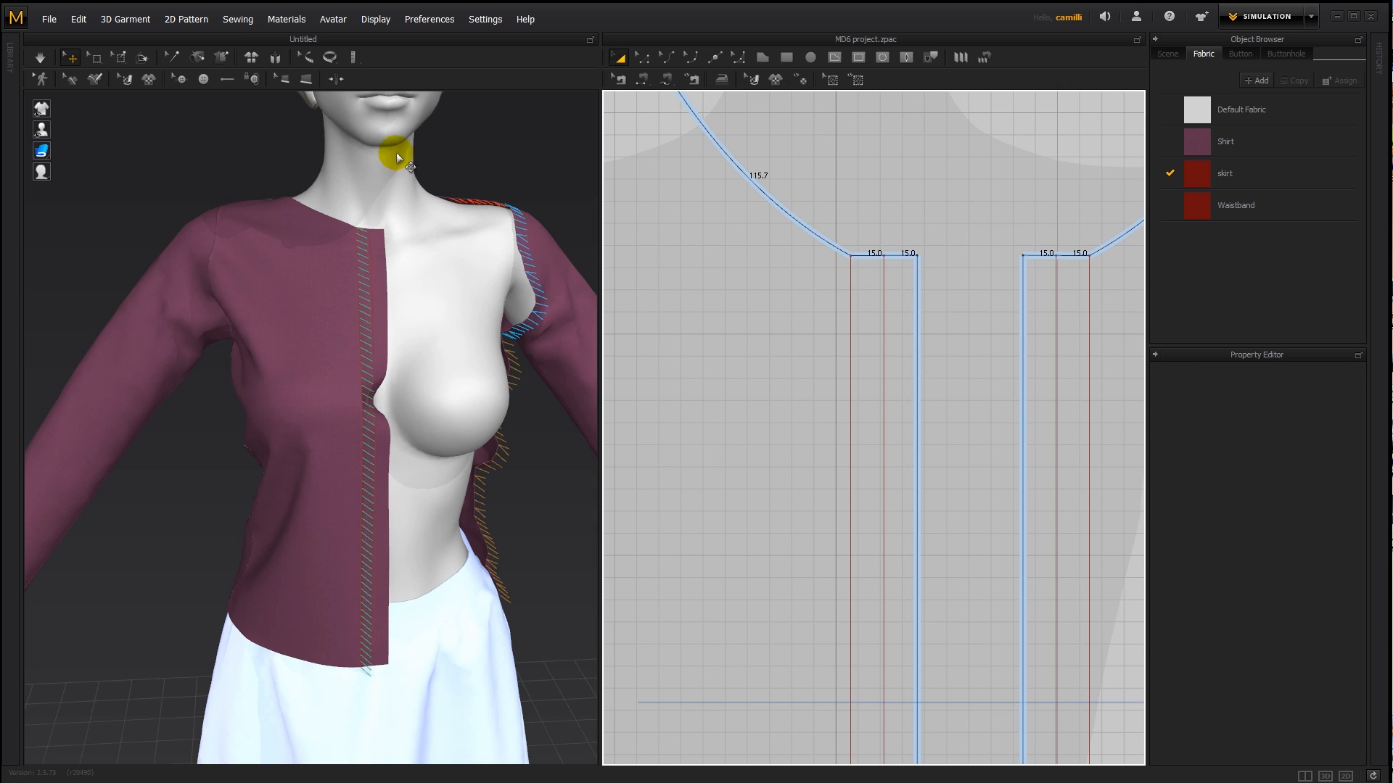
- Place a default button on the middle line of the left front piece's overlap strip, just below the neckline
click(203, 77)
scroll(895, 293, up, 2)
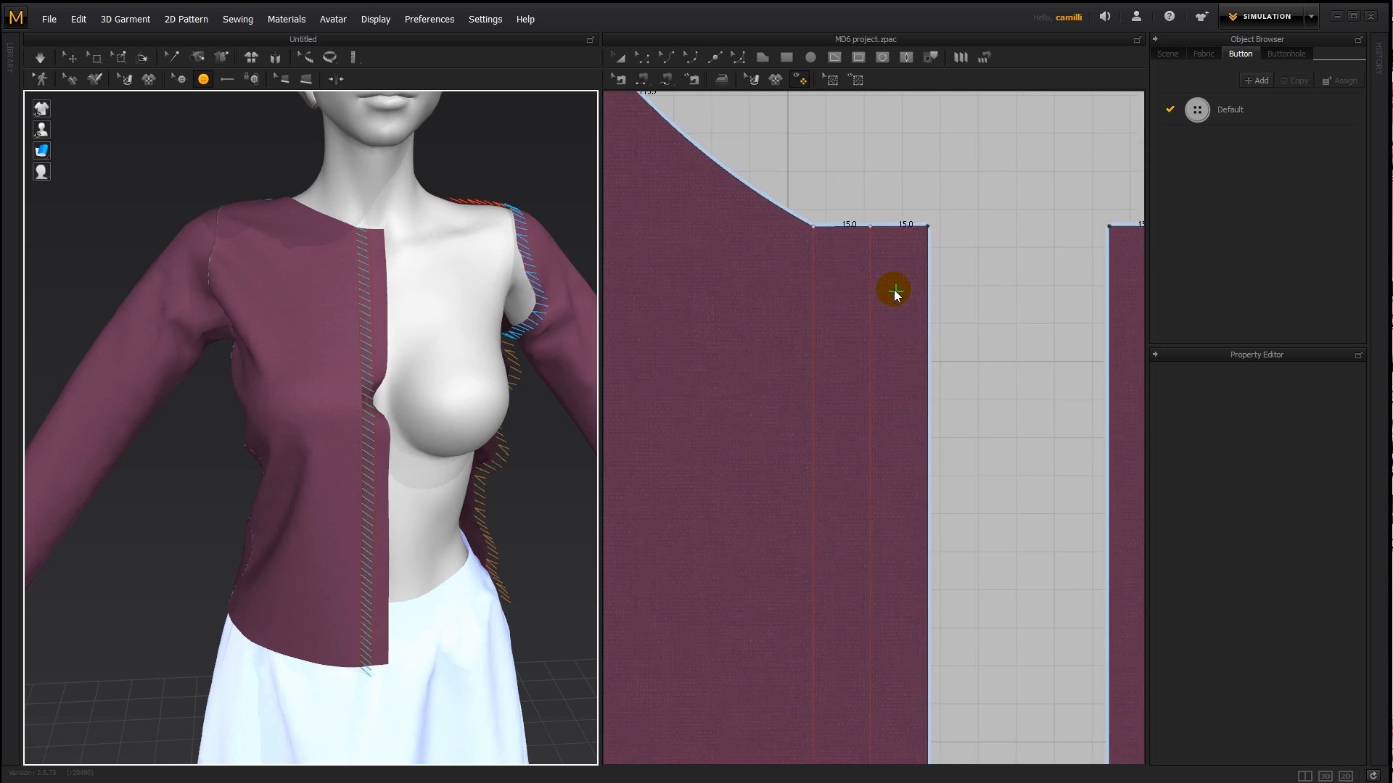
scroll(895, 293, up, 2)
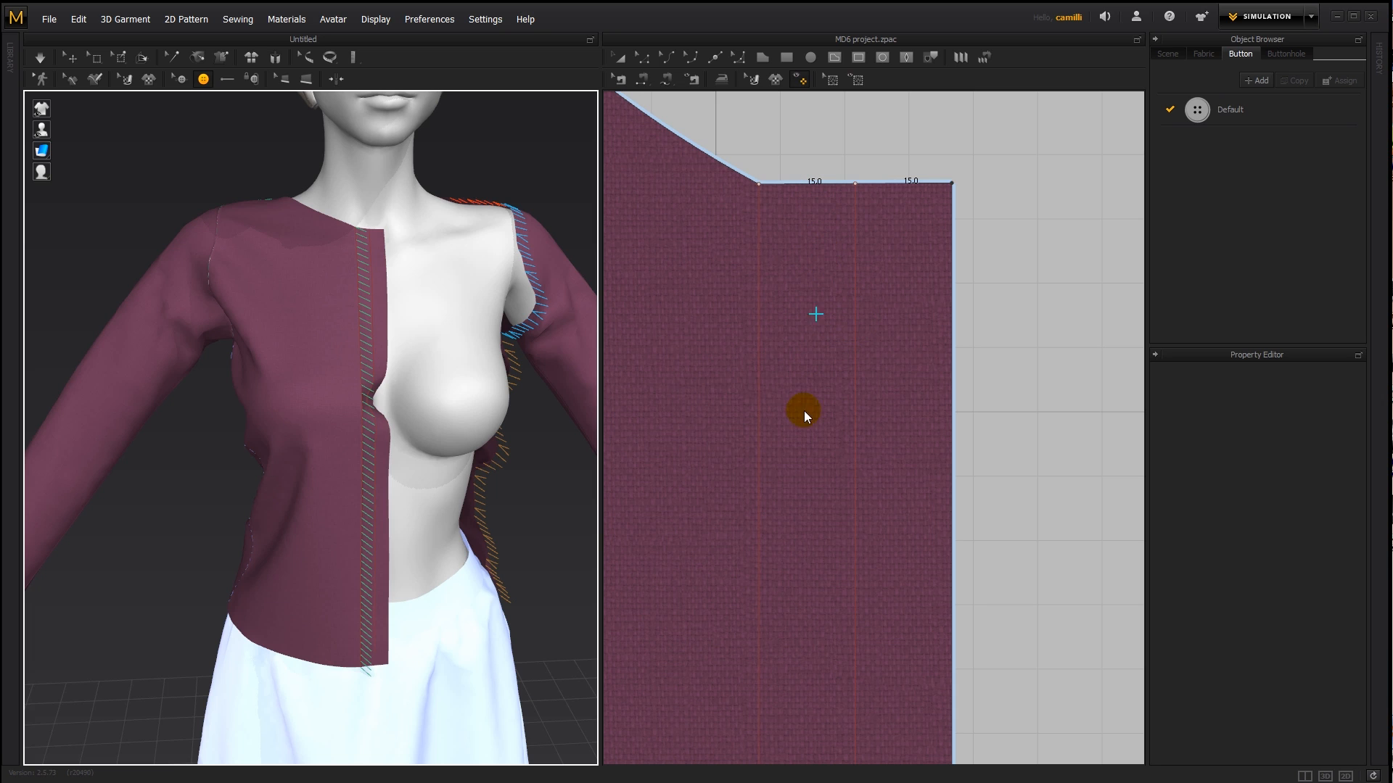
click(855, 323)
scroll(863, 489, down, 6)
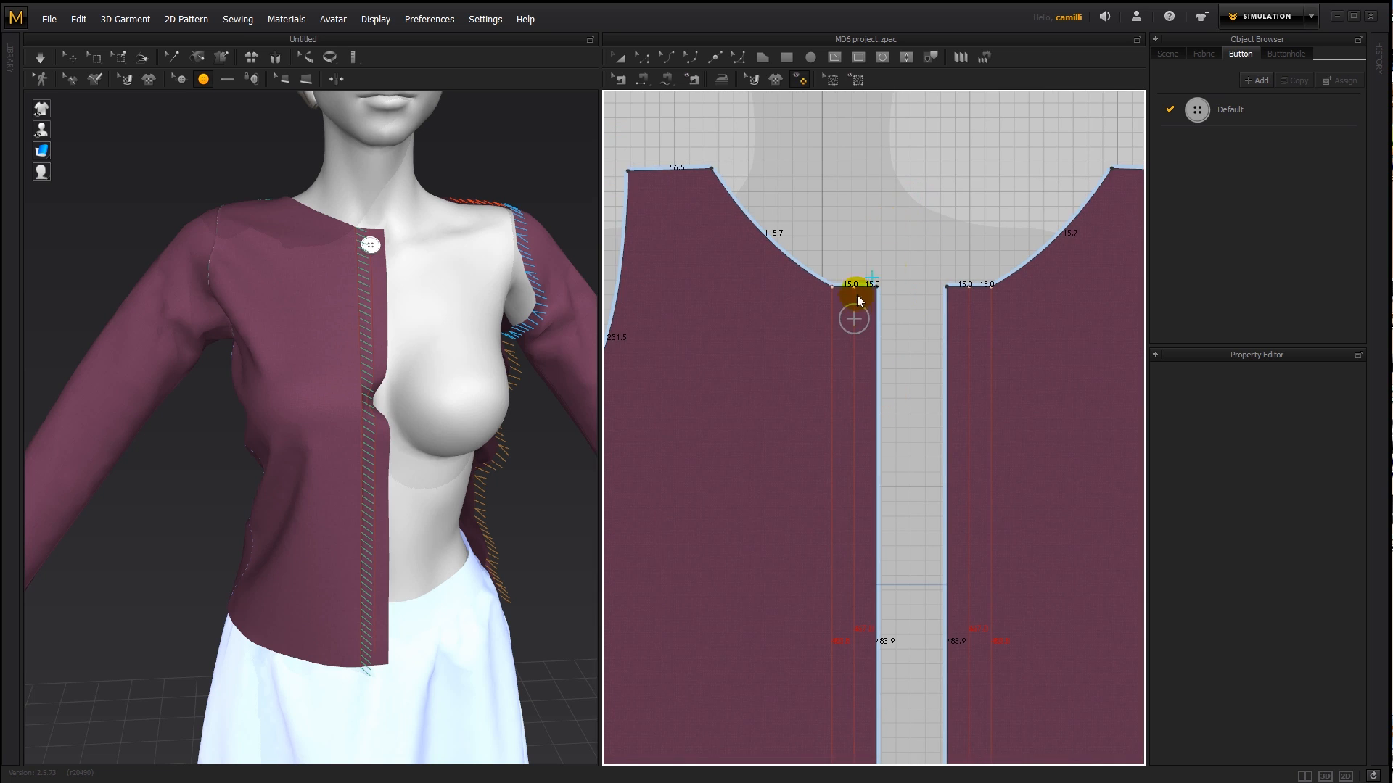
- Delete the middle fold line from the overlap strips of the front pieces
key(a)
click(854, 384)
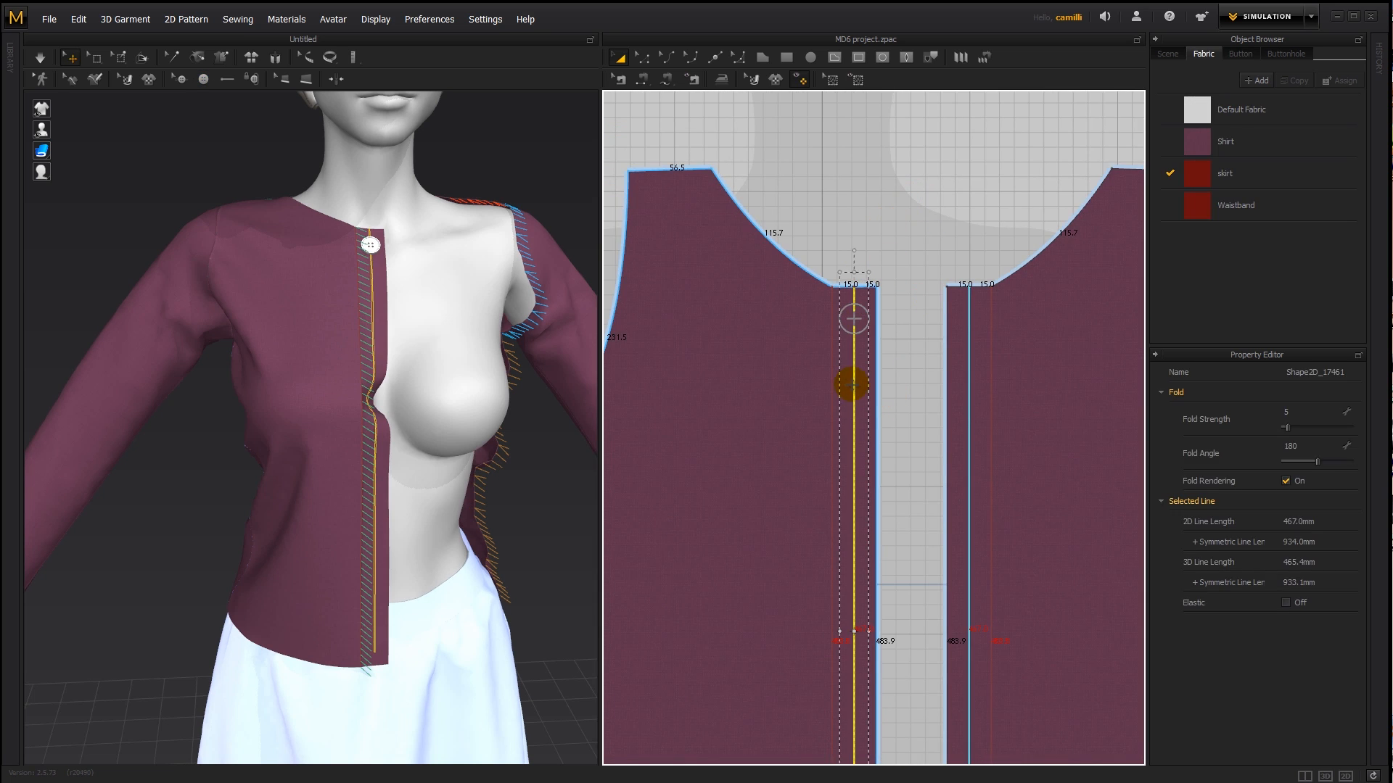
key(Delete)
- Select the placed button and shift it slightly down toward the front edge in the 3D view
middle_drag(372, 247, 377, 376)
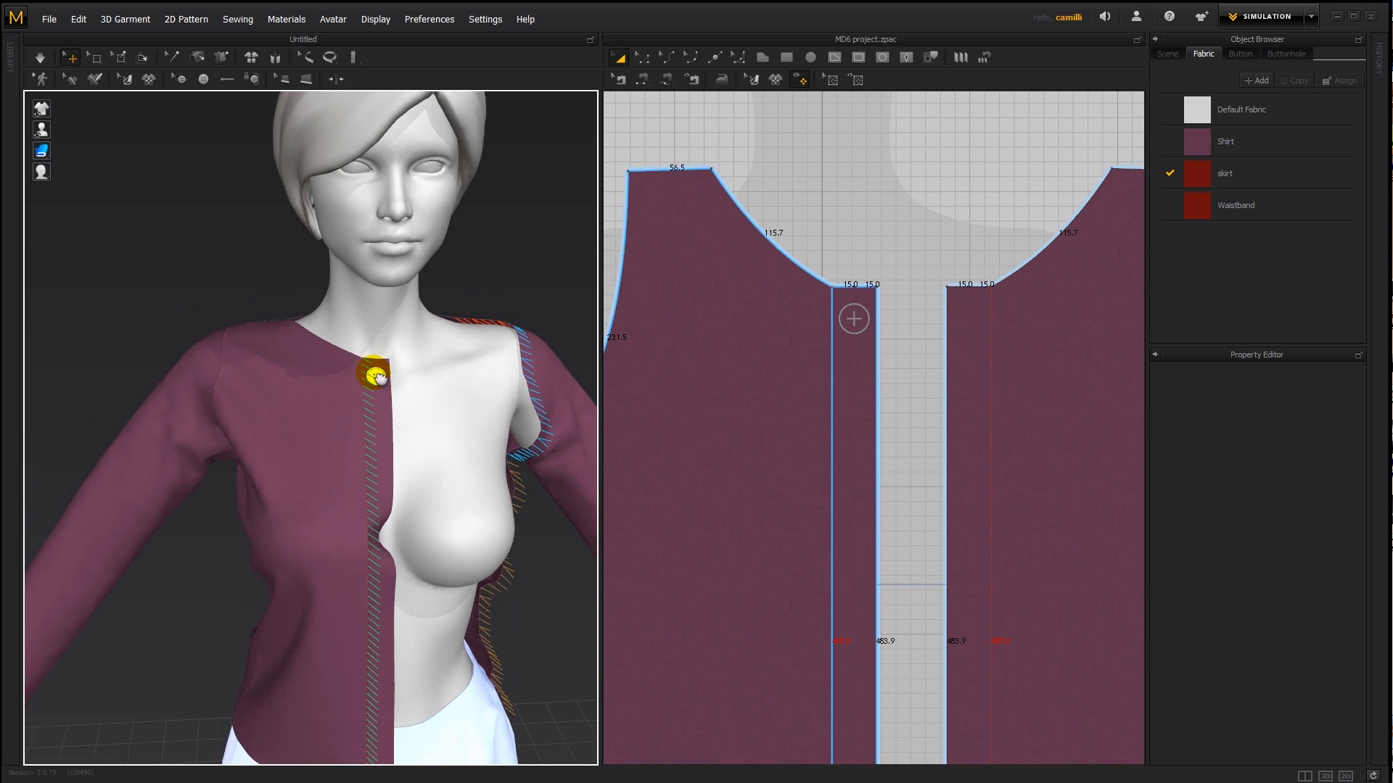
scroll(391, 377, up, 5)
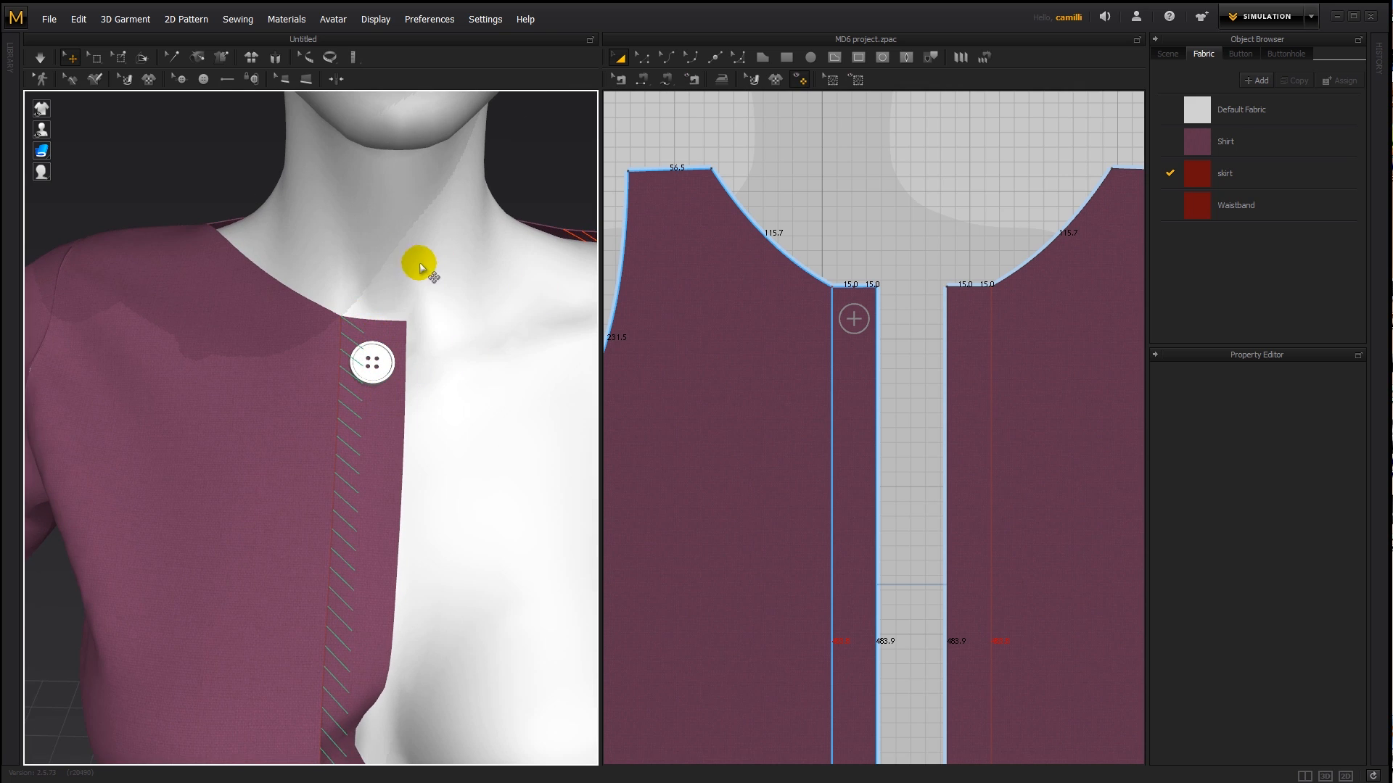
click(182, 80)
click(373, 362)
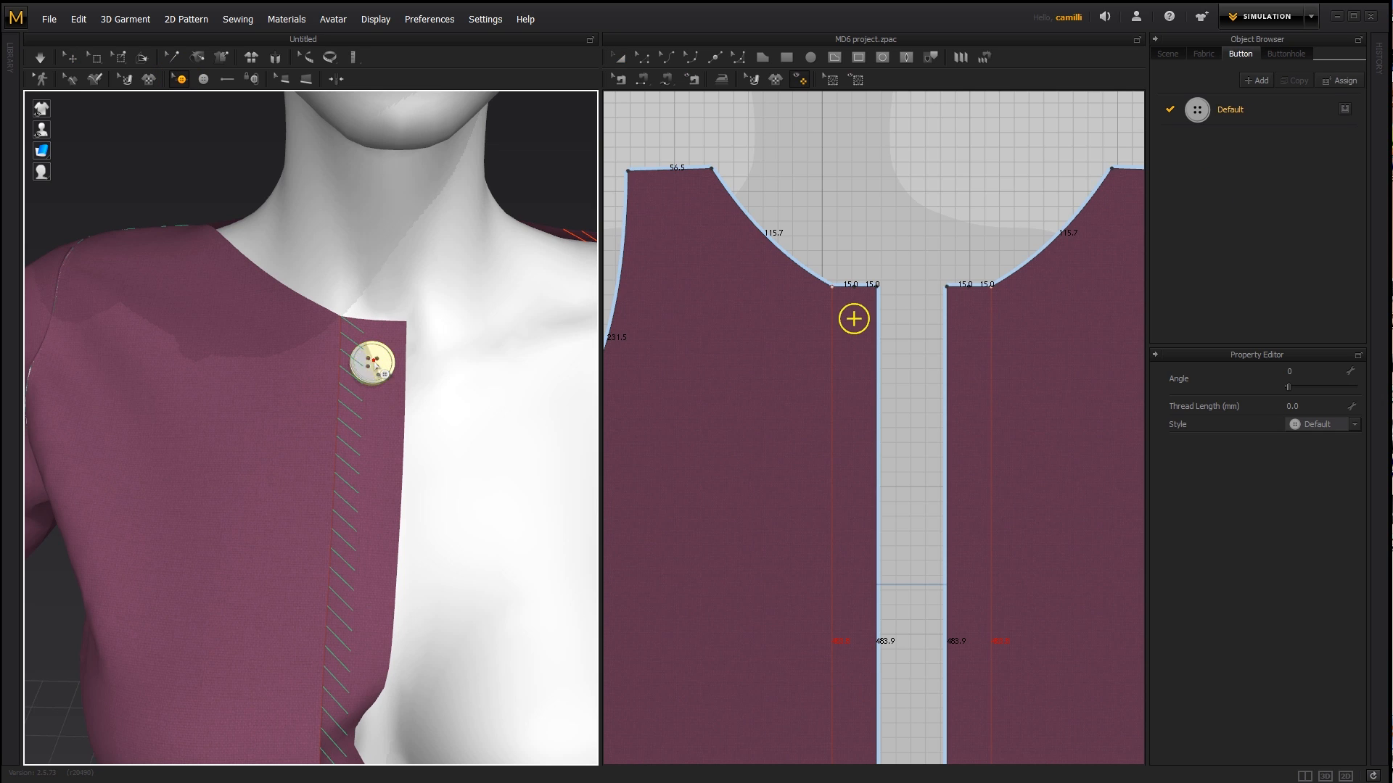
click(373, 362)
mouse_move(372, 363)
mouse_down()
mouse_move(371, 394)
mouse_move(375, 366)
mouse_move(351, 367)
mouse_move(378, 367)
mouse_up()
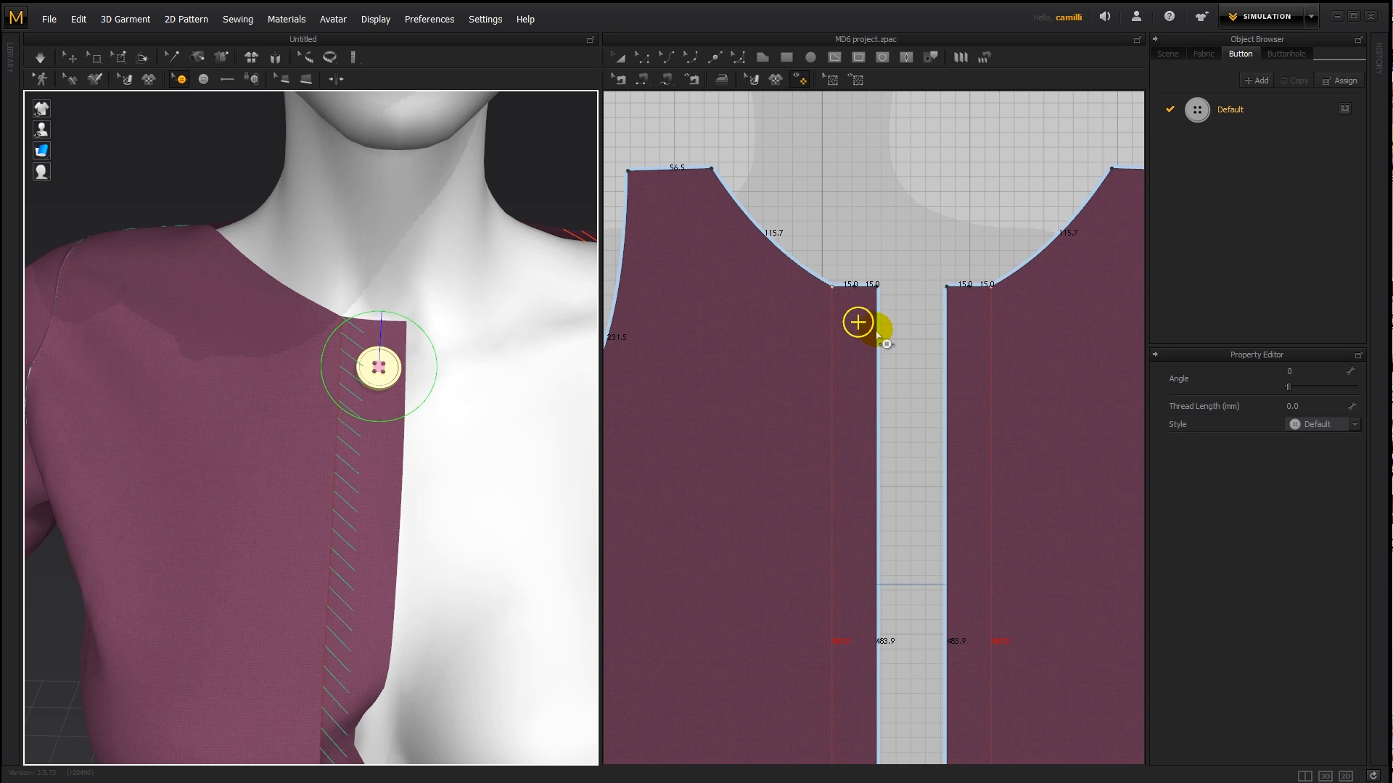
- Nudge the button on the 2D pattern, then undo the button moves and the middle line's deletion
scroll(879, 333, up, 3)
drag(824, 310, 821, 311)
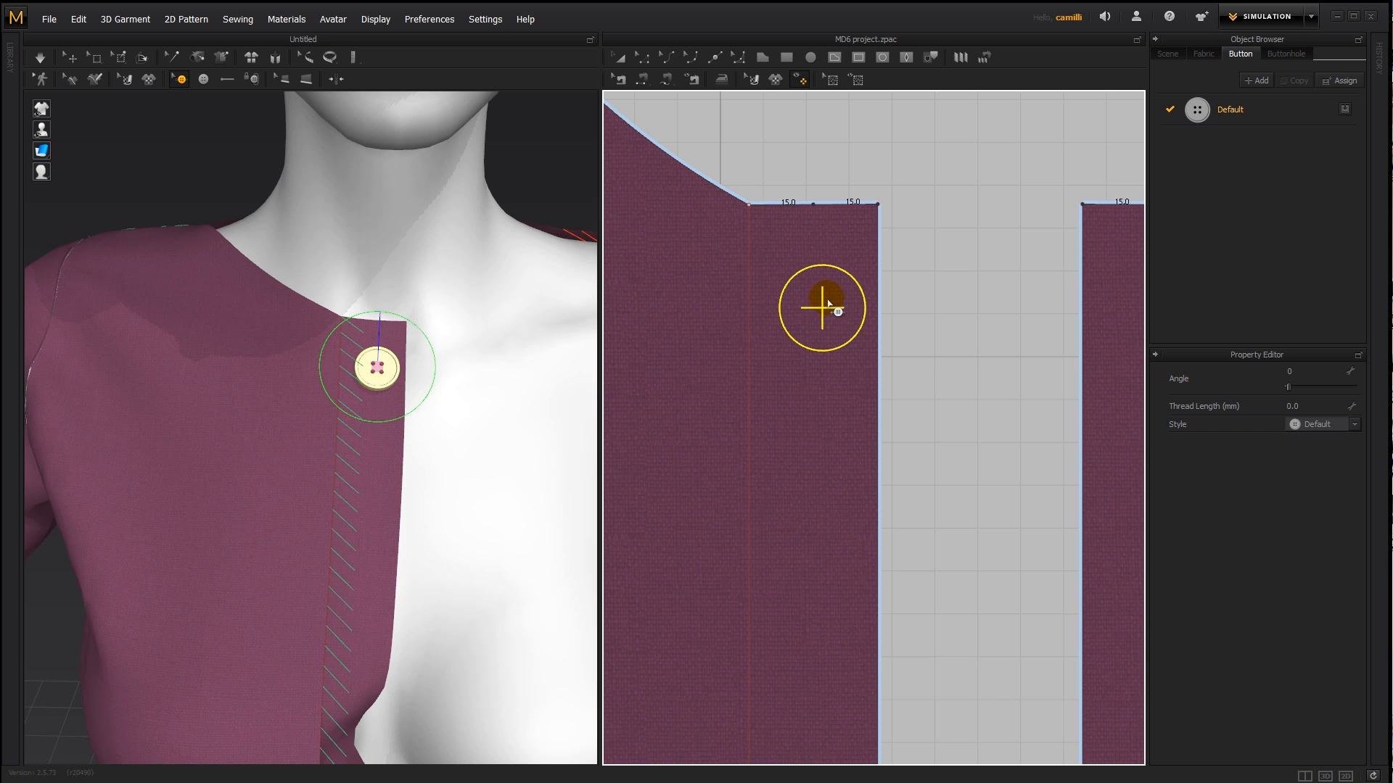
mouse_move(828, 300)
mouse_down()
mouse_move(799, 297)
mouse_move(820, 296)
mouse_move(819, 428)
mouse_move(816, 300)
mouse_up()
key(ctrl+z)
key(ctrl+z)
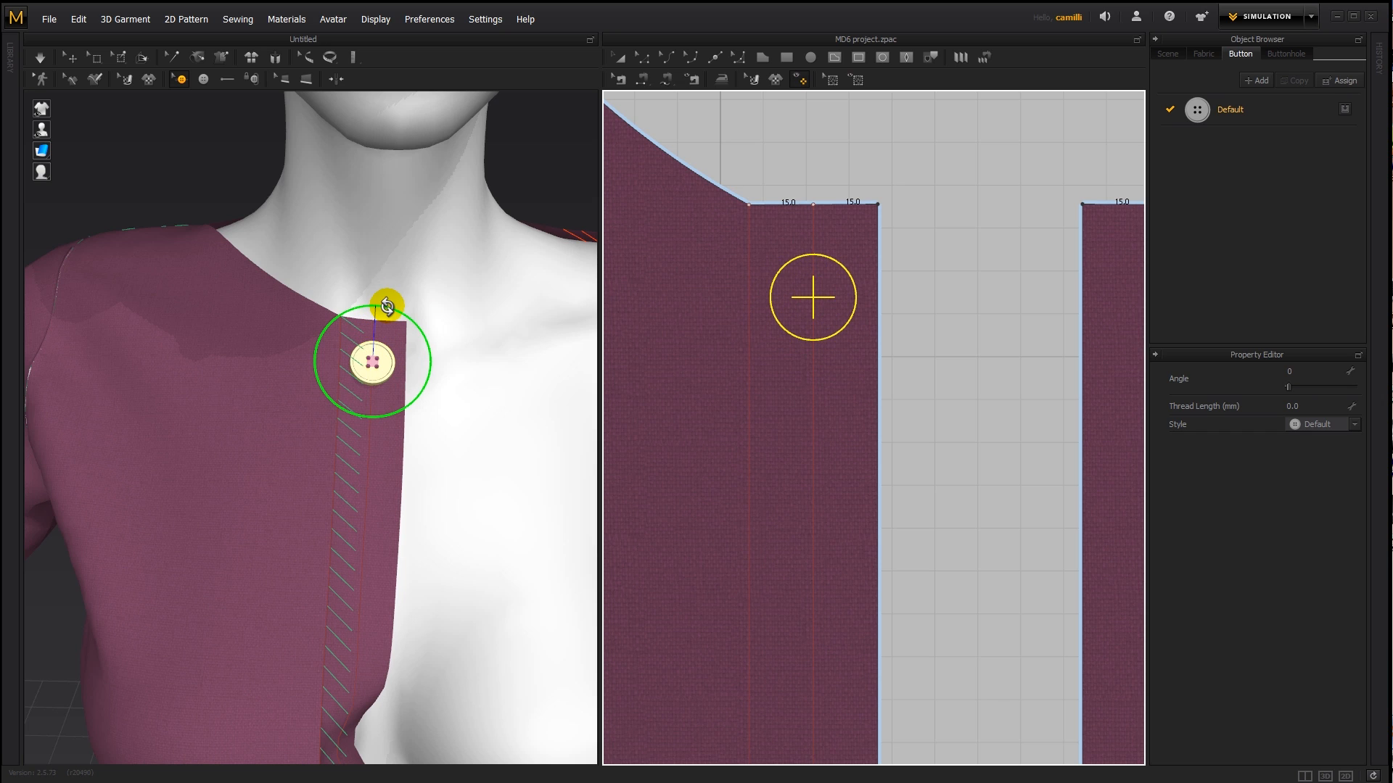
- Rotate the button to an angle of 309, then reset its angle to 0
drag(393, 311, 410, 346)
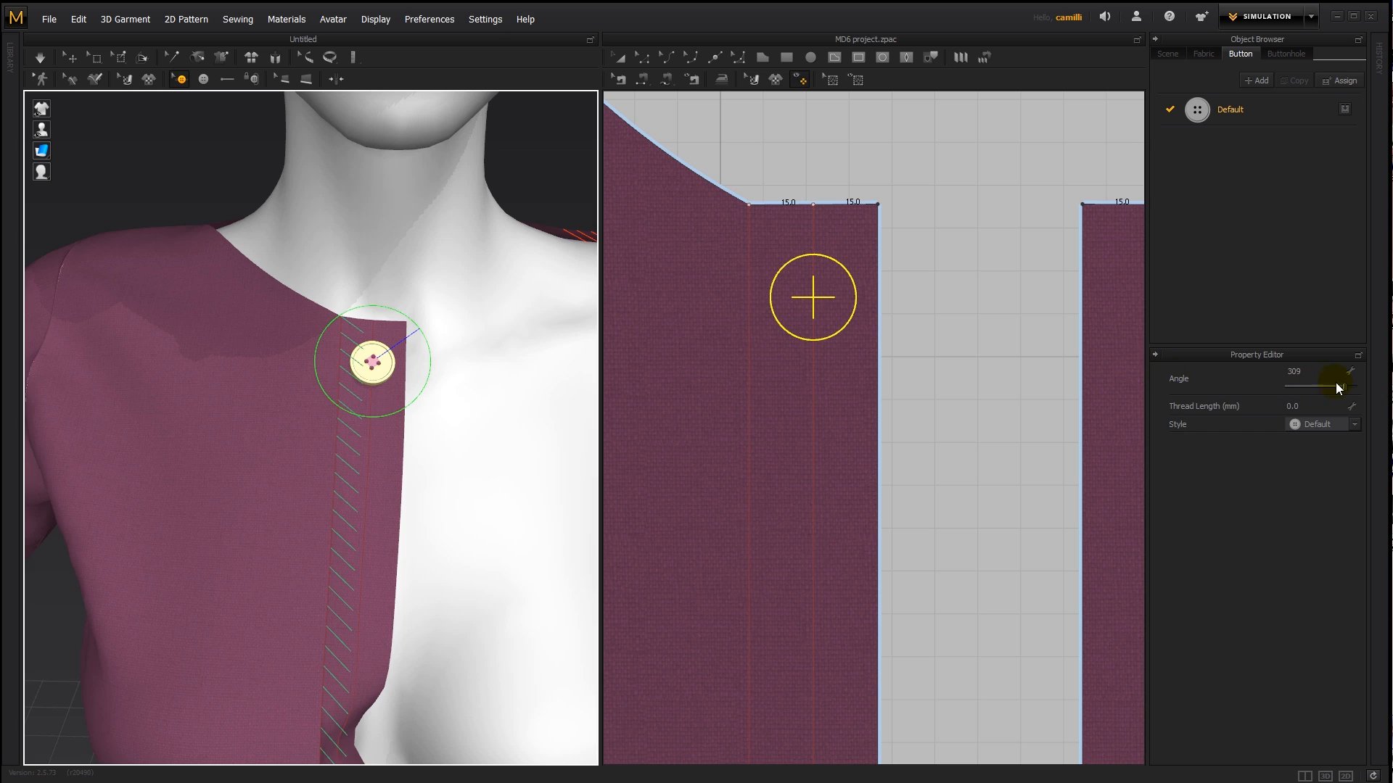
drag(1348, 392, 1338, 392)
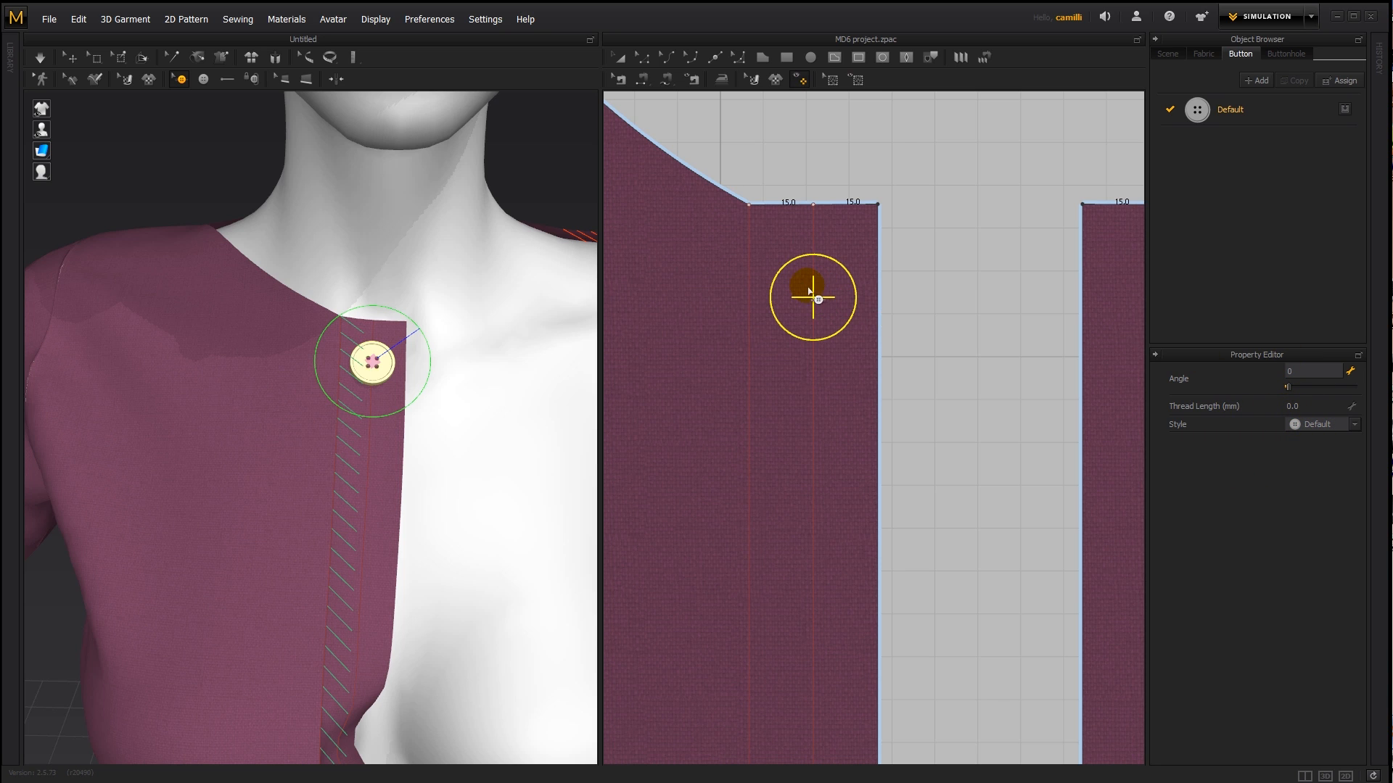
scroll(397, 377, down, 3)
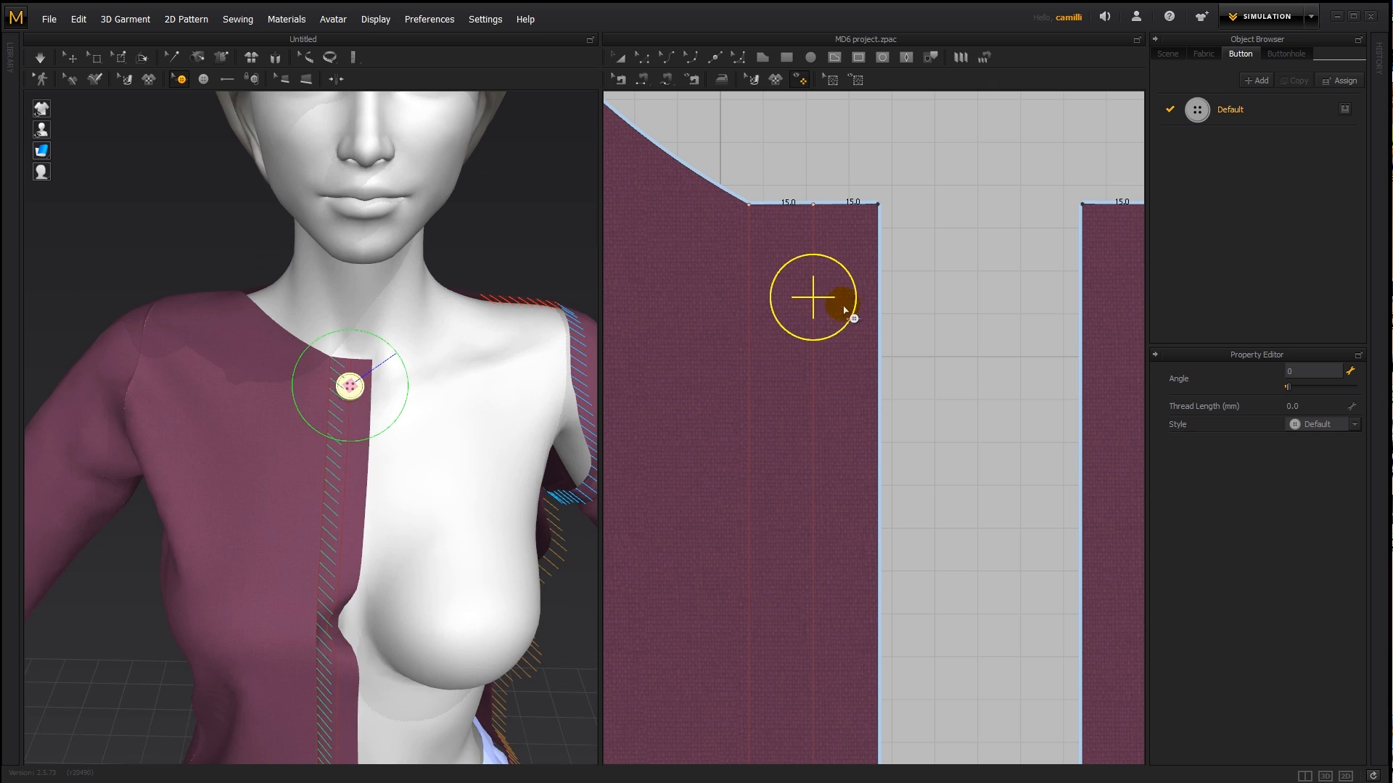
- Move the button slightly farther down from the neckline, keeping it on the overlap strip's middle line
mouse_move(813, 298)
mouse_down()
mouse_move(817, 351)
mouse_move(762, 351)
mouse_move(786, 358)
mouse_move(839, 314)
mouse_move(882, 365)
mouse_move(815, 311)
mouse_move(824, 395)
mouse_move(816, 319)
mouse_move(777, 305)
mouse_move(823, 349)
mouse_move(810, 298)
mouse_move(816, 325)
mouse_up()
scroll(771, 314, down, 6)
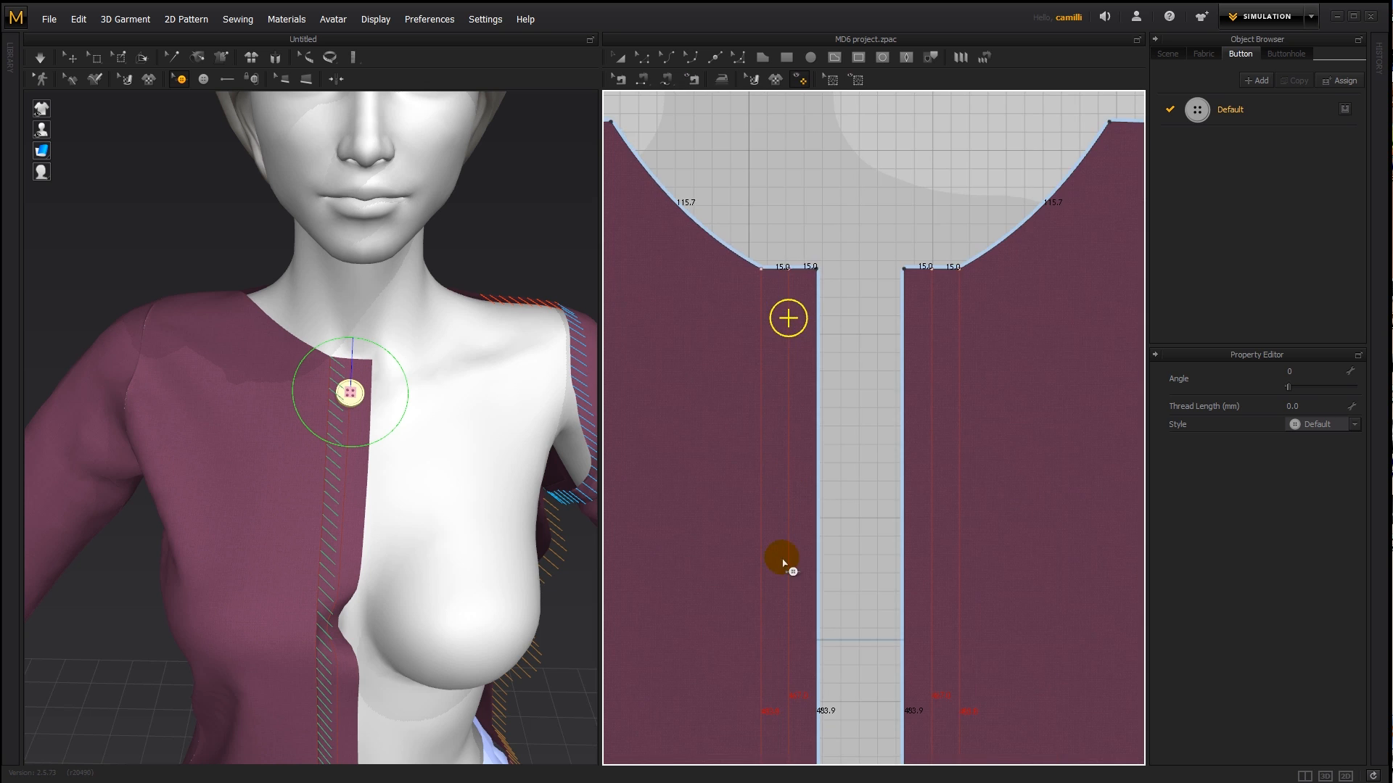
middle_drag(820, 392, 827, 359)
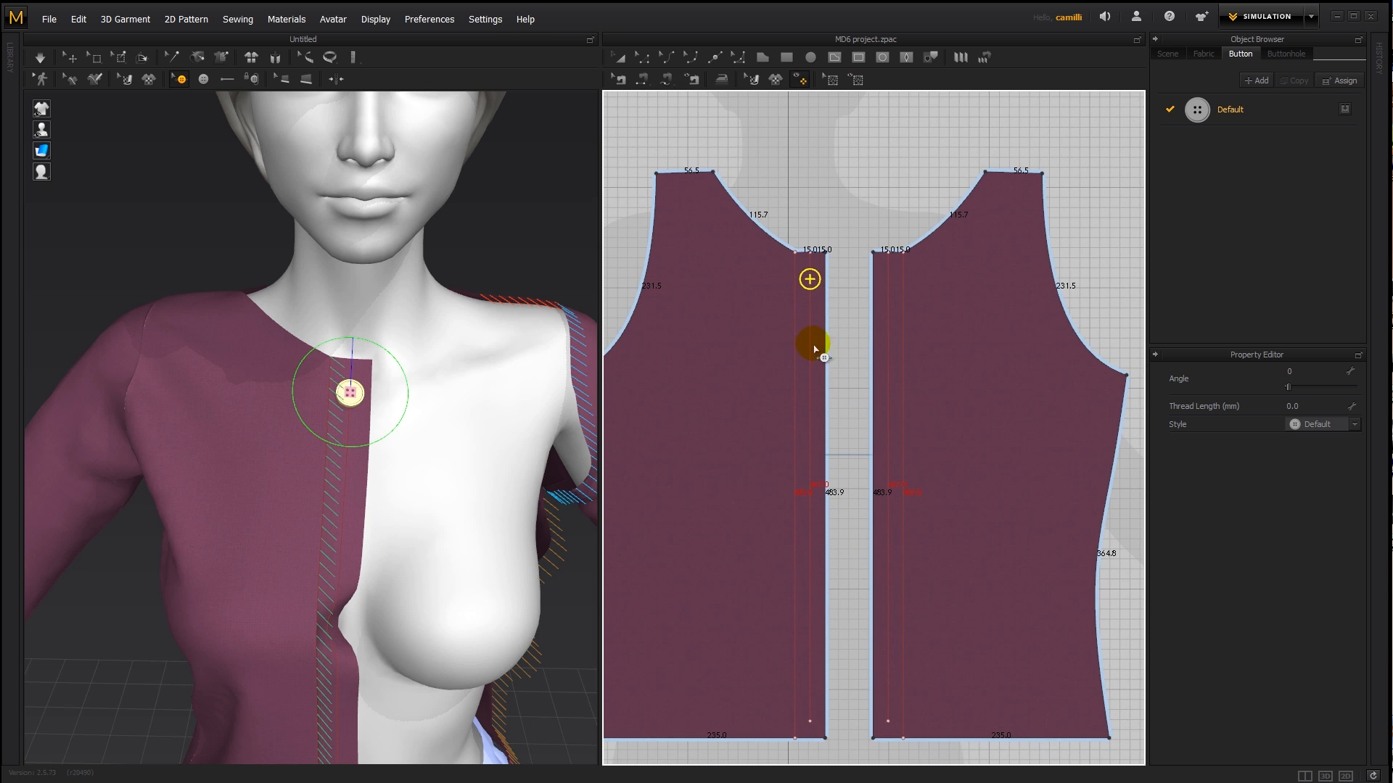
- Copy the button and paste it lower on the strip's middle line, directly beneath the first one
right_click(811, 281)
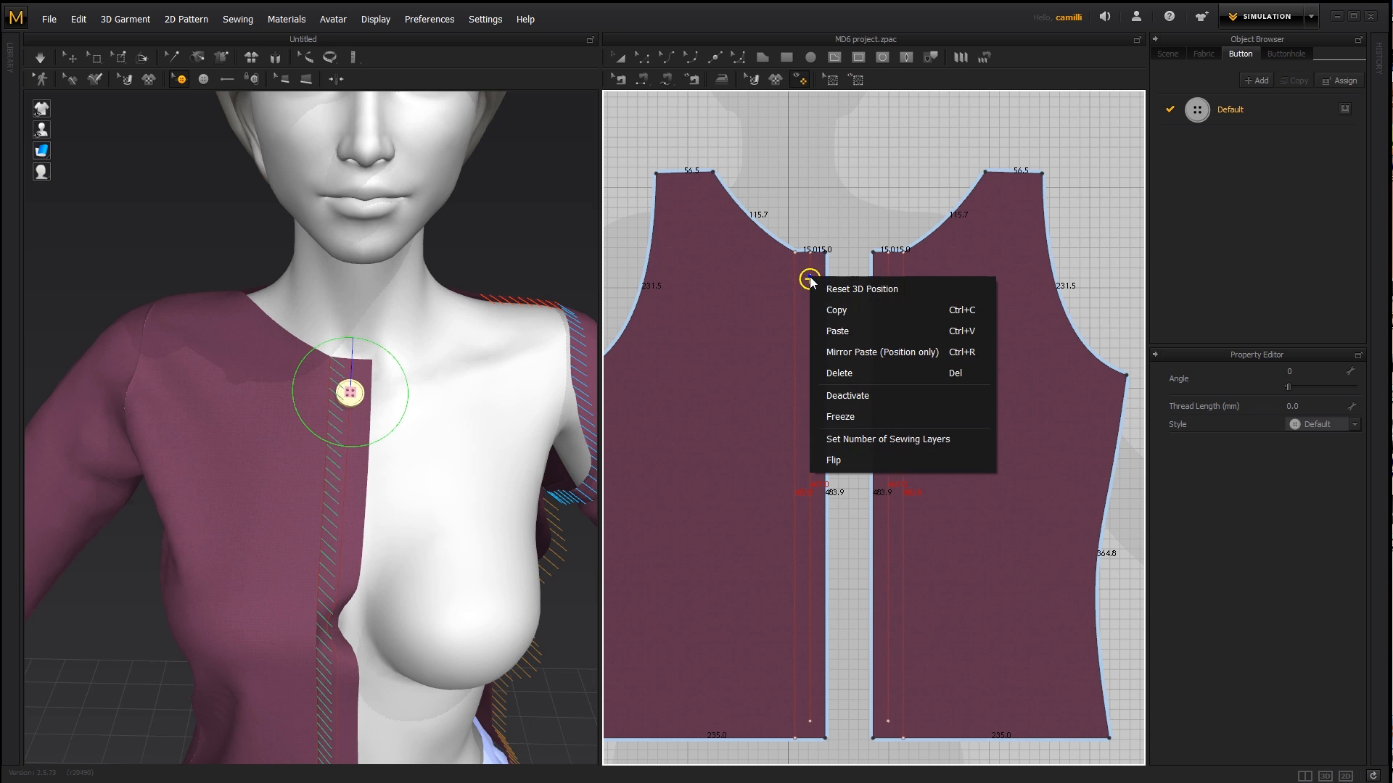
click(839, 308)
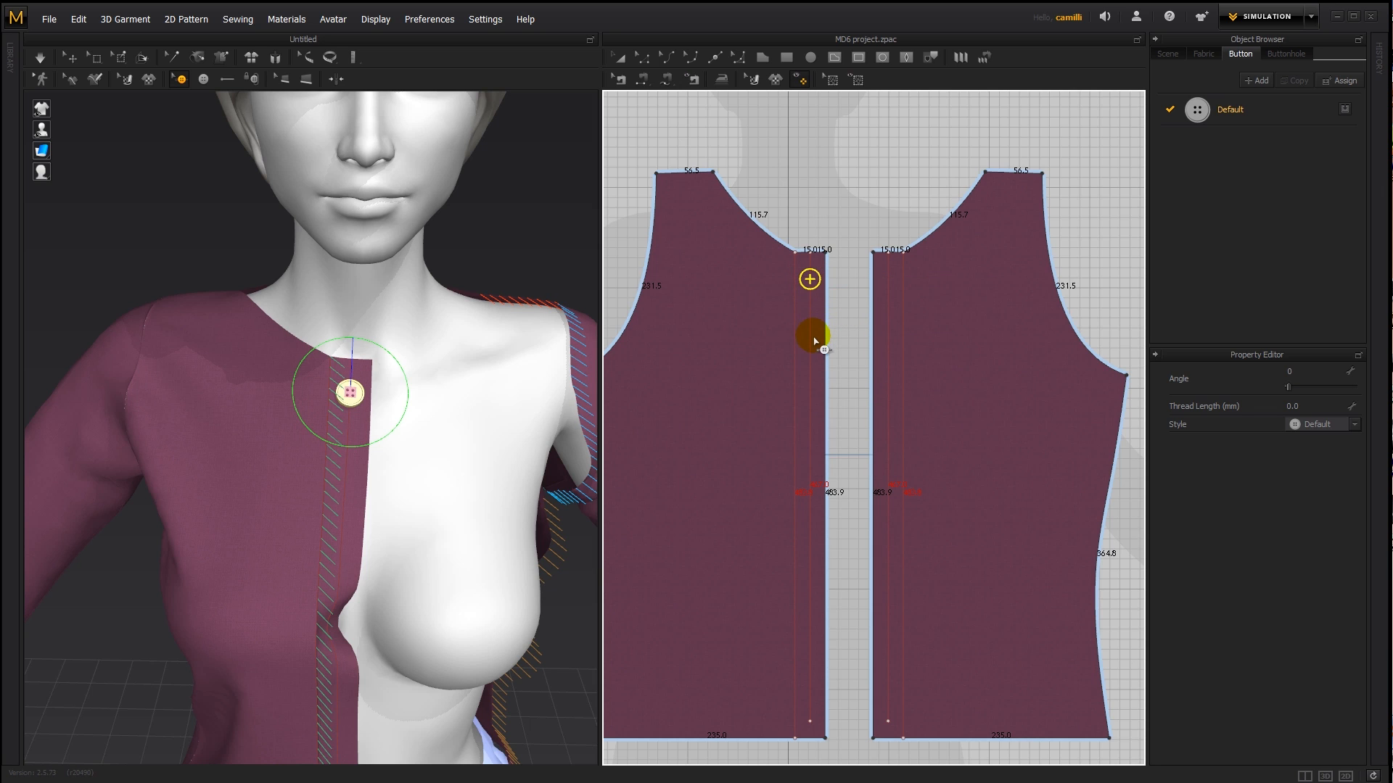
right_click(808, 337)
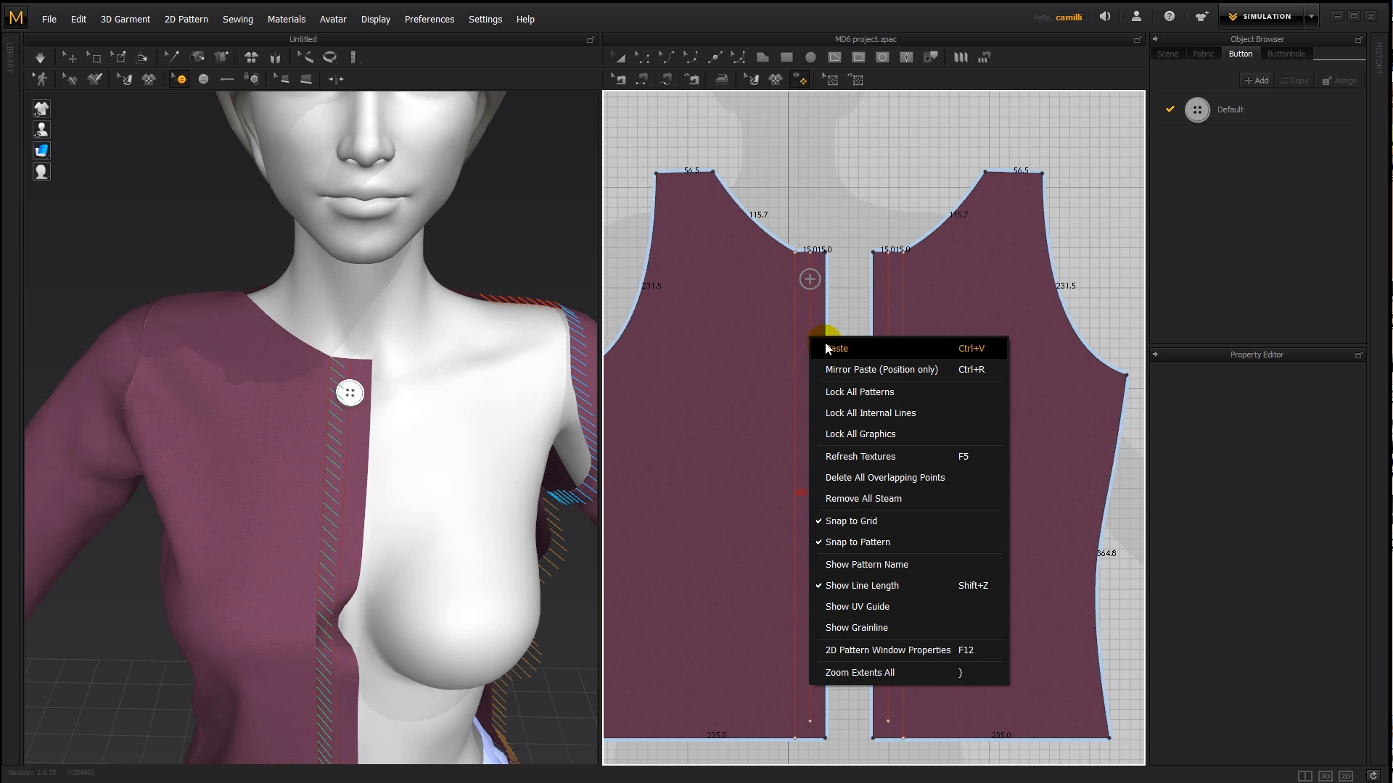
click(825, 344)
drag(827, 344, 817, 388)
scroll(792, 348, up, 4)
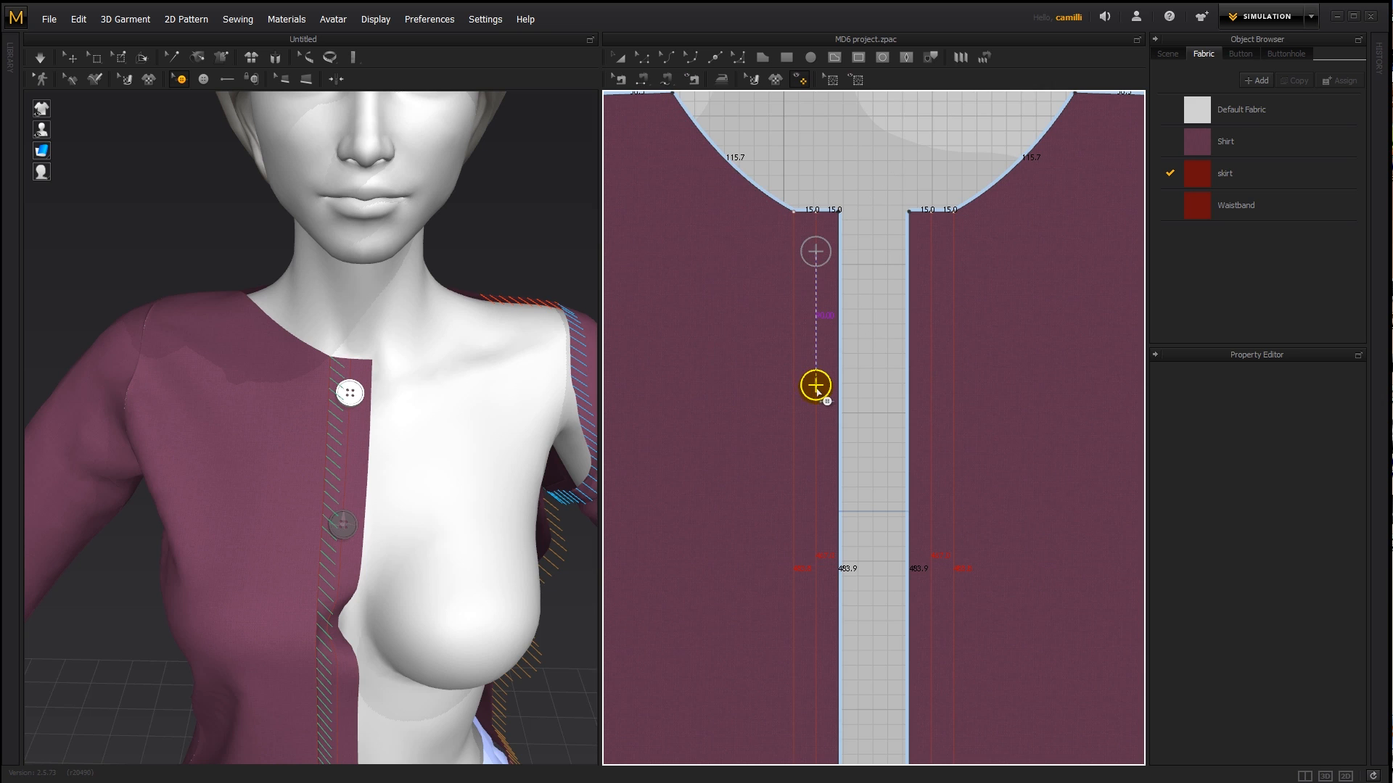
click(816, 388)
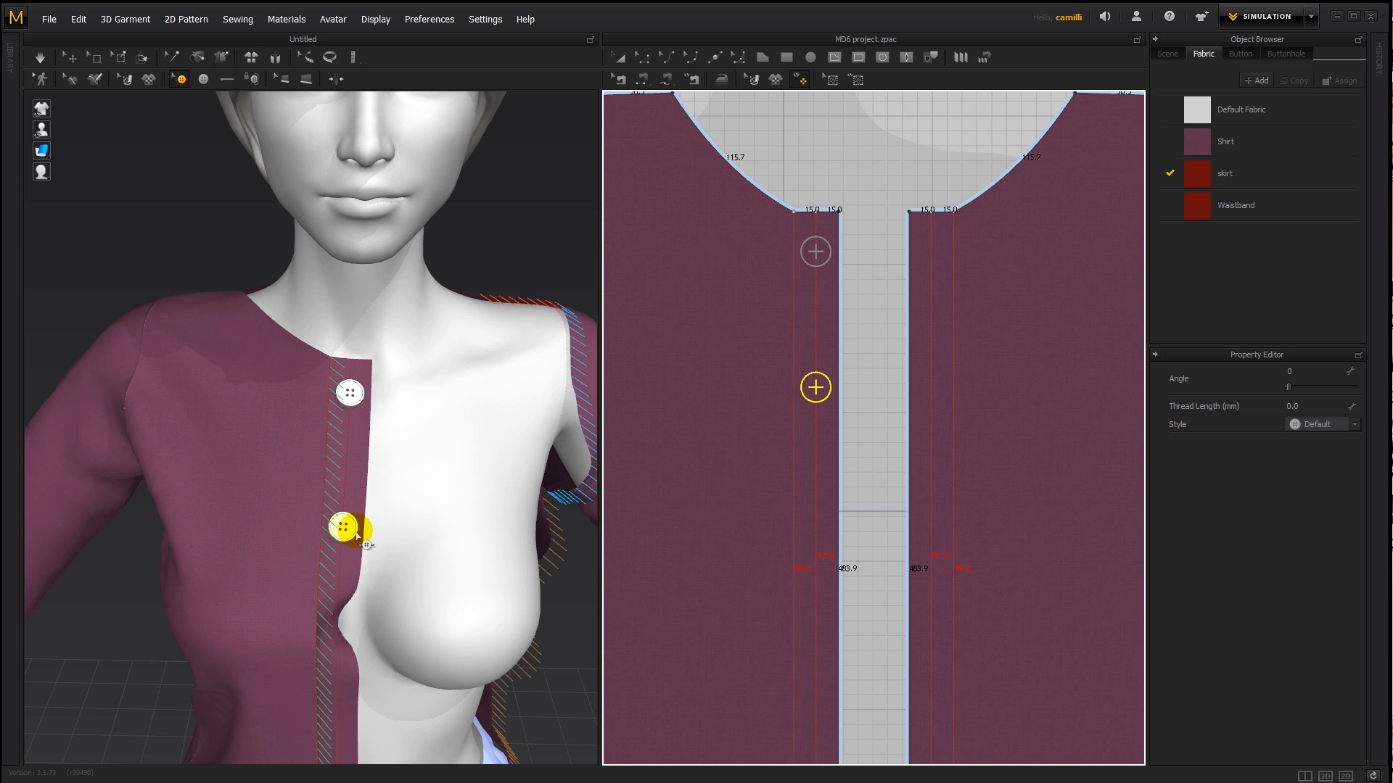
scroll(809, 375, down, 5)
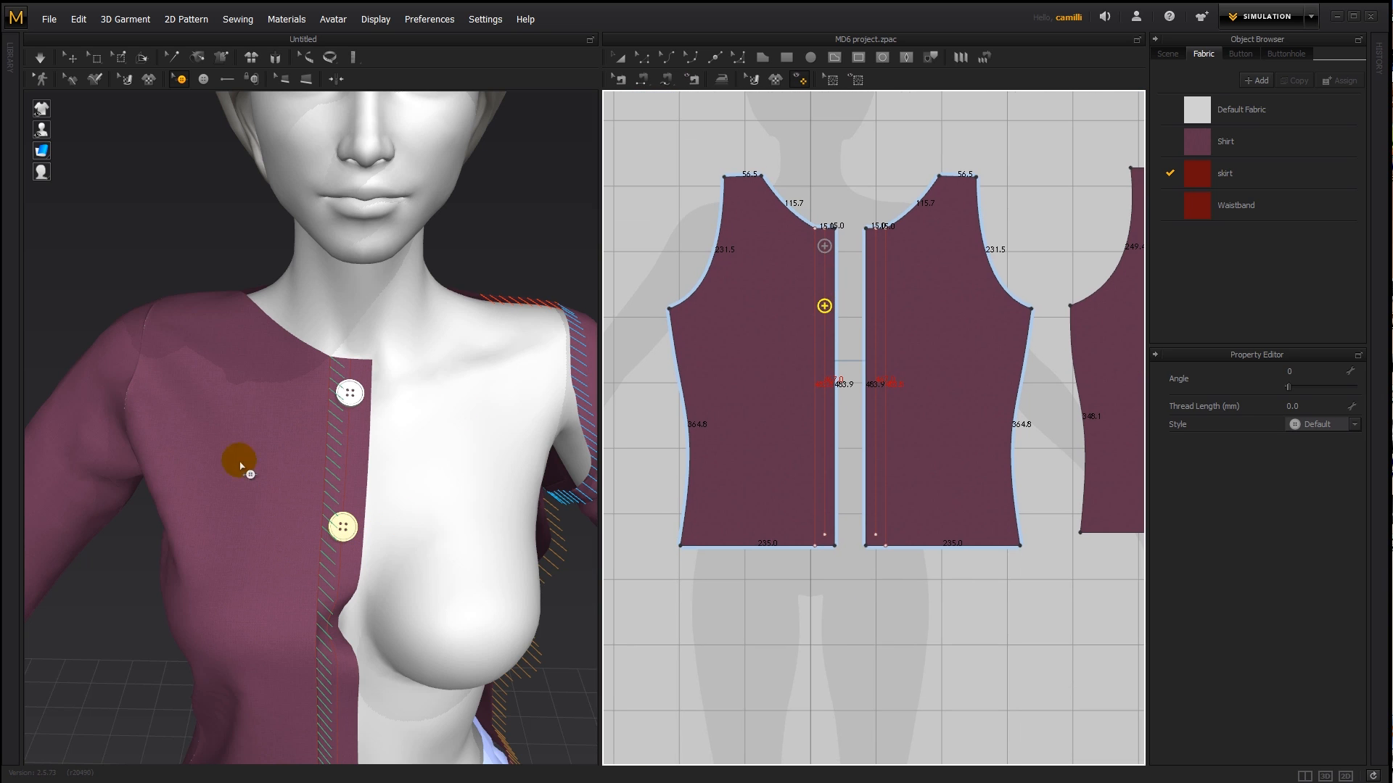
scroll(353, 361, down, 4)
middle_drag(353, 361, 356, 354)
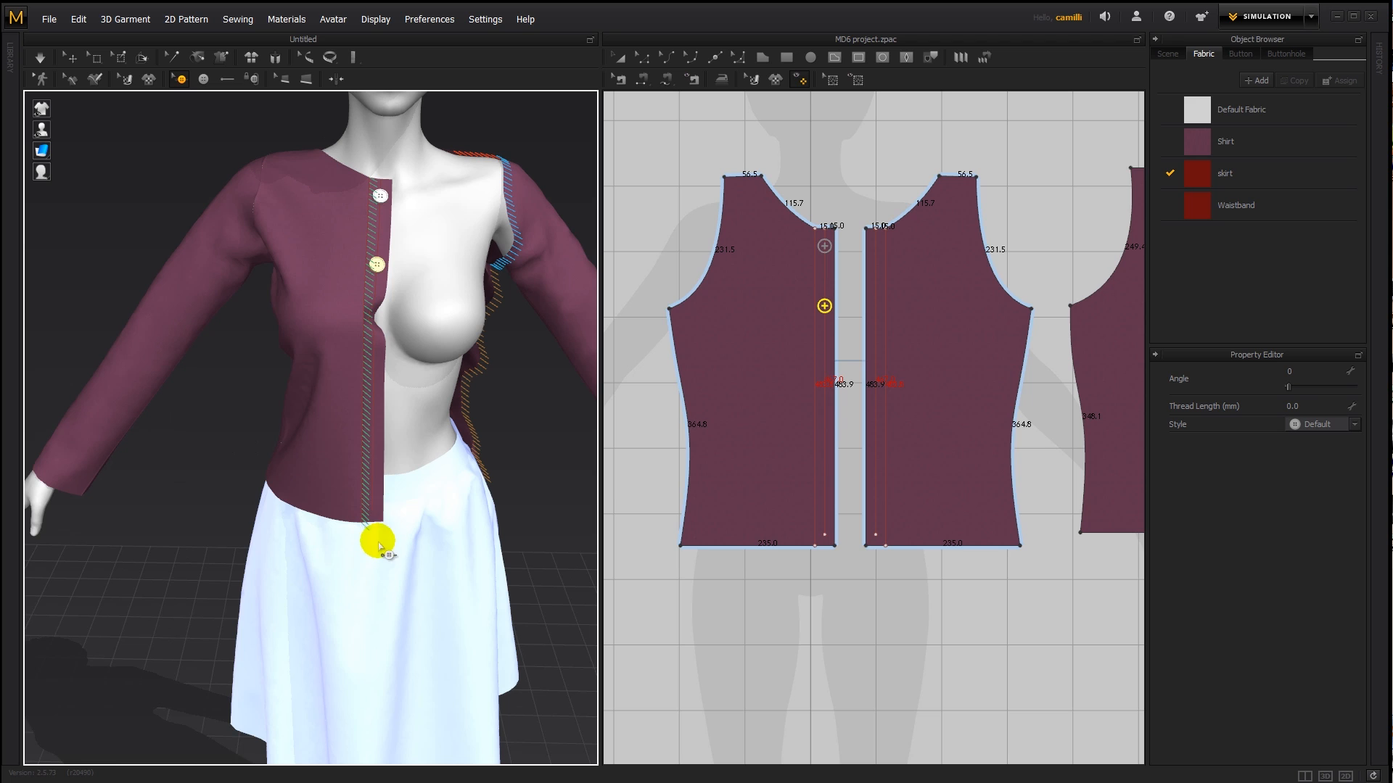
- Delete the lower button copy and paste the first button again beneath it on the middle line, opening the spacing options
click(824, 306)
drag(824, 306, 825, 246)
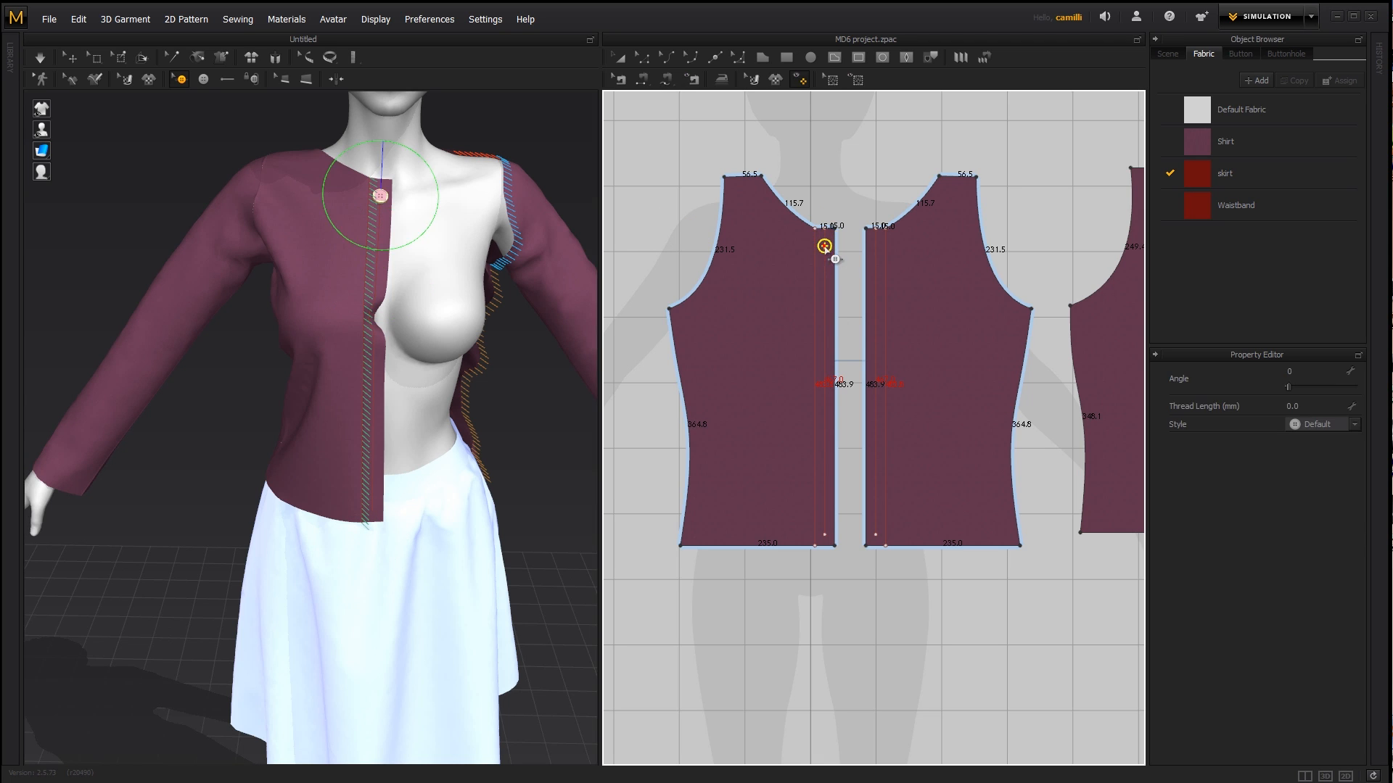
right_click(825, 294)
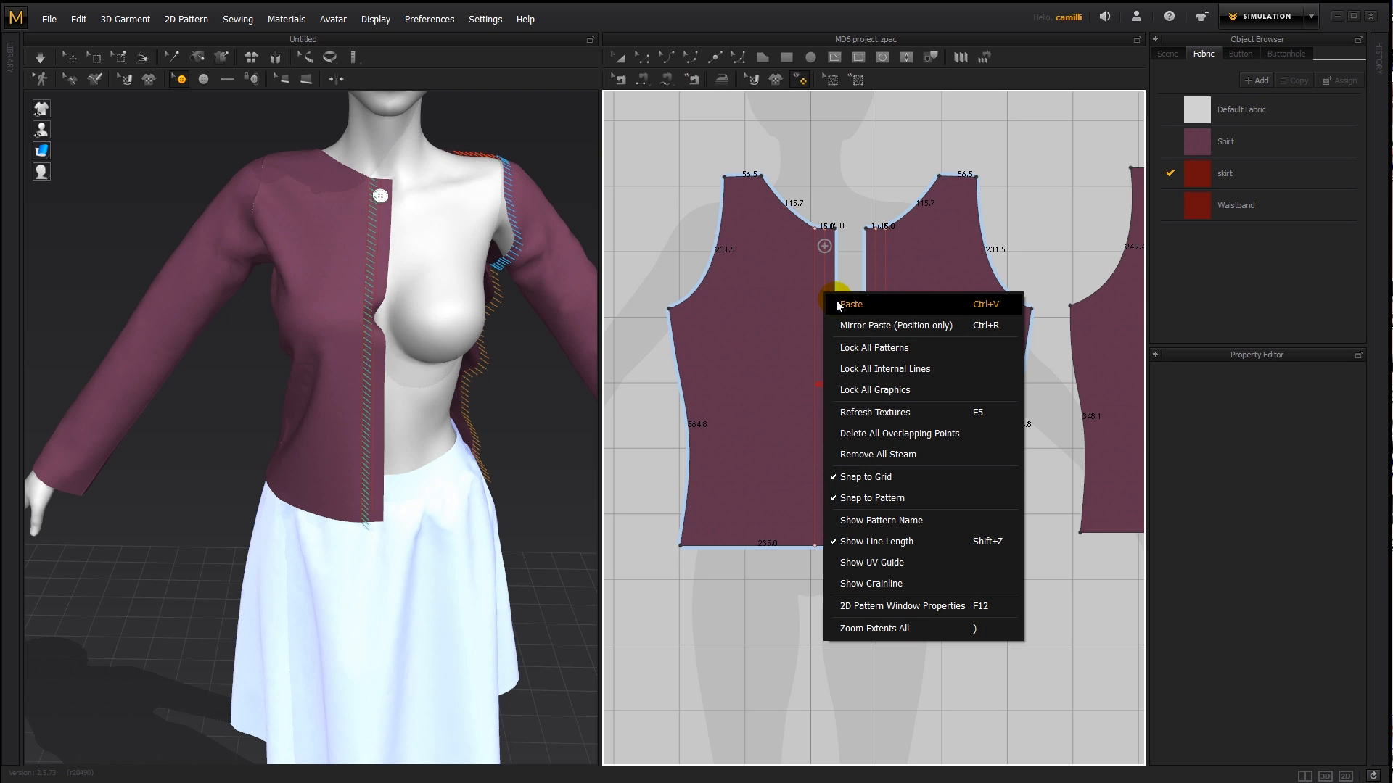
click(838, 304)
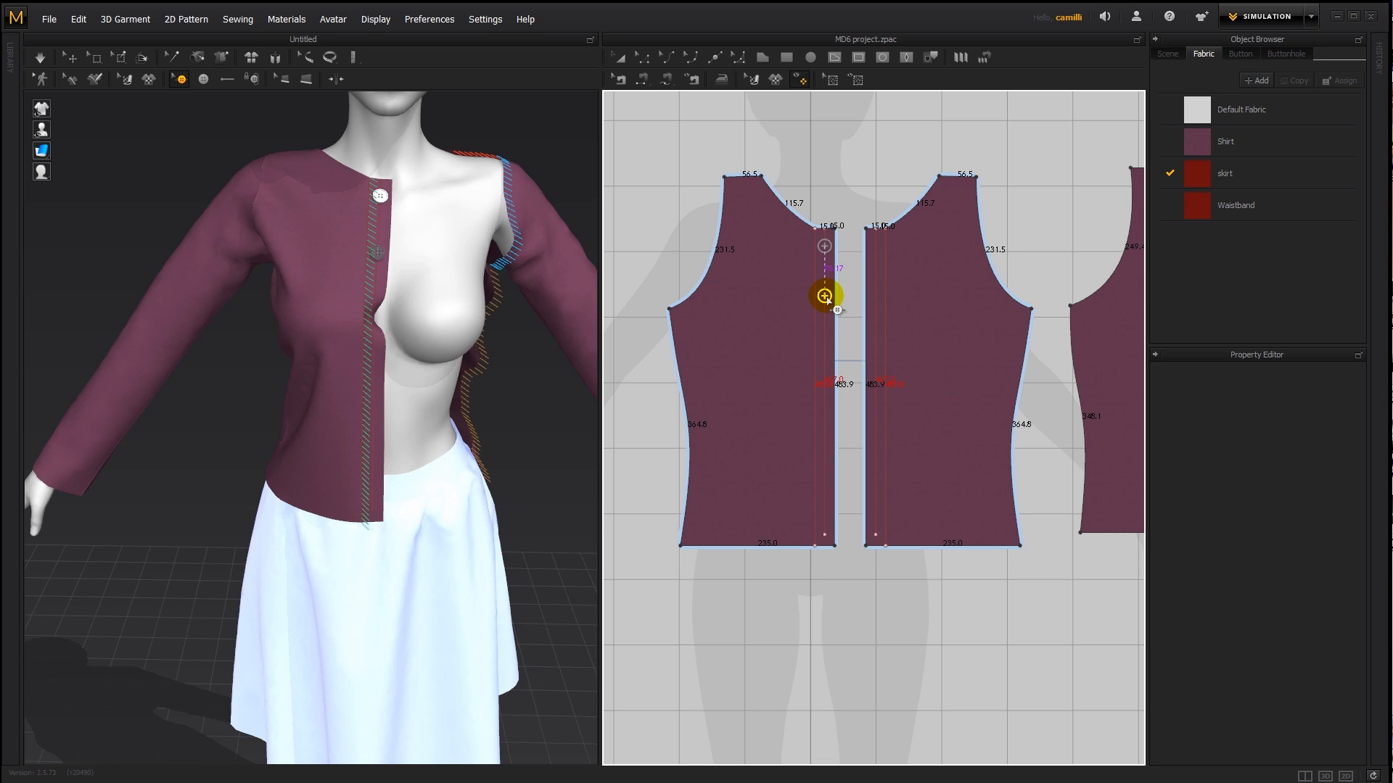
click(826, 297)
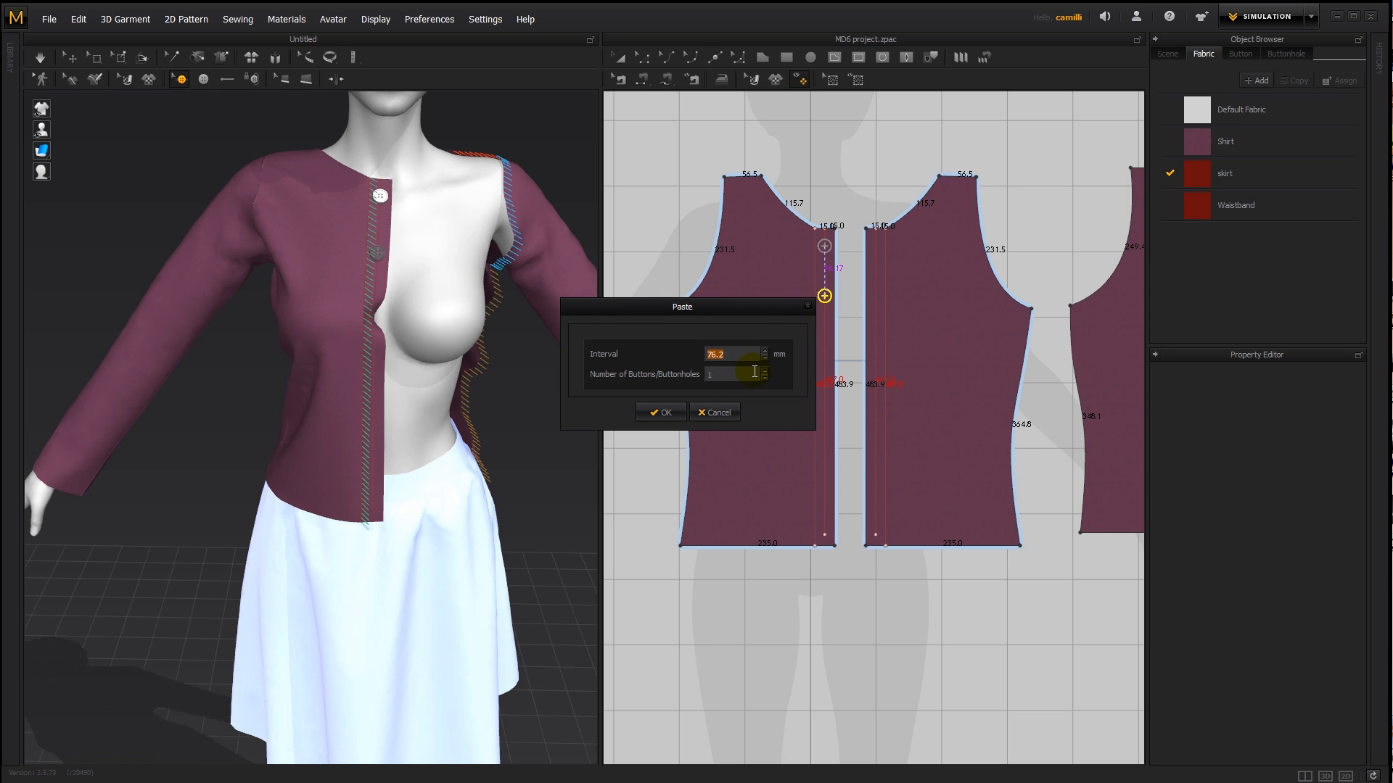
- Paste 6 copies of the button down the middle line with an interval of 70 mm
text(70687)
drag(749, 309, 713, 315)
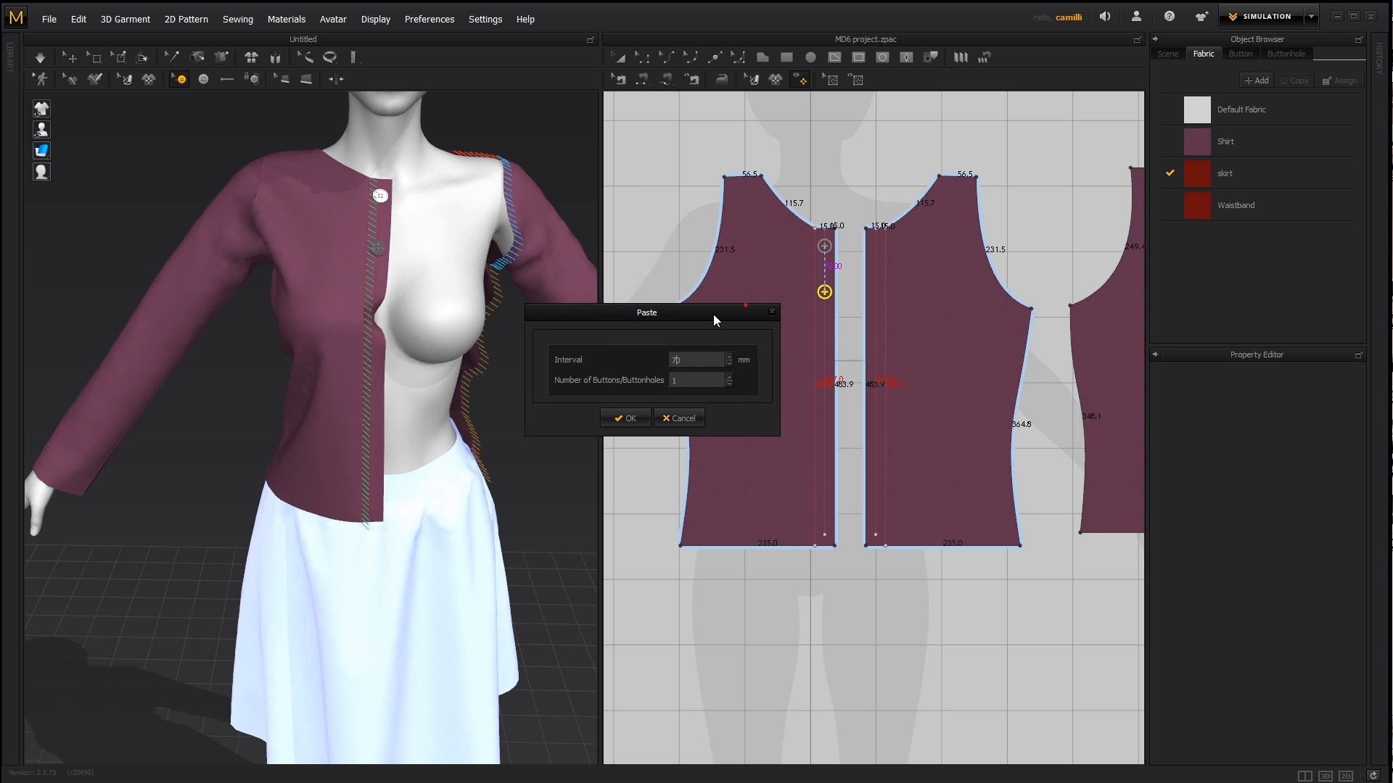
click(729, 376)
click(729, 377)
click(729, 376)
click(728, 375)
click(728, 375)
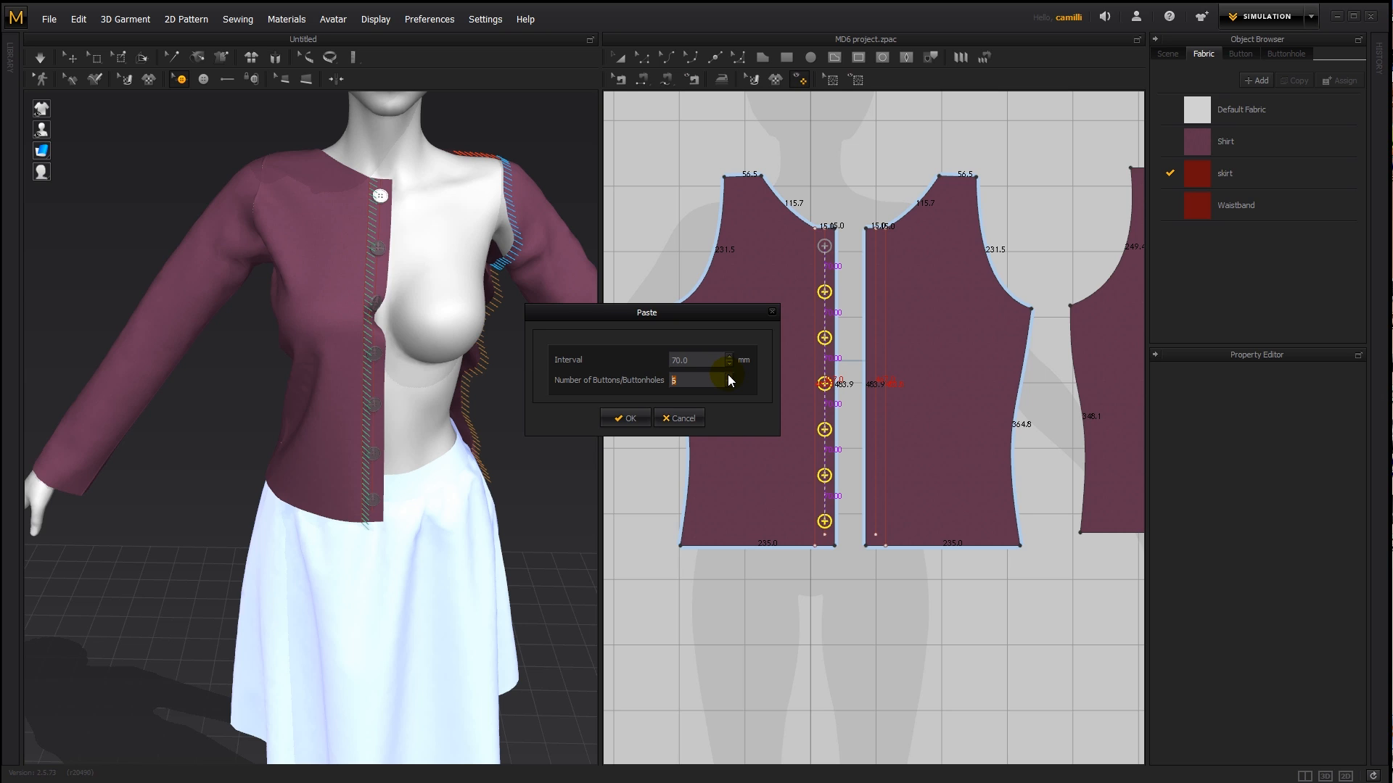
click(628, 419)
click(828, 271)
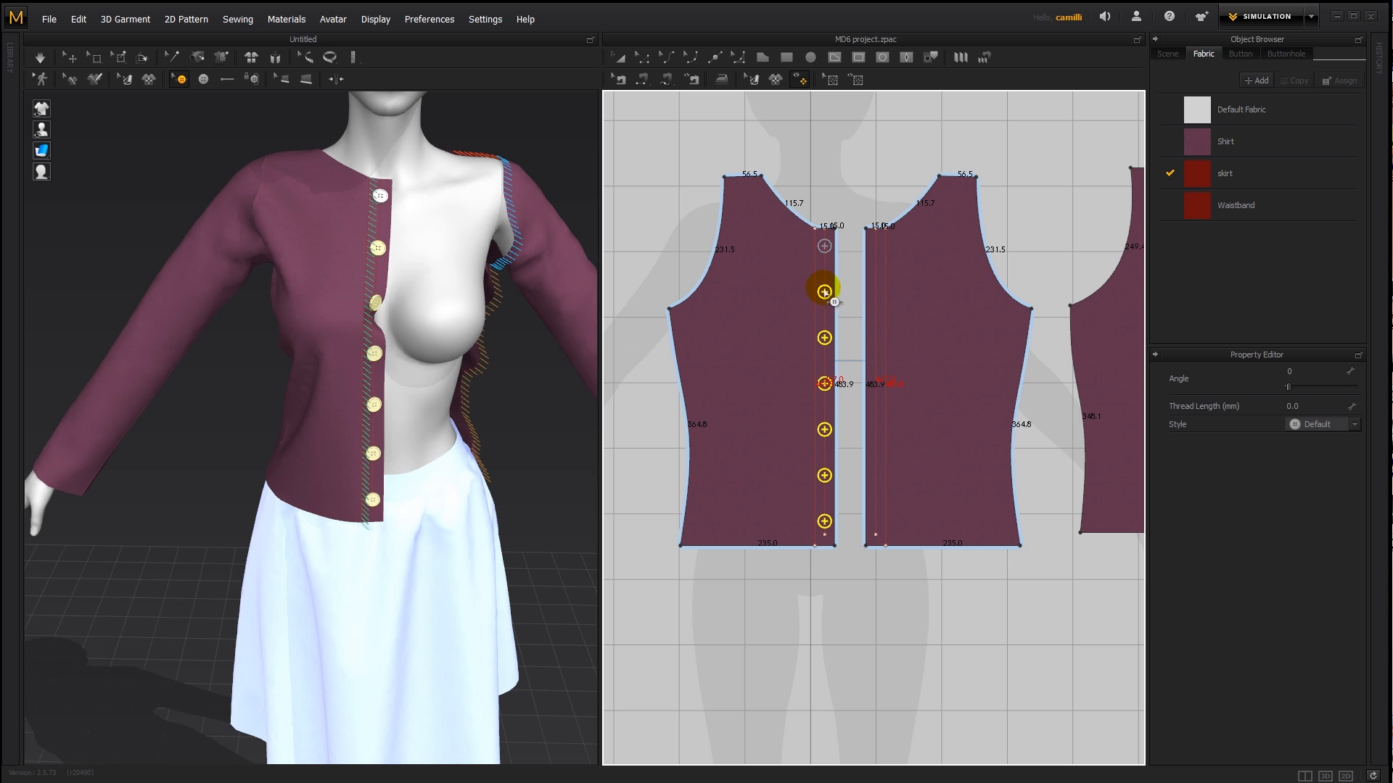
- Show the hidden front pattern piece in the 3D view again and check the button row from the side
mouse_move(440, 408)
right_down()
mouse_move(374, 386)
mouse_move(435, 382)
mouse_move(333, 394)
mouse_move(429, 397)
right_up()
scroll(847, 308, up, 3)
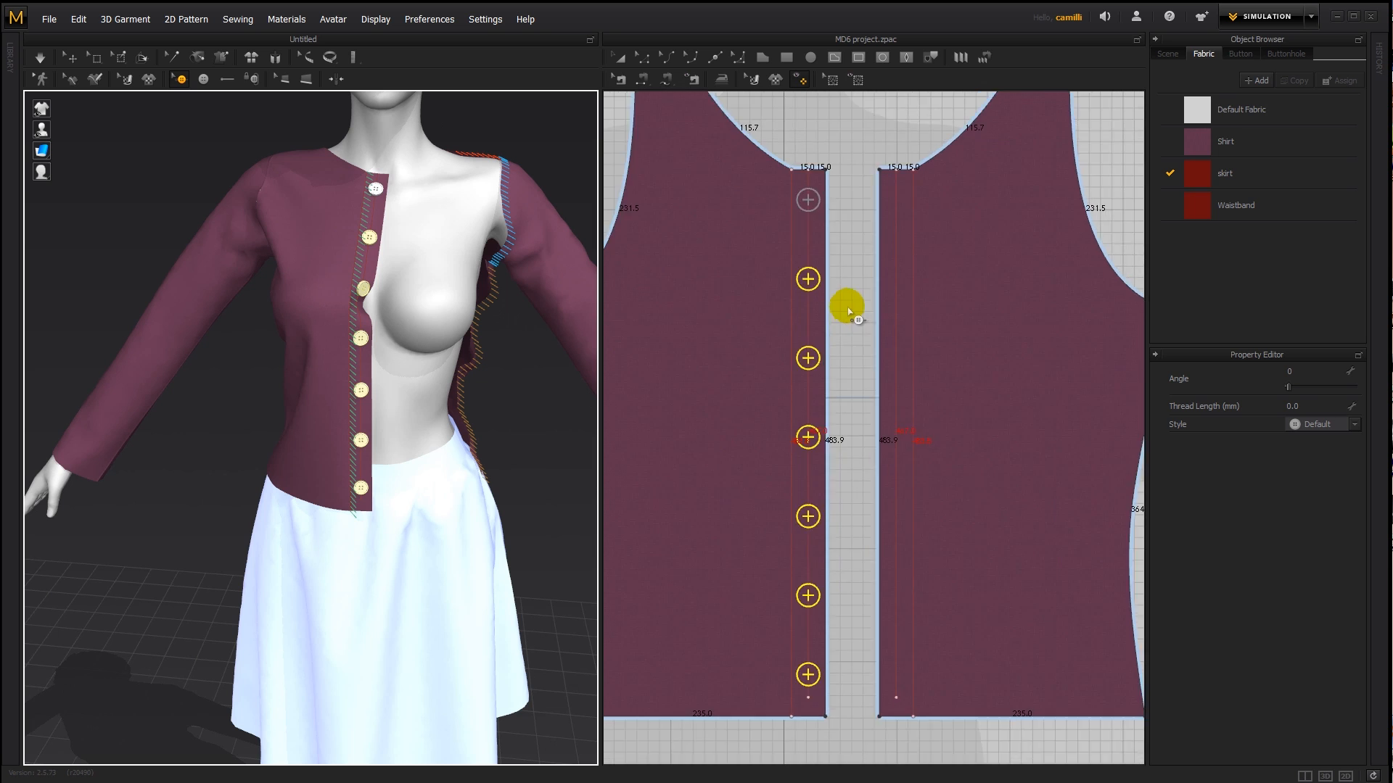
scroll(848, 309, up, 1)
scroll(839, 314, down, 3)
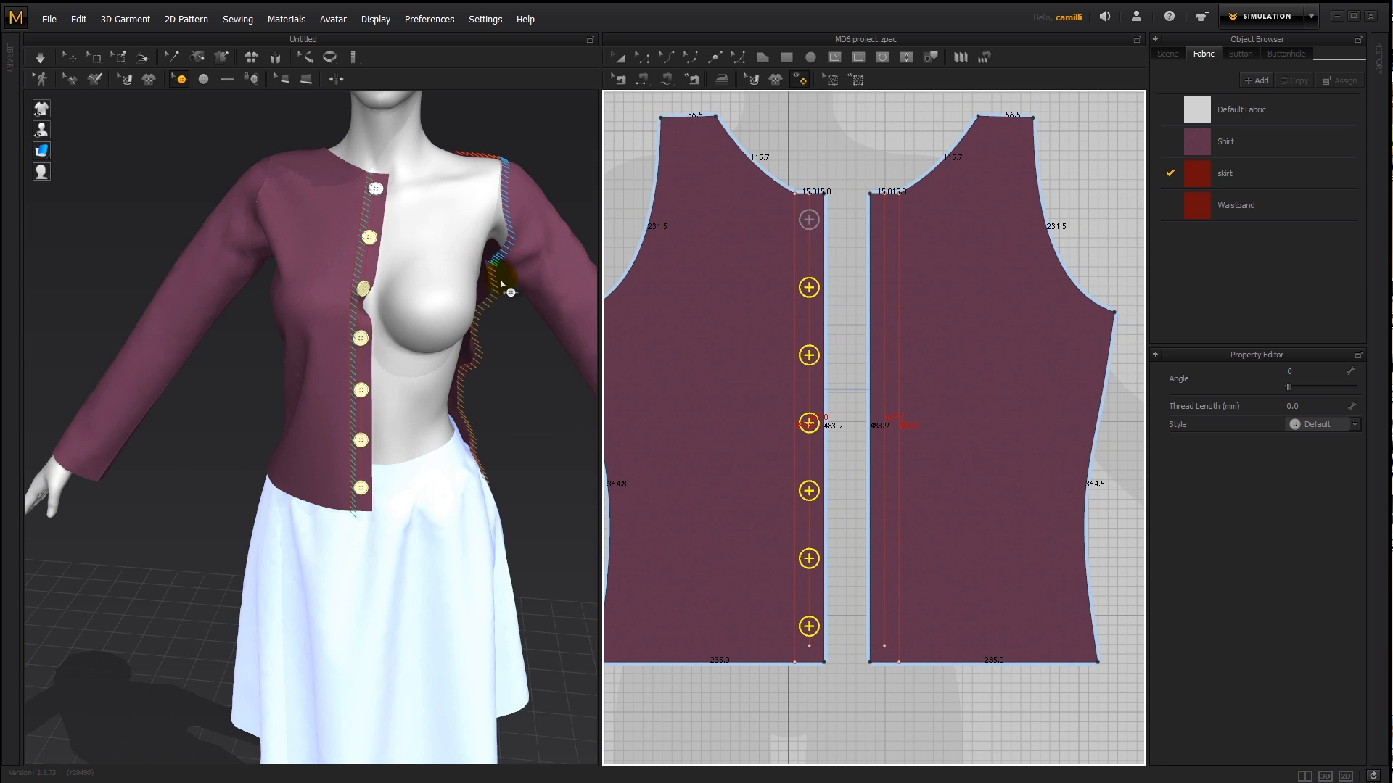
key(shift+q)
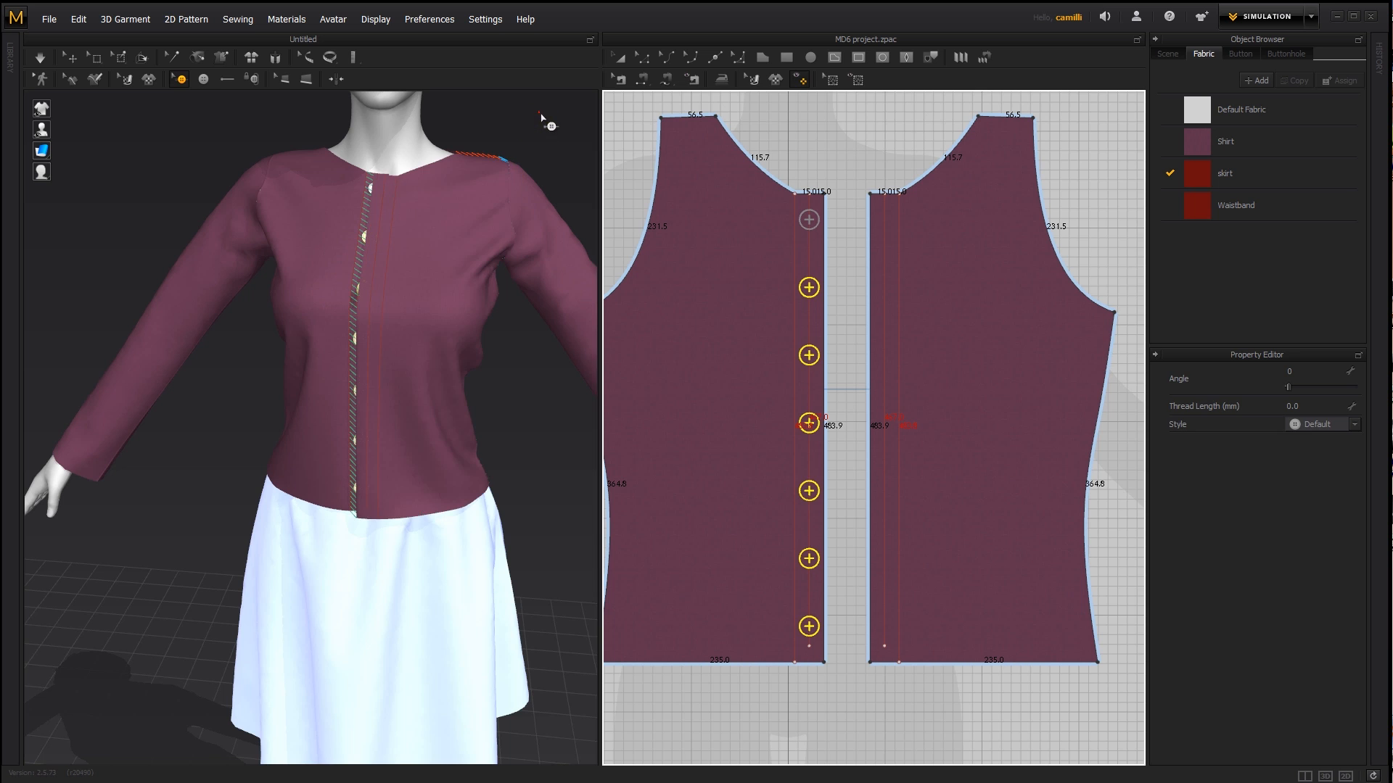
click(541, 116)
mouse_move(414, 296)
right_down()
mouse_move(519, 301)
mouse_move(436, 295)
right_up()
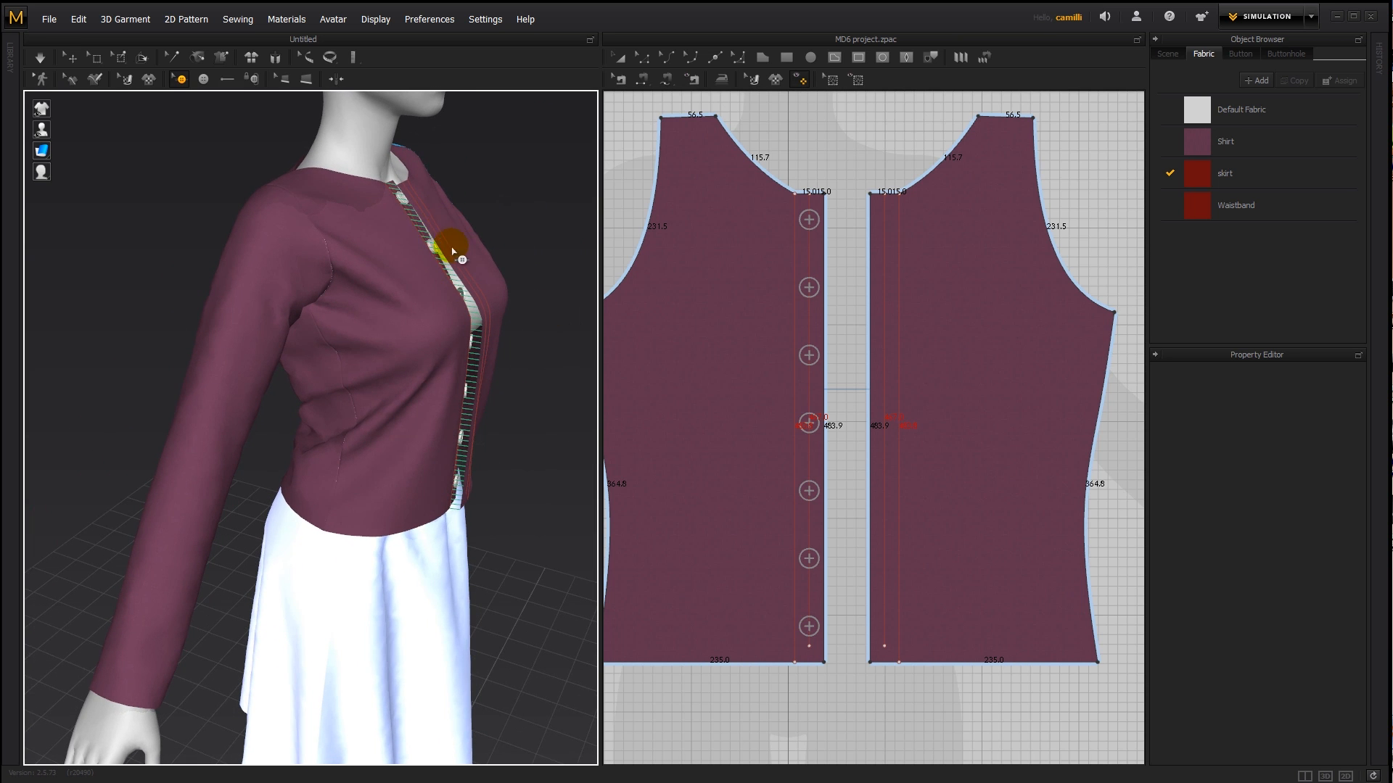
right_drag(538, 367, 429, 355)
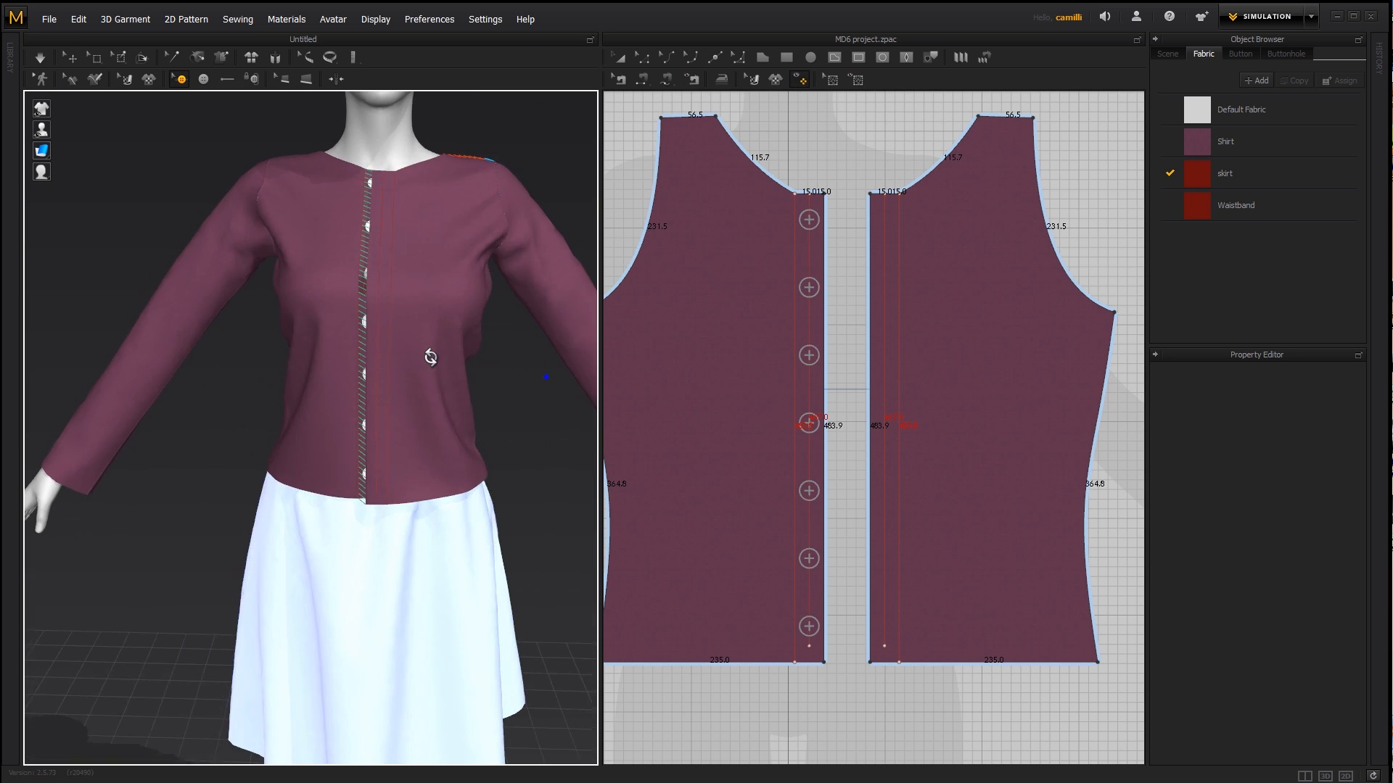
- Display the 2D patterns transparently and shift the buttoned front piece slightly toward the opposite front piece
click(227, 80)
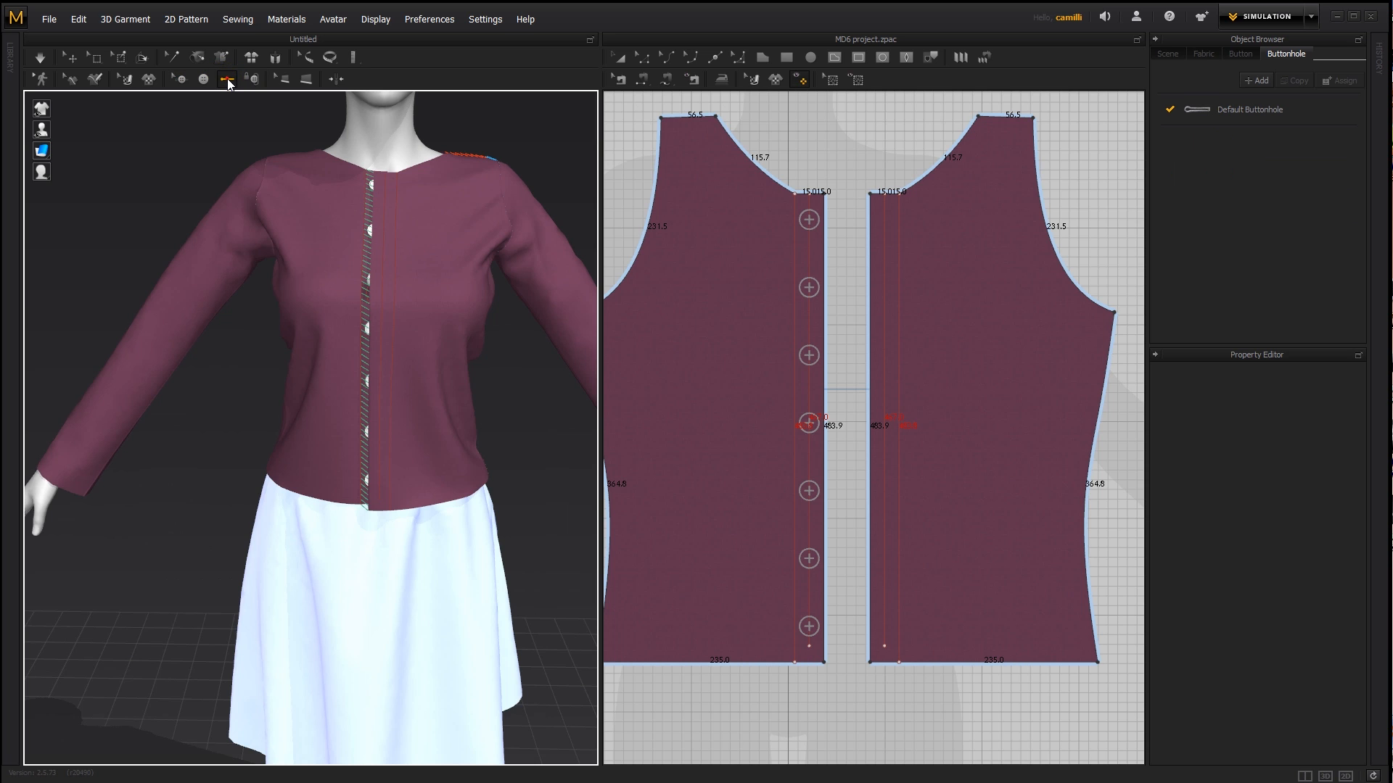
scroll(877, 223, up, 4)
right_drag(881, 222, 880, 261)
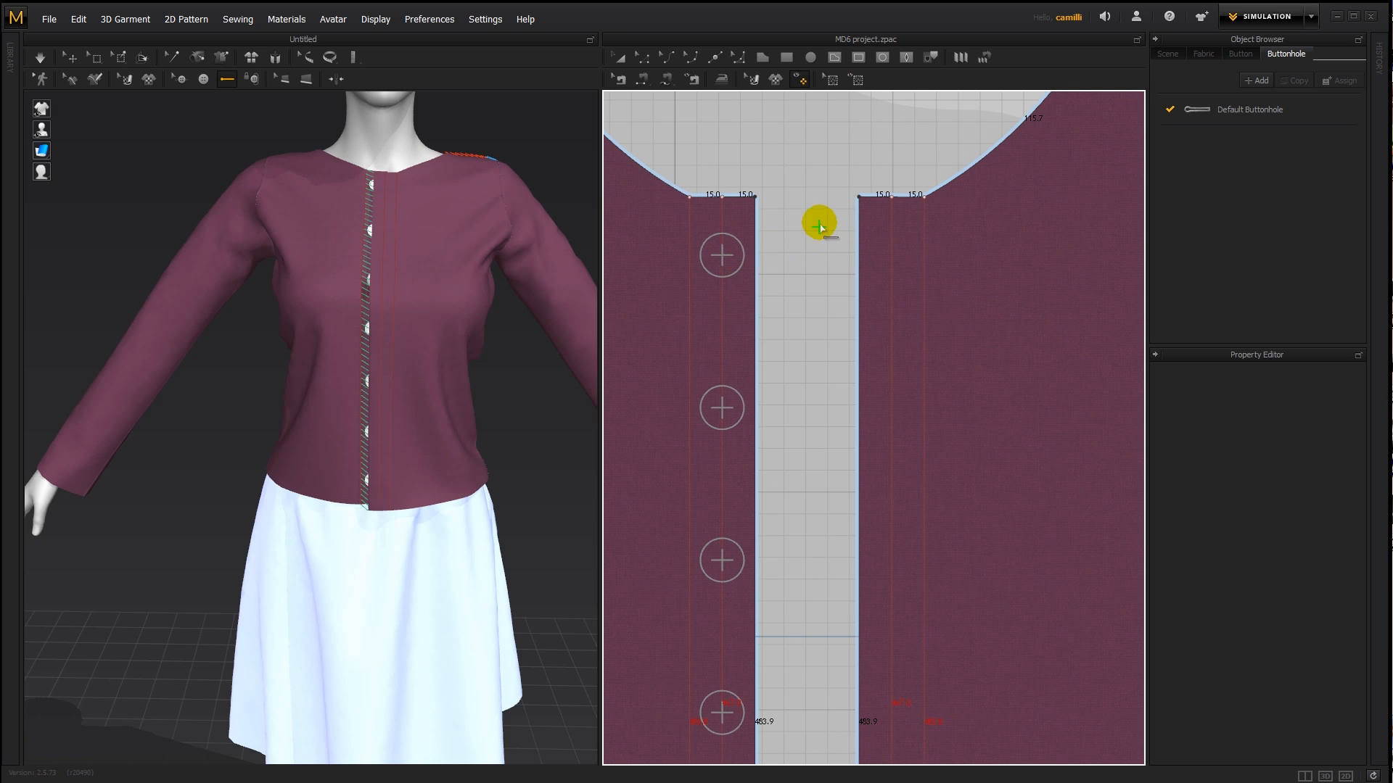
key(a)
click(715, 223)
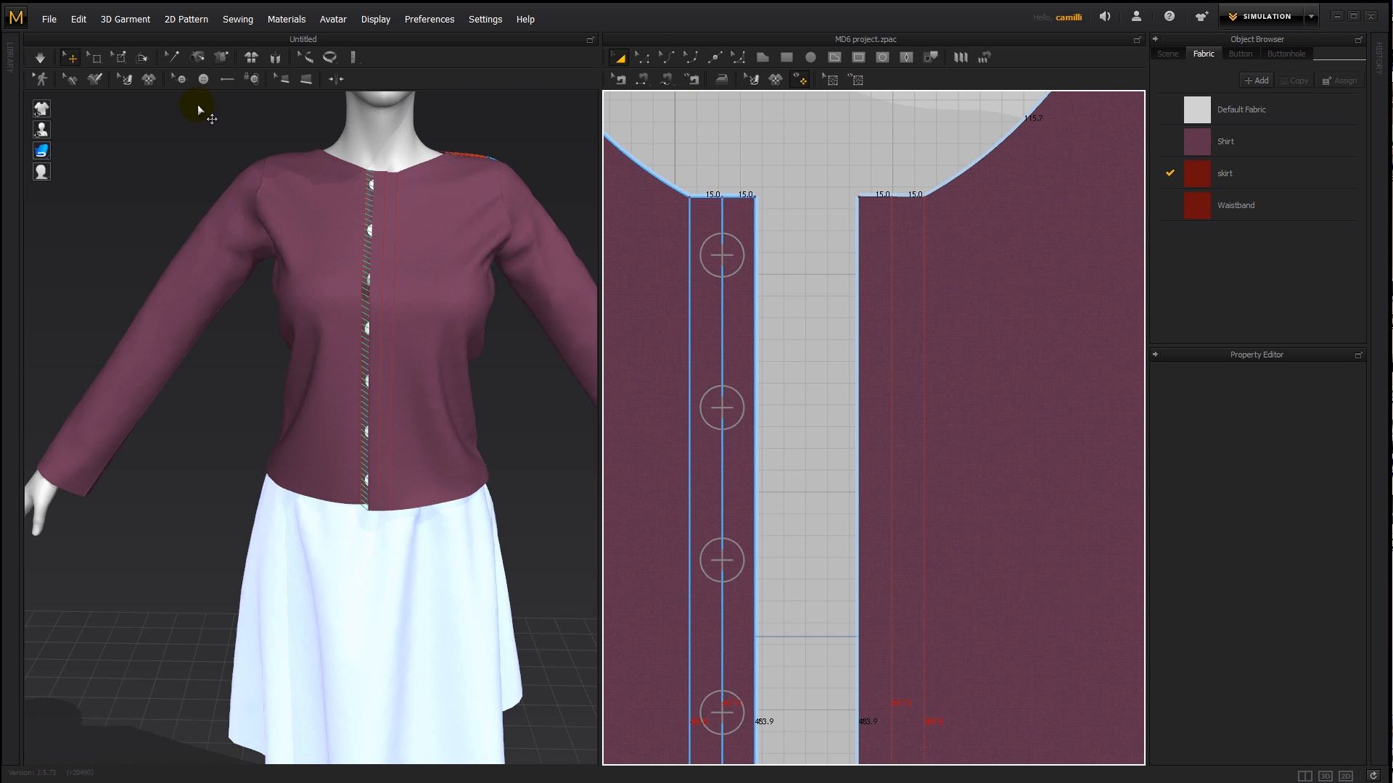
click(755, 213)
drag(756, 214, 757, 215)
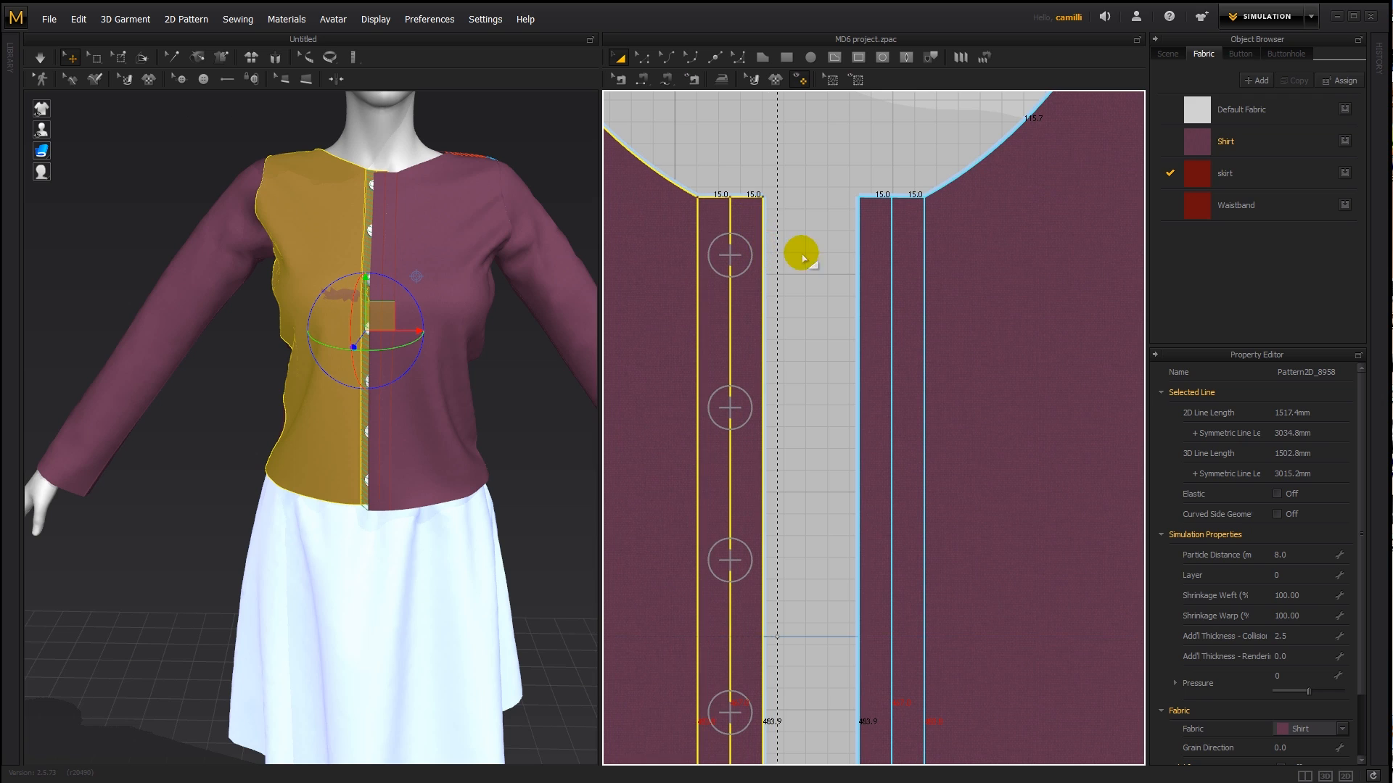
click(800, 79)
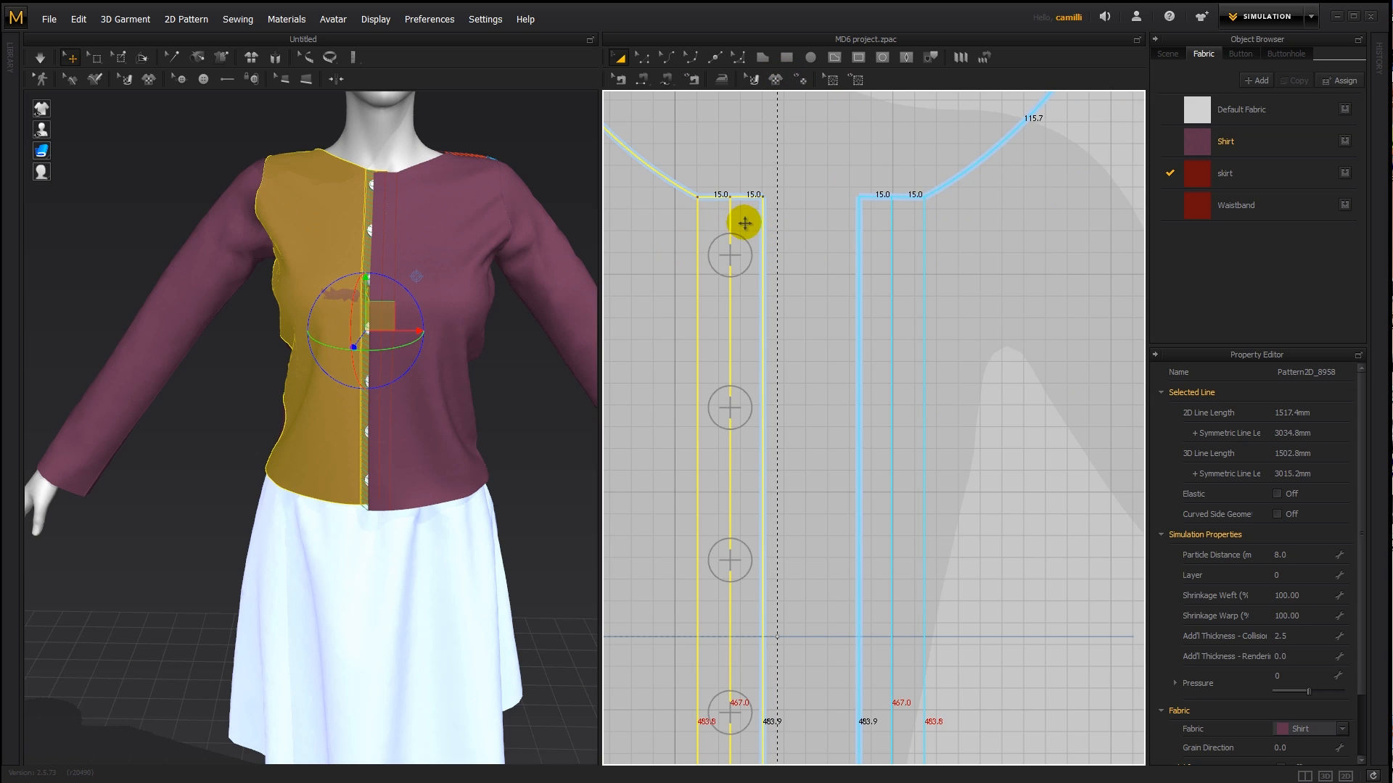
drag(747, 222, 748, 217)
right_click(824, 193)
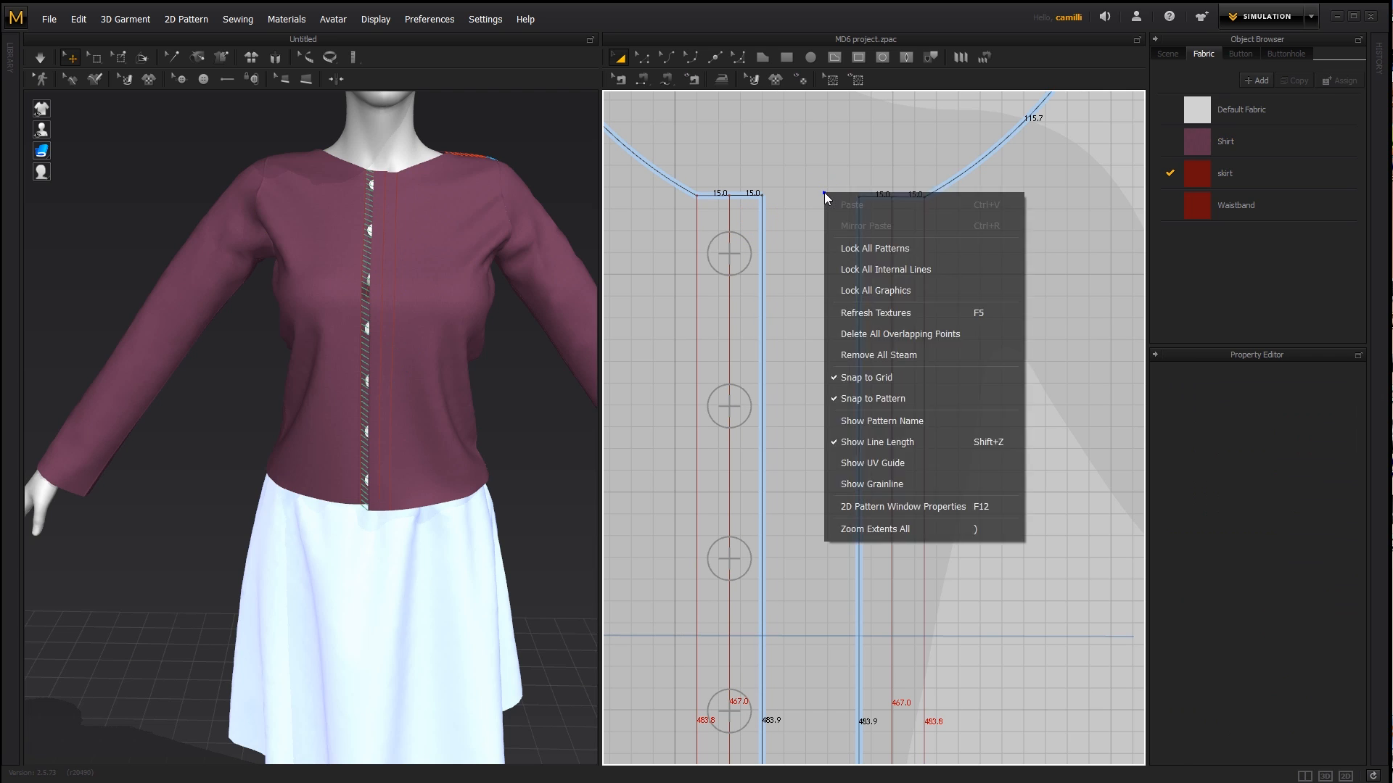
click(917, 507)
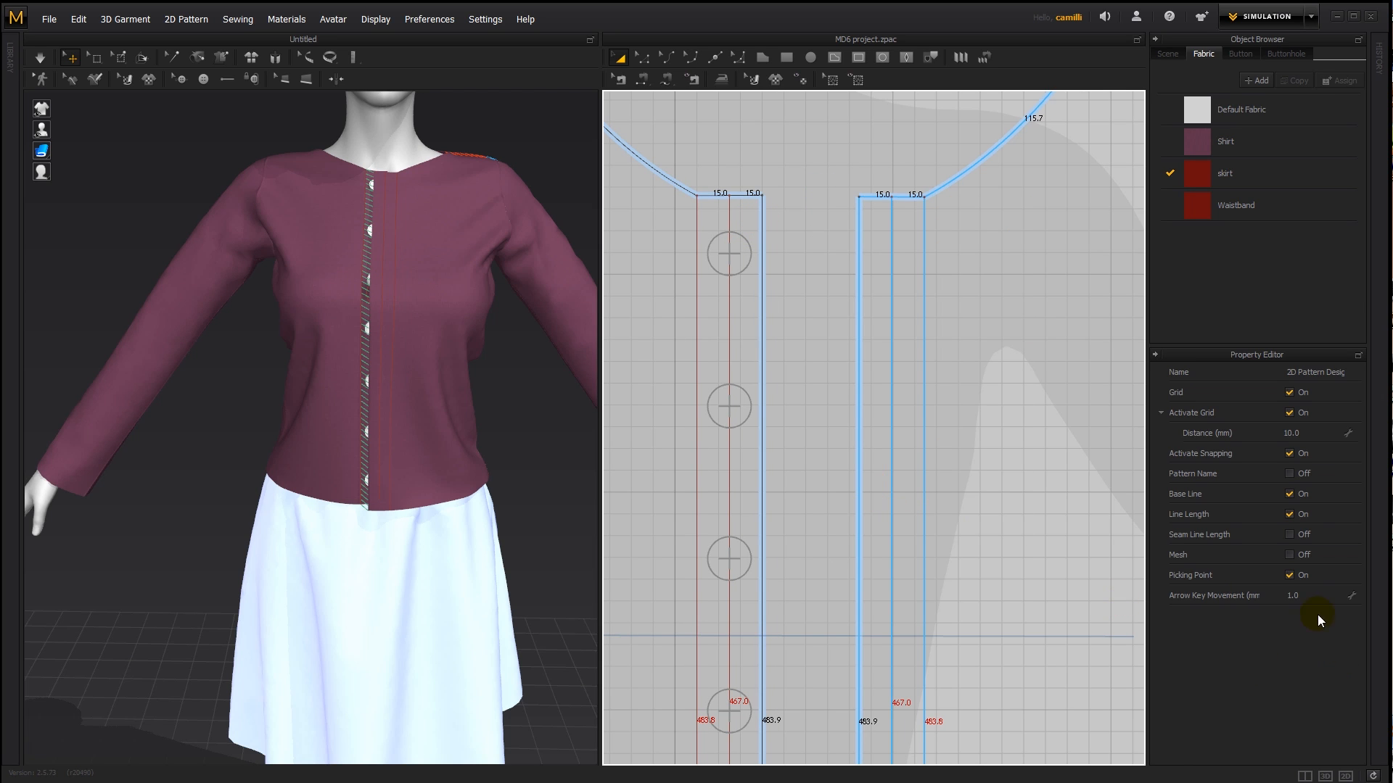
click(1298, 435)
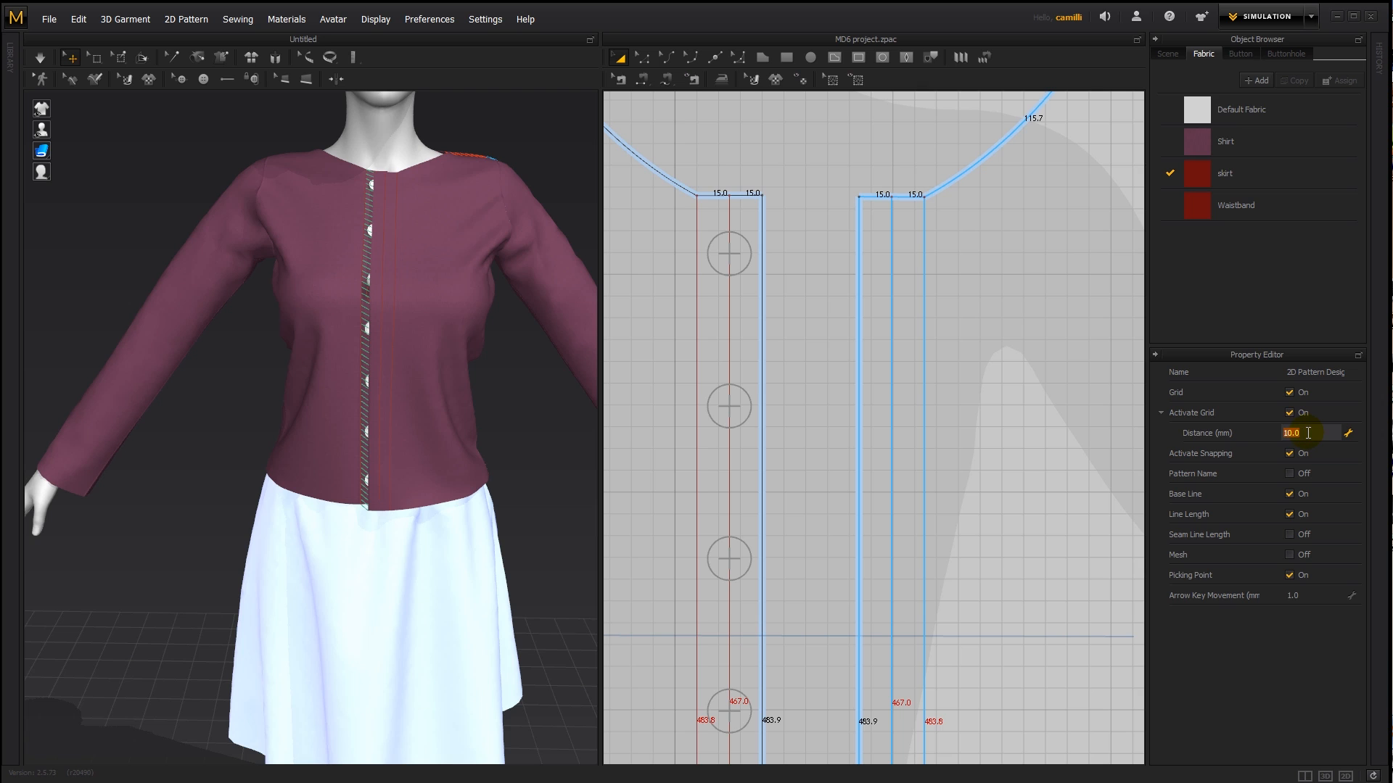
text(5)
key(BackSpace)
text(1)
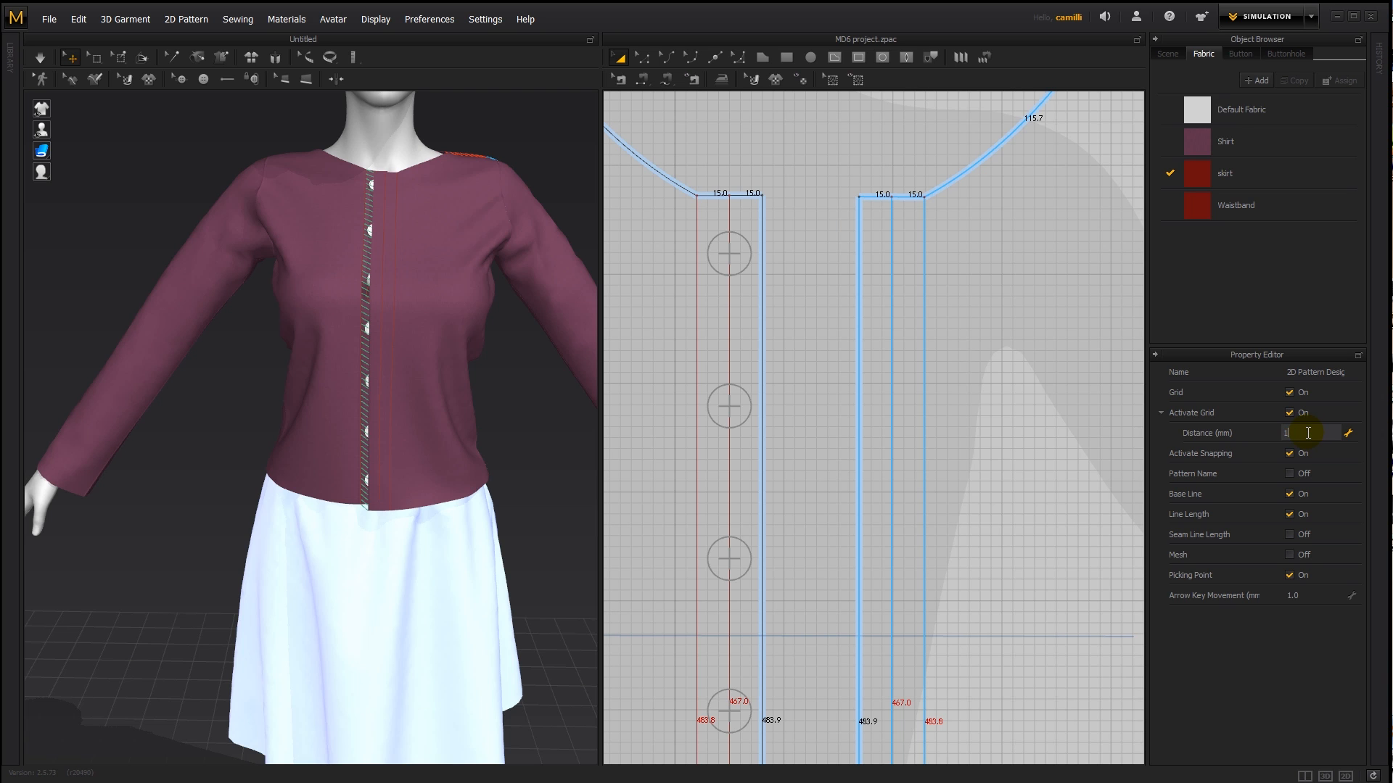
click(793, 157)
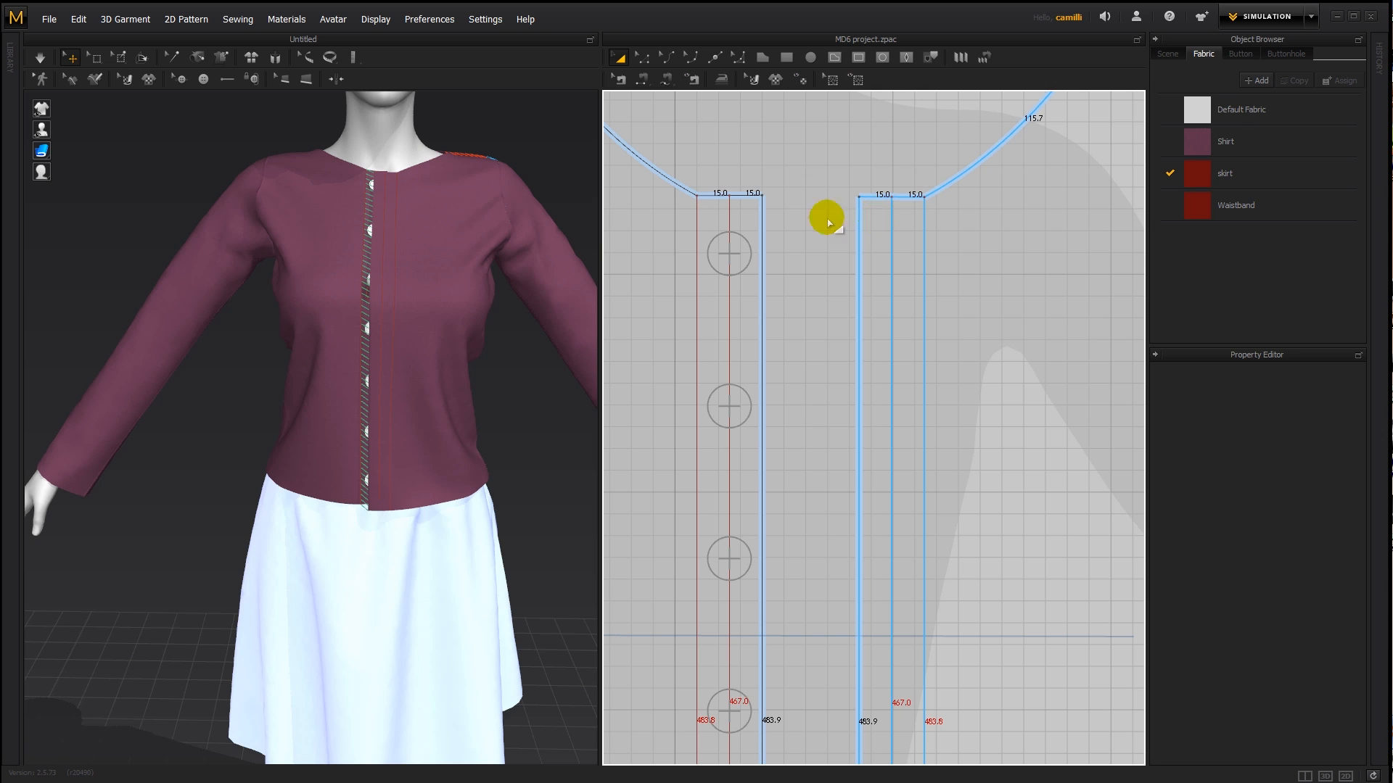
- Move the opposite front piece closer to the buttoned one, keeping their upper edges level
drag(870, 212, 922, 219)
click(781, 217)
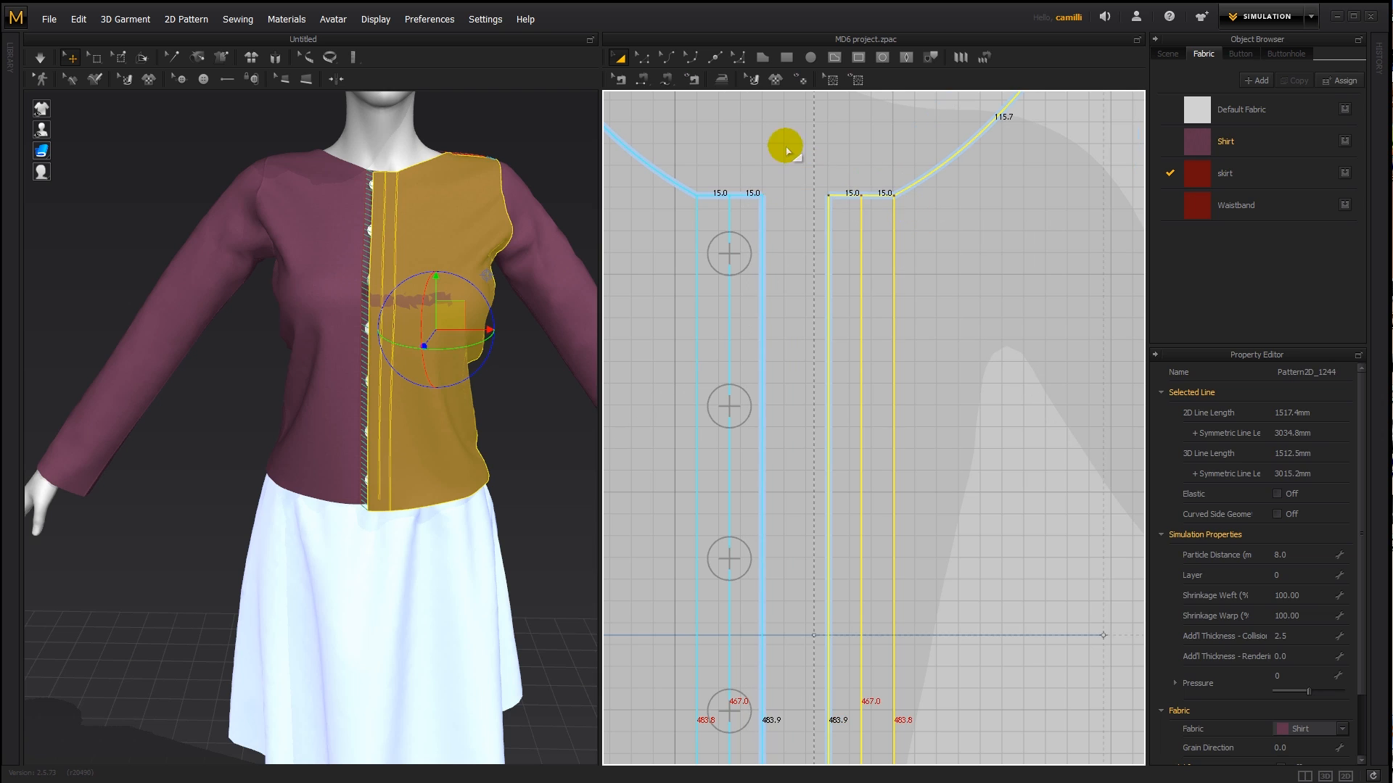
click(786, 142)
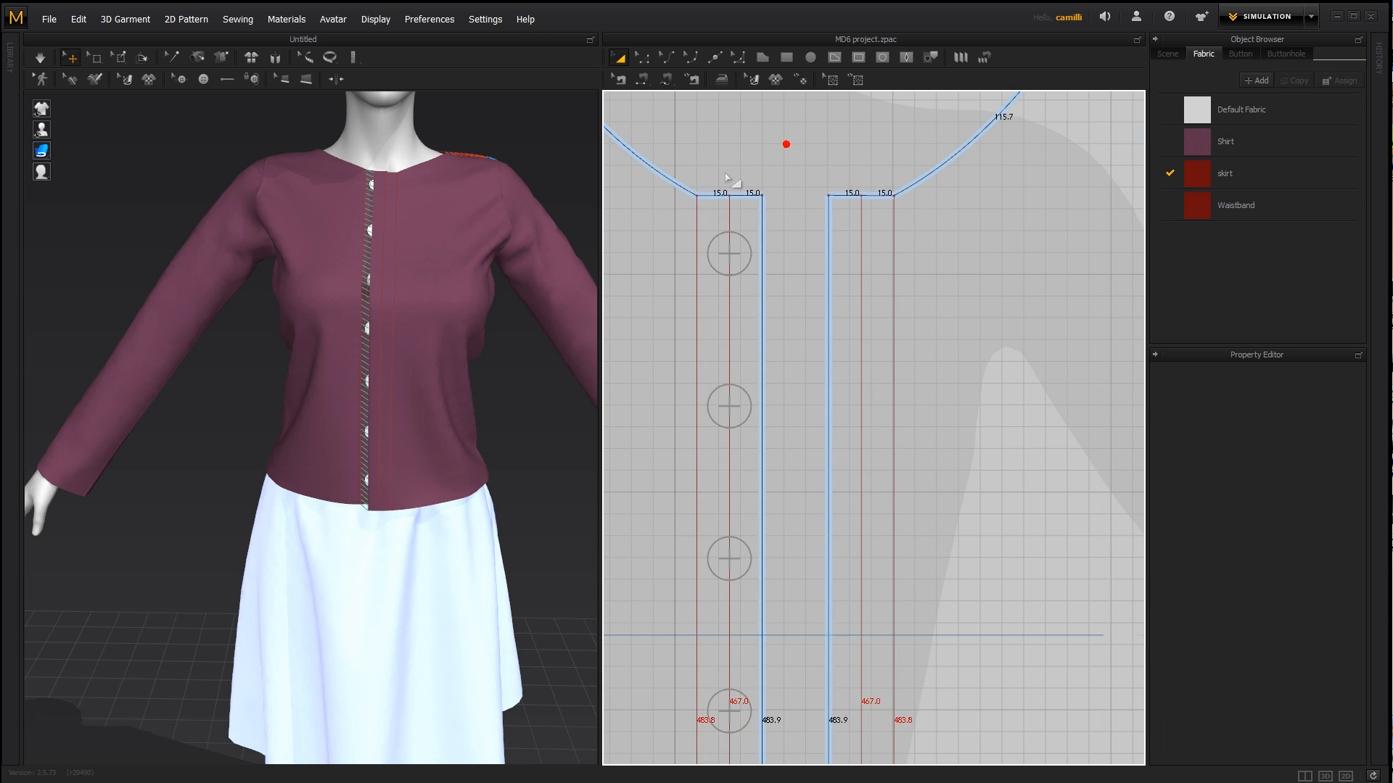
- Place a buttonhole on the opposite front's middle line, level with the first button, with the patterns shown transparently
click(224, 80)
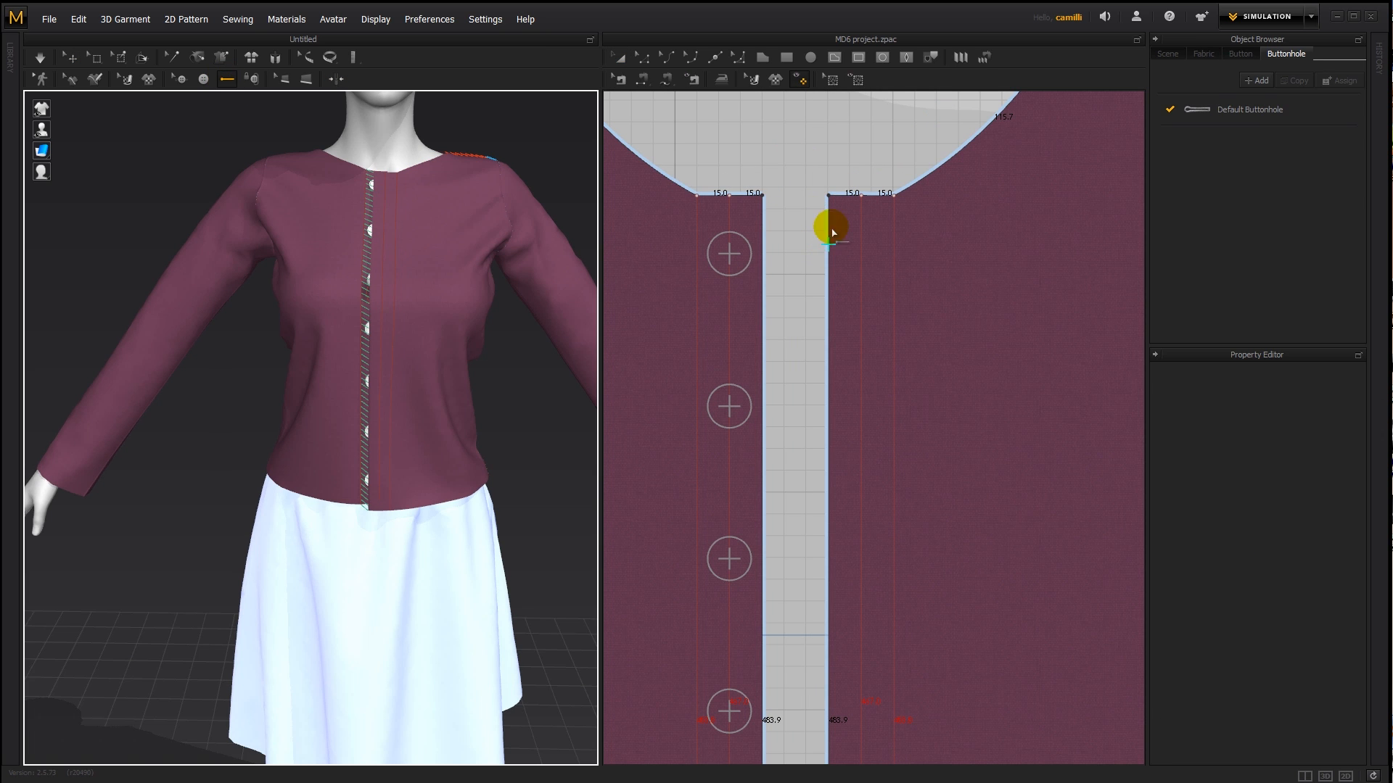
click(800, 80)
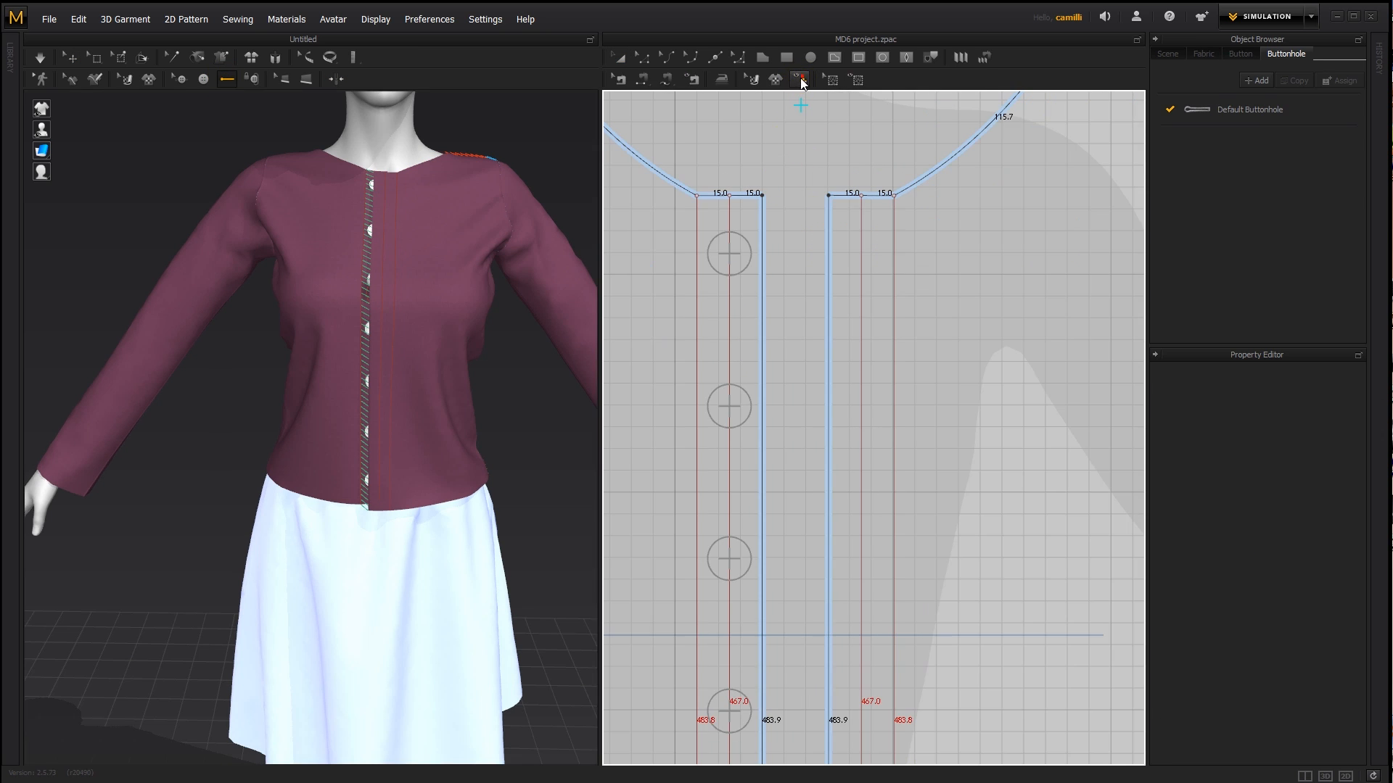
click(863, 253)
mouse_move(467, 221)
right_down()
mouse_move(478, 250)
mouse_move(459, 225)
right_up()
scroll(451, 268, up, 4)
middle_drag(444, 294, 413, 480)
scroll(390, 399, up, 4)
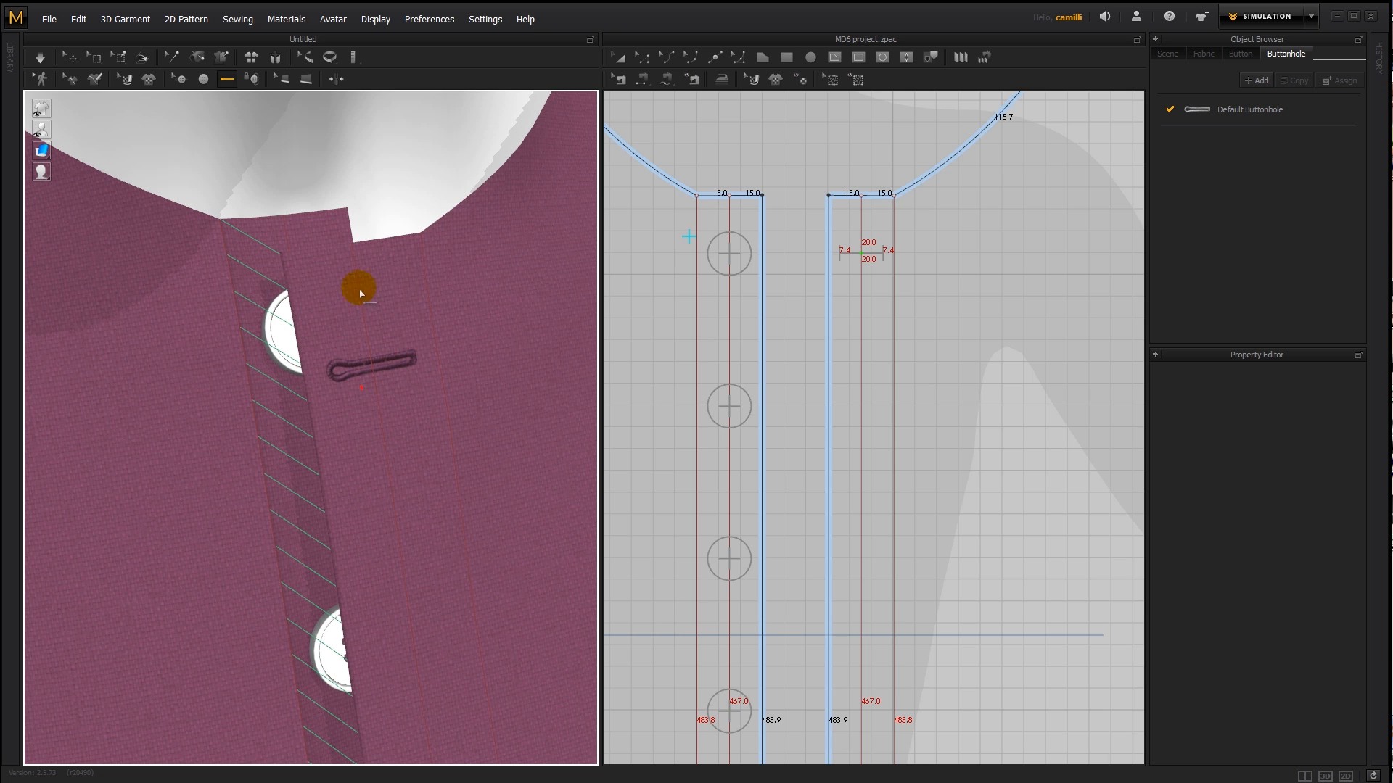
- Change the Default Buttonhole style to a 23 mm size and a light grey colour
click(1264, 107)
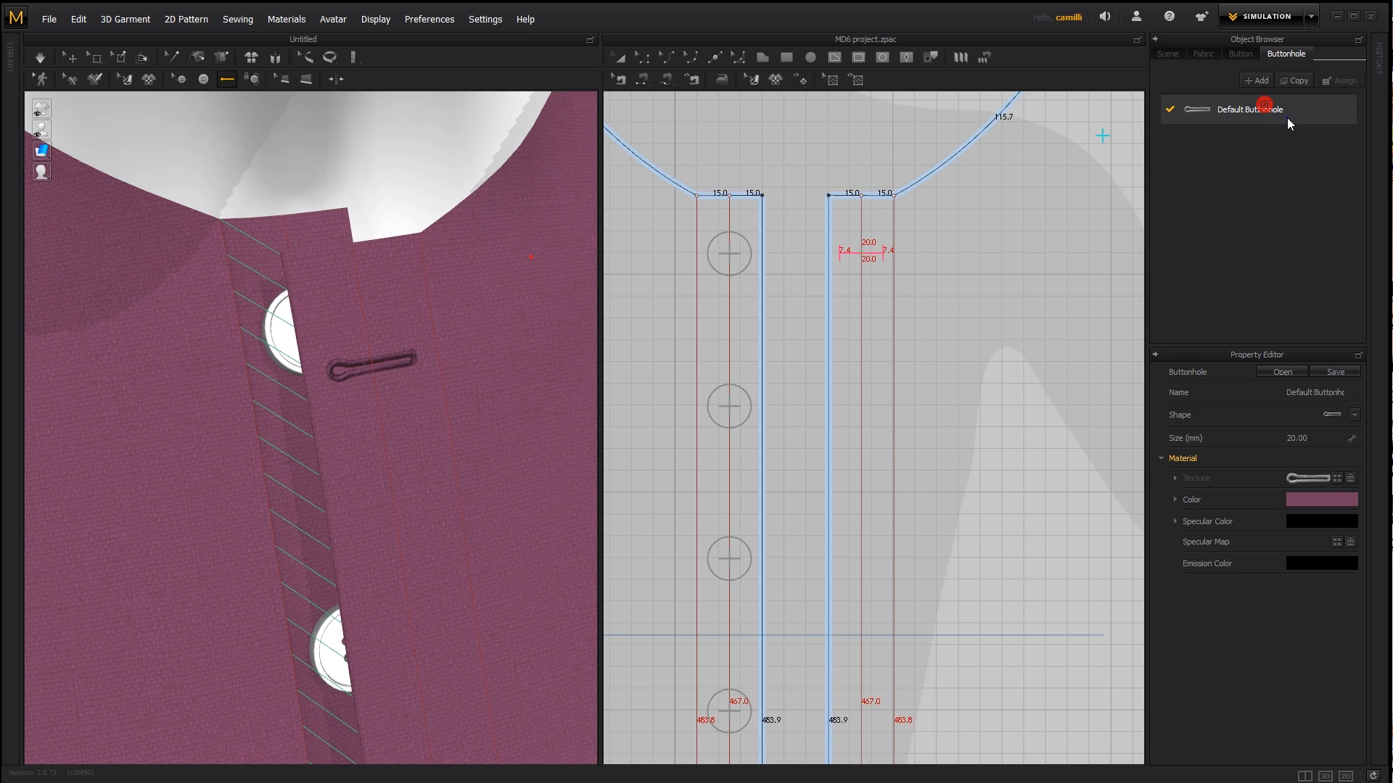
right_click(1286, 117)
click(1312, 168)
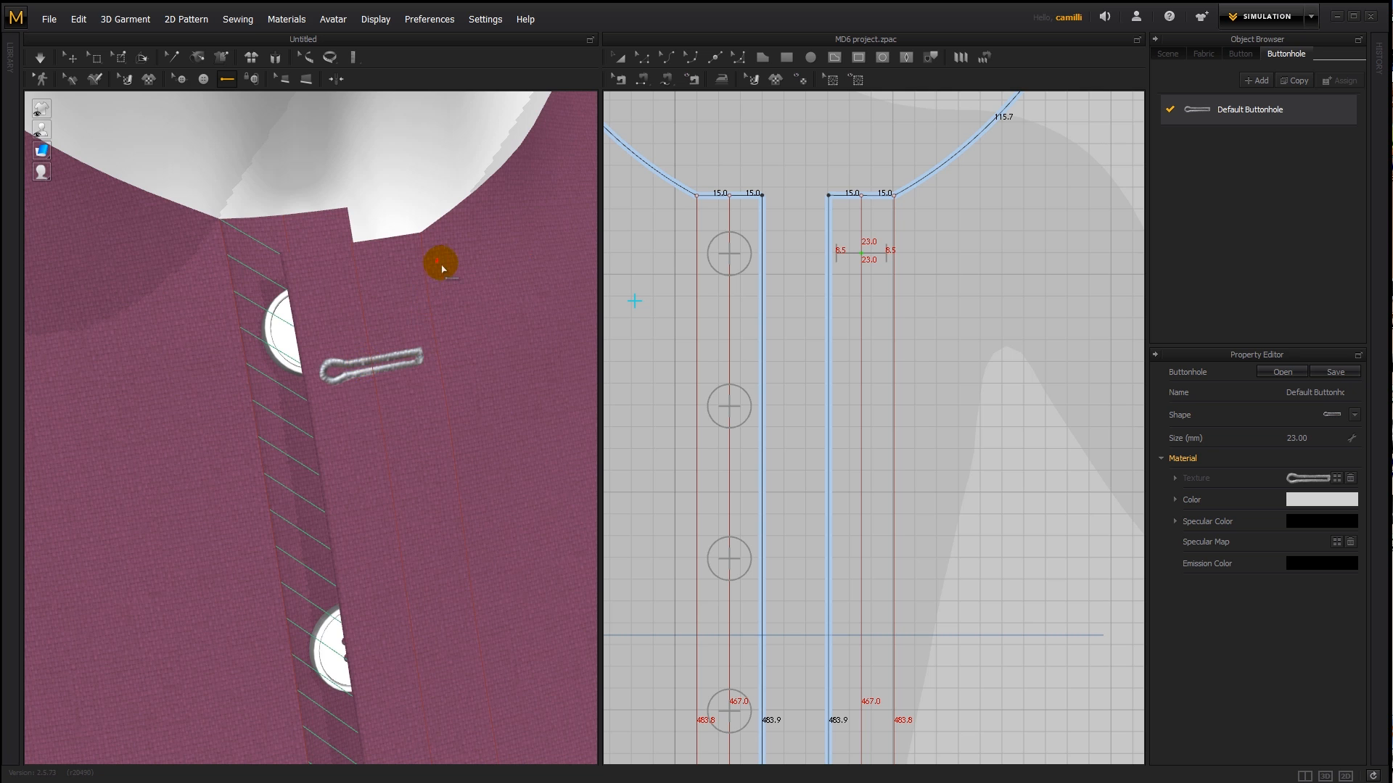
scroll(444, 279, down, 3)
middle_drag(447, 303, 495, 273)
scroll(495, 272, down, 1)
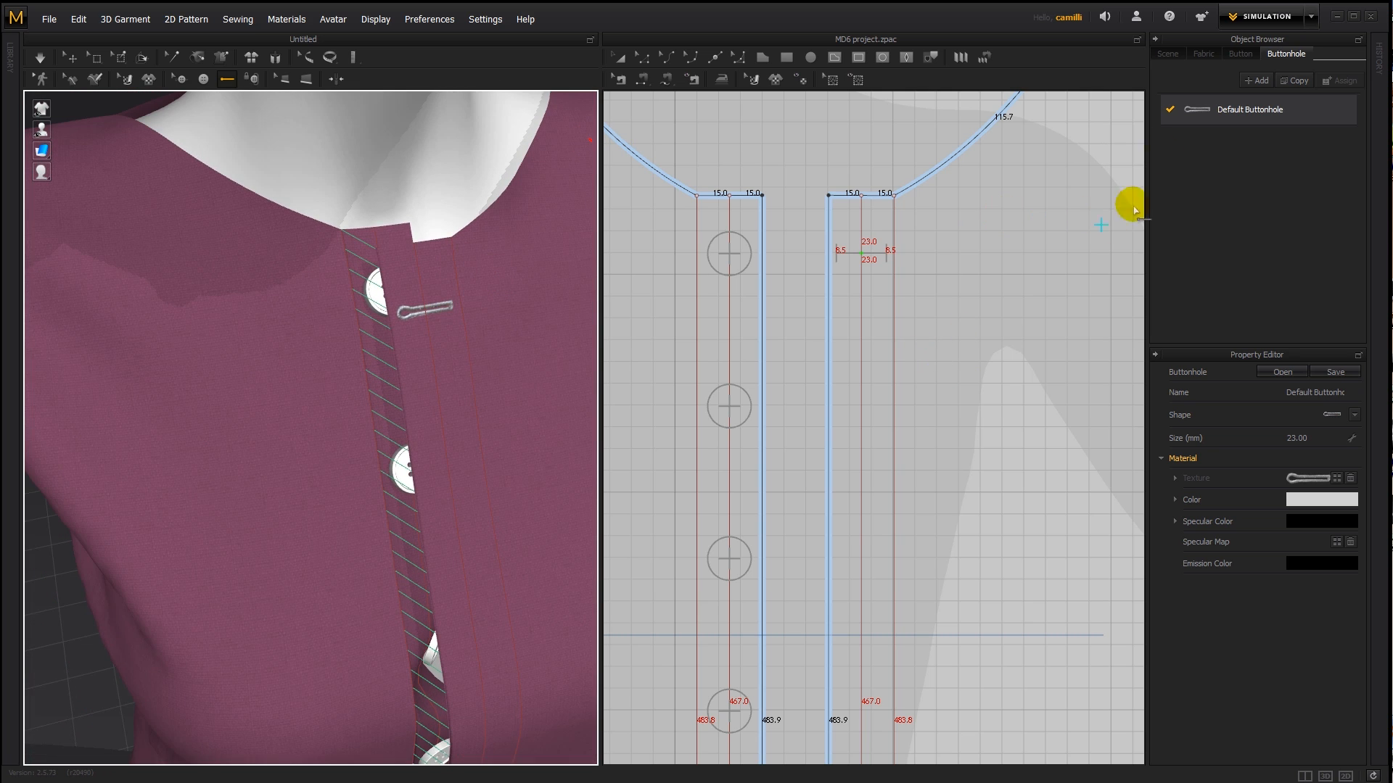
click(1203, 53)
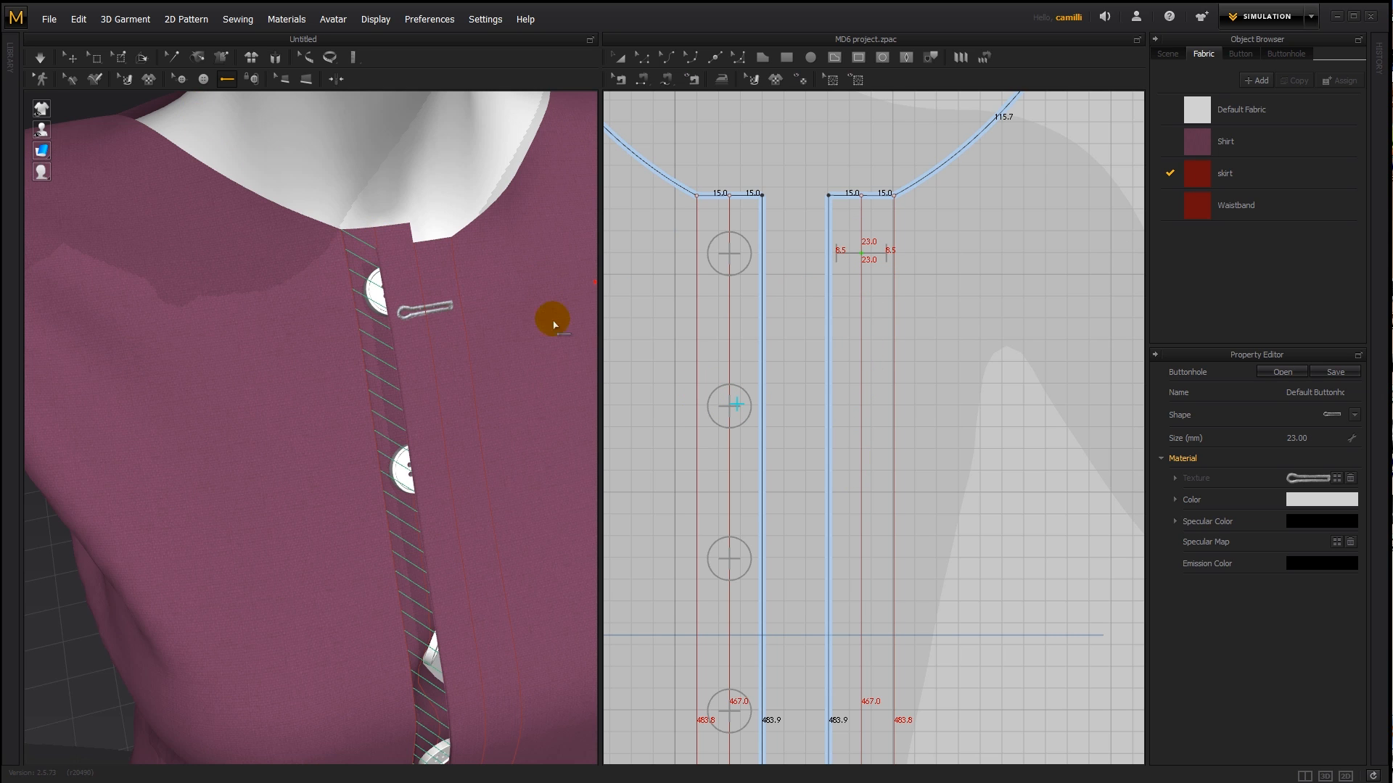
- Copy the topmost buttonhole on the opposite front piece
click(180, 80)
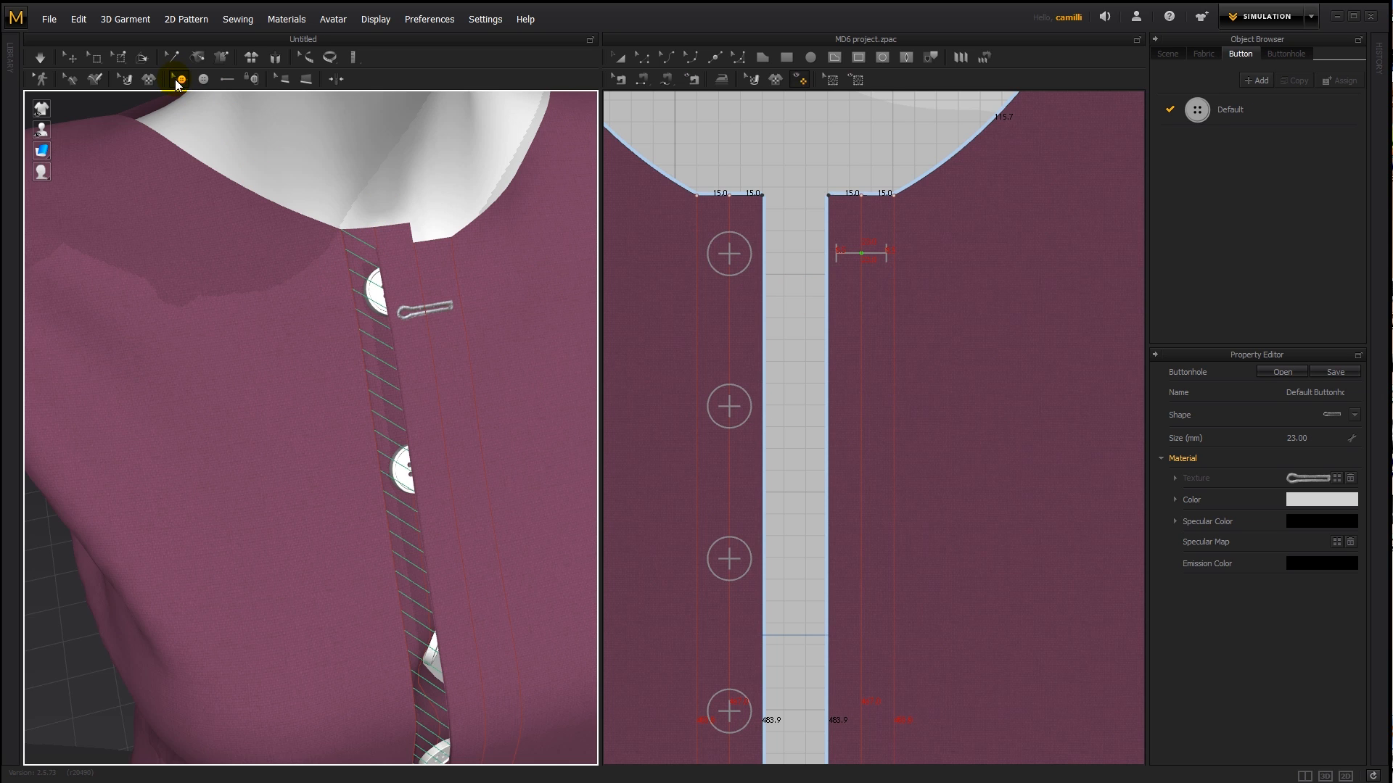
click(851, 263)
click(856, 253)
scroll(871, 290, down, 3)
right_click(861, 256)
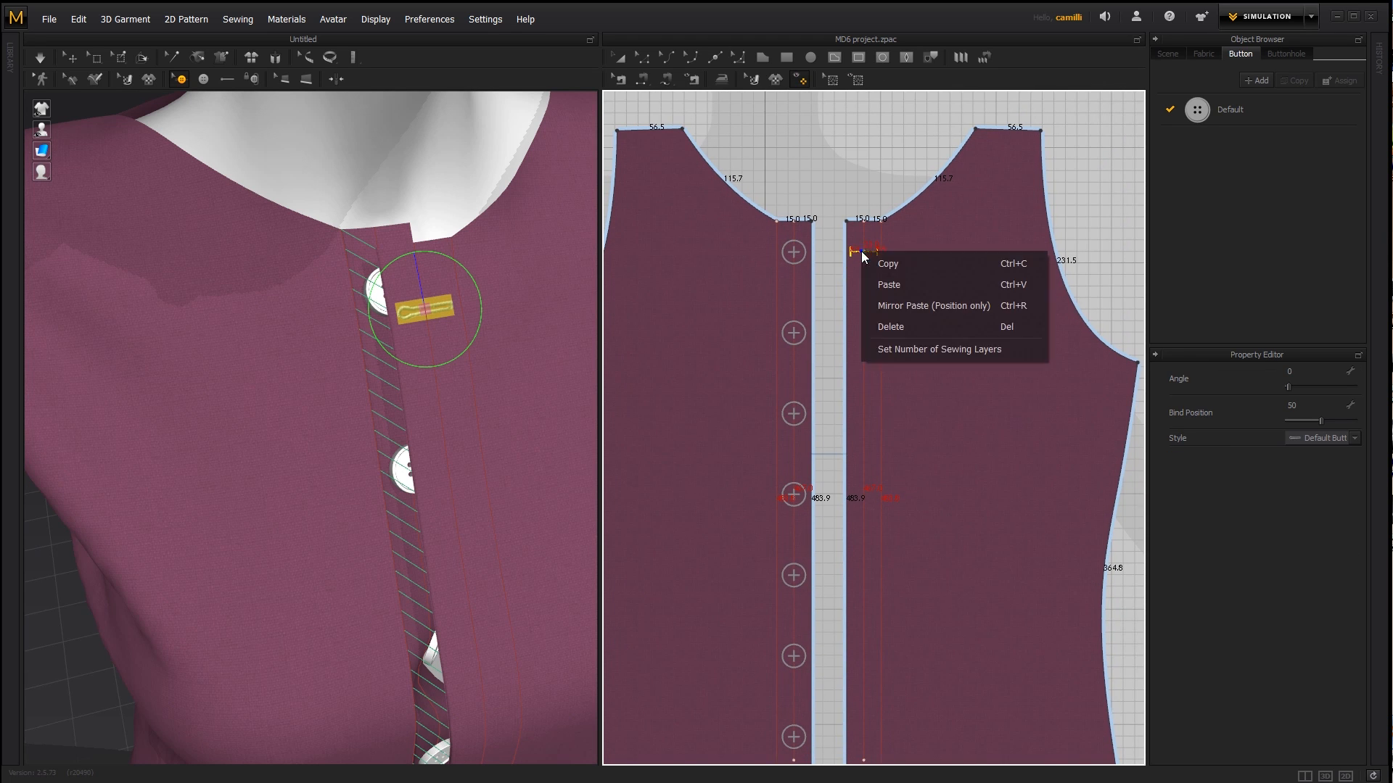
click(879, 262)
middle_drag(863, 318, 877, 261)
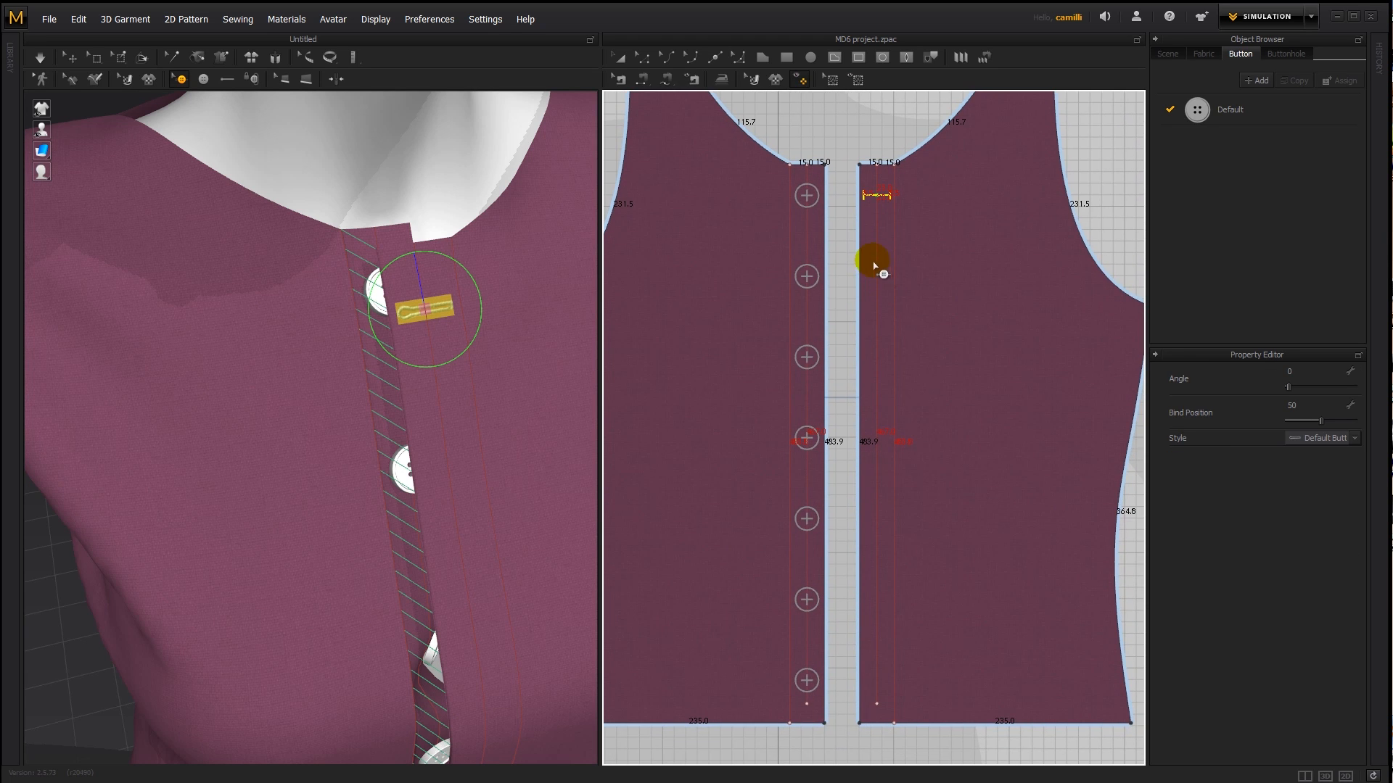
- Paste six copies of the buttonhole down the middle line at a 70 mm interval, level with the remaining buttons
right_click(876, 282)
click(881, 286)
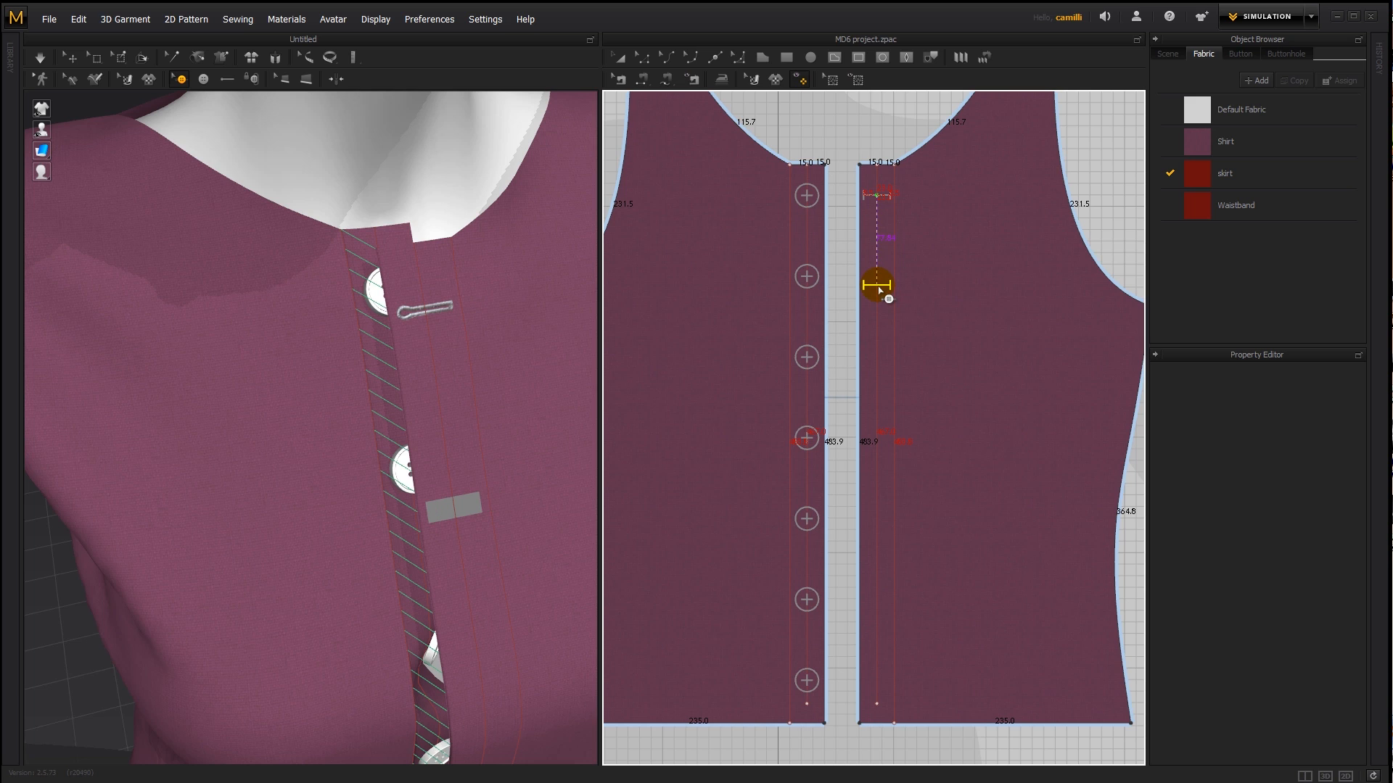
click(880, 291)
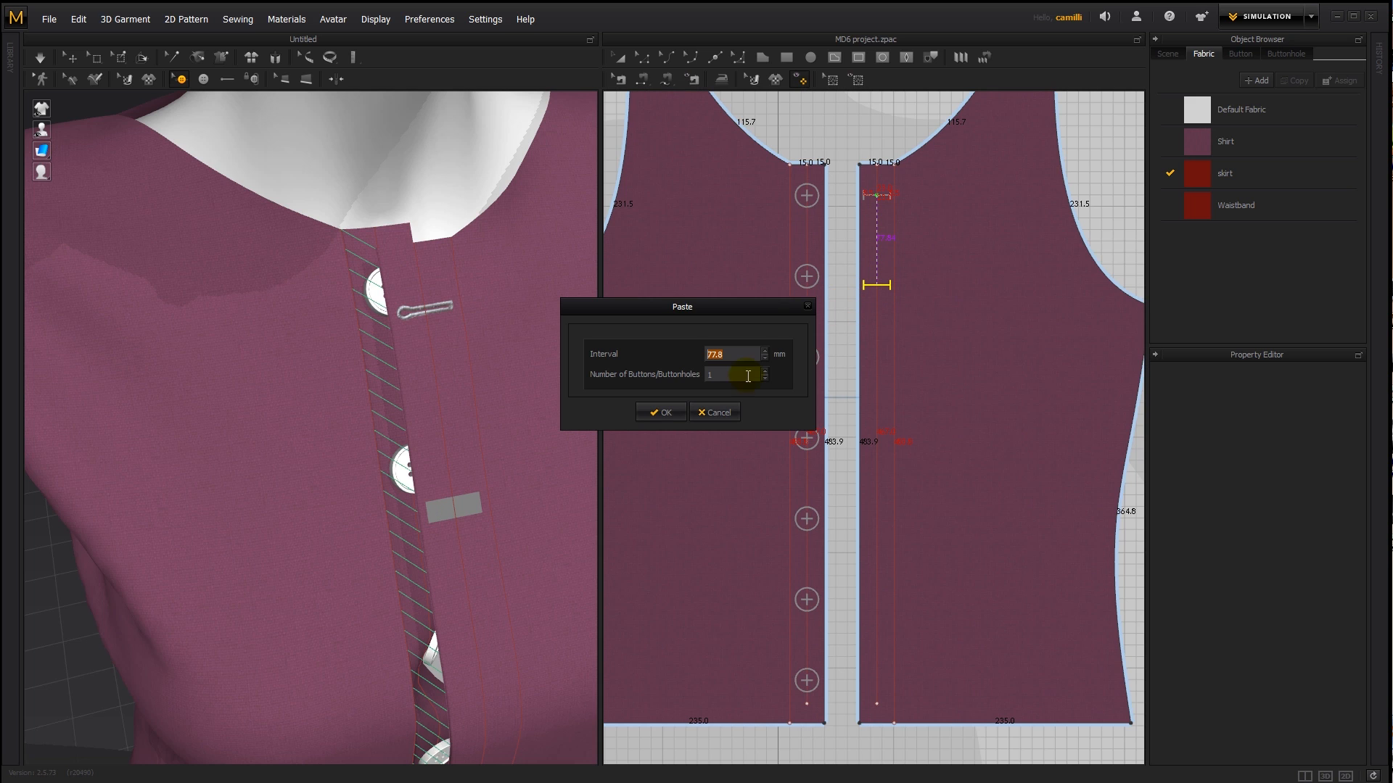
text(67)
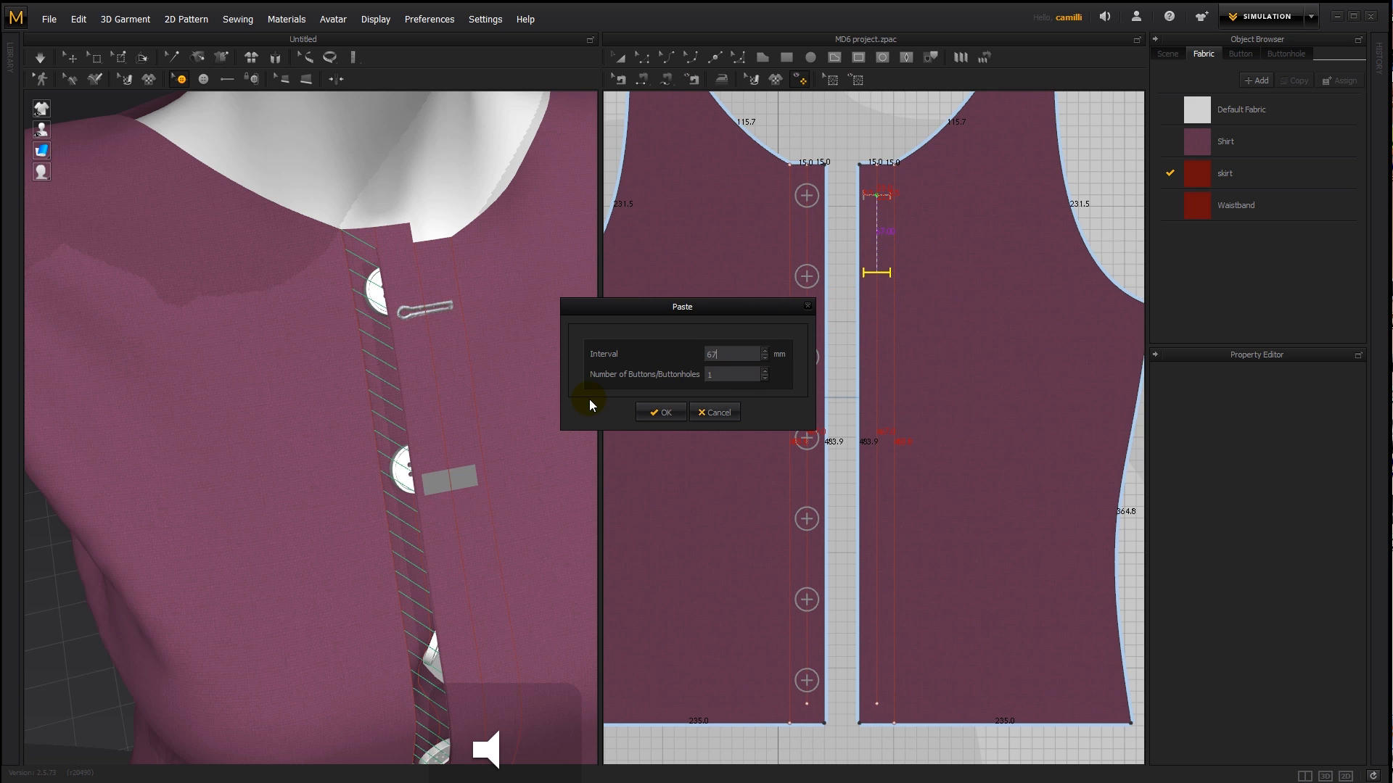
key(BackSpace)
key(BackSpace)
text(70)
key(Tab)
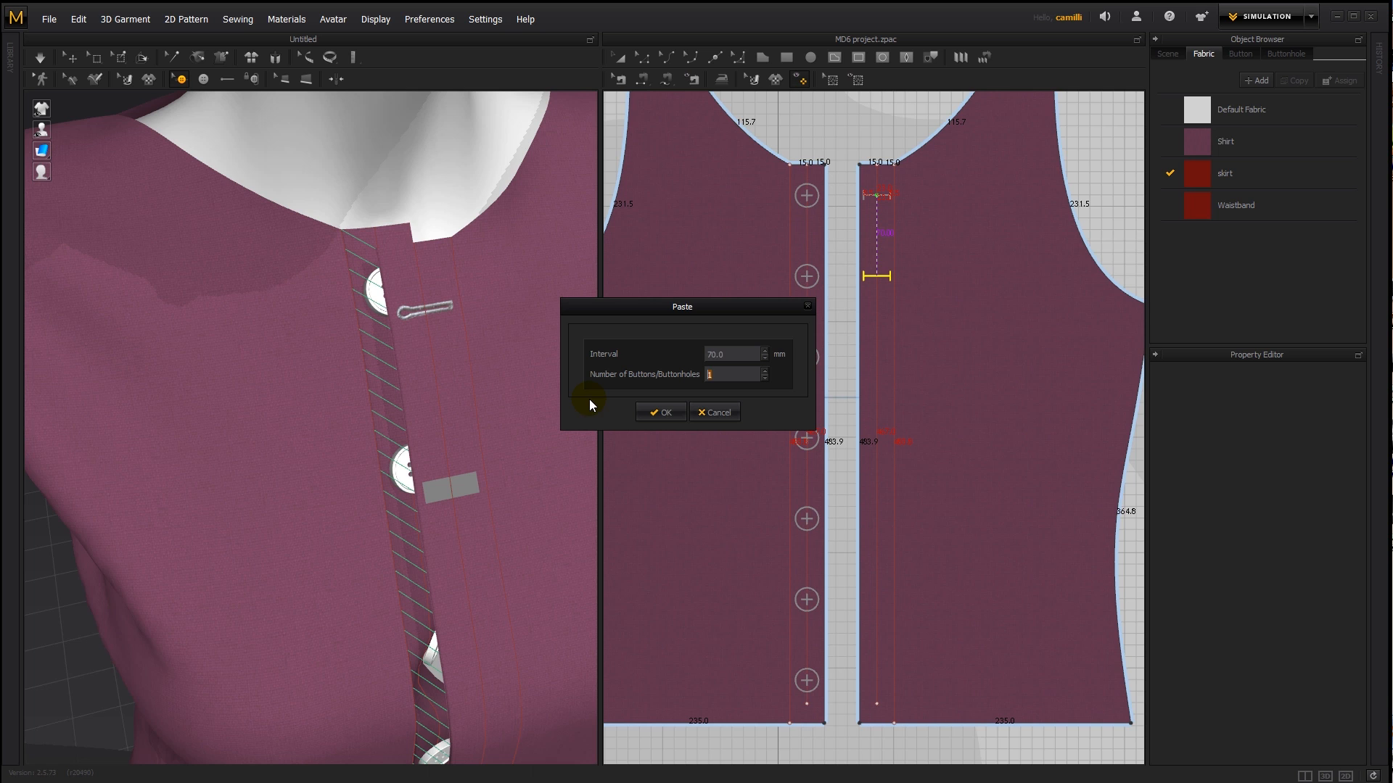
click(764, 370)
click(764, 371)
click(764, 371)
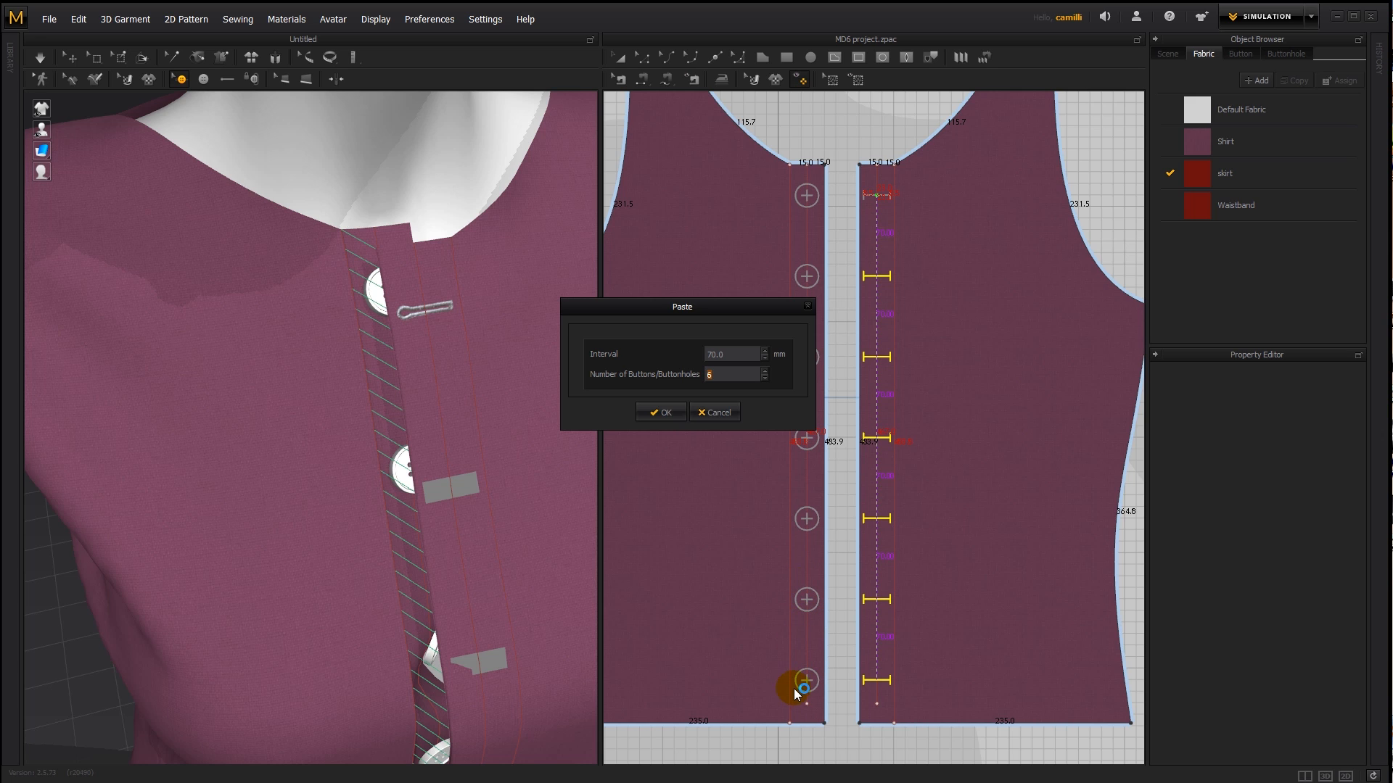
text(6)
key(Down)
click(659, 412)
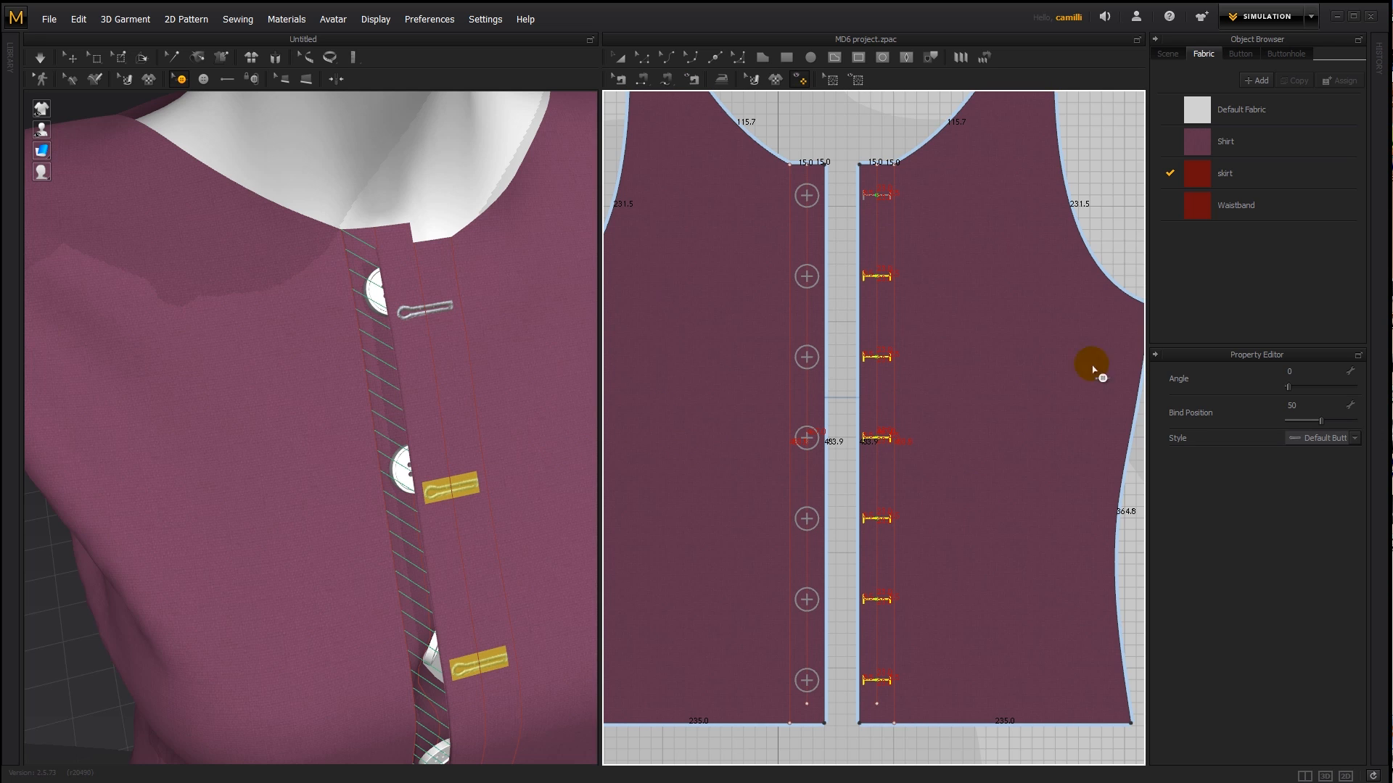
right_drag(899, 243, 875, 214)
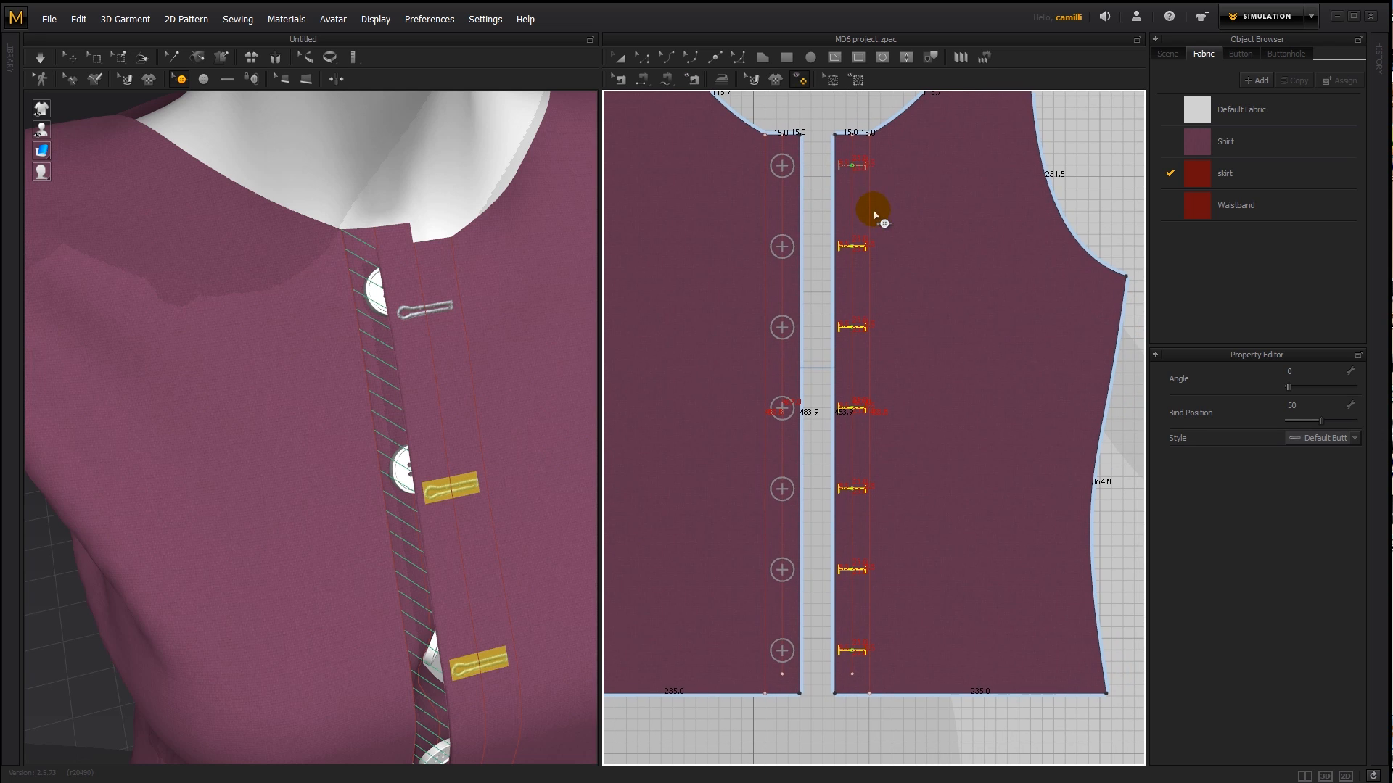
click(864, 168)
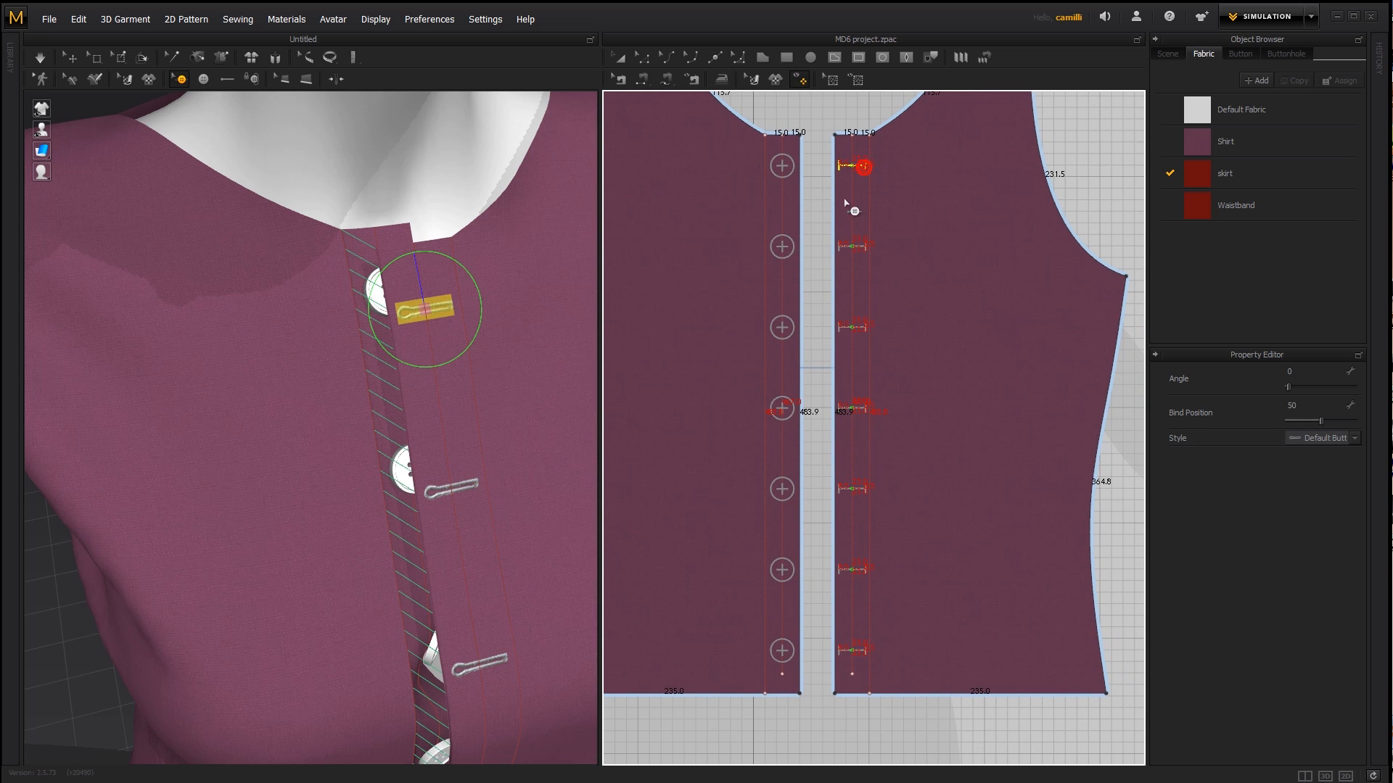
right_click(863, 303)
click(867, 310)
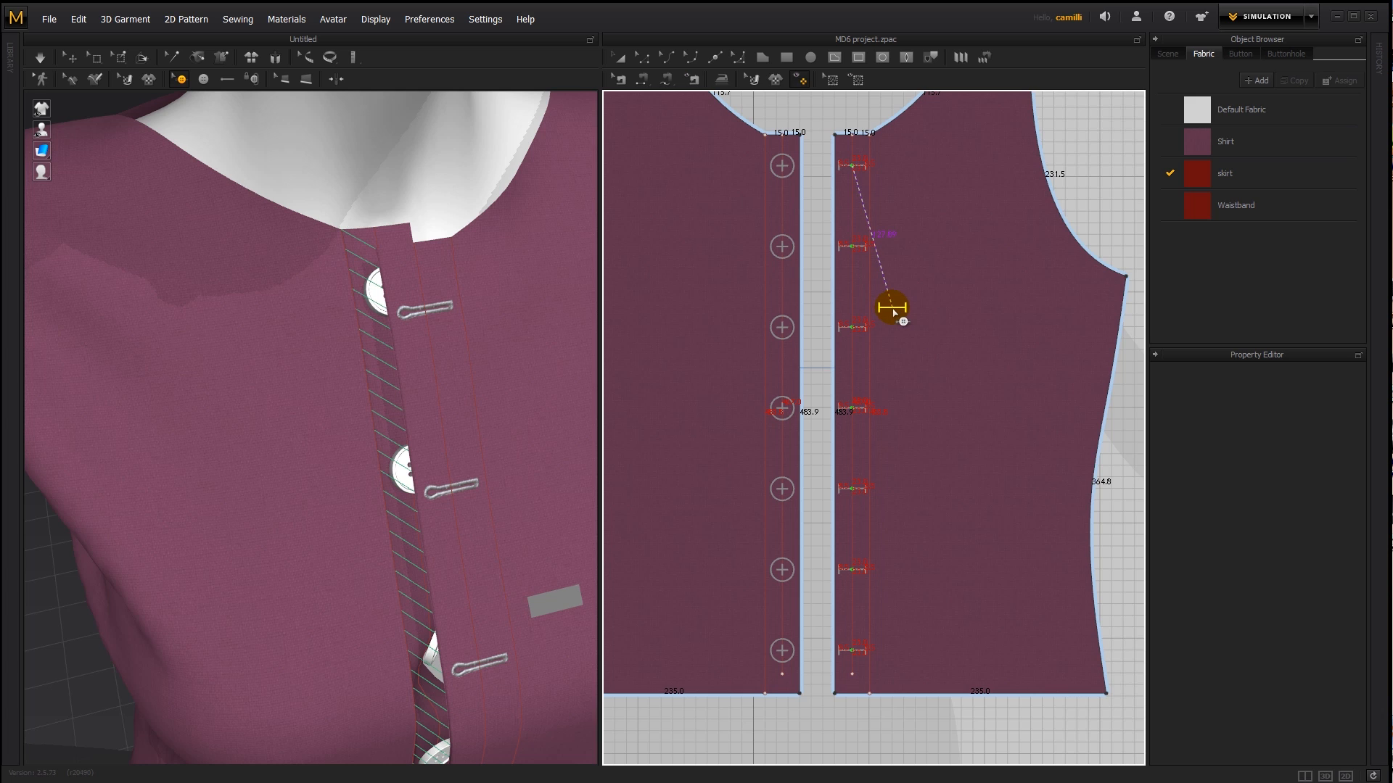
click(893, 310)
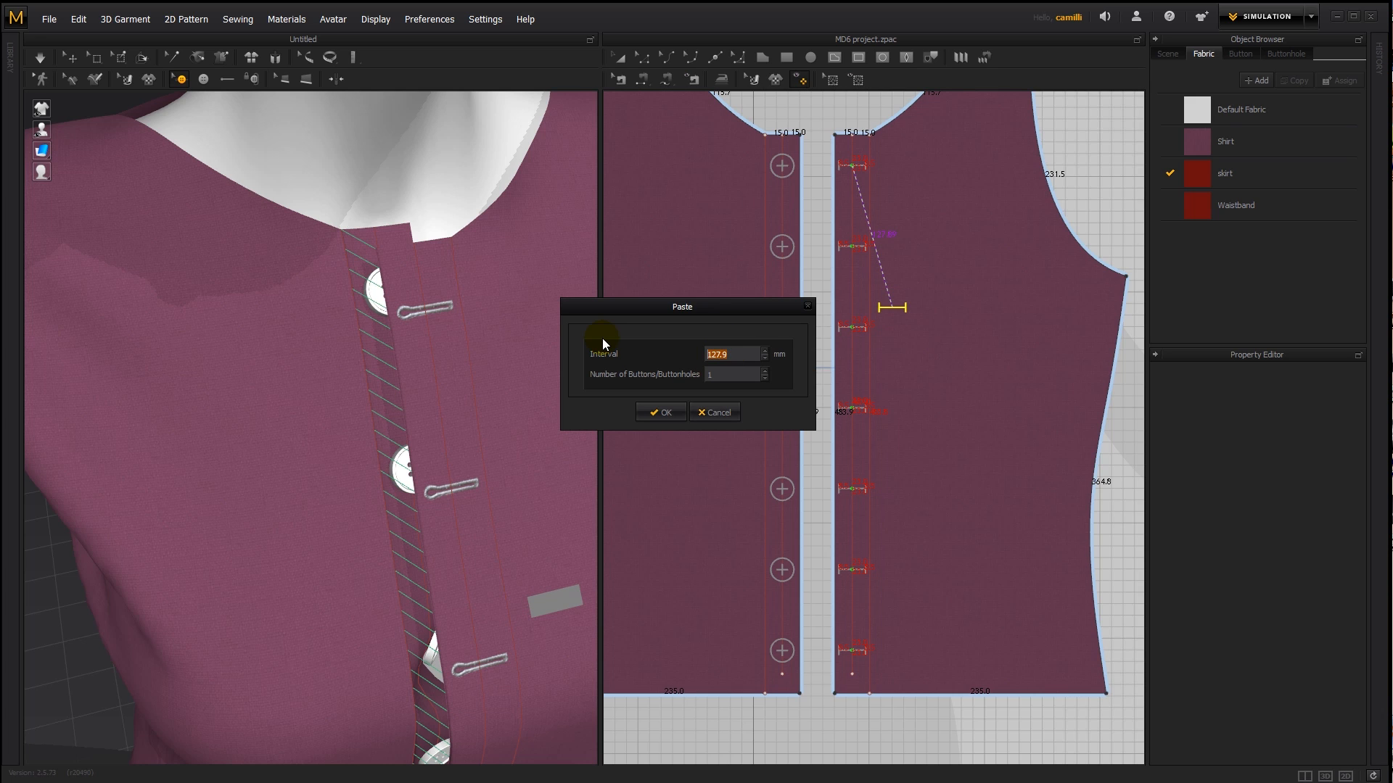
text(70)
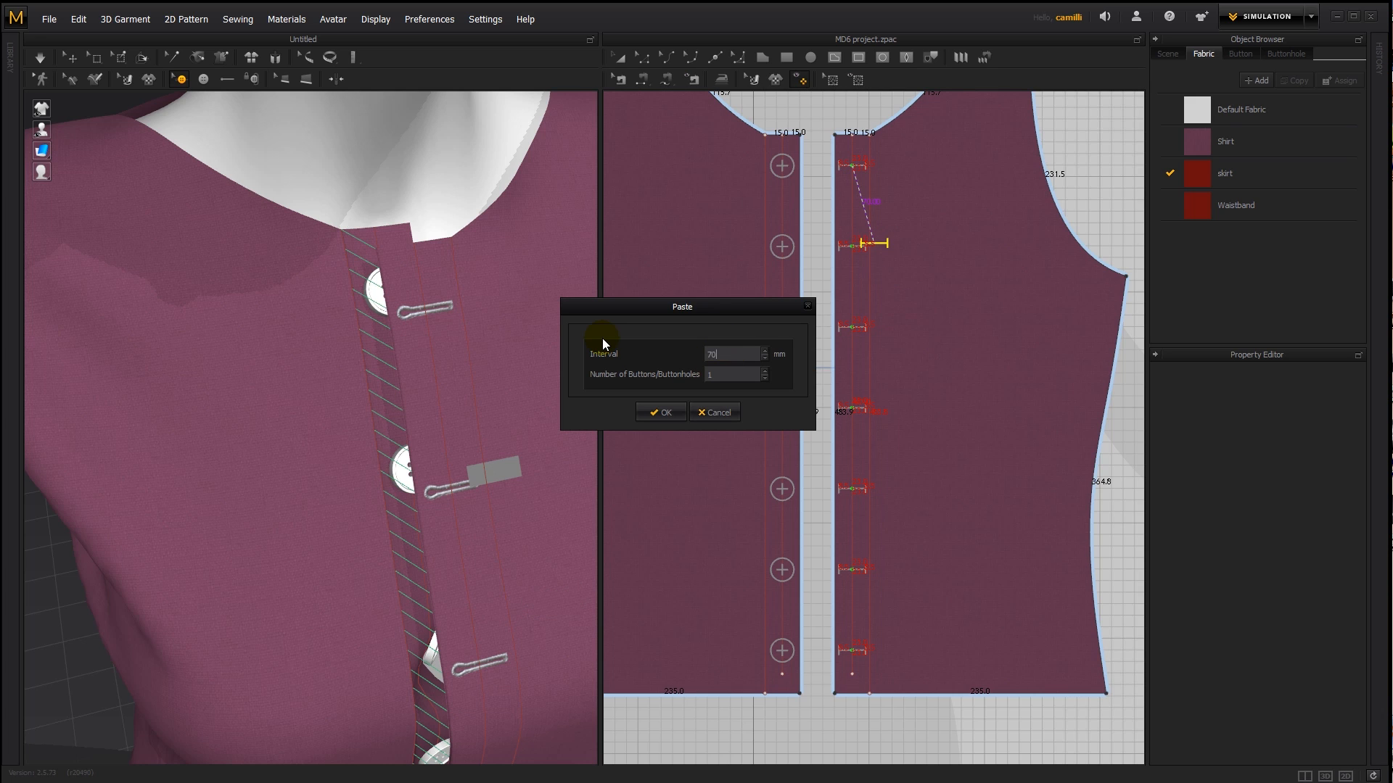
click(764, 372)
click(764, 371)
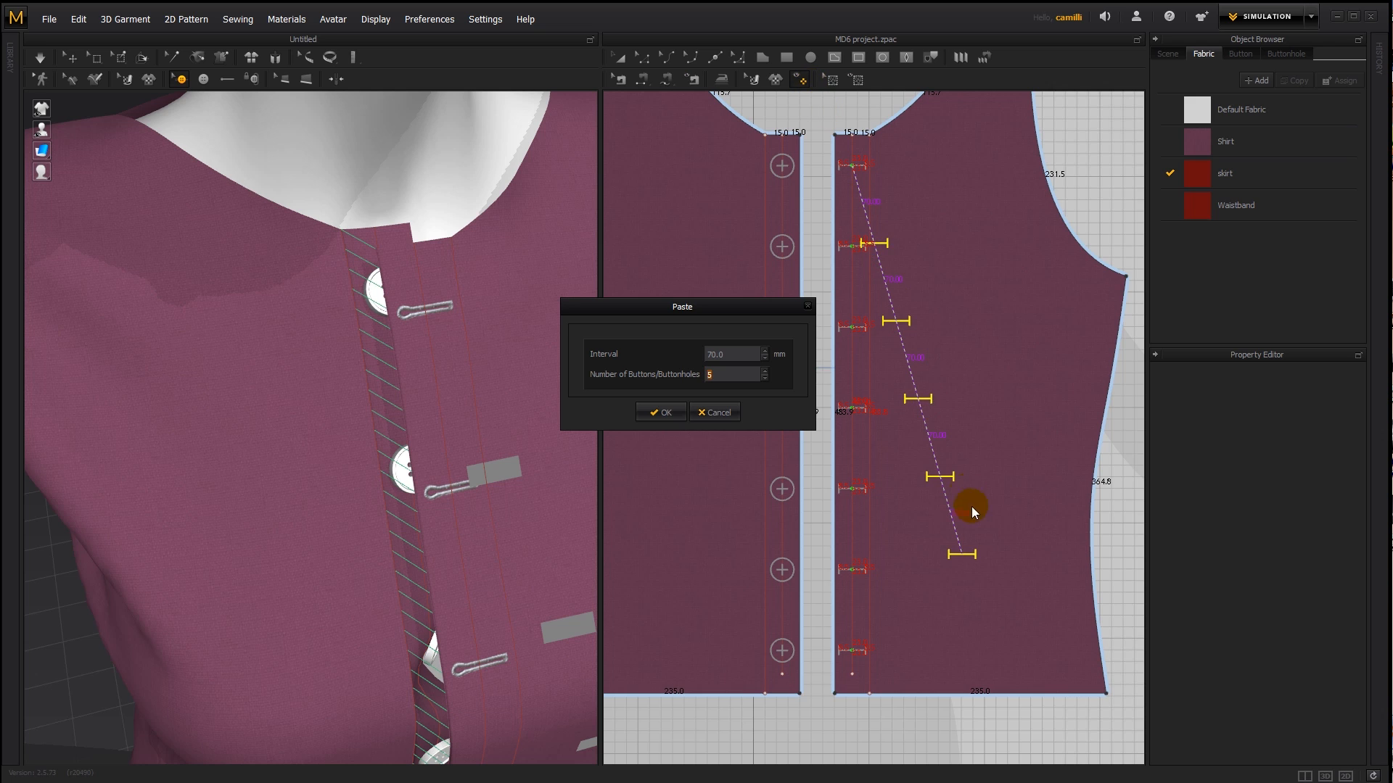
click(715, 413)
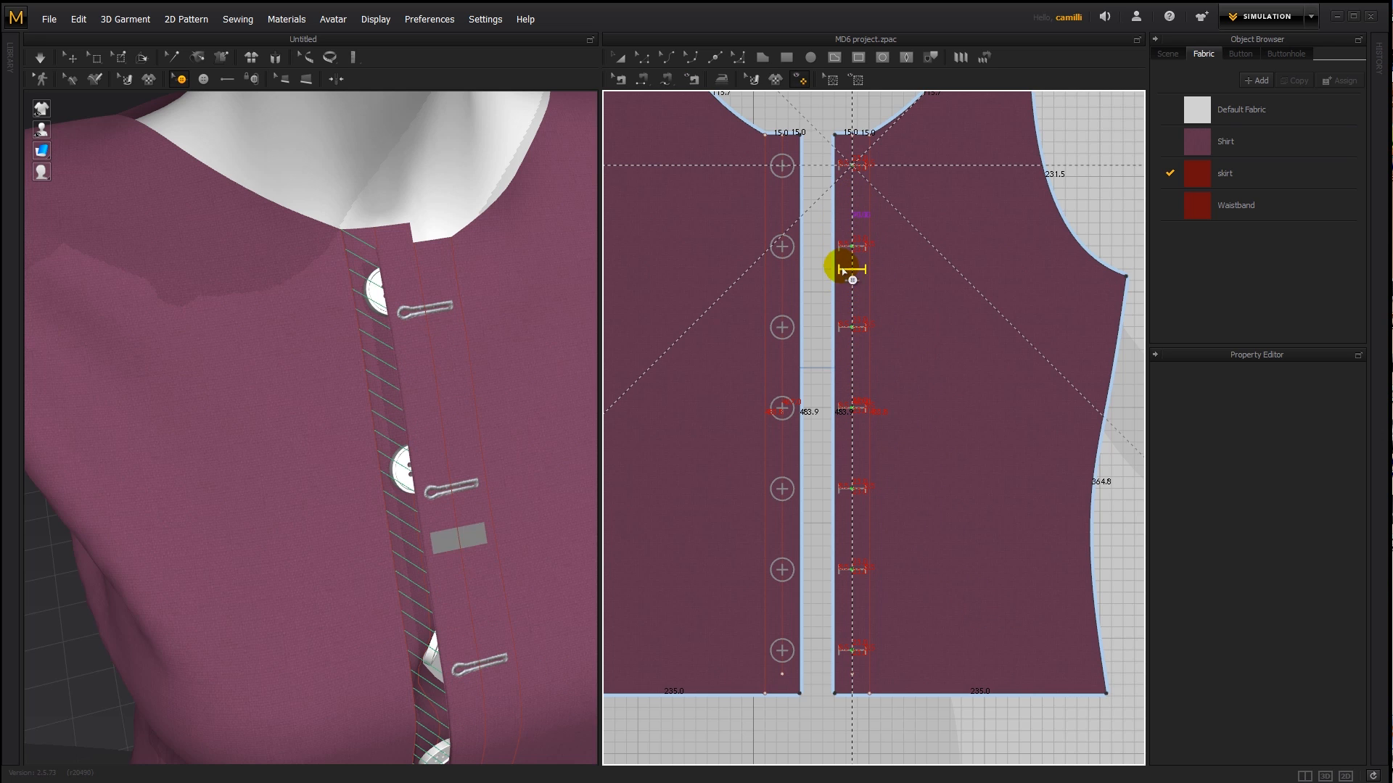
click(851, 202)
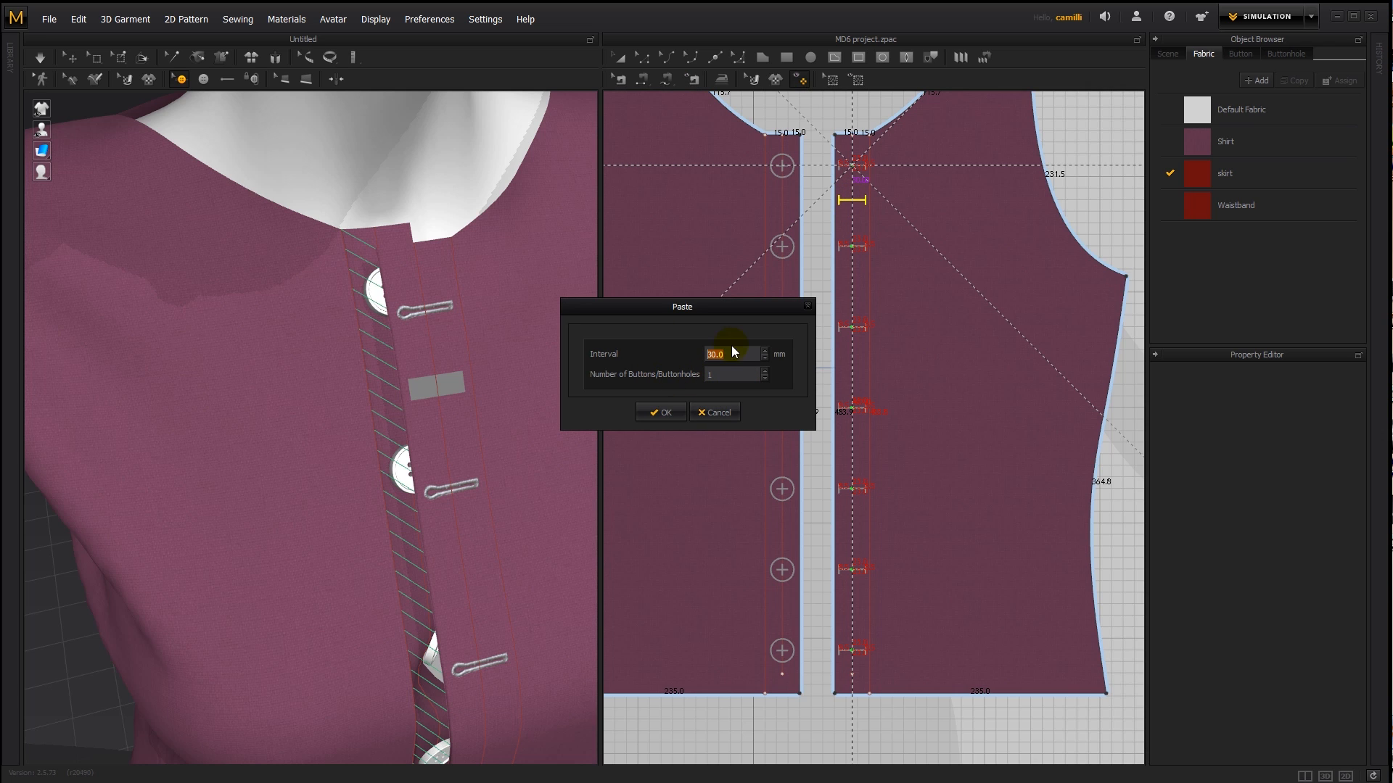
click(715, 412)
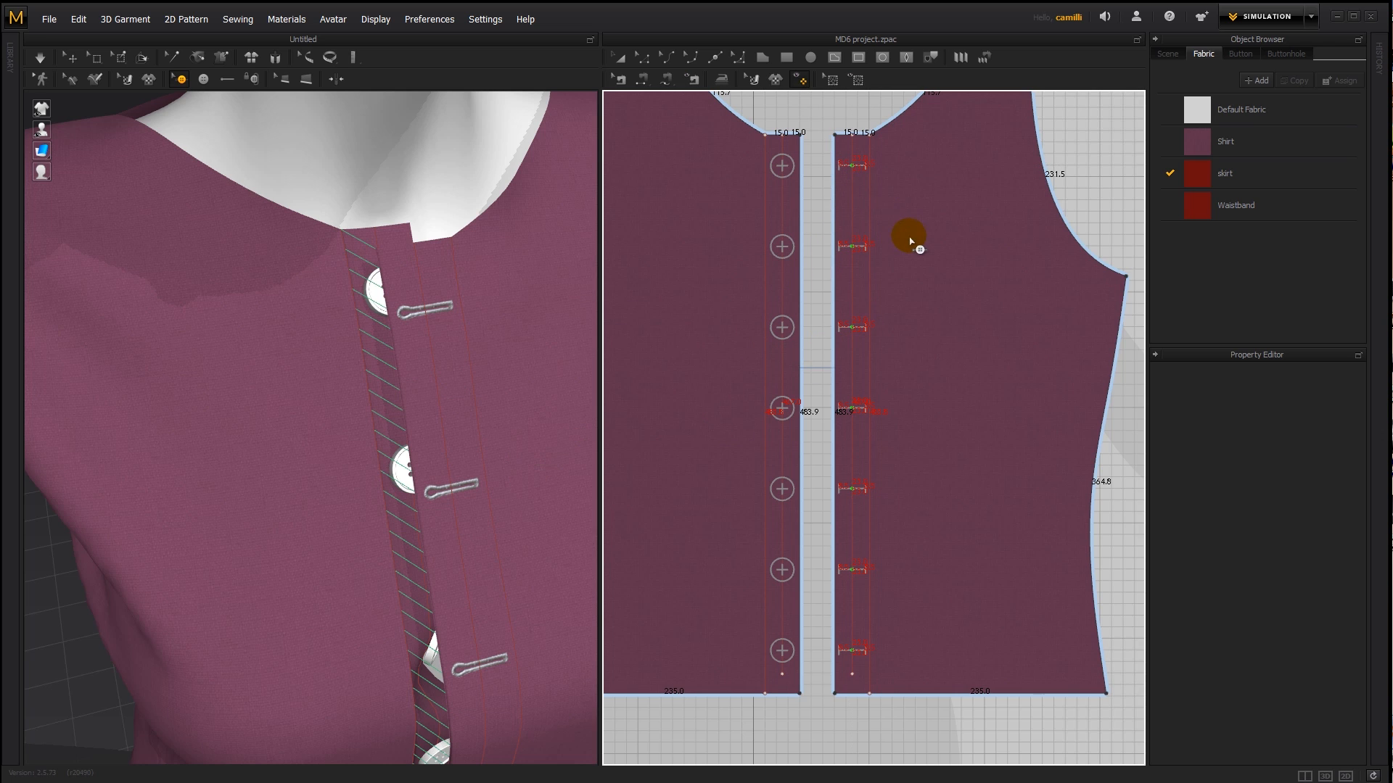
- Hide the line lengths in the 2D pattern view and delete the middle internal line running through the buttonholes
middle_drag(833, 122, 847, 163)
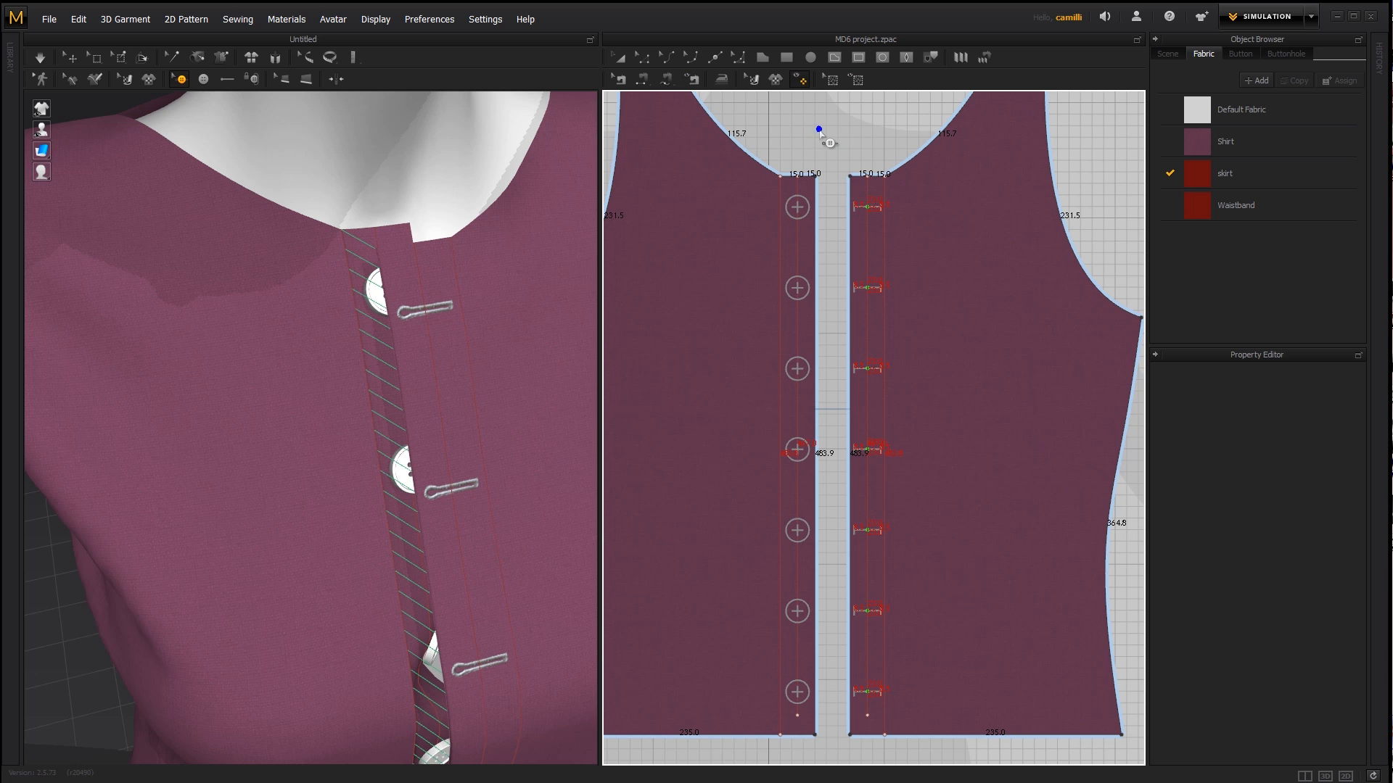
key(a)
right_click(736, 193)
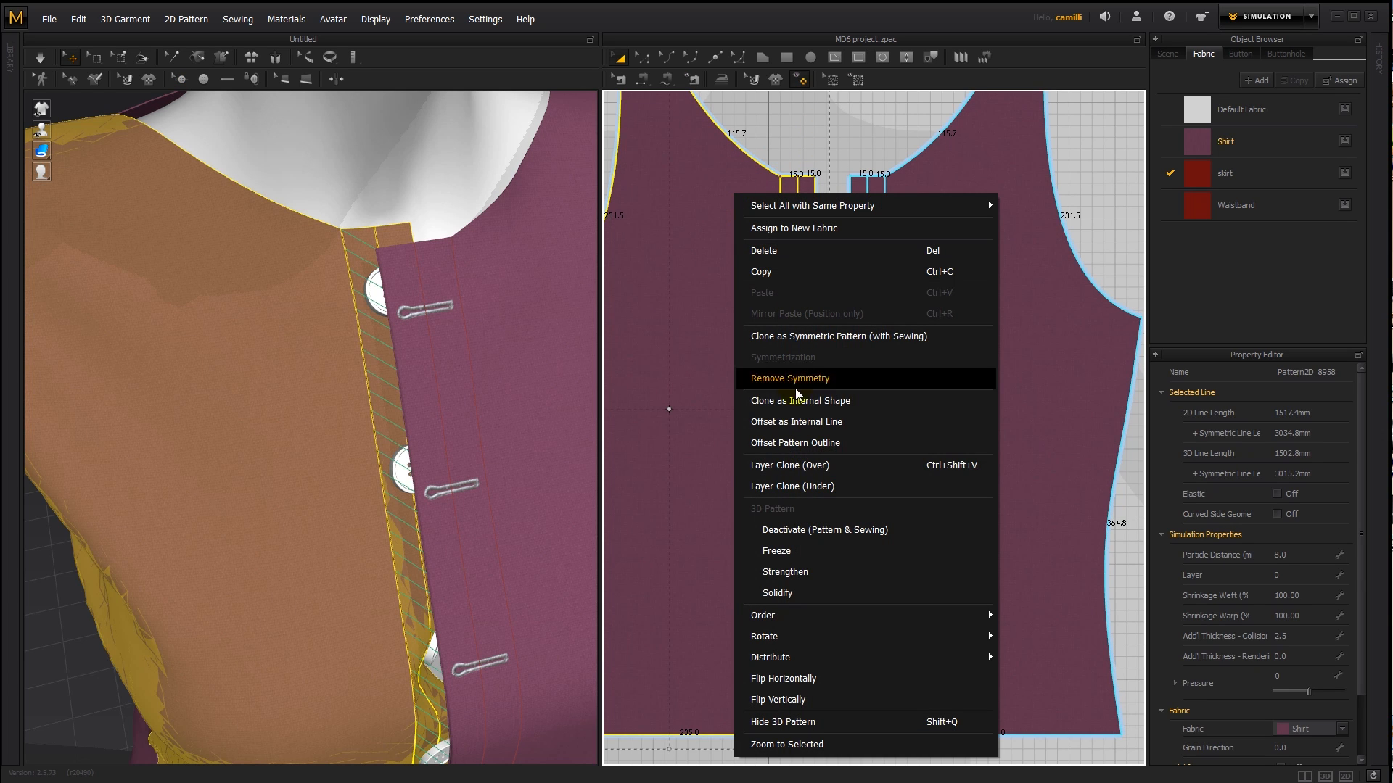
right_click(839, 134)
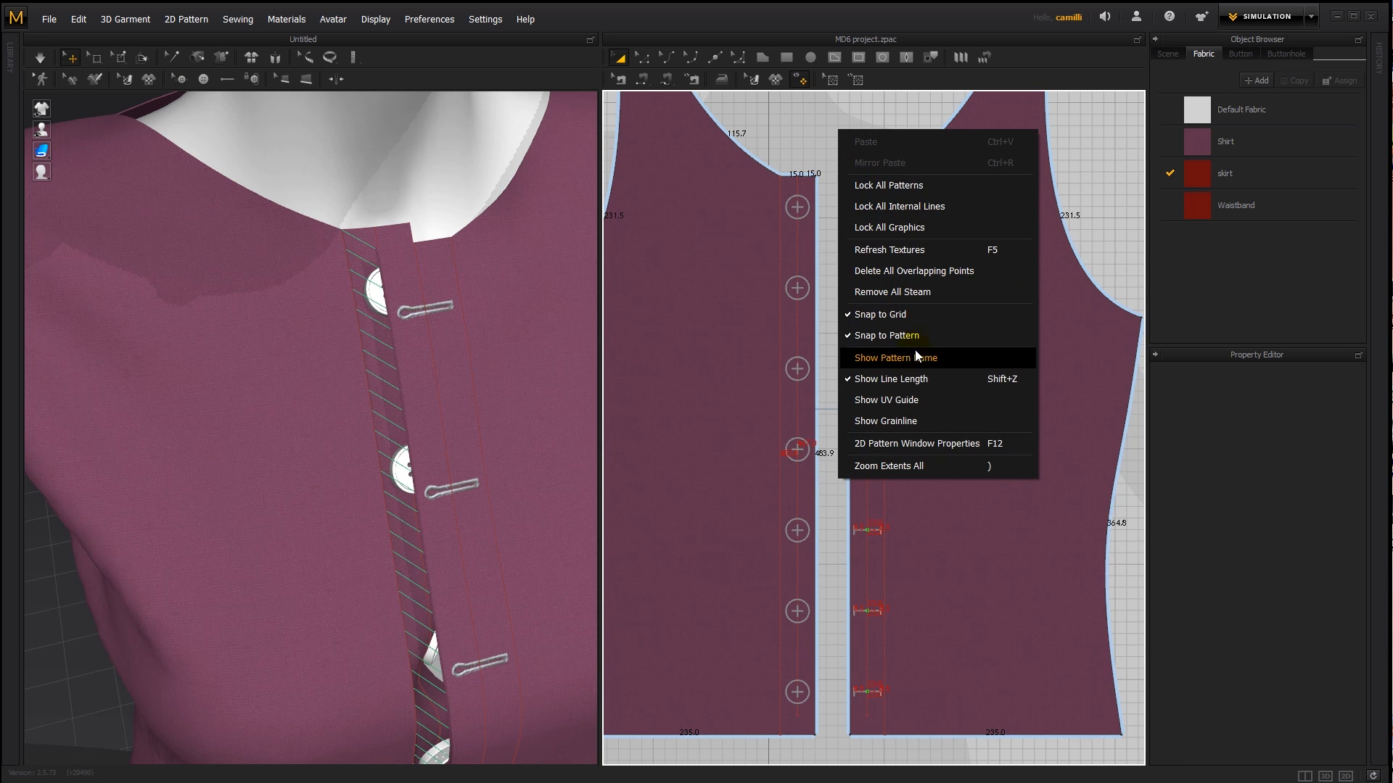
click(914, 380)
click(855, 111)
click(870, 217)
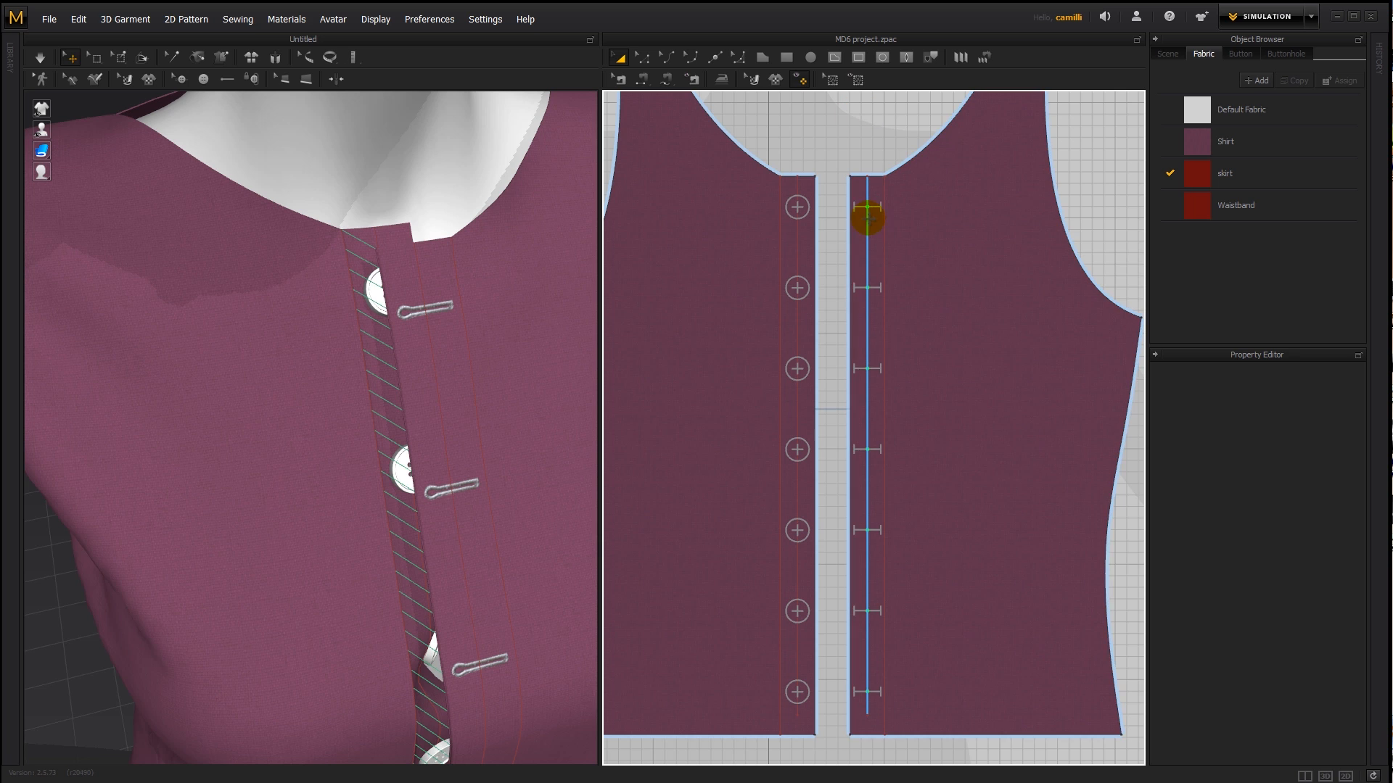
key(Delete)
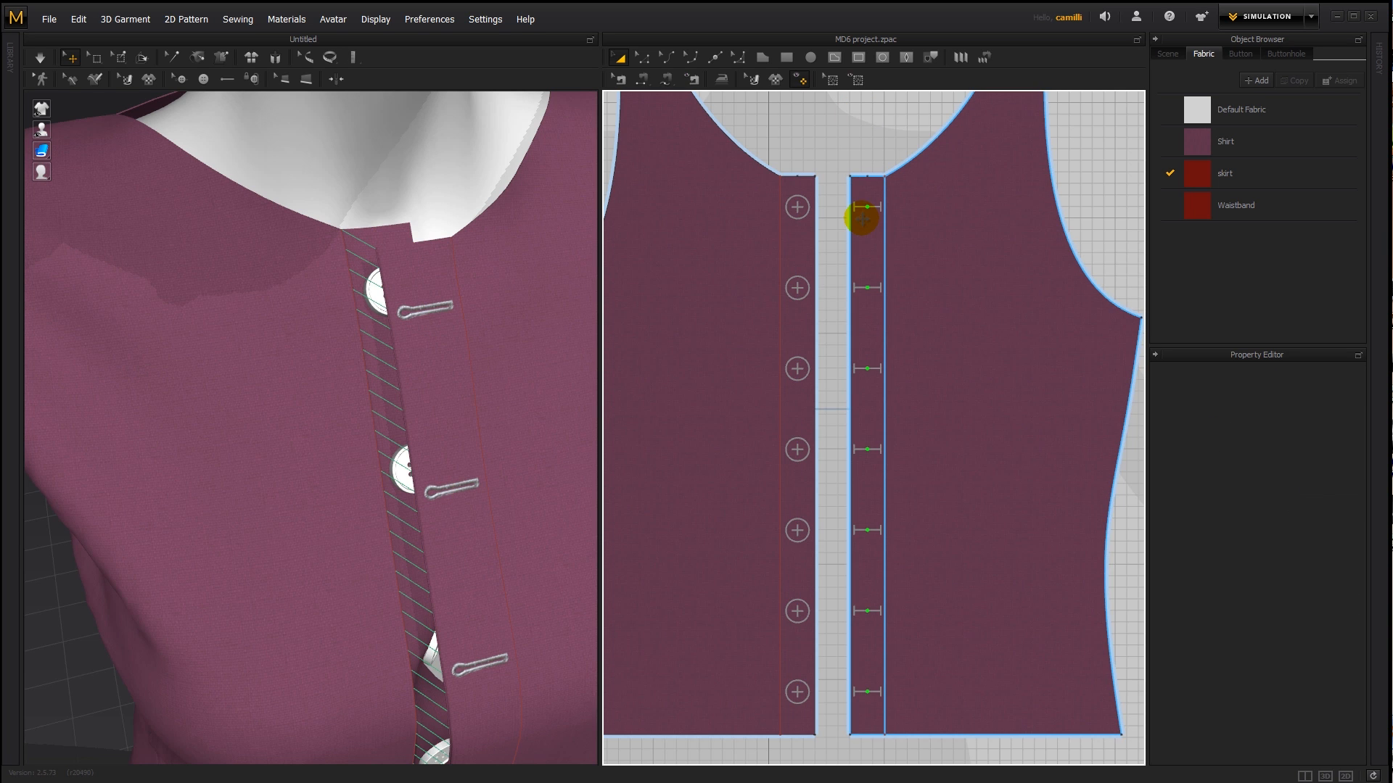
- Try simulating the shirt with its front pieces sewn together and undo the drape
click(809, 164)
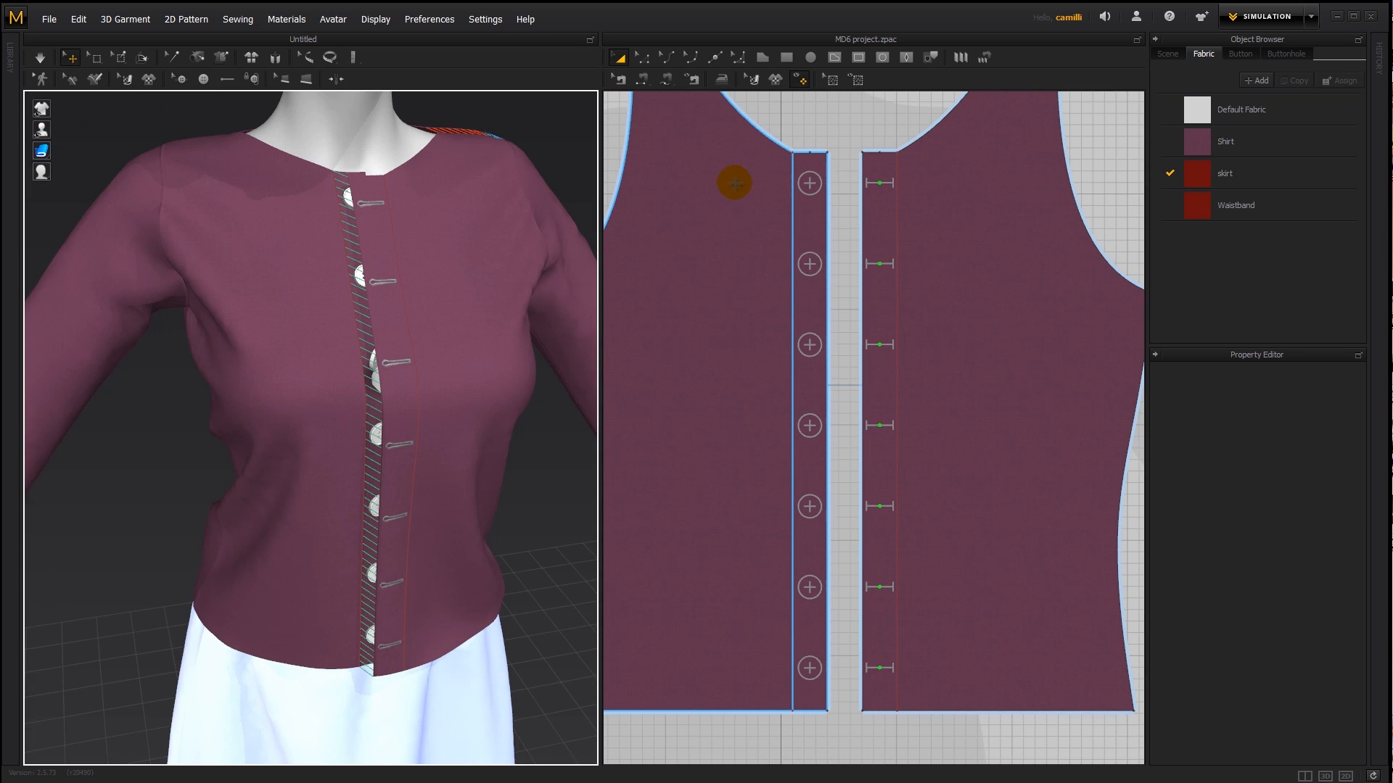
right_click(722, 185)
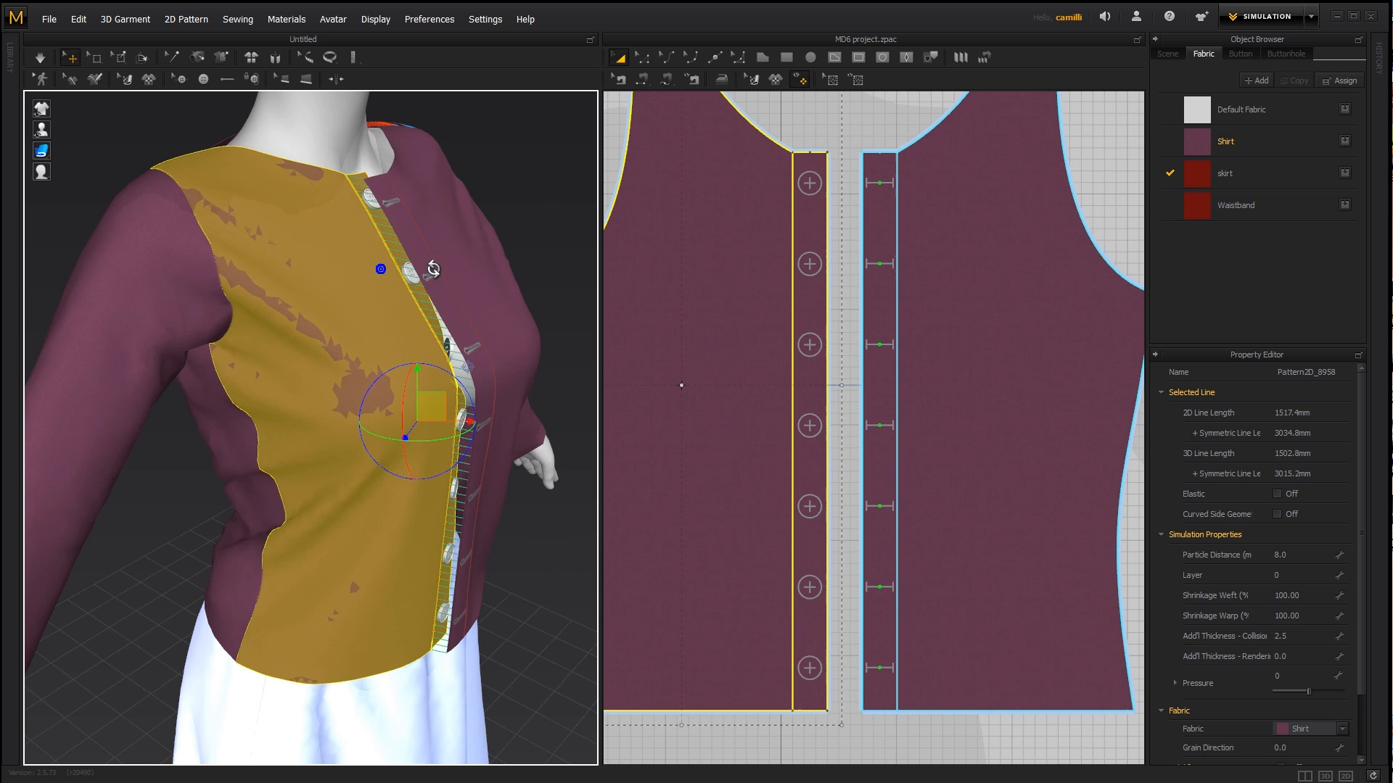
click(533, 189)
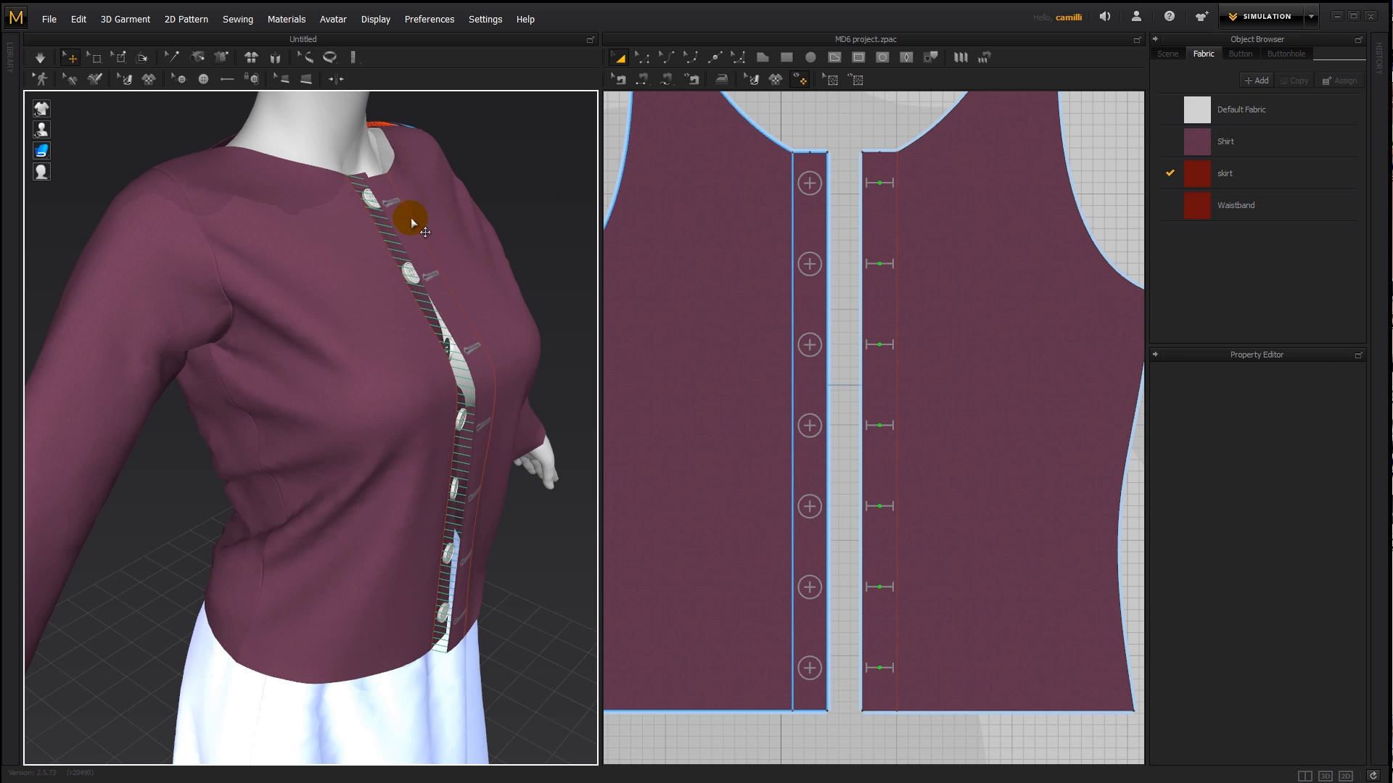
key(space)
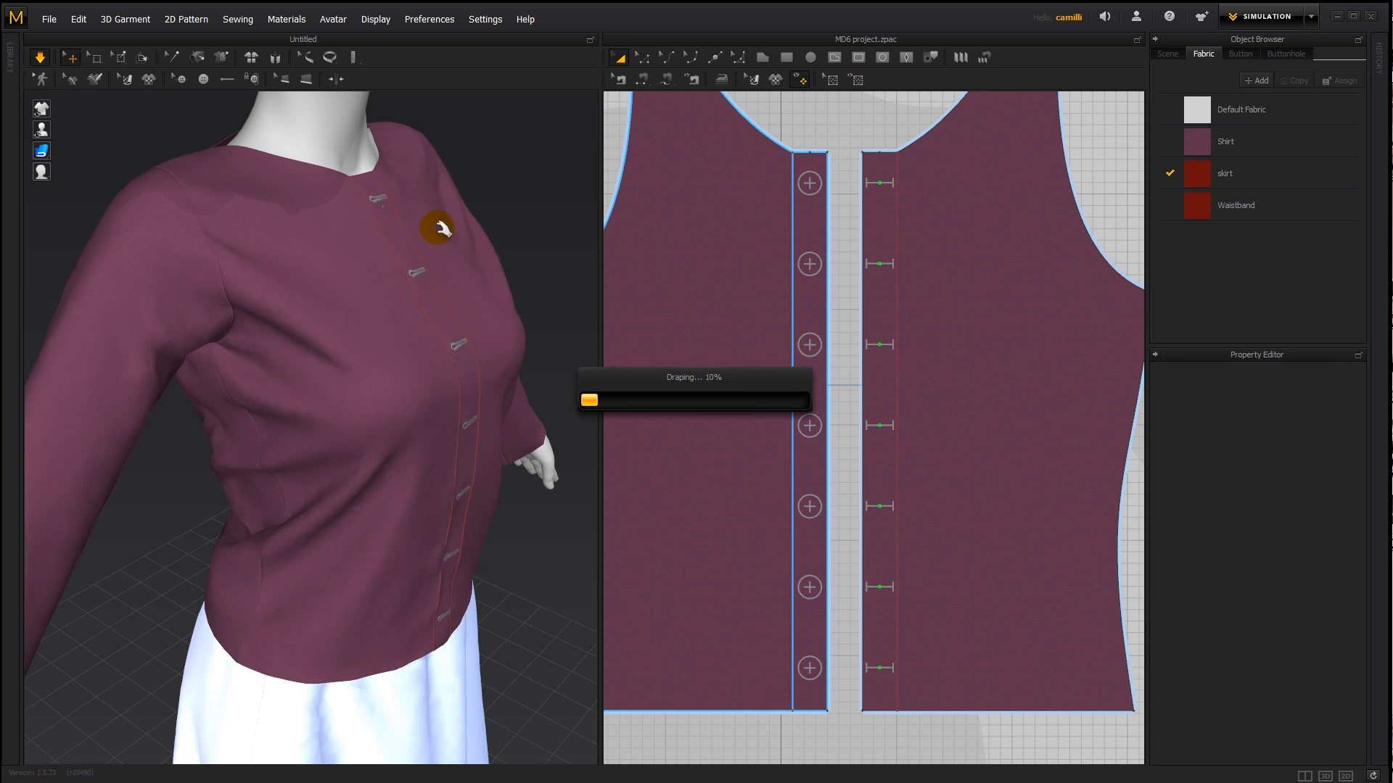
key(ctrl+z)
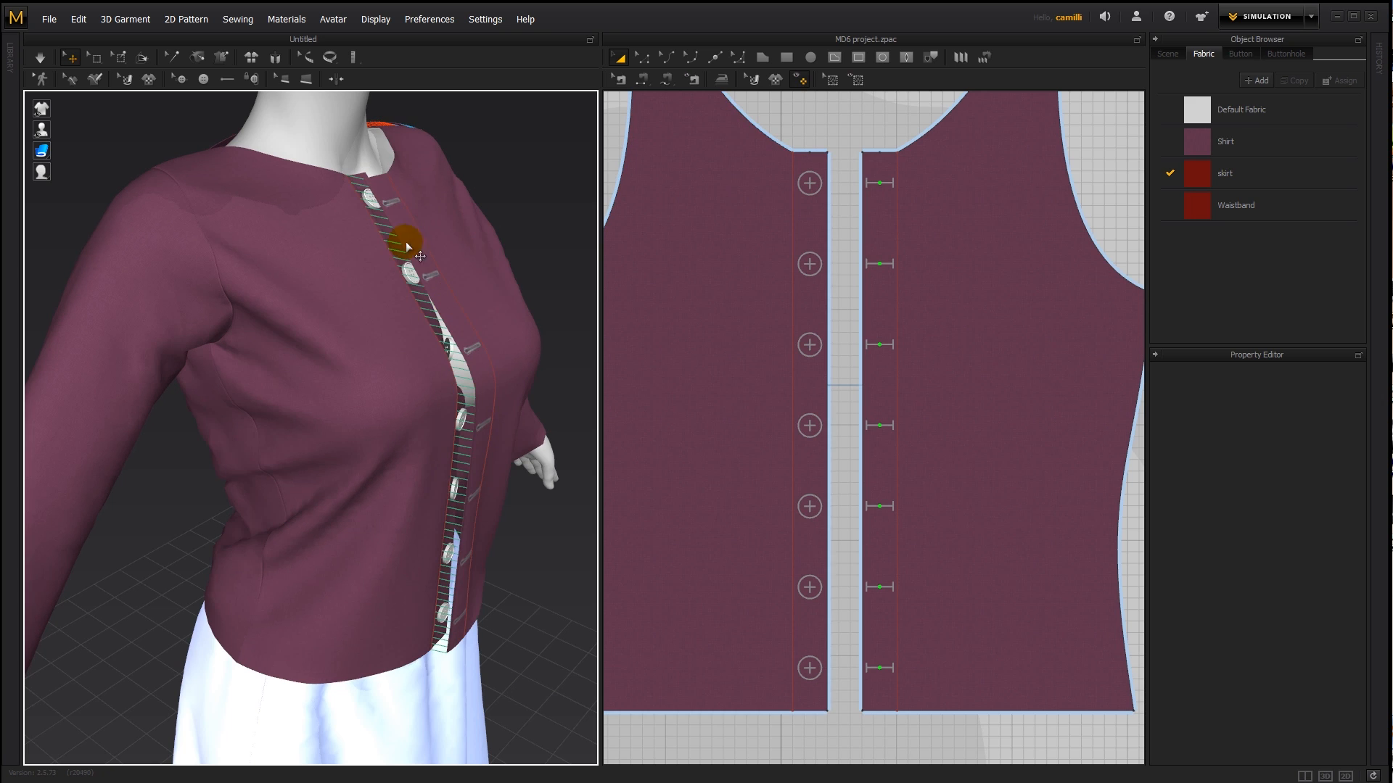
- Delete the sewing that joins the two front pieces along the overlap line and briefly simulate the unsewn shirt
key(b)
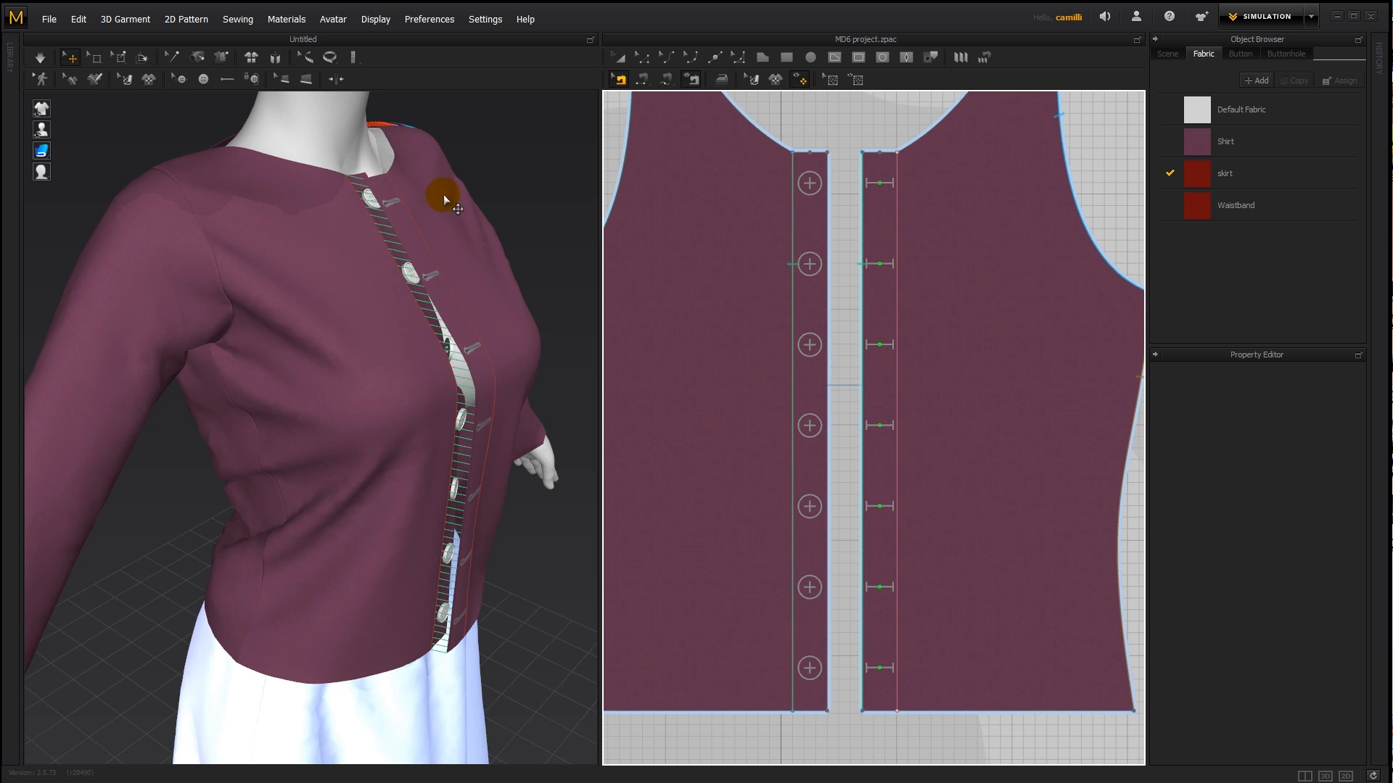
click(794, 226)
key(Delete)
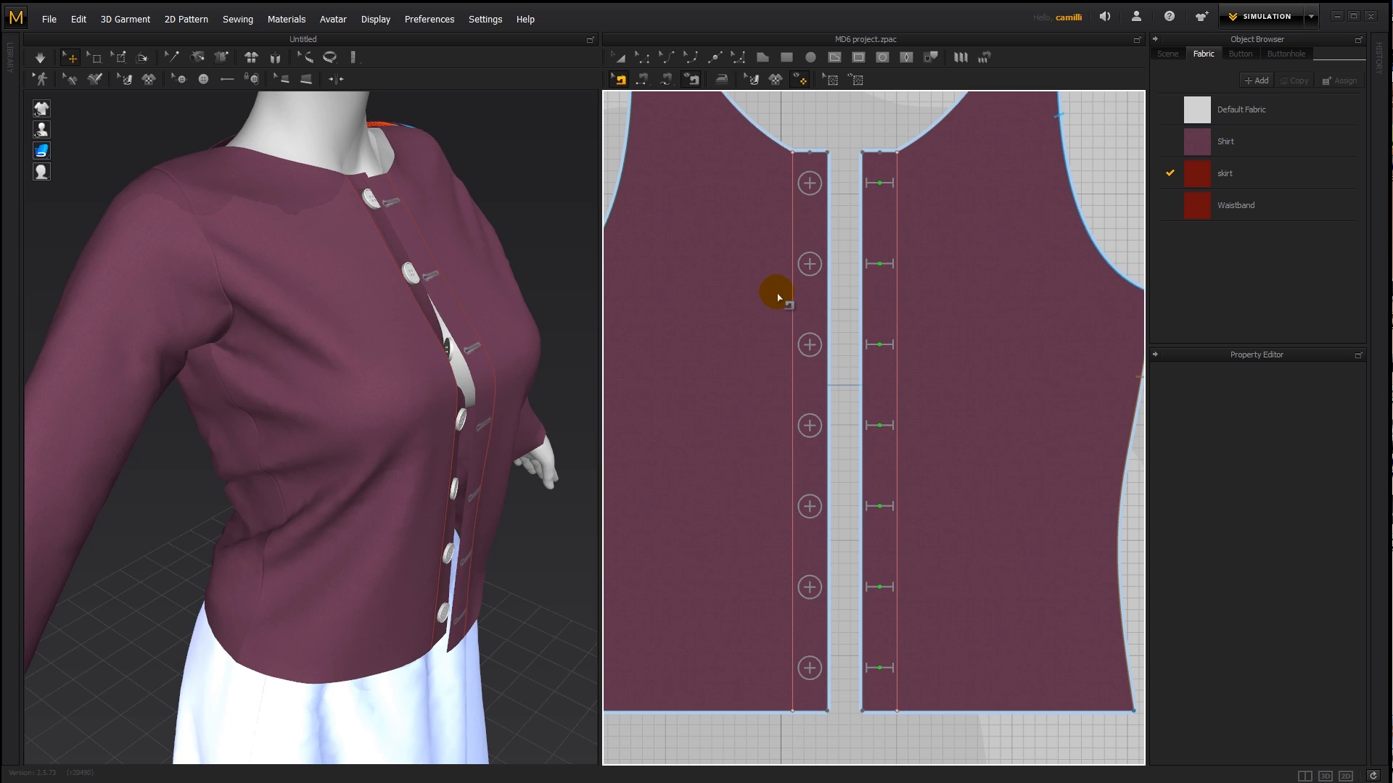
key(space)
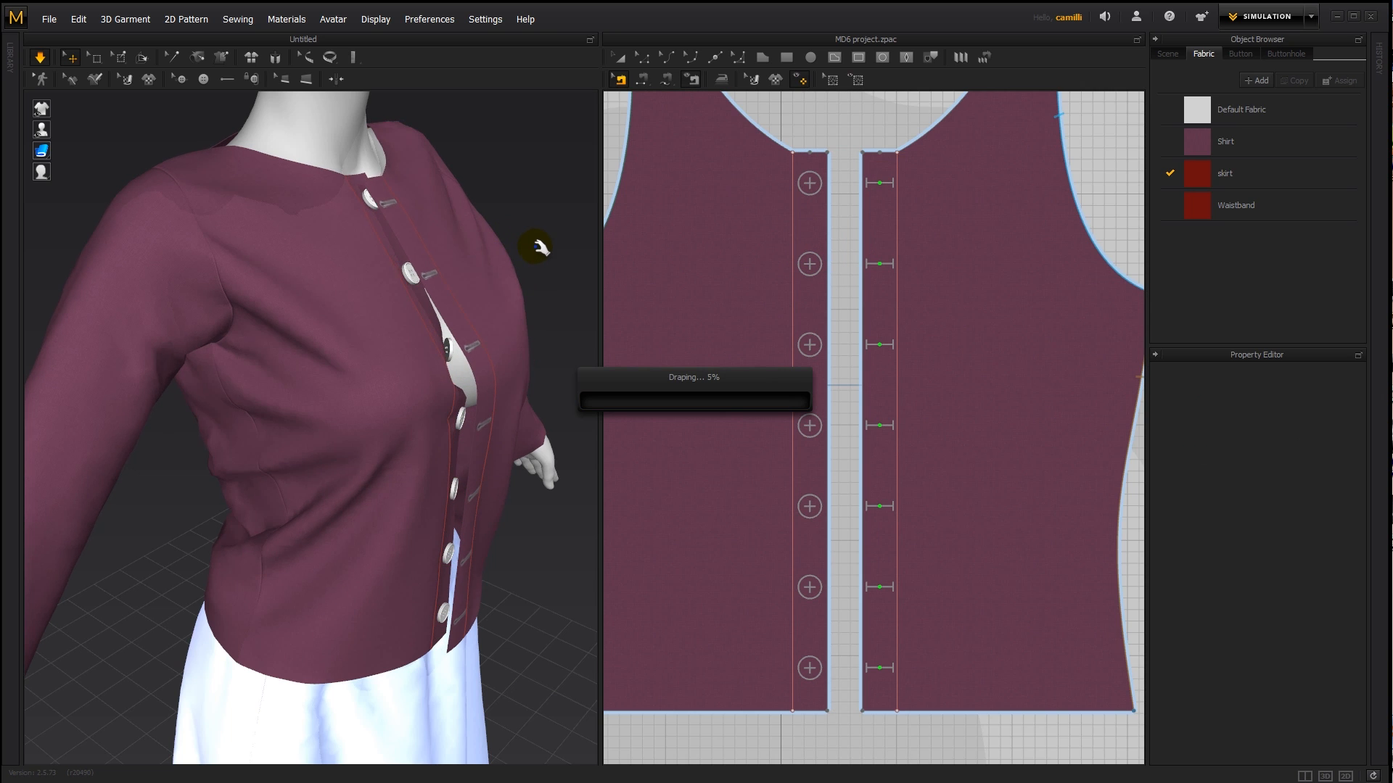
key(space)
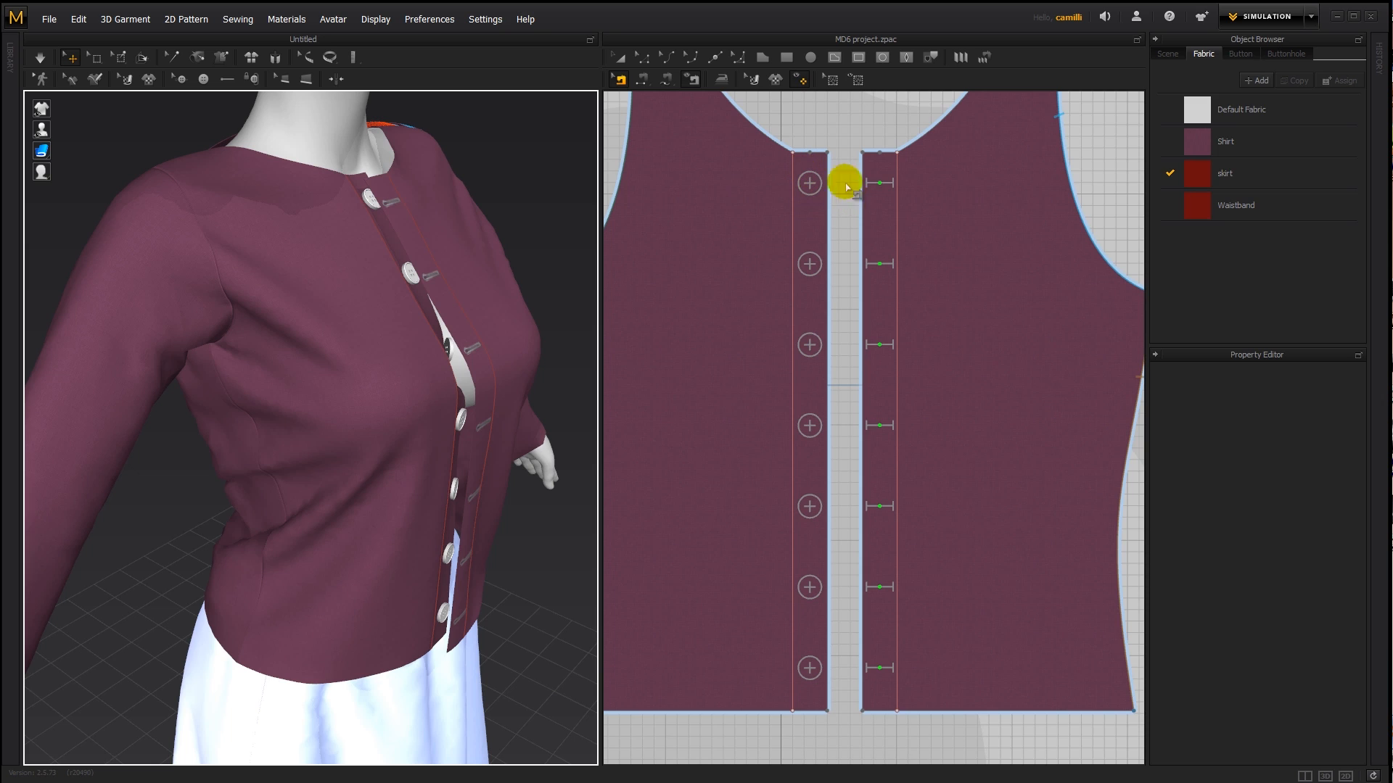
- Fasten each of the seven buttons on the shirt's front to its matching buttonhole in the 2D pattern
click(253, 79)
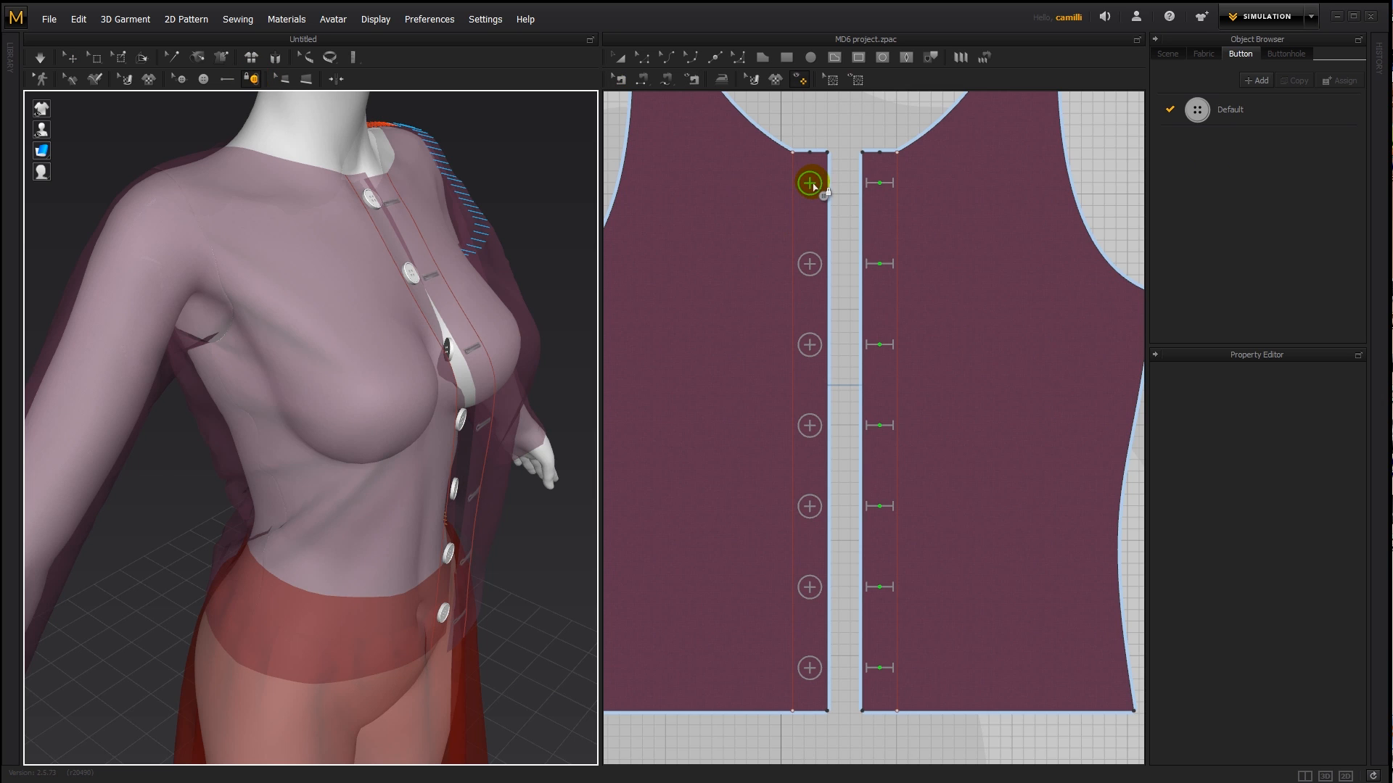
click(810, 185)
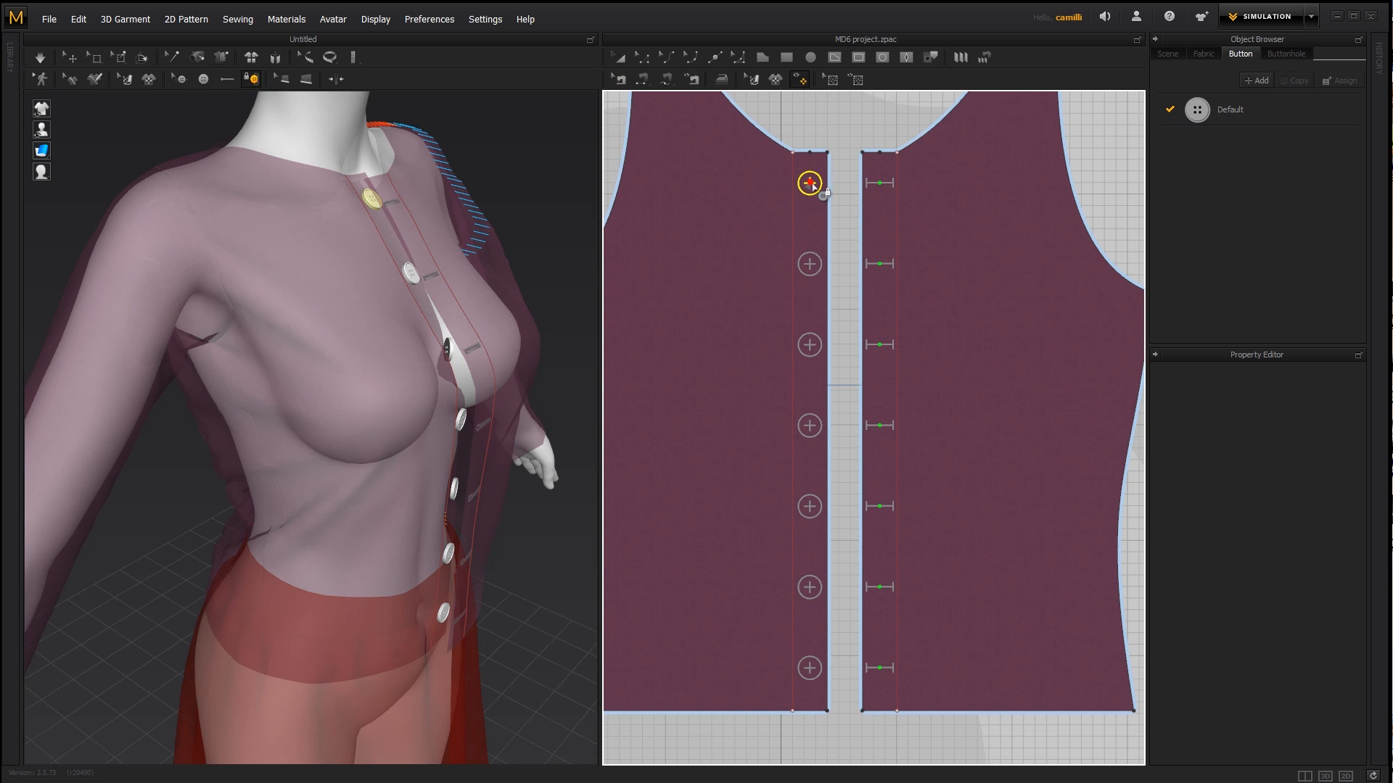
click(884, 186)
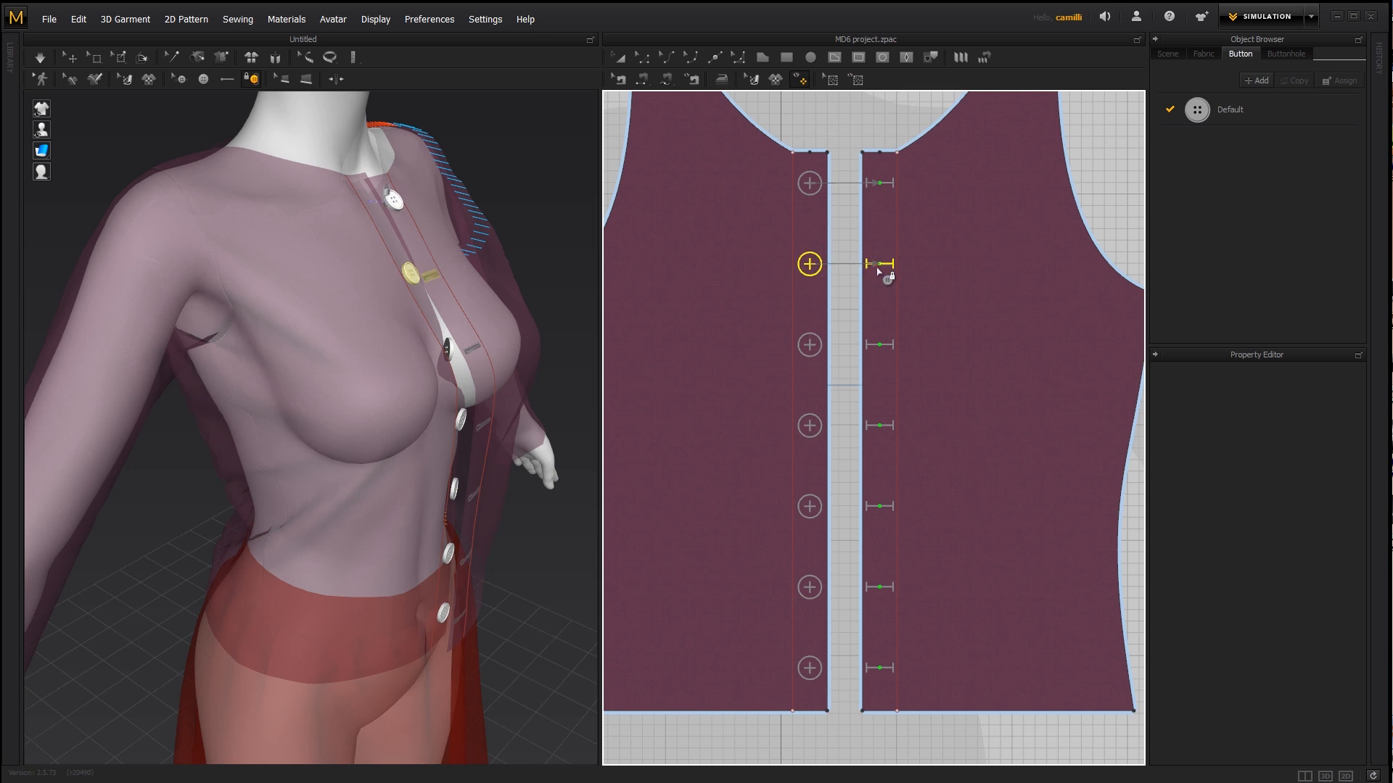
click(879, 264)
click(810, 344)
click(877, 345)
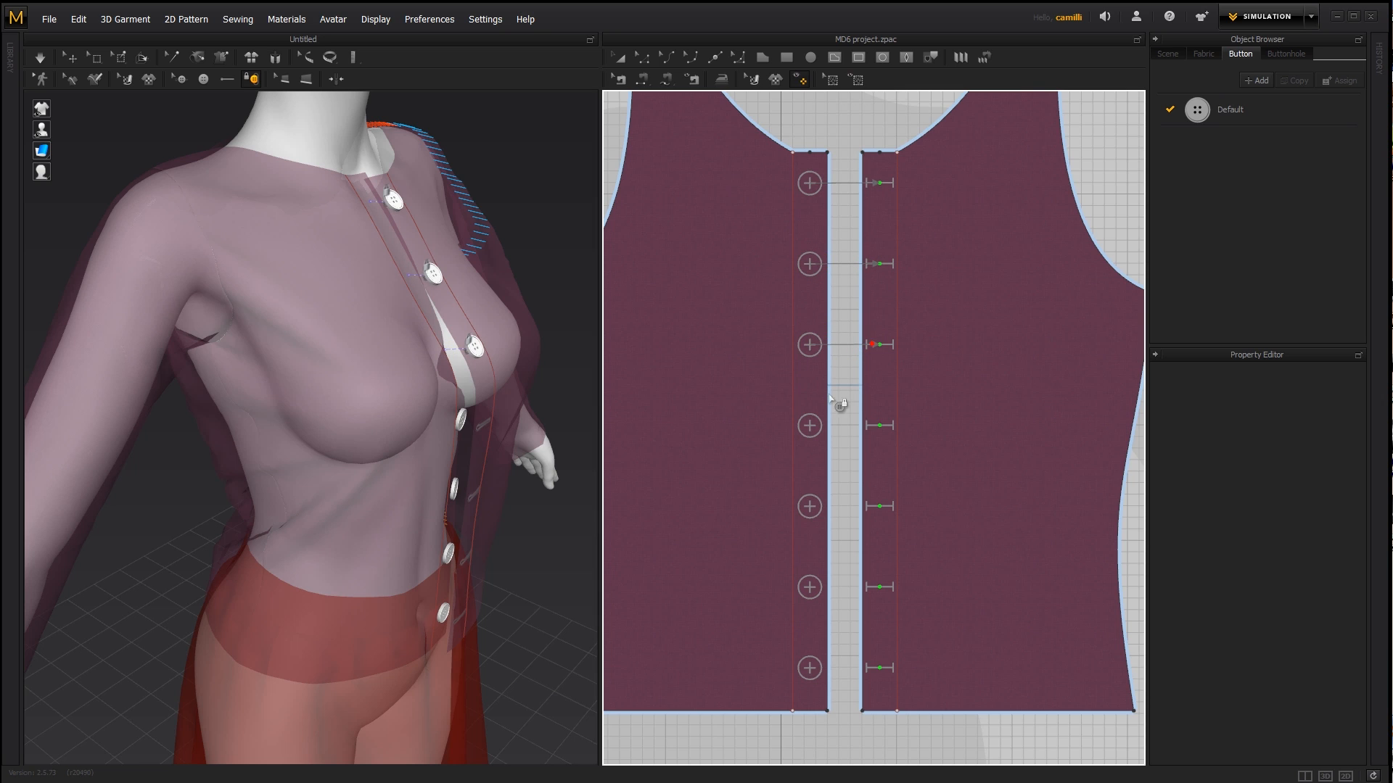
click(810, 426)
click(878, 428)
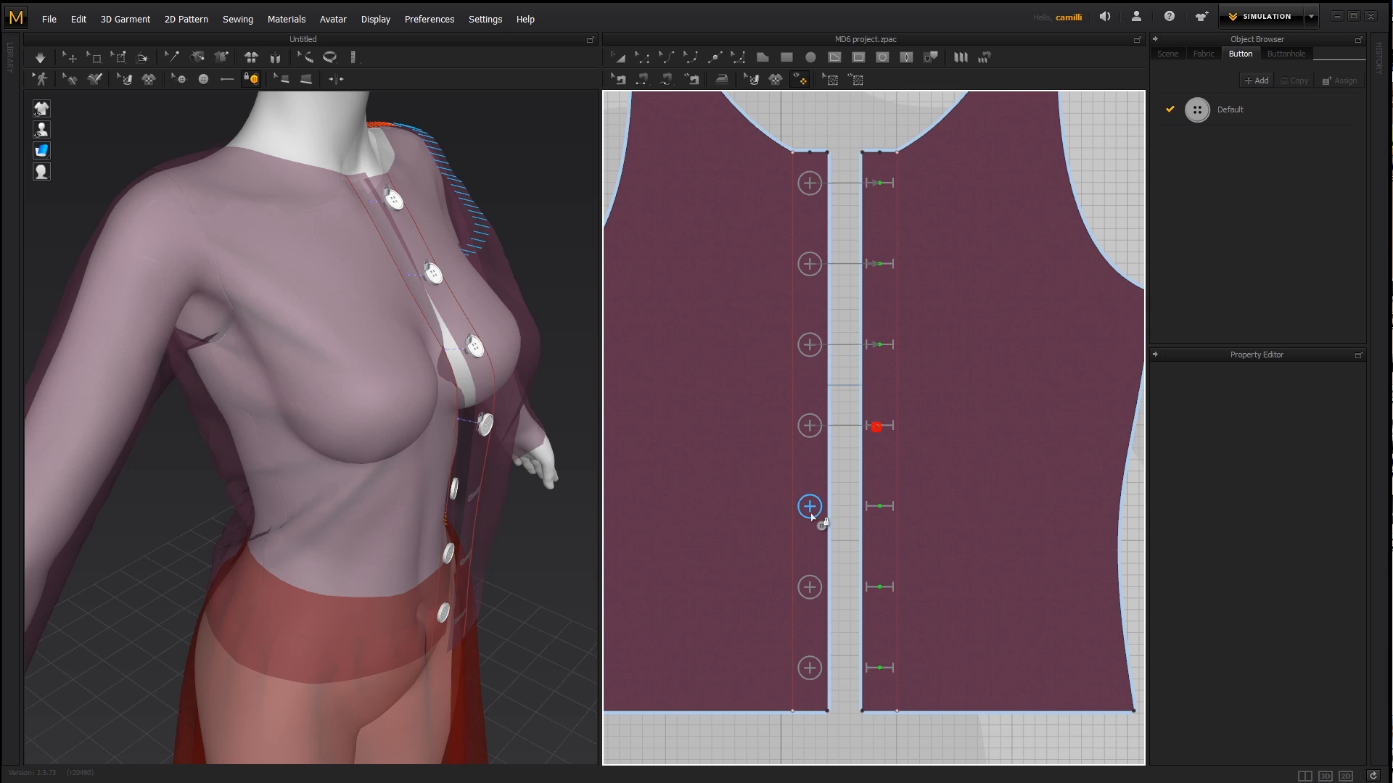
click(882, 508)
click(878, 589)
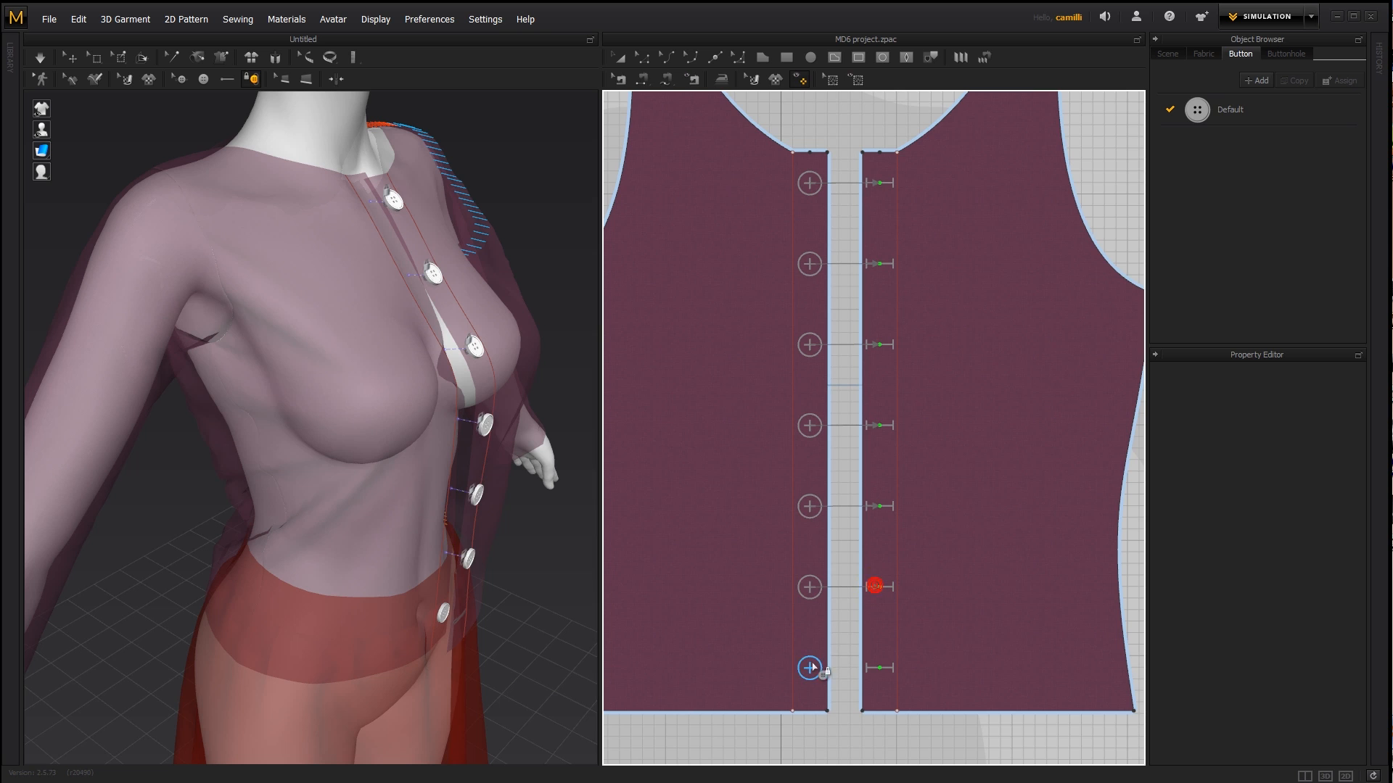
click(810, 667)
click(884, 672)
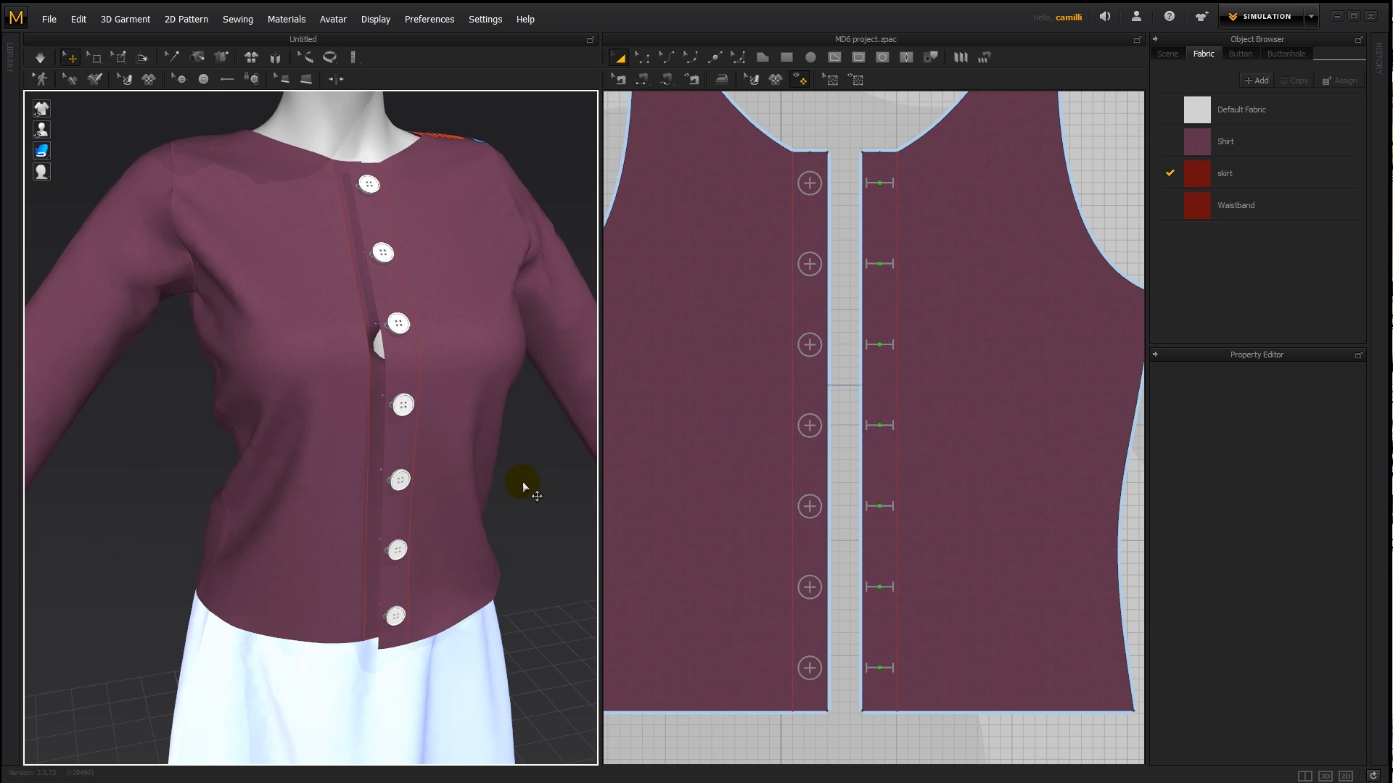
- Simulate the shirt with its buttons fastened so the front closes, and view it from the front
key(space)
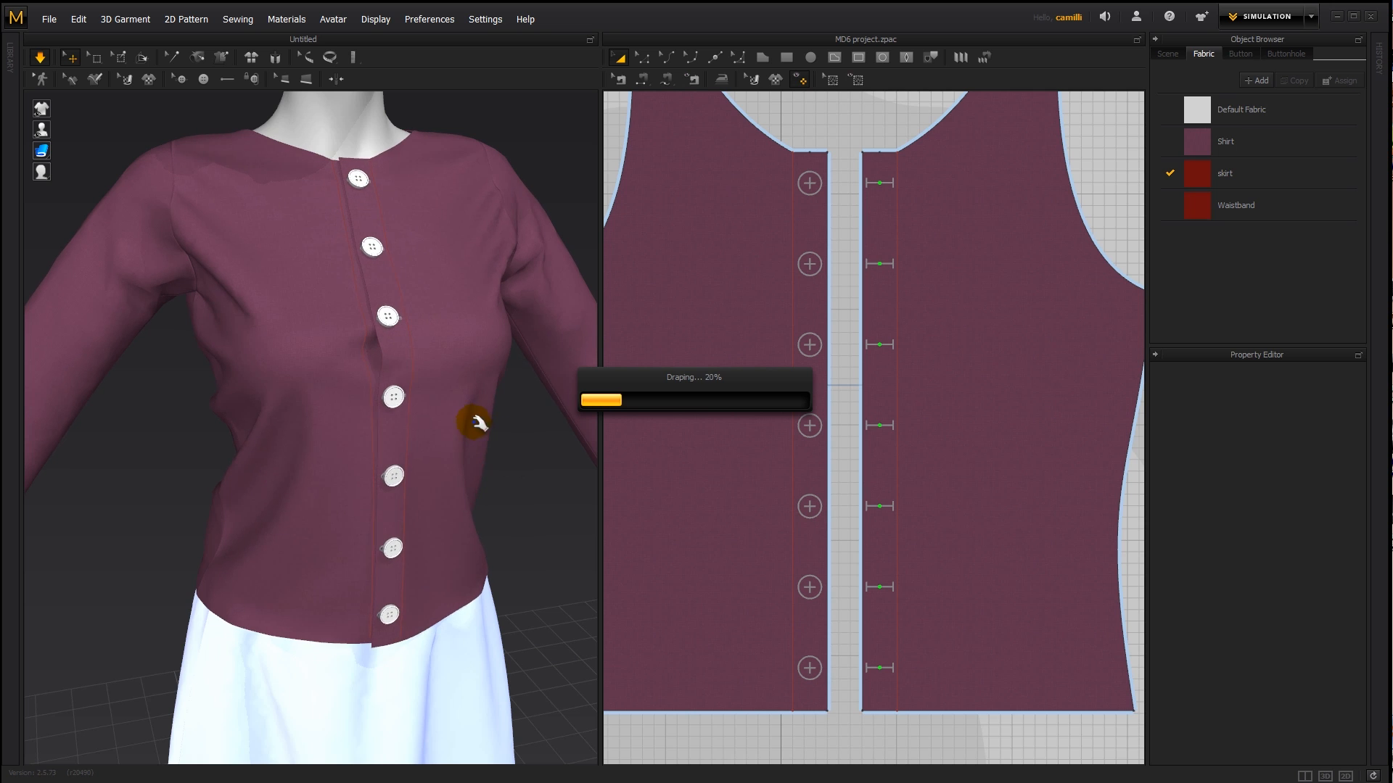
right_drag(314, 408, 506, 404)
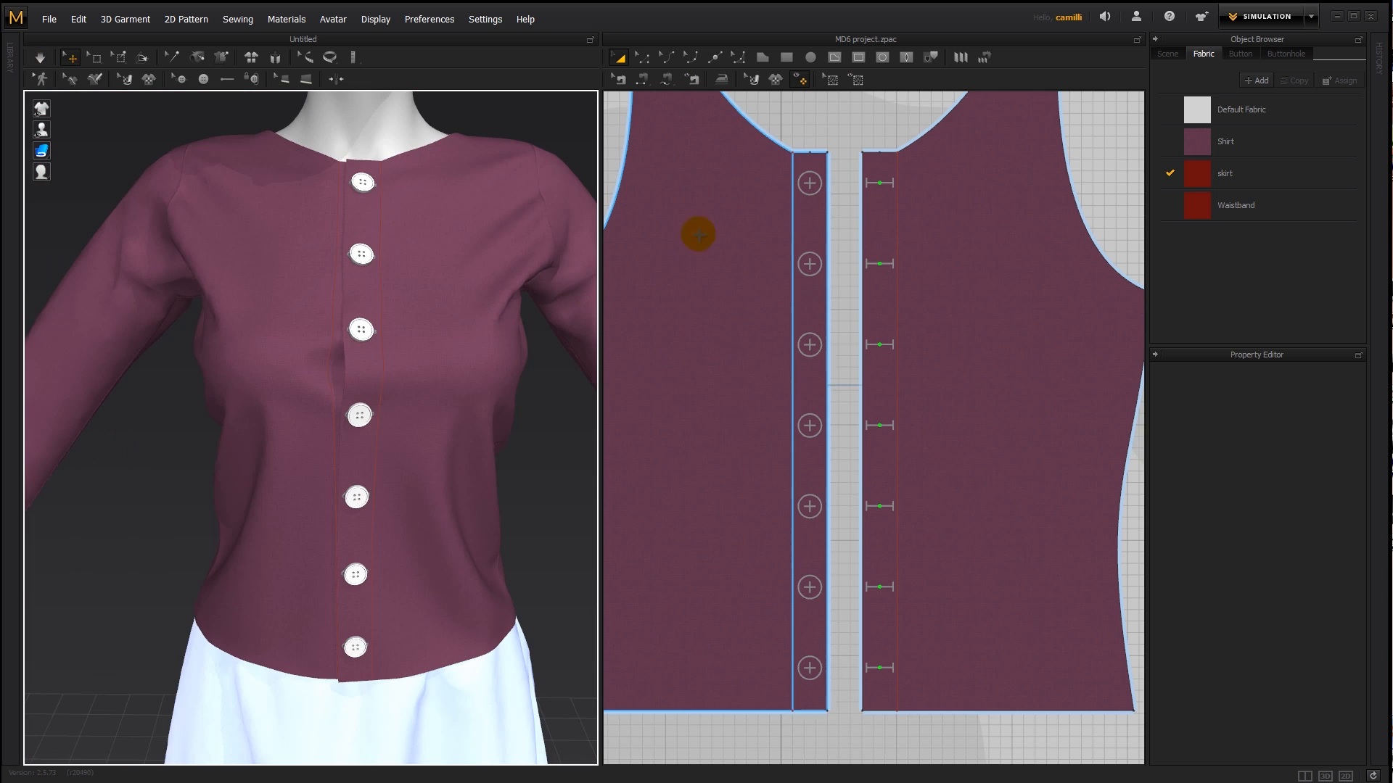
click(820, 116)
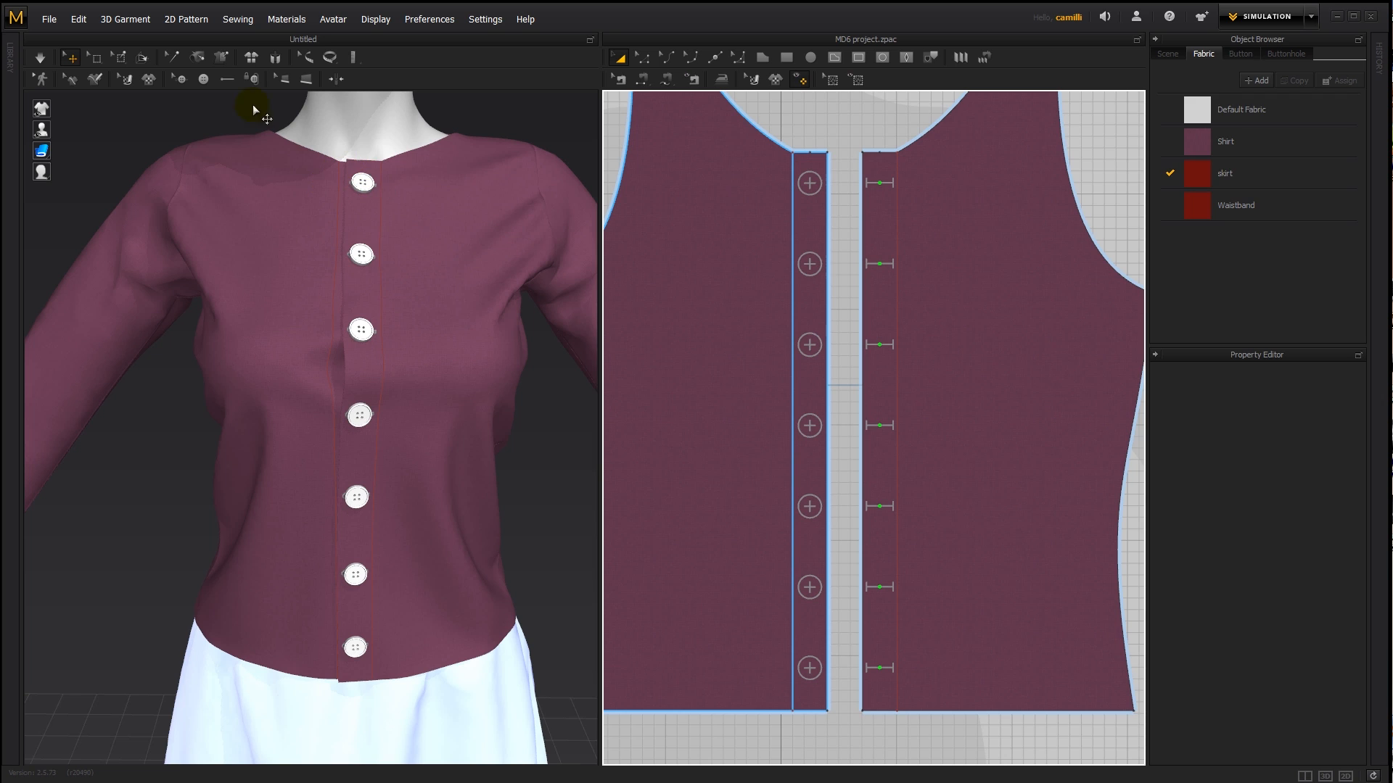
- Try deleting the top fastened button and undo the deletion
click(176, 83)
click(809, 183)
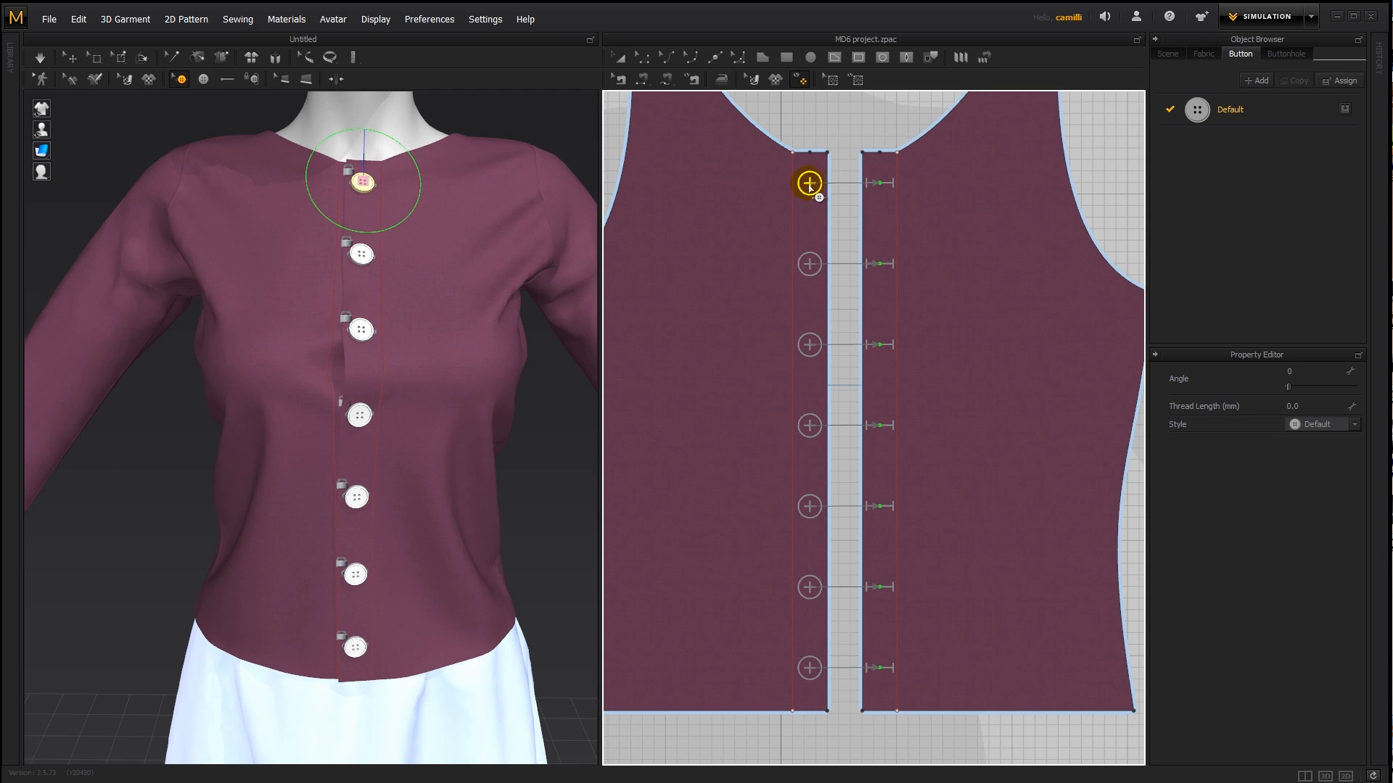
click(889, 183)
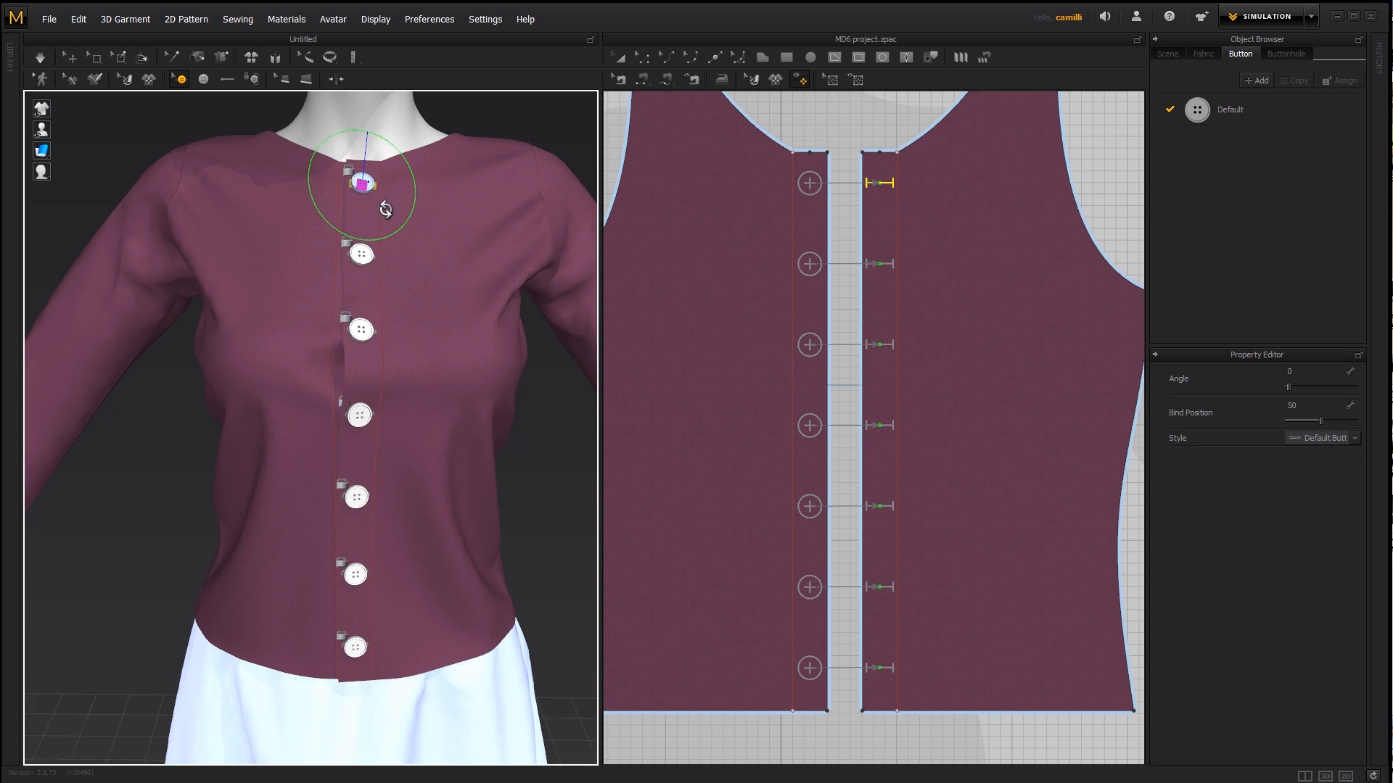
scroll(381, 218, up, 3)
scroll(438, 323, down, 3)
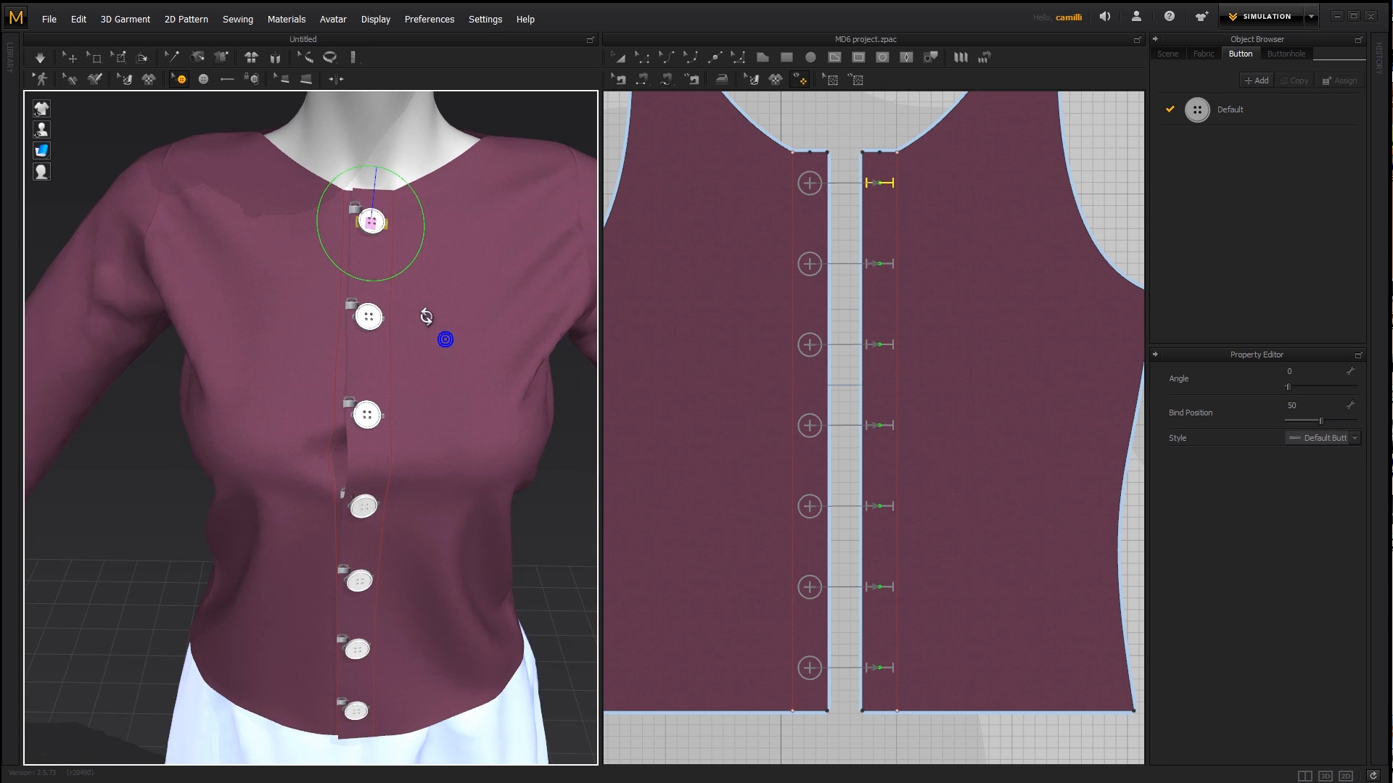
click(808, 188)
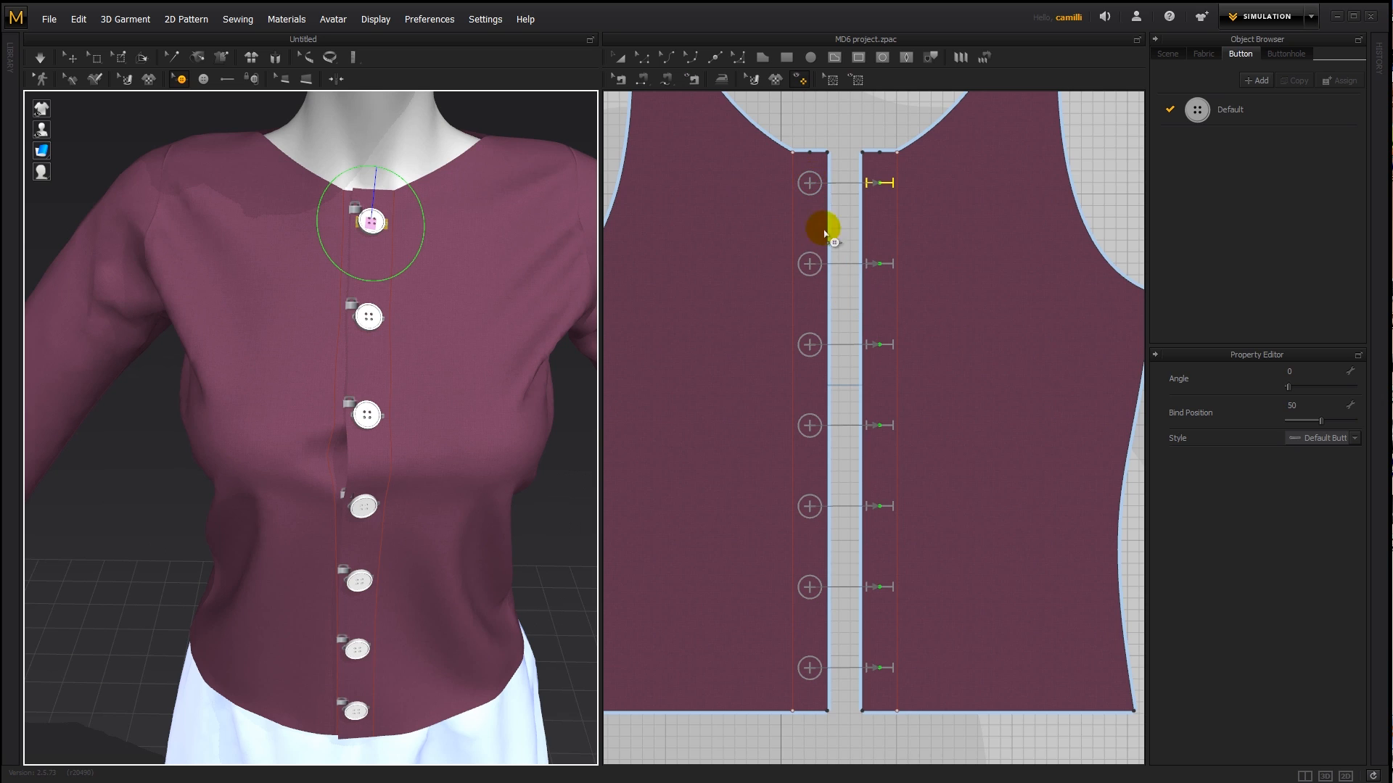
click(809, 184)
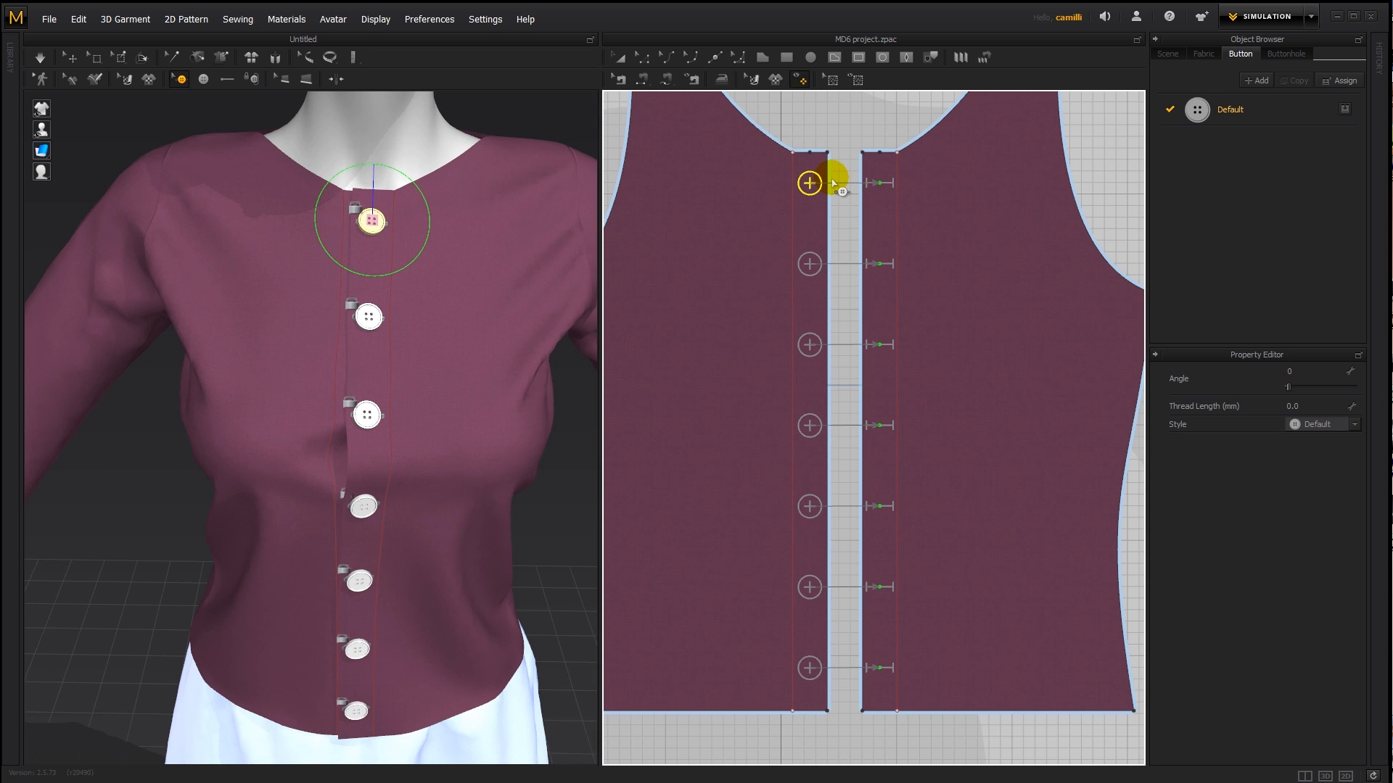
key(Delete)
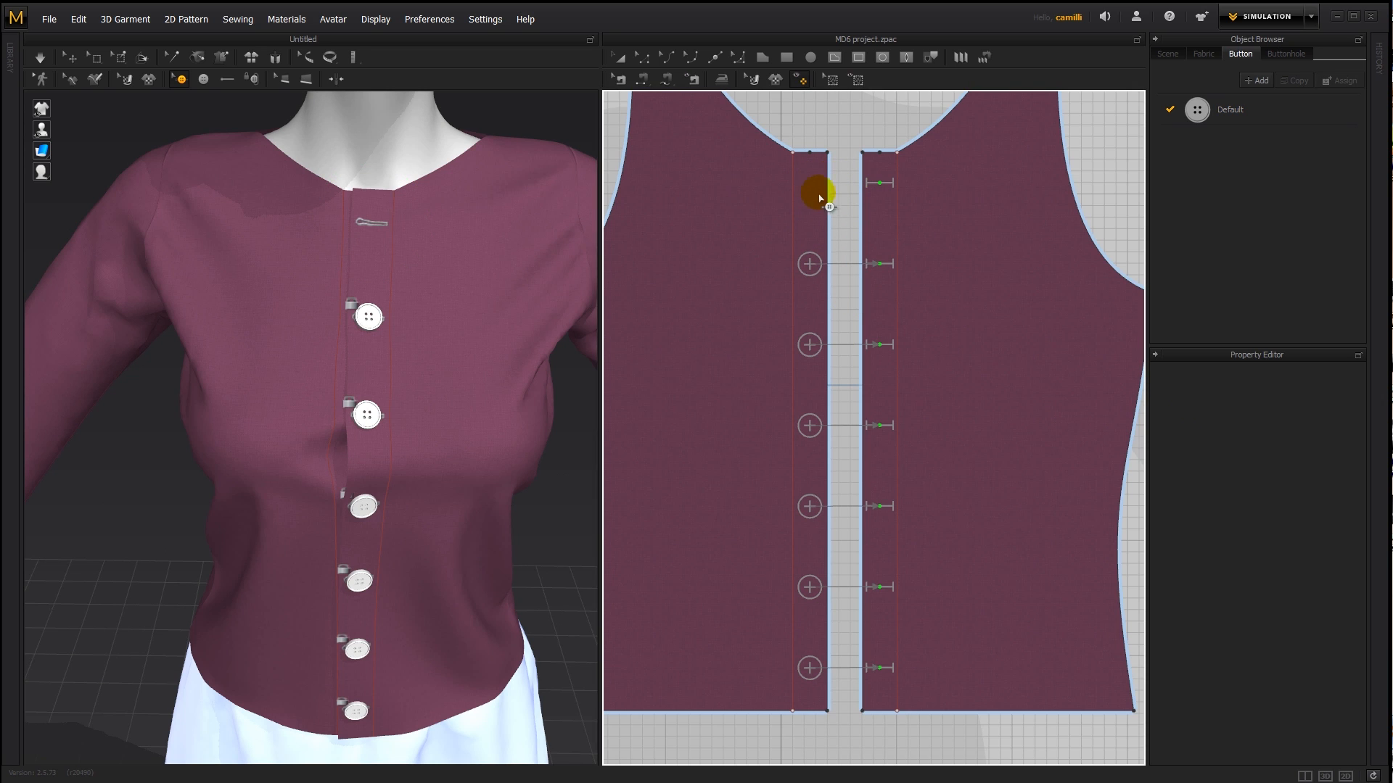
click(814, 194)
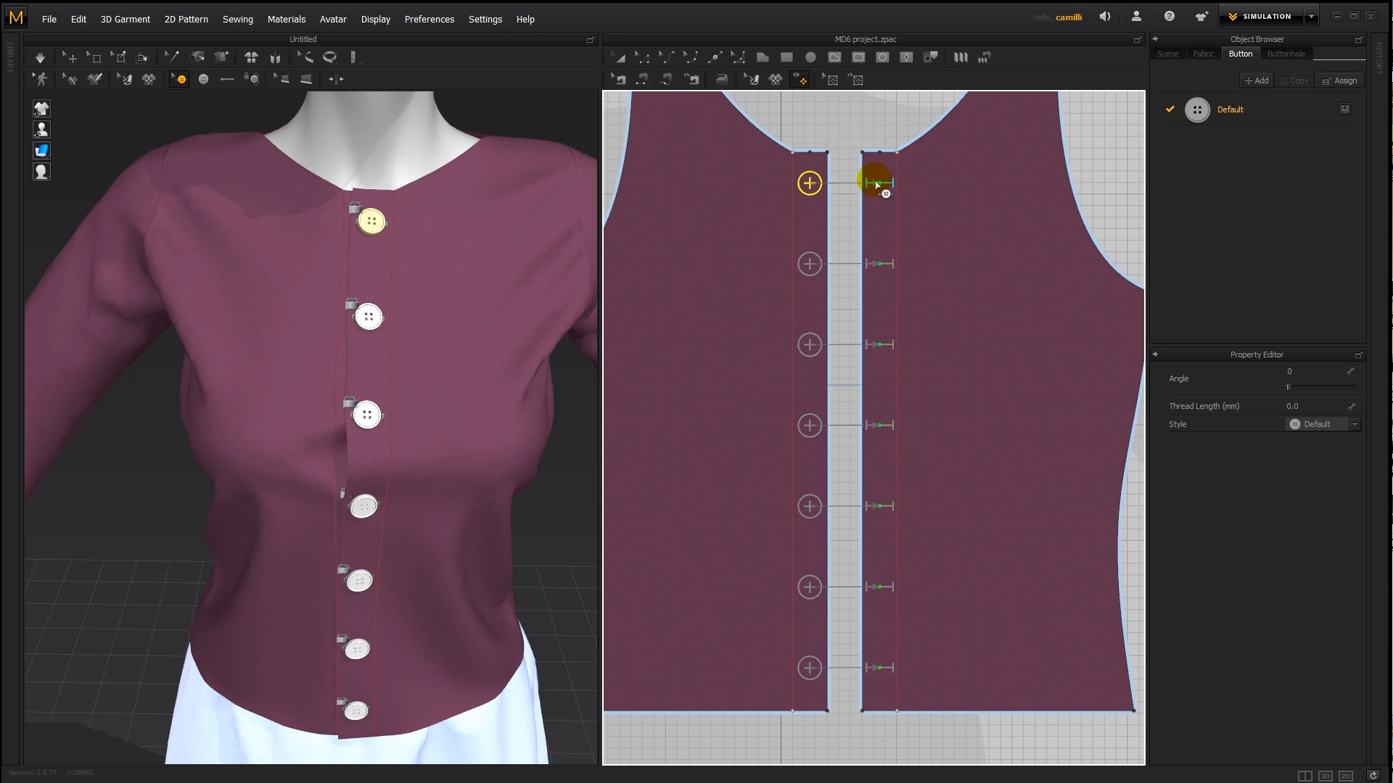
click(874, 185)
key(ctrl+z)
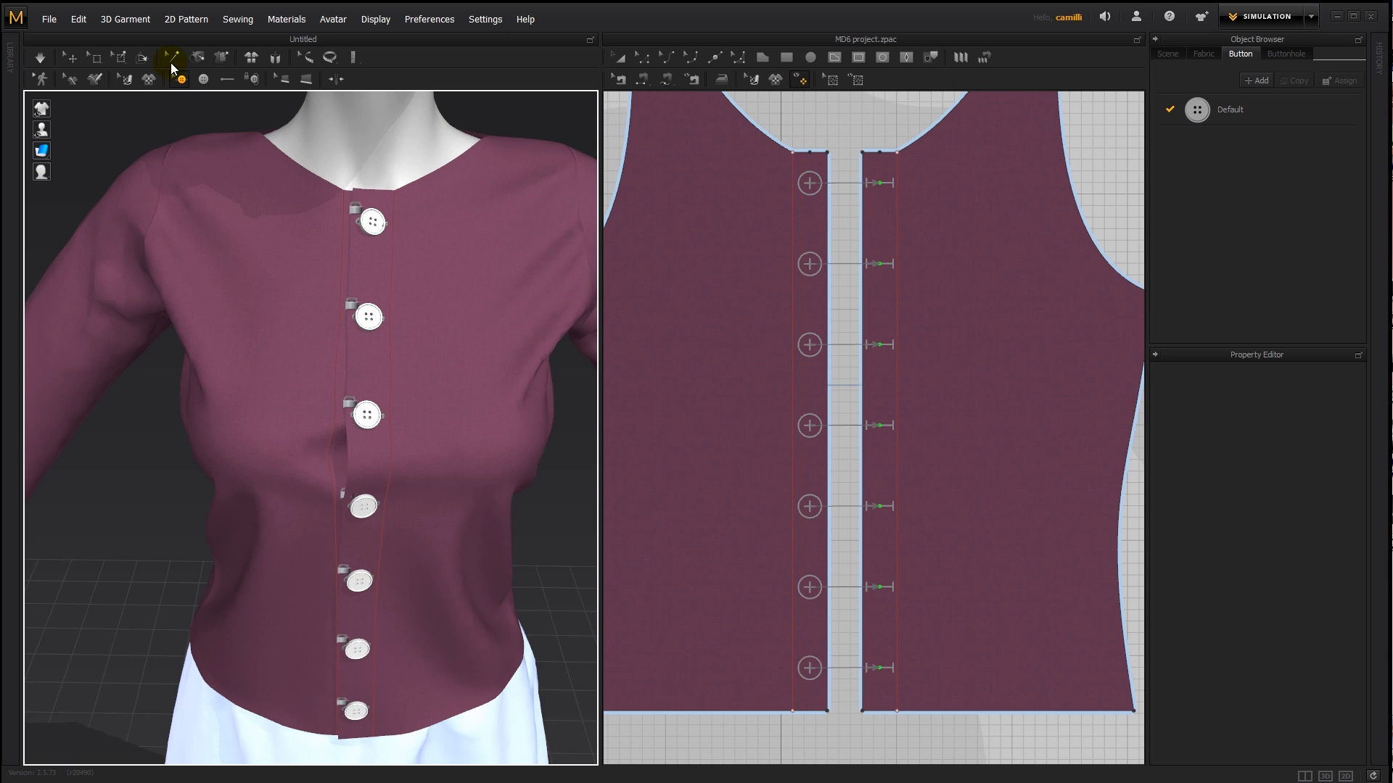
- Unfasten the top three buttons from their buttonholes
click(252, 79)
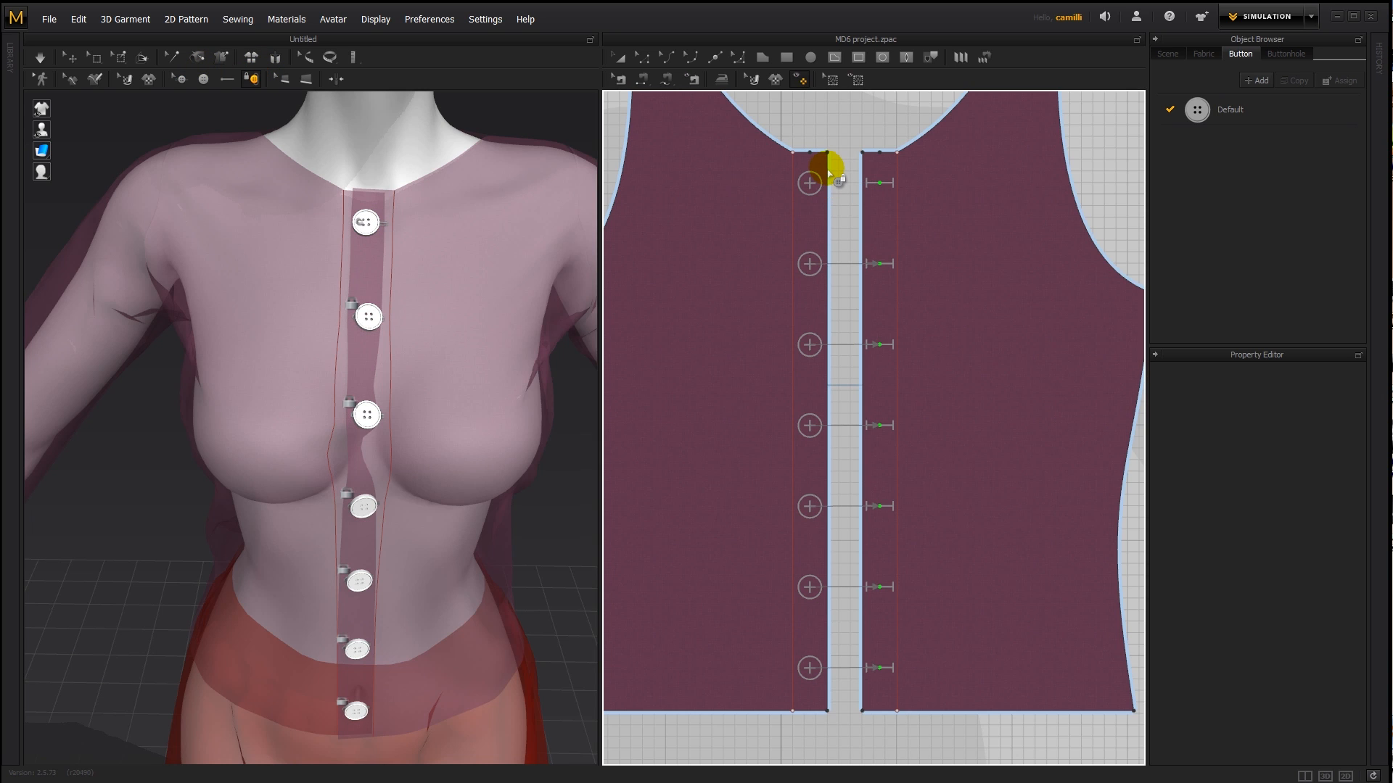
click(811, 266)
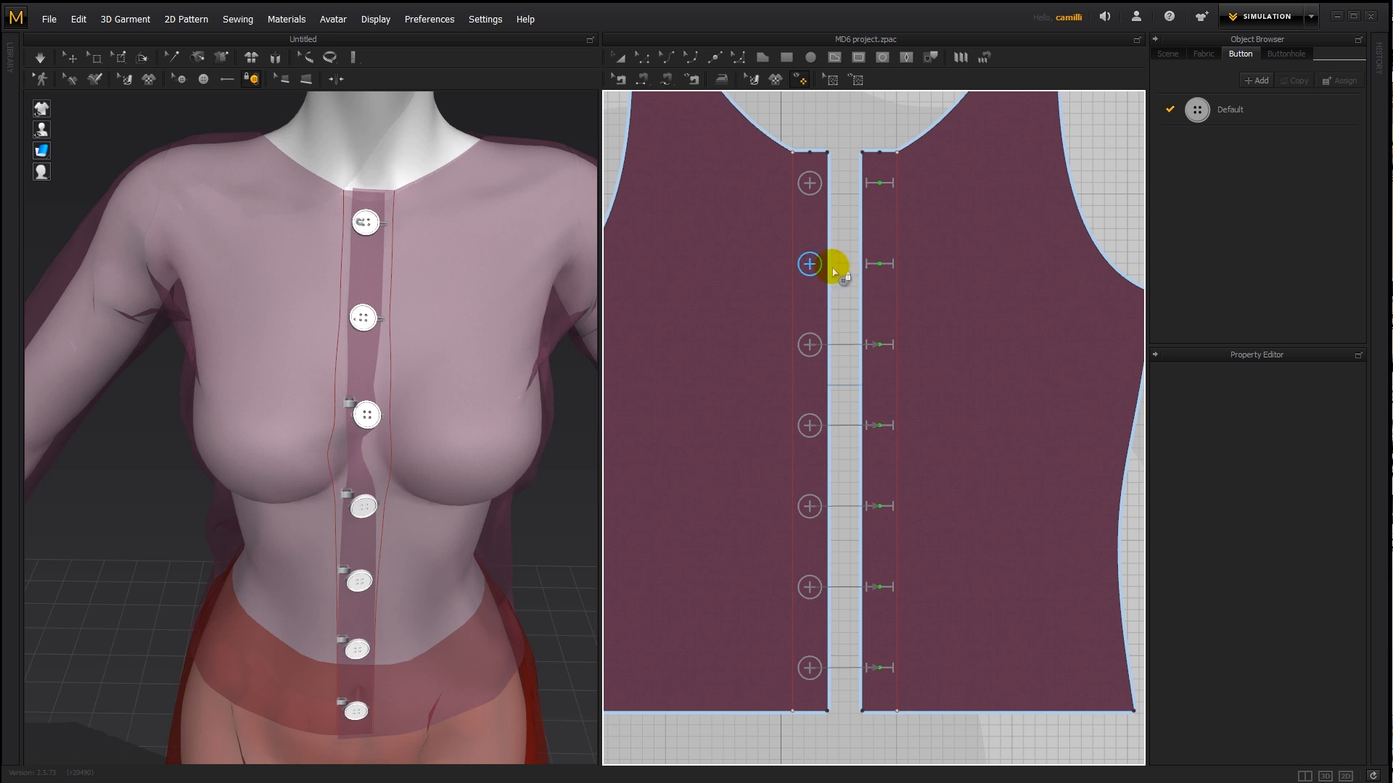
click(833, 347)
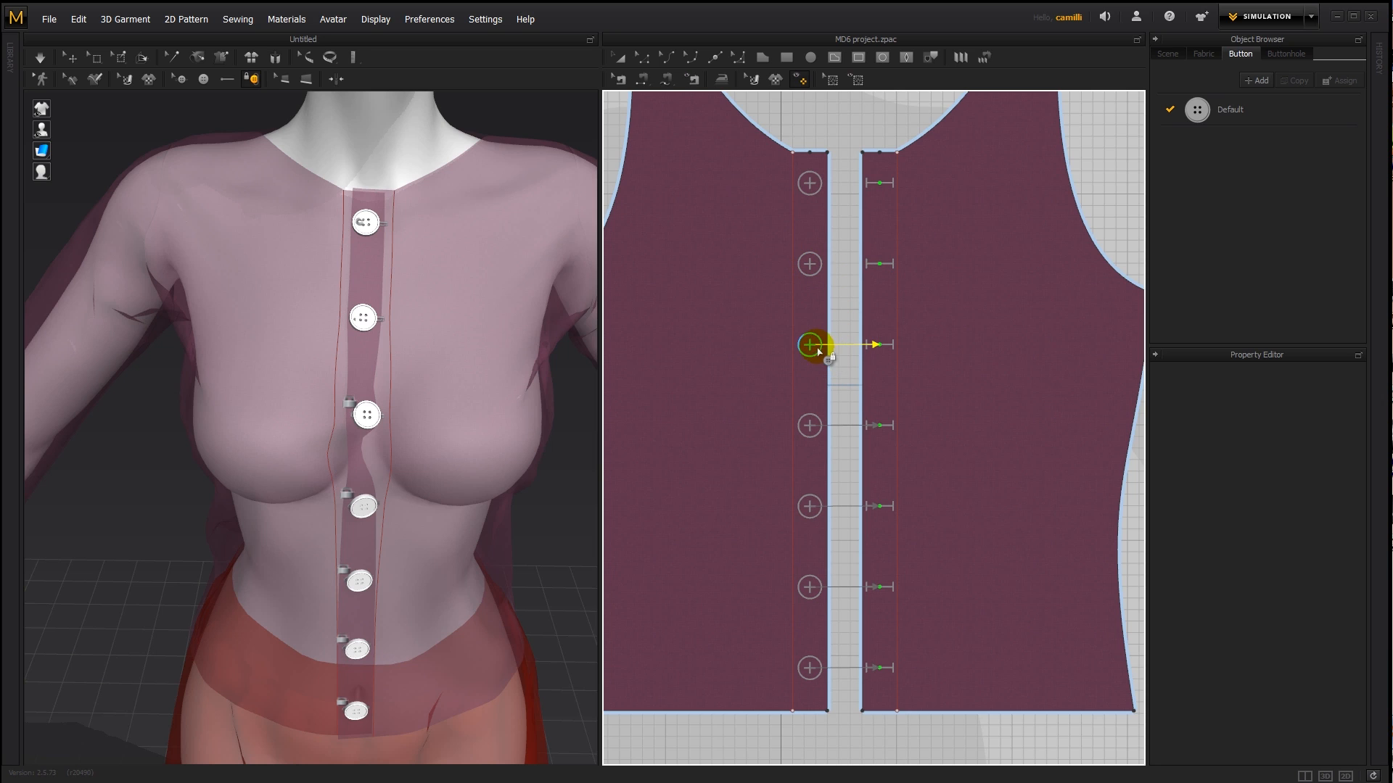
click(874, 346)
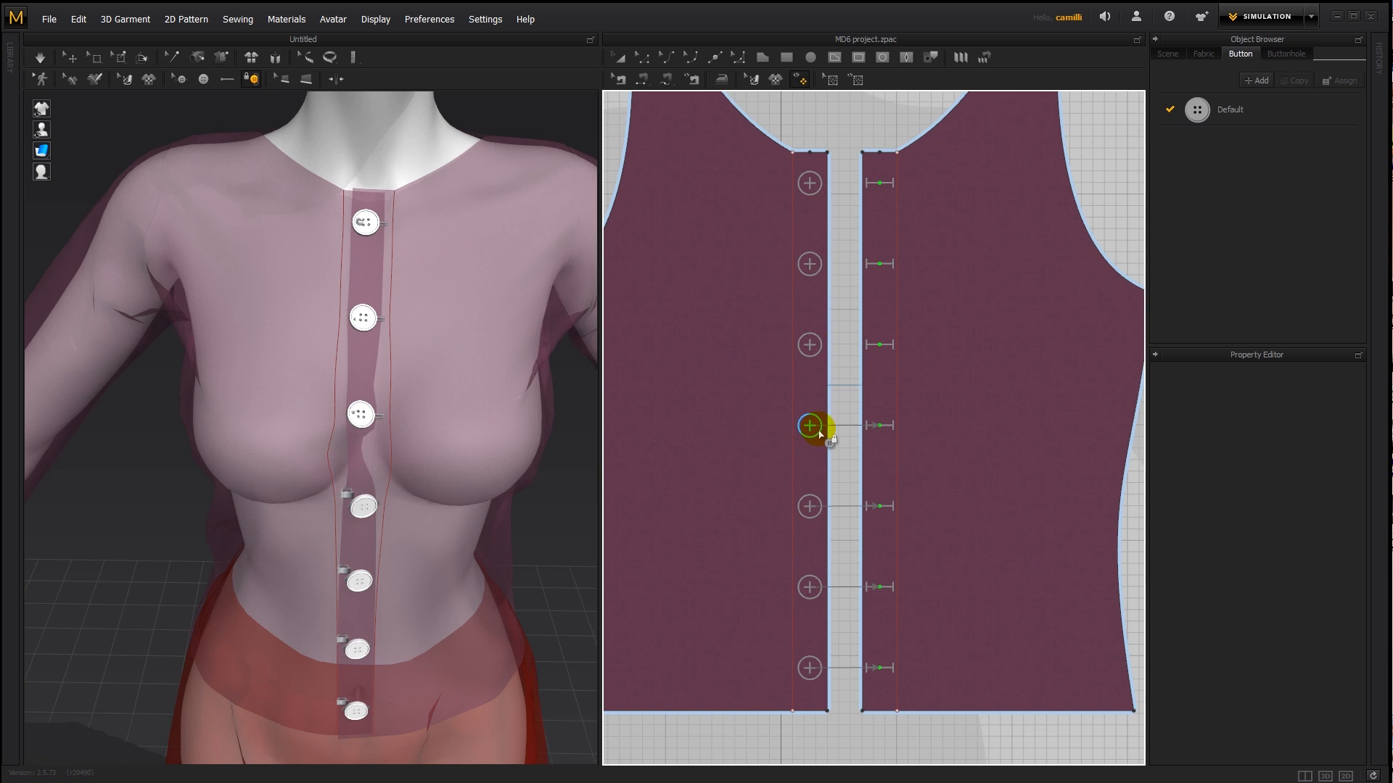
- Try moving the second button from the top slightly down and undo the move
click(182, 81)
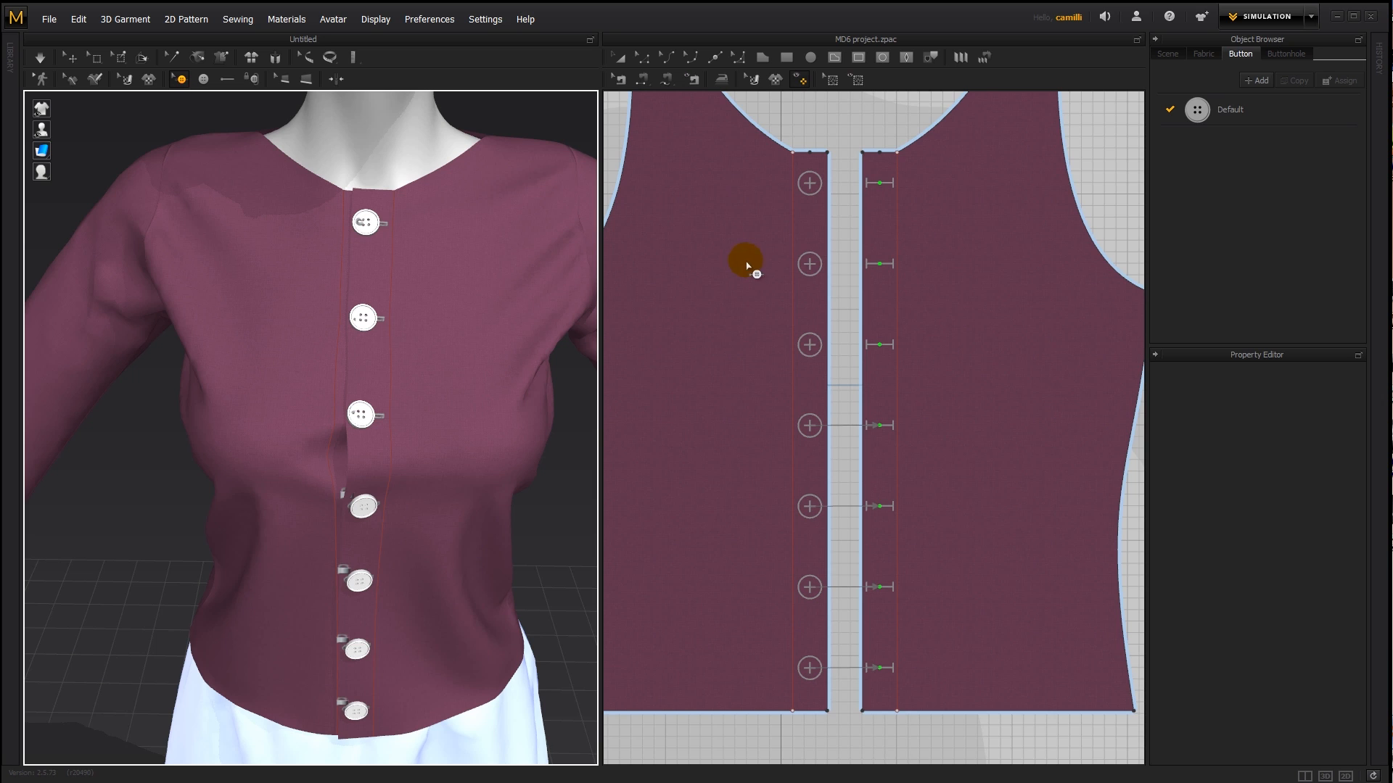
drag(807, 266, 809, 281)
key(ctrl+z)
key(ctrl+z)
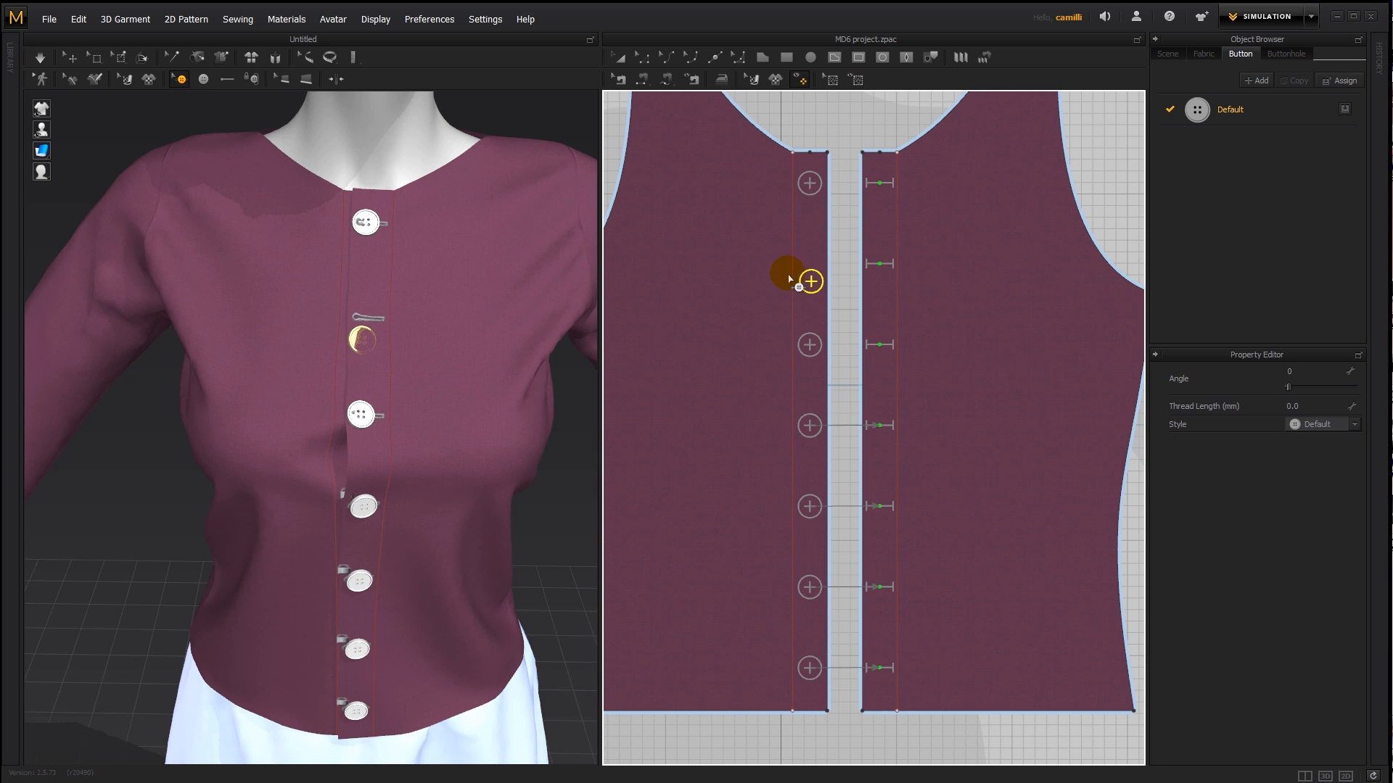
click(835, 212)
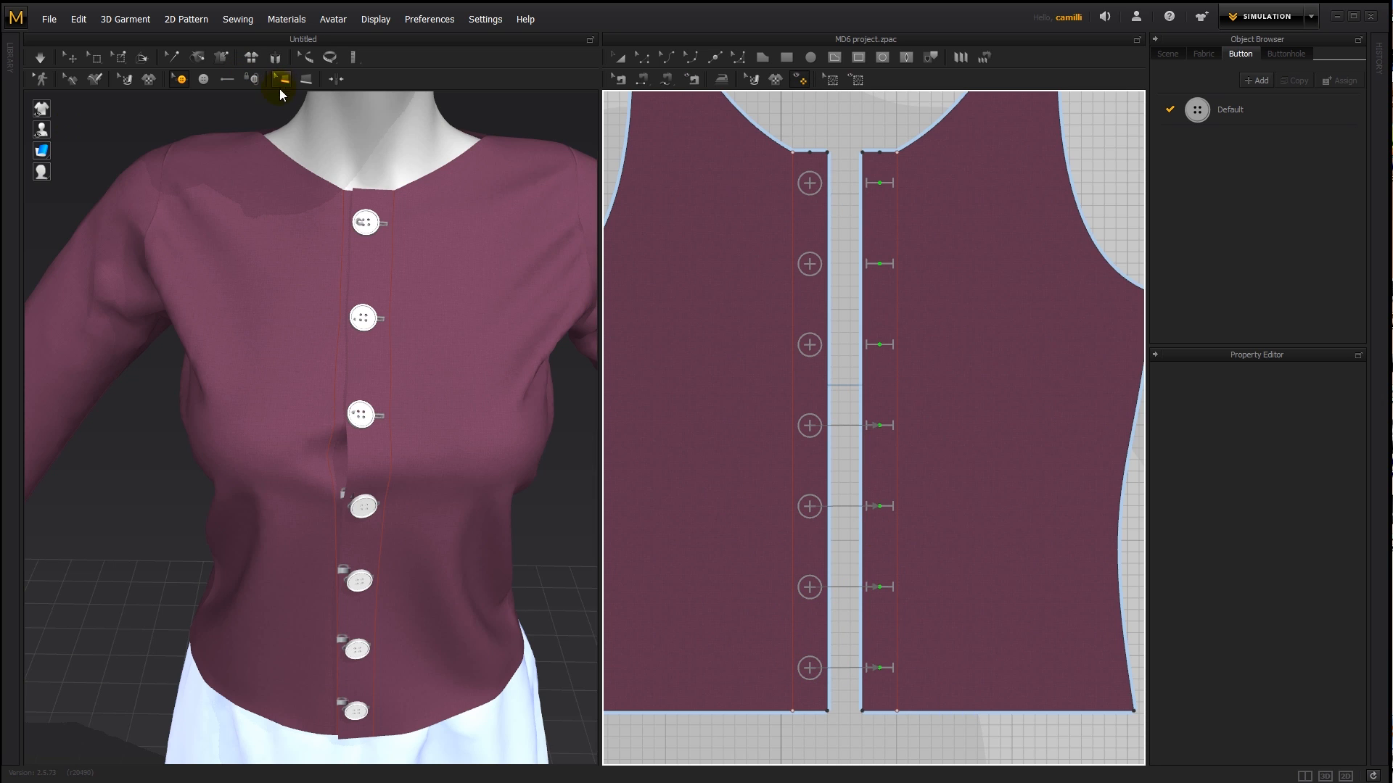
- Unfasten the remaining four buttons from their buttonholes
click(254, 79)
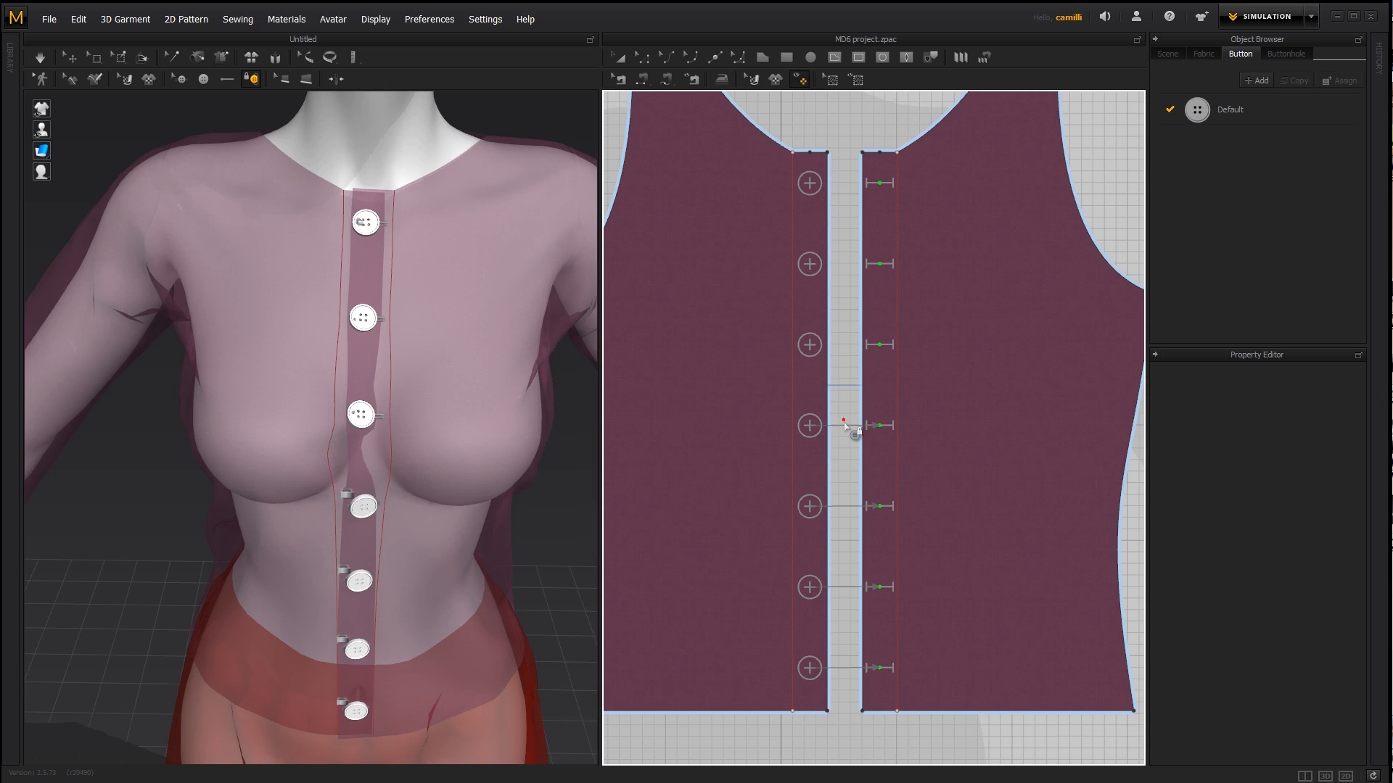
click(810, 428)
click(810, 507)
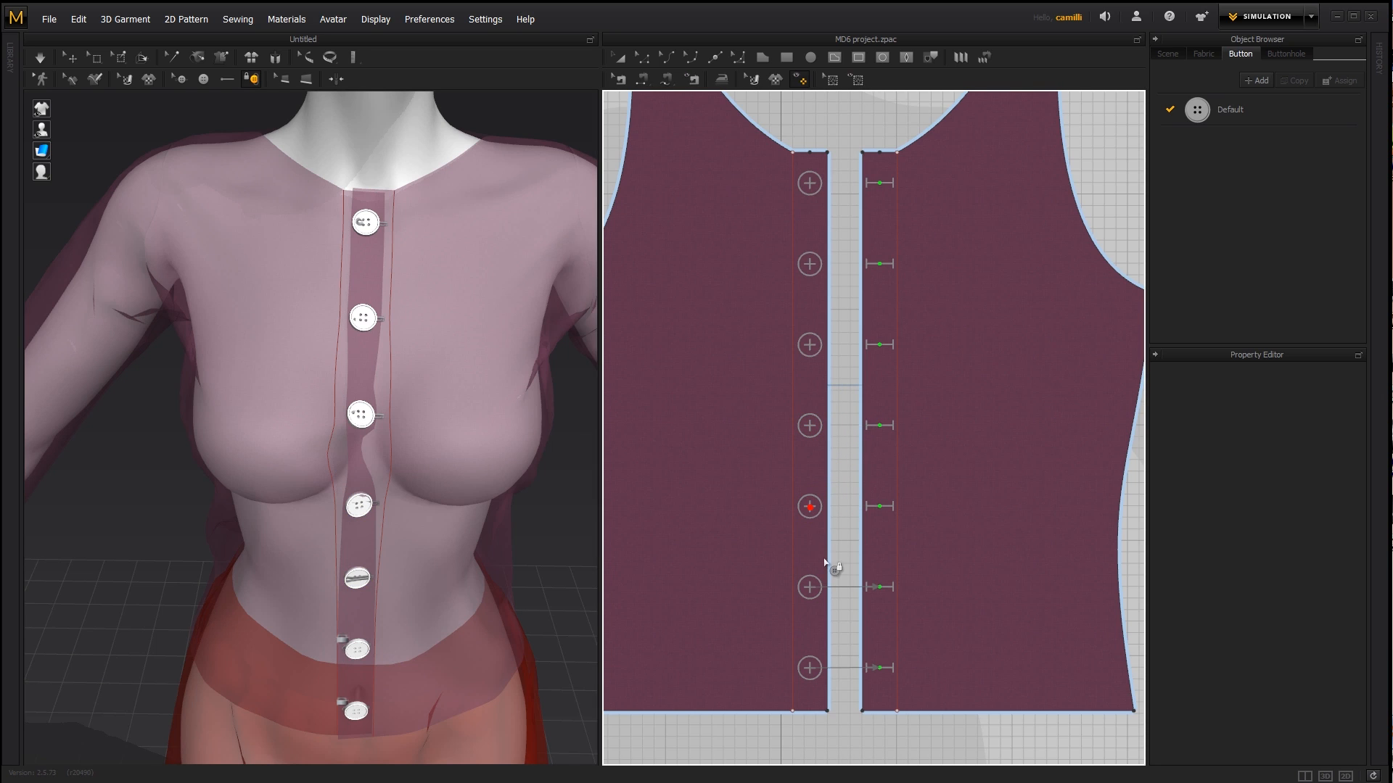
click(811, 588)
click(810, 668)
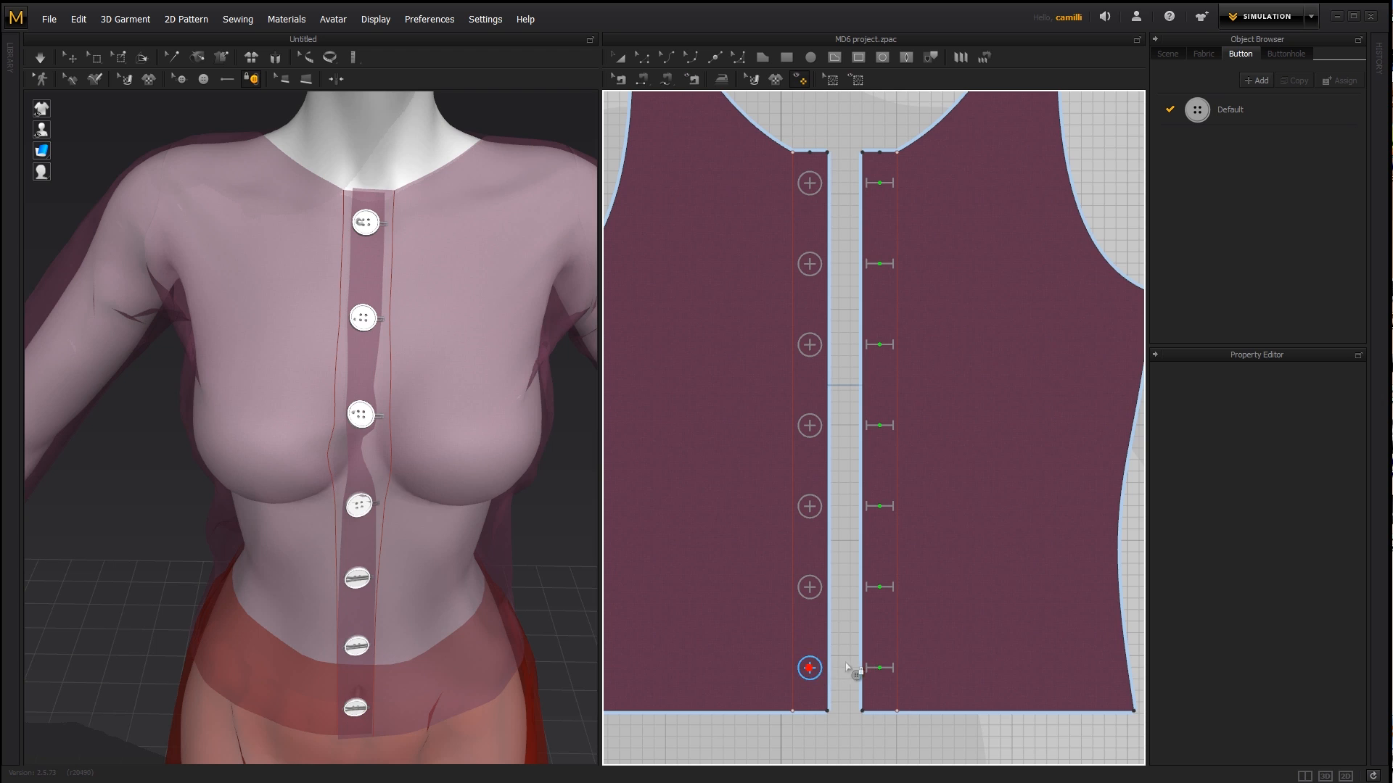
- Select all the buttons and buttonholes together and move them slightly down along the shirt's front
click(180, 78)
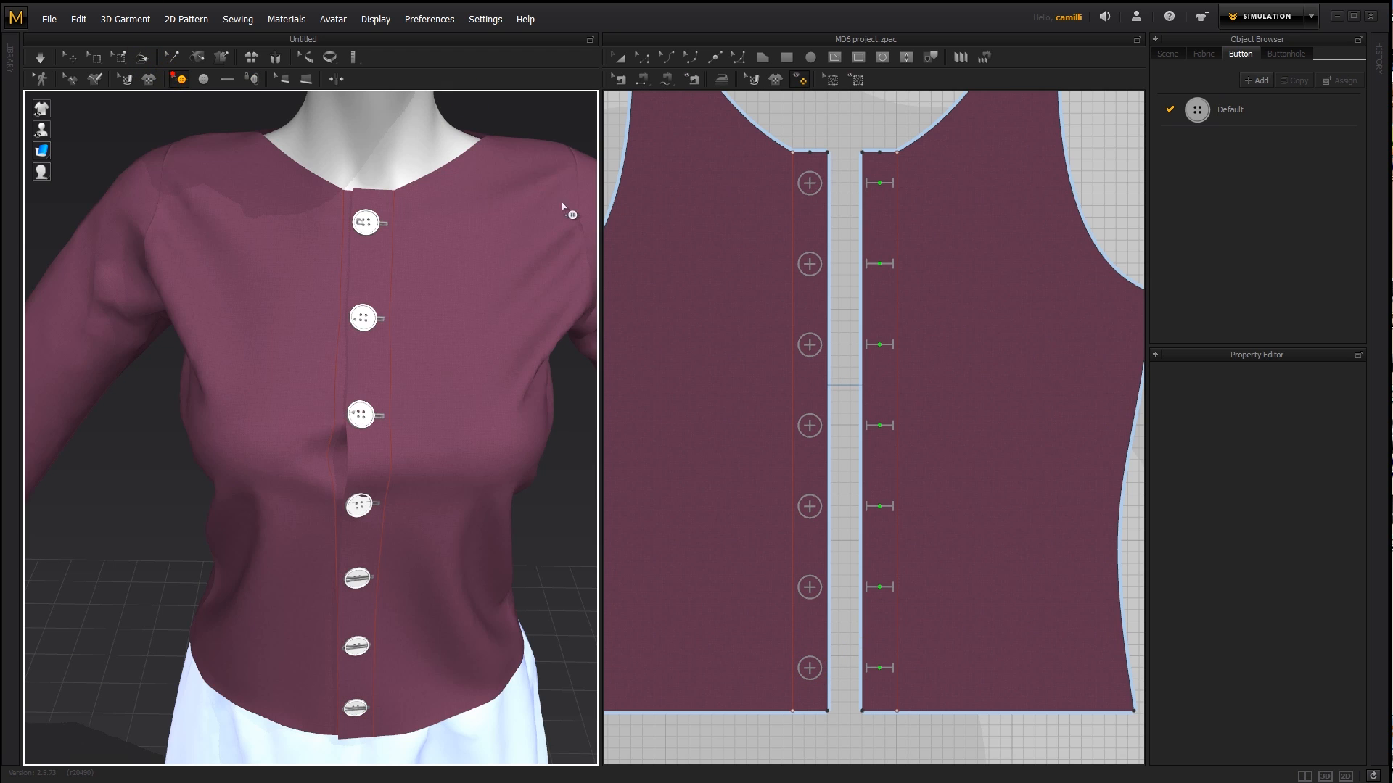
drag(799, 127, 898, 695)
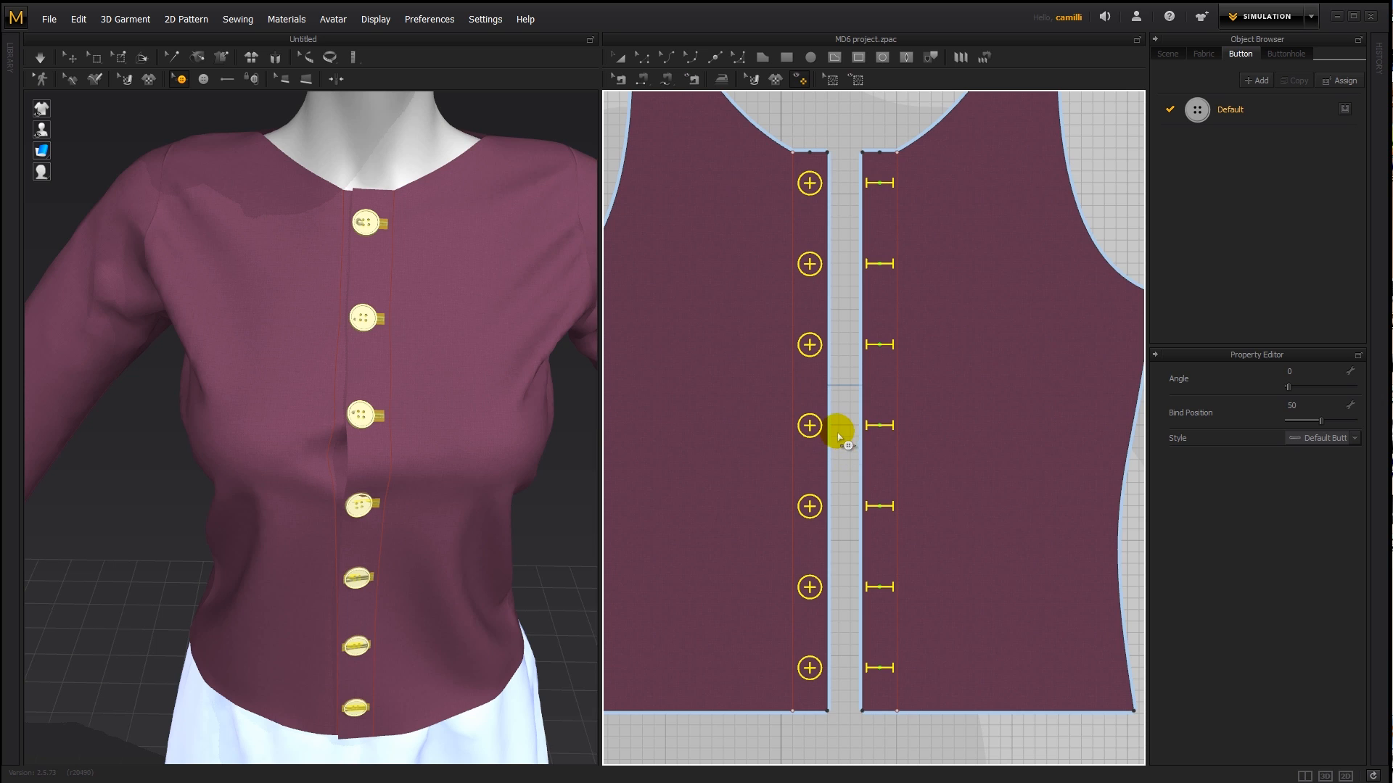
key(Down)
key(Down)
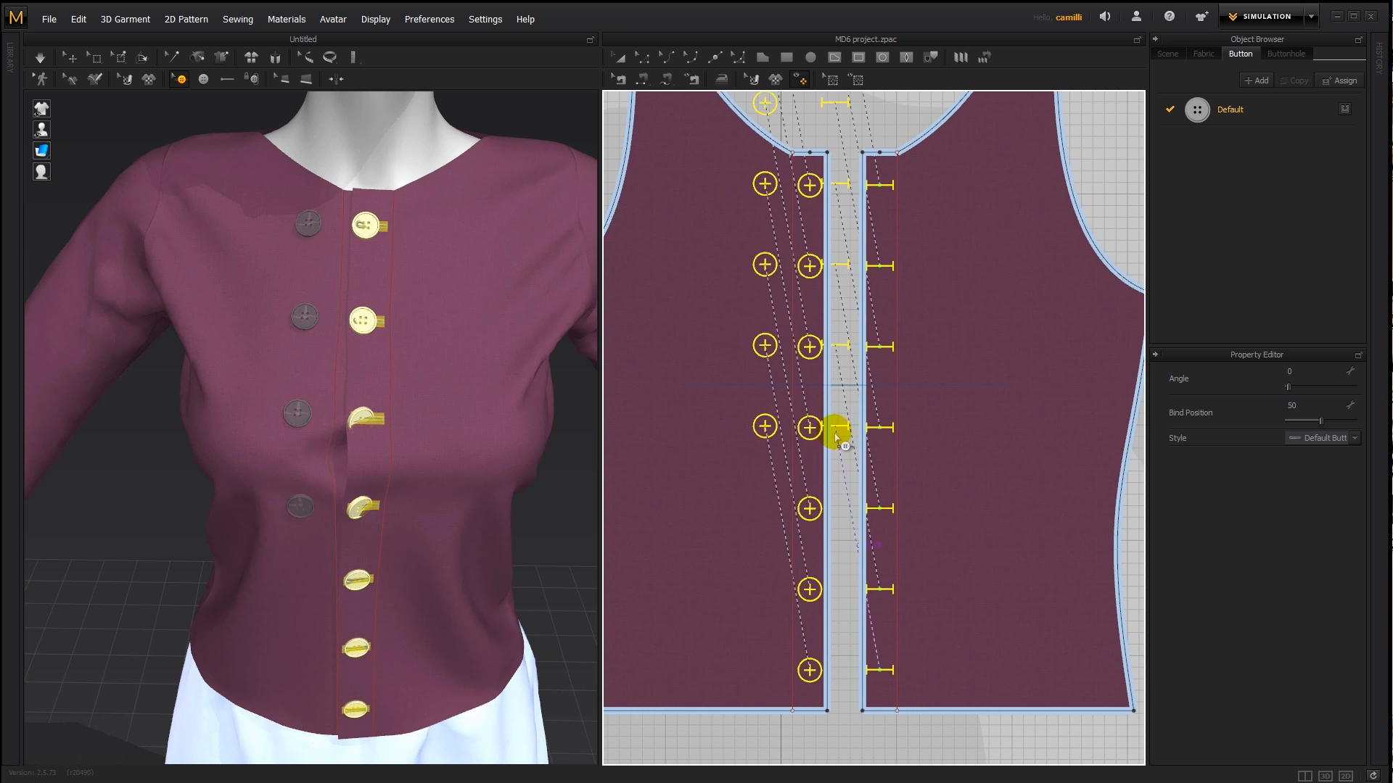
drag(810, 431, 809, 445)
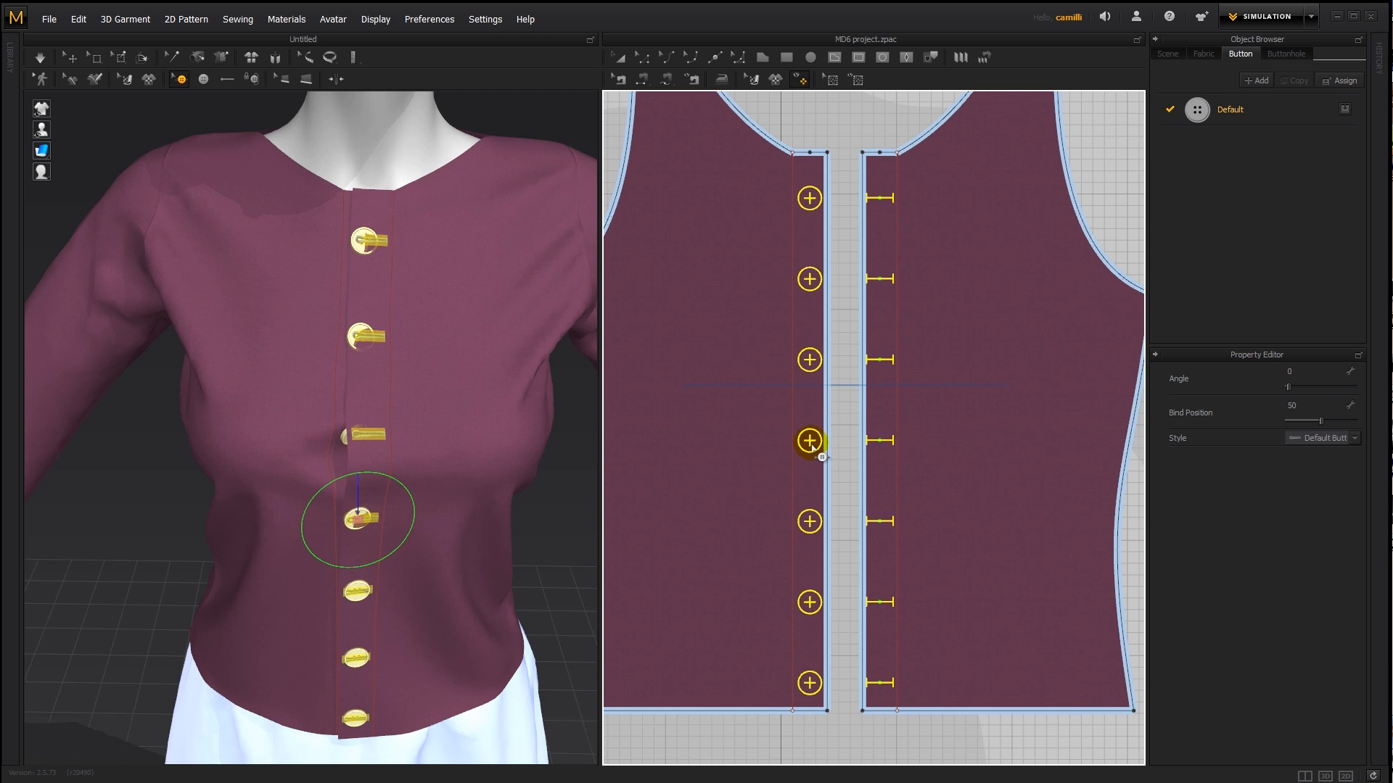
- Briefly simulate the shirt with its buttons unfastened and stop the simulation
key(space)
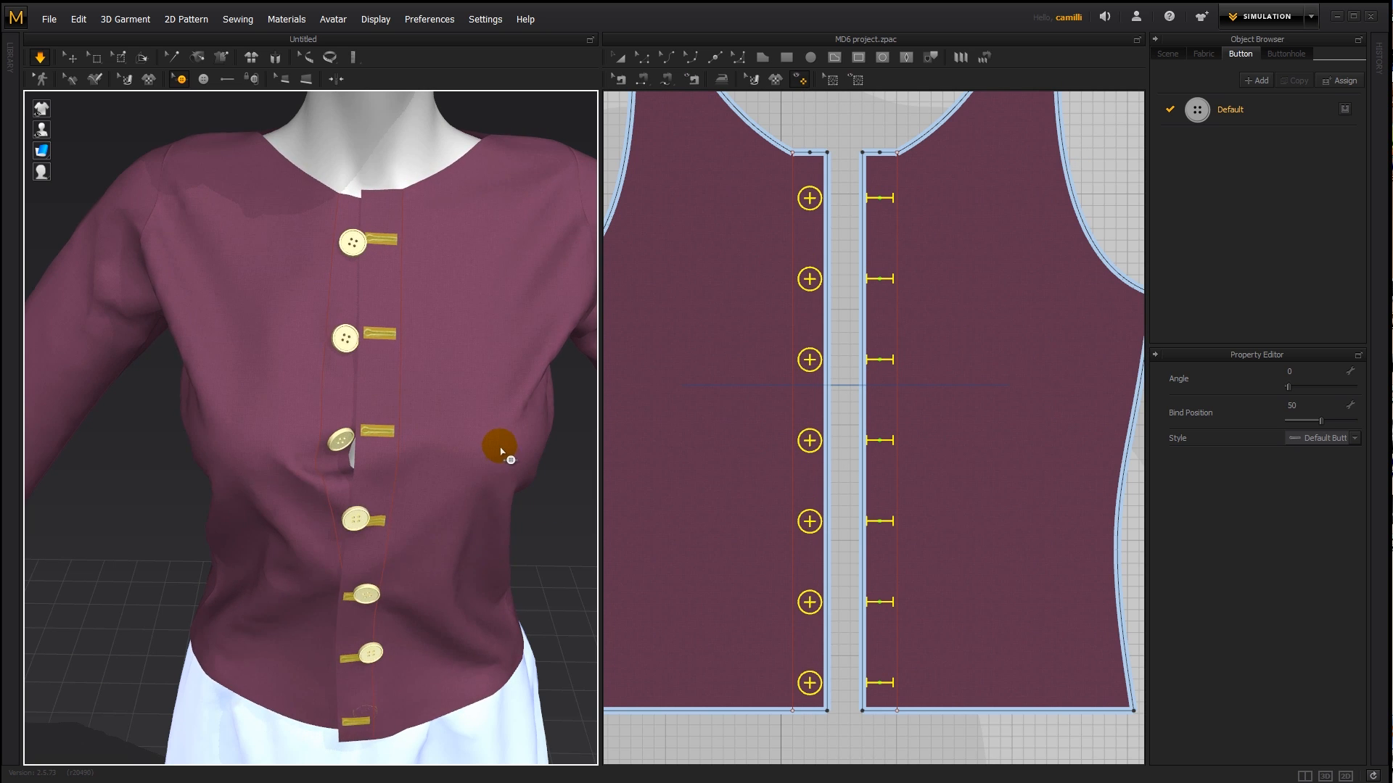
right_drag(352, 277, 384, 259)
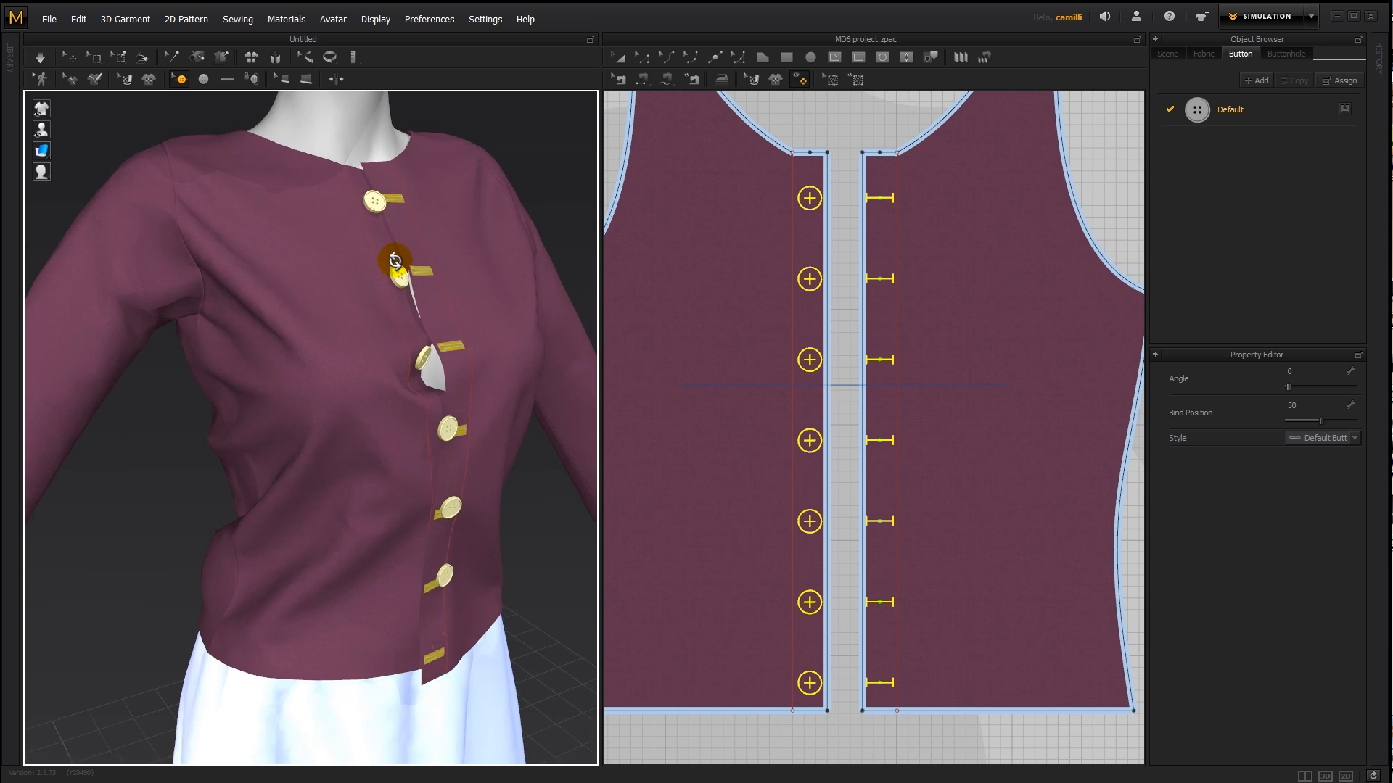
key(space)
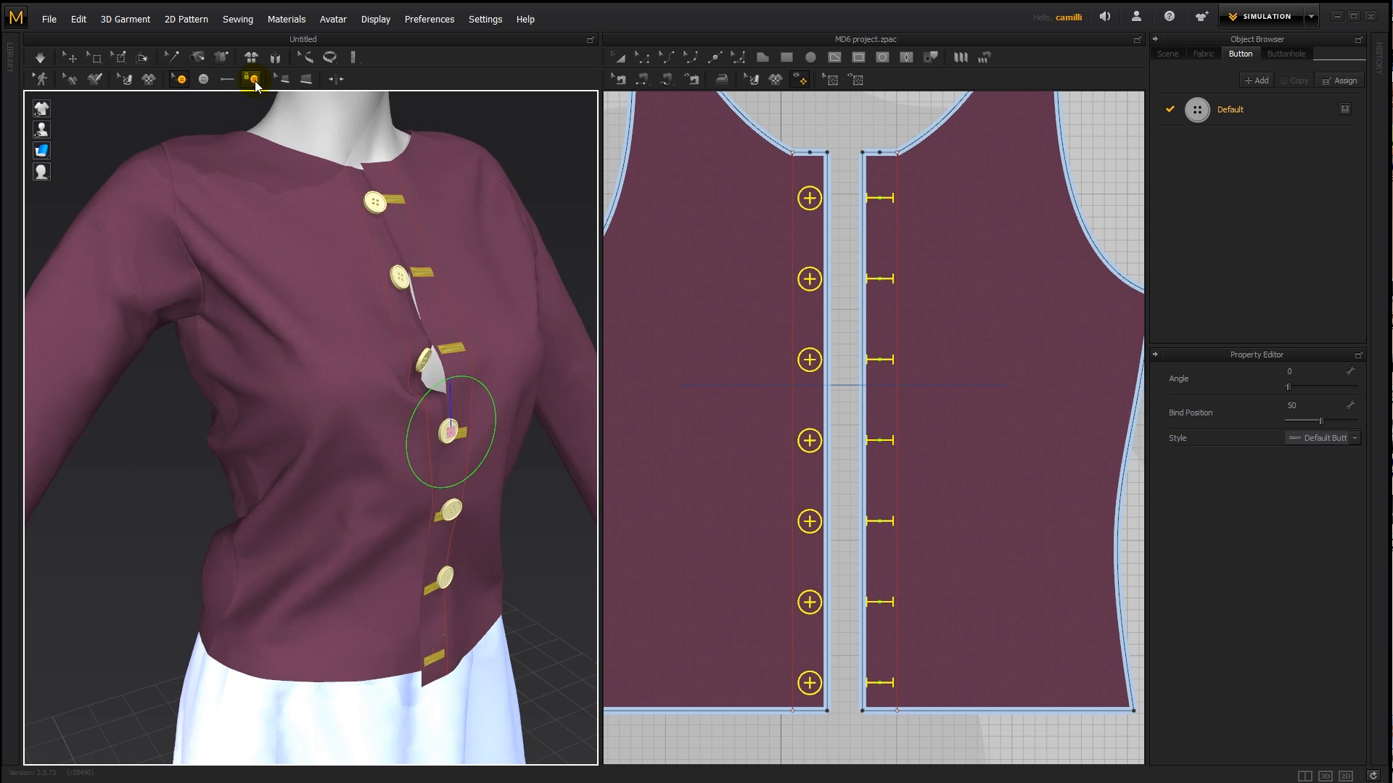
- Fasten all seven buttons along the shirt front to their matching buttonholes
click(253, 79)
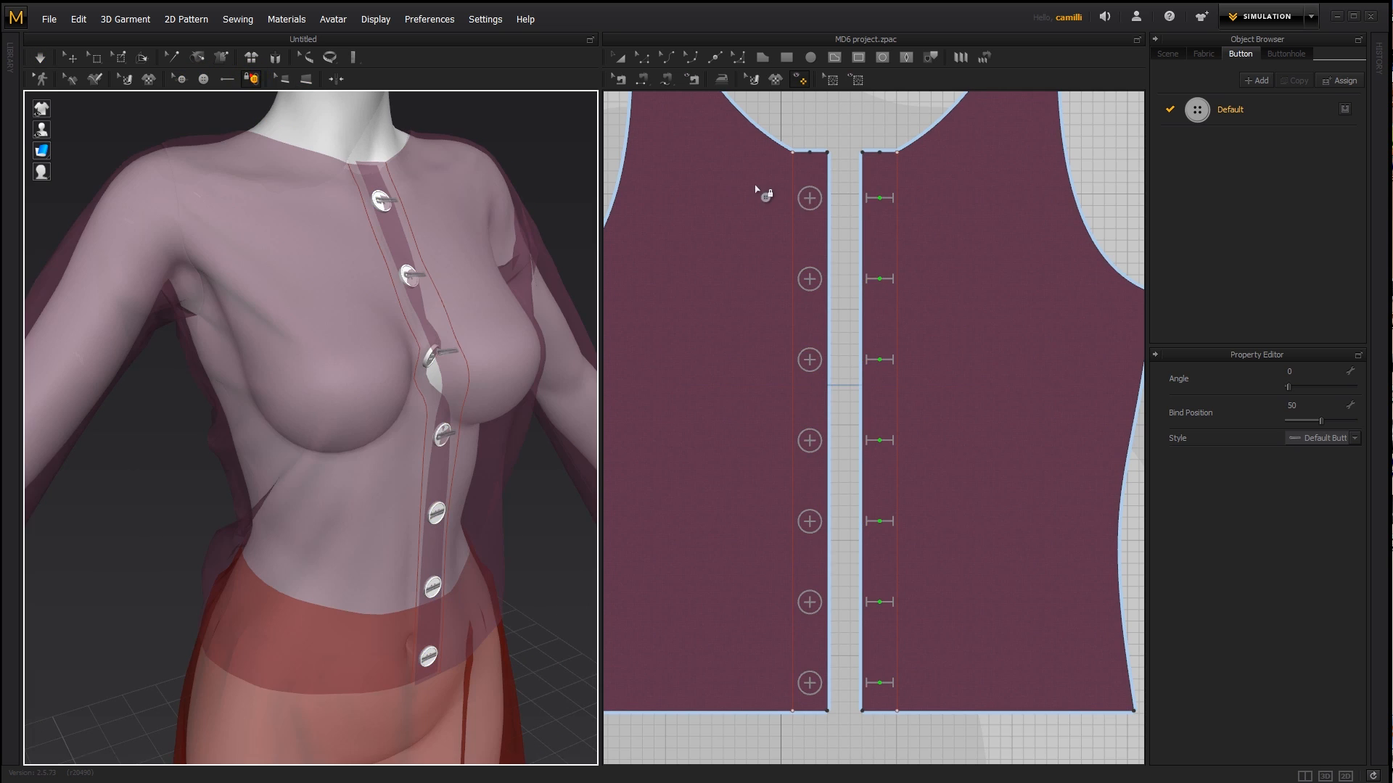
click(809, 198)
click(889, 203)
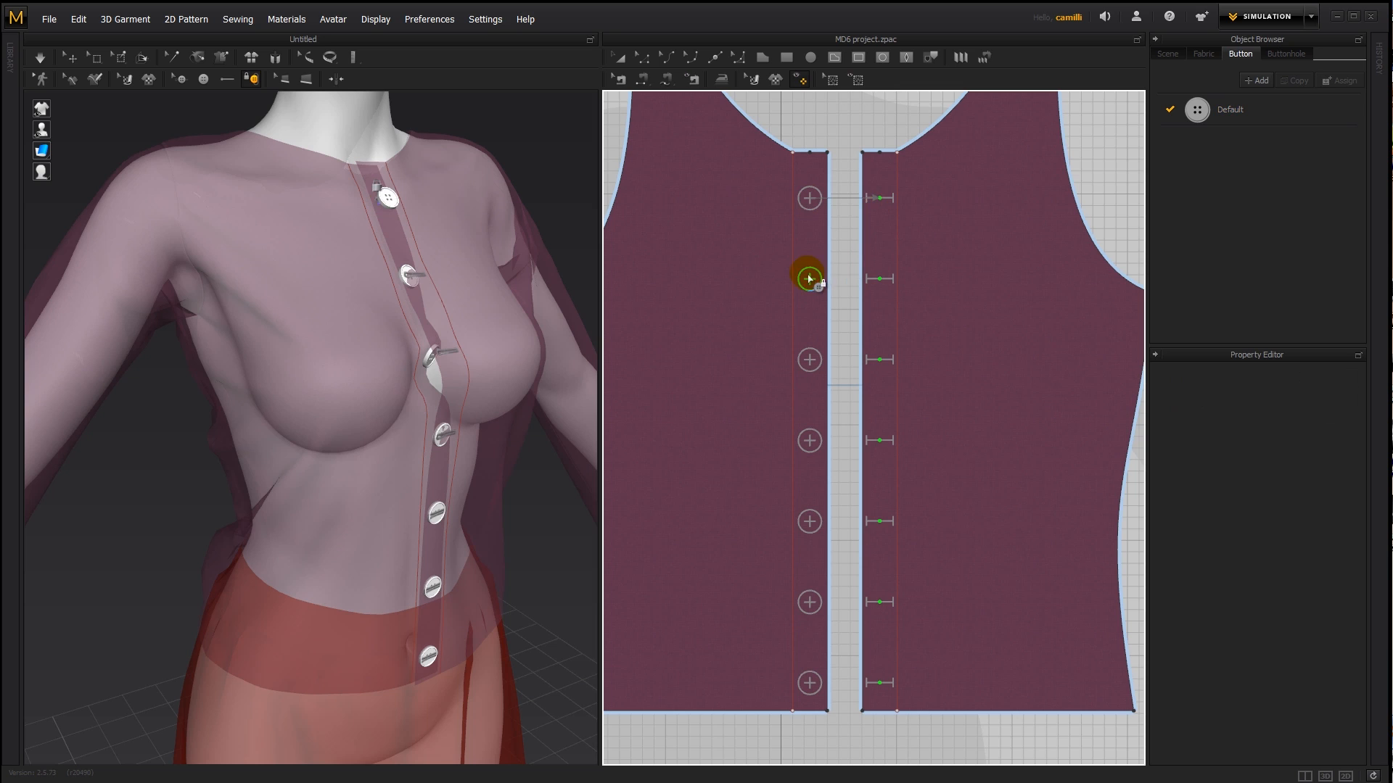
click(870, 278)
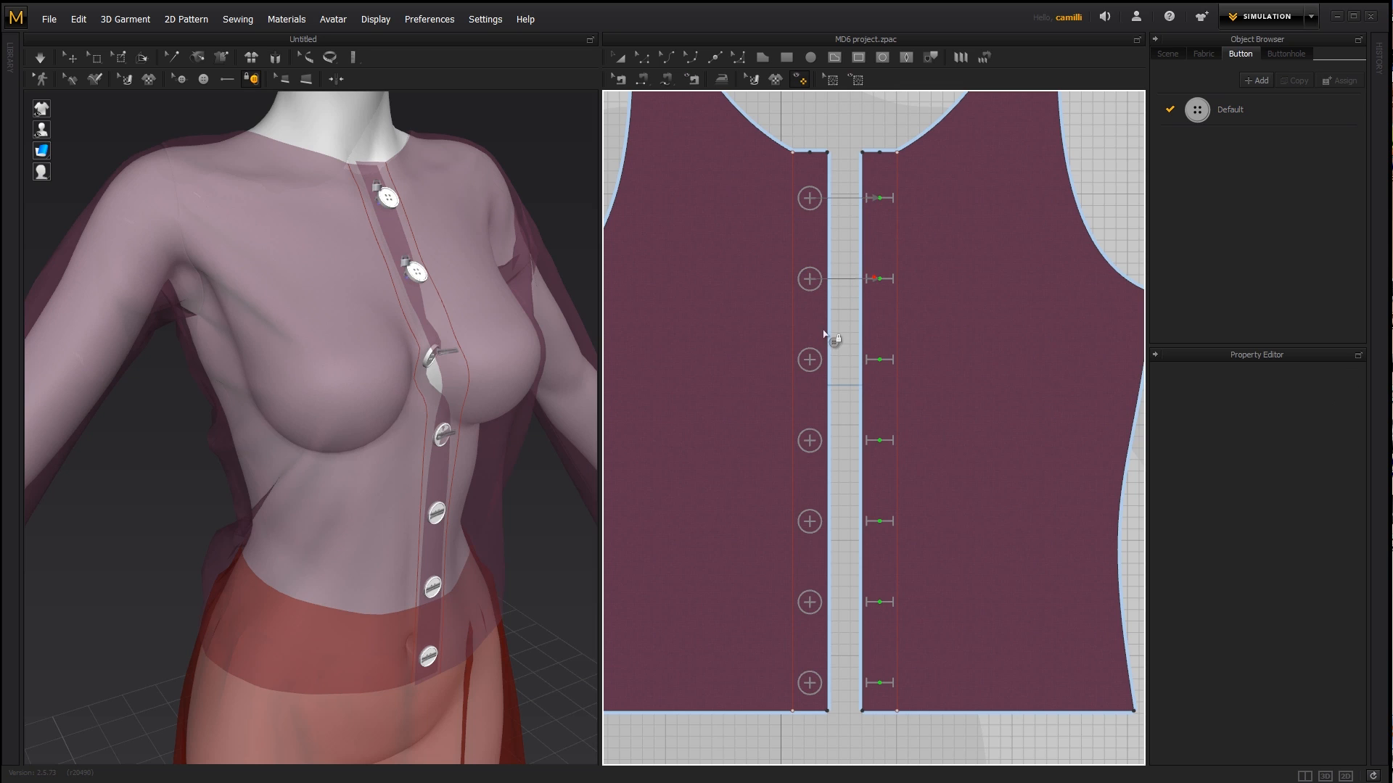
click(878, 372)
click(878, 446)
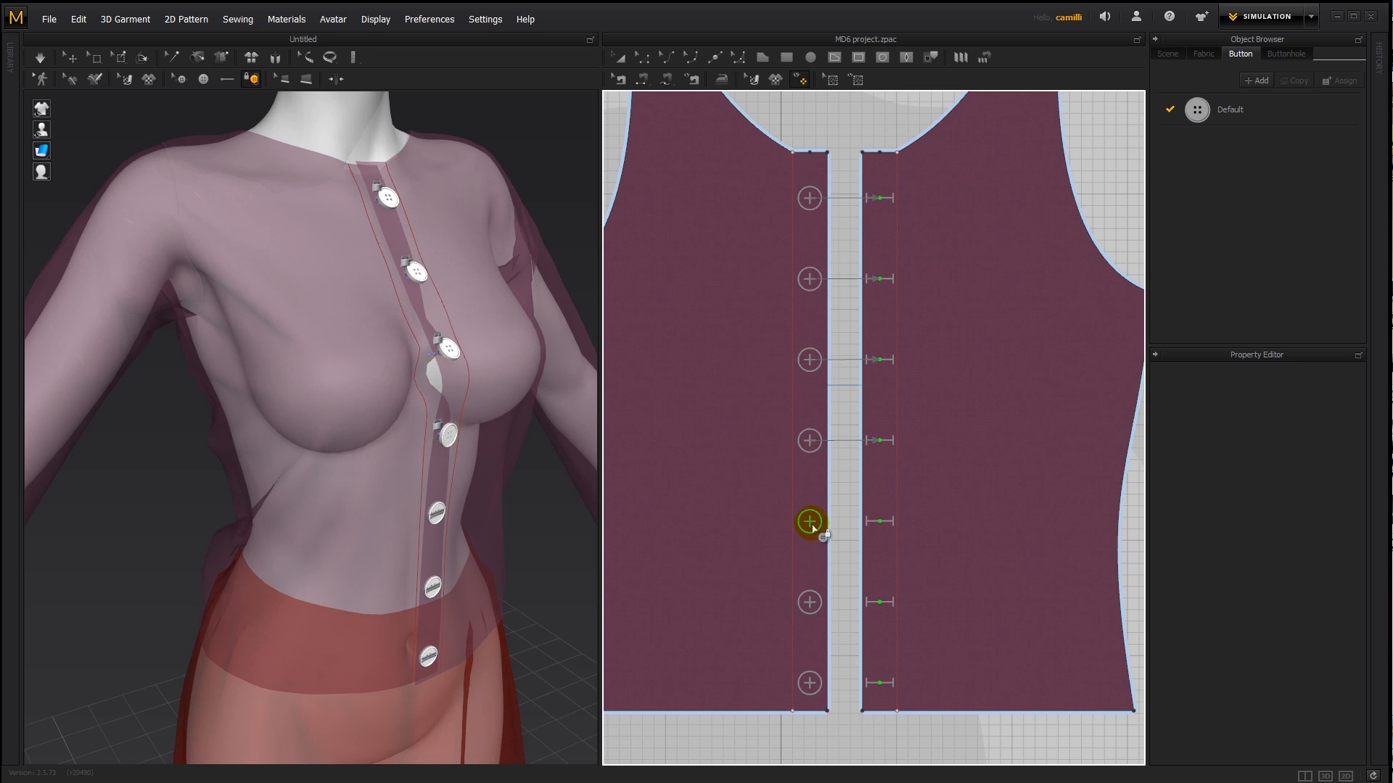
click(809, 521)
click(879, 522)
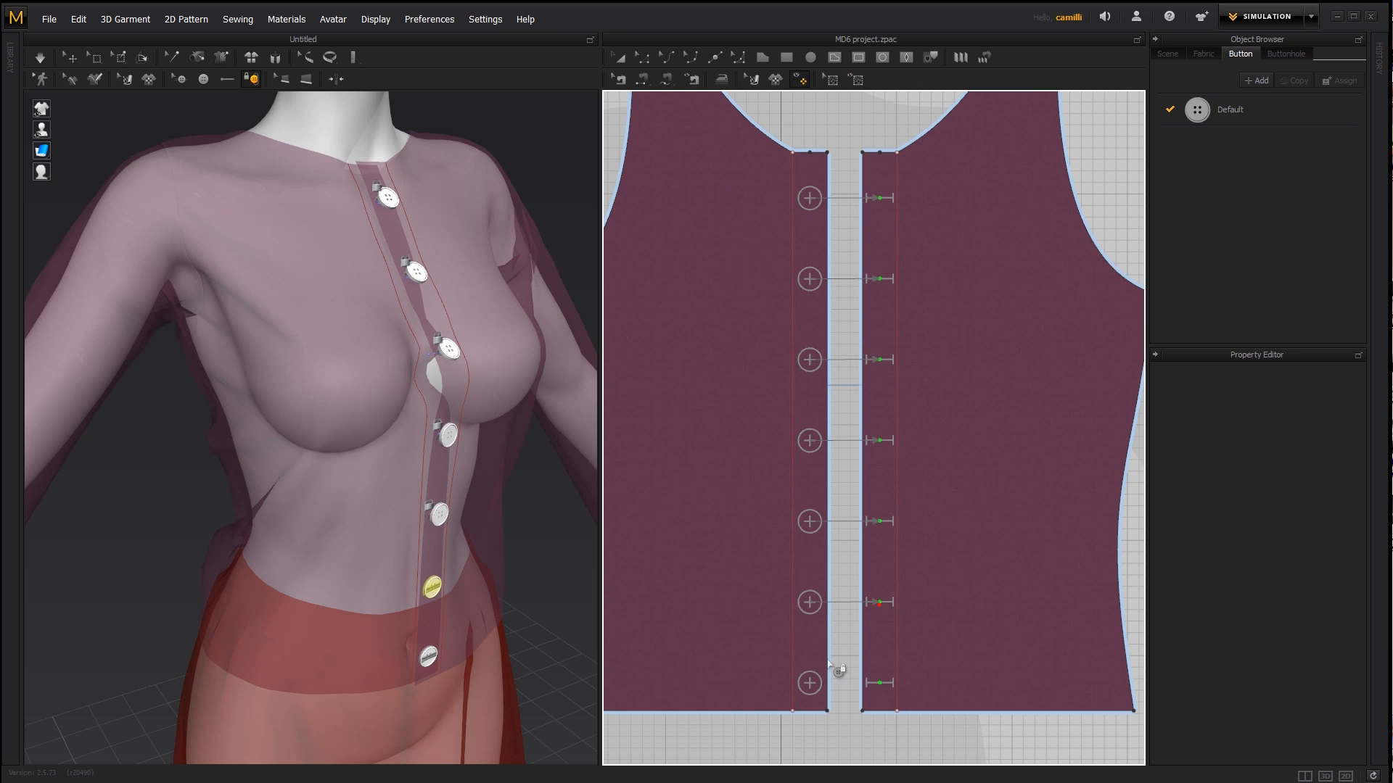
click(871, 683)
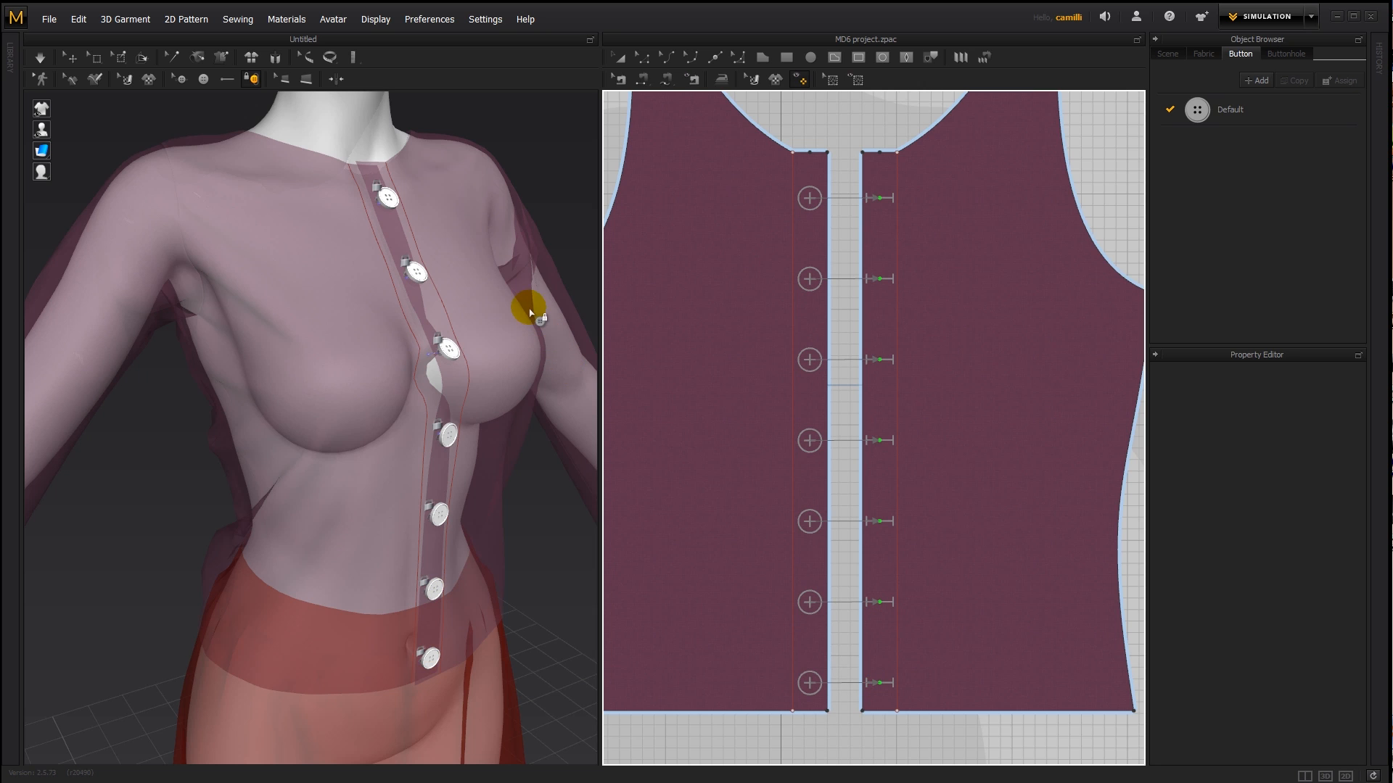
- Simulate the shirt with its buttons fastened, check its front, and stop the simulation
key(space)
key(a)
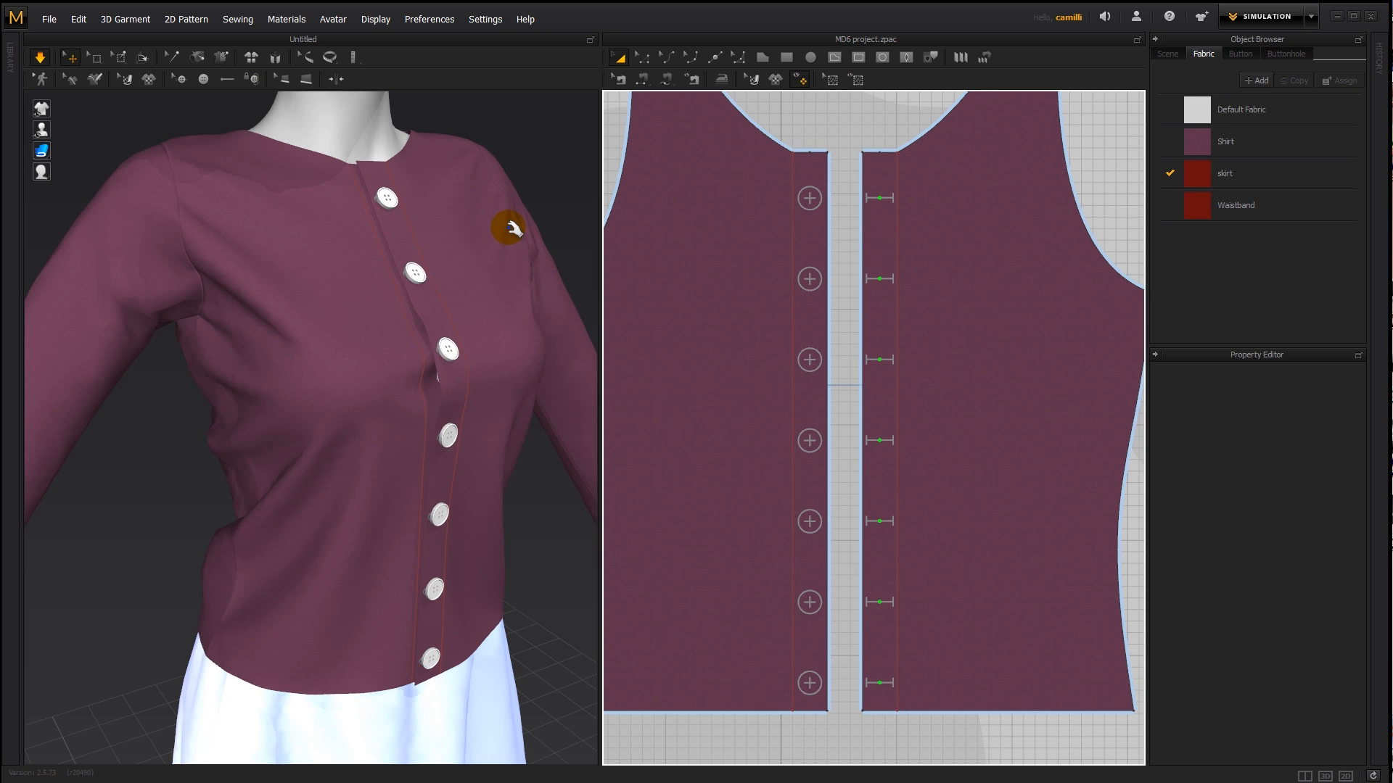
right_drag(535, 297, 499, 310)
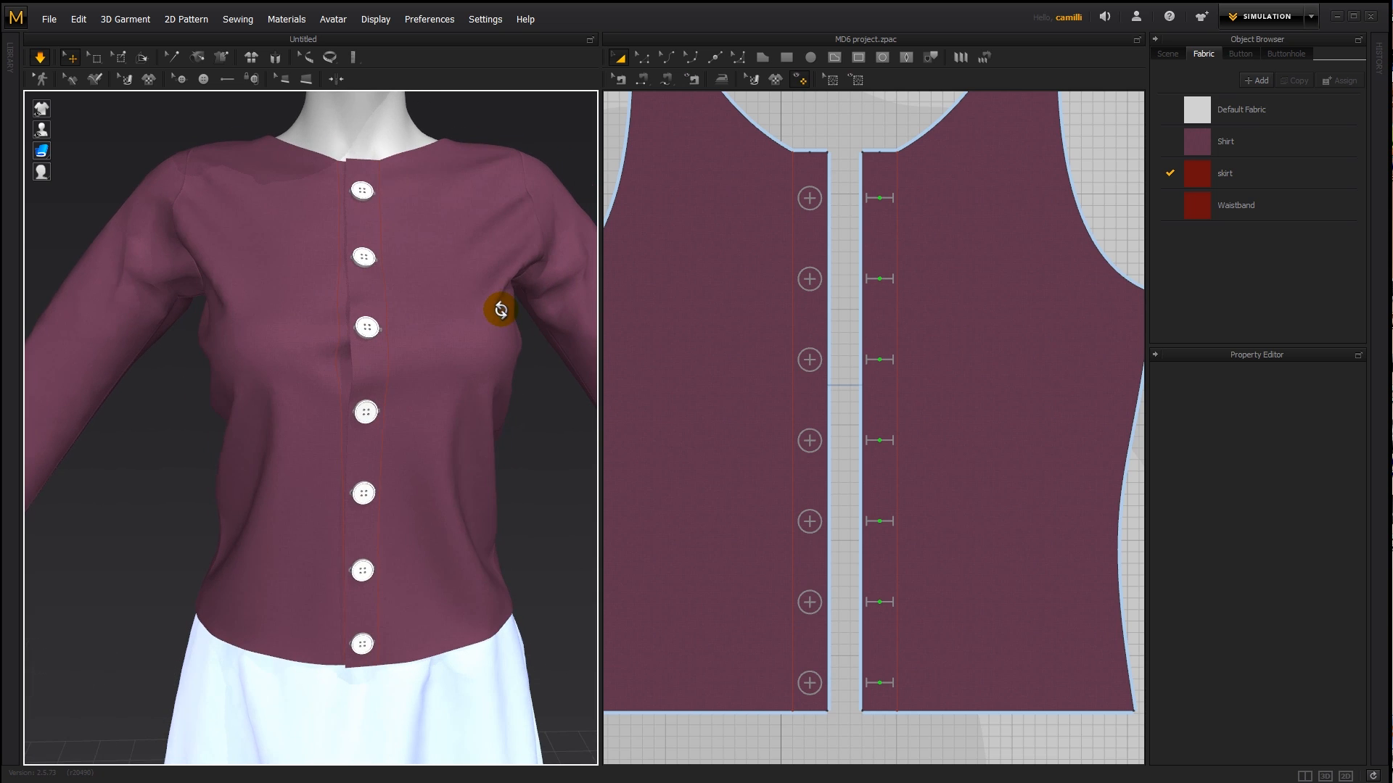
key(space)
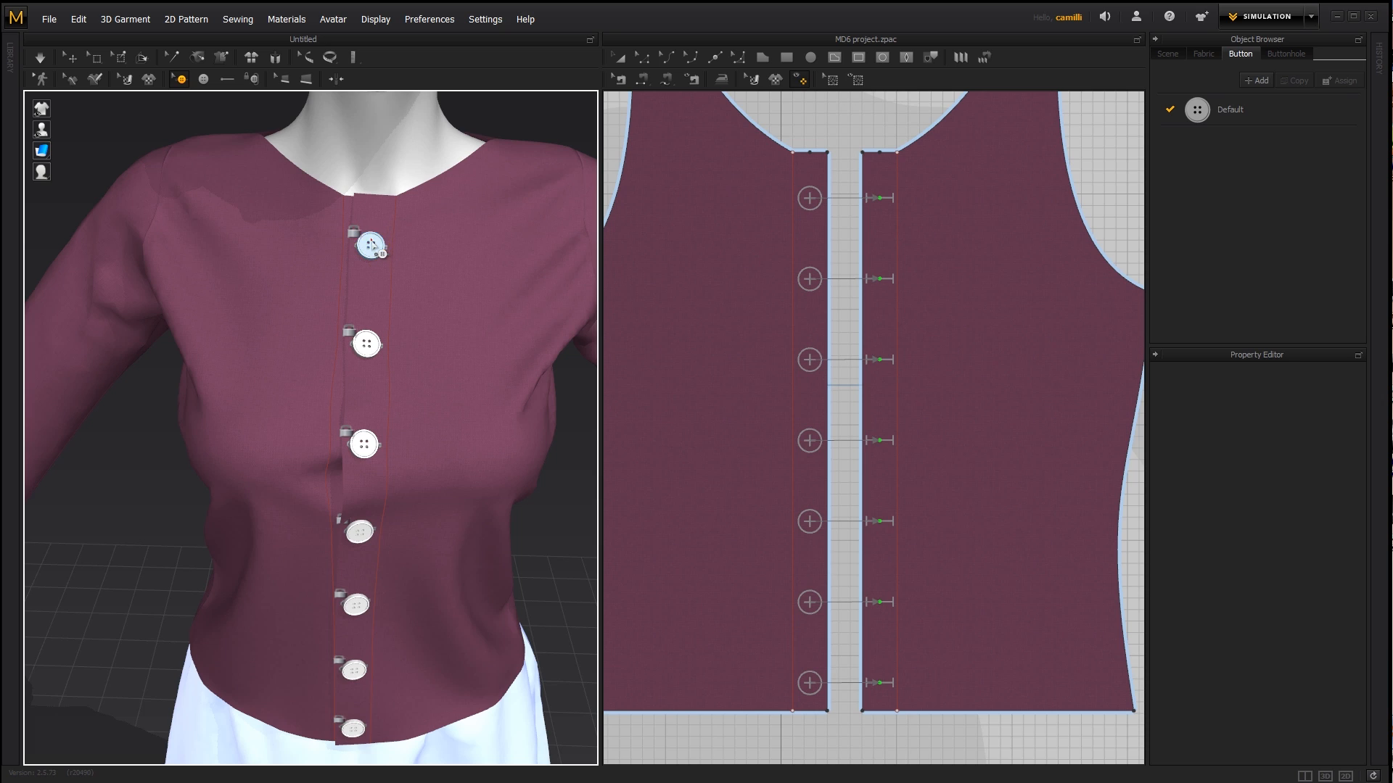
- Set the top button's thread length to 2 mm
click(371, 245)
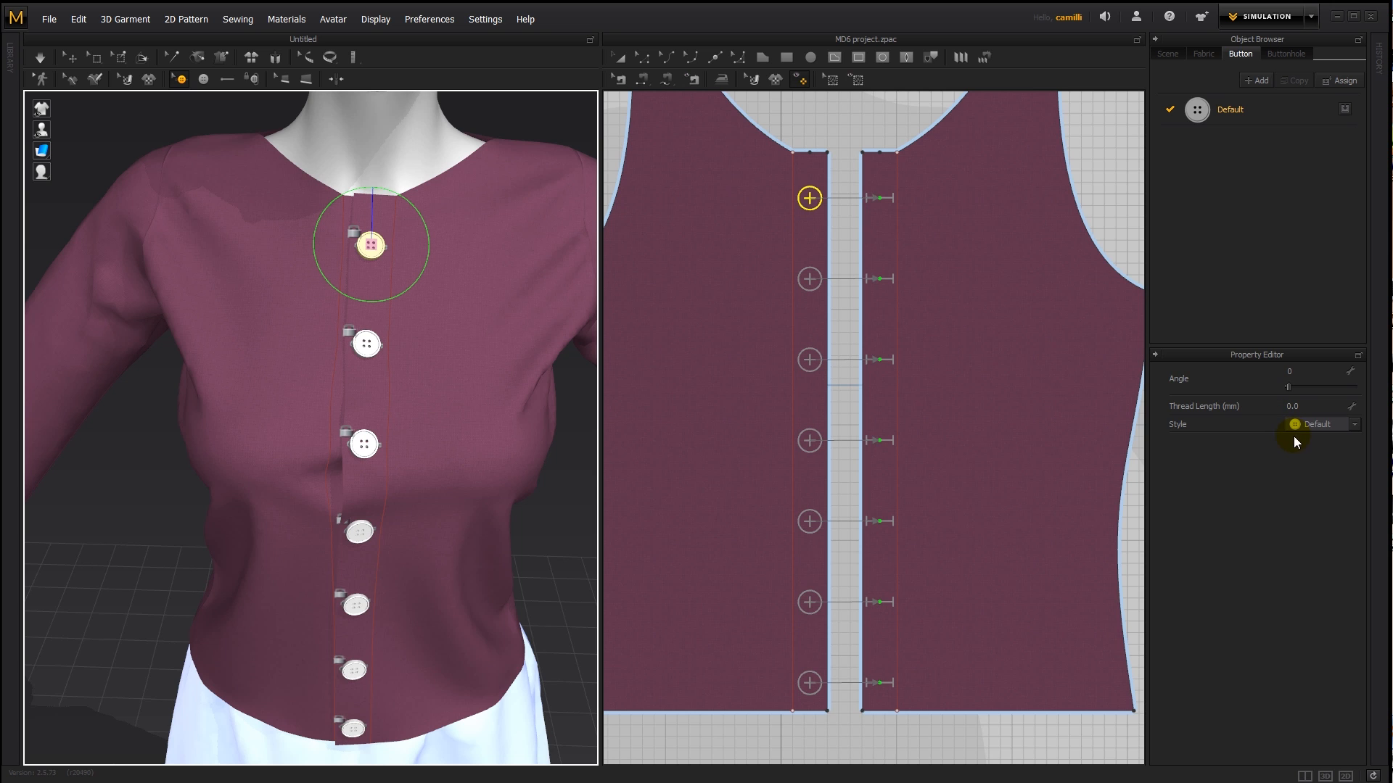
right_drag(419, 382, 528, 379)
scroll(527, 379, up, 10)
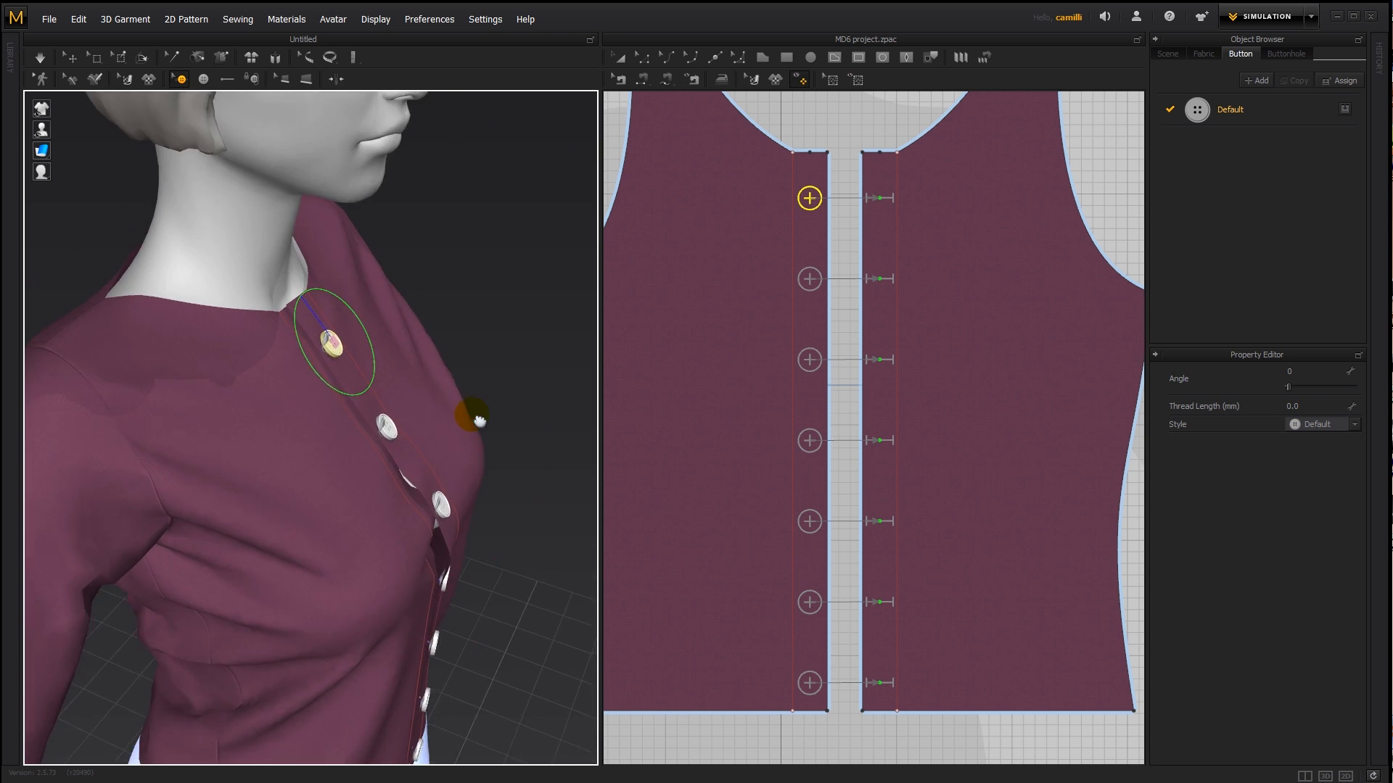
click(1329, 404)
text(2)
key(Return)
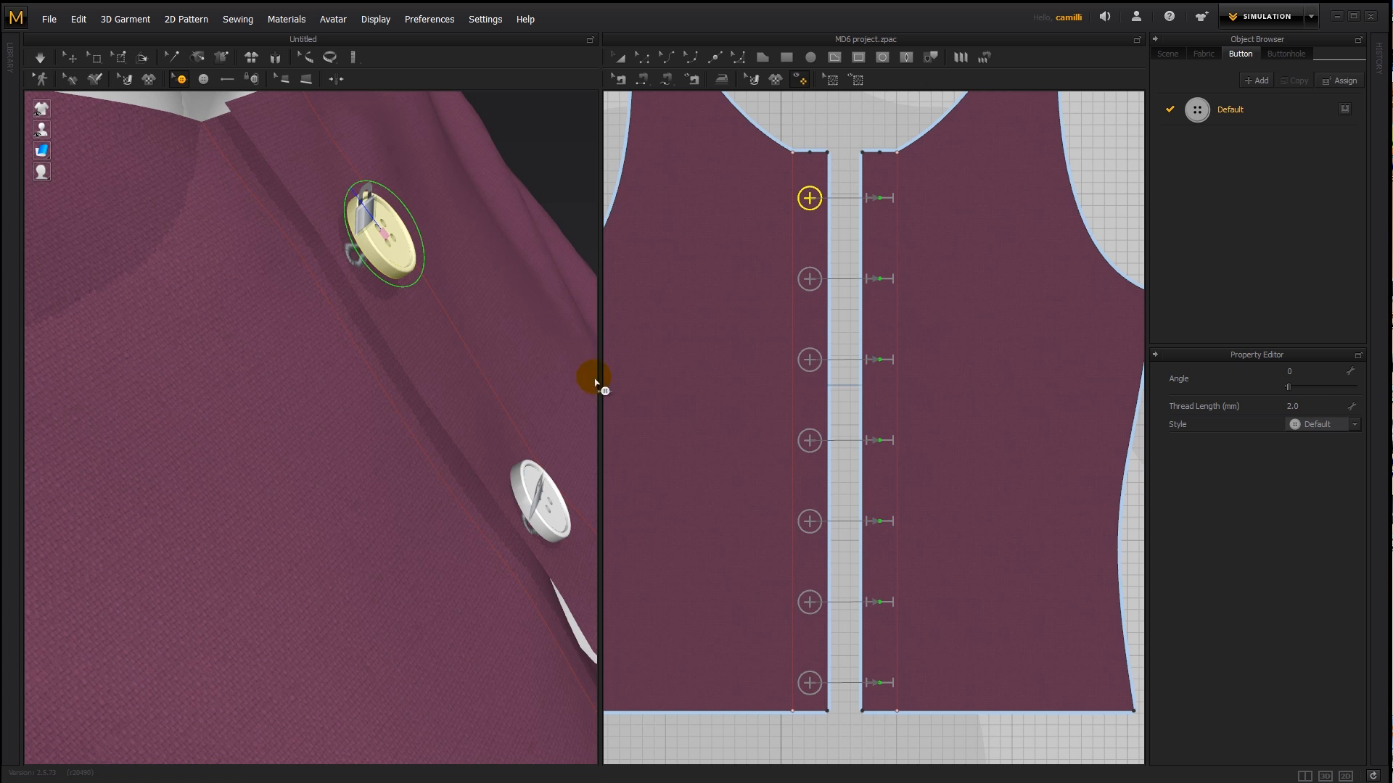
- Set the top button's thread length to 5 mm and check its distance from the fabric with a brief simulation
click(1314, 404)
text(5)
key(Return)
right_drag(367, 373, 406, 373)
right_drag(463, 299, 484, 283)
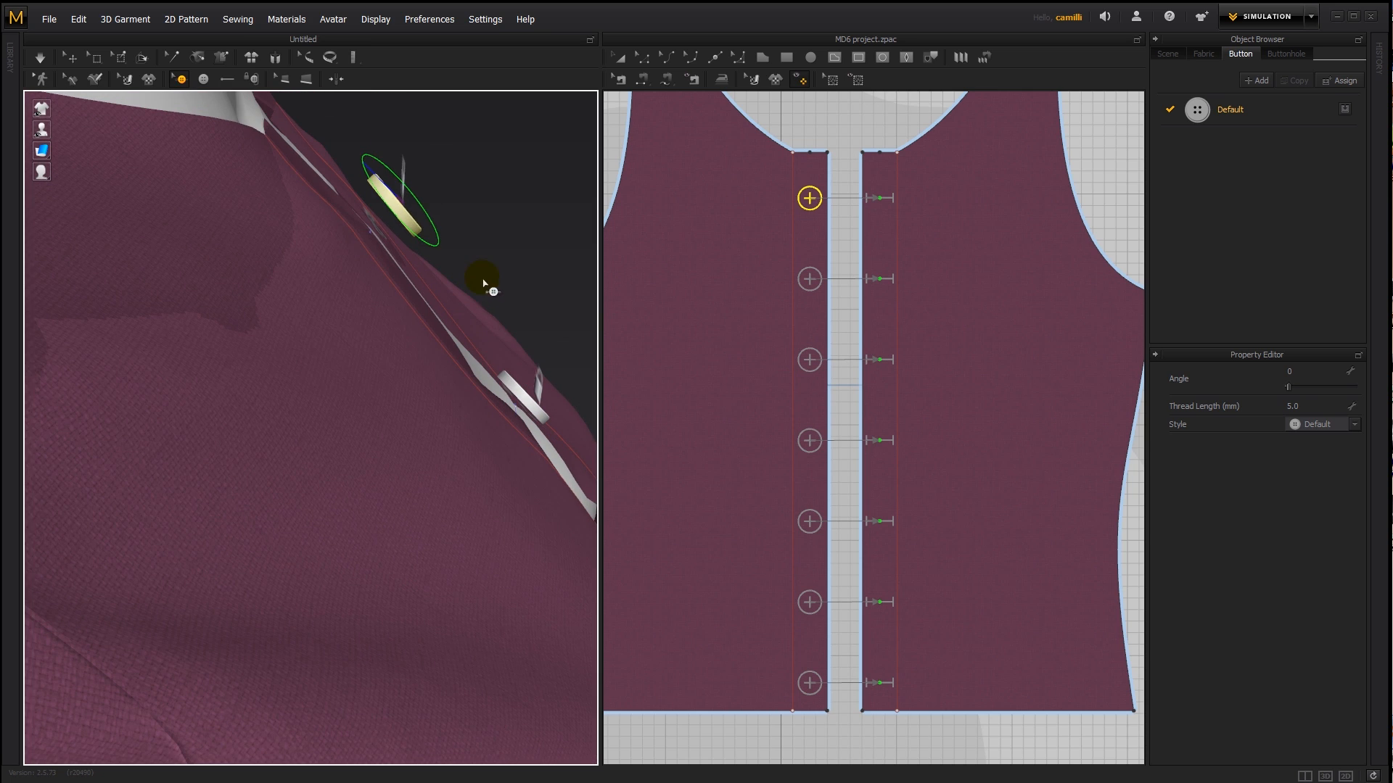
key(space)
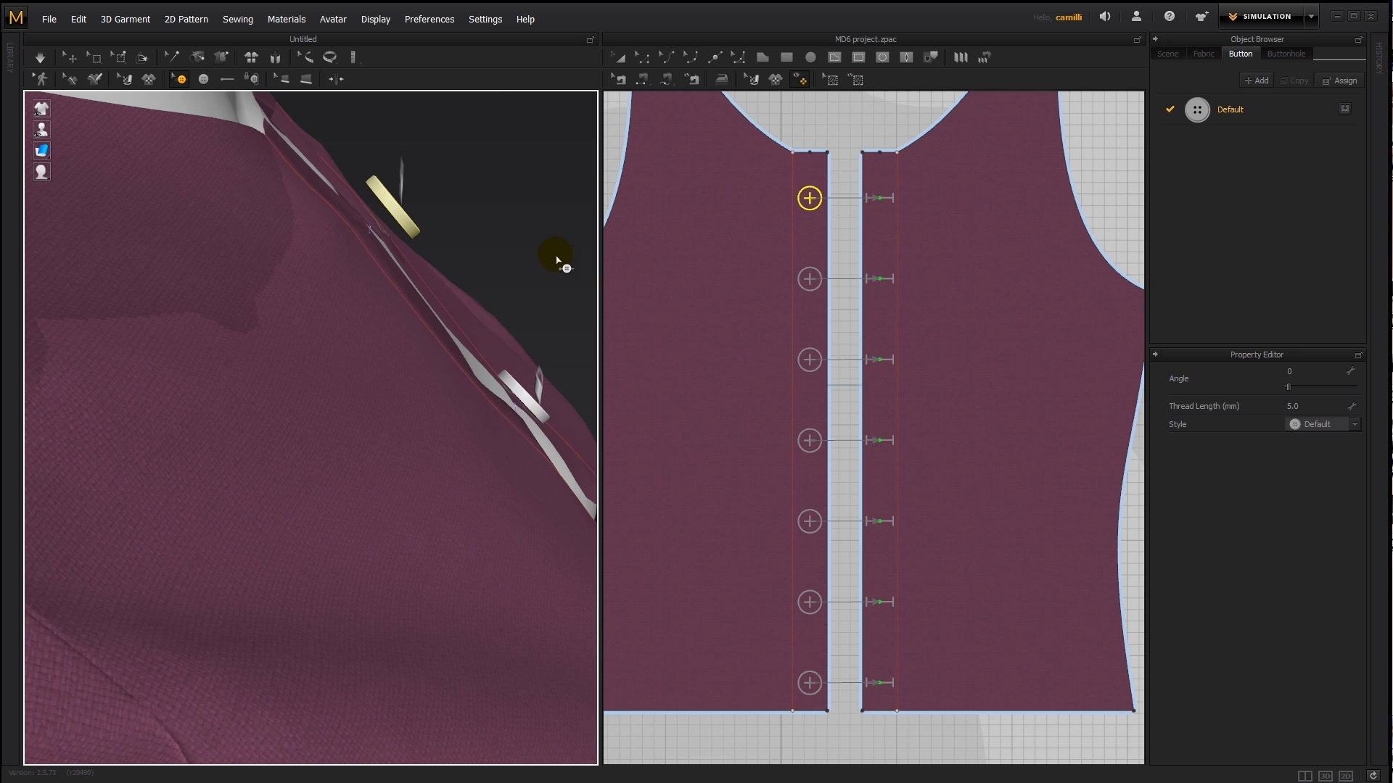
right_drag(520, 270, 388, 258)
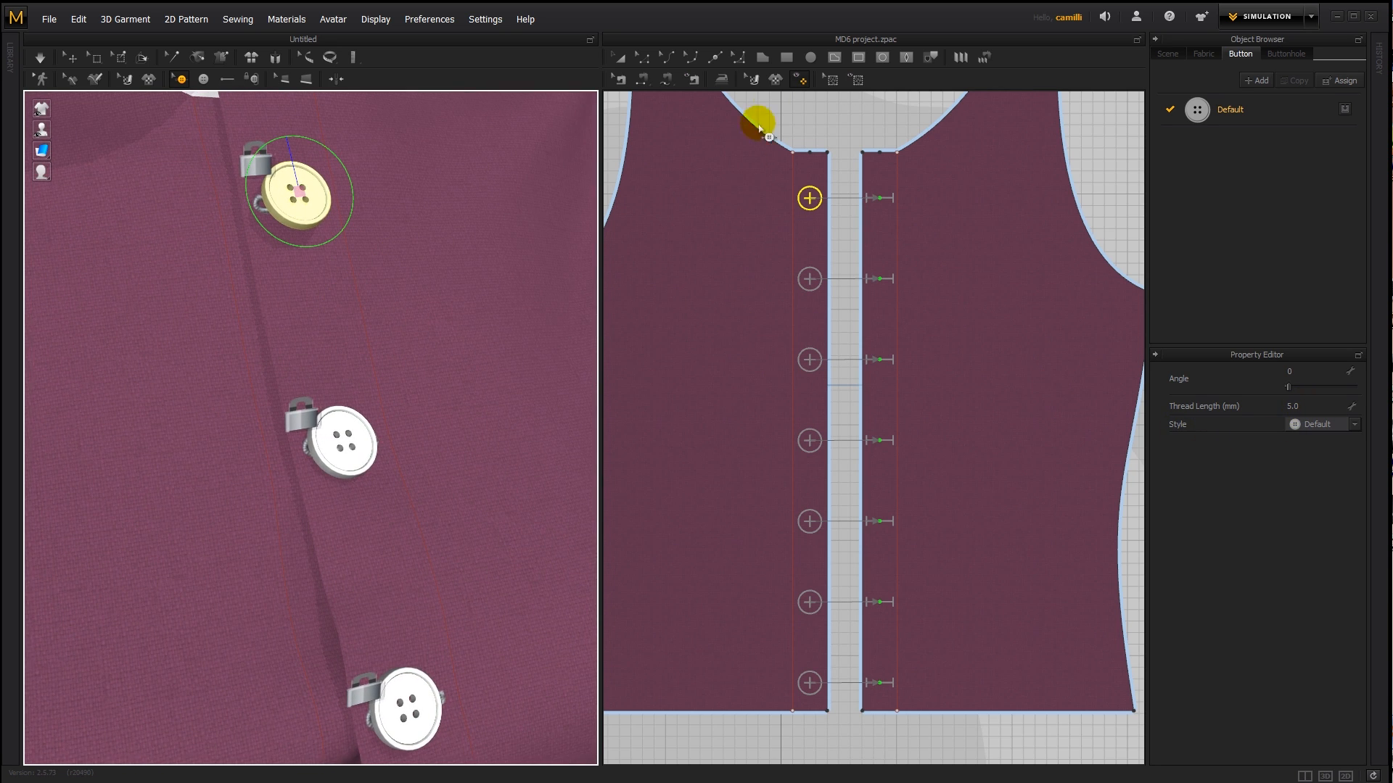
- Reset the top button's thread length to 0 mm and deselect the button
click(1324, 408)
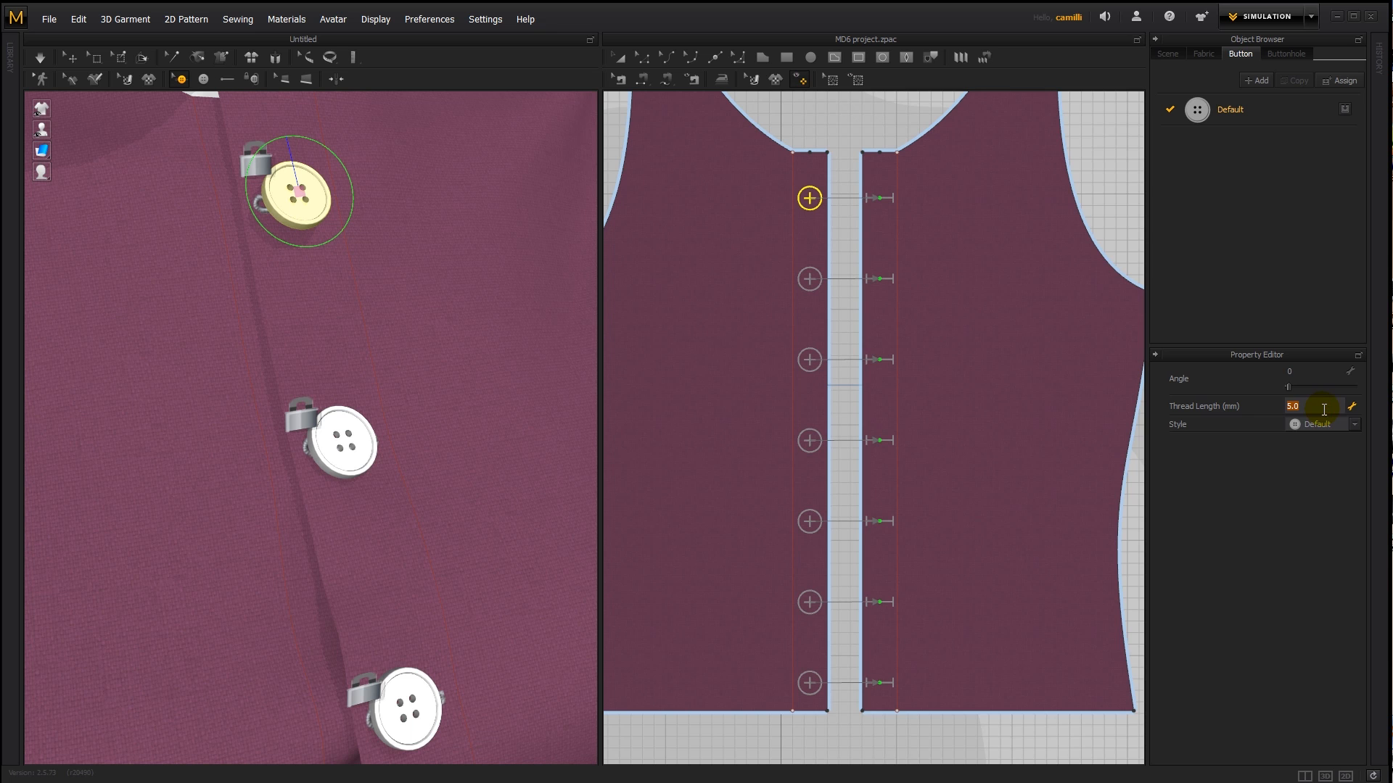
key(Return)
scroll(333, 314, down, 5)
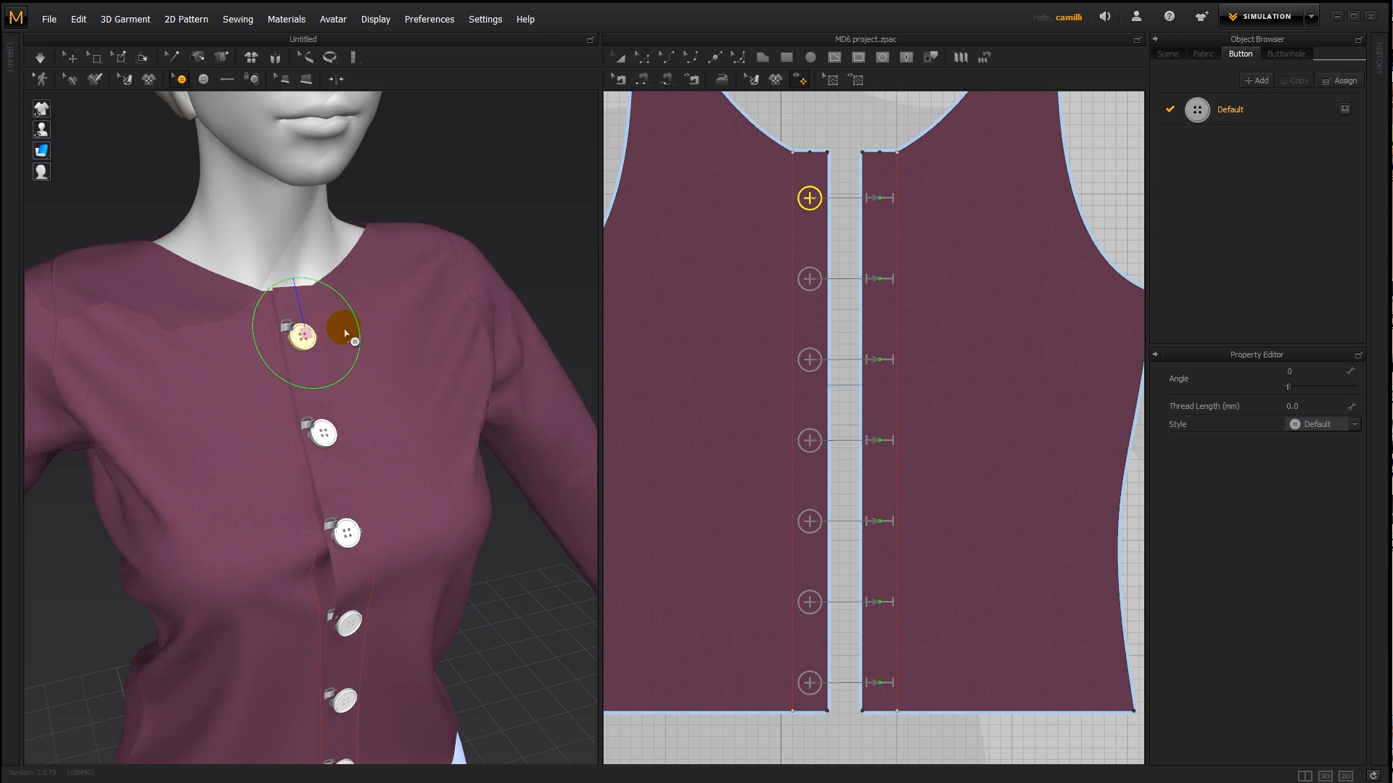
click(427, 190)
- Select both front pieces of the shirt and set their additional rendering thickness to 5
right_drag(250, 409, 380, 461)
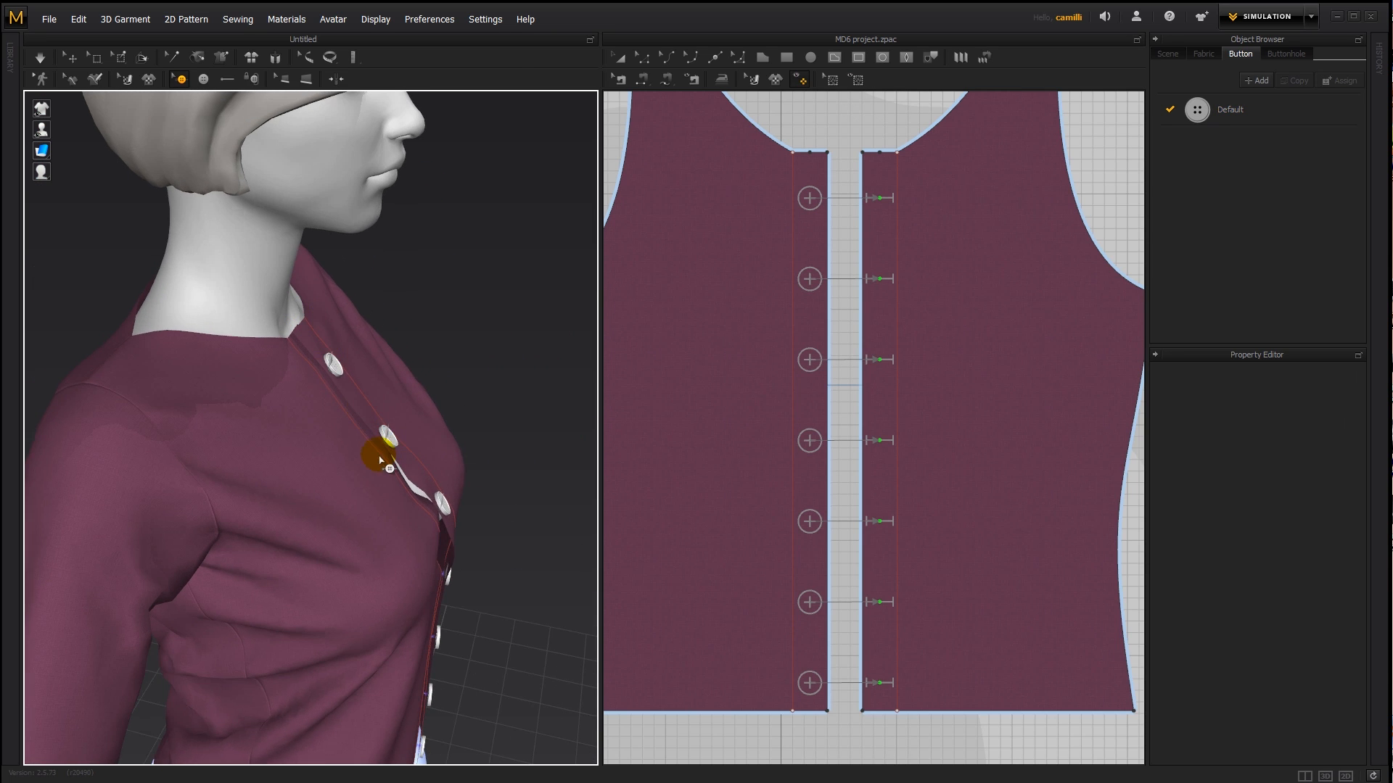
key(q)
click(356, 395)
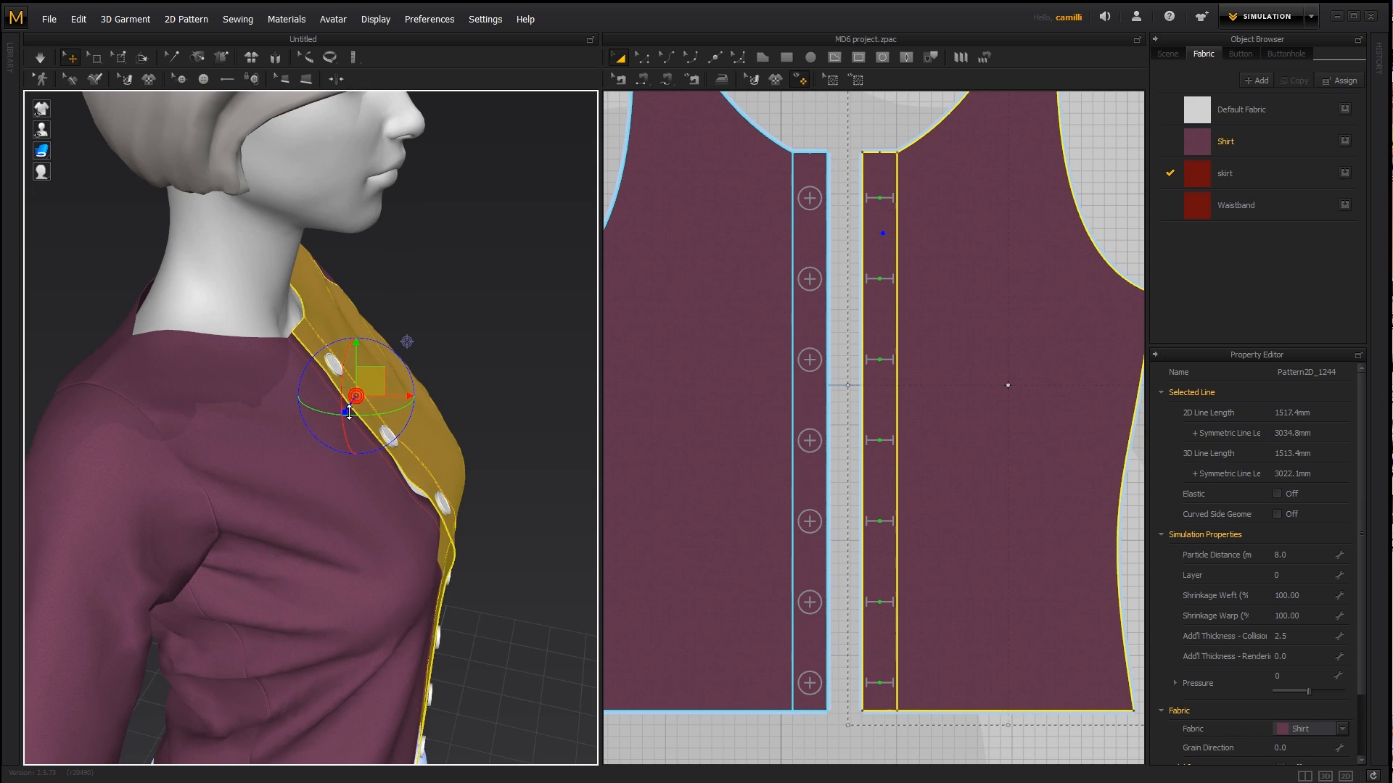
click(276, 402)
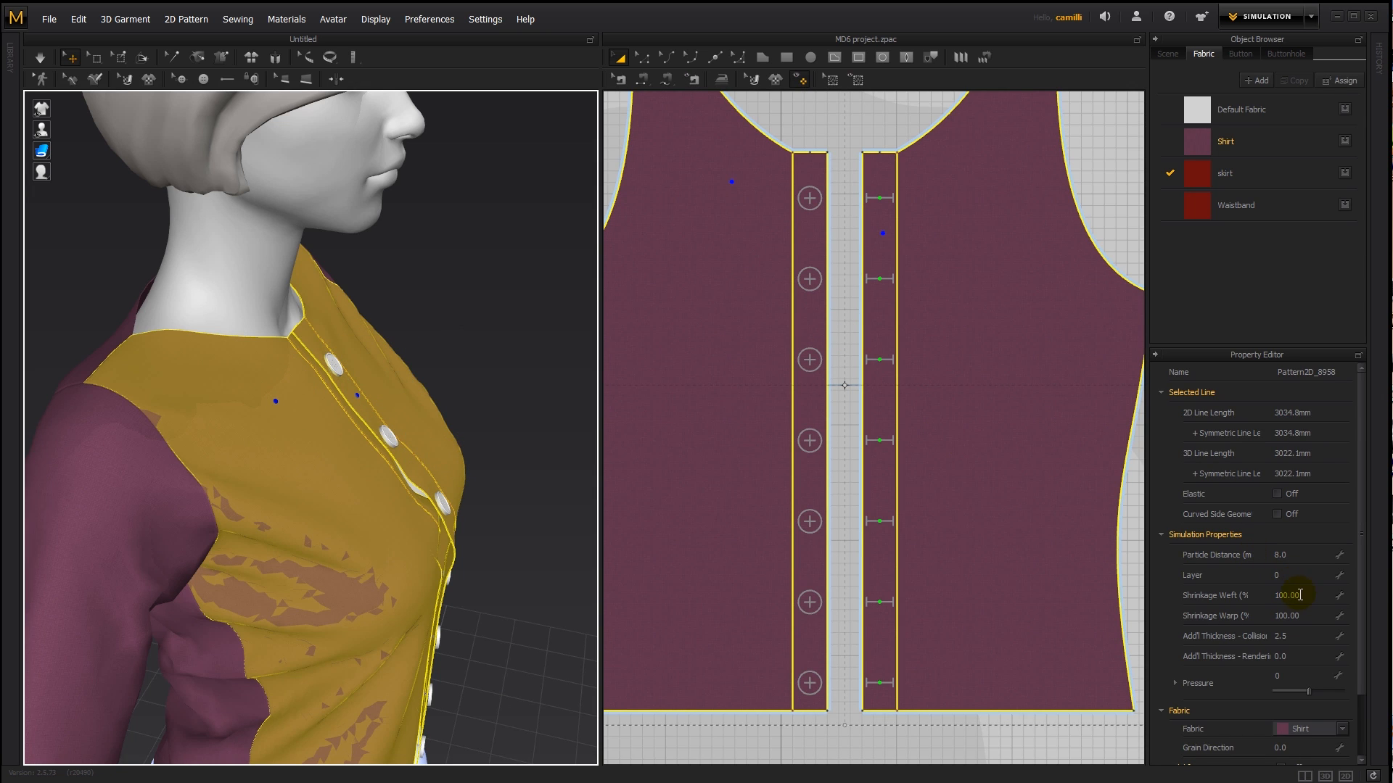
click(1306, 656)
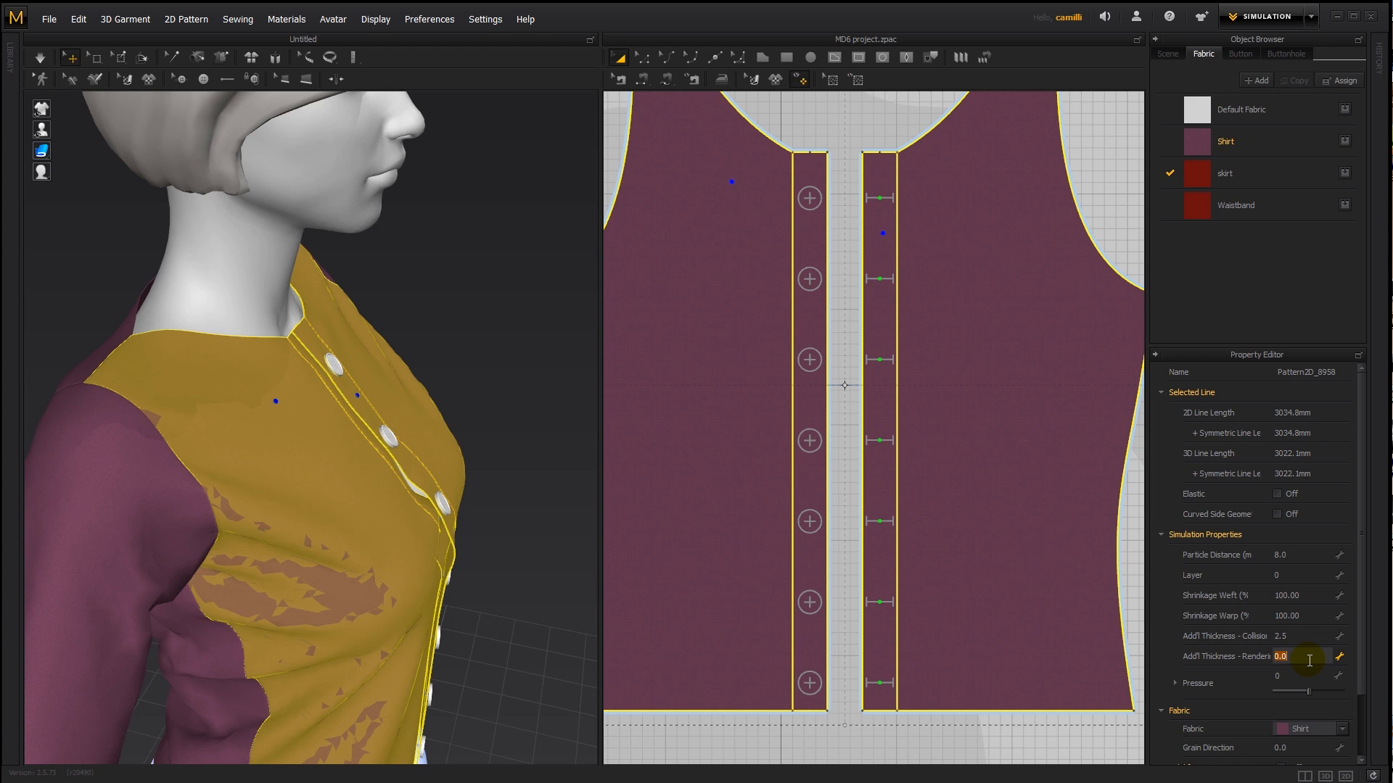
text(5)
key(Return)
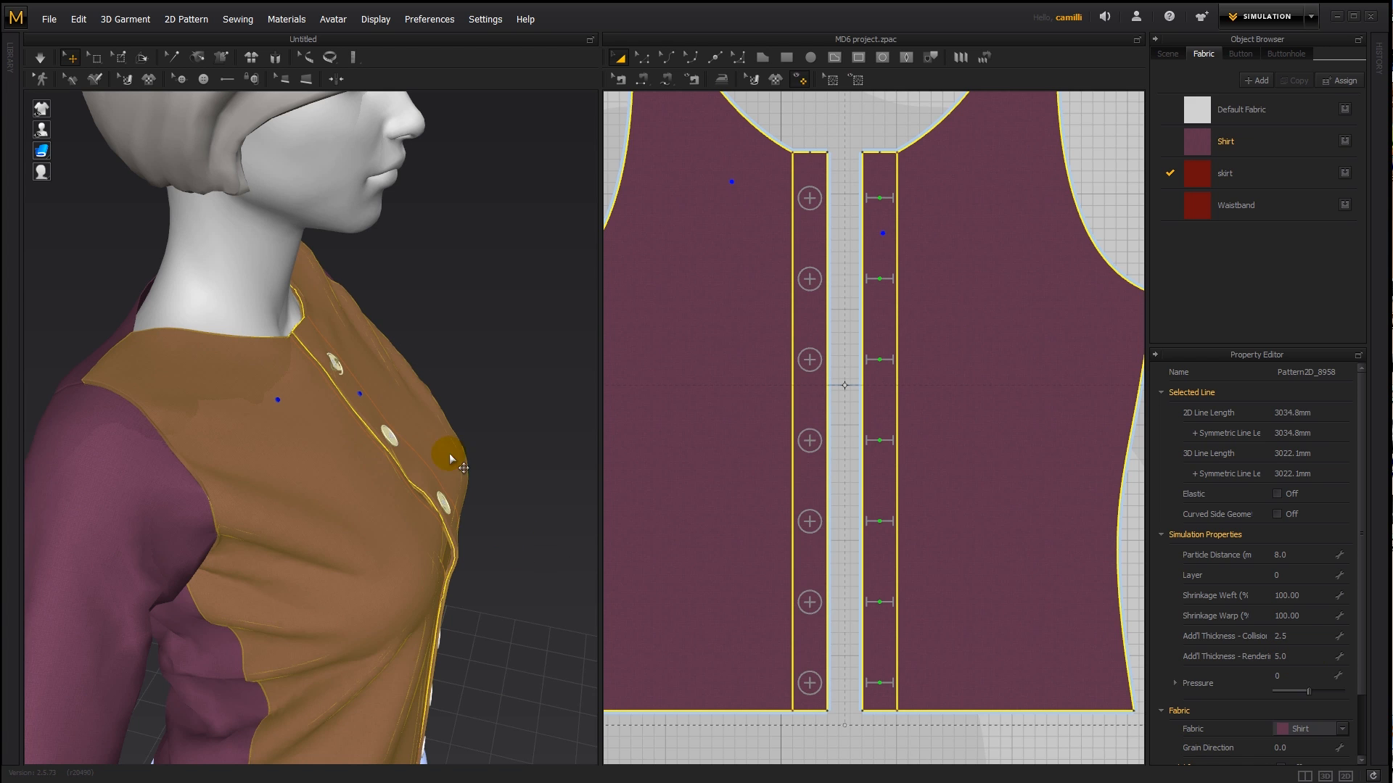
- Examine up close how the buttons sit against the thickened fabric along the shirt's front edge
middle_drag(508, 500, 472, 458)
scroll(472, 442, up, 5)
click(474, 239)
scroll(414, 293, up, 3)
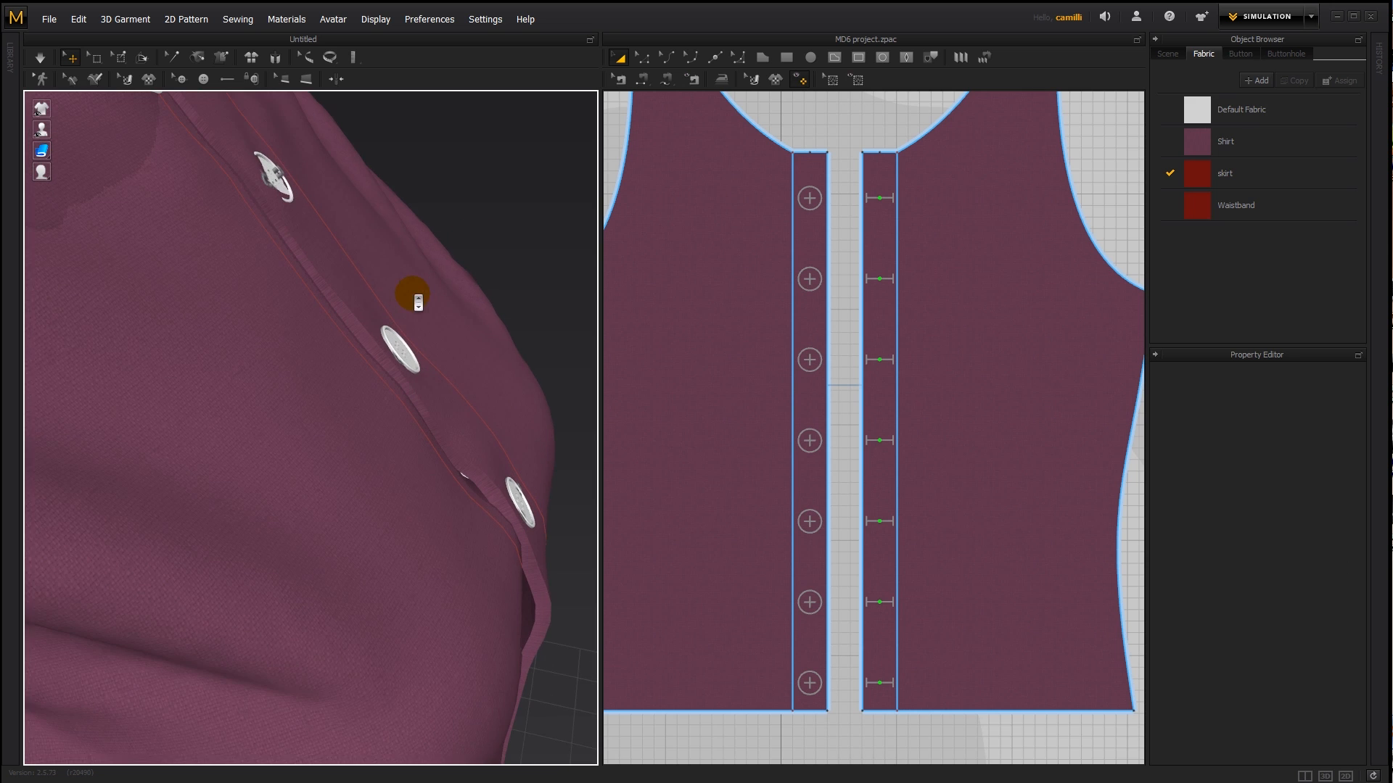
scroll(369, 290, up, 3)
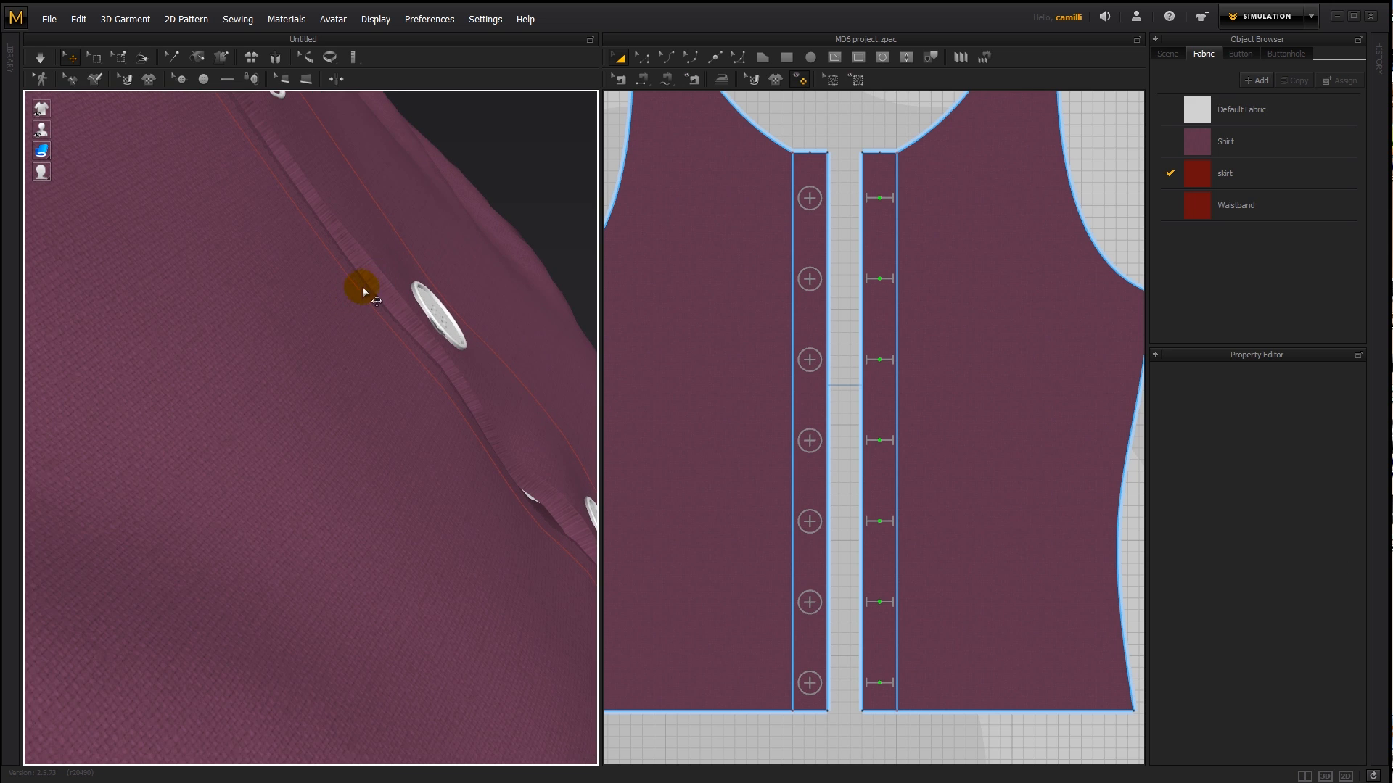
scroll(363, 285, down, 4)
middle_drag(349, 302, 385, 354)
right_drag(386, 359, 354, 352)
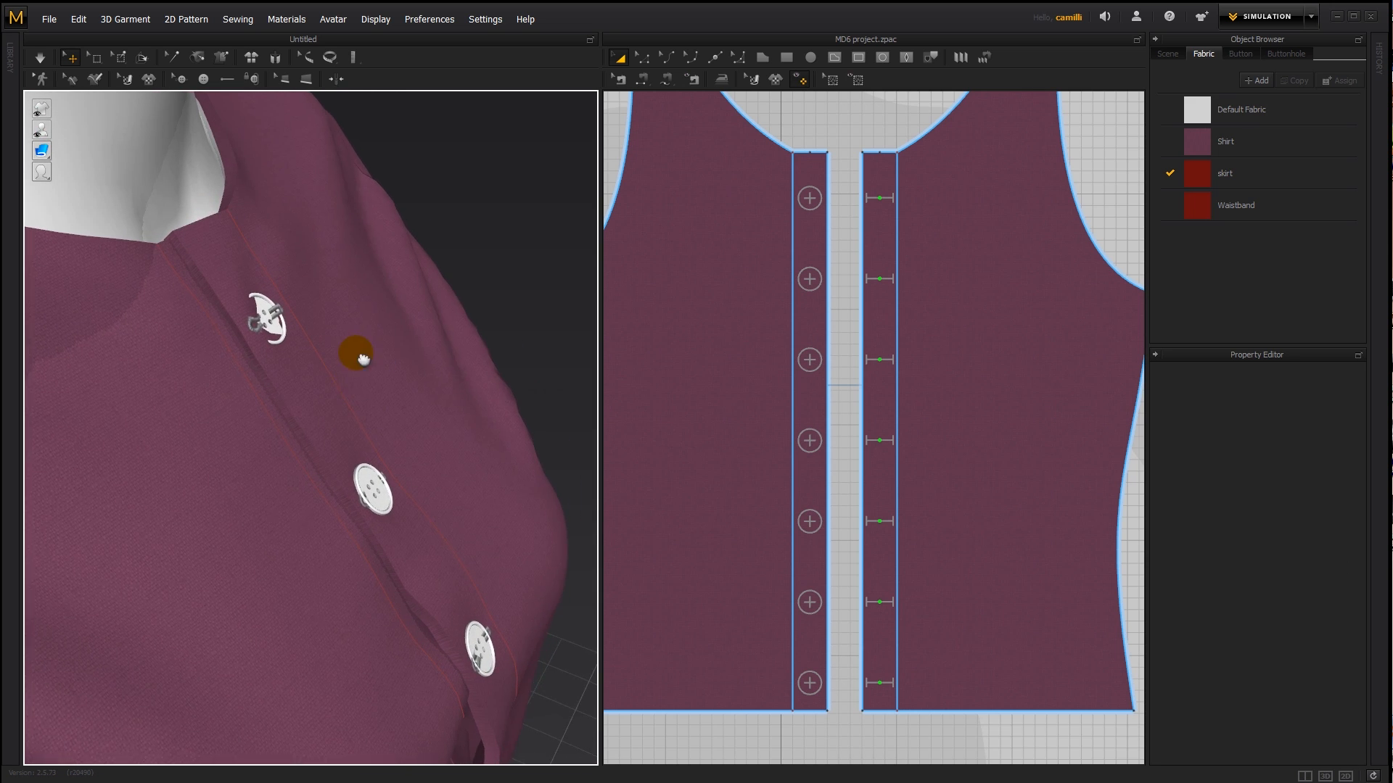
scroll(351, 354, up, 3)
middle_drag(349, 352, 355, 425)
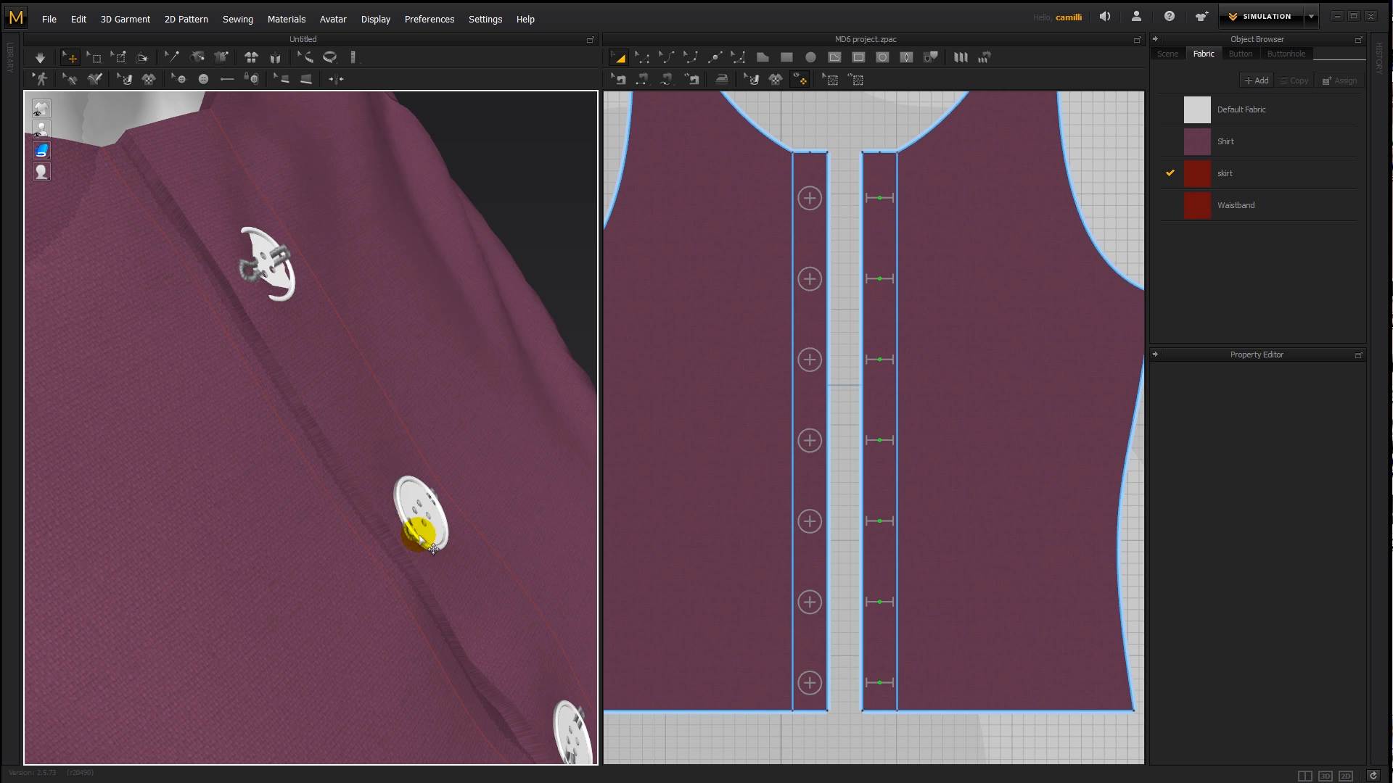
right_drag(383, 547, 427, 529)
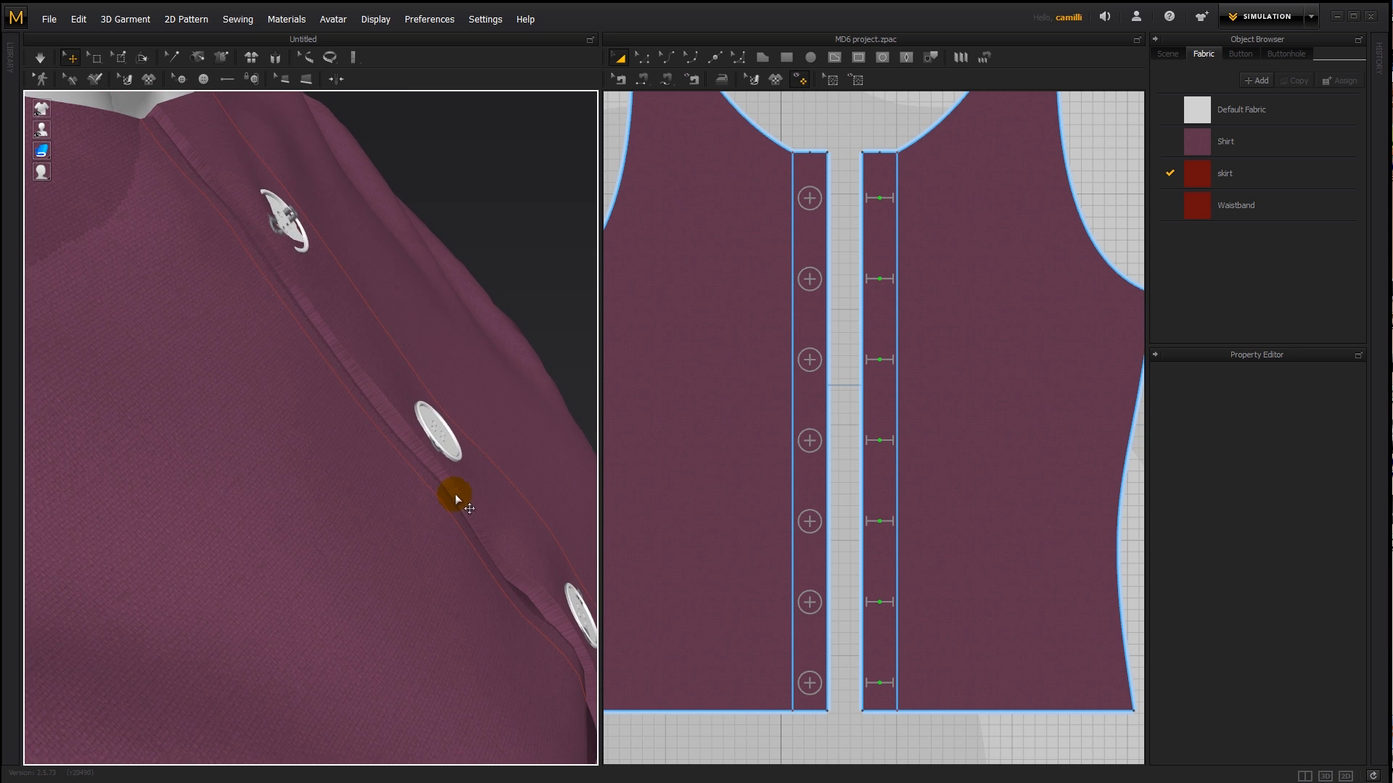
- Briefly simulate the thickened shirt, tug at the second button from the top, and stop the simulation
key(space)
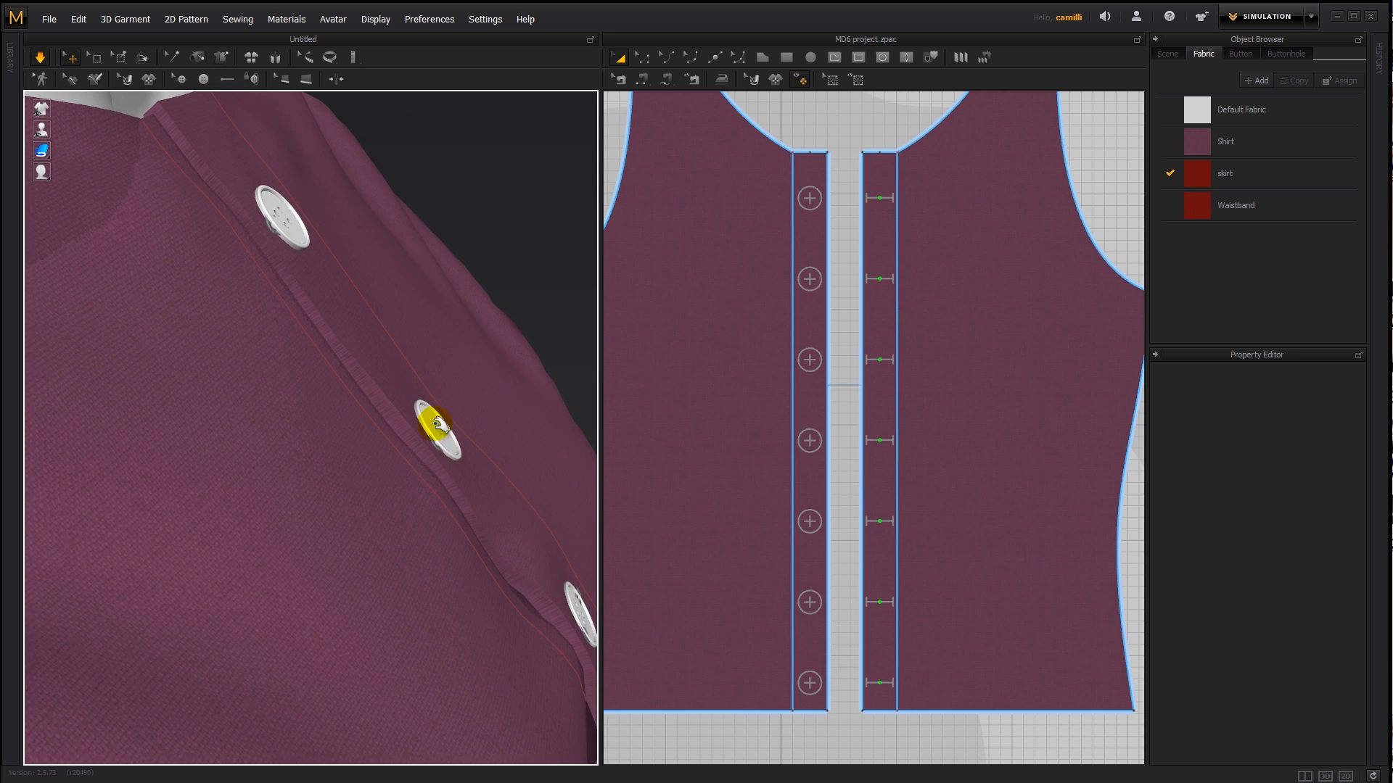
click(465, 413)
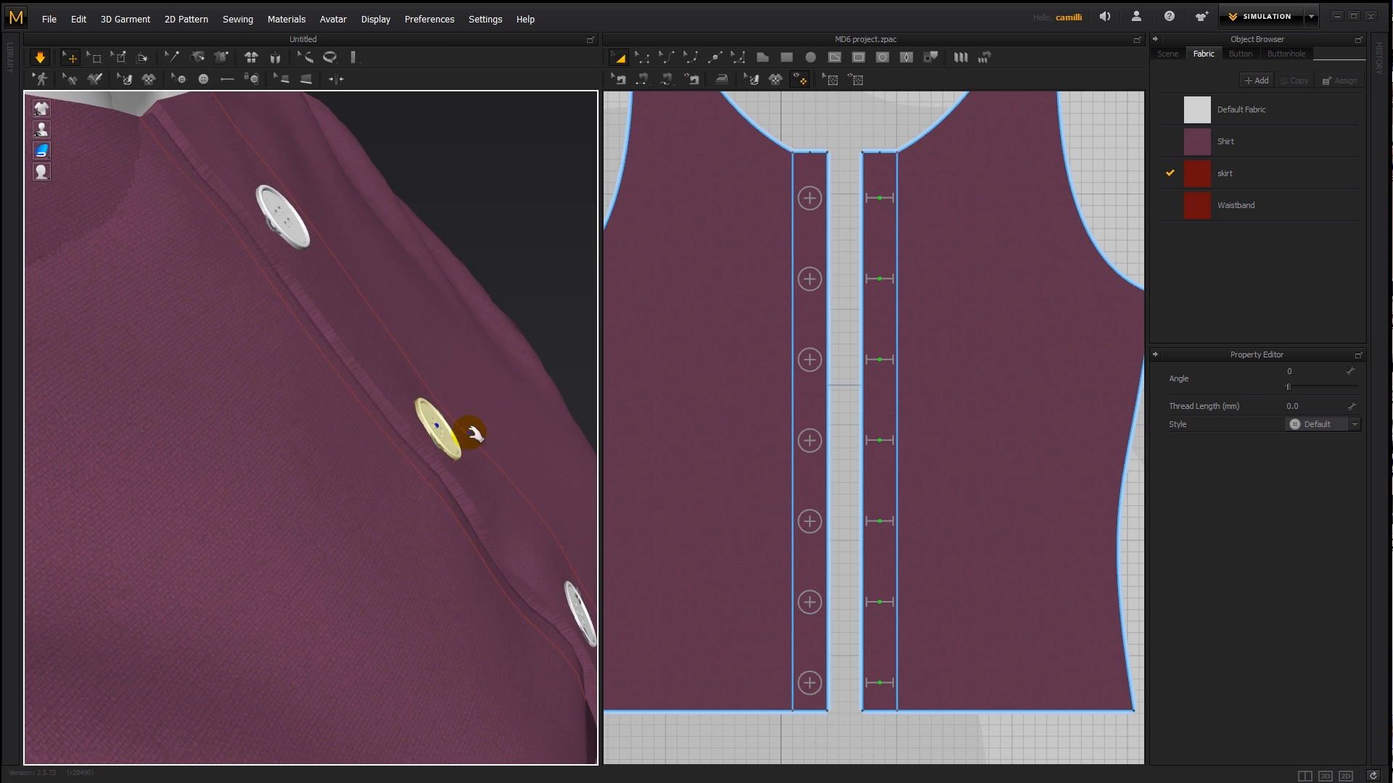
key(space)
- Temporarily hide the front piece with the buttonholes to inspect the buttons from the side, and show it again
right_drag(322, 341, 346, 492)
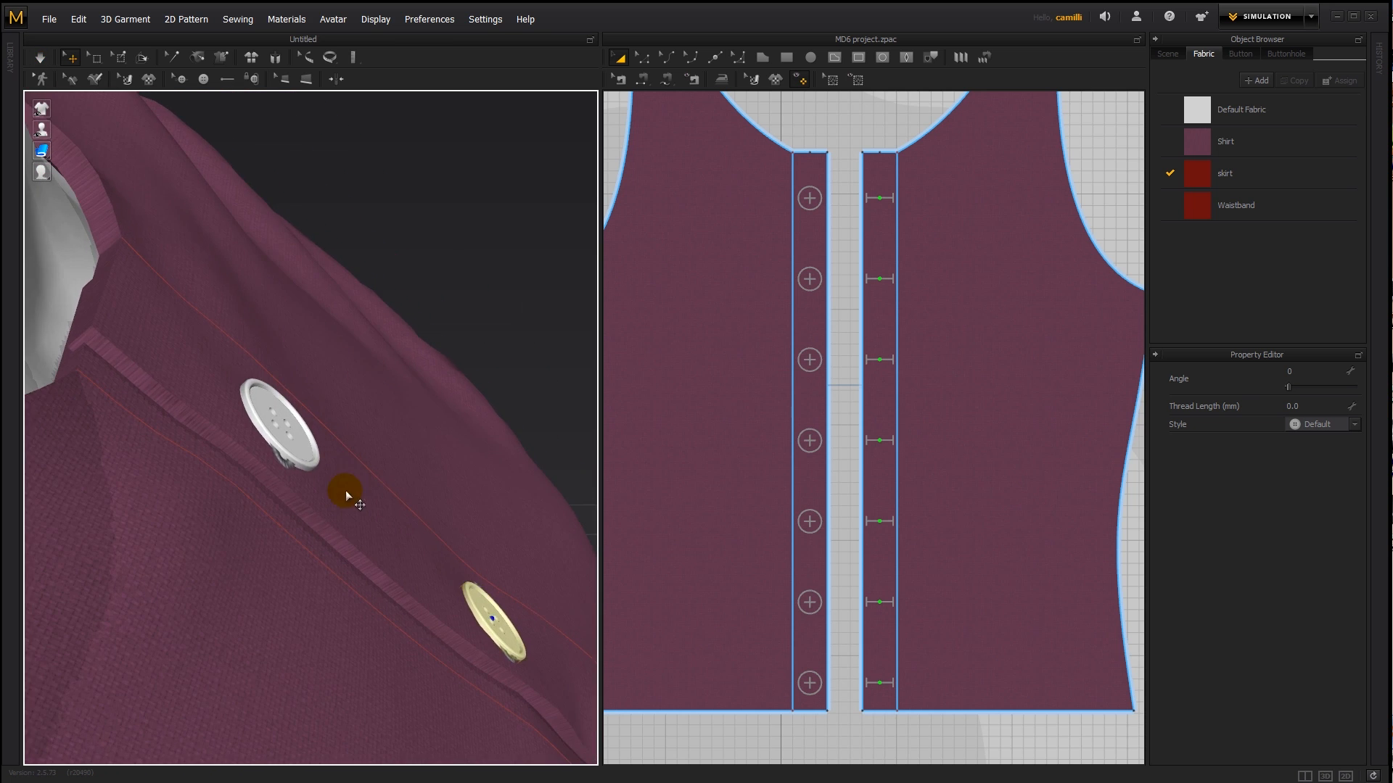
click(350, 499)
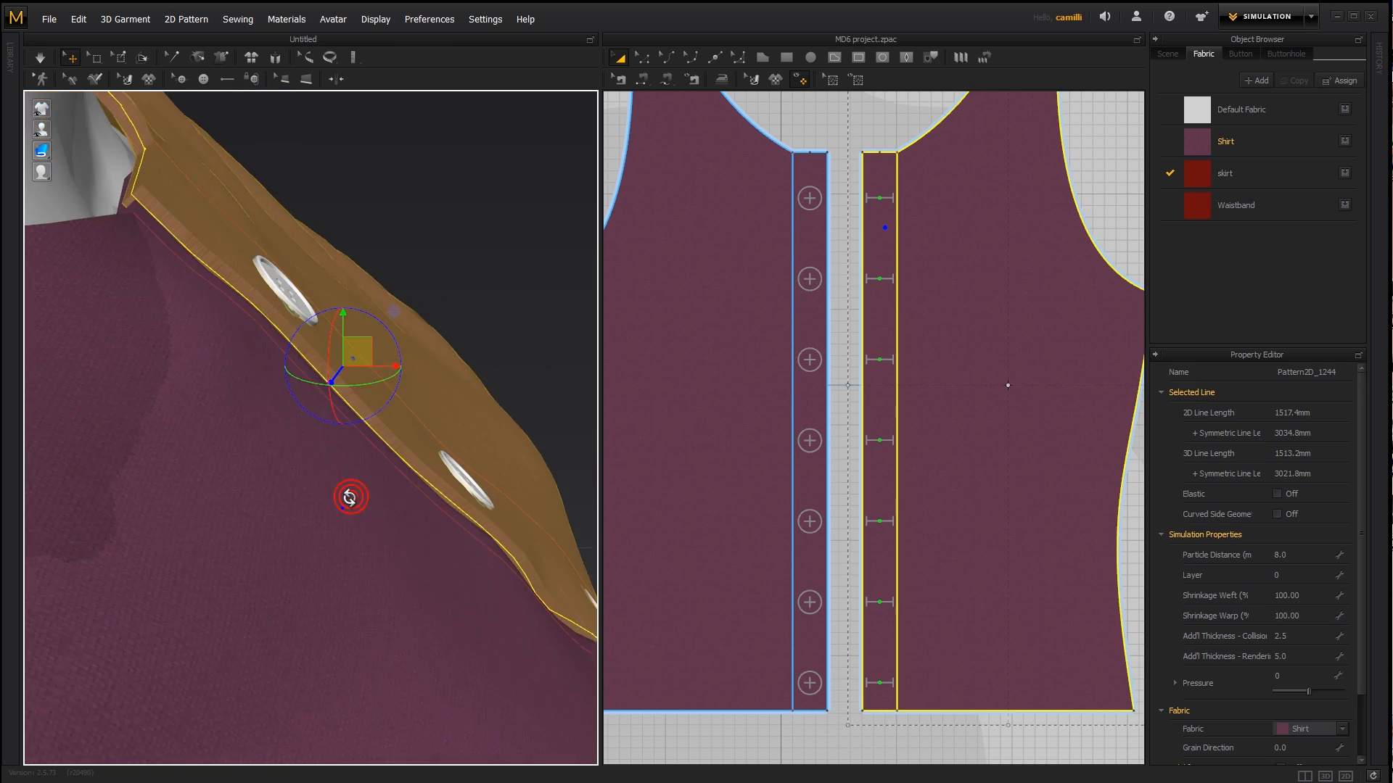
click(325, 453)
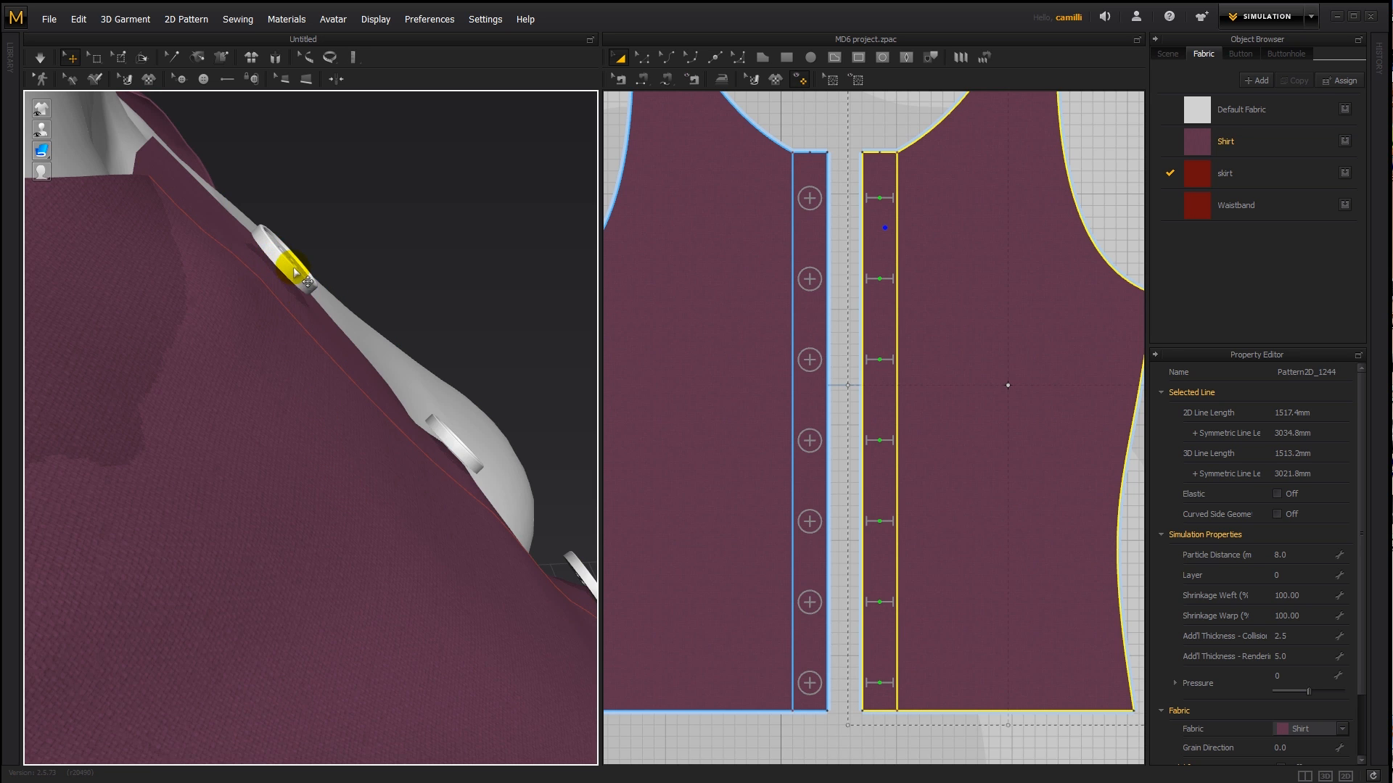
key(shift+q)
click(423, 189)
right_drag(470, 322, 406, 326)
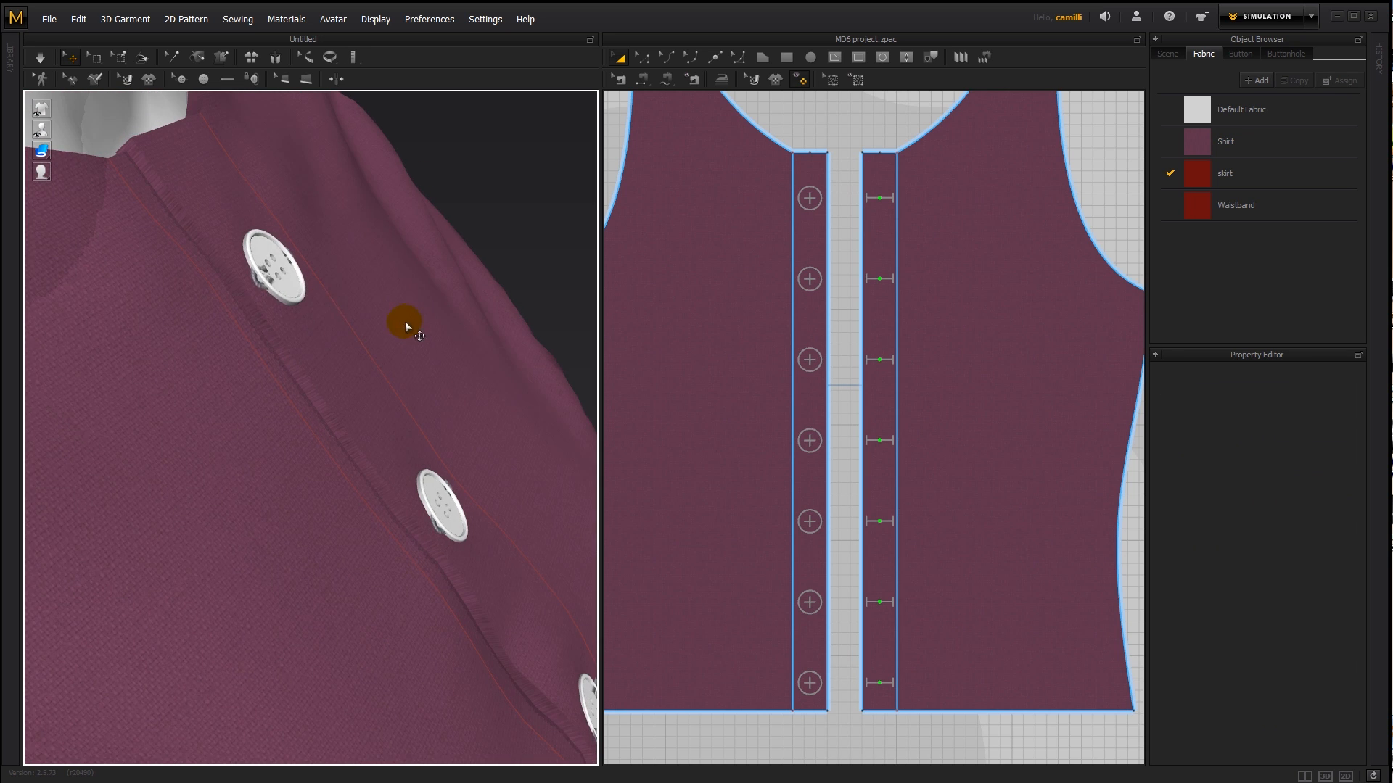
- Set the top button's thread length to 3 mm and check from the side how it sits
click(272, 265)
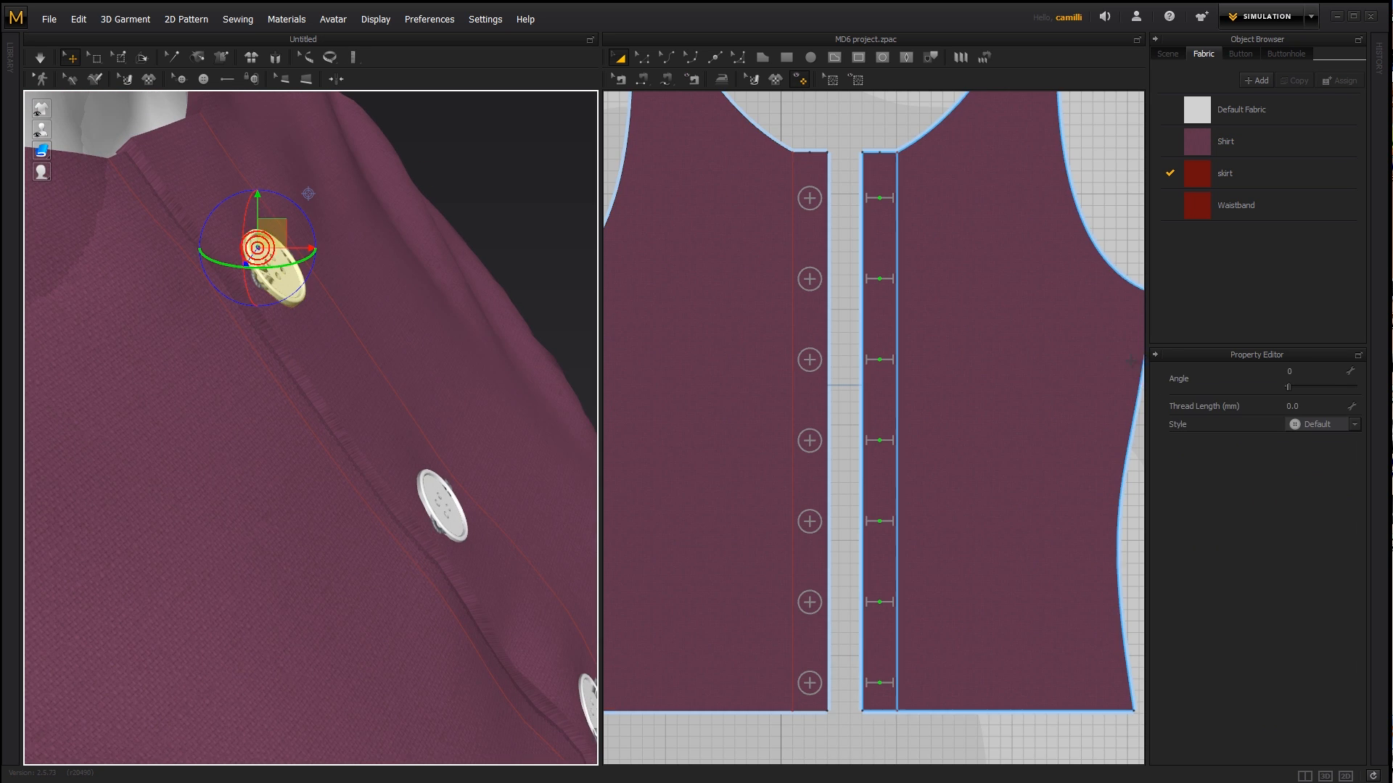
click(1317, 406)
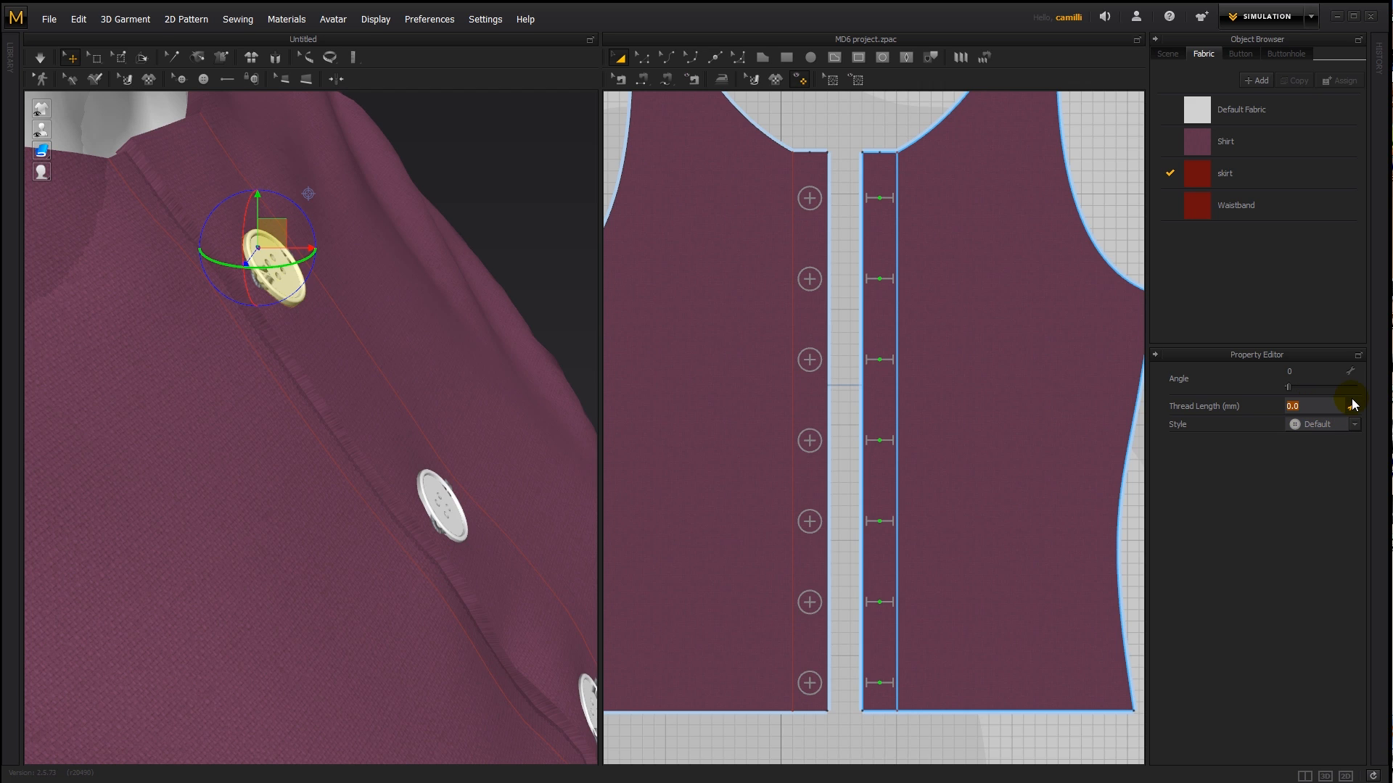
text(3)
key(Return)
click(691, 262)
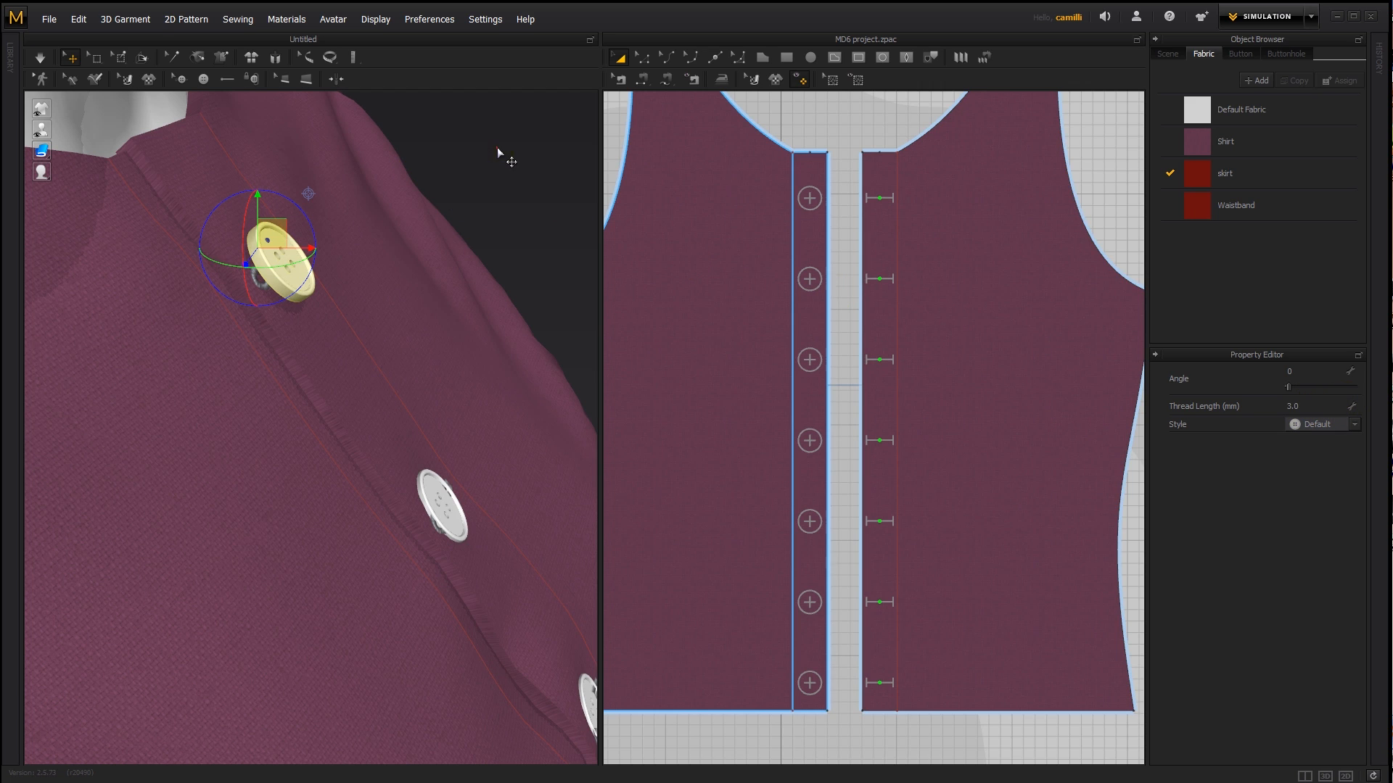
drag(497, 152, 348, 239)
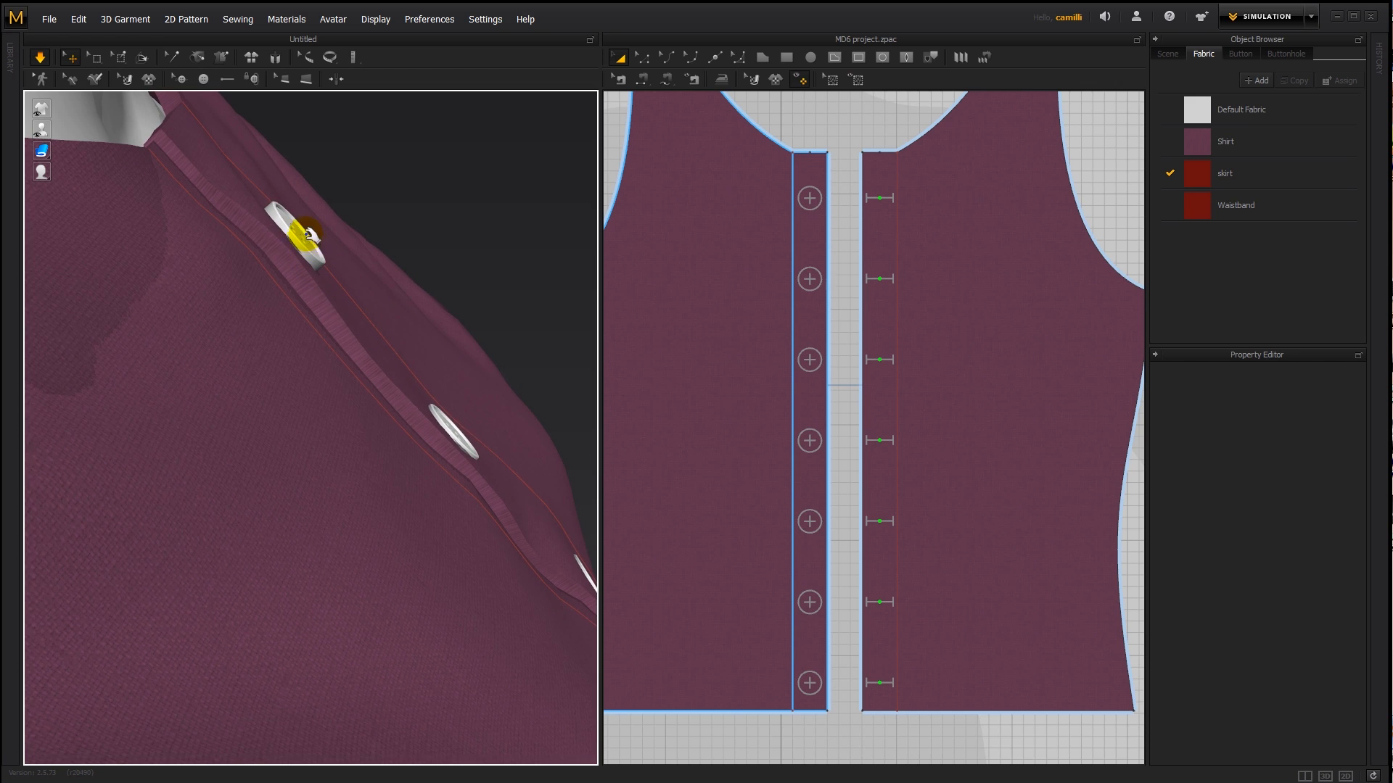
- Increase the top button's thread length to 5 mm and check its distance from the fabric
click(298, 232)
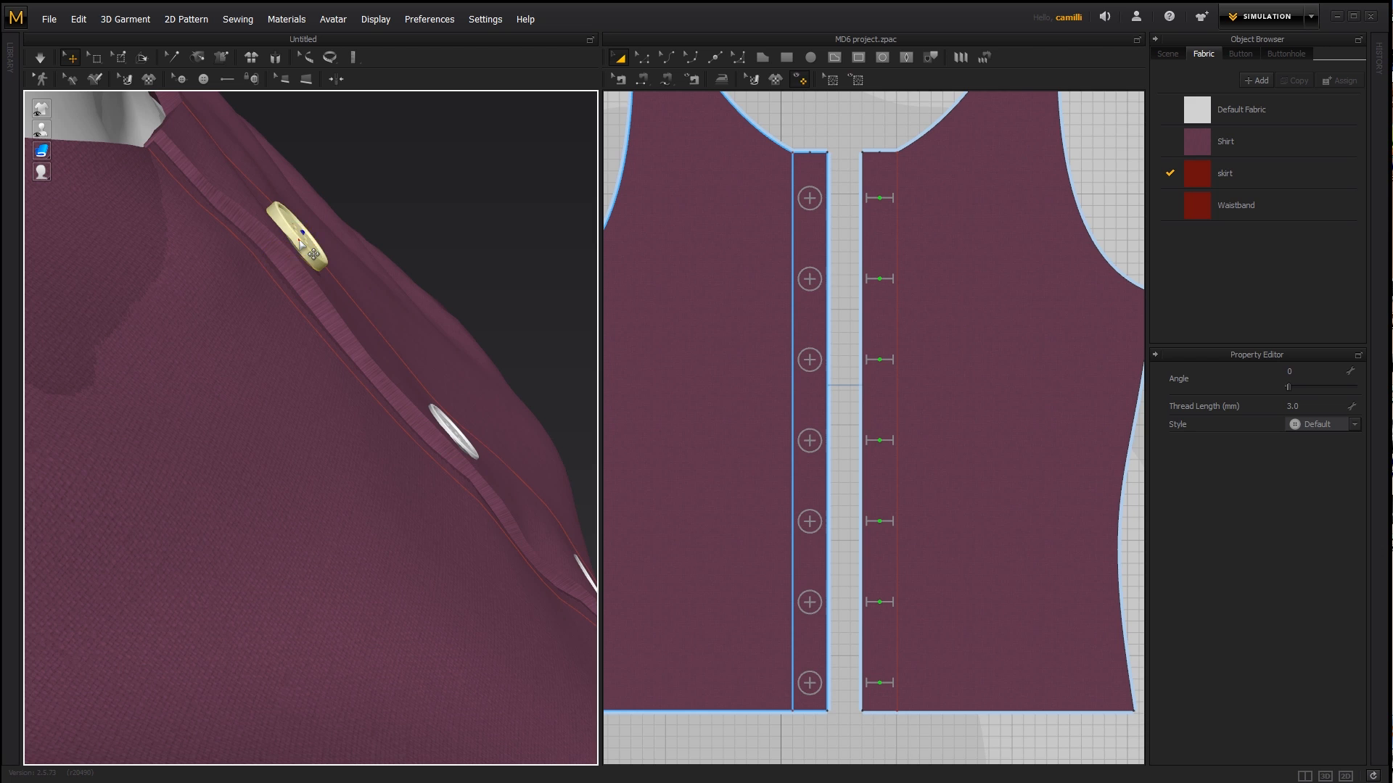
click(301, 245)
click(1055, 356)
click(1328, 407)
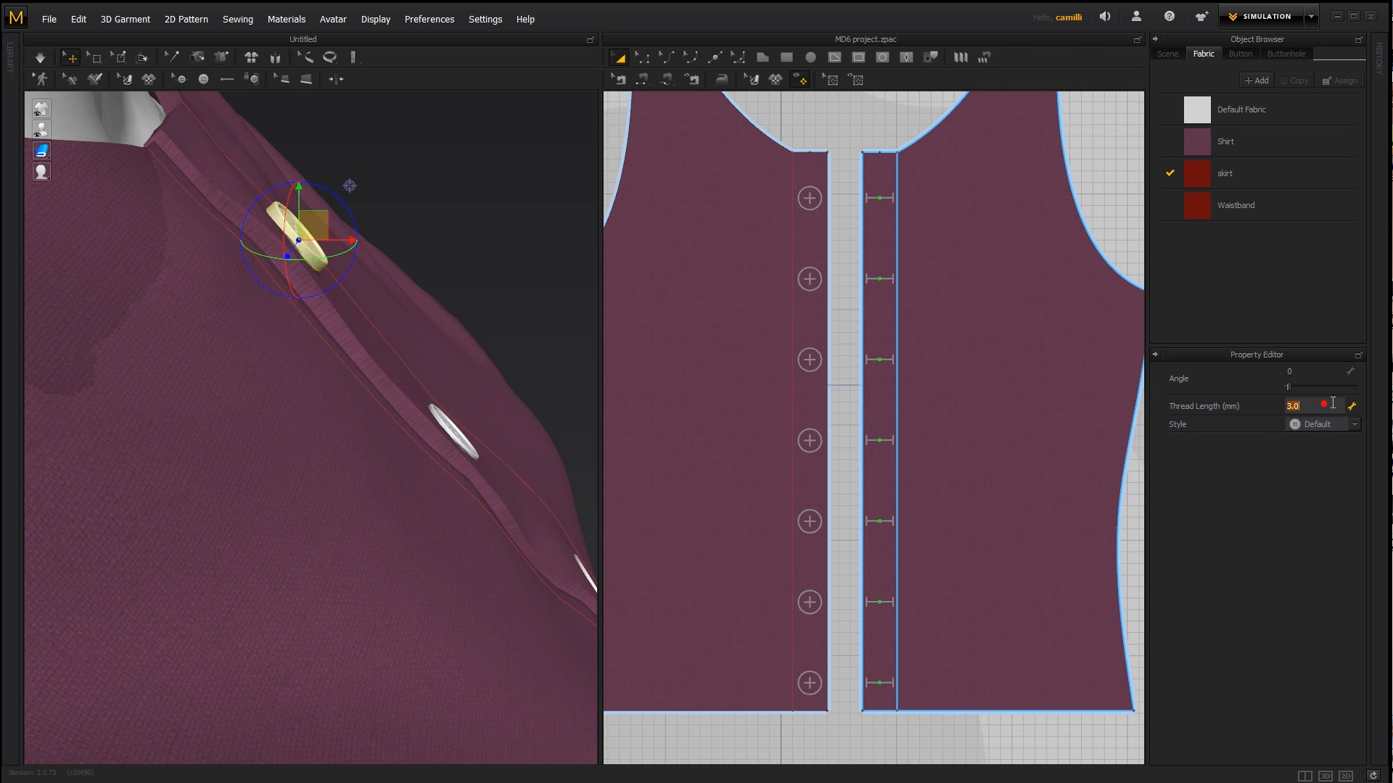
click(461, 176)
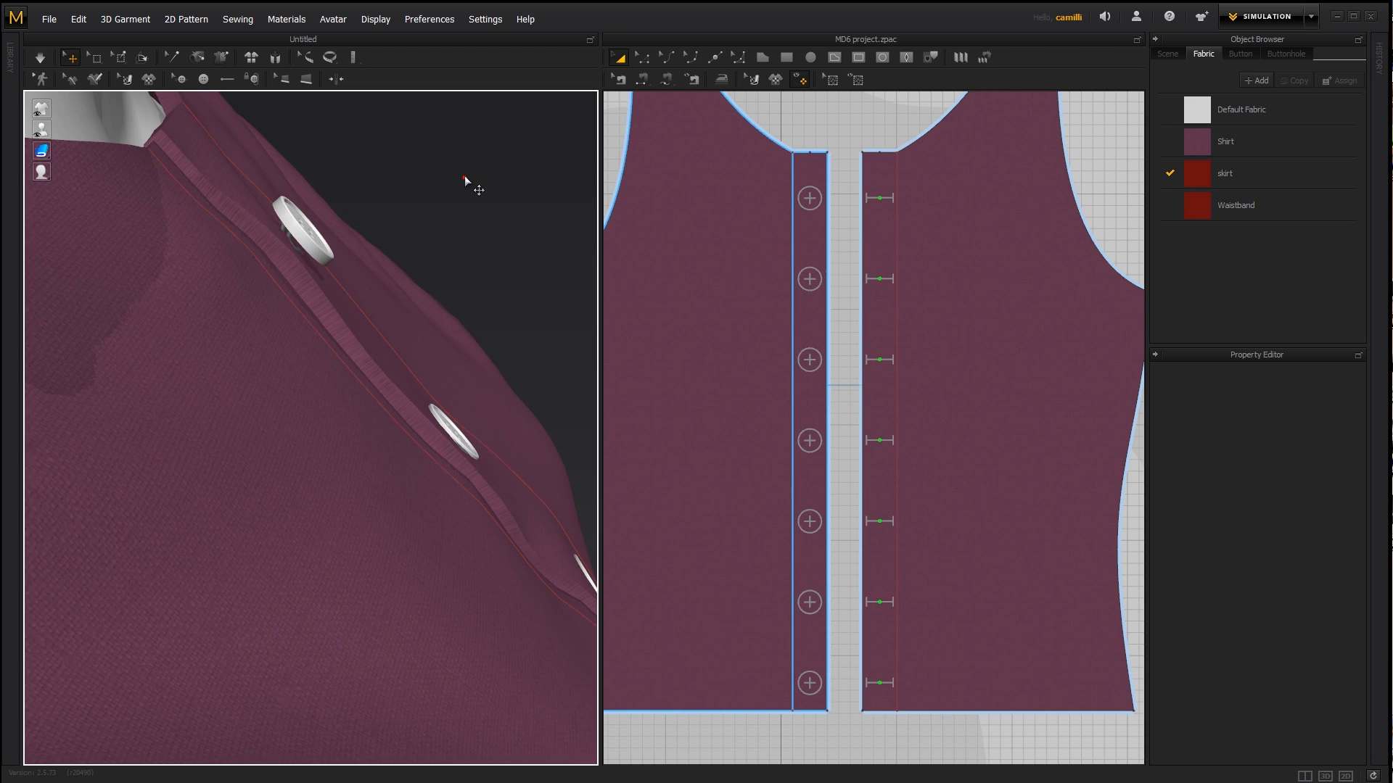
right_drag(464, 218, 428, 230)
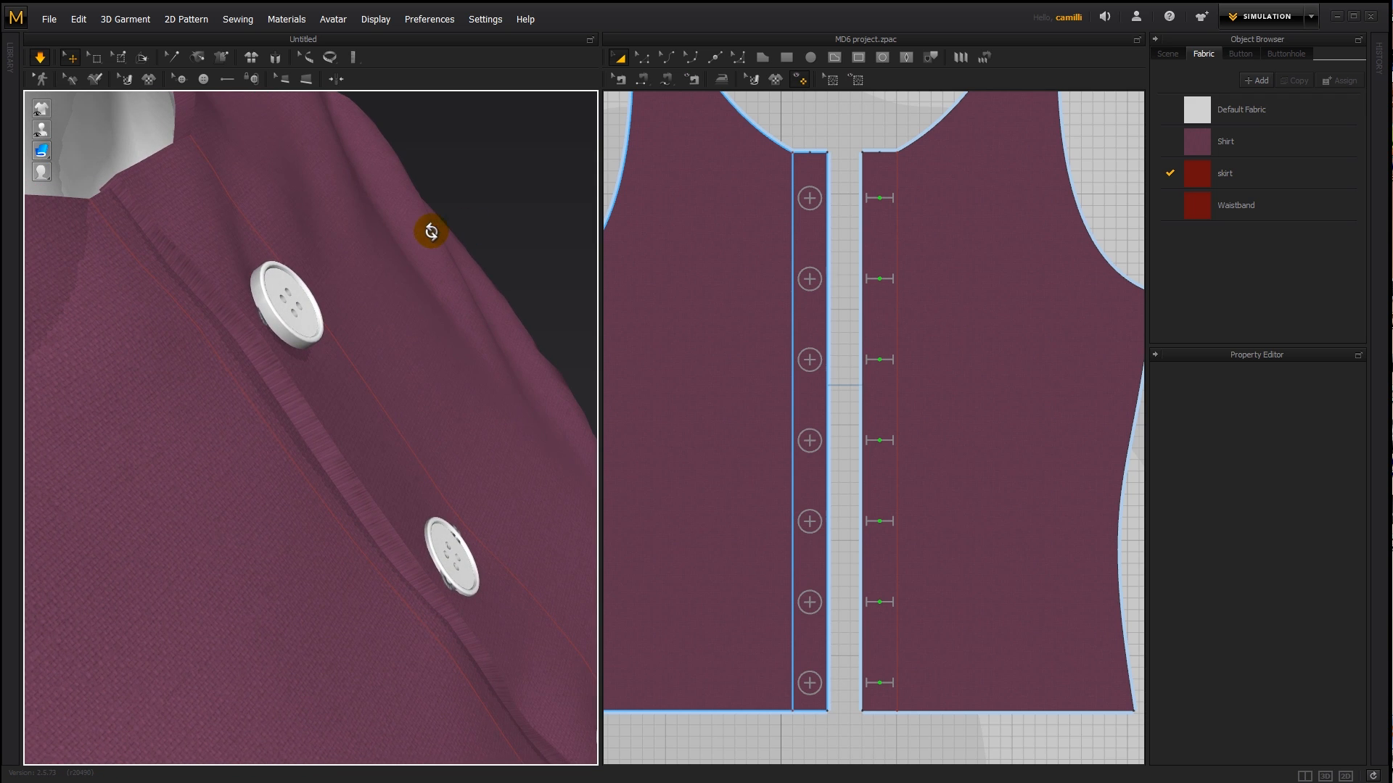
- Raise the top button's thread length to 6 mm and inspect it along the shirt's front edge
click(284, 310)
click(1307, 404)
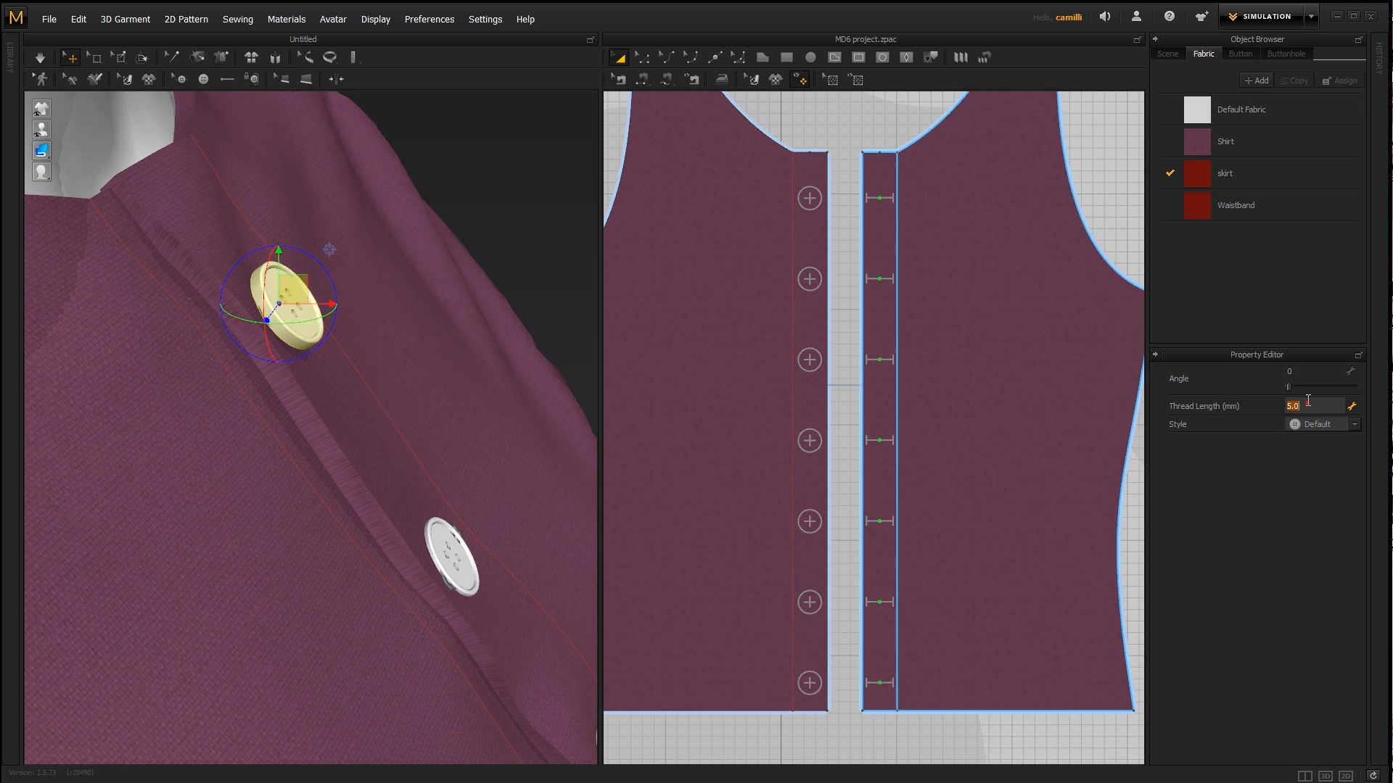
text(6)
key(Return)
click(762, 313)
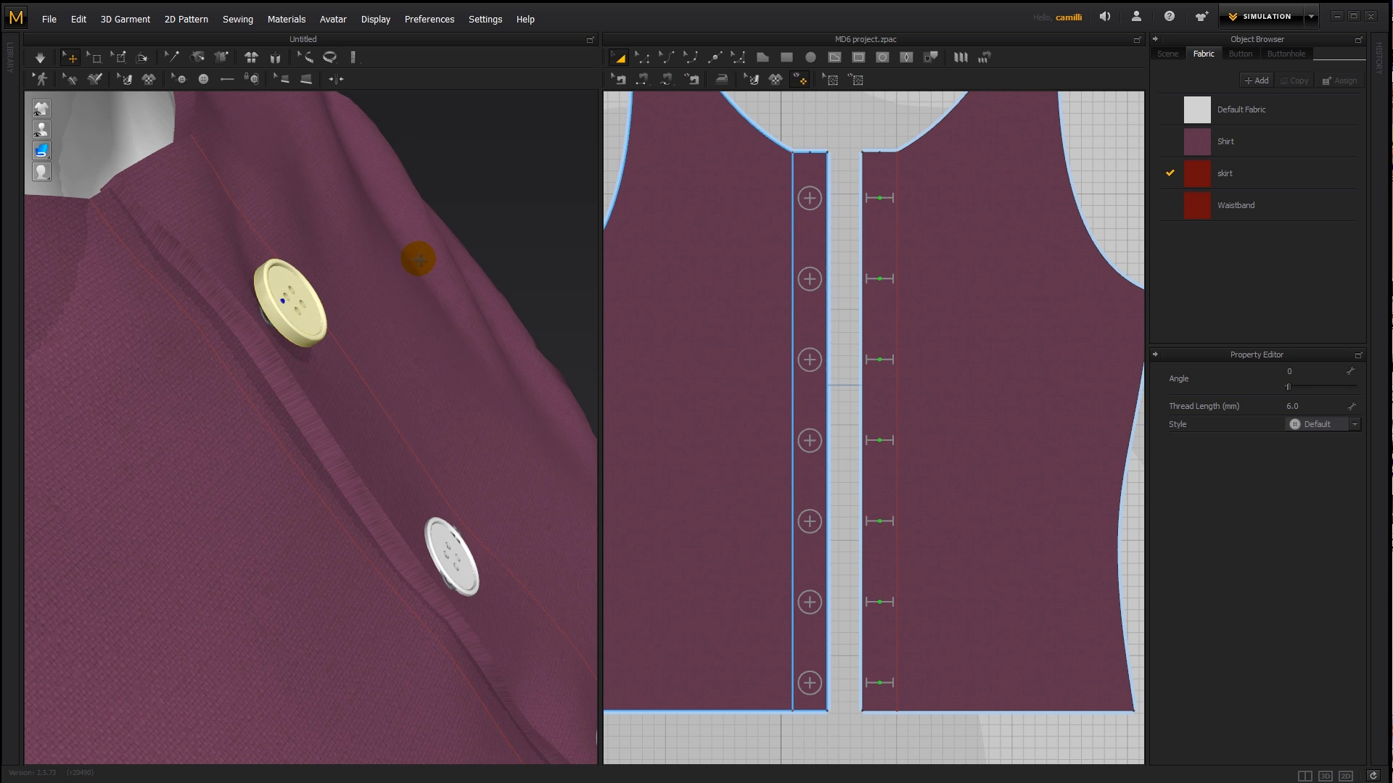
right_drag(414, 258, 399, 413)
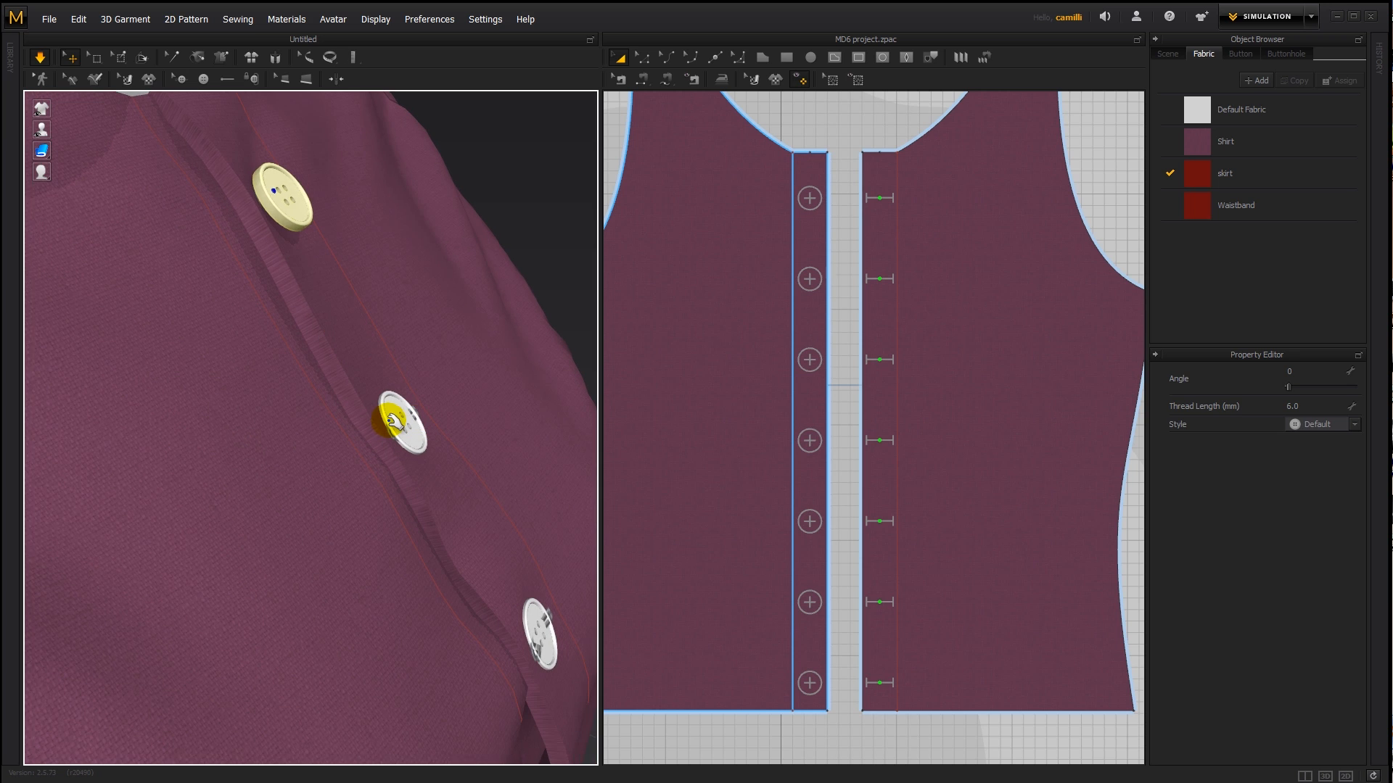
- Set the second button's thread length to 6 mm and briefly simulate the shirt to settle the buttons
click(401, 417)
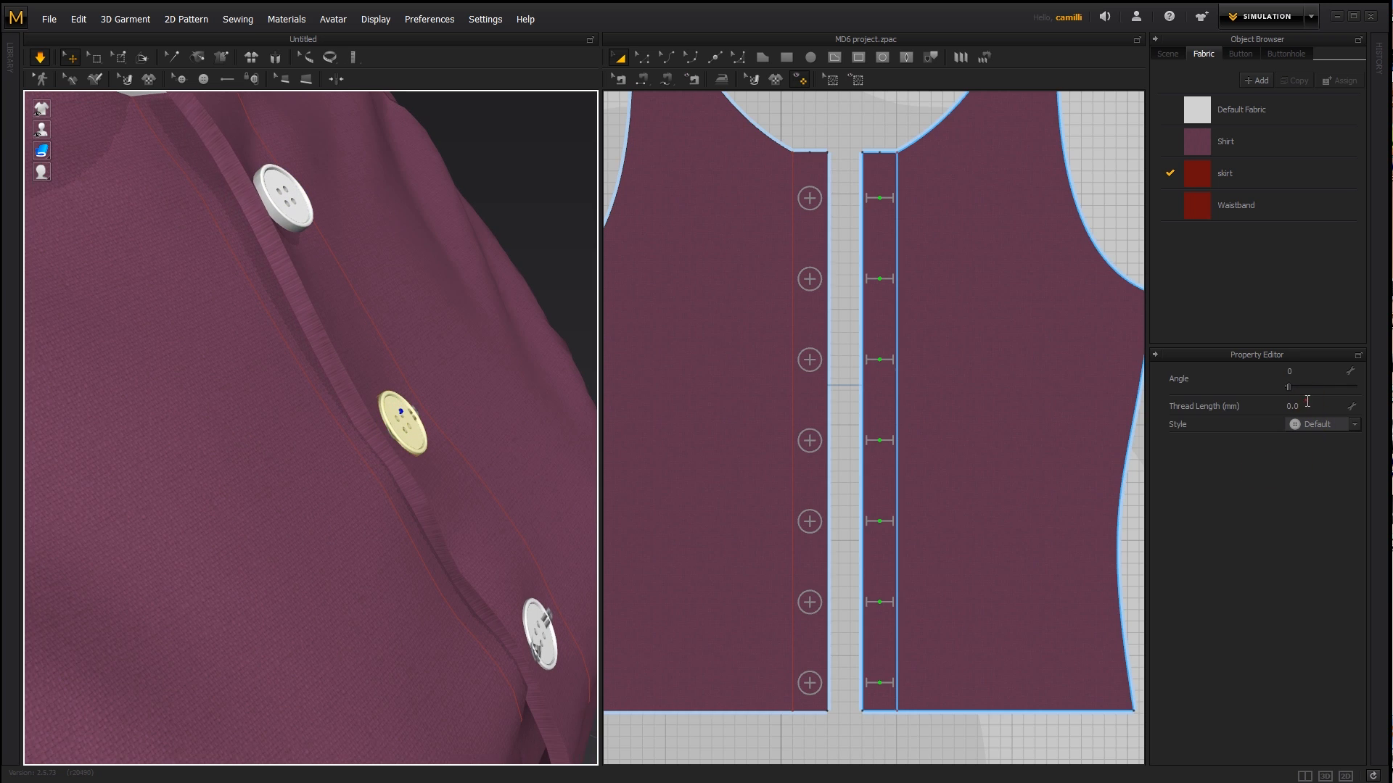
click(1306, 401)
text(6)
key(Return)
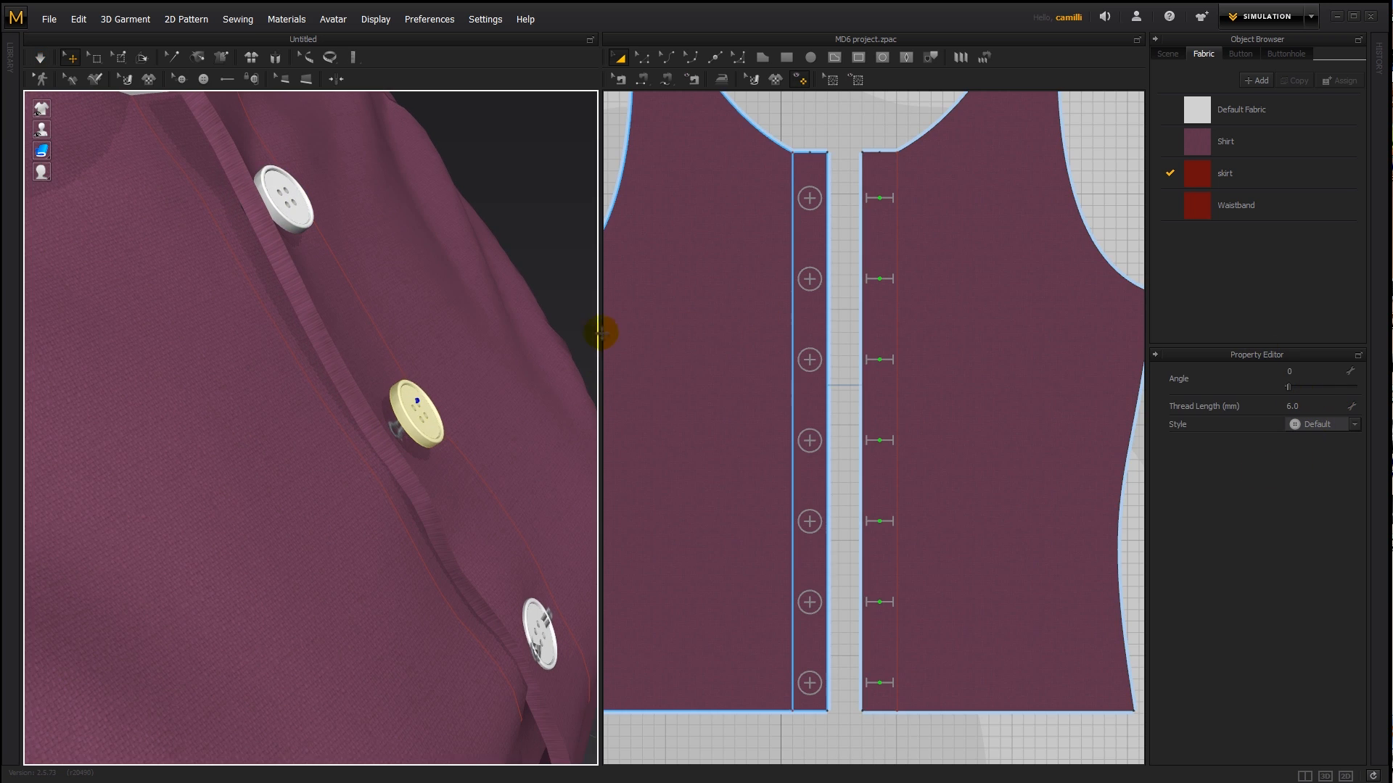
key(space)
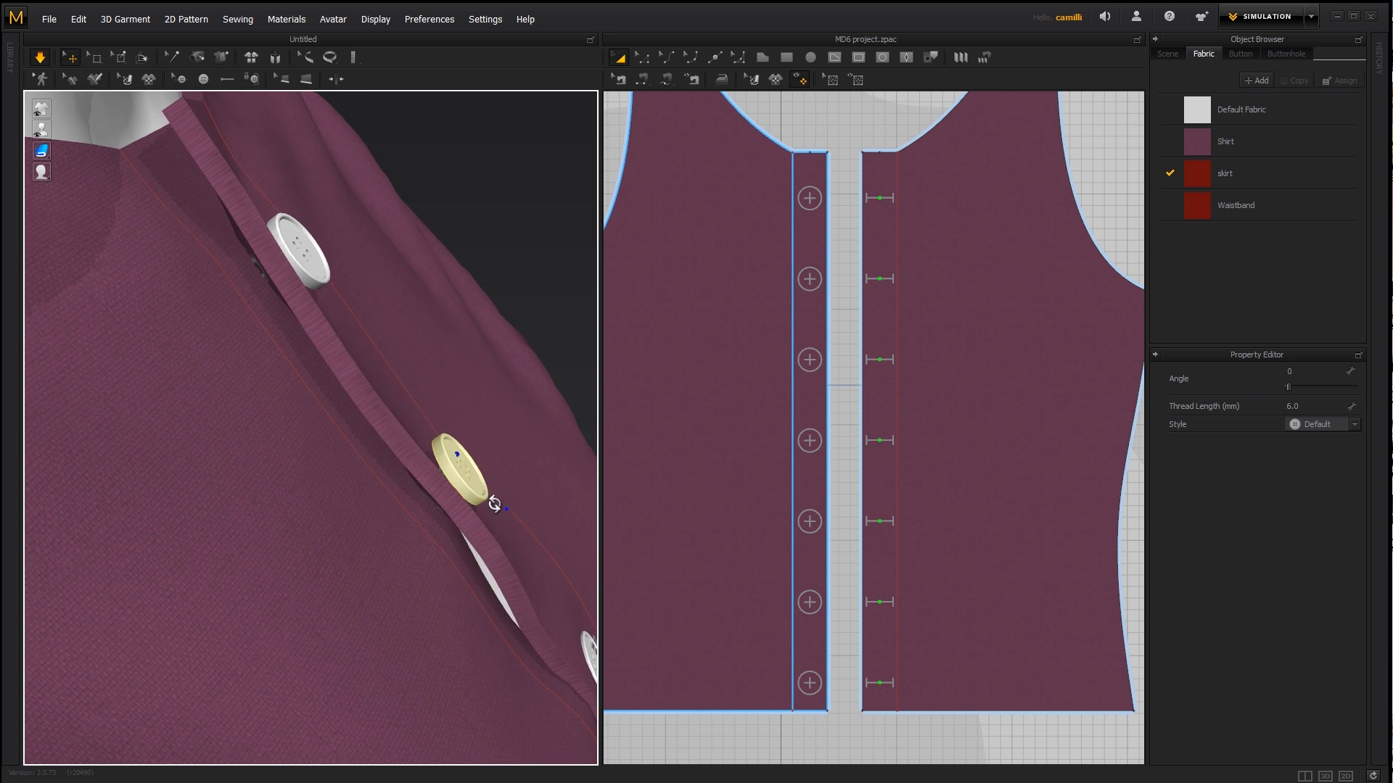
right_drag(492, 503, 479, 498)
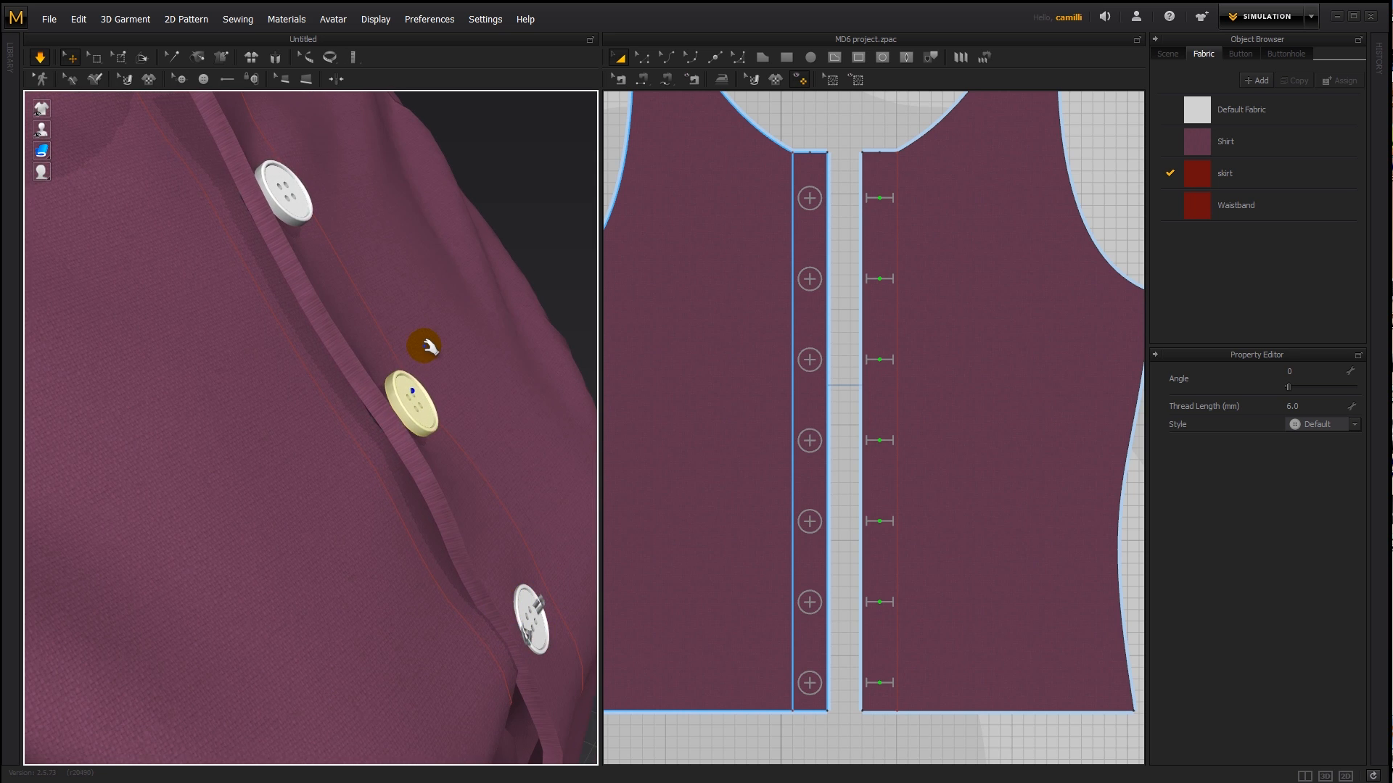
key(space)
- Select both front pieces of the shirt and set their additional rendering thickness to 0
shift+click(282, 189)
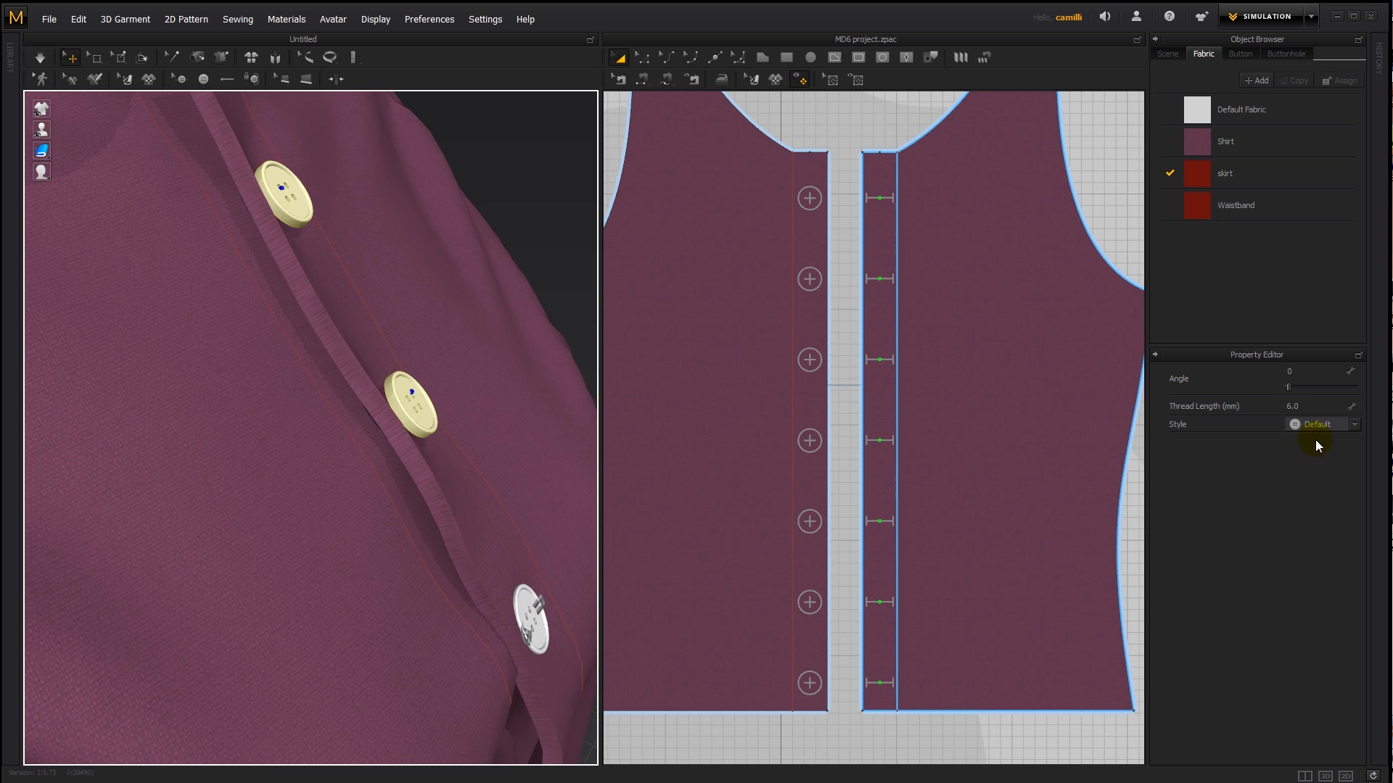
click(242, 375)
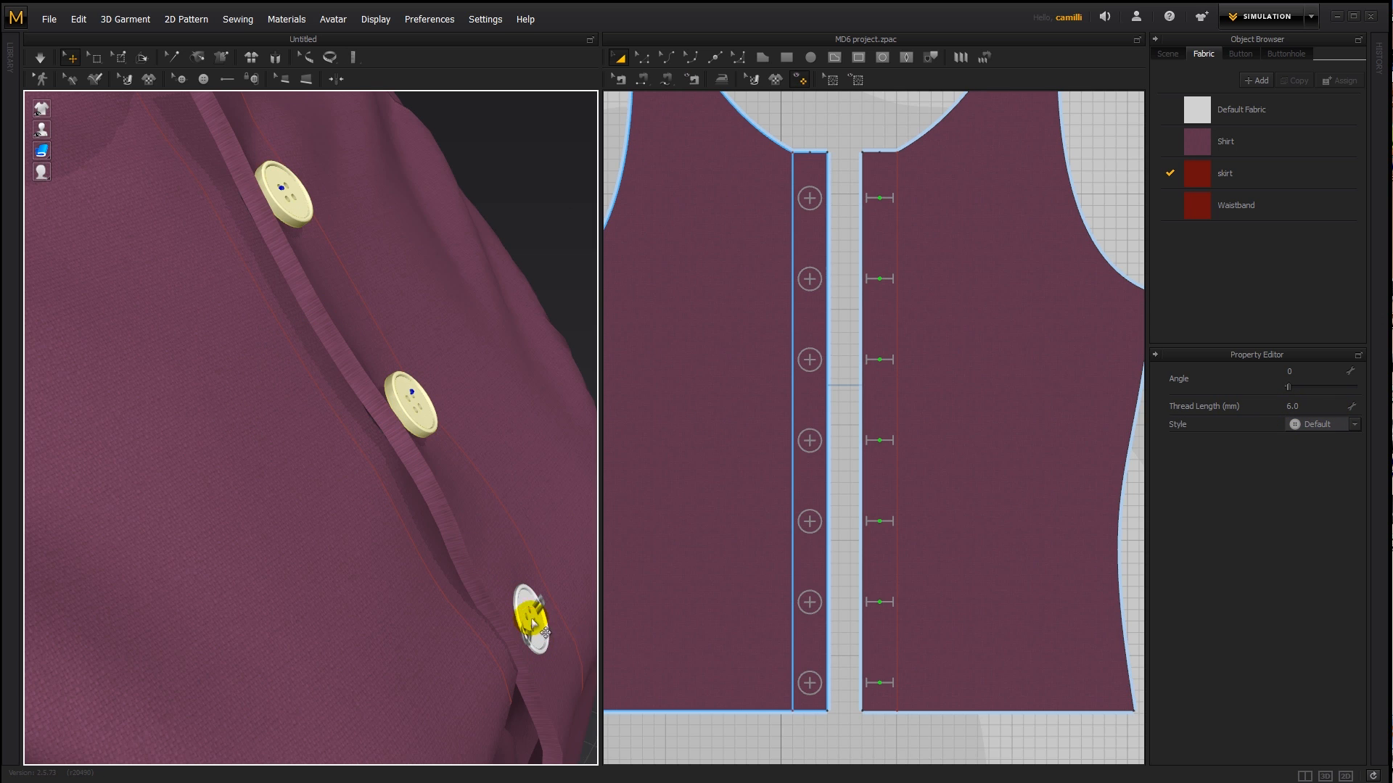
click(537, 569)
double_click(485, 376)
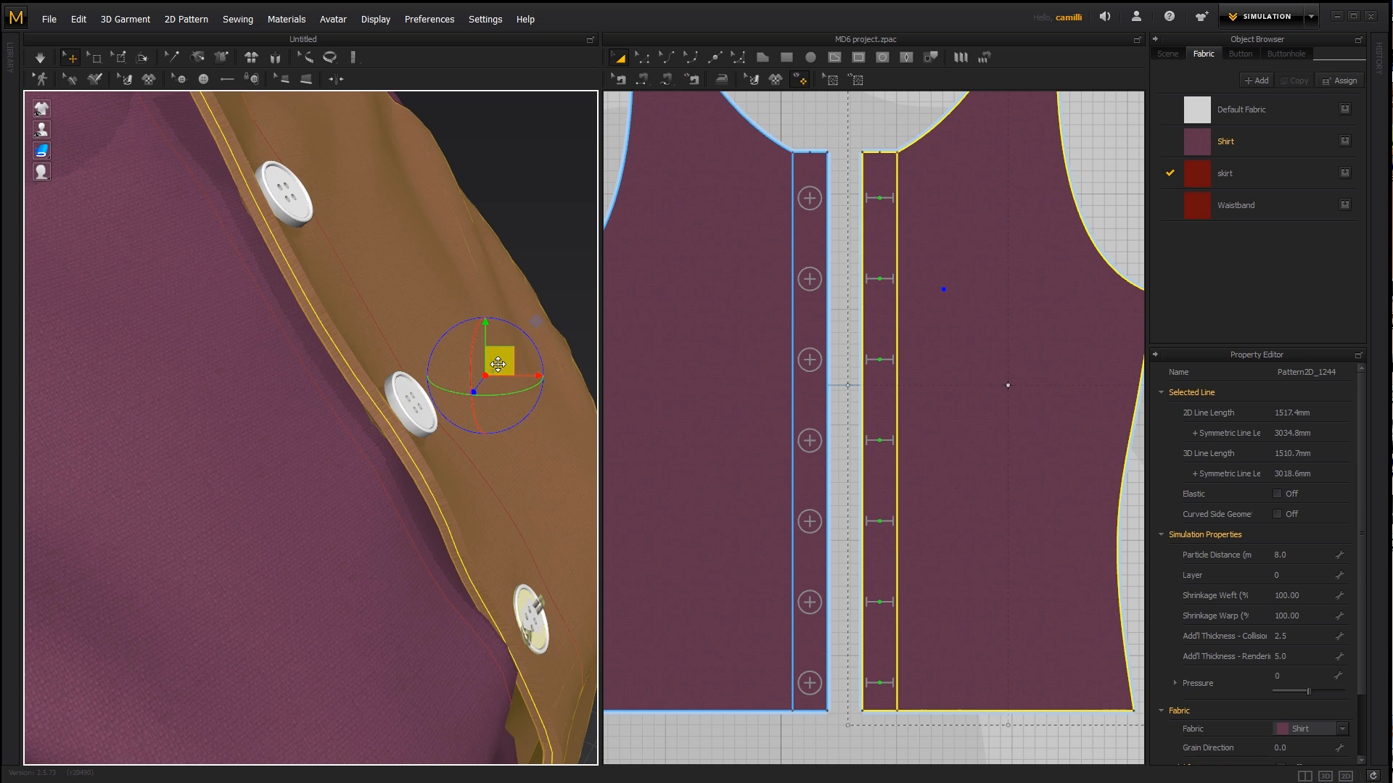
click(1293, 651)
click(741, 418)
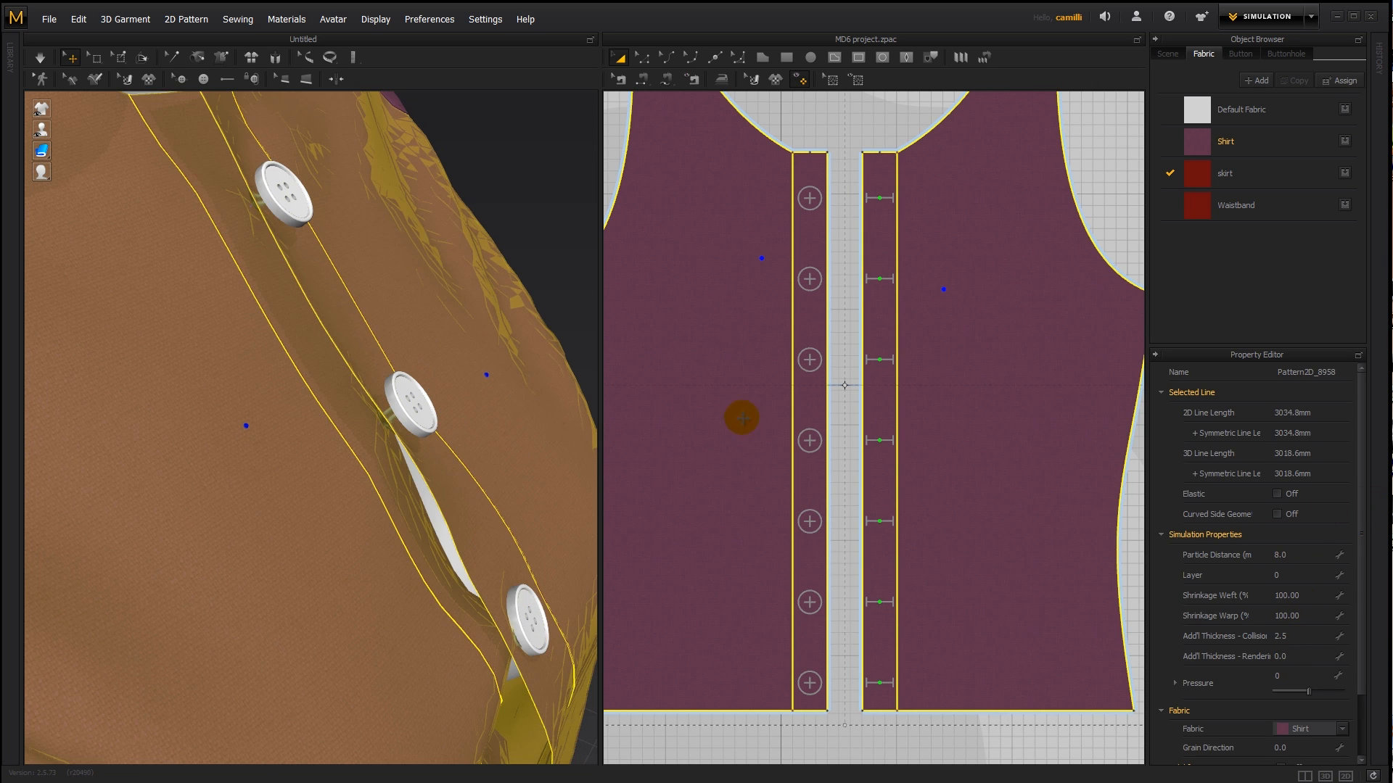
- Set the thread length of the top two buttons to 0 mm and run the simulation briefly before stopping it
click(531, 159)
right_drag(394, 298, 468, 315)
click(435, 335)
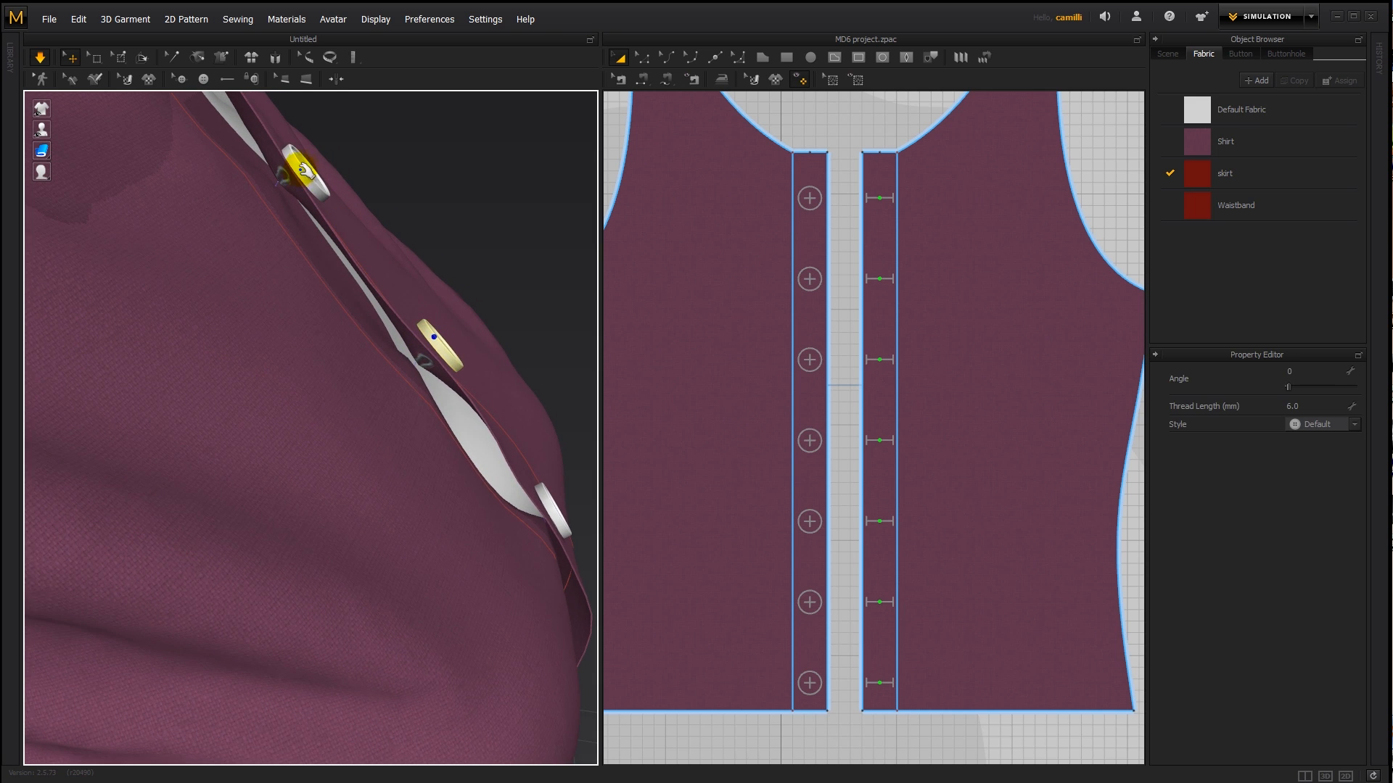
click(1313, 405)
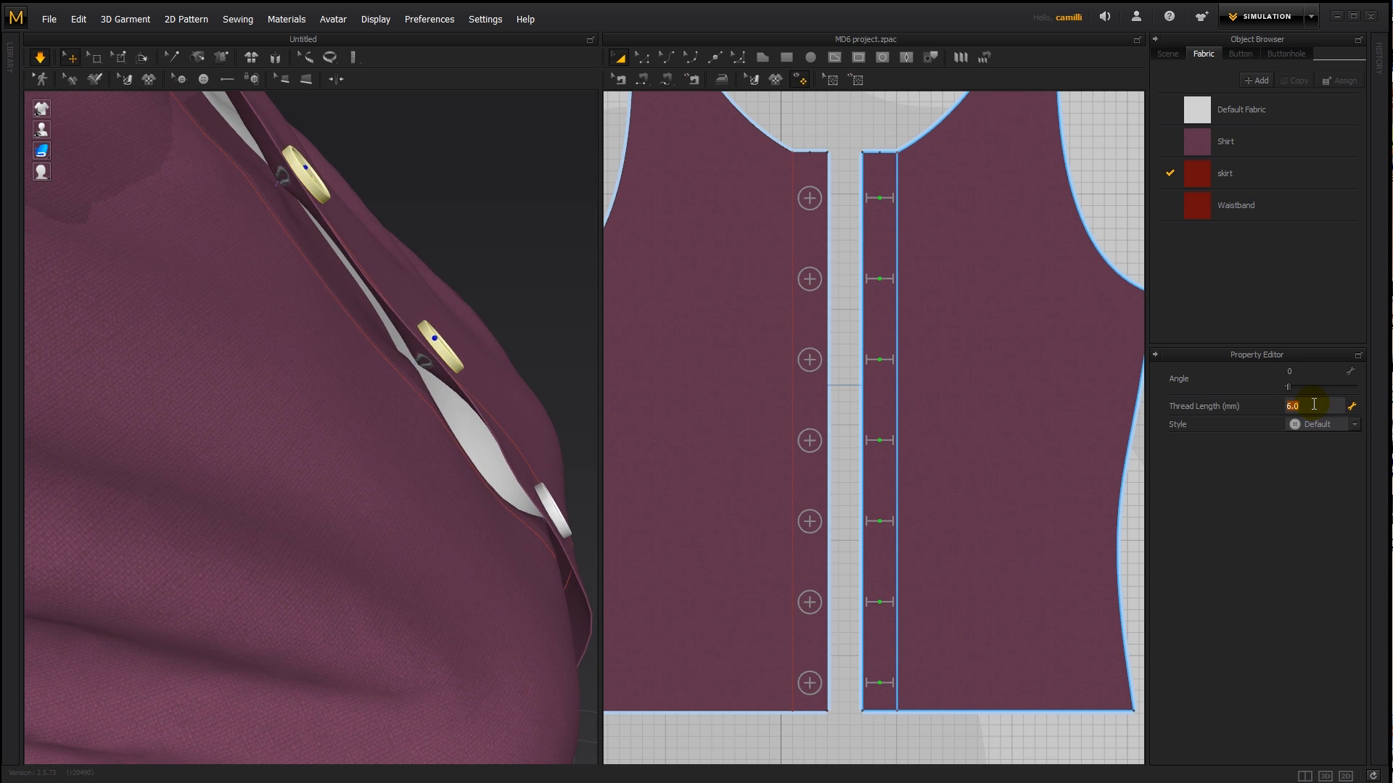
key(Return)
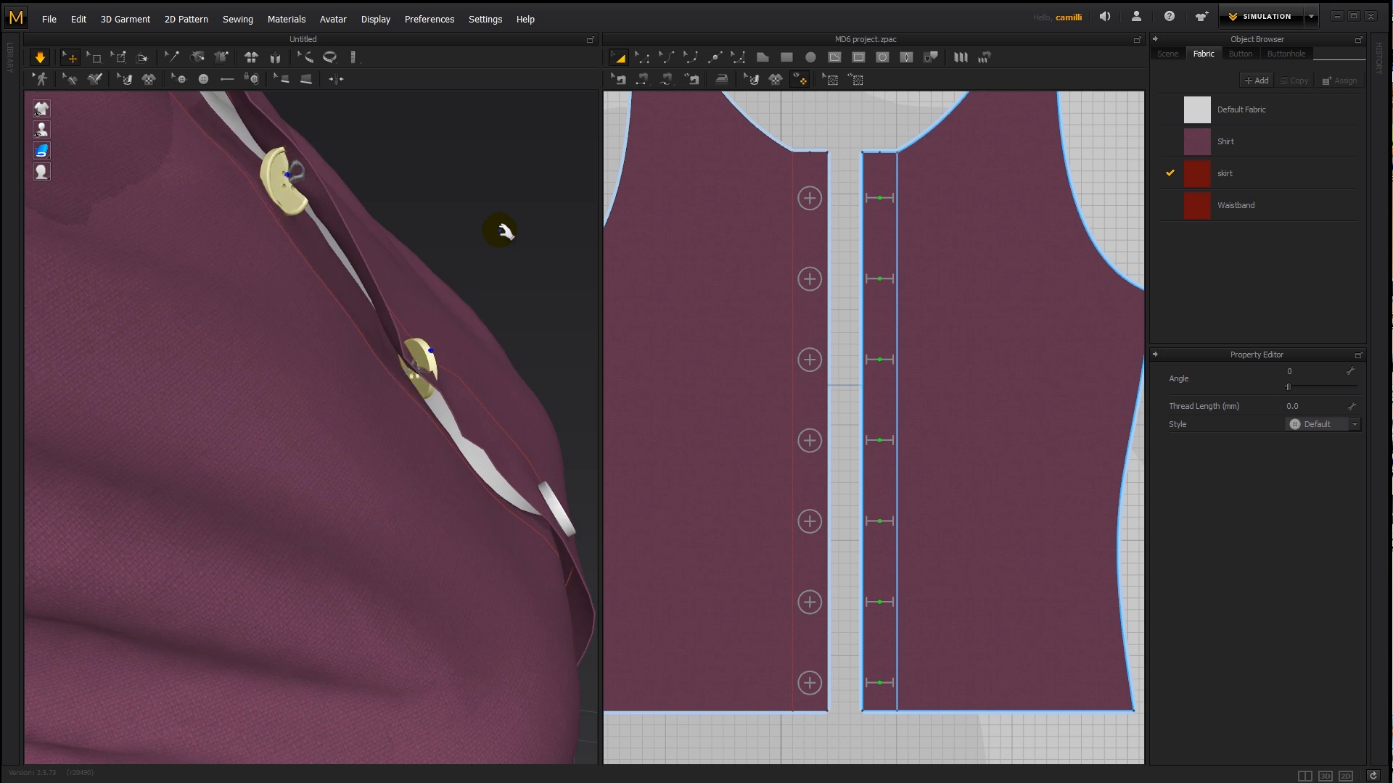
right_drag(507, 229, 361, 231)
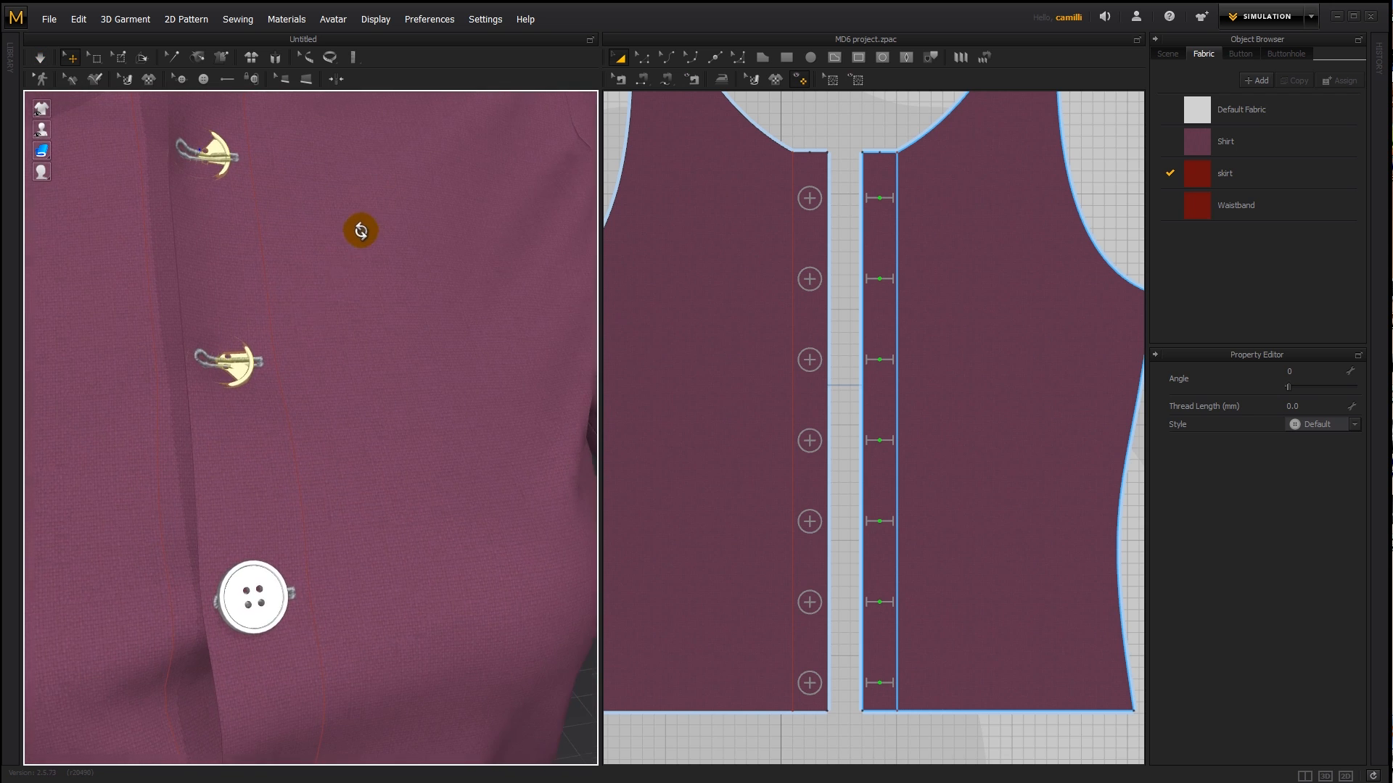
scroll(222, 237, down, 5)
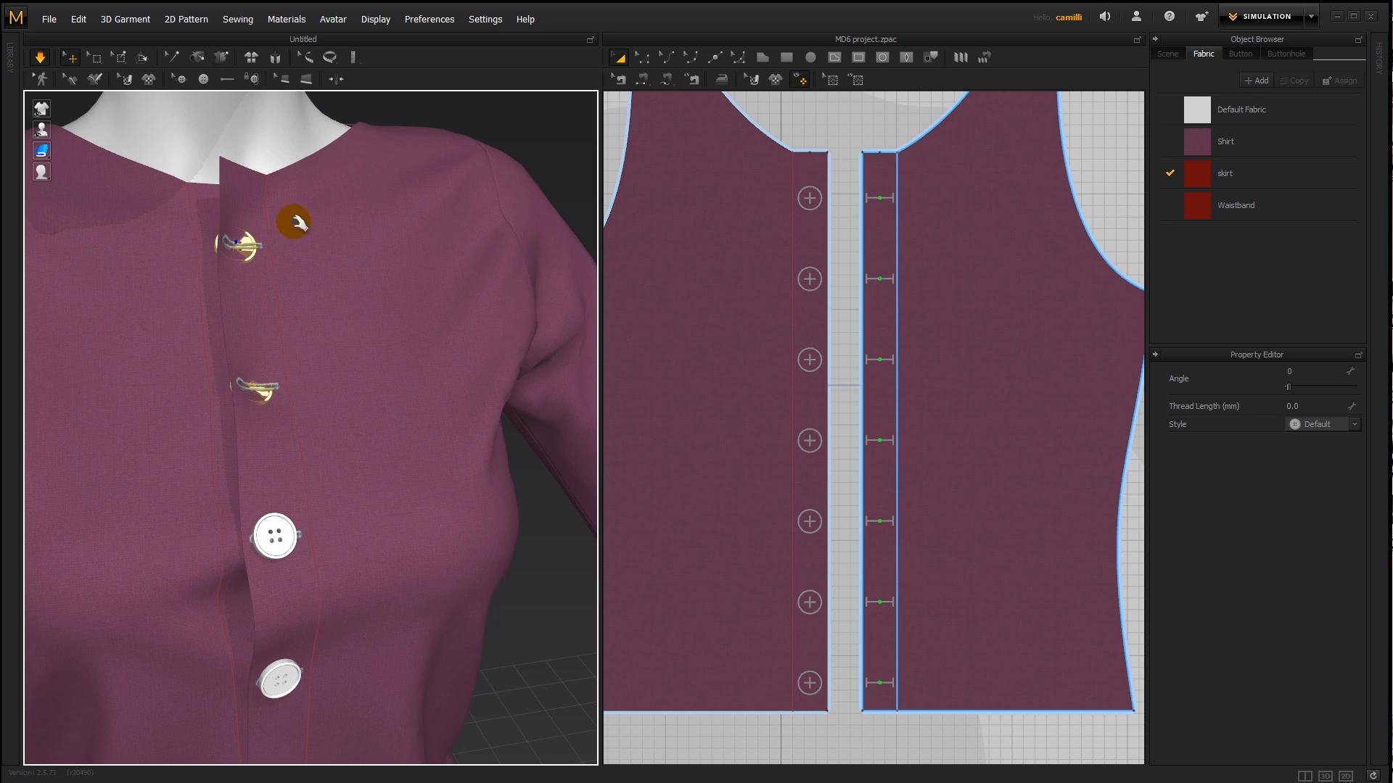
key(space)
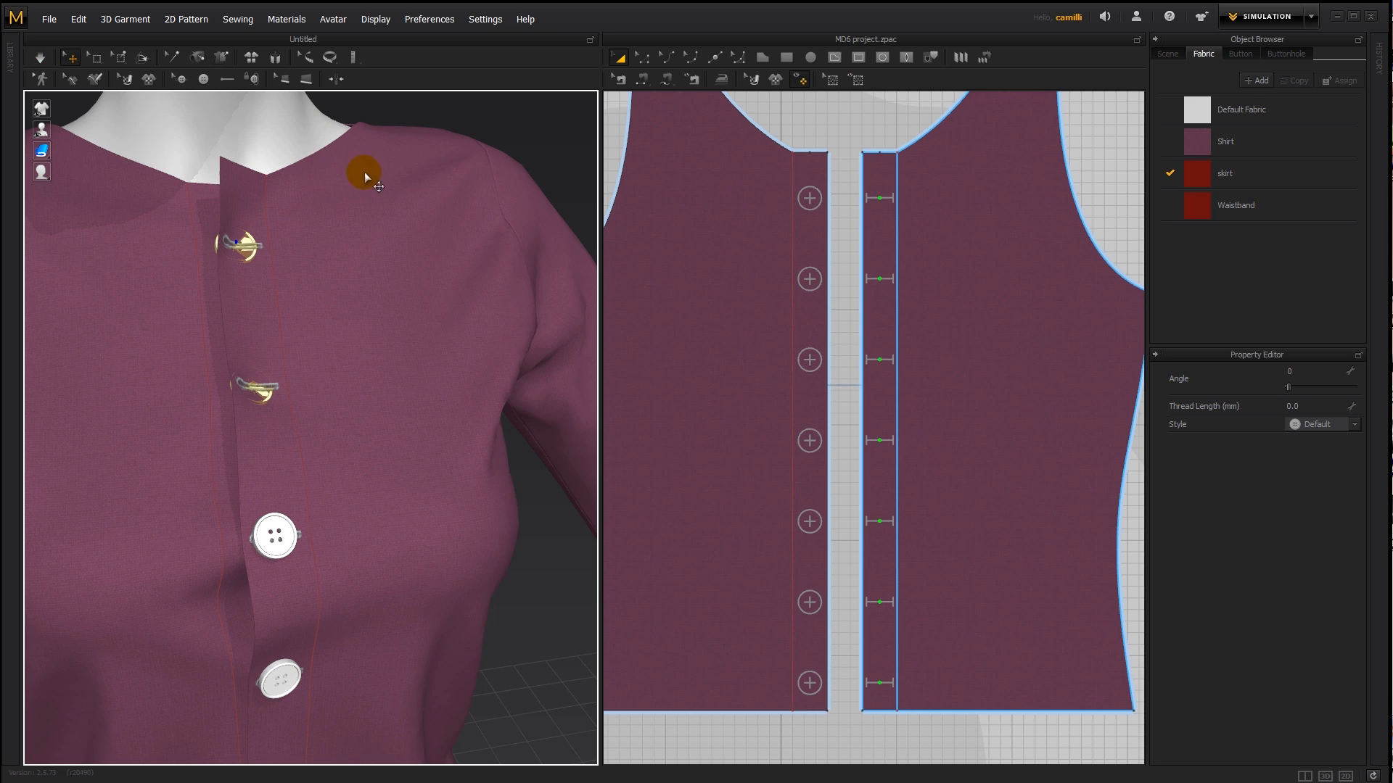
- Move the top button out through the fabric to the outside of the shirt front and simulate it
right_drag(107, 380, 394, 199)
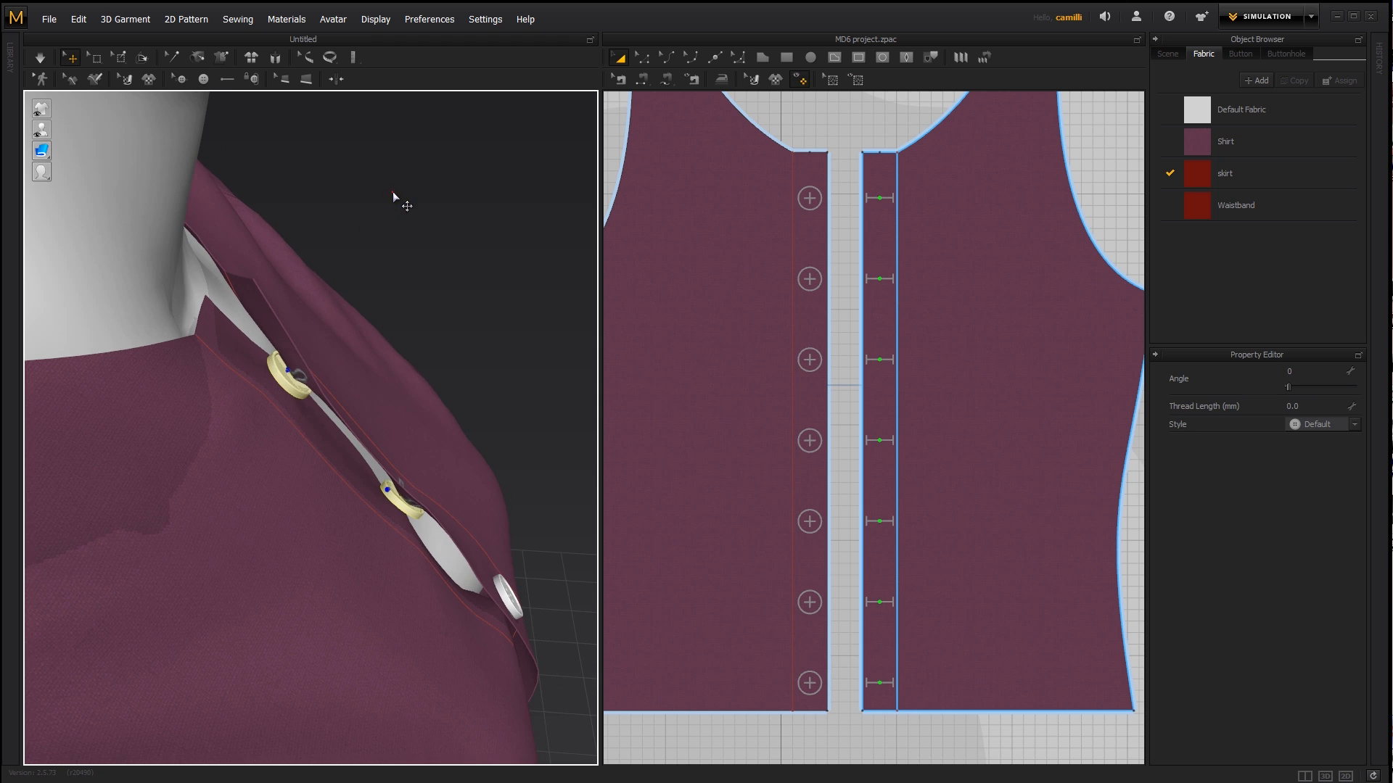
click(391, 192)
click(288, 379)
drag(289, 378, 315, 359)
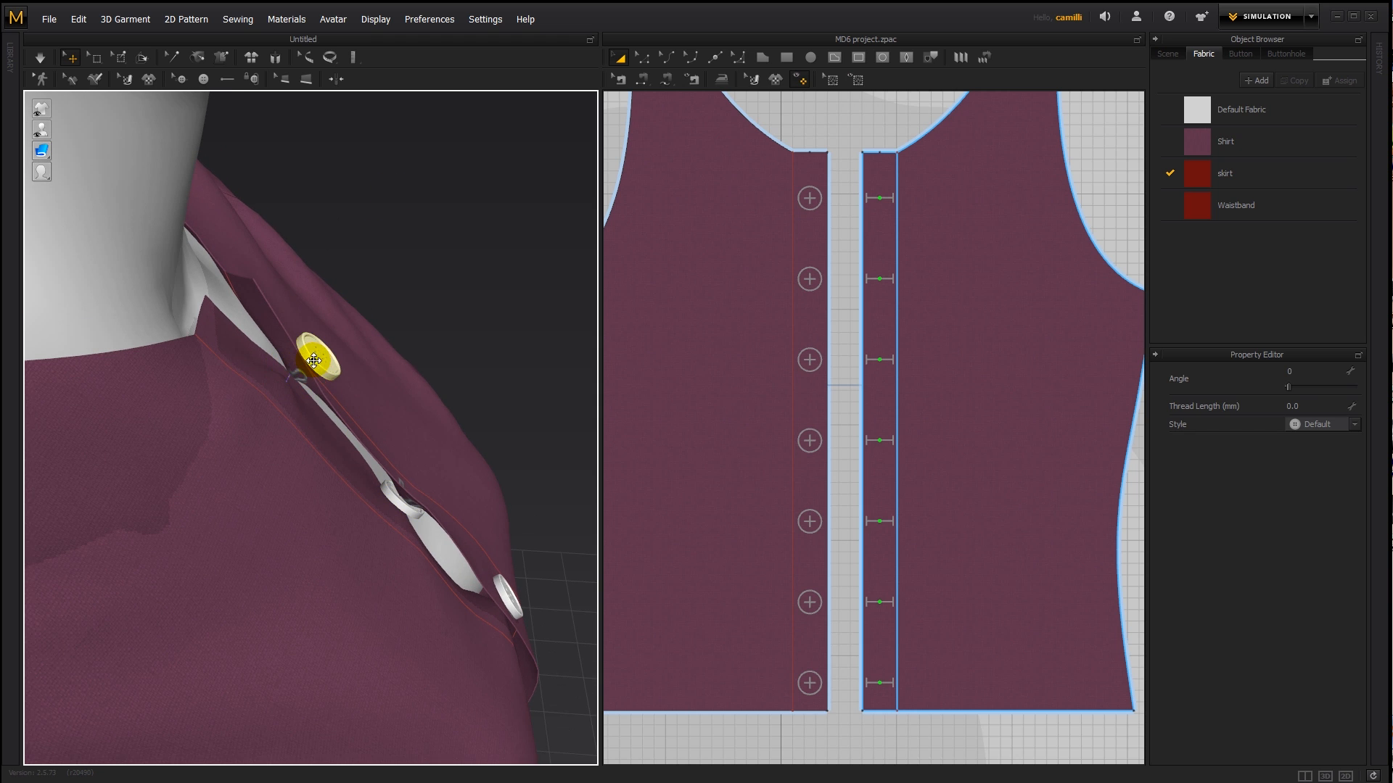
right_drag(316, 359, 243, 384)
drag(244, 385, 245, 246)
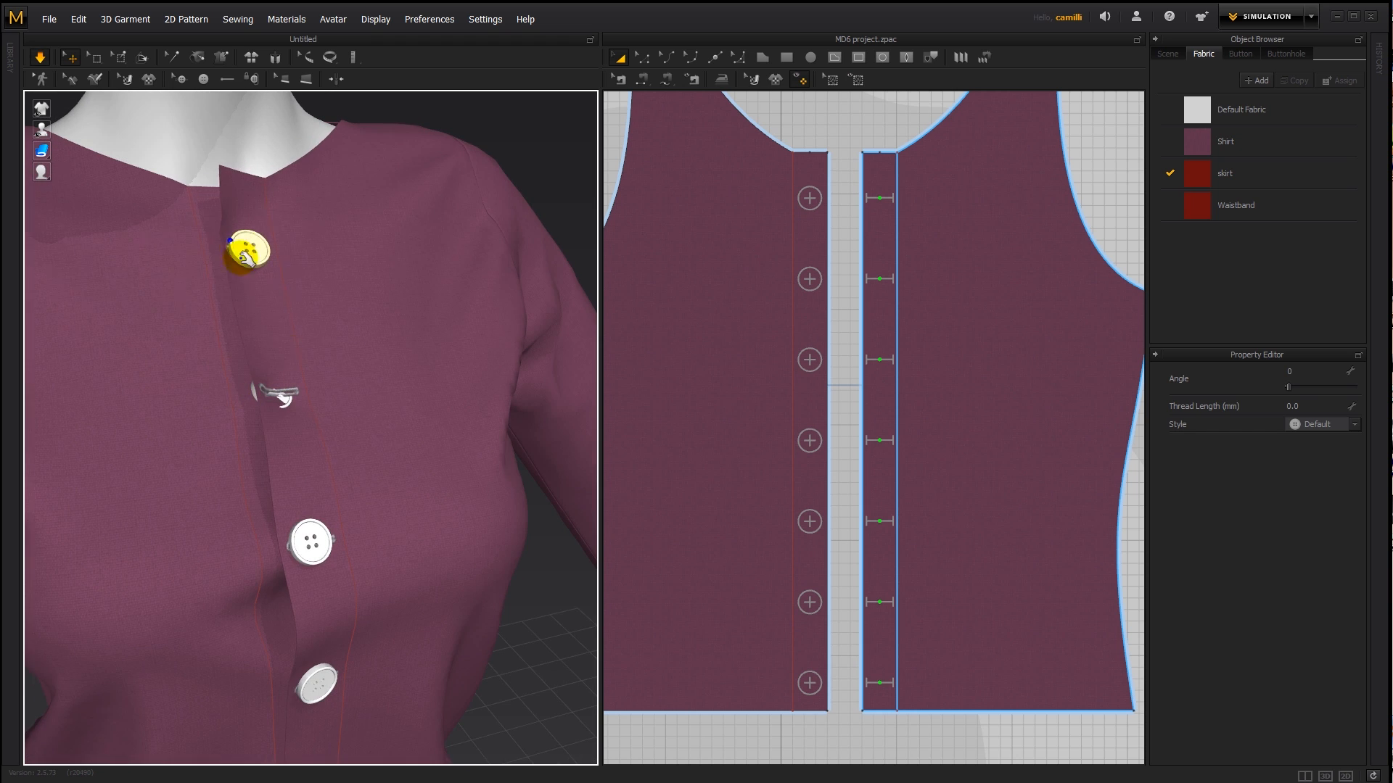
- Reset the 3D position of the second button and briefly simulate the shirt
right_drag(262, 353, 403, 403)
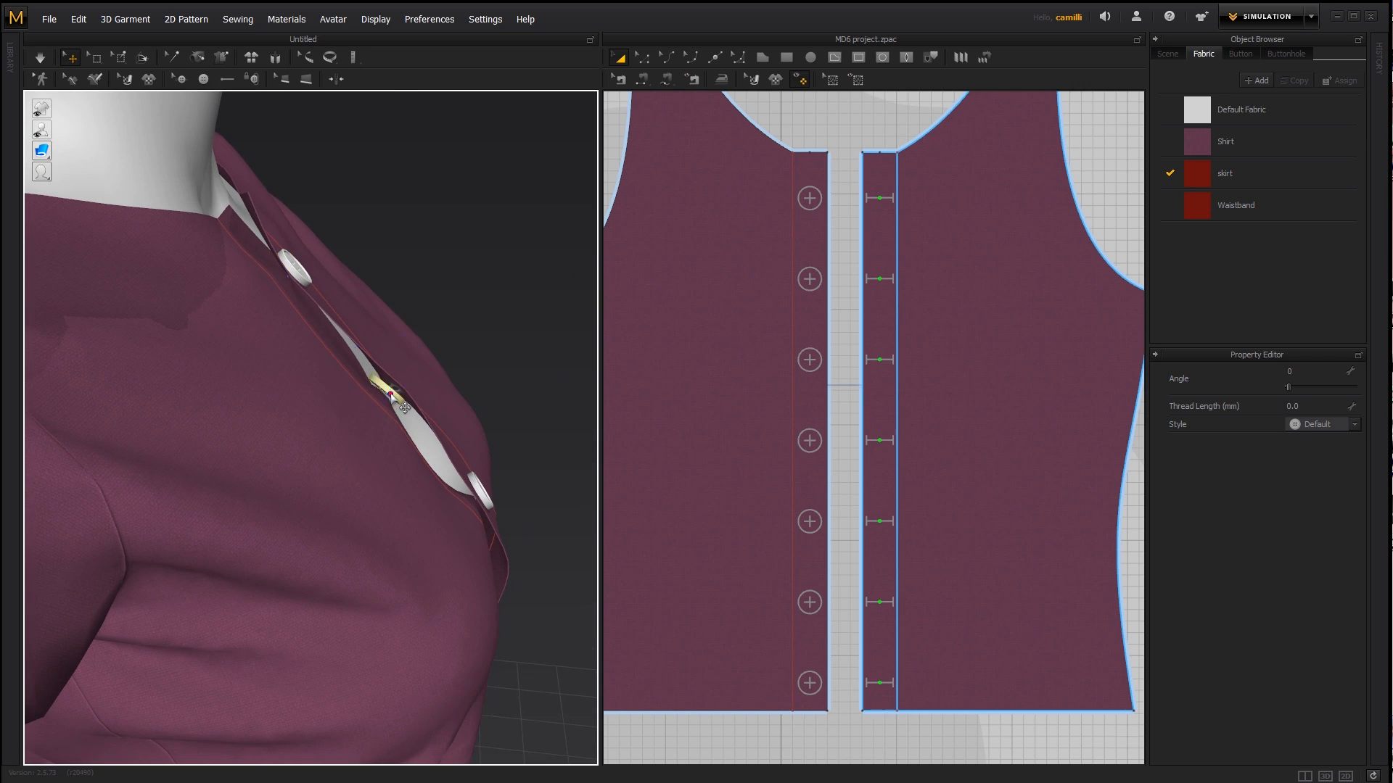
click(391, 396)
right_click(410, 381)
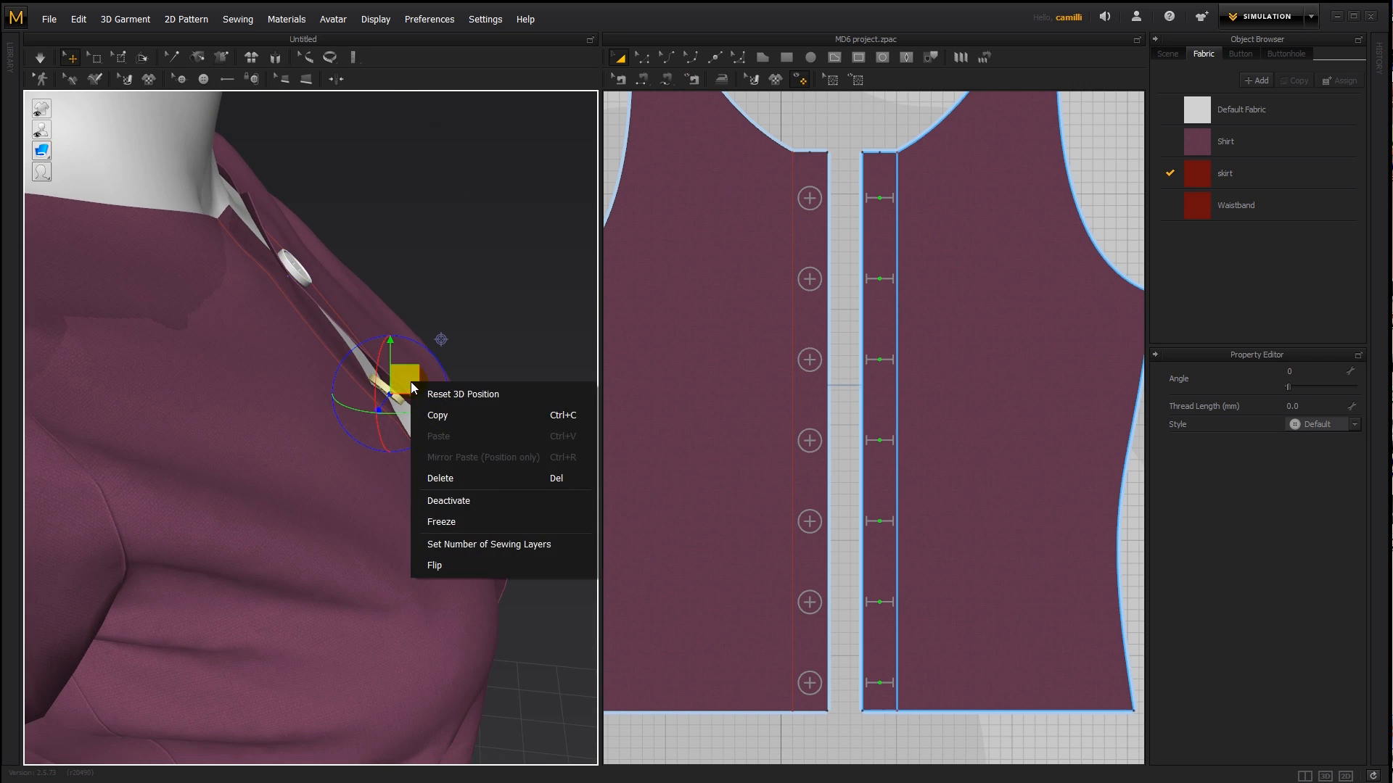
click(452, 393)
right_drag(522, 401, 408, 391)
key(space)
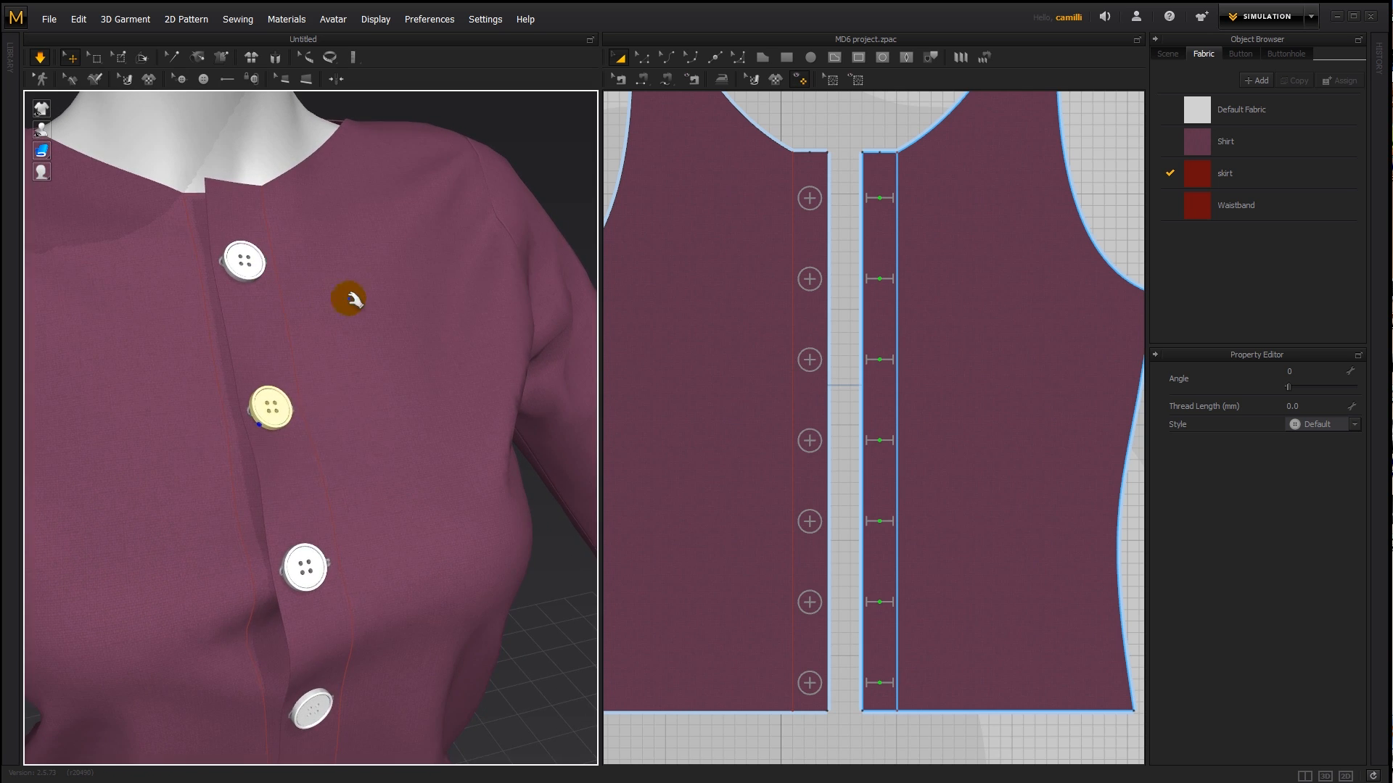
key(space)
- Try to flip the top button over
scroll(378, 333, up, 5)
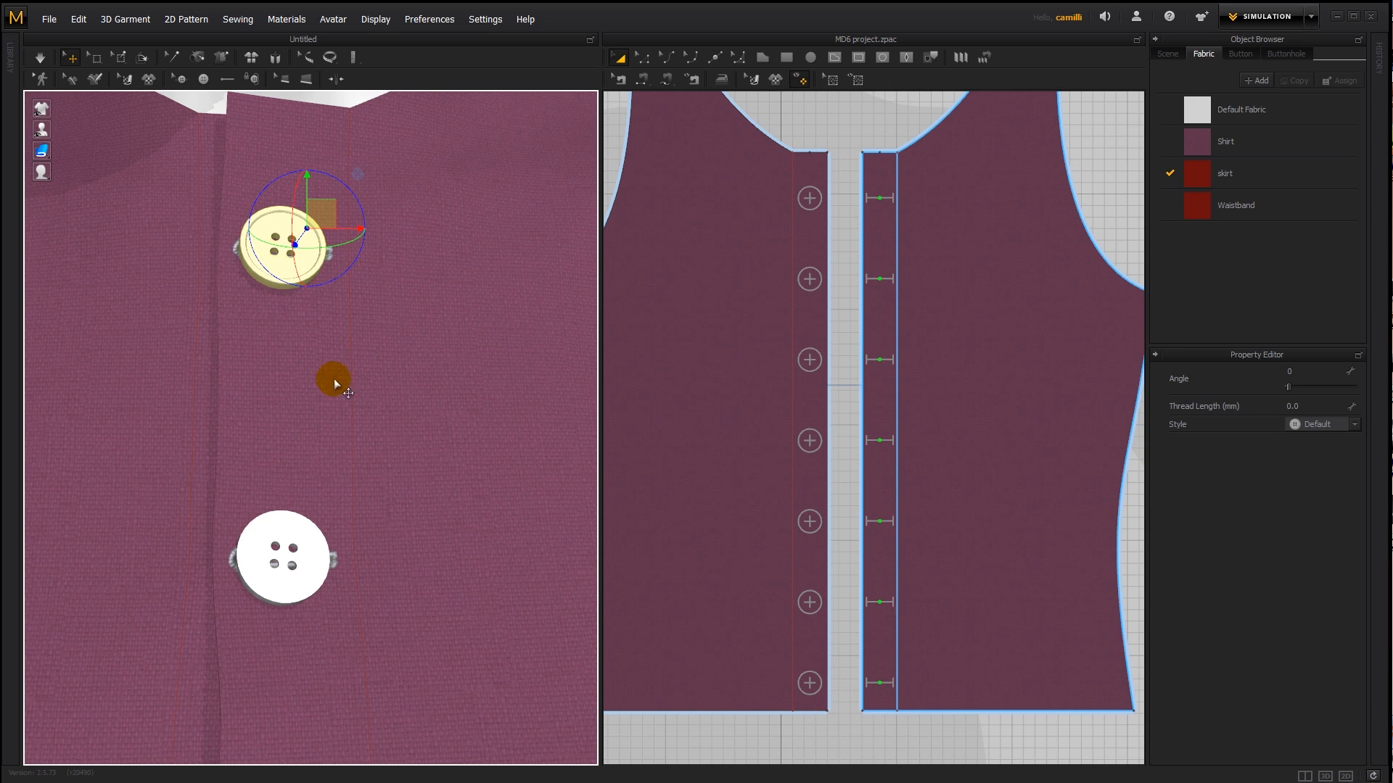
right_click(297, 233)
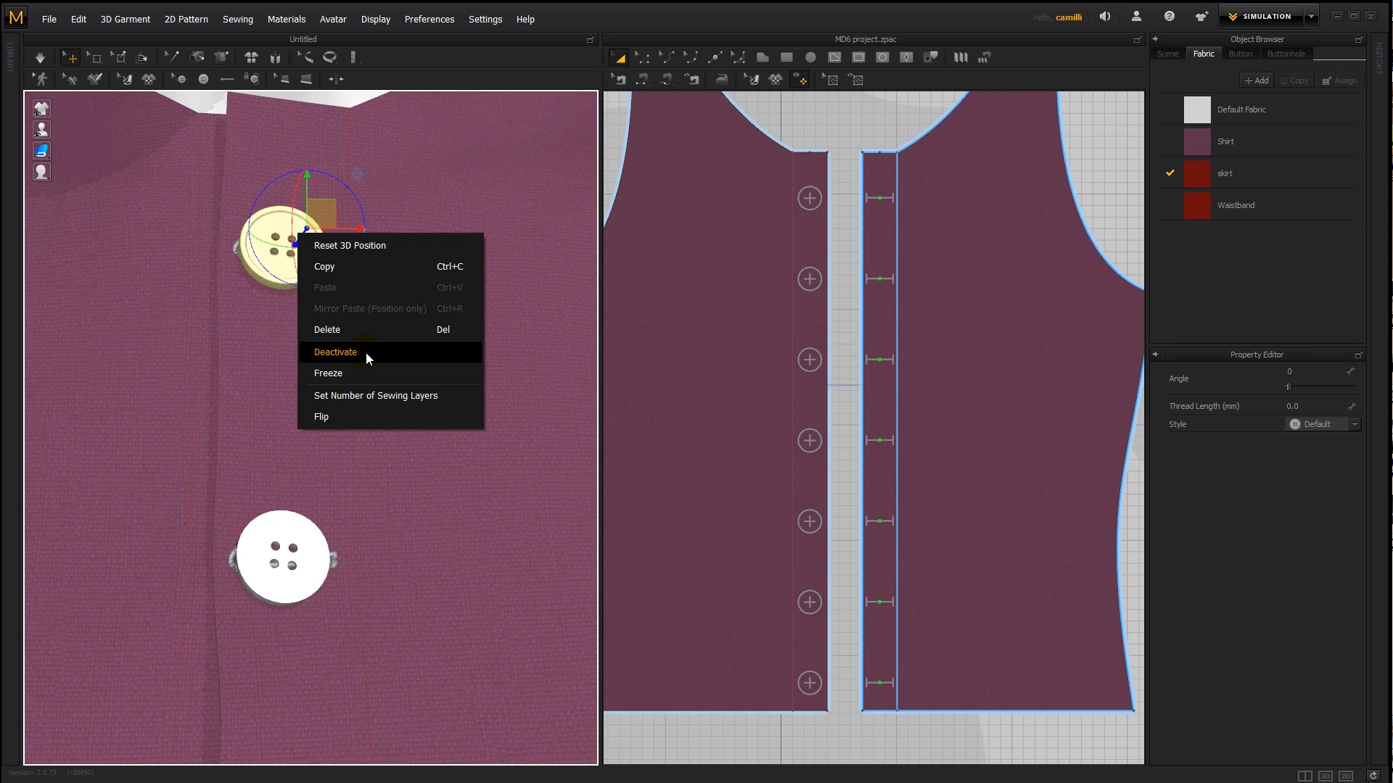
click(322, 417)
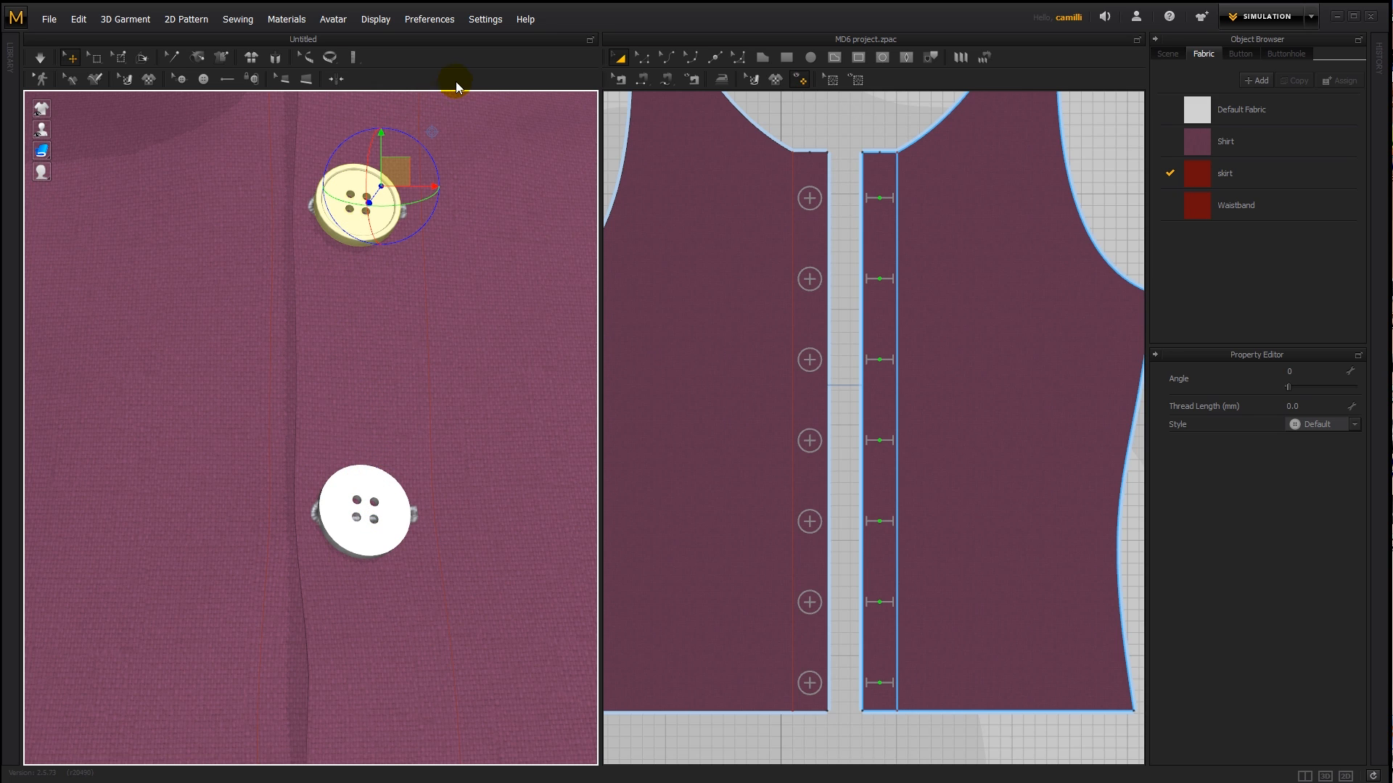
- Select the shirt's front piece that carries the buttons
click(365, 468)
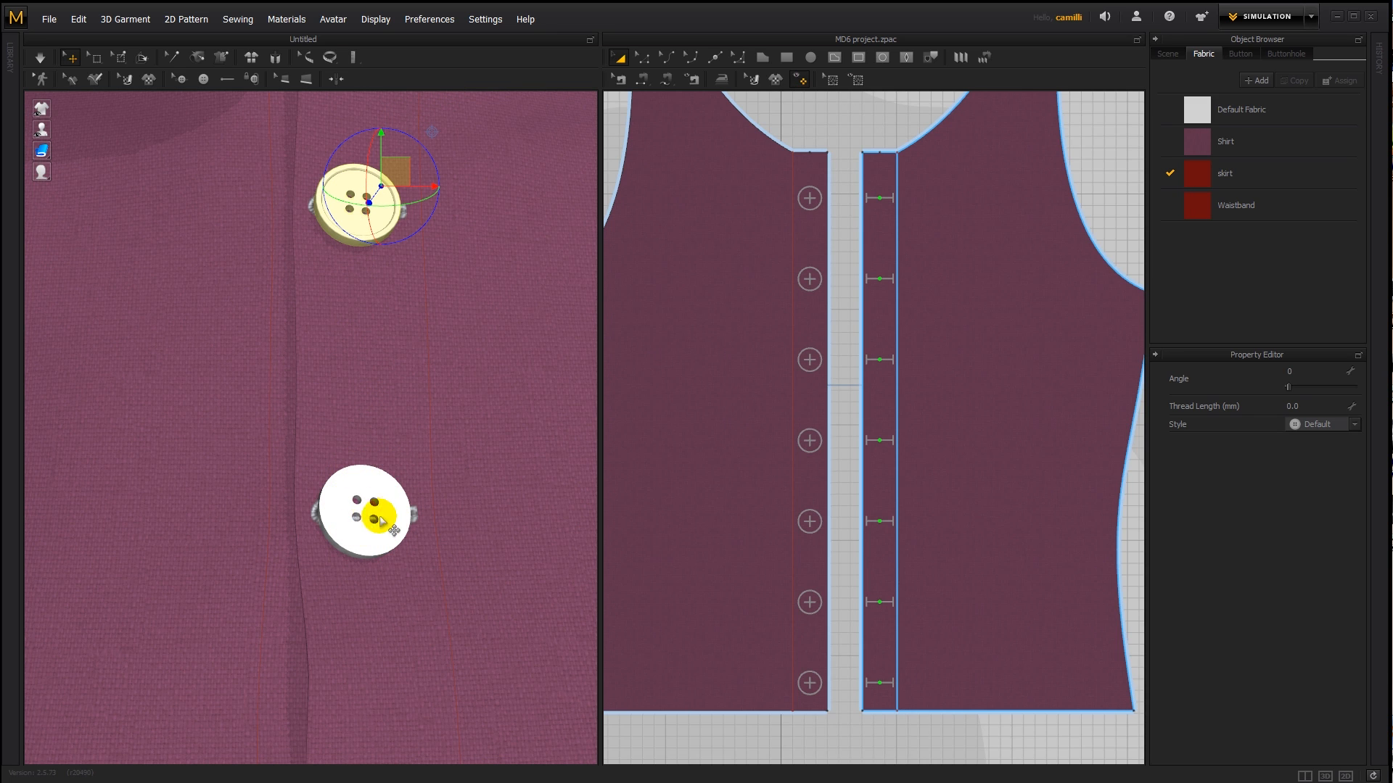
click(212, 473)
click(427, 584)
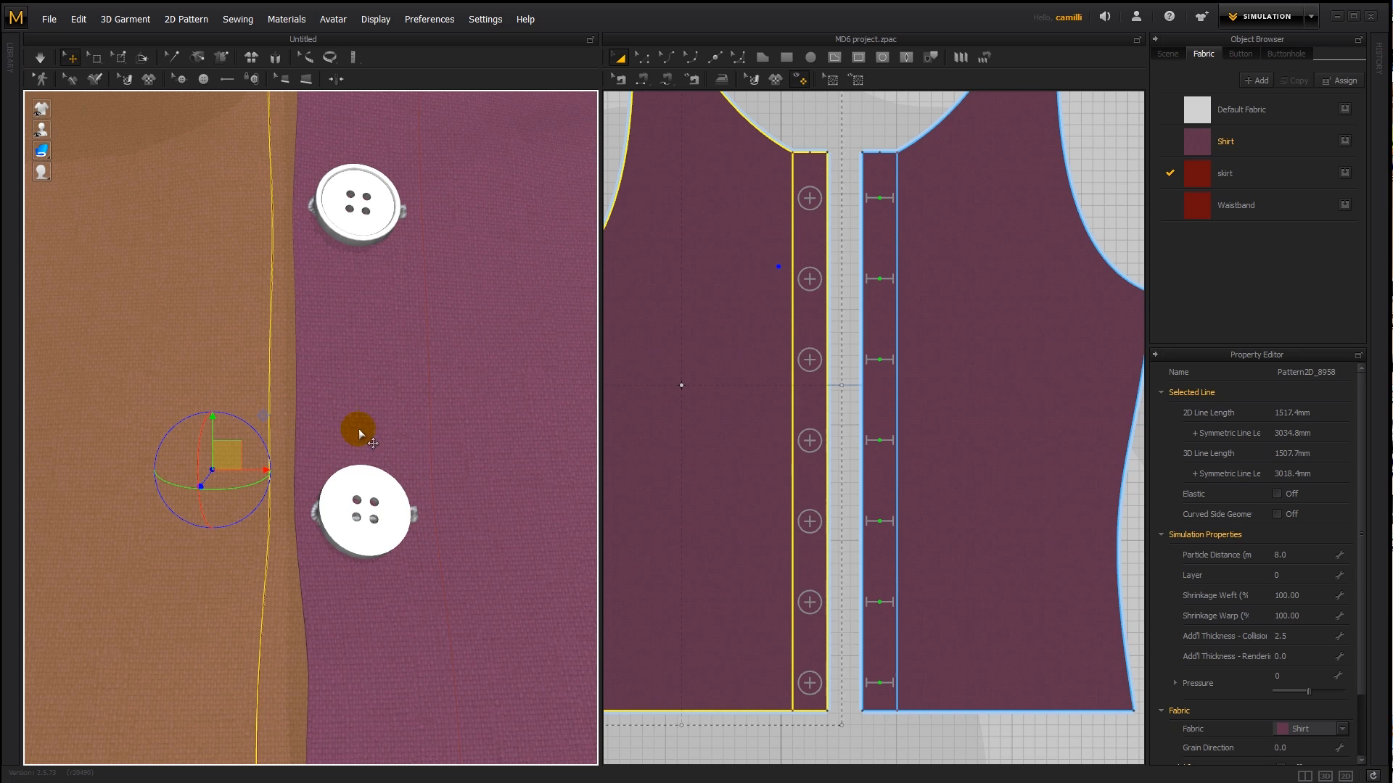
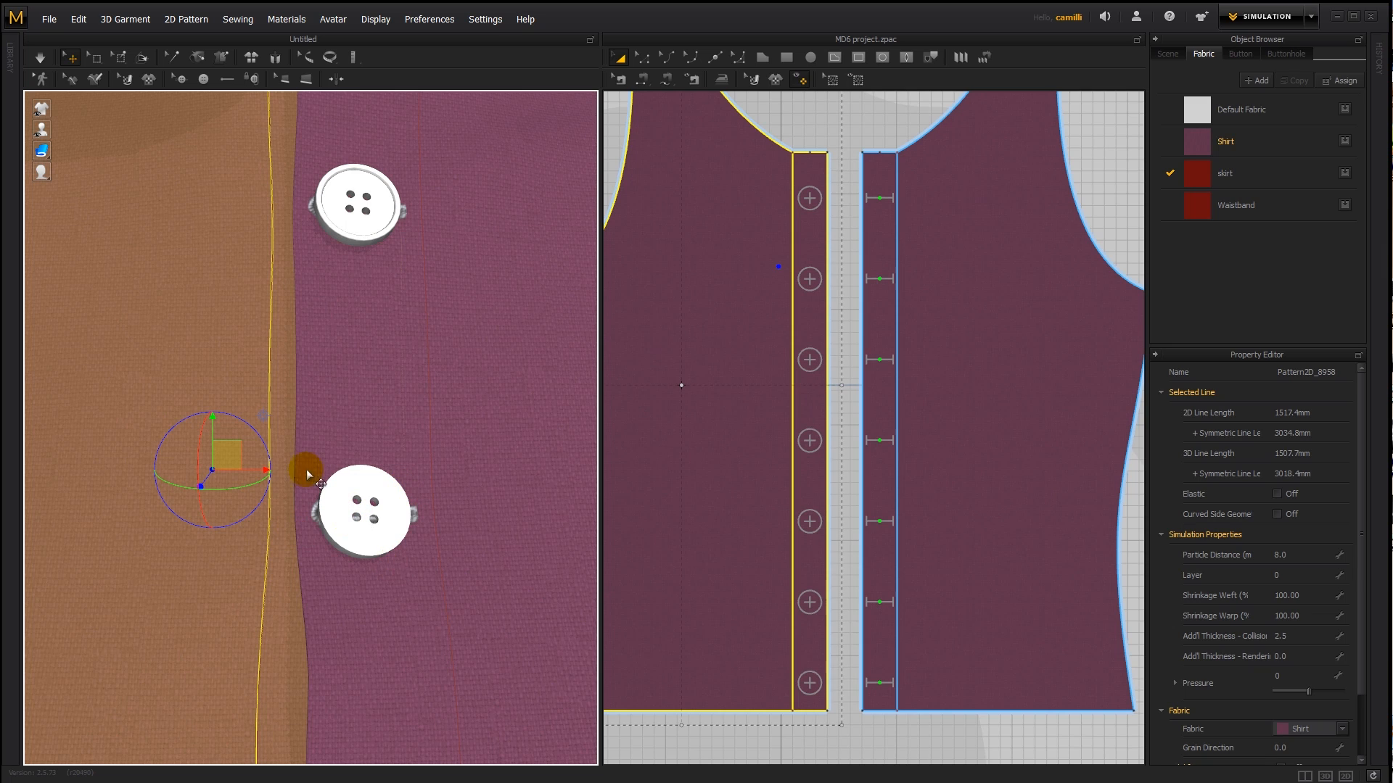
- Flip the second button so its detailed face points outward and briefly simulate the shirt
click(375, 483)
right_click(375, 479)
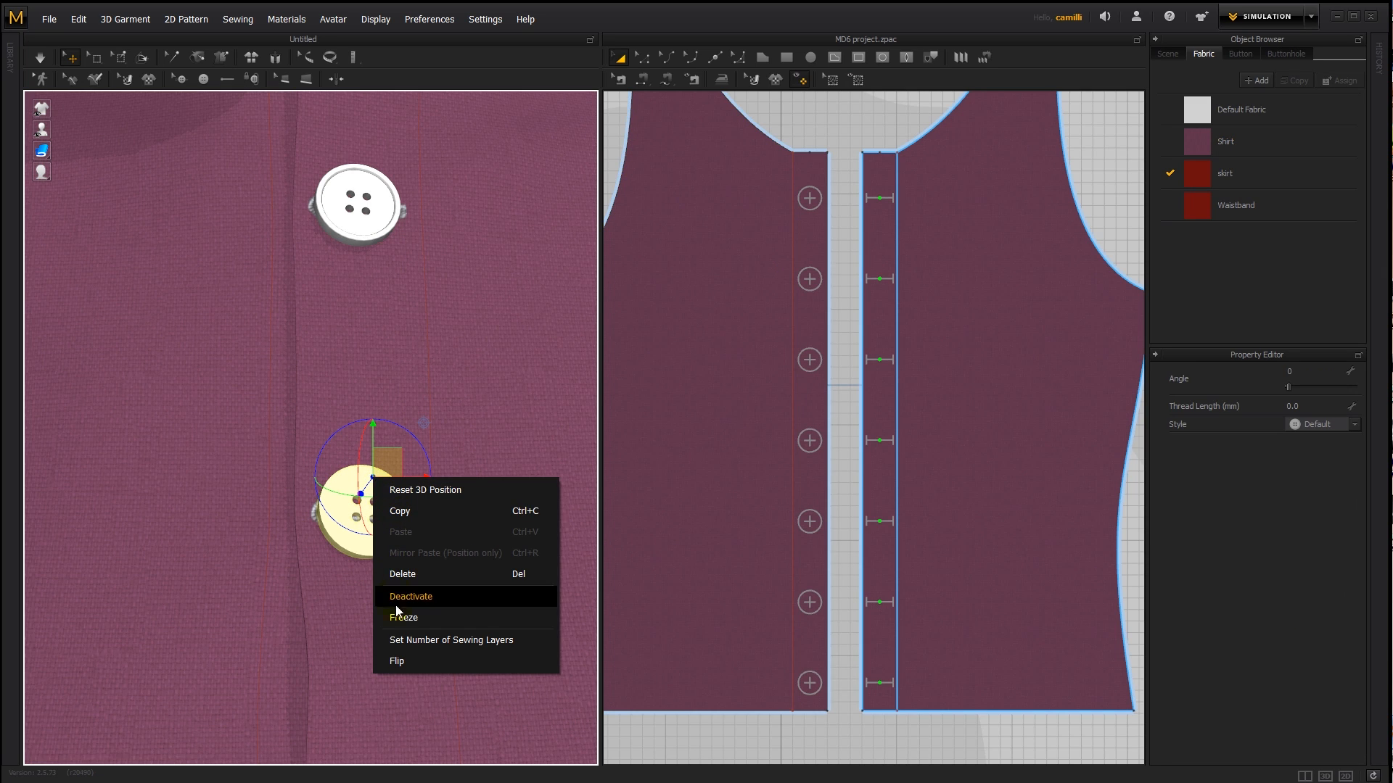
click(406, 661)
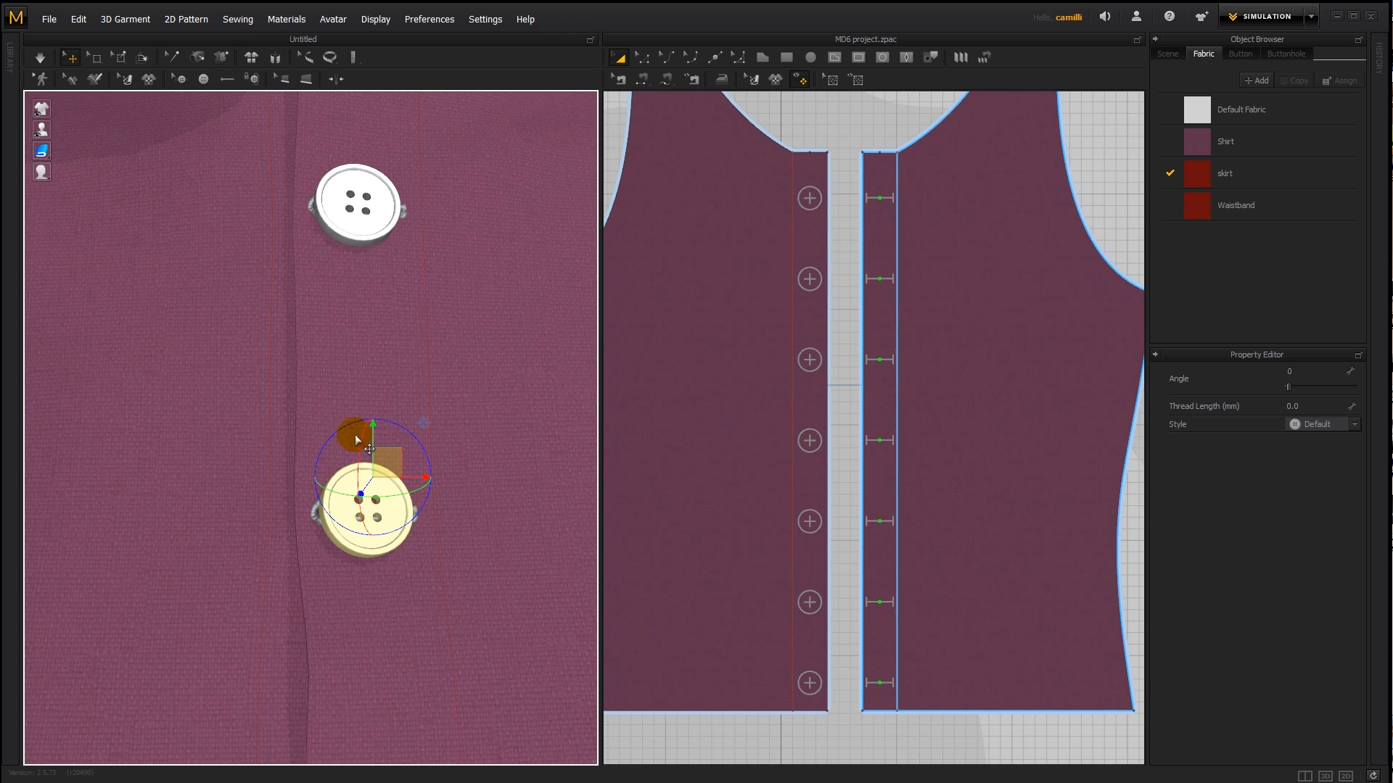
key(space)
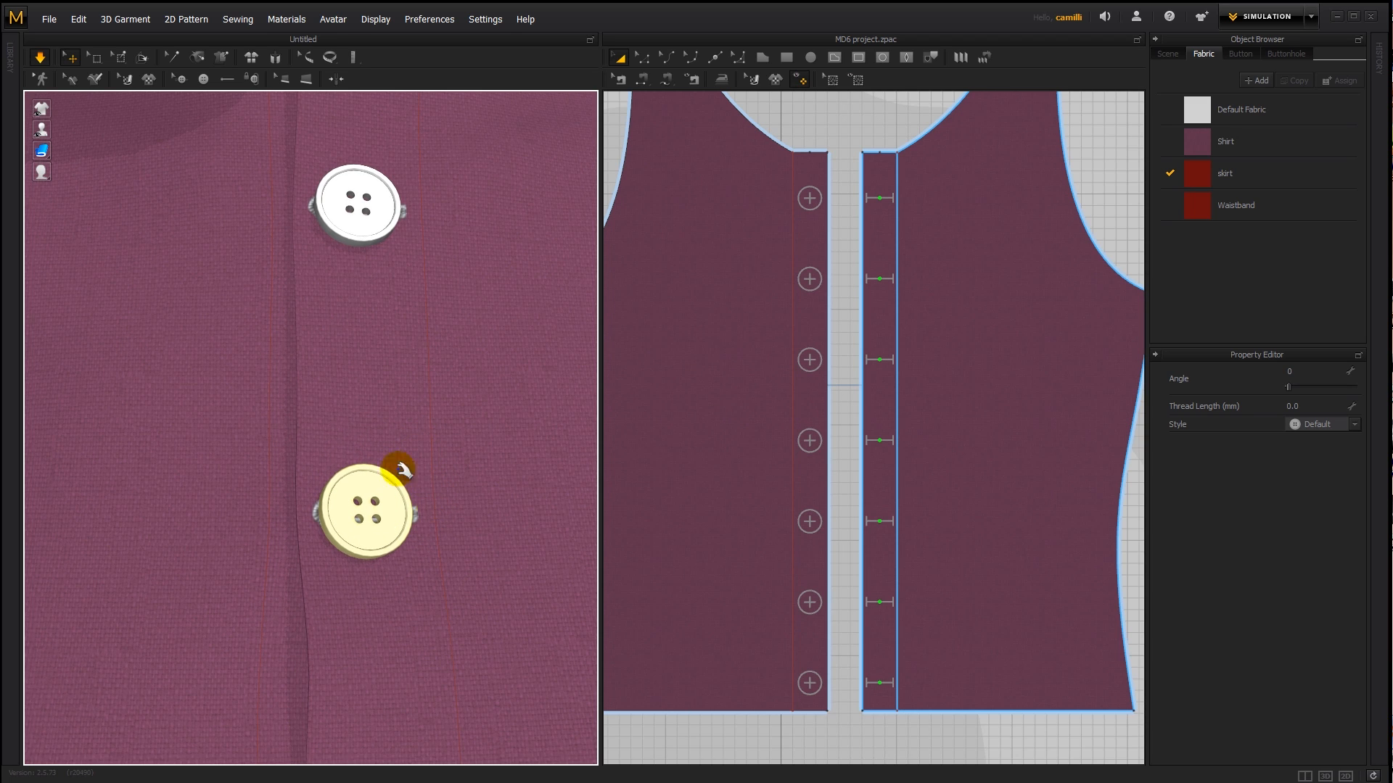
key(space)
- Deactivate the second button and clear the selection
click(366, 511)
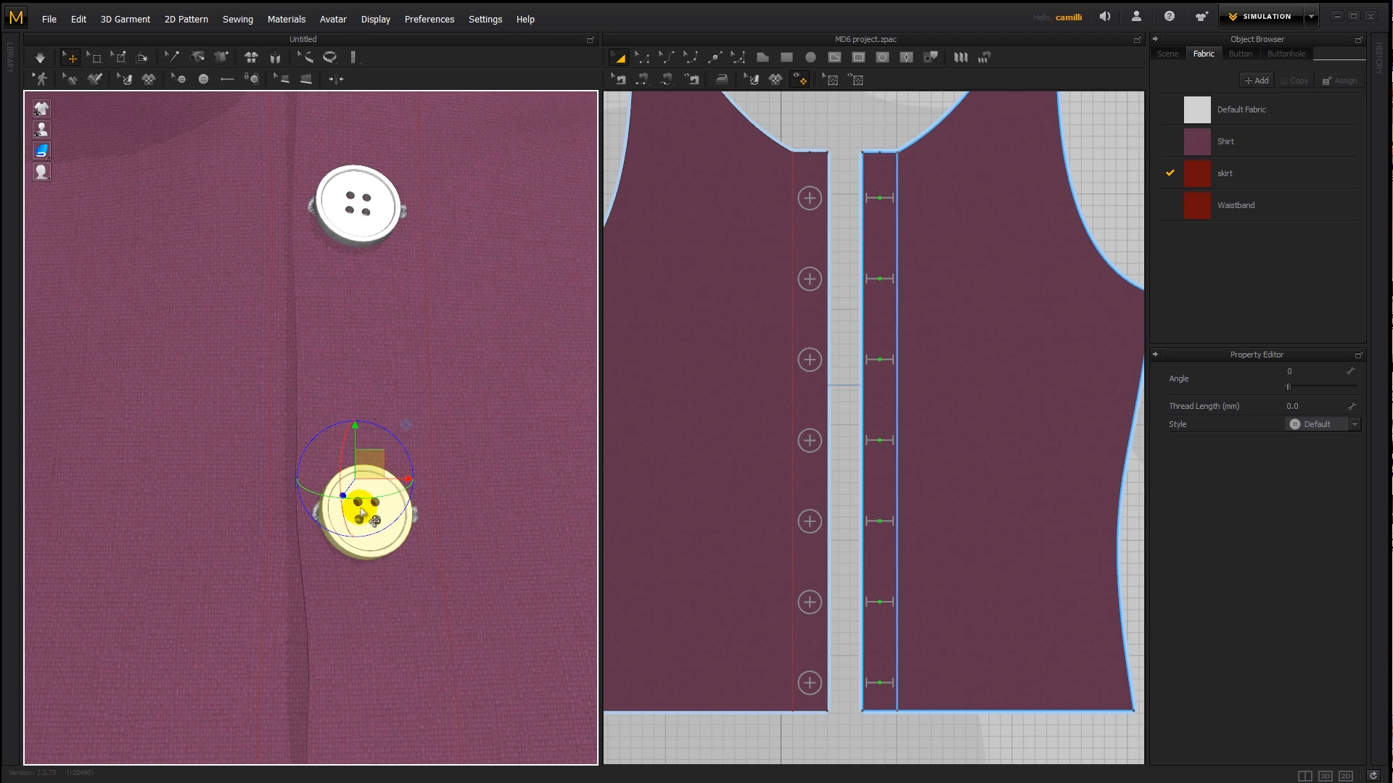
right_click(361, 510)
click(399, 628)
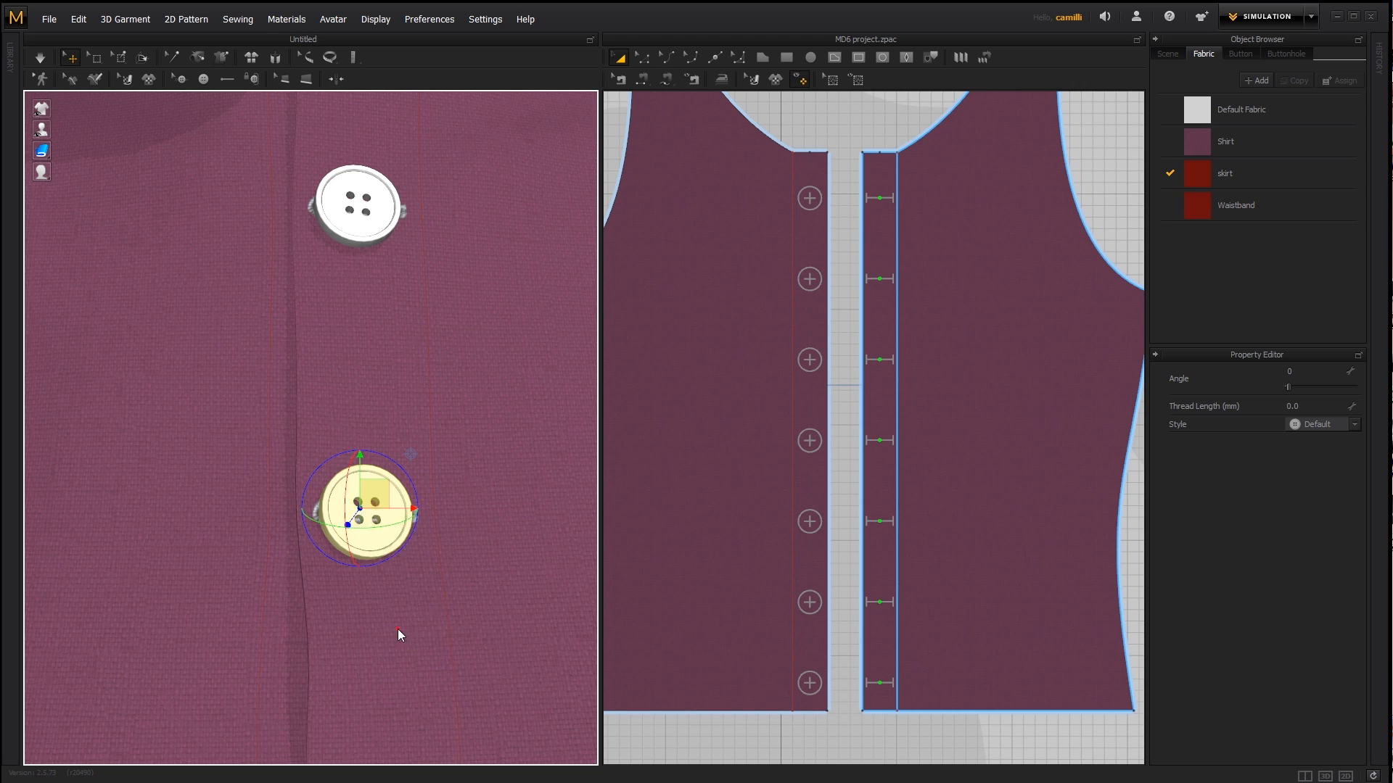
right_drag(398, 631, 414, 519)
click(499, 287)
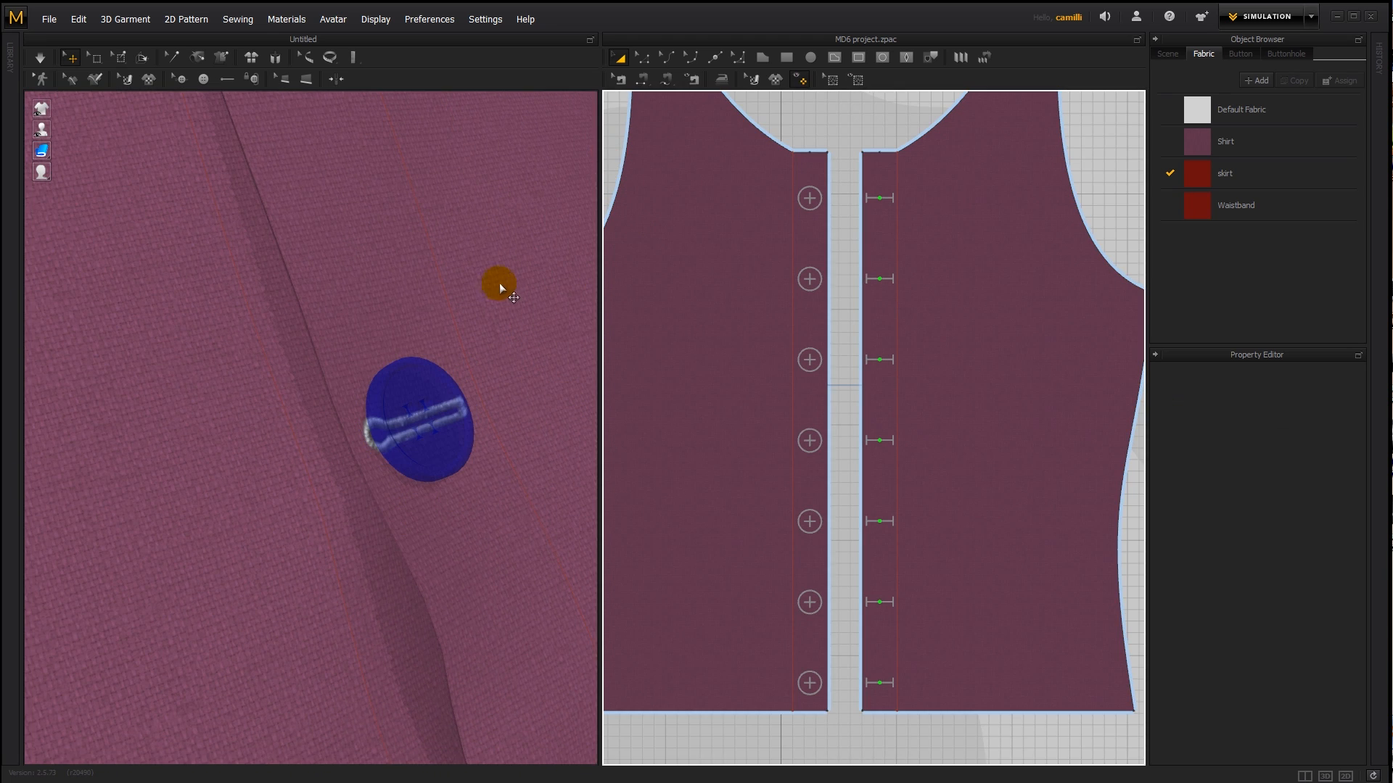
- Pull the buttonhole-side front piece around the deactivated second button while the shirt simulates
drag(406, 319, 475, 311)
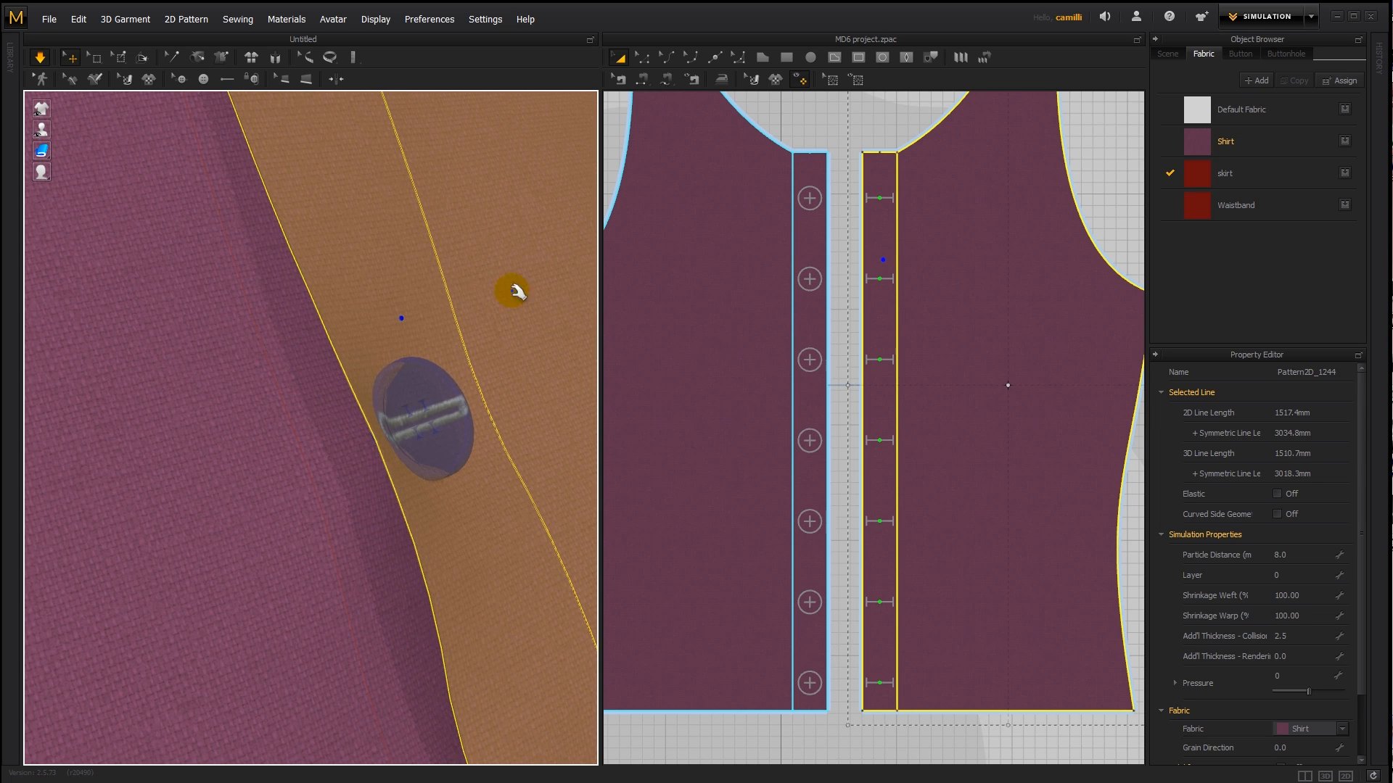
right_drag(444, 350, 407, 350)
drag(365, 315, 486, 298)
key(space)
mouse_move(426, 364)
right_down()
mouse_move(372, 330)
mouse_move(401, 358)
right_up()
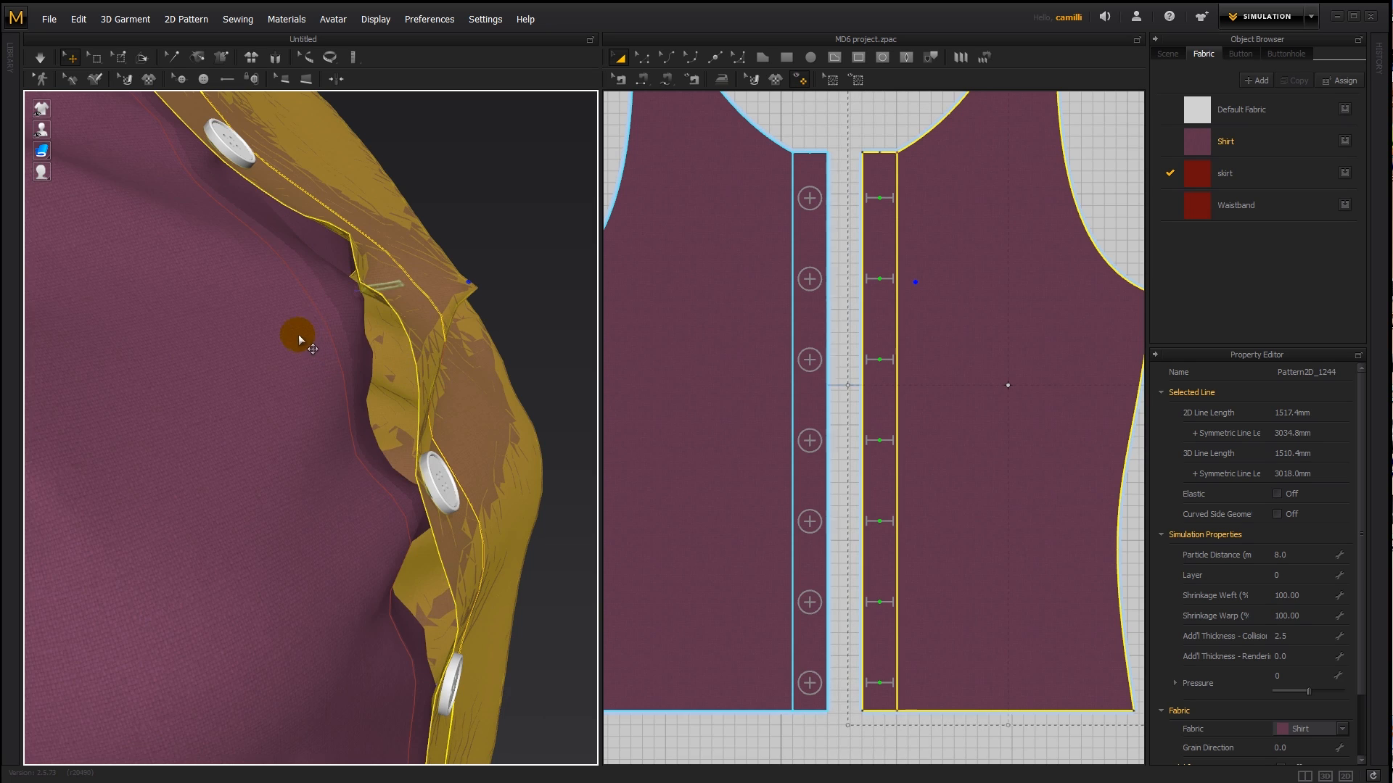
- Hide the button-side front piece to examine the buttonholes and the layers beneath, and show it again
click(298, 336)
key(shift+q)
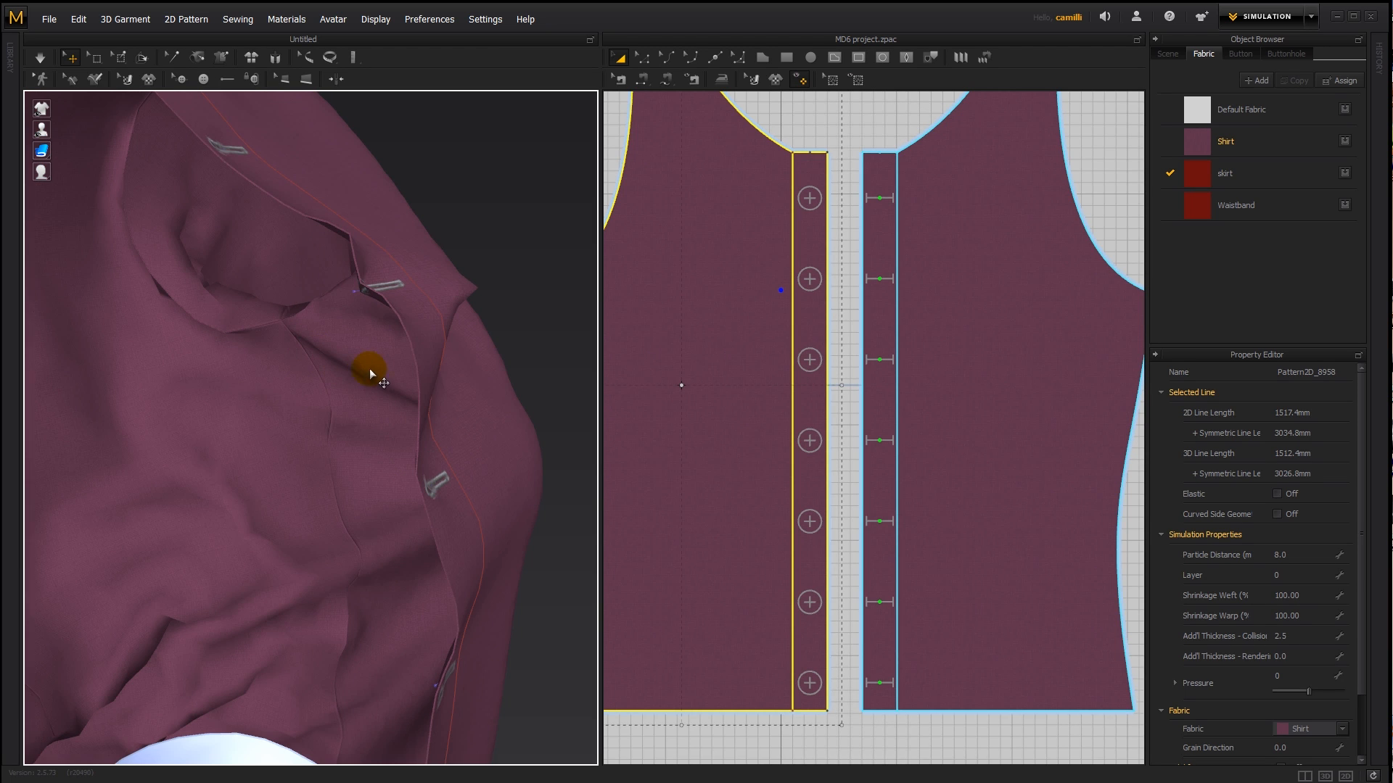
mouse_move(370, 372)
right_down()
mouse_move(428, 376)
mouse_move(400, 375)
mouse_move(429, 389)
mouse_move(382, 336)
mouse_move(406, 386)
mouse_move(389, 364)
mouse_move(364, 368)
right_up()
key(shift+a)
key(shift+q)
scroll(383, 336, down, 3)
scroll(382, 336, up, 5)
scroll(389, 364, down, 3)
key(shift+q)
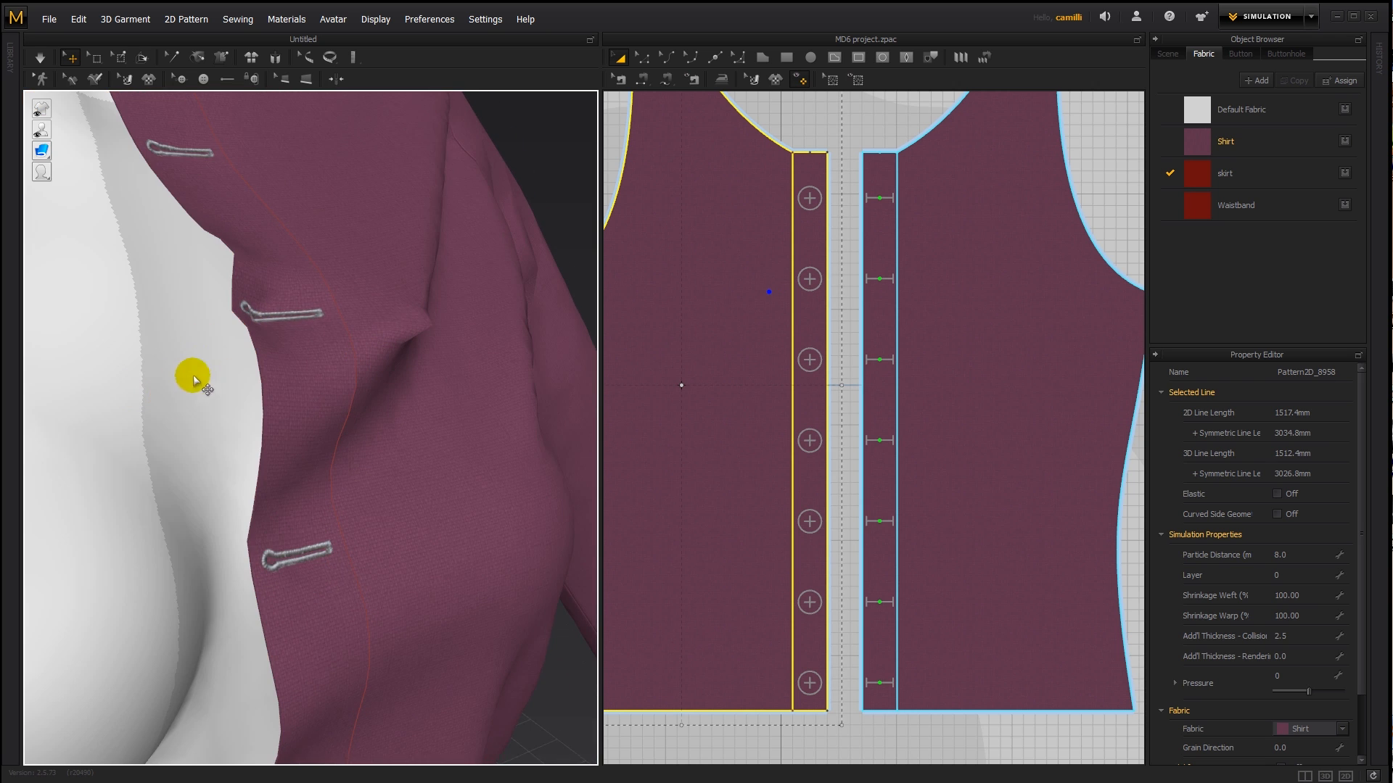
key(shift+q)
right_drag(205, 405, 302, 404)
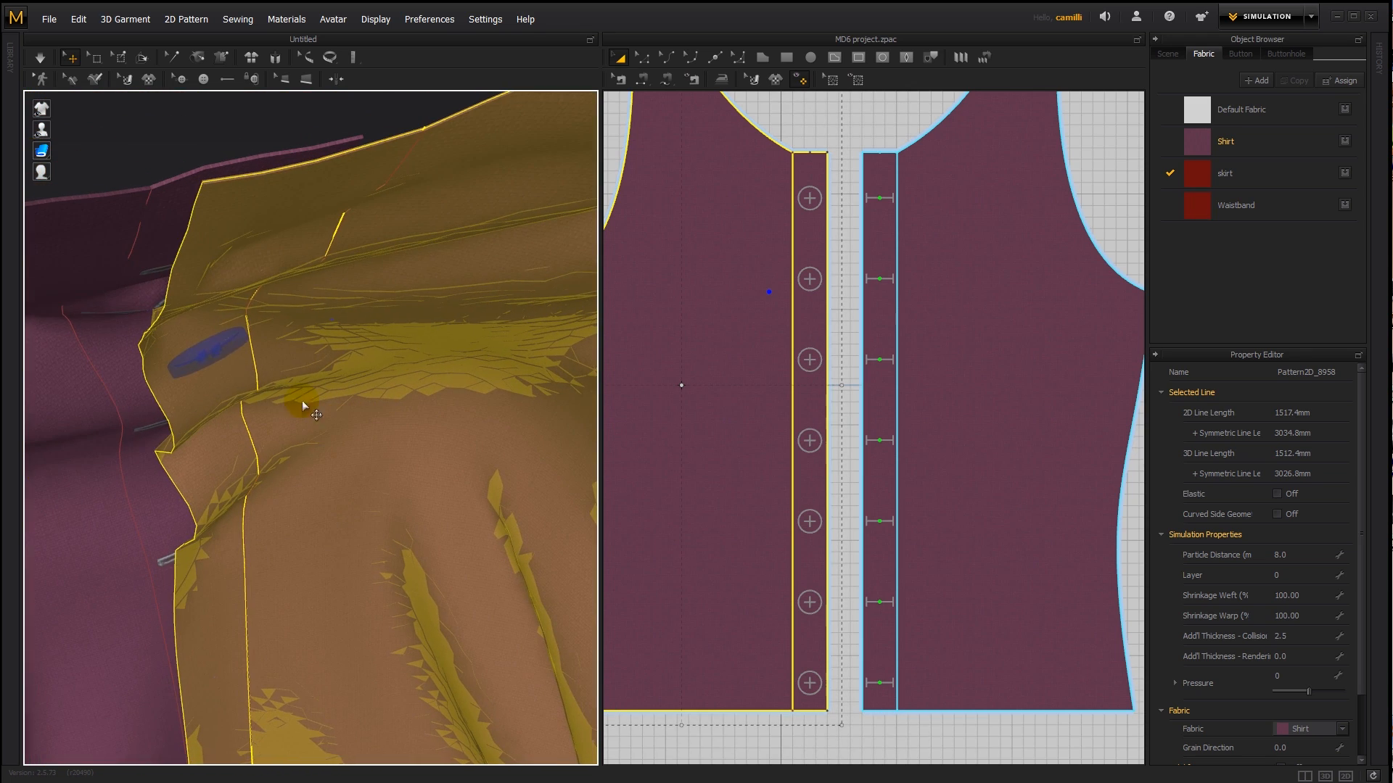
- Activate the deactivated second button and briefly simulate the shirt
click(212, 348)
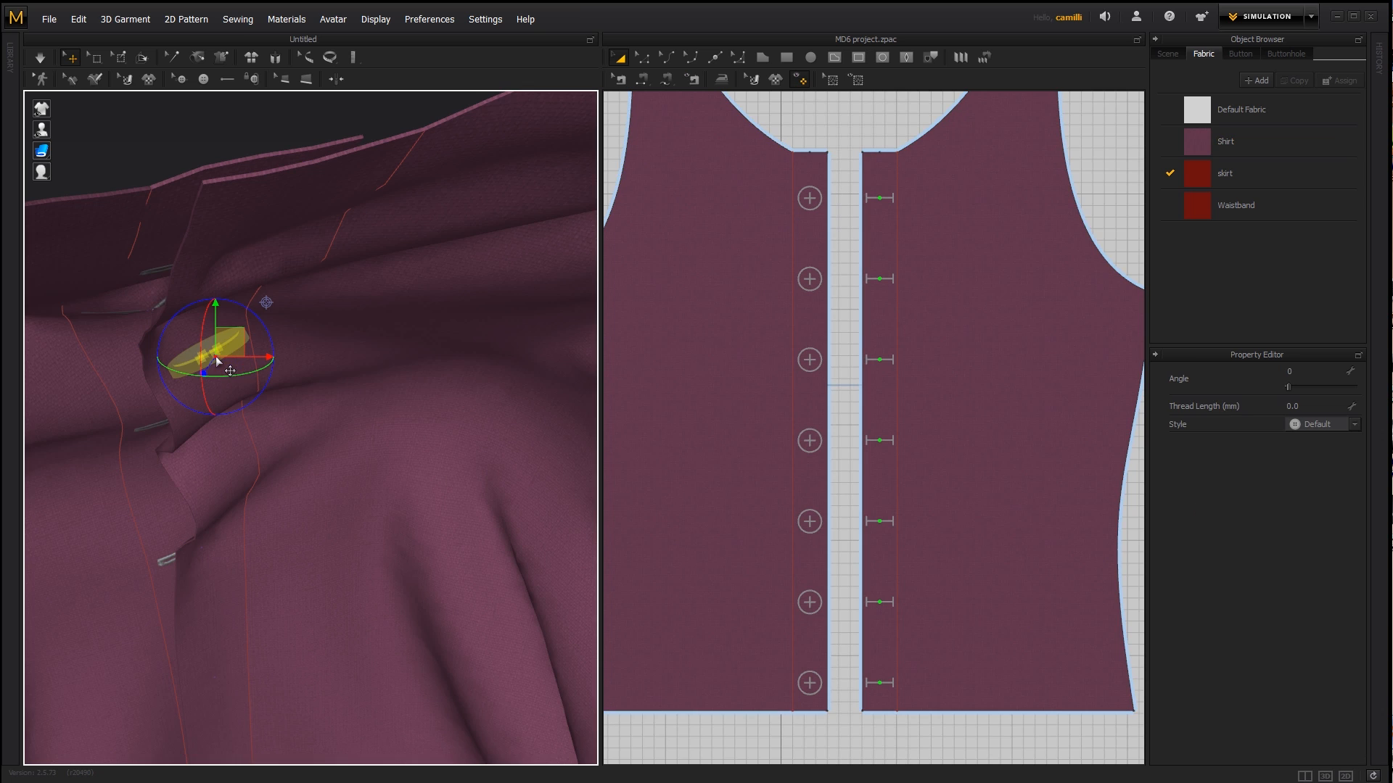
right_click(211, 352)
click(260, 464)
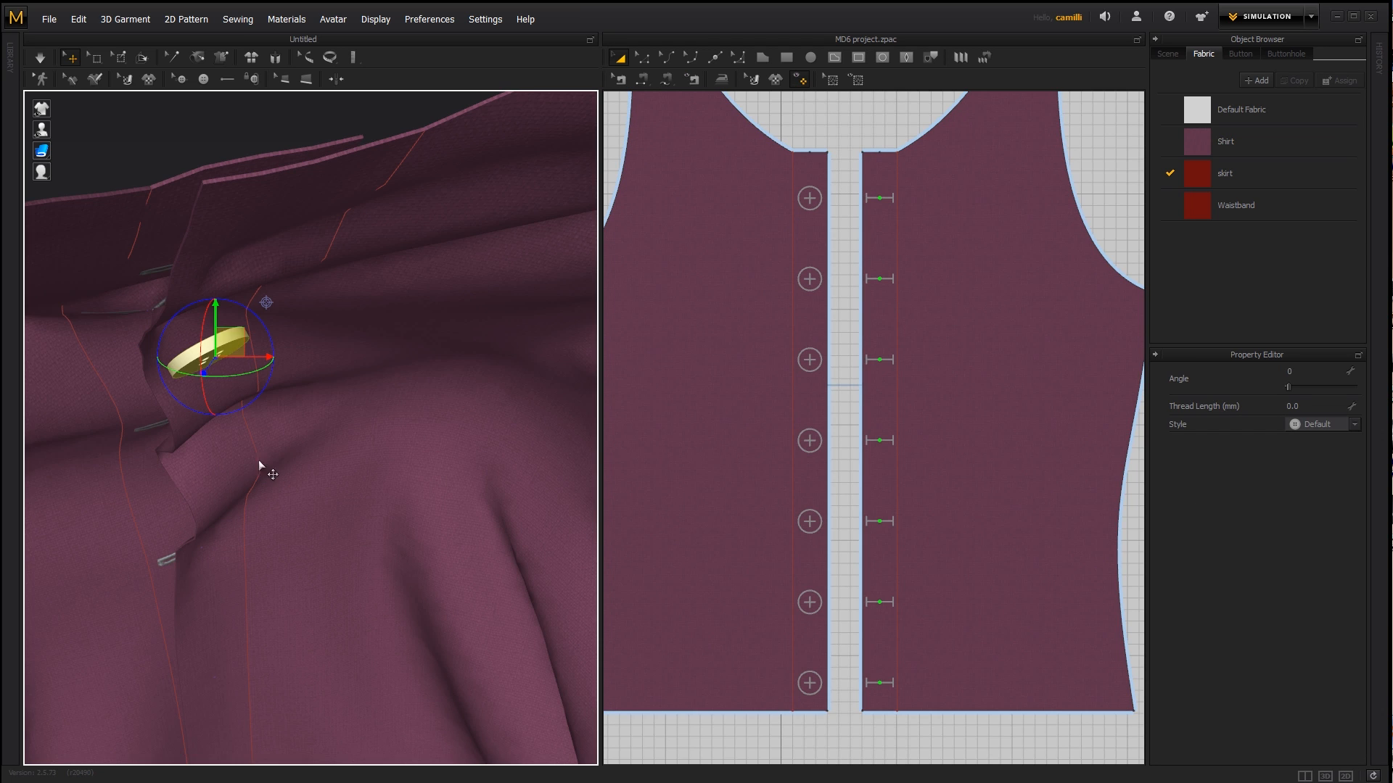
key(space)
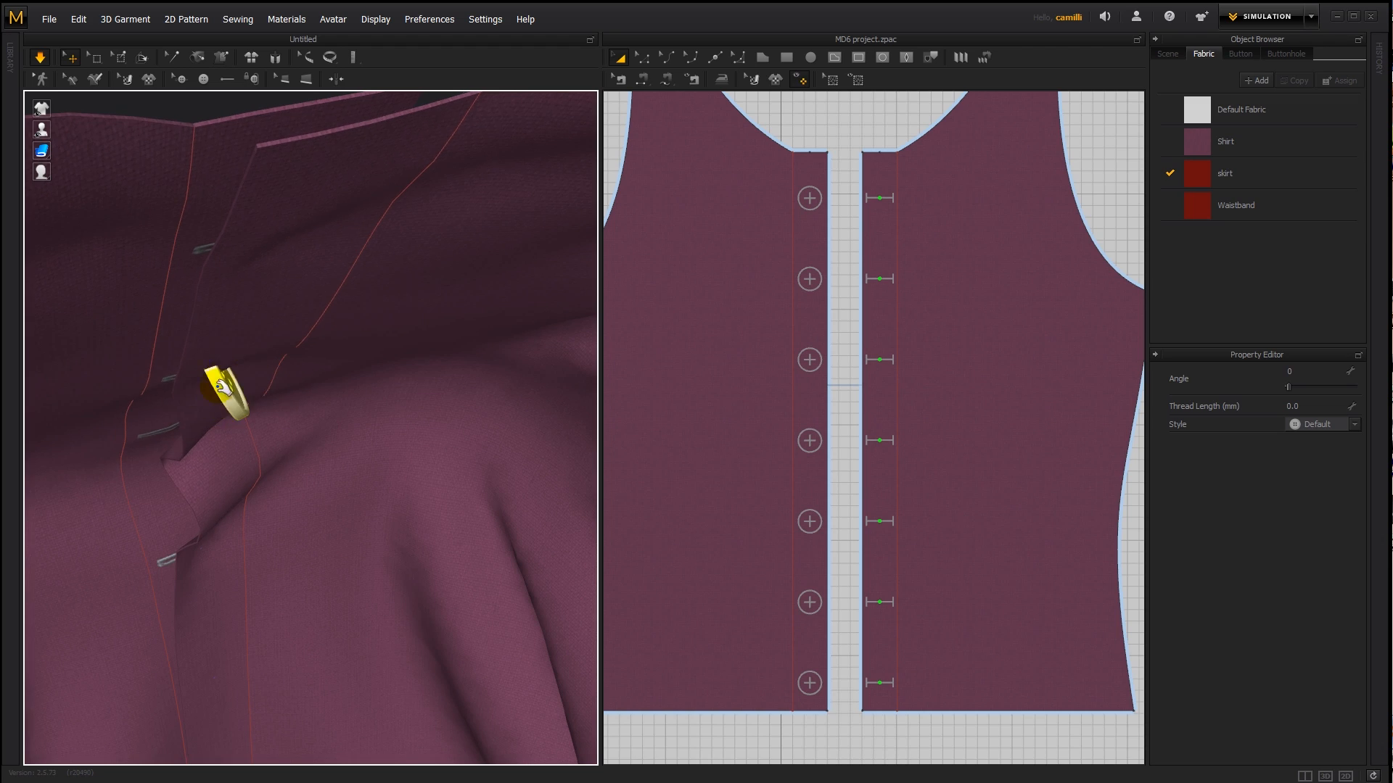
key(space)
- Reset the 3D position of the second button and simulate the shirt
right_drag(175, 375, 341, 373)
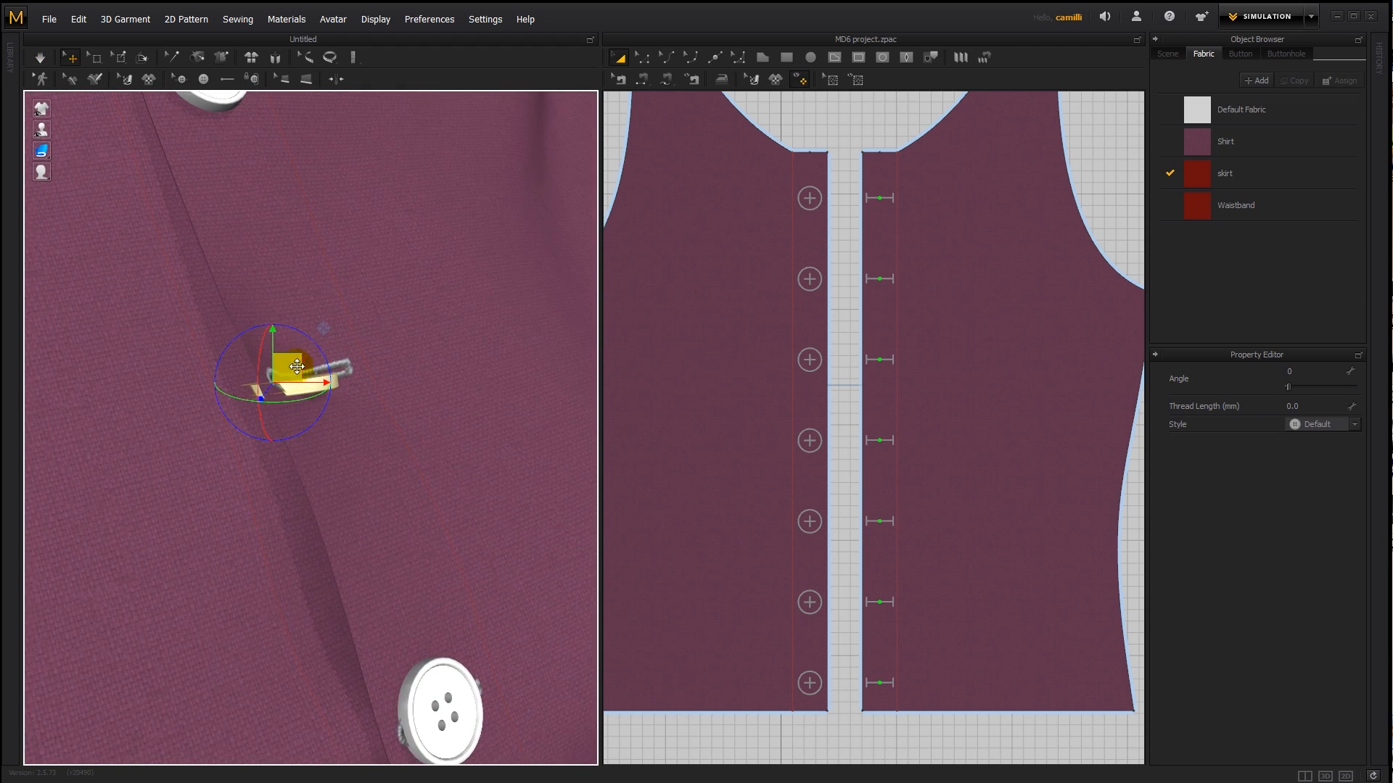
drag(326, 367, 330, 371)
right_click(330, 372)
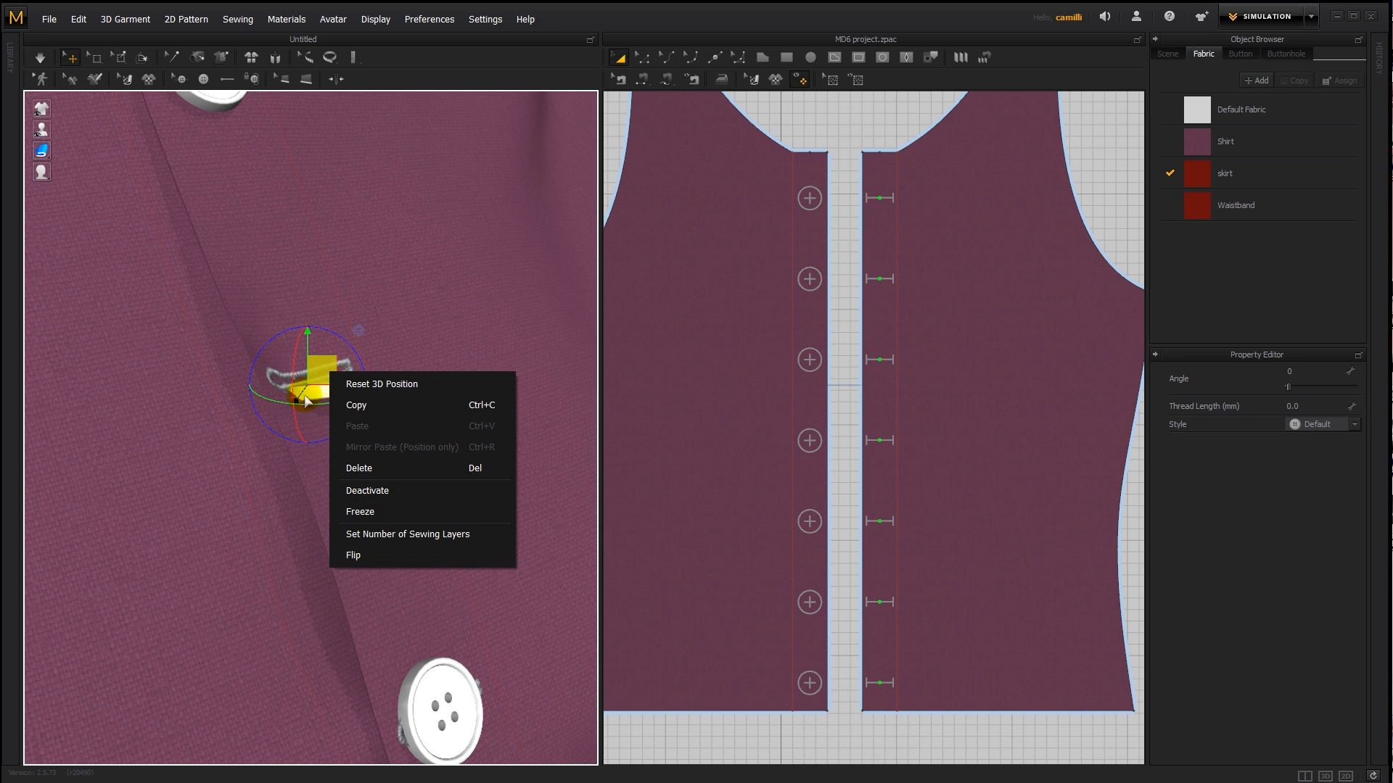
click(356, 384)
key(space)
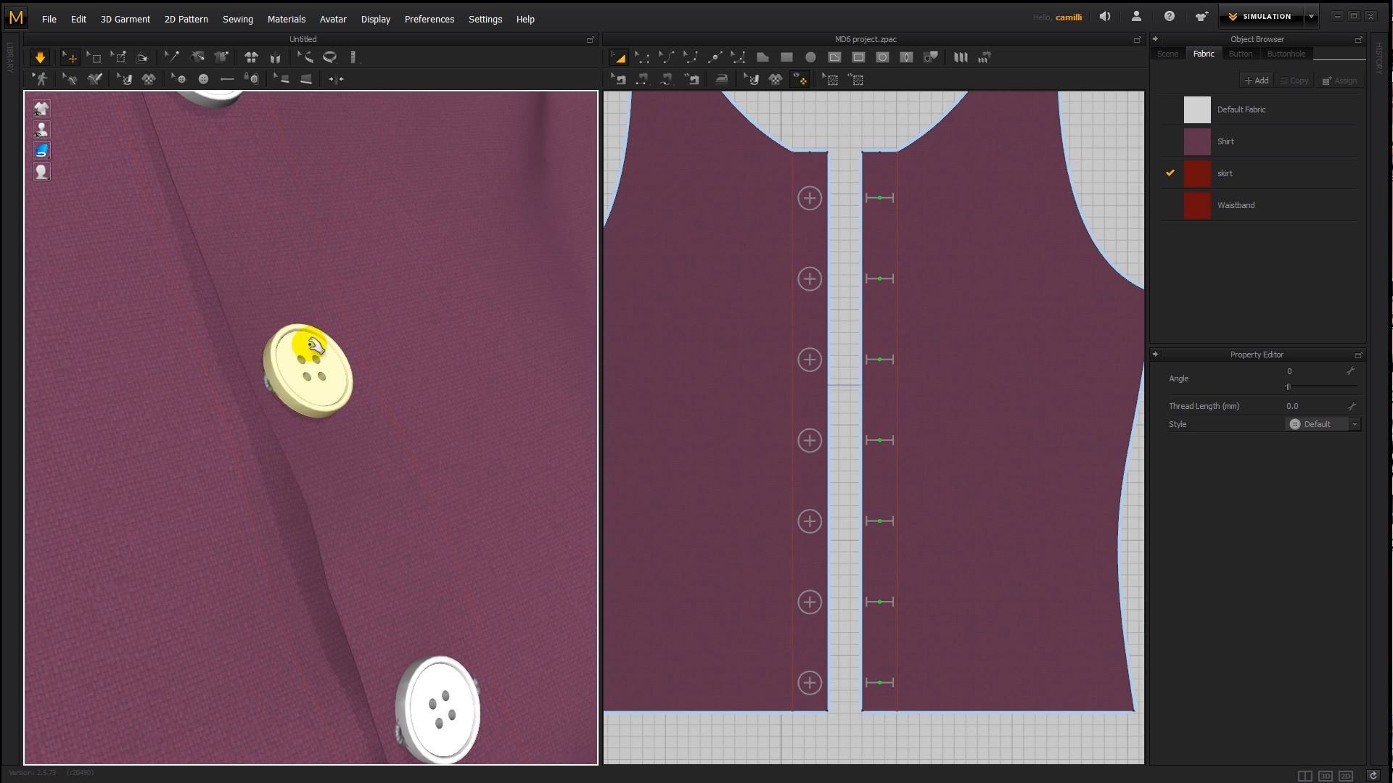
- Freeze the second button and pull the buttonhole-side front piece near it during simulation
right_click(328, 354)
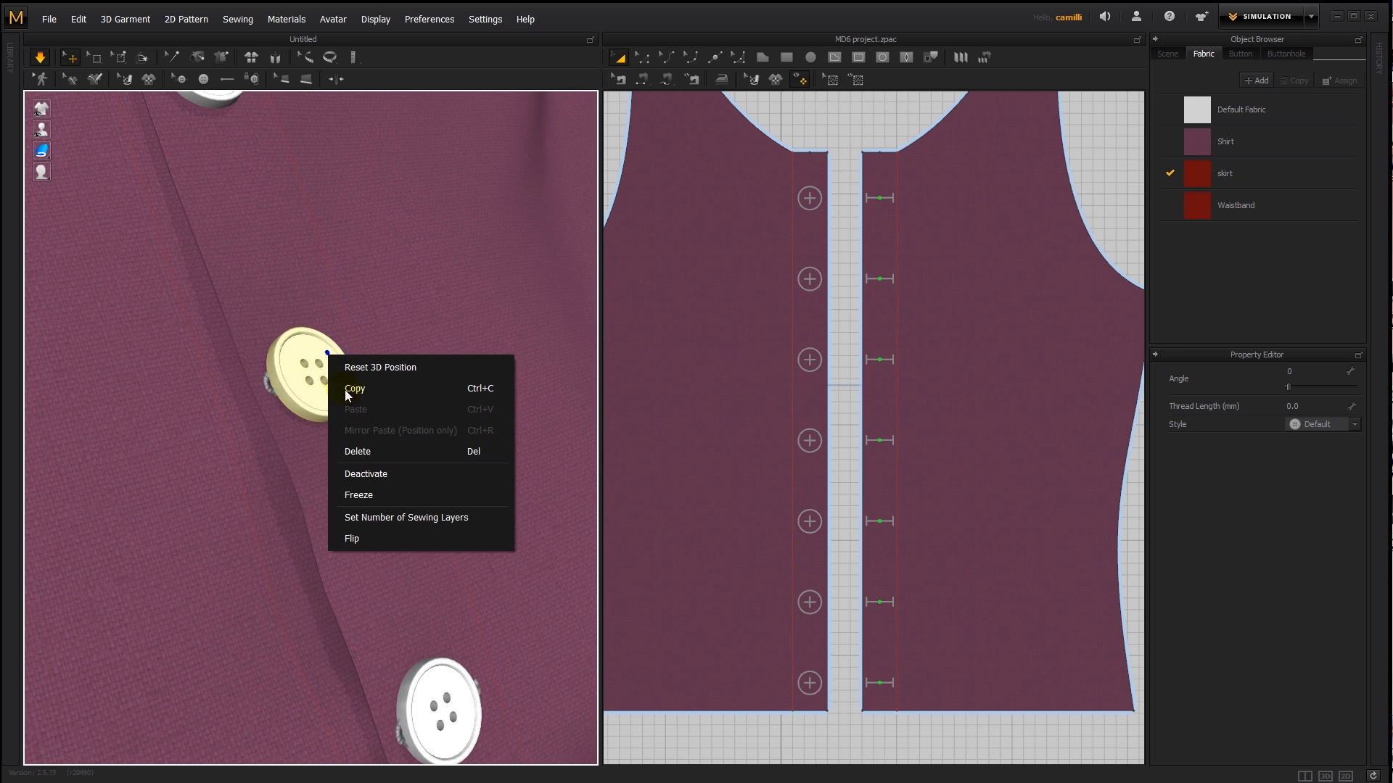
click(385, 495)
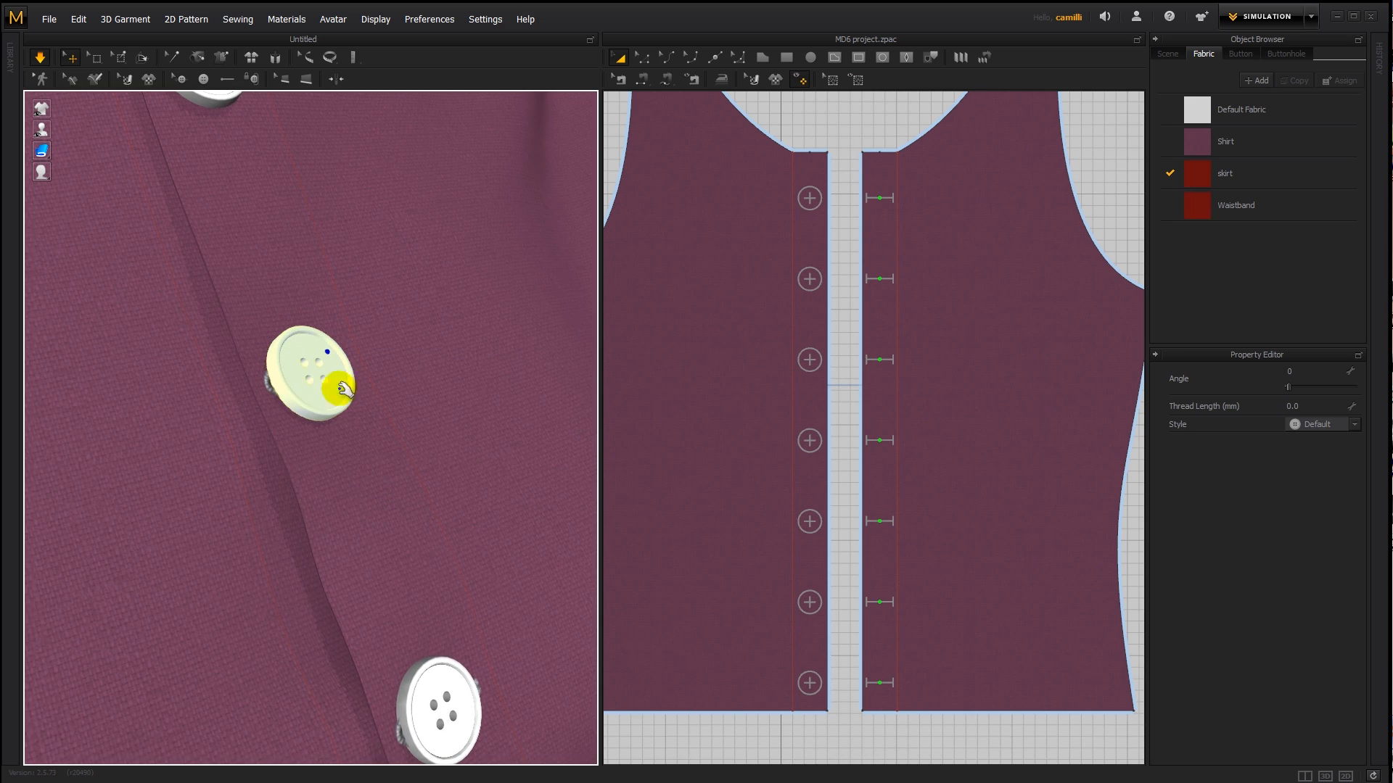
drag(414, 445, 274, 294)
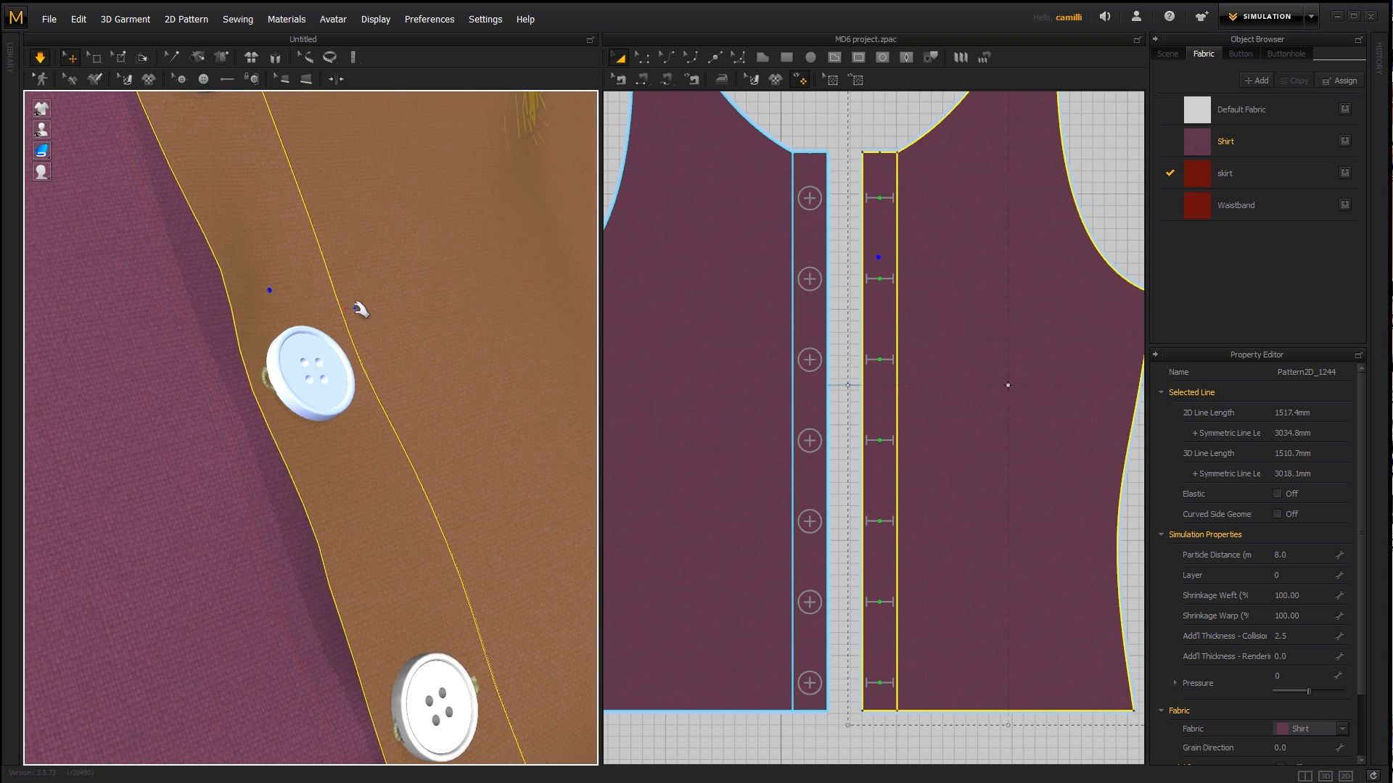
drag(360, 308, 348, 355)
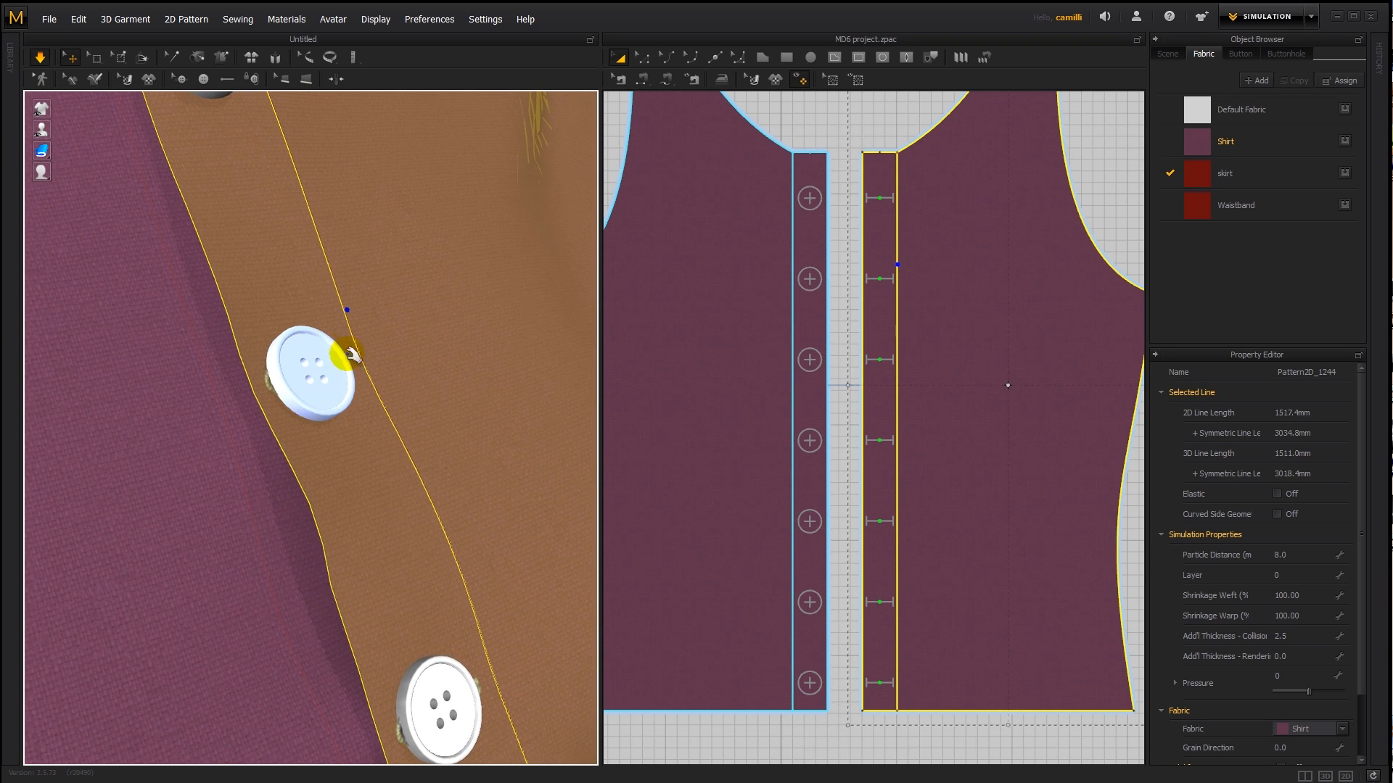
click(305, 367)
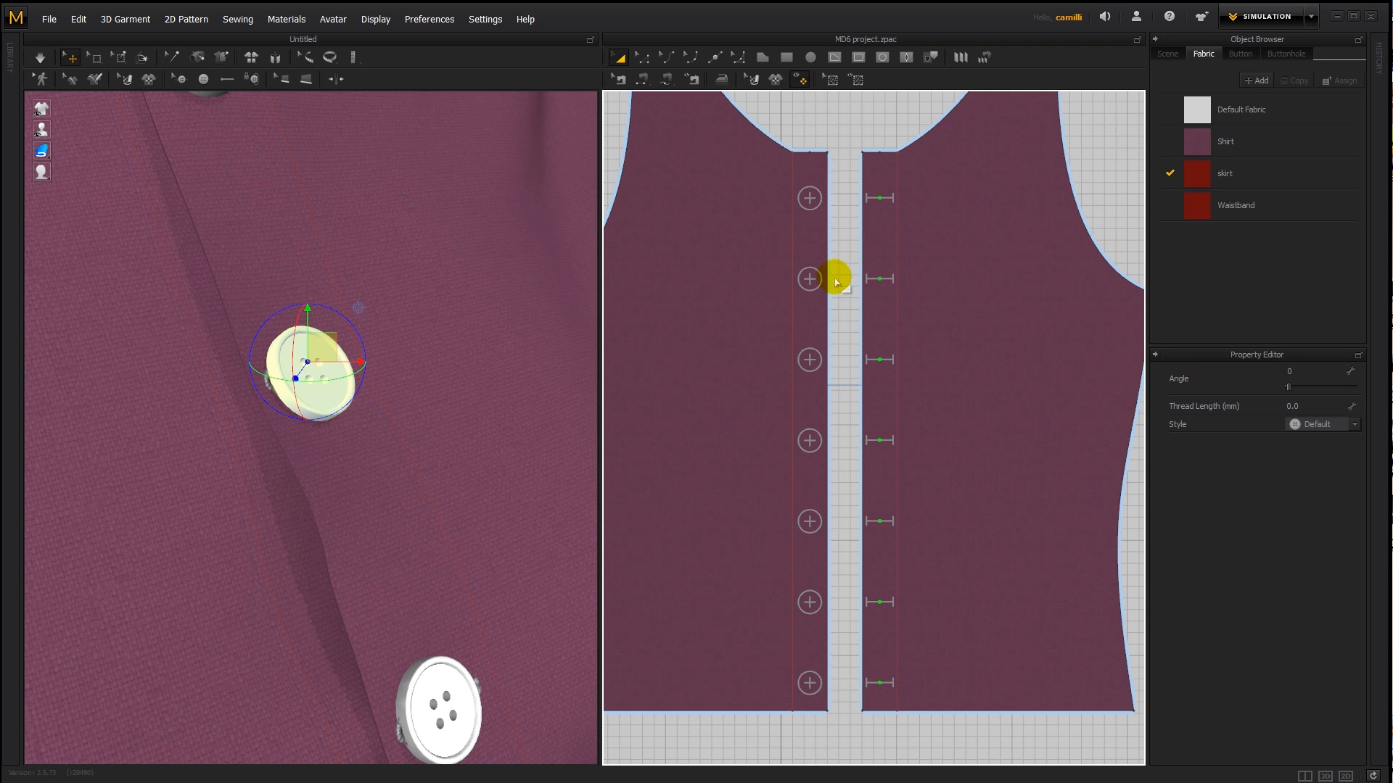
- Simulate the shirt and pull both front pieces away from the frozen second button
scroll(429, 332, down, 5)
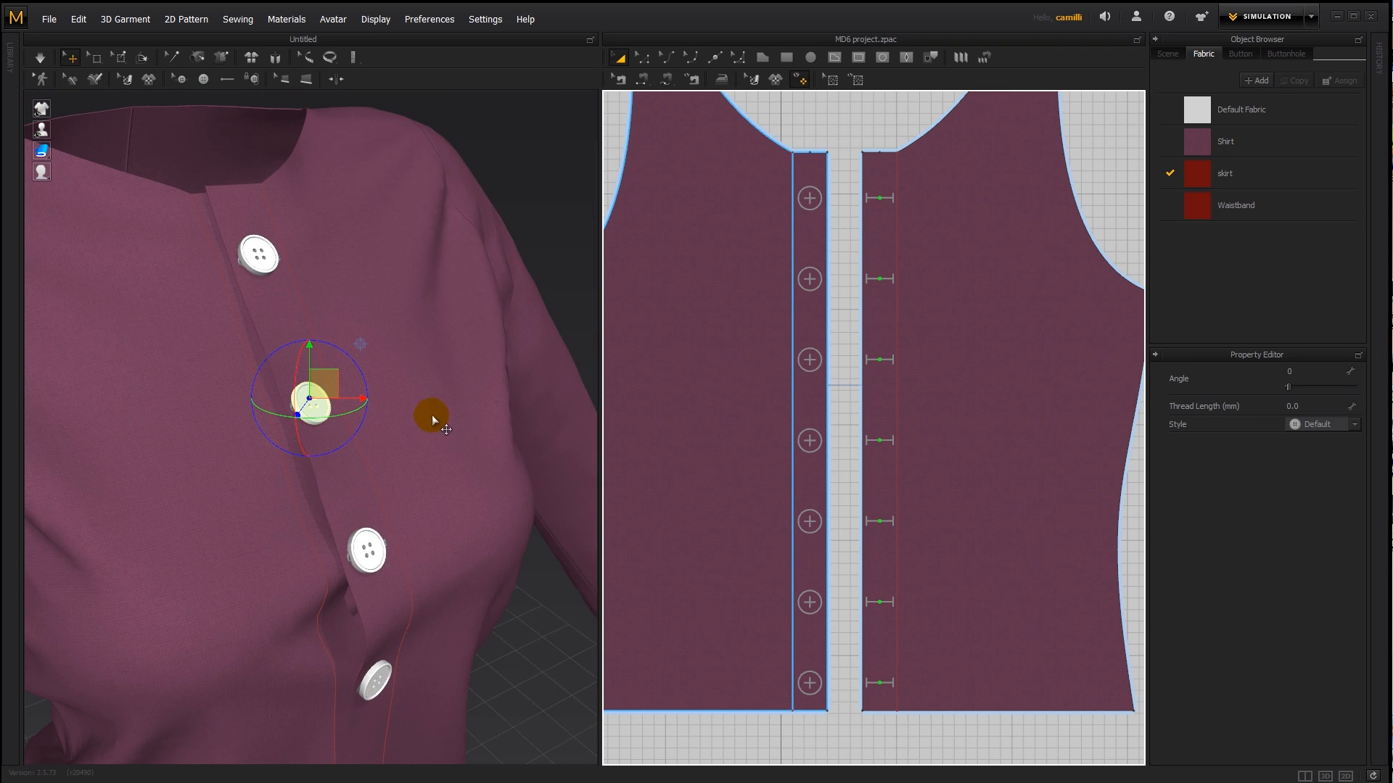
scroll(432, 415, up, 3)
key(space)
drag(382, 378, 473, 352)
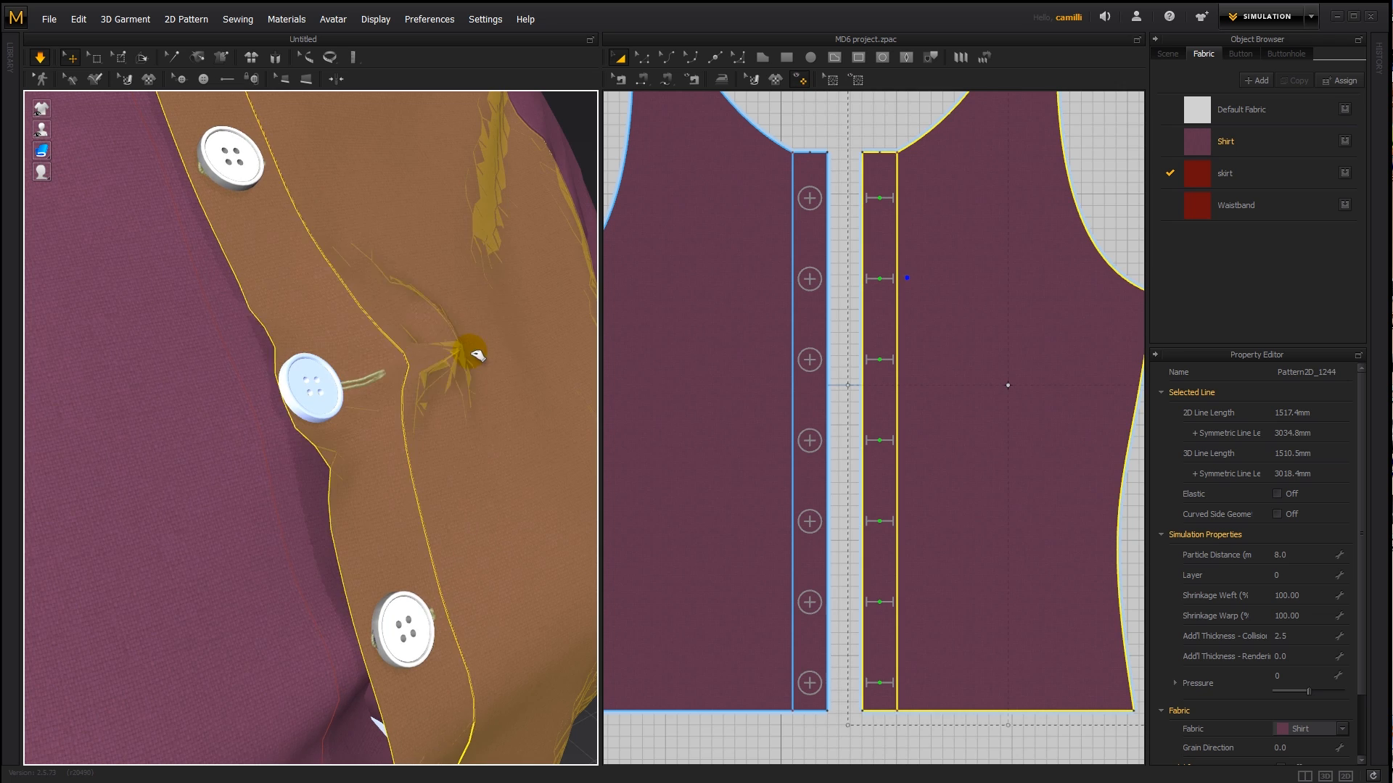
drag(227, 401, 157, 399)
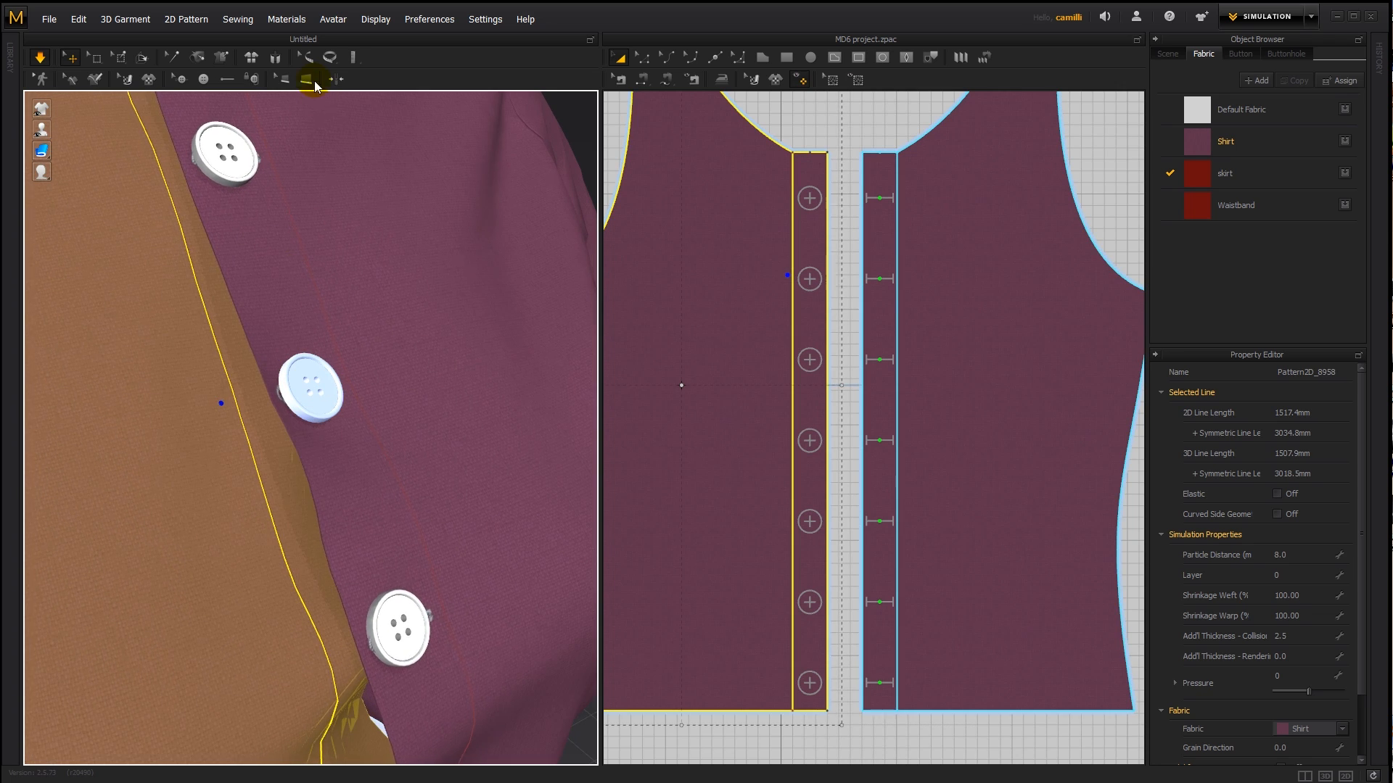
- Unfasten the second button from its buttonhole and run the simulation
click(252, 79)
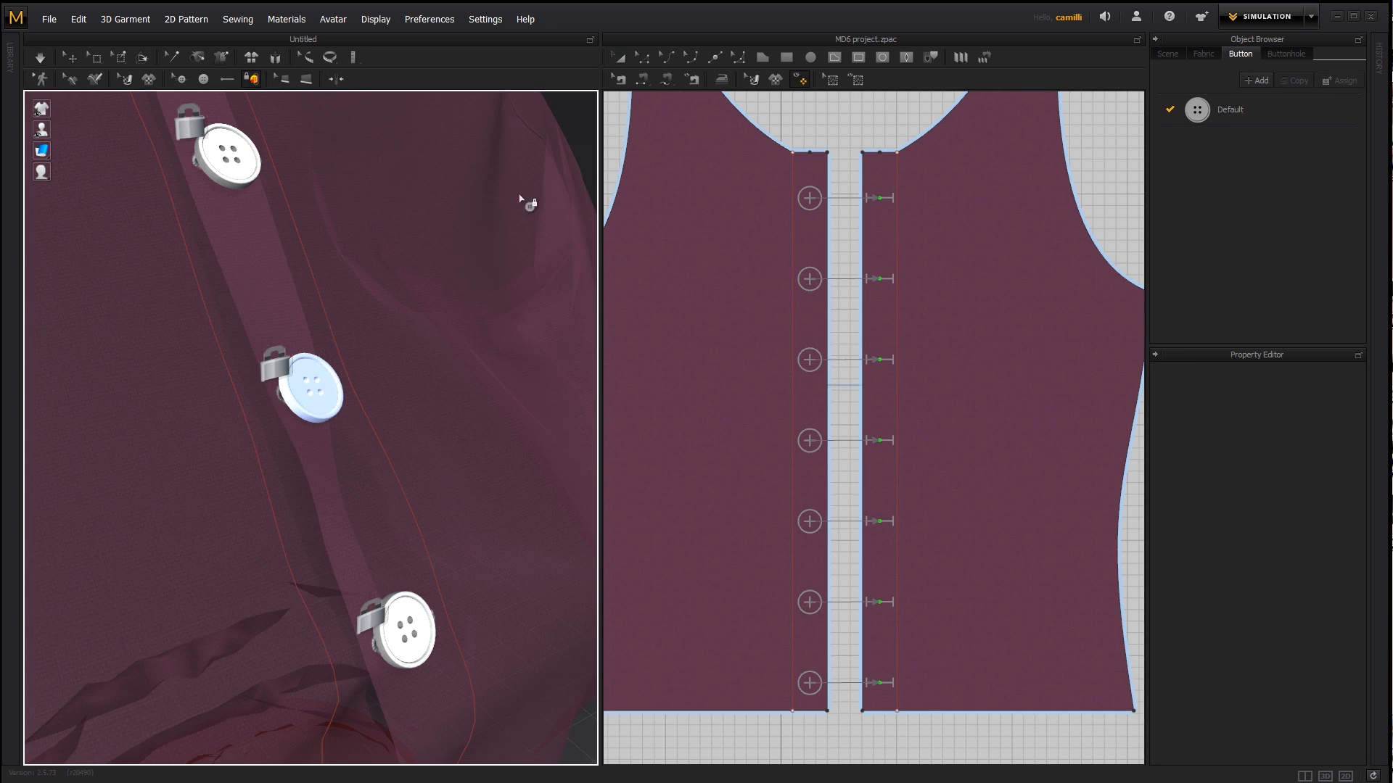
click(809, 281)
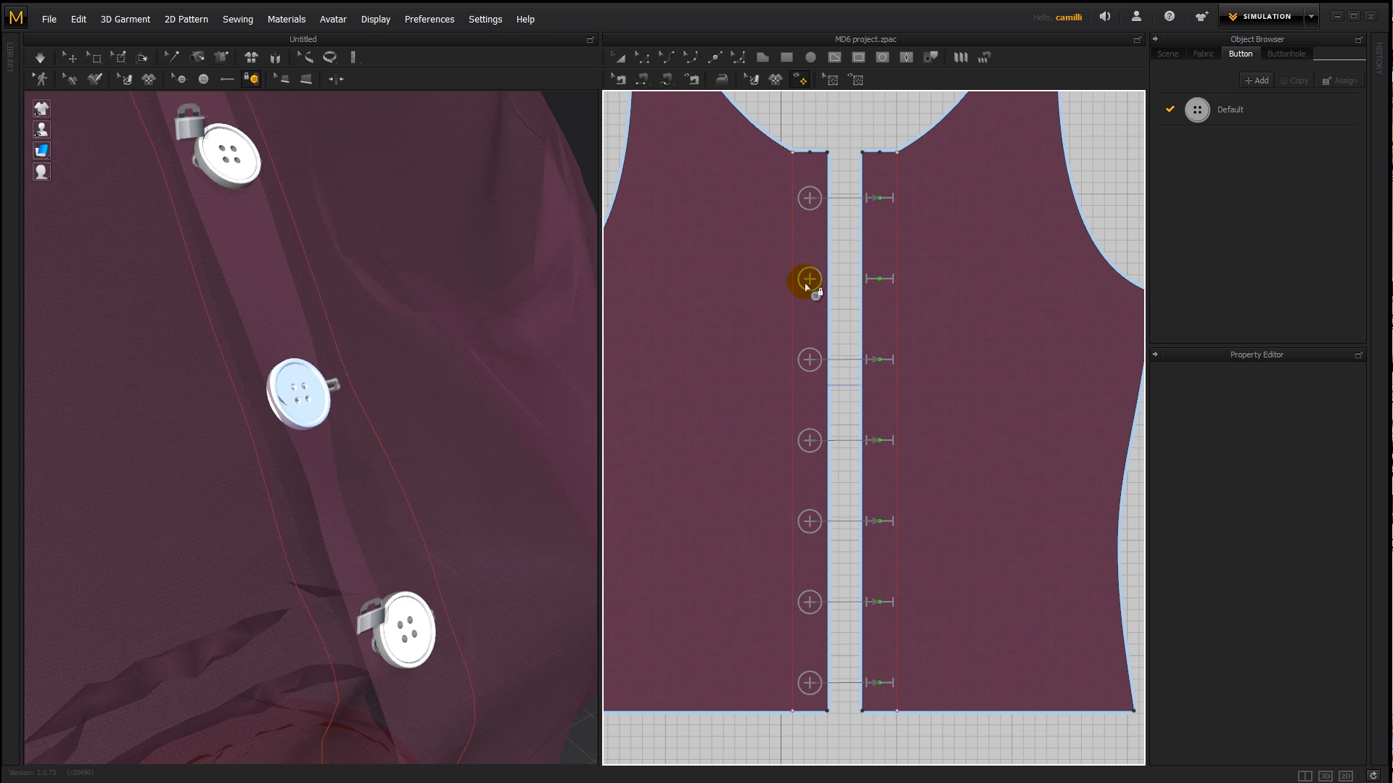
key(space)
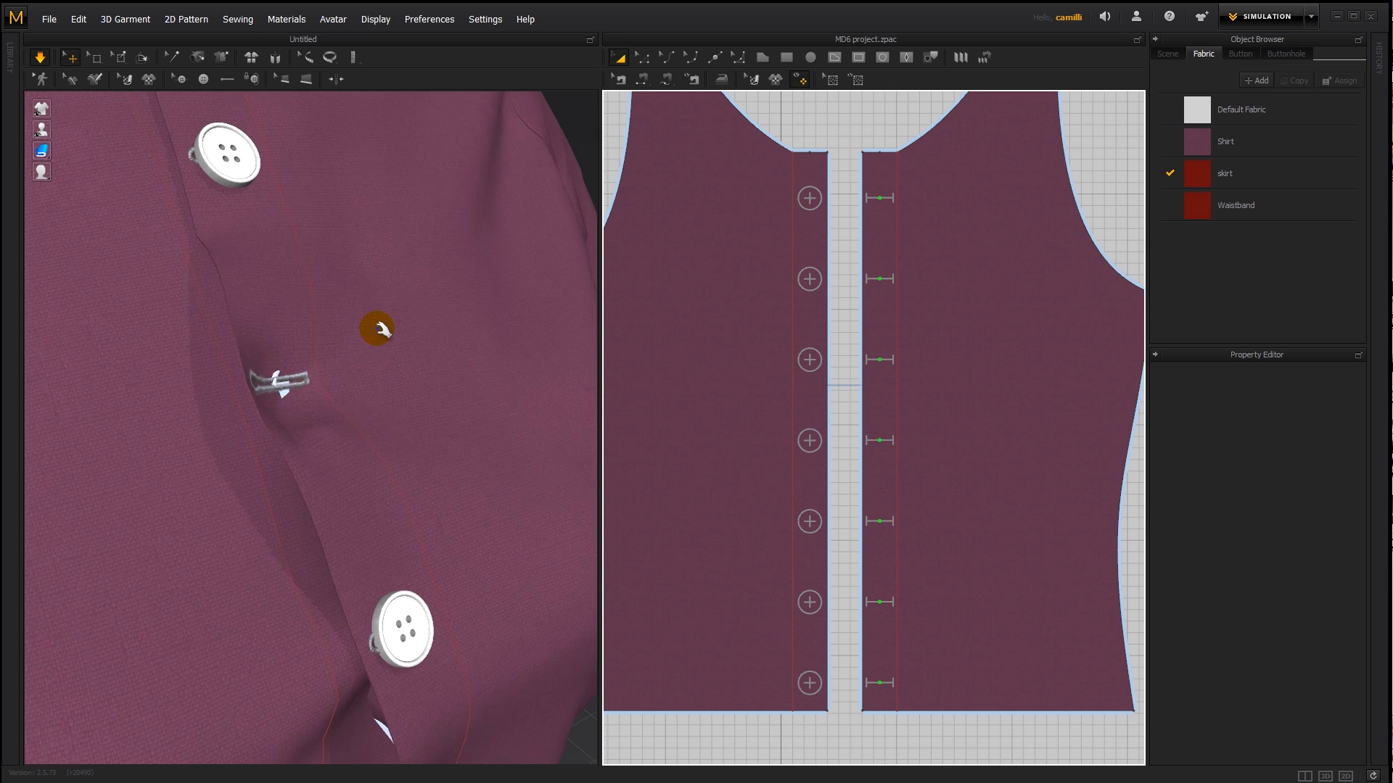
- Pull the two front pieces apart around the unfastened second button during simulation
drag(347, 384, 588, 328)
drag(262, 378, 288, 392)
drag(406, 360, 363, 428)
key(space)
right_drag(363, 428, 324, 398)
click(399, 400)
drag(399, 400, 363, 319)
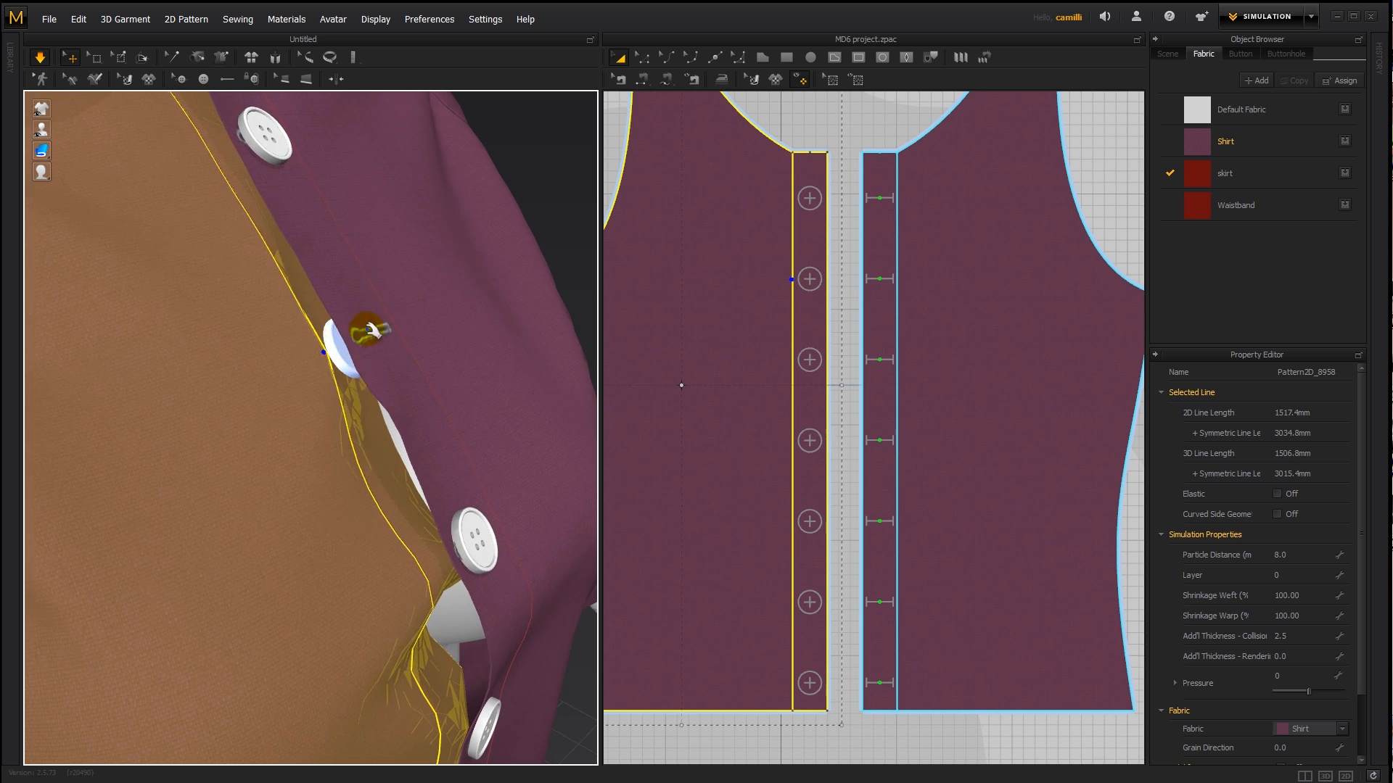
- Change the second button from frozen to deactivated and resume the simulation
right_click(334, 354)
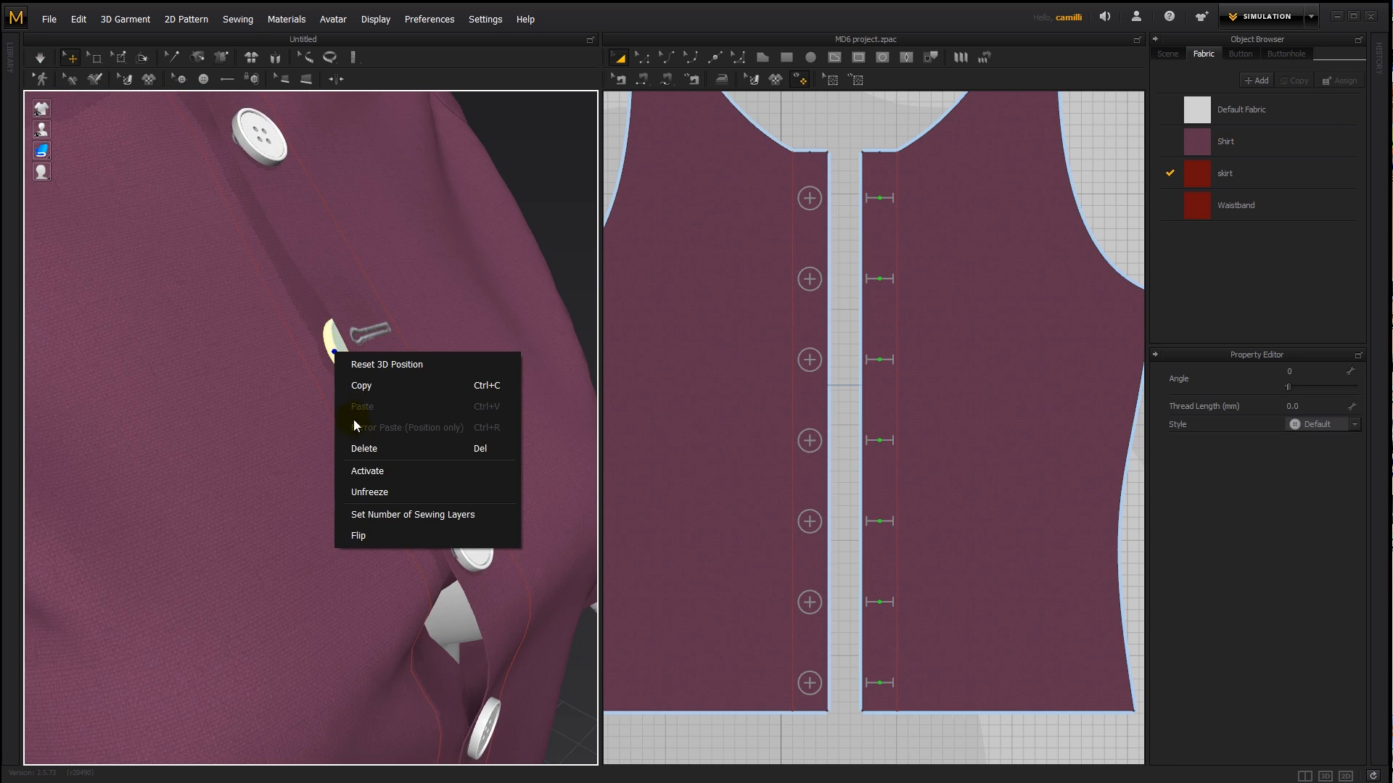
click(375, 471)
right_click(337, 353)
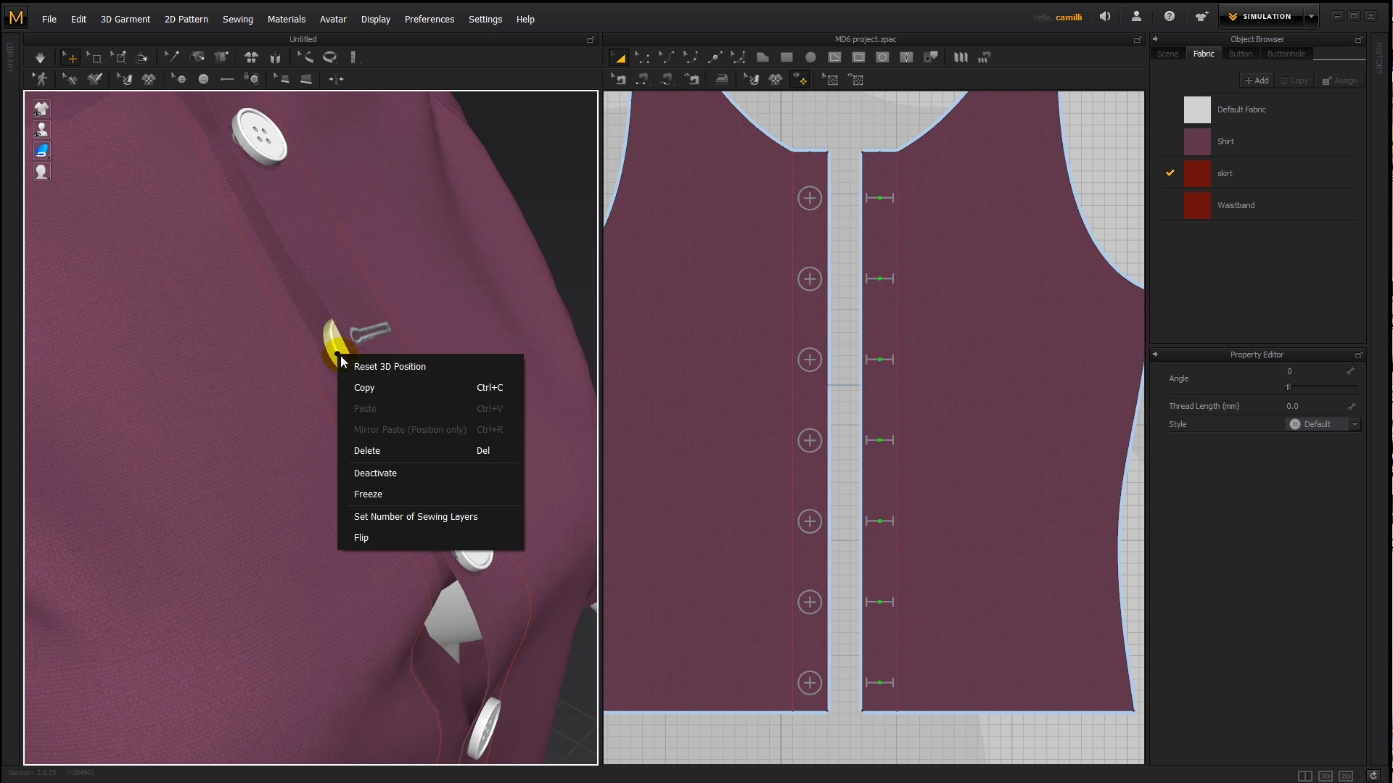
click(375, 472)
key(space)
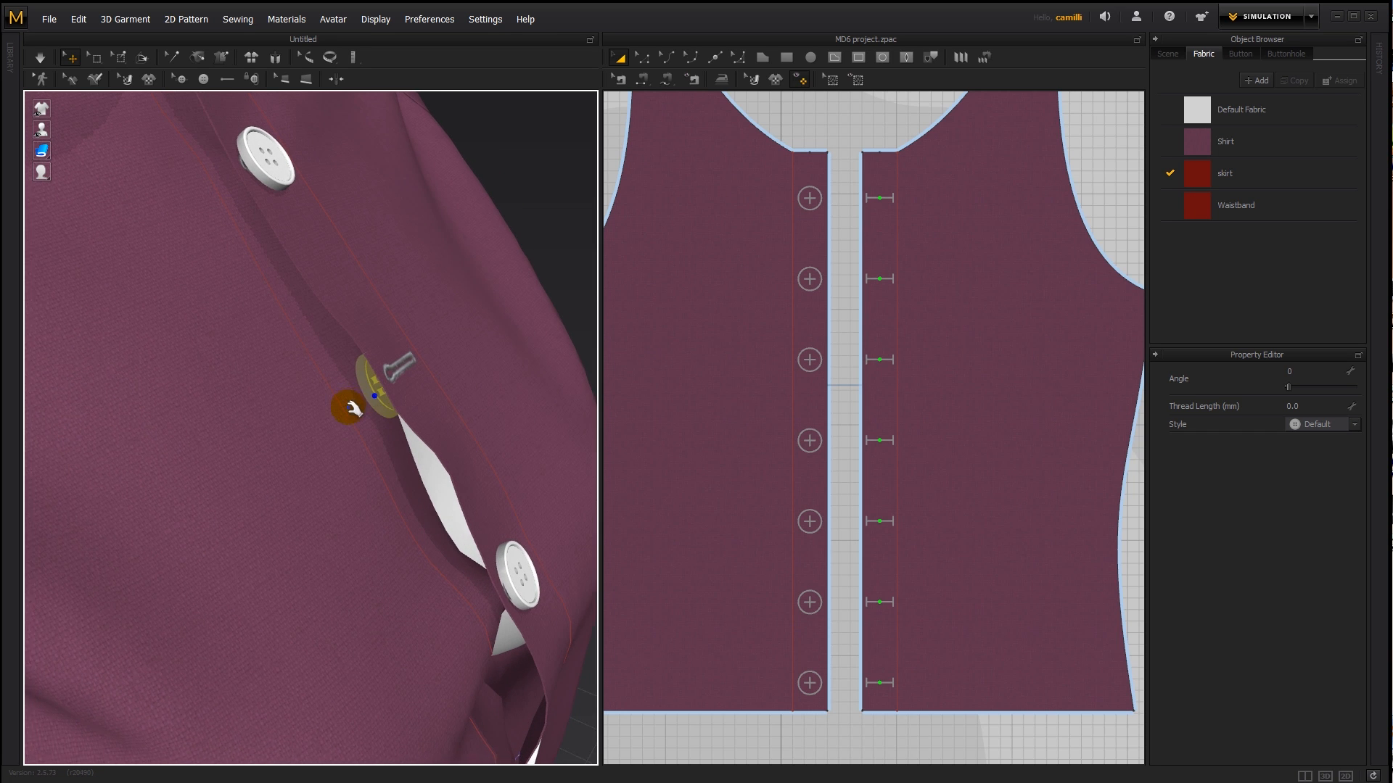
- Pull the shirt's front pieces around the deactivated second button during simulation to bring it clear of the fabric
drag(344, 403, 400, 370)
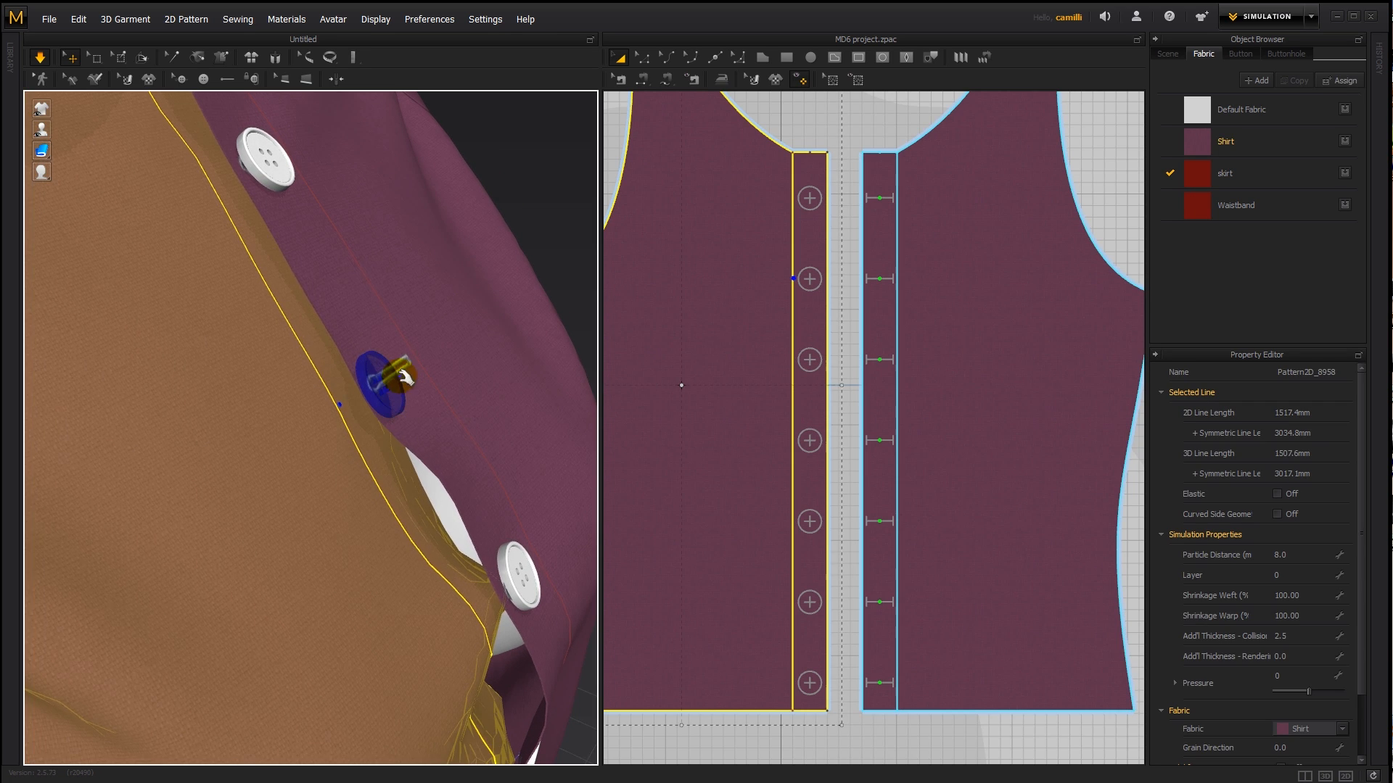
right_drag(451, 431, 378, 415)
drag(249, 326, 246, 225)
right_drag(255, 239, 362, 279)
key(space)
- Activate the second button again and clear the selection
click(537, 162)
click(384, 305)
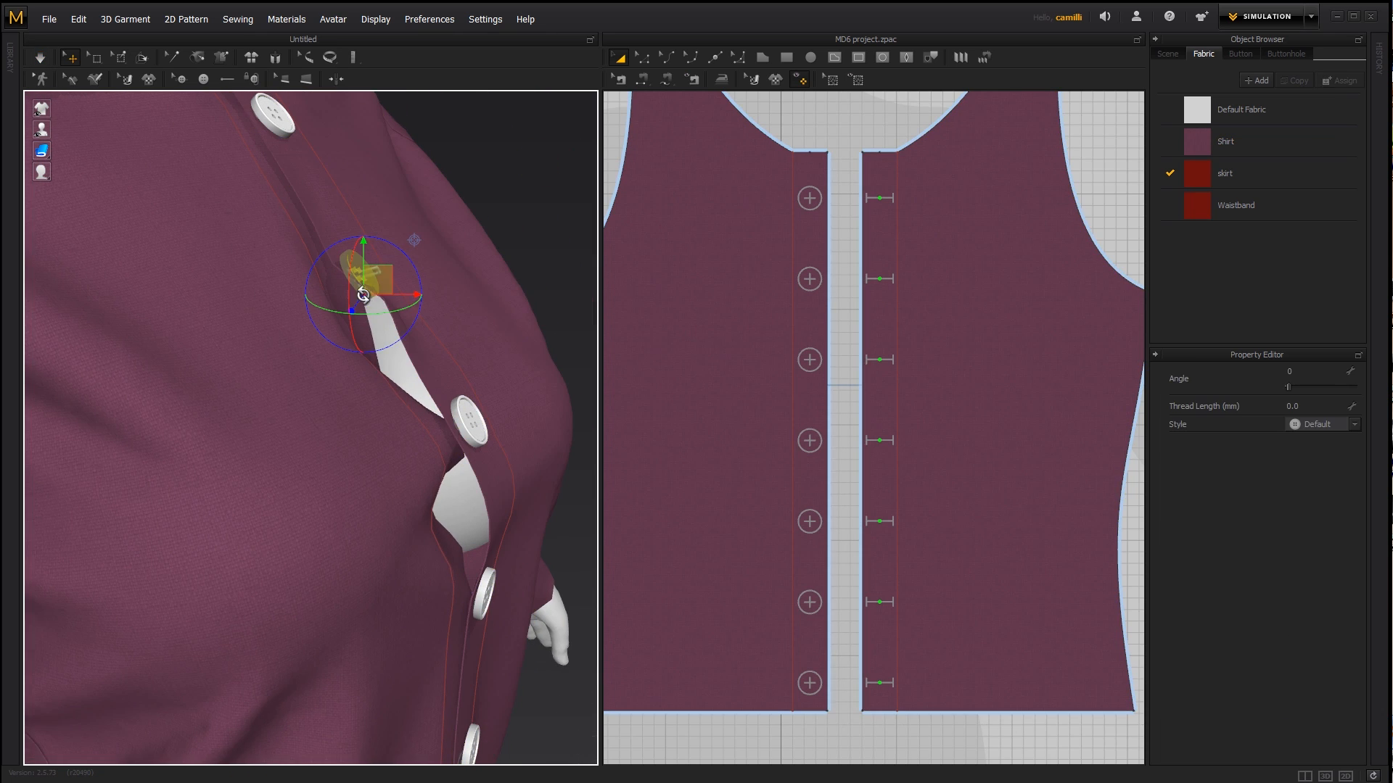
right_click(369, 300)
click(407, 407)
click(463, 130)
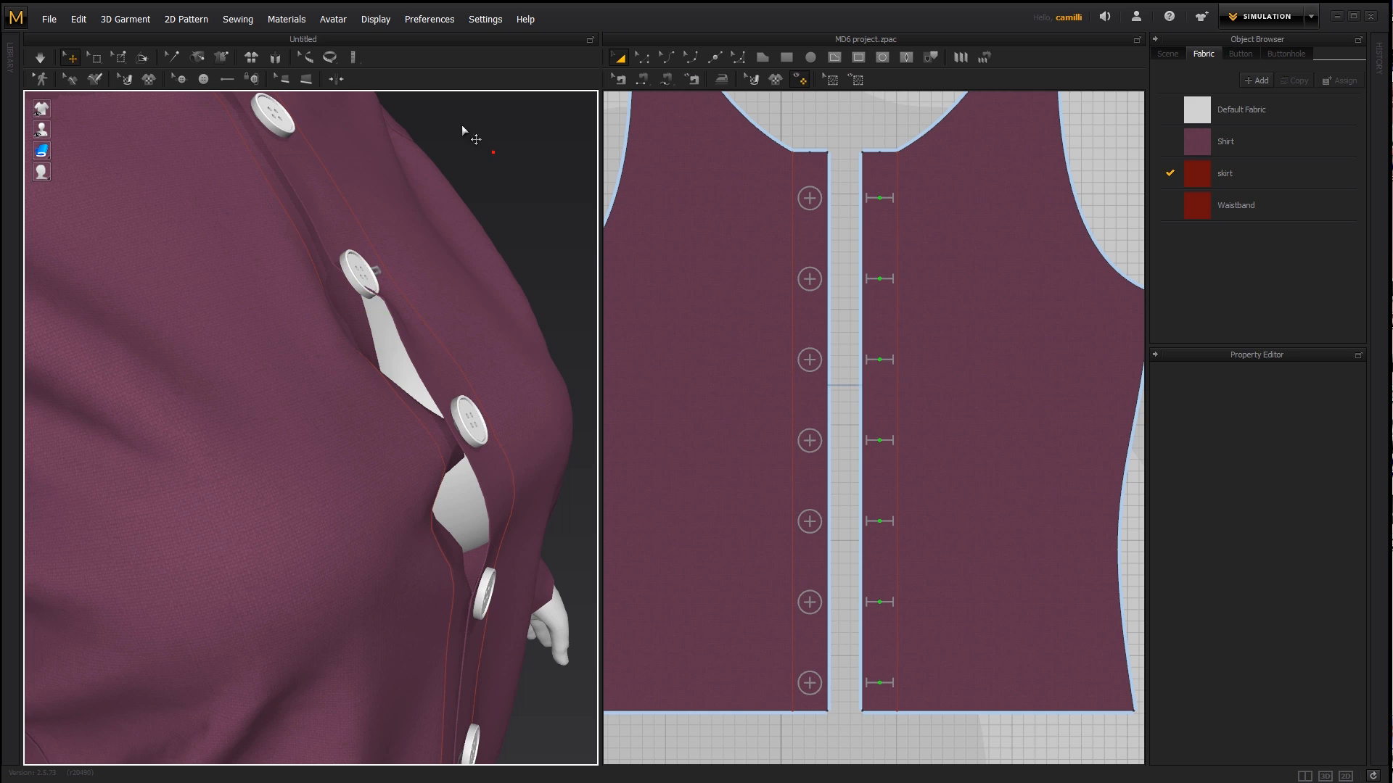
- Fasten the second button to its buttonhole and run the simulation to close the shirt front
click(254, 80)
click(808, 280)
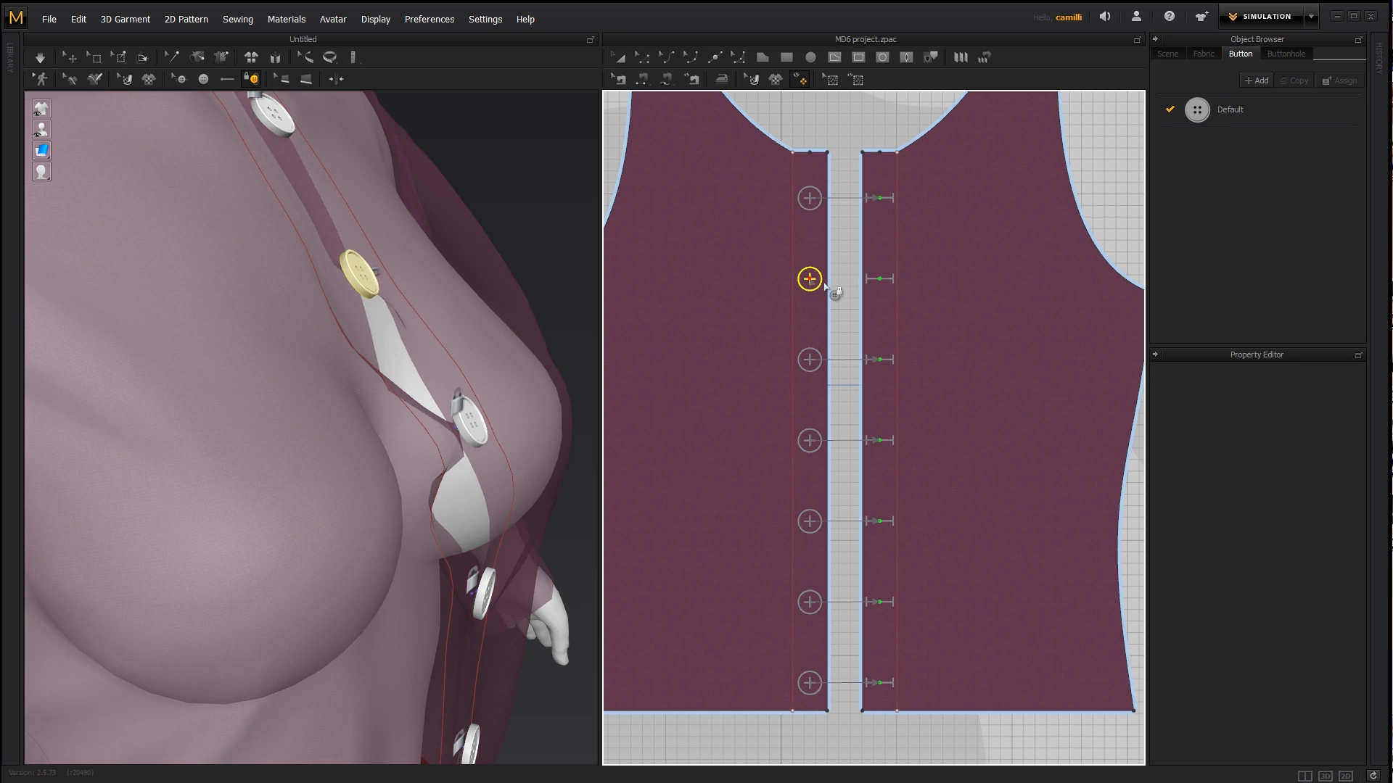
click(465, 318)
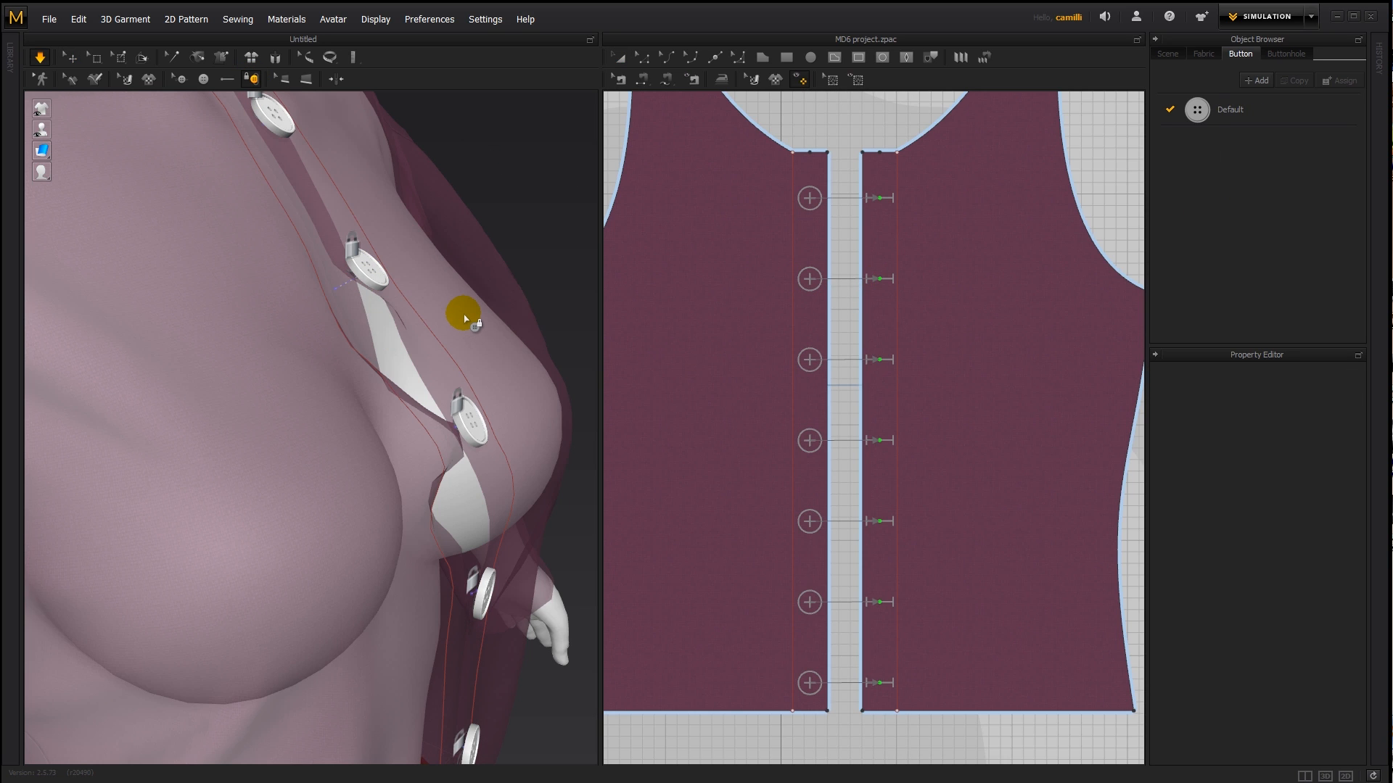
key(a)
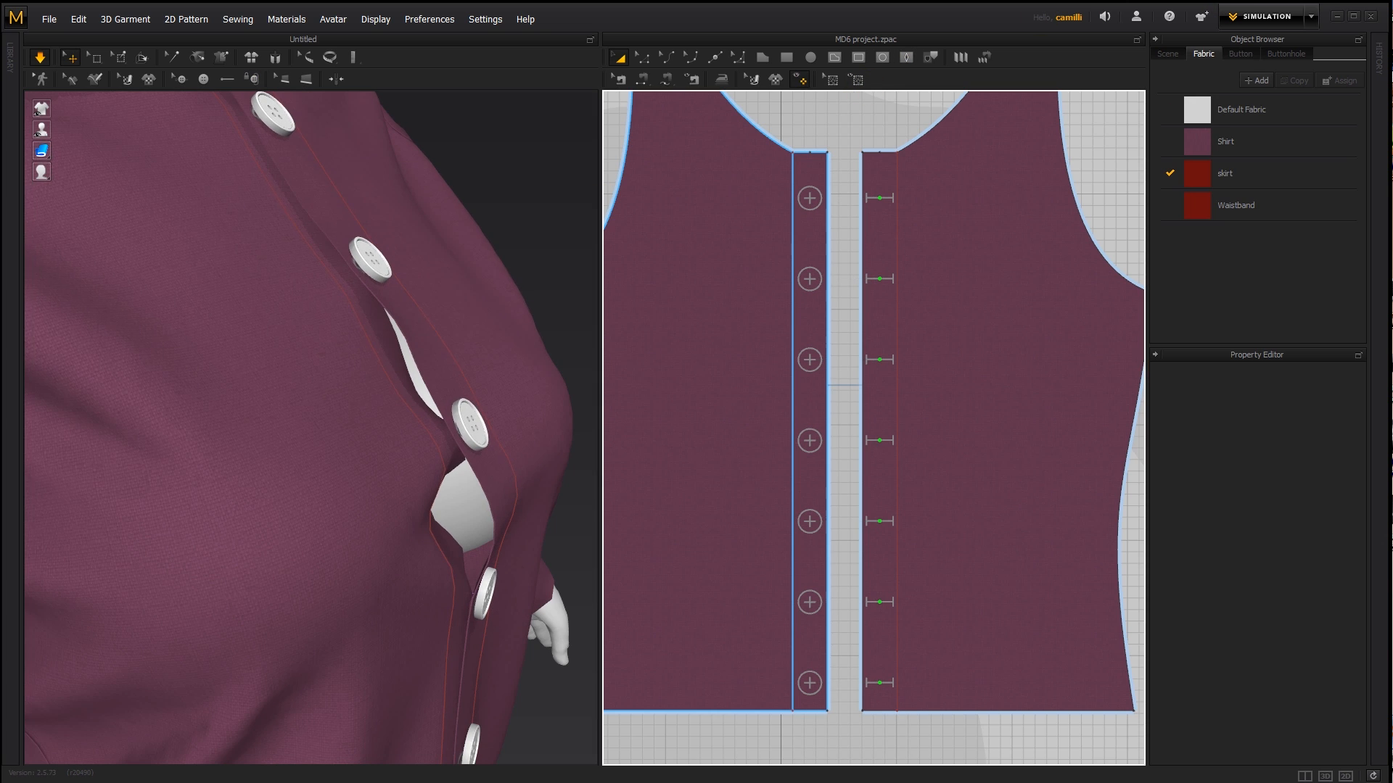
right_drag(511, 252, 395, 269)
click(311, 343)
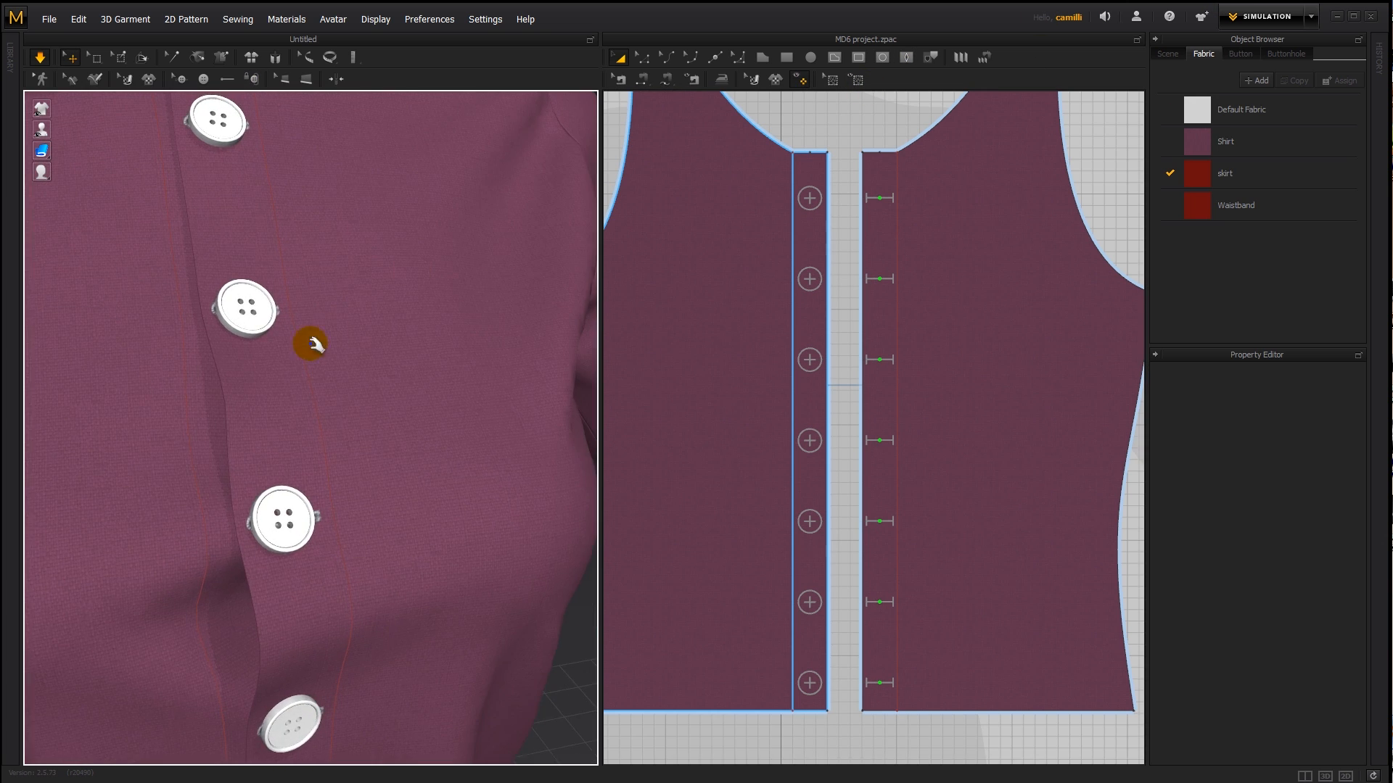
- Select the top buttonhole in the pattern and rotate it to an angle of 274
middle_drag(282, 396, 421, 419)
scroll(421, 419, up, 3)
right_drag(420, 420, 432, 434)
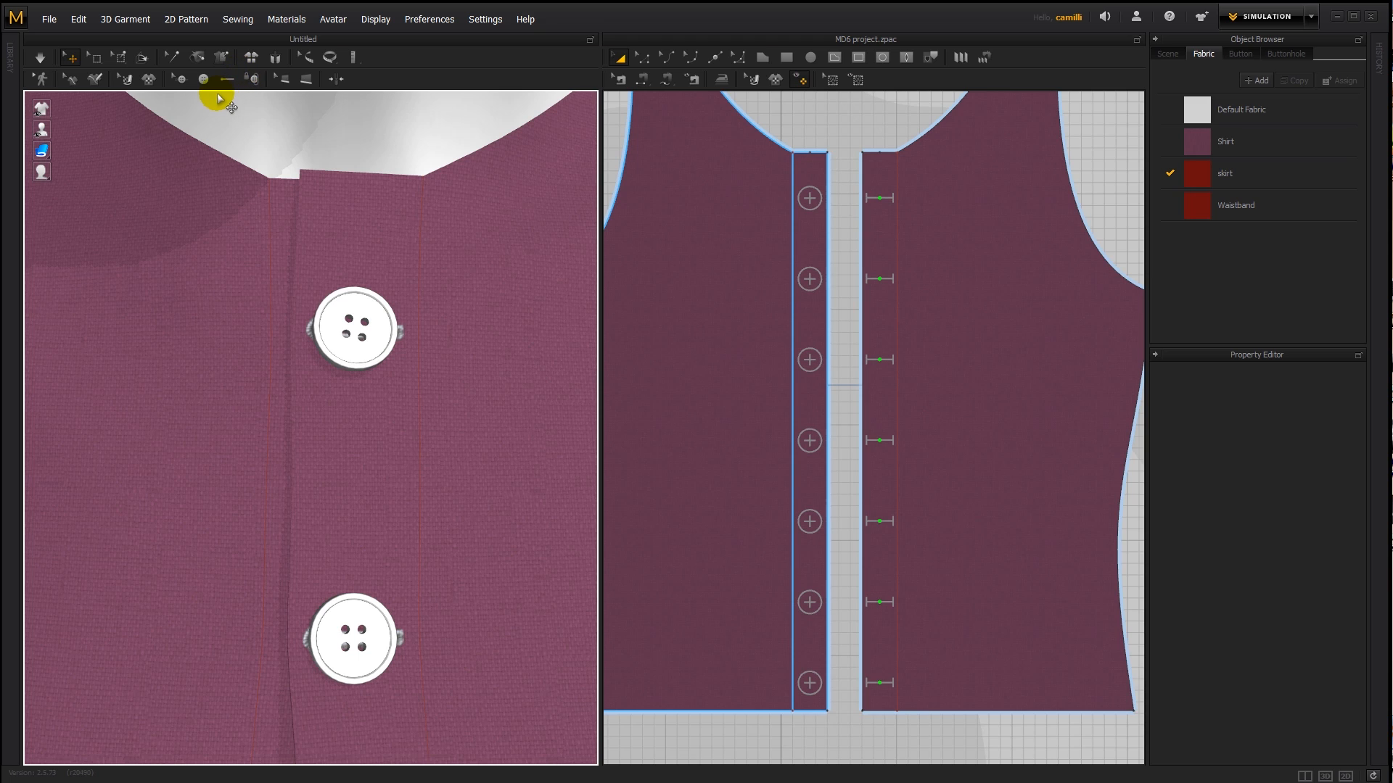
click(179, 80)
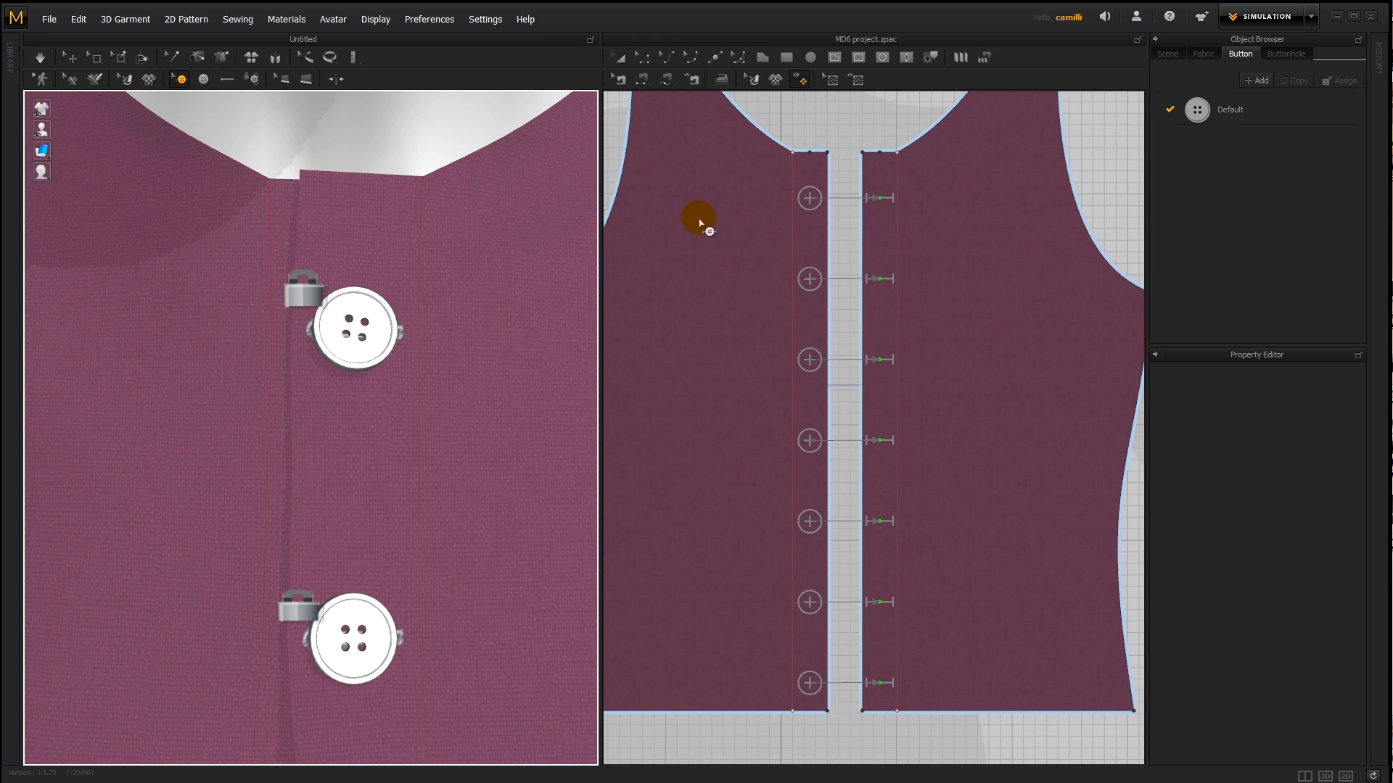
click(887, 199)
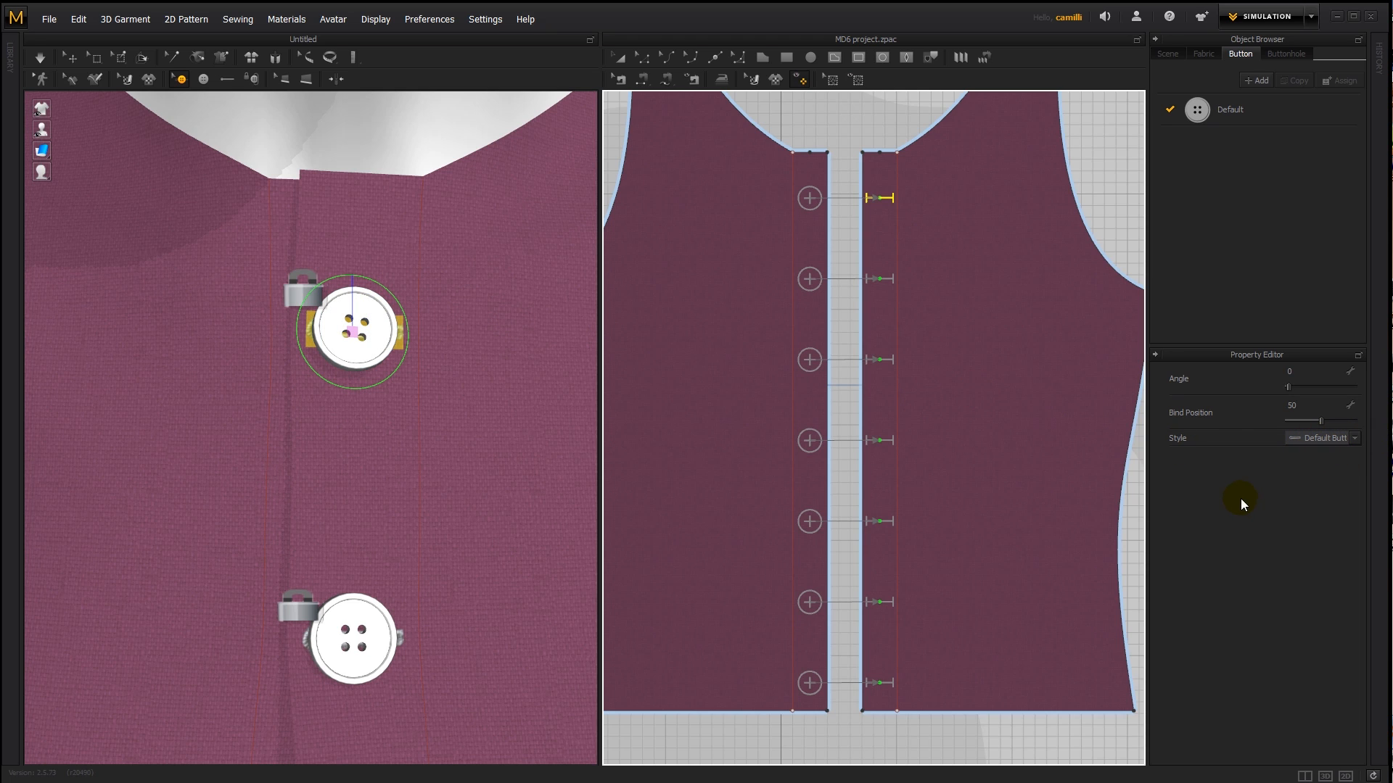
scroll(404, 378, up, 6)
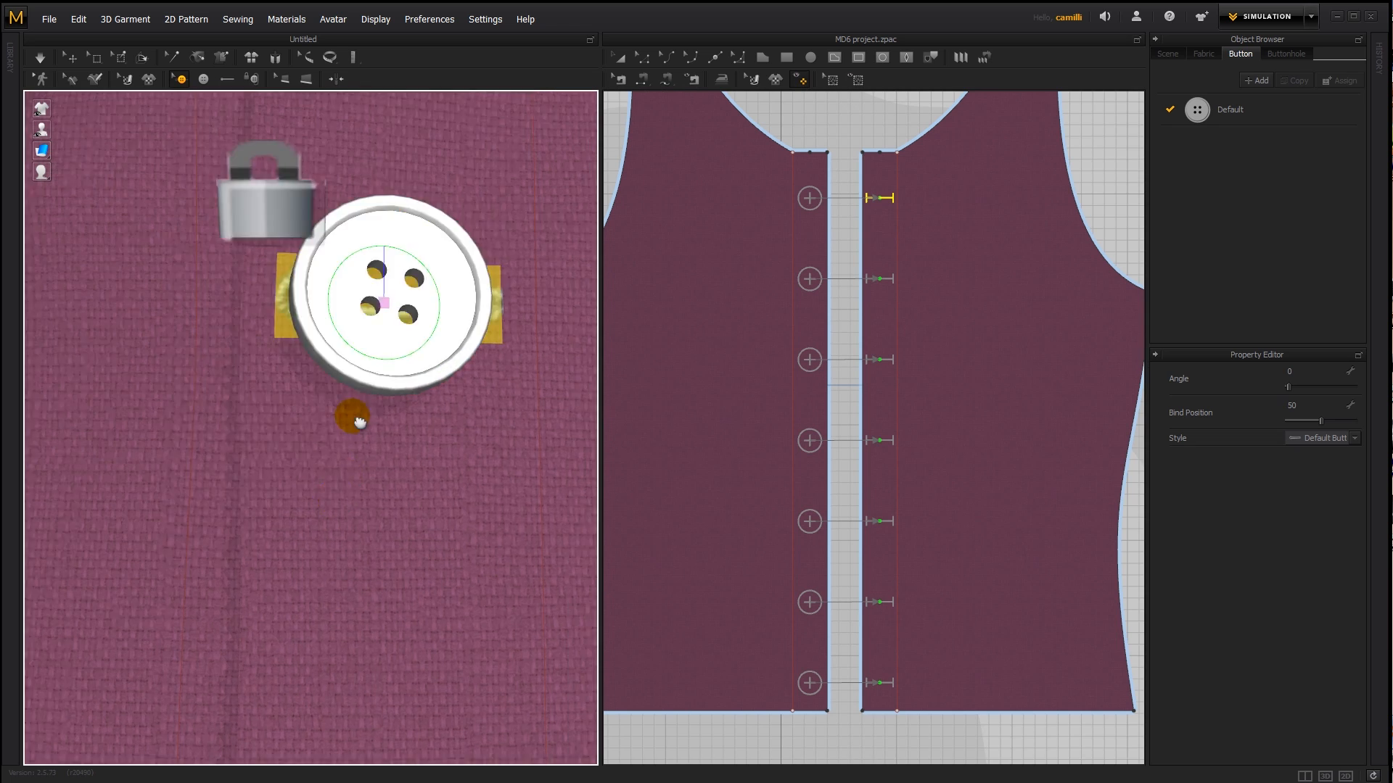
drag(1289, 388, 1339, 386)
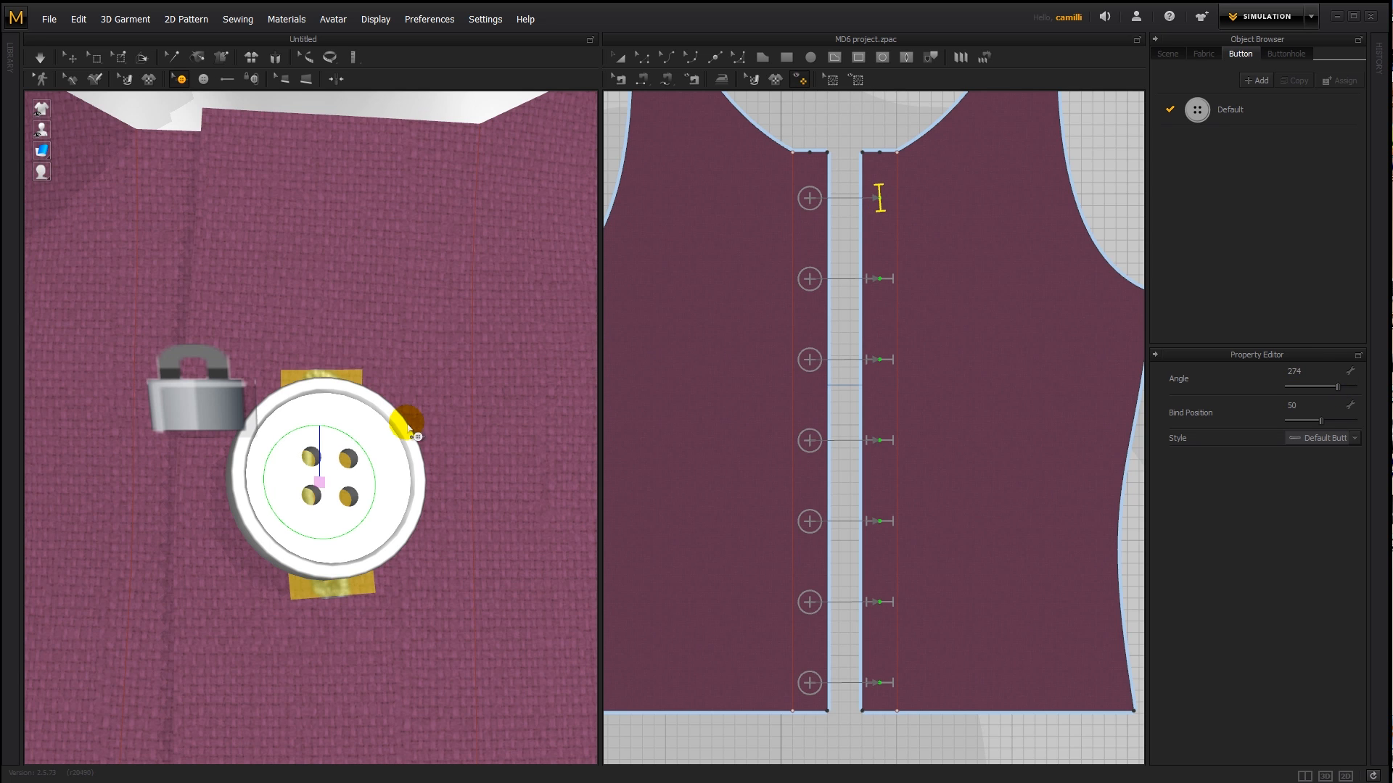
- Examine the rotated buttonhole behind the top button up close
scroll(344, 491, down, 4)
middle_drag(346, 456, 356, 519)
scroll(368, 351, up, 3)
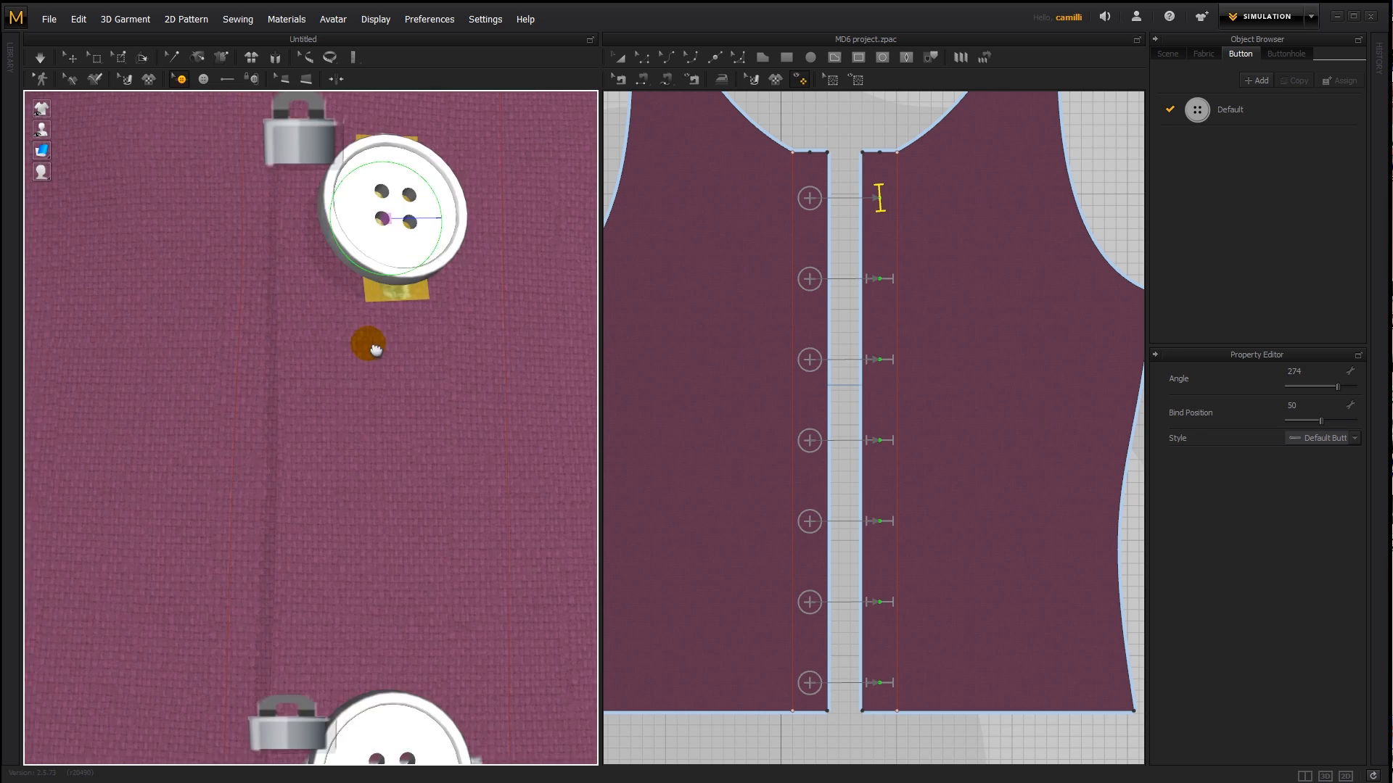
middle_drag(368, 346, 345, 417)
scroll(341, 399, up, 2)
scroll(332, 469, up, 3)
mouse_move(333, 469)
middle_down()
mouse_move(349, 417)
mouse_move(342, 466)
middle_up()
scroll(341, 467, down, 3)
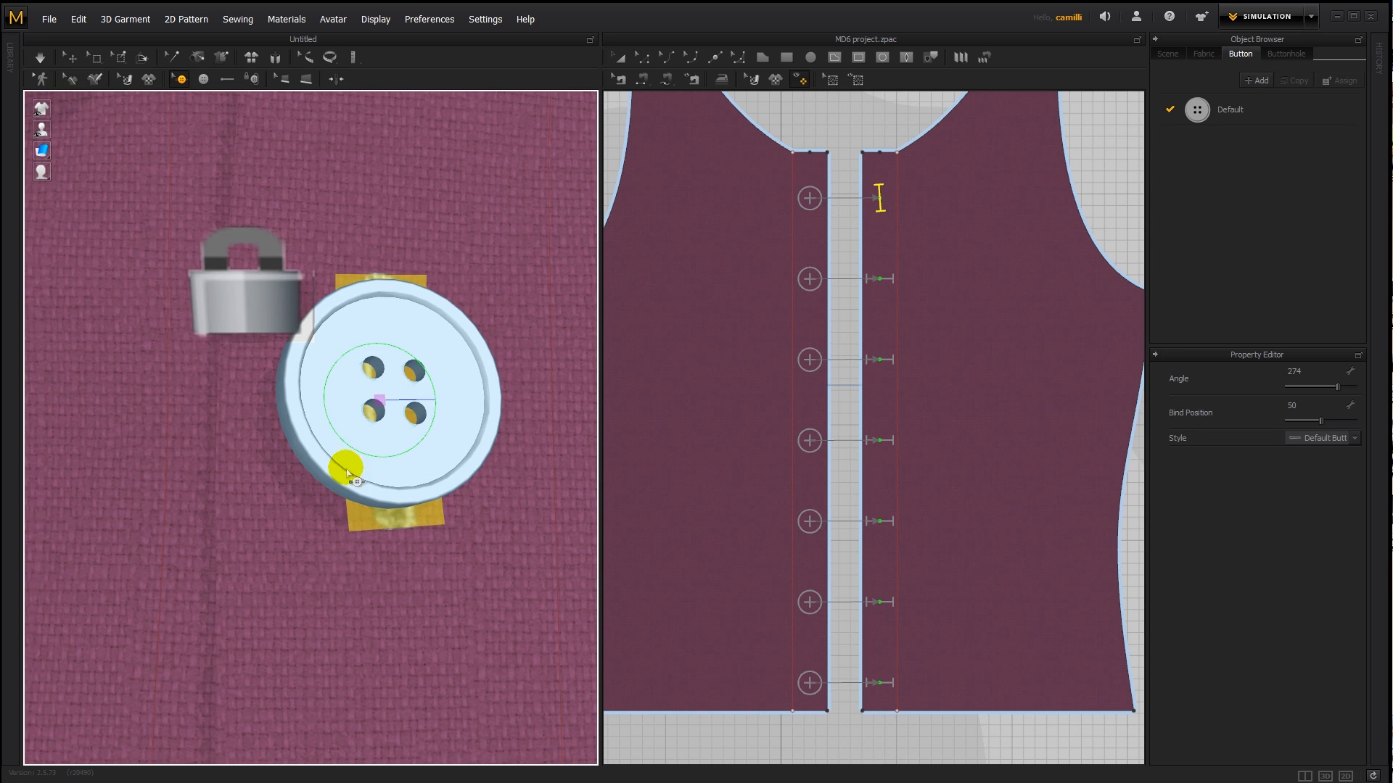
scroll(414, 367, up, 2)
- Simulate the shirt and pull on the top button to test the rotated buttonhole
key(q)
scroll(411, 424, down, 3)
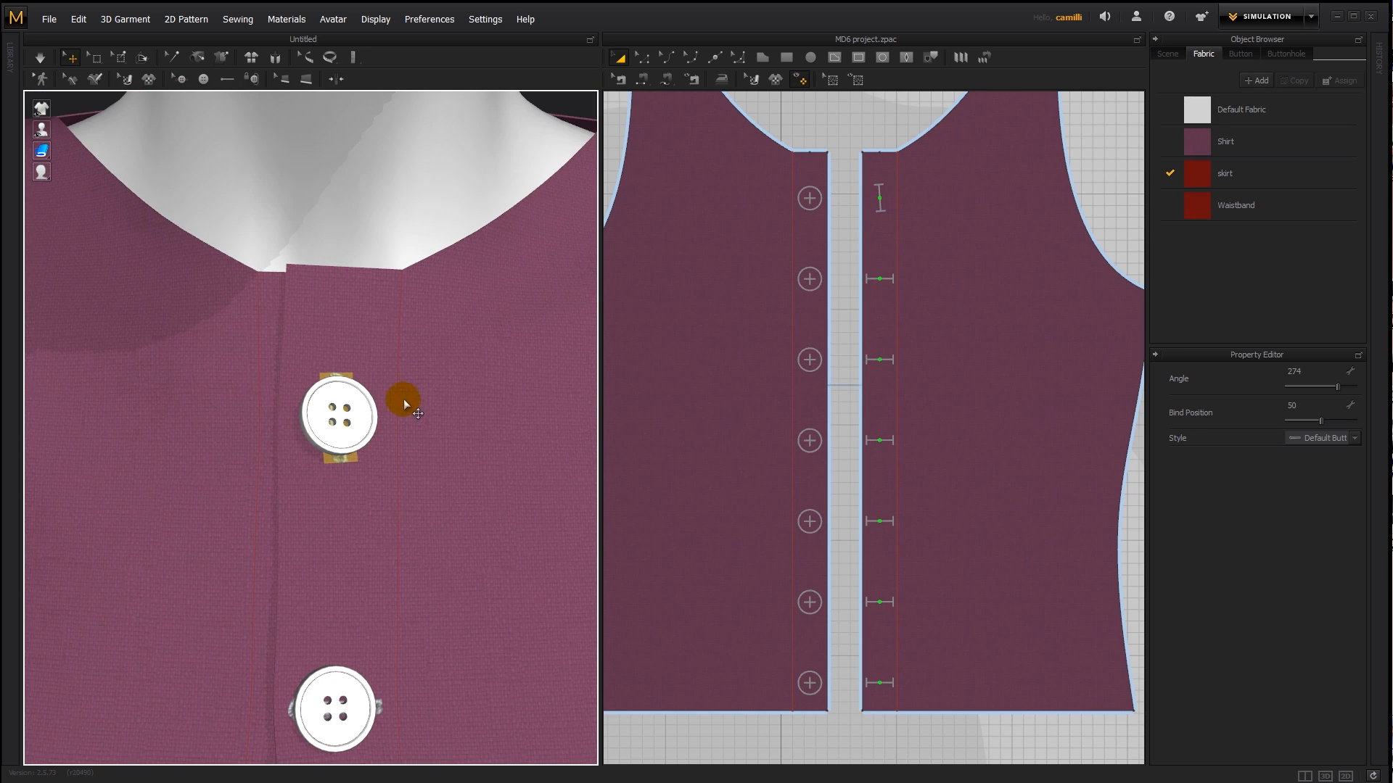
key(space)
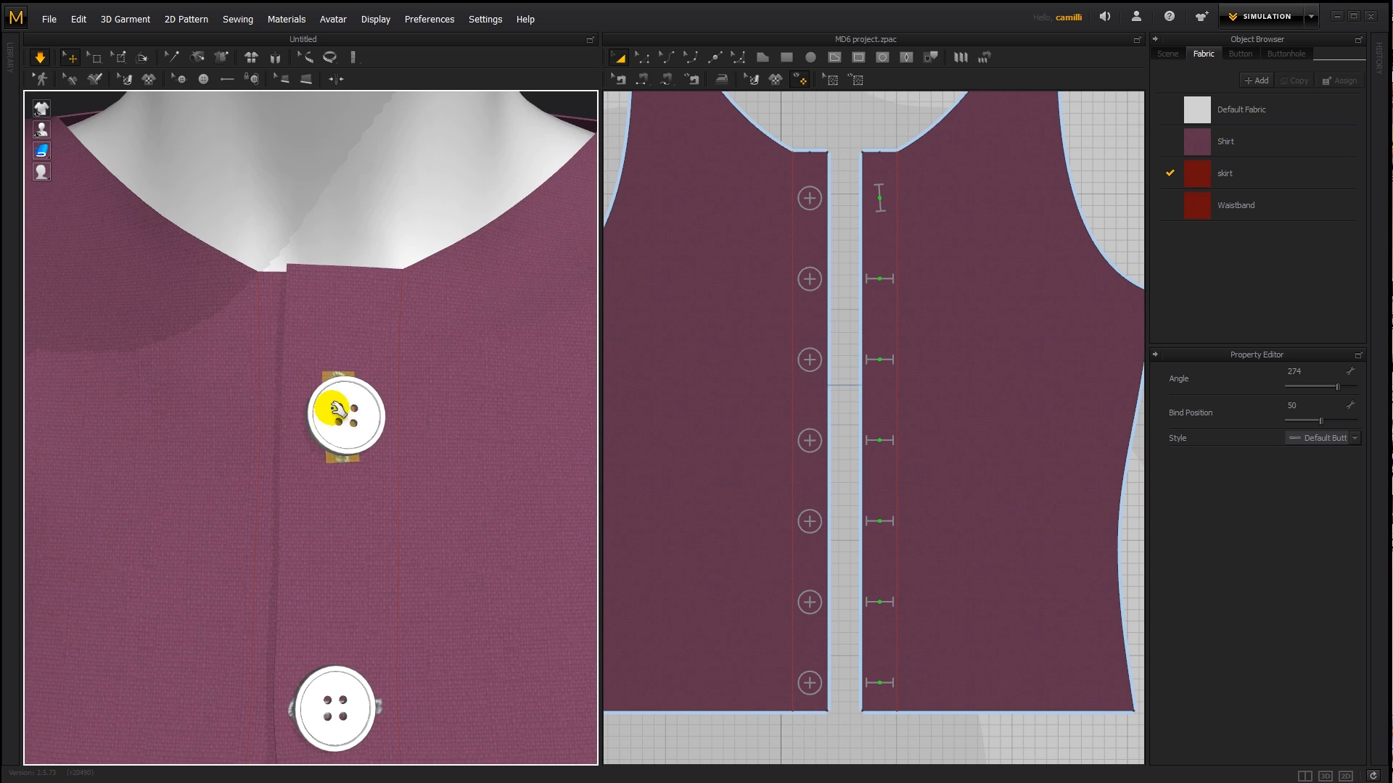
click(365, 452)
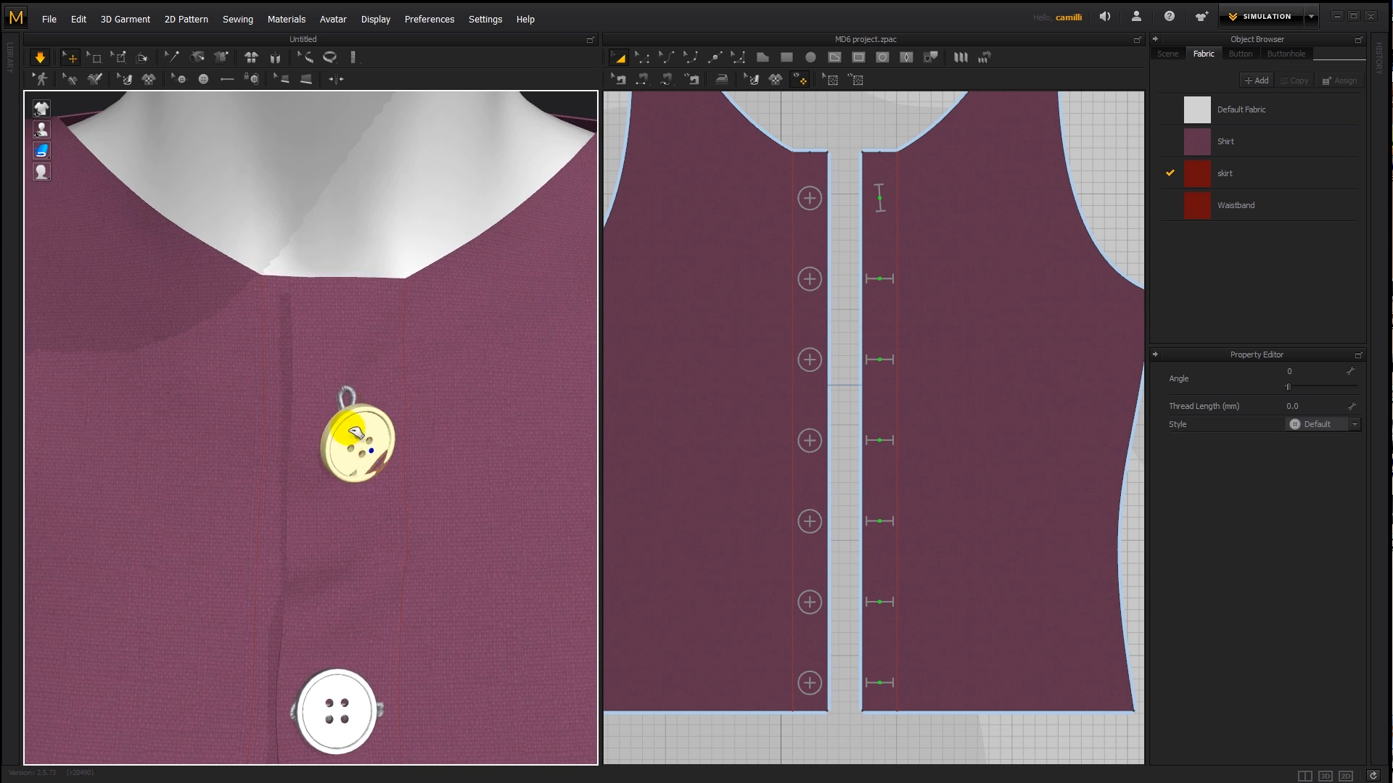
key(space)
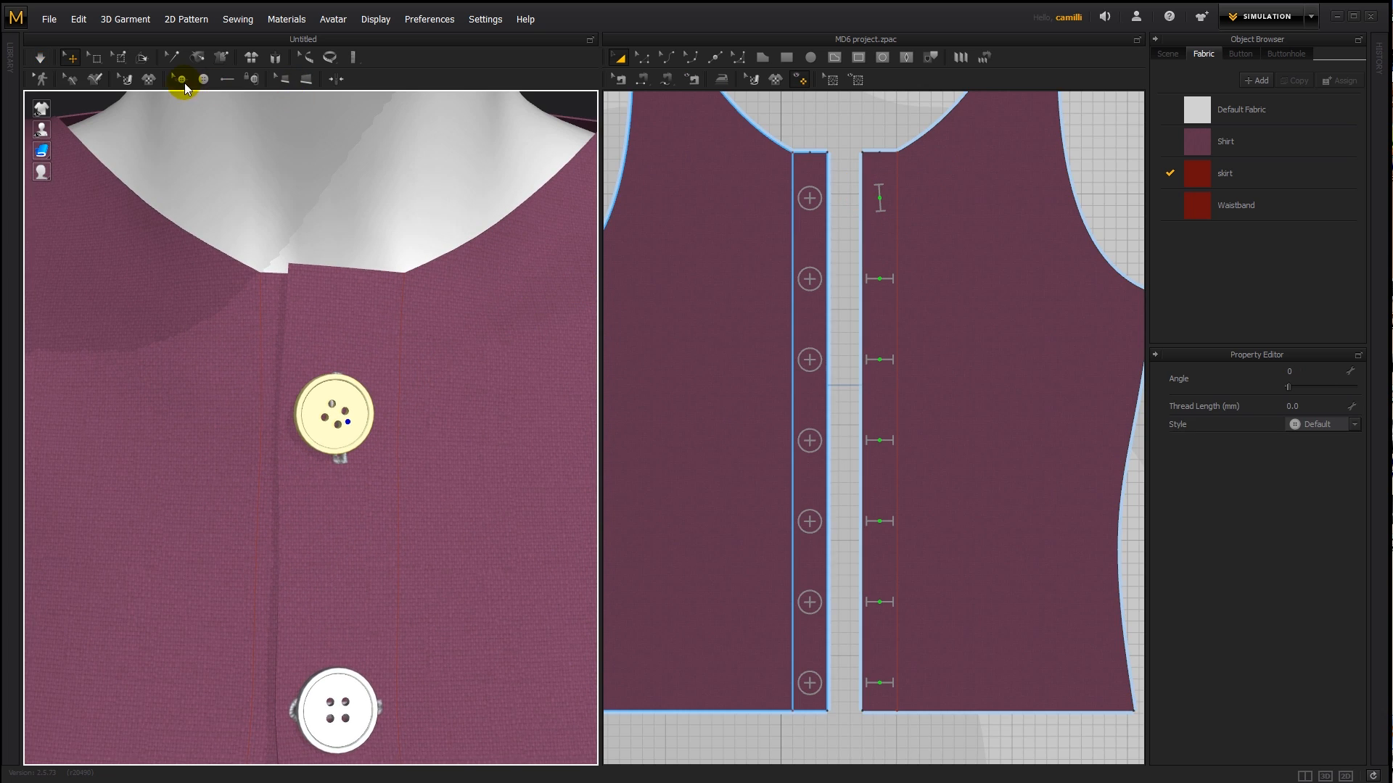
- Rotate the top buttonhole freehand with its rotation ring to an angle of about 271
click(182, 81)
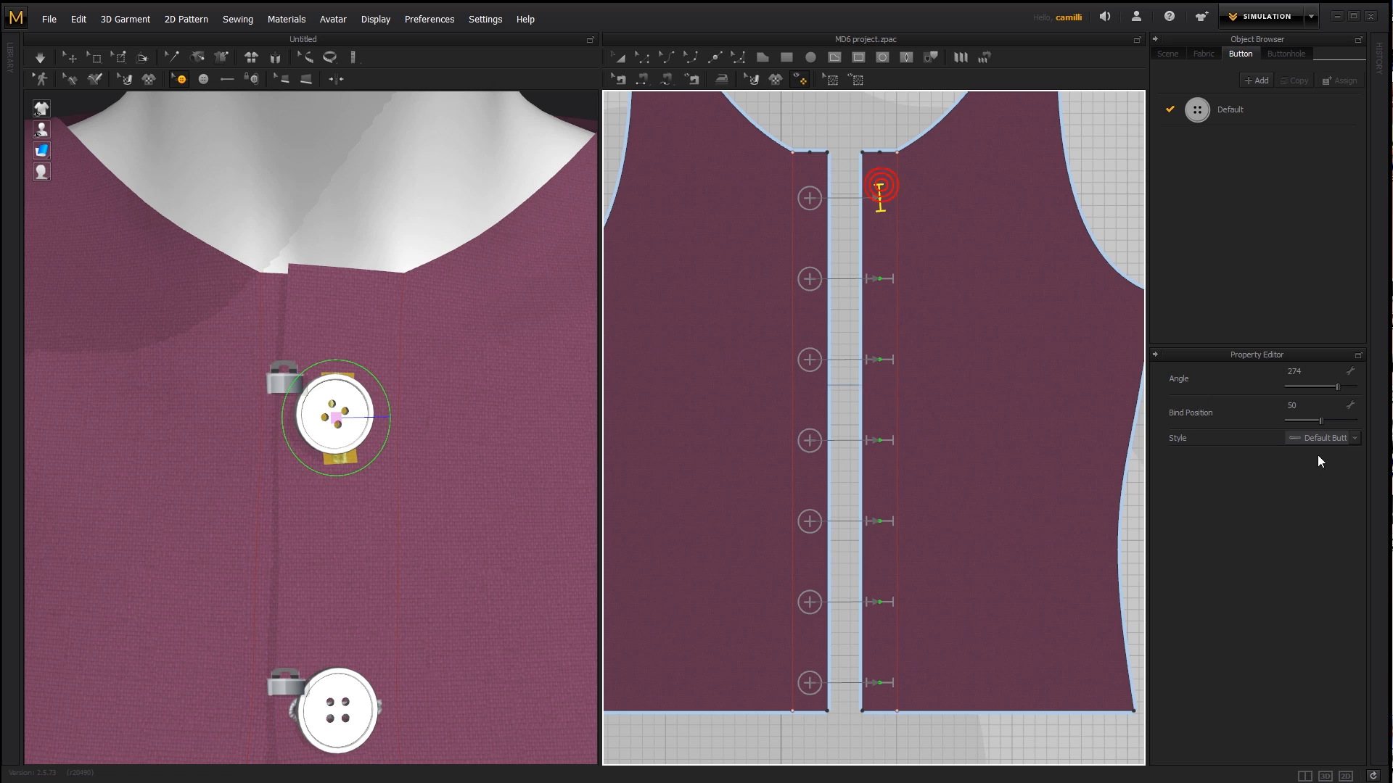
click(1311, 372)
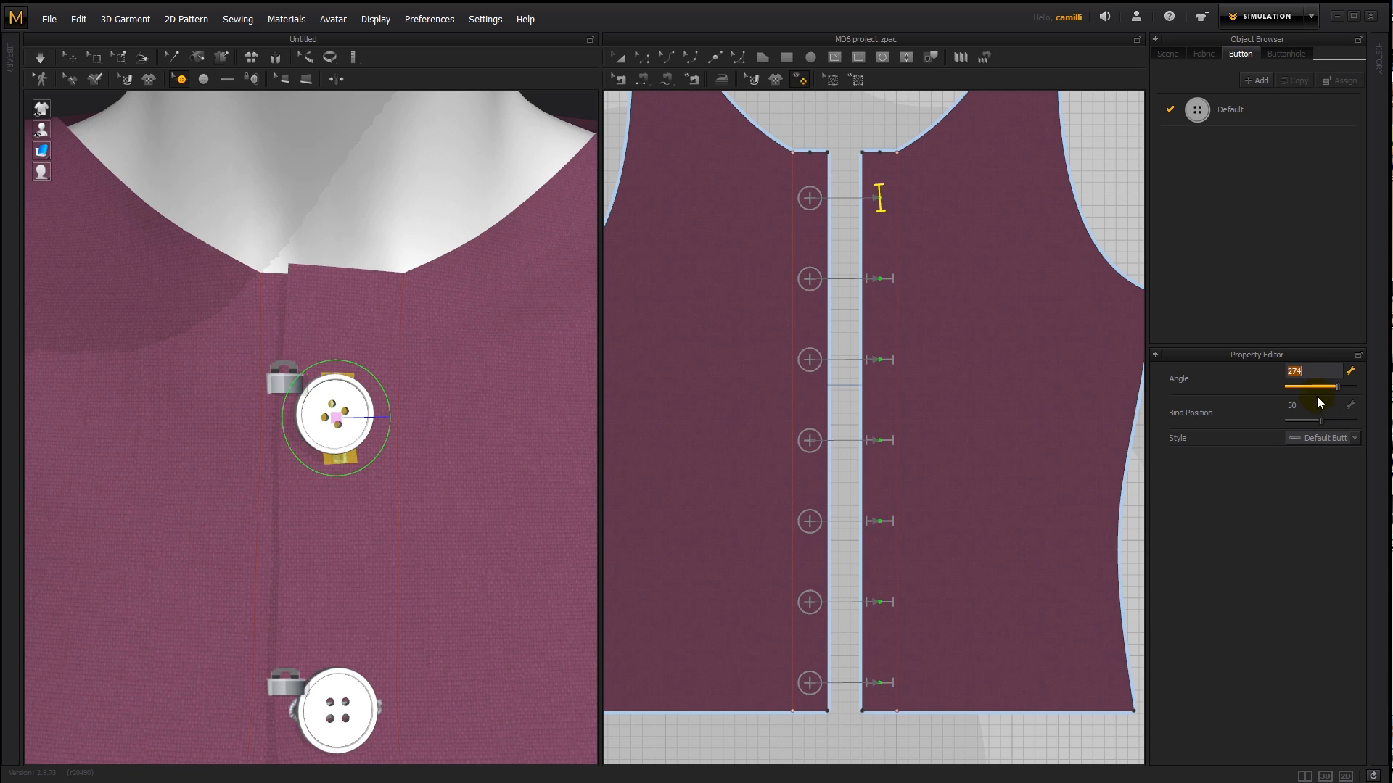
drag(352, 361, 341, 361)
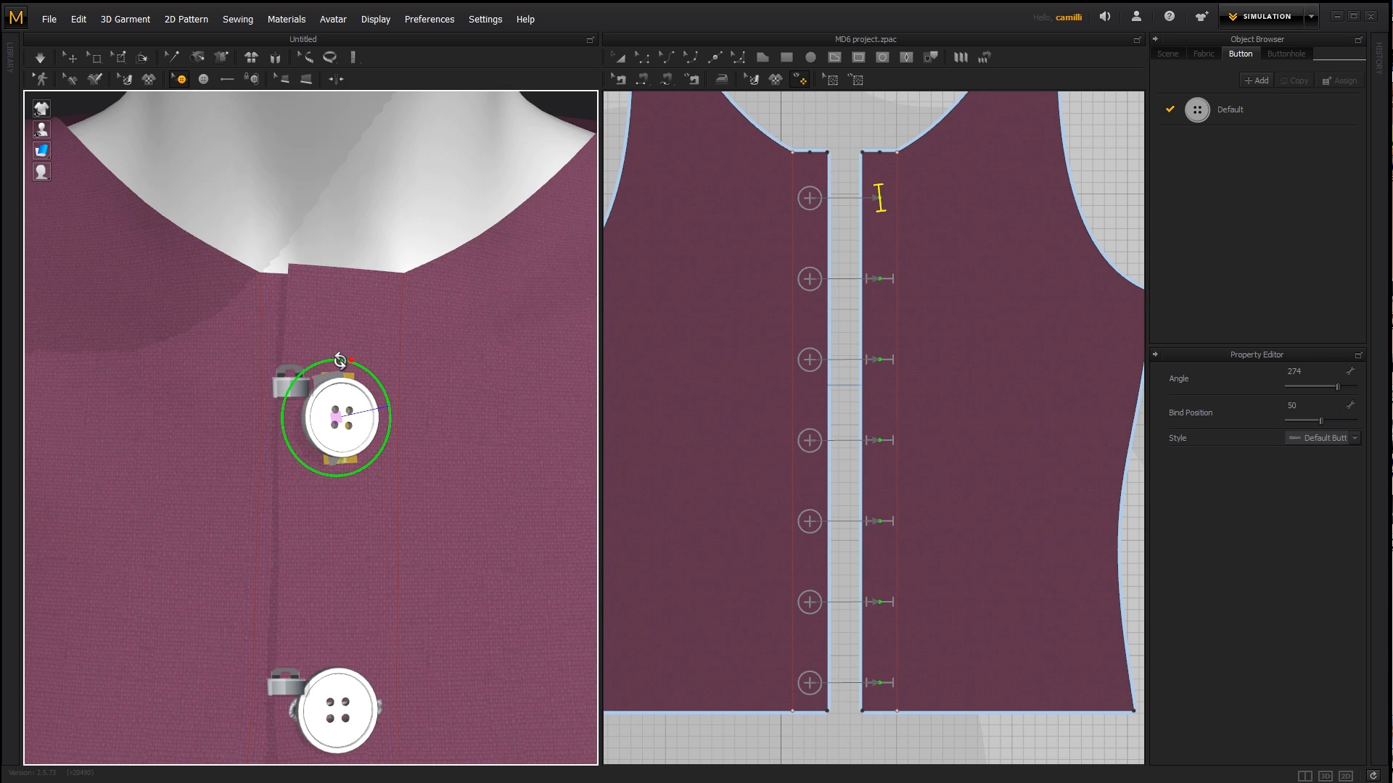
mouse_move(403, 388)
mouse_down()
mouse_move(332, 357)
mouse_move(400, 392)
mouse_up()
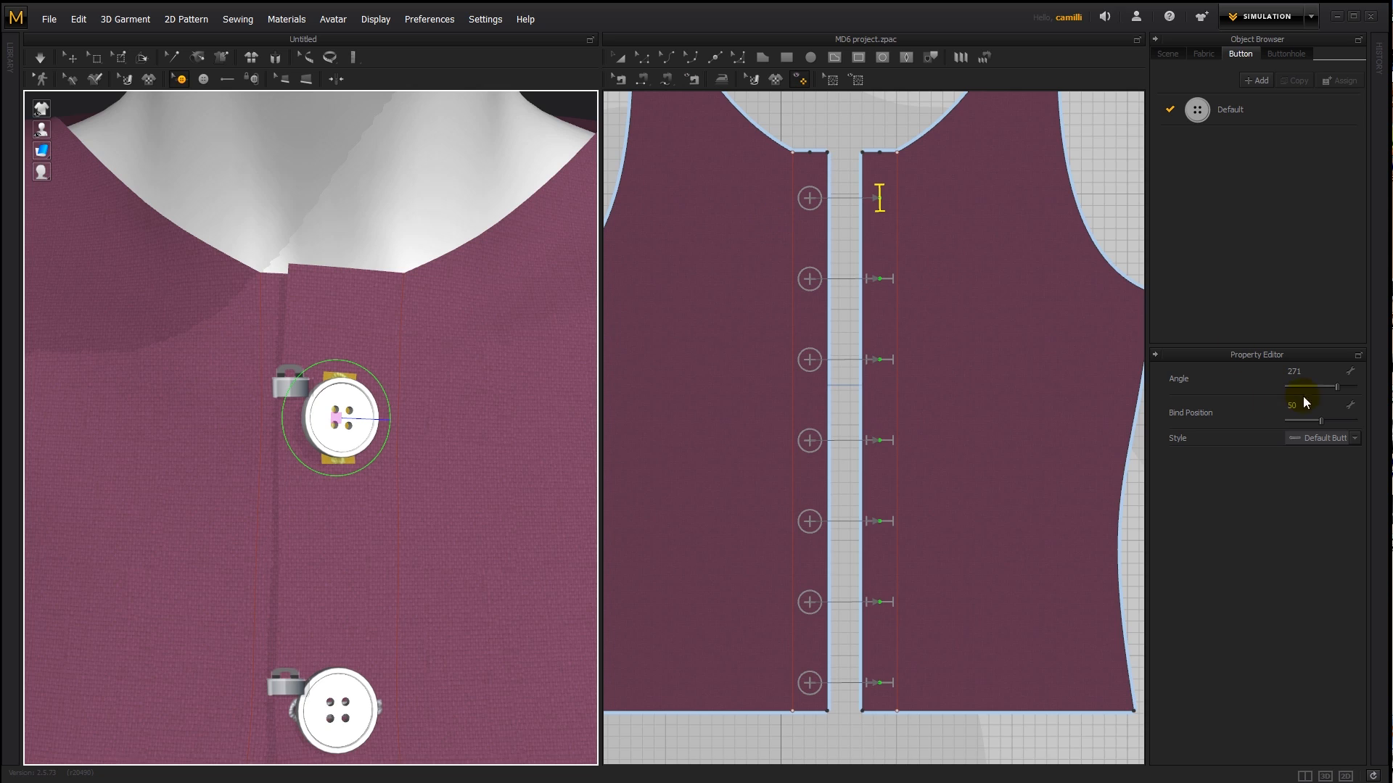
- Try an angle of 180 for the top buttonhole and reset the angle to 0
click(1306, 371)
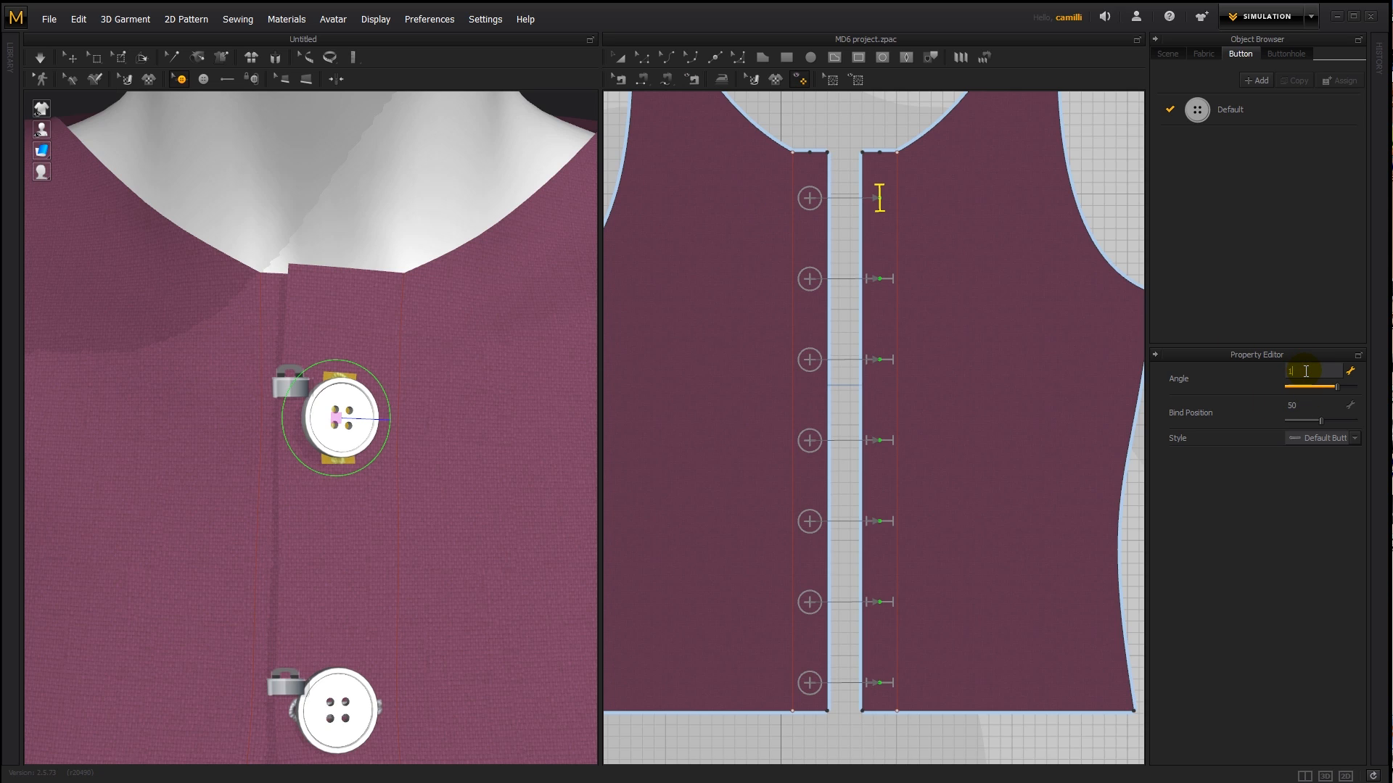
key(Return)
click(1306, 371)
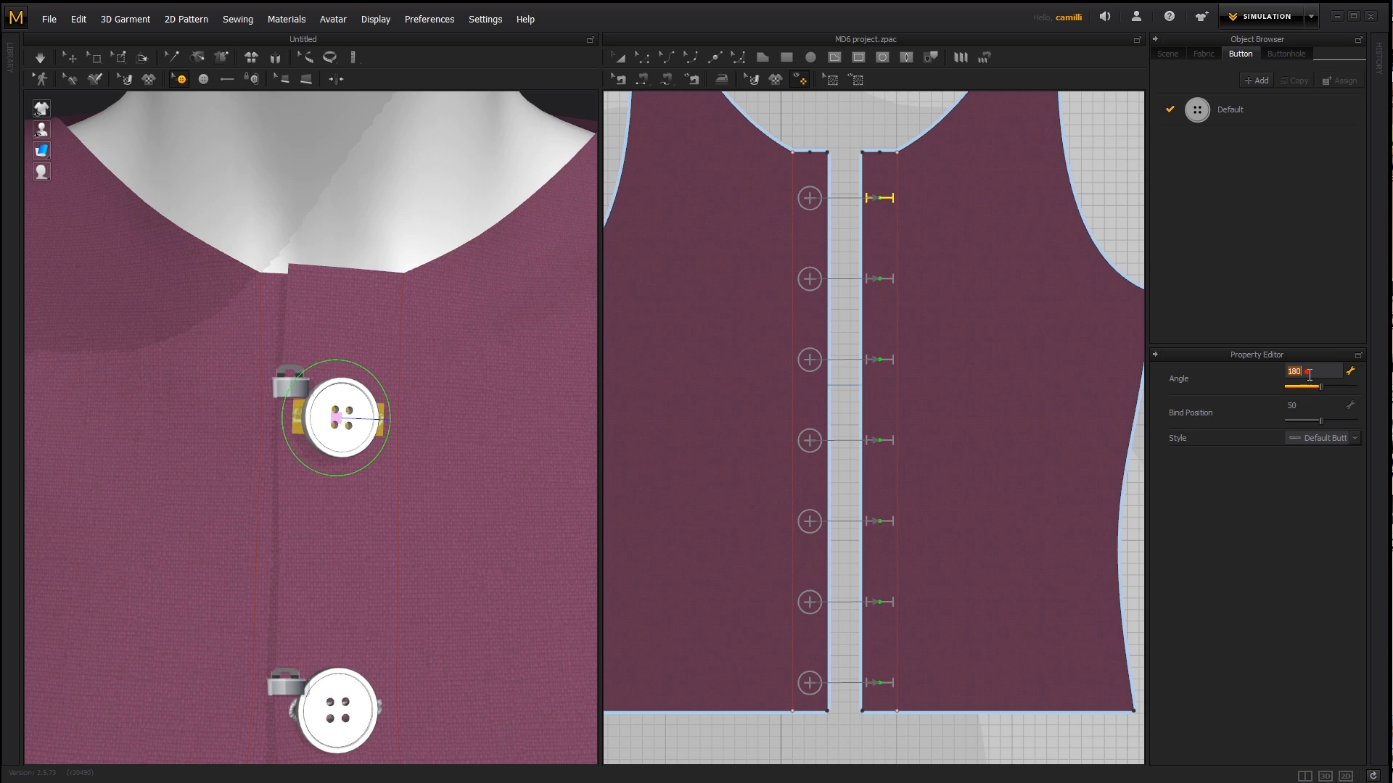
key(Return)
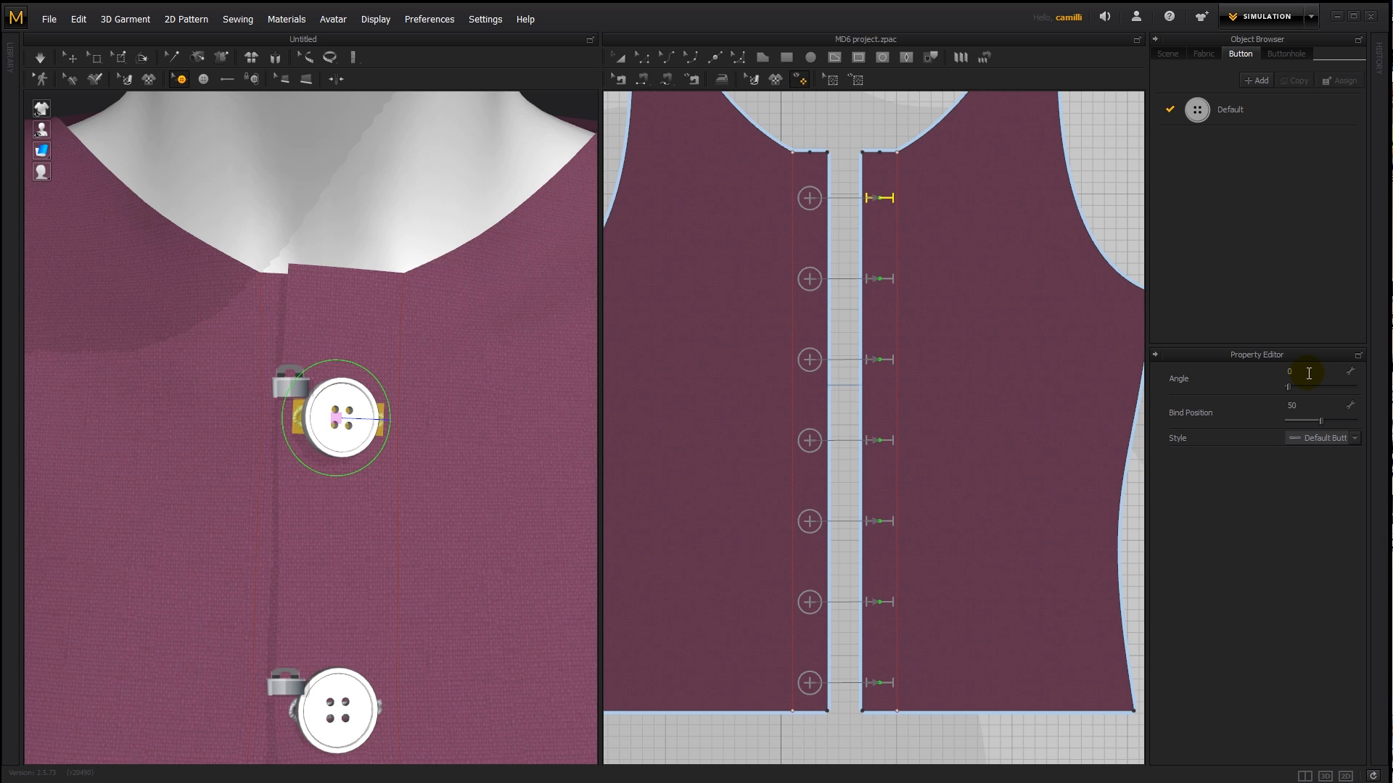
- Select the top buttonhole and set its bind position to 100
scroll(420, 466, up, 6)
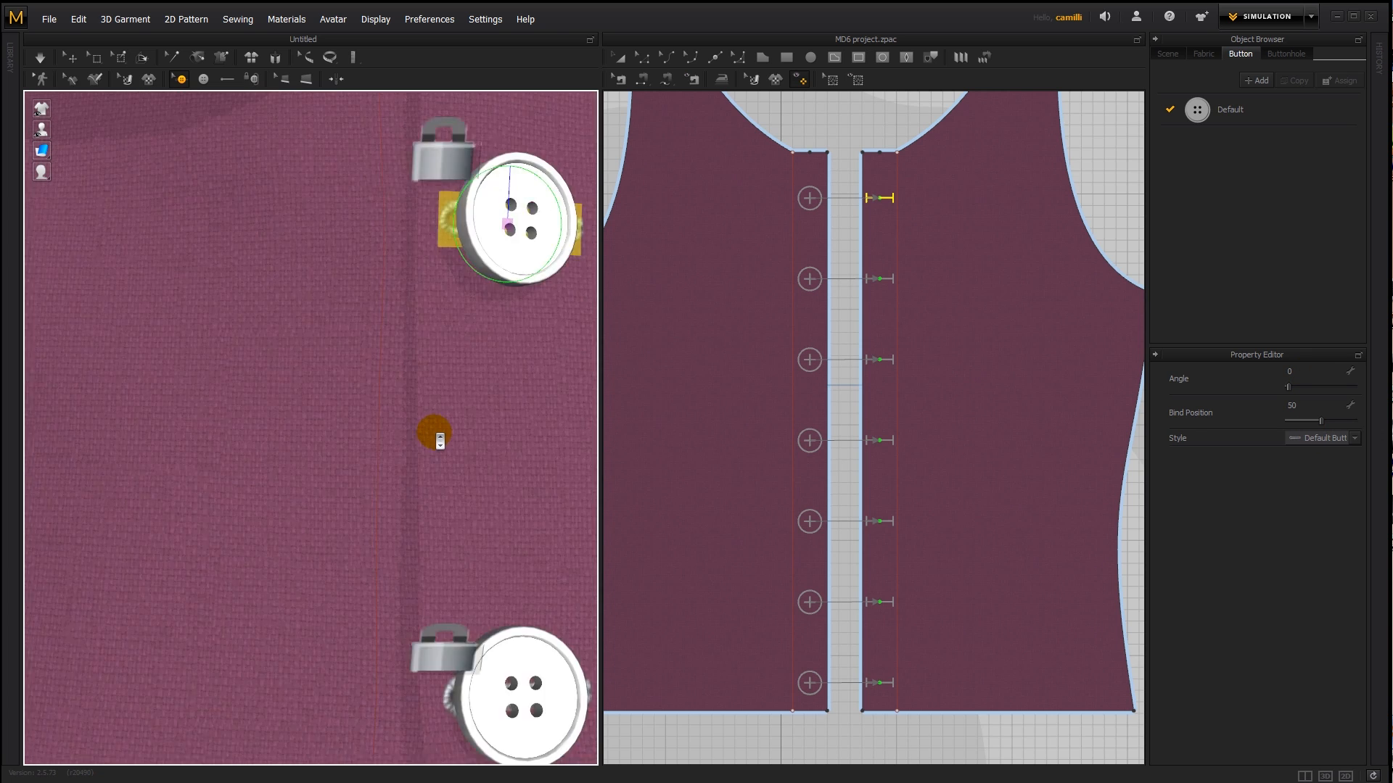
scroll(384, 487, down, 5)
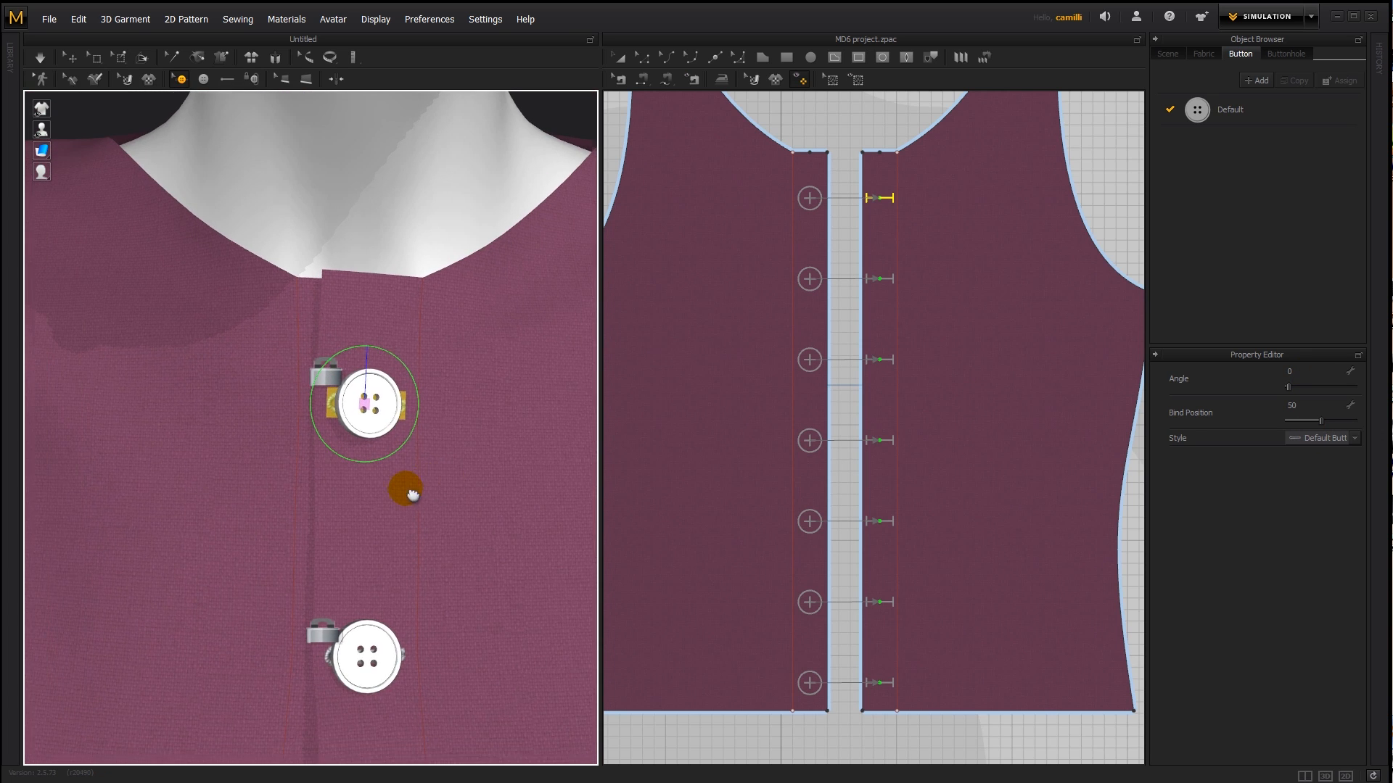
click(466, 476)
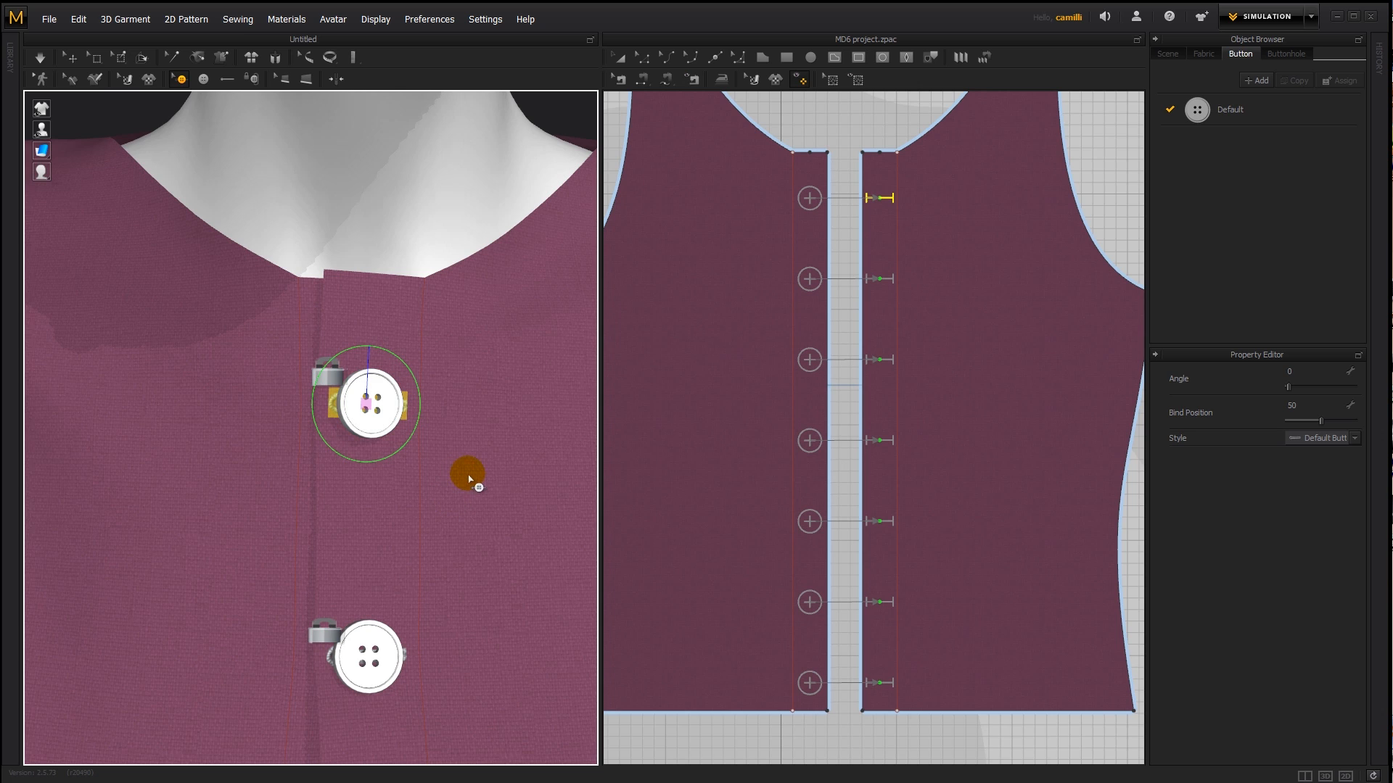
scroll(489, 489, up, 2)
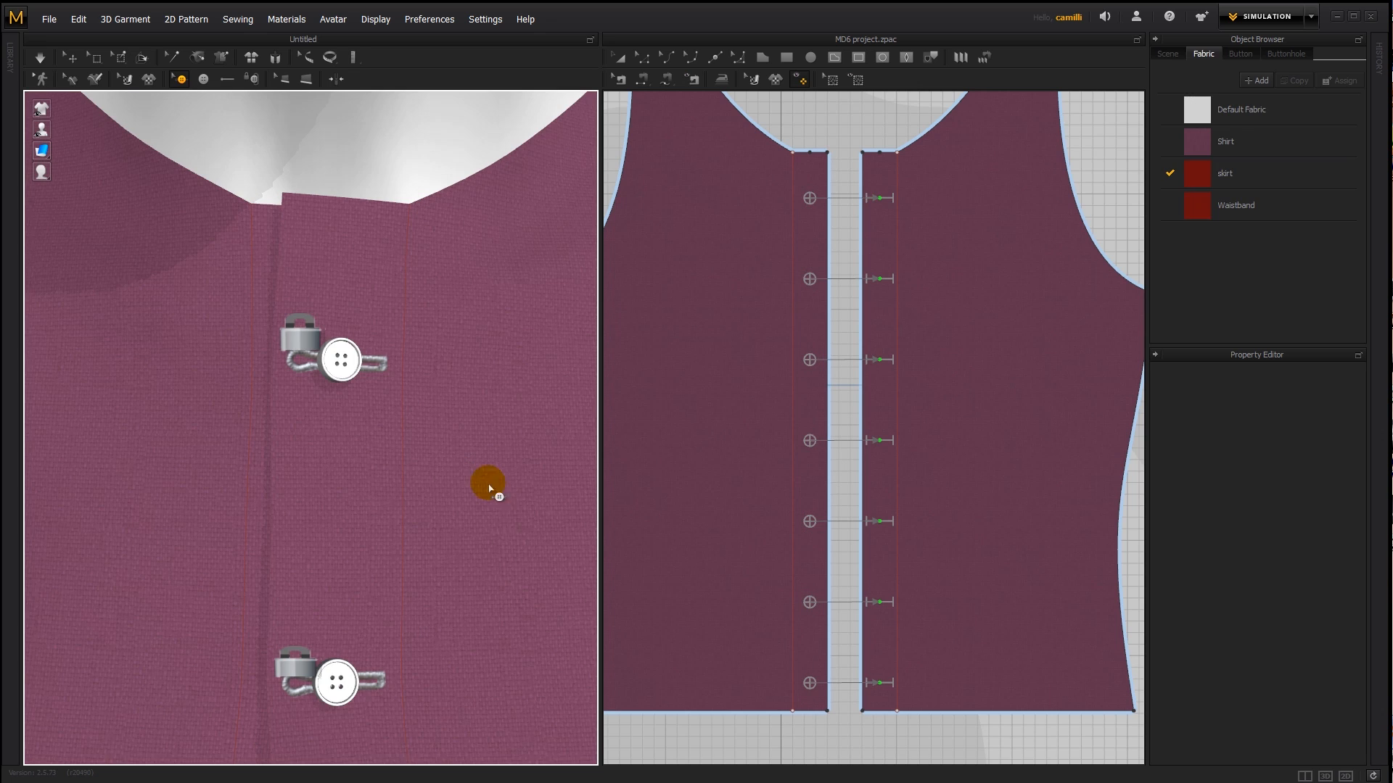
click(373, 363)
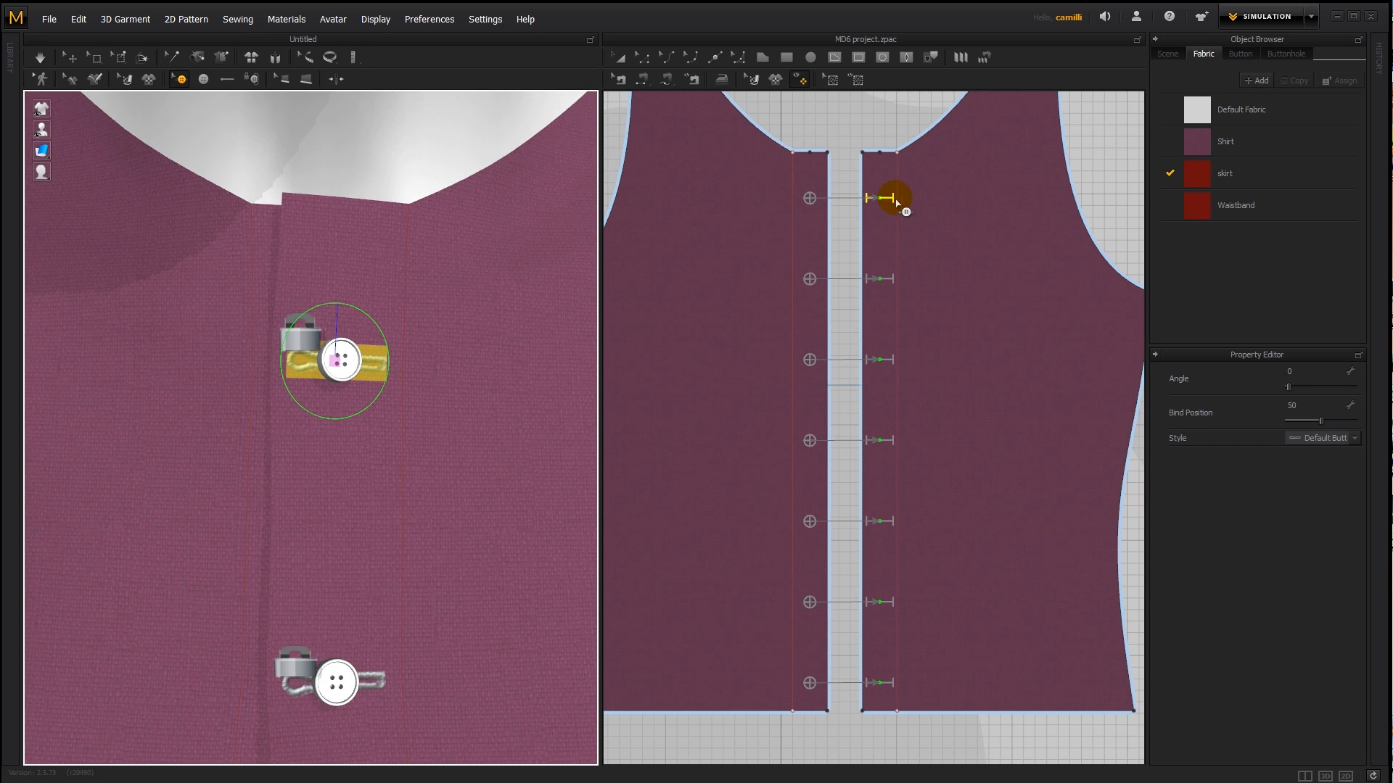
scroll(885, 210, down, 1)
scroll(886, 211, up, 3)
middle_drag(885, 211, 898, 293)
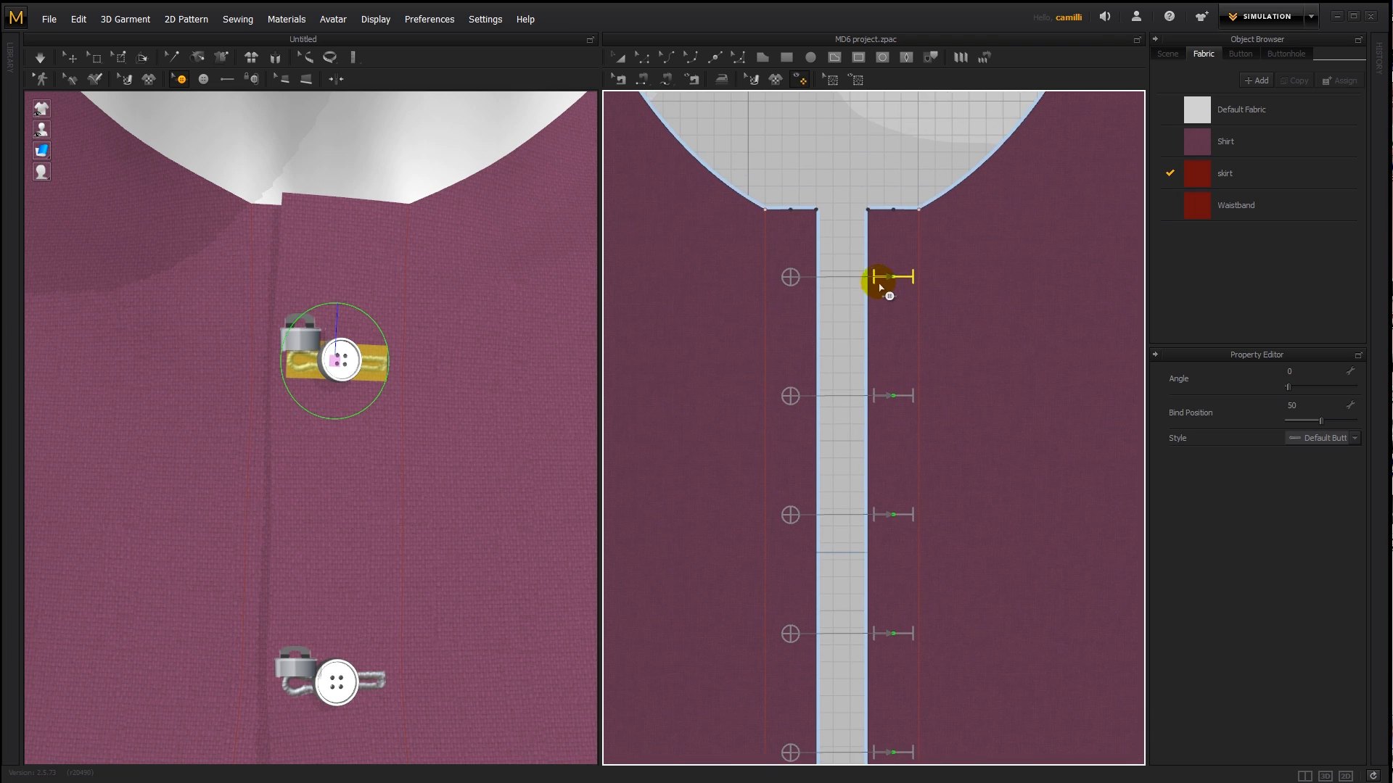
scroll(875, 281, up, 3)
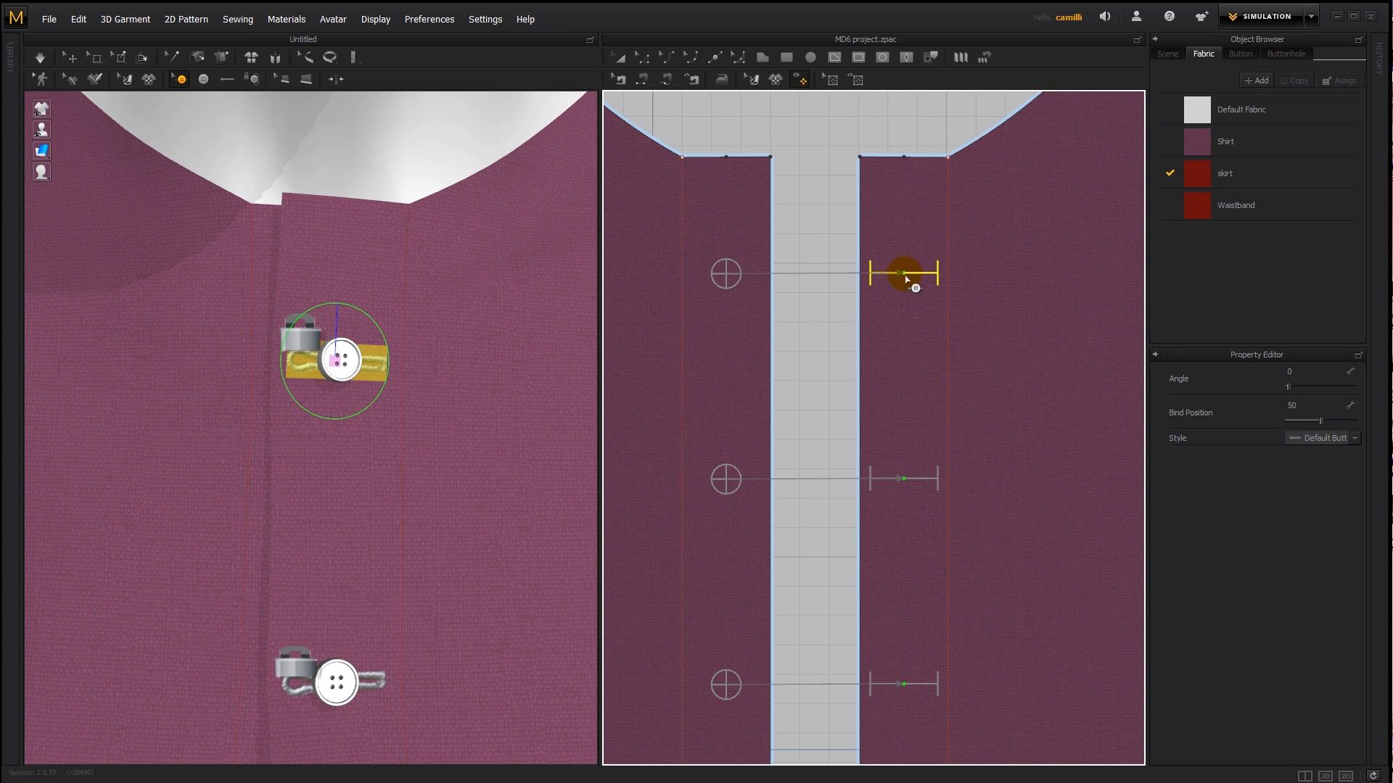
scroll(908, 276, up, 2)
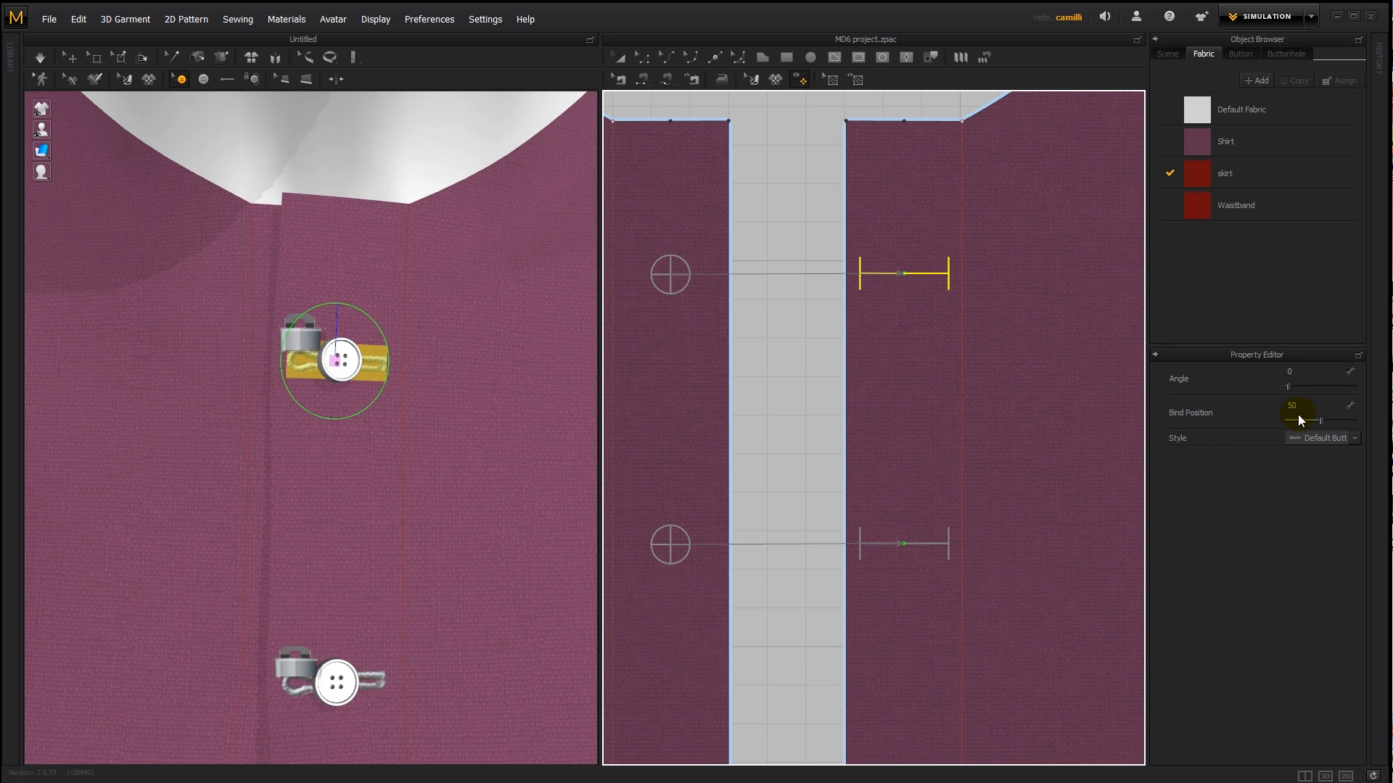
drag(1322, 420, 1355, 421)
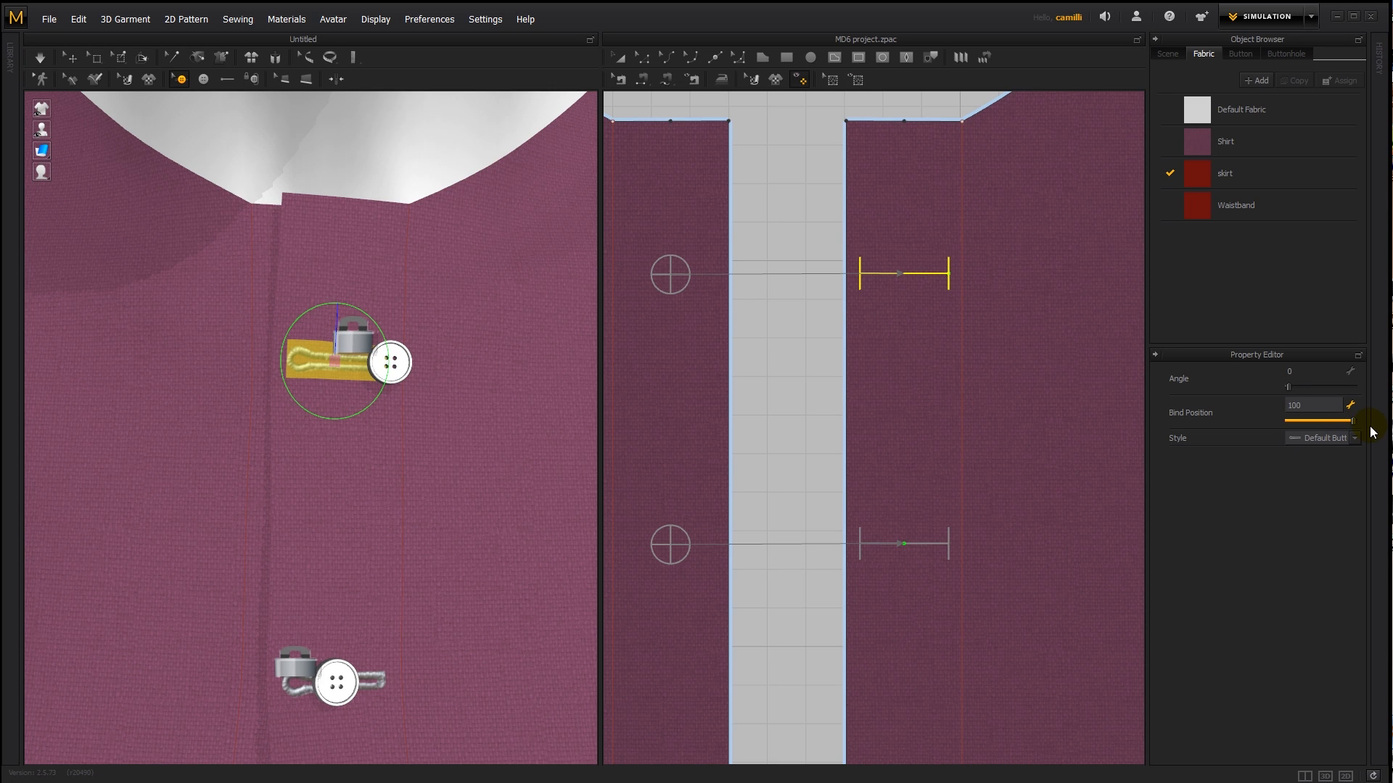
- Simulate the shirt with the top buttonhole's new bind position and pull the fabric edge beside the top button
key(space)
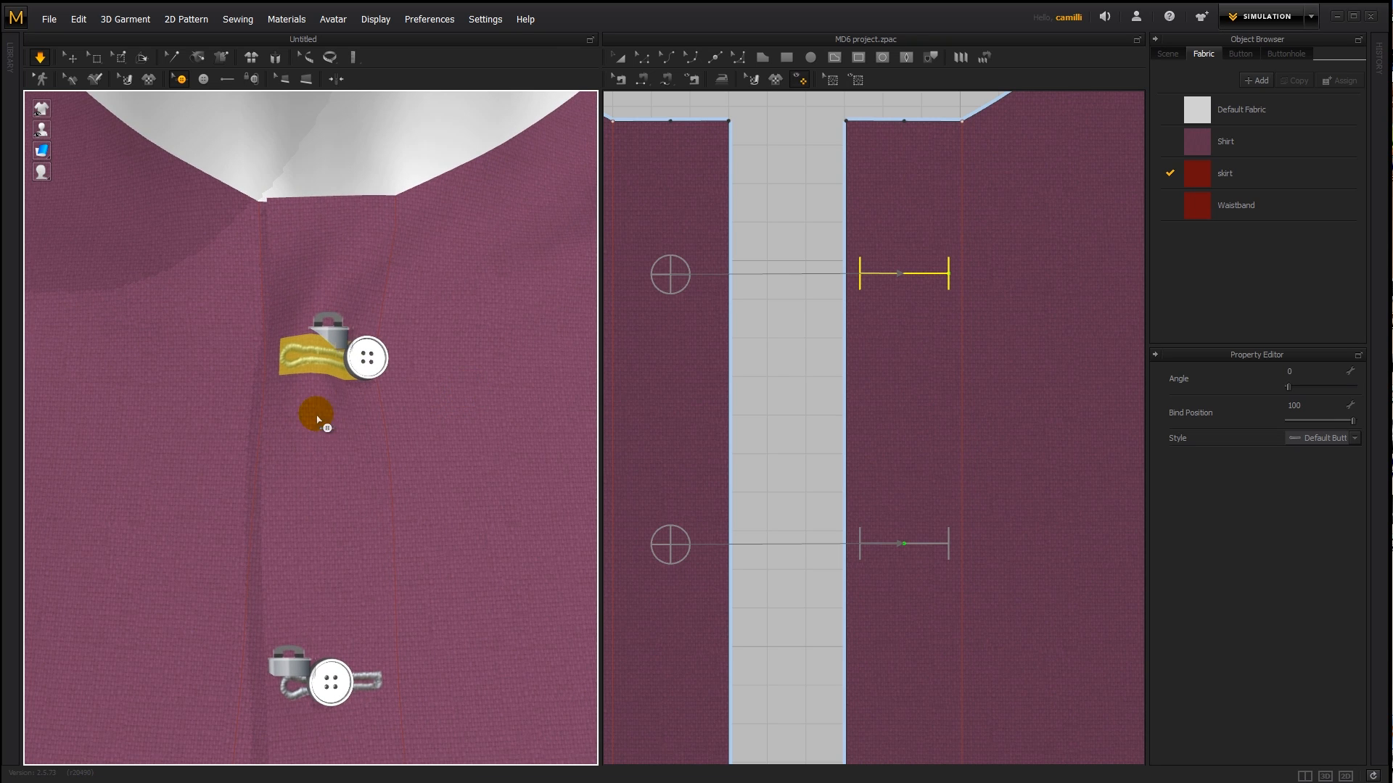
right_drag(317, 409, 434, 376)
click(346, 396)
key(q)
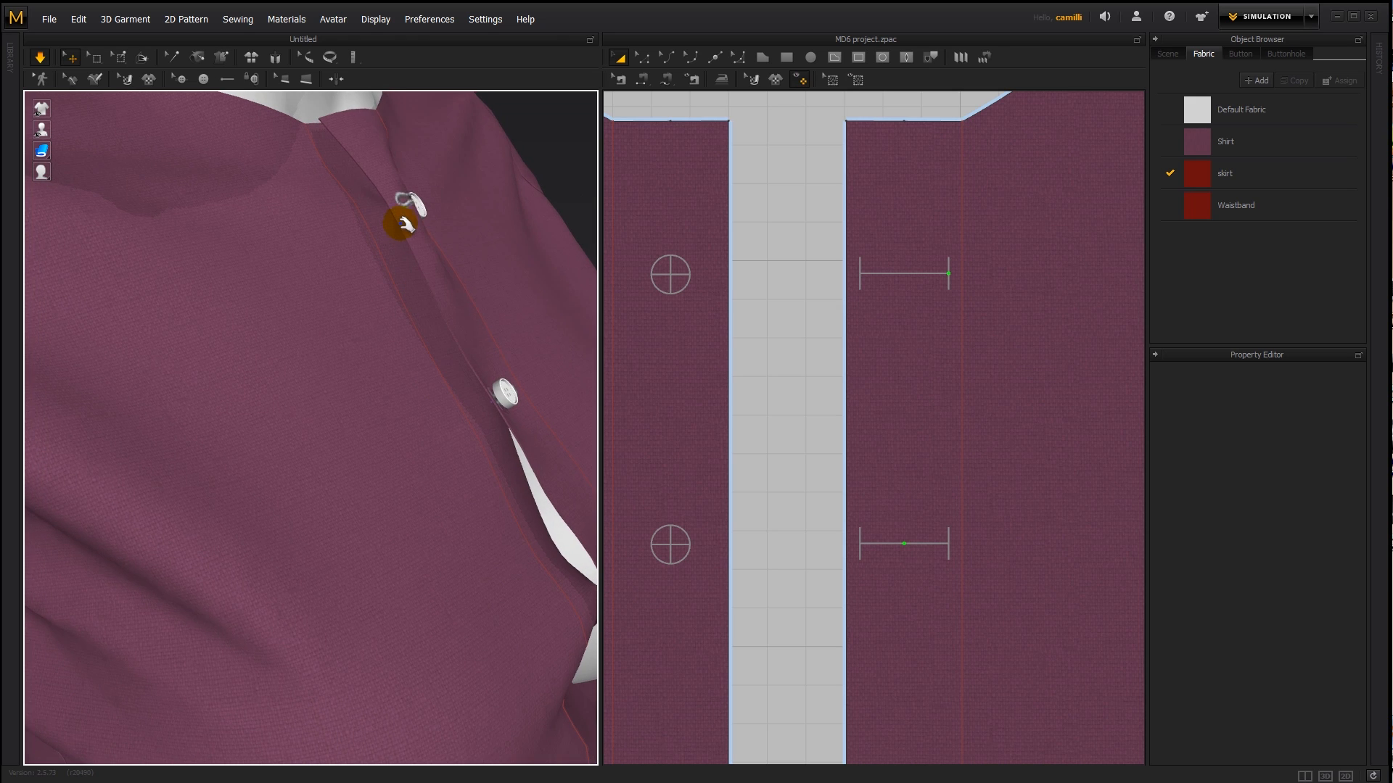
click(406, 197)
drag(451, 206, 469, 206)
key(space)
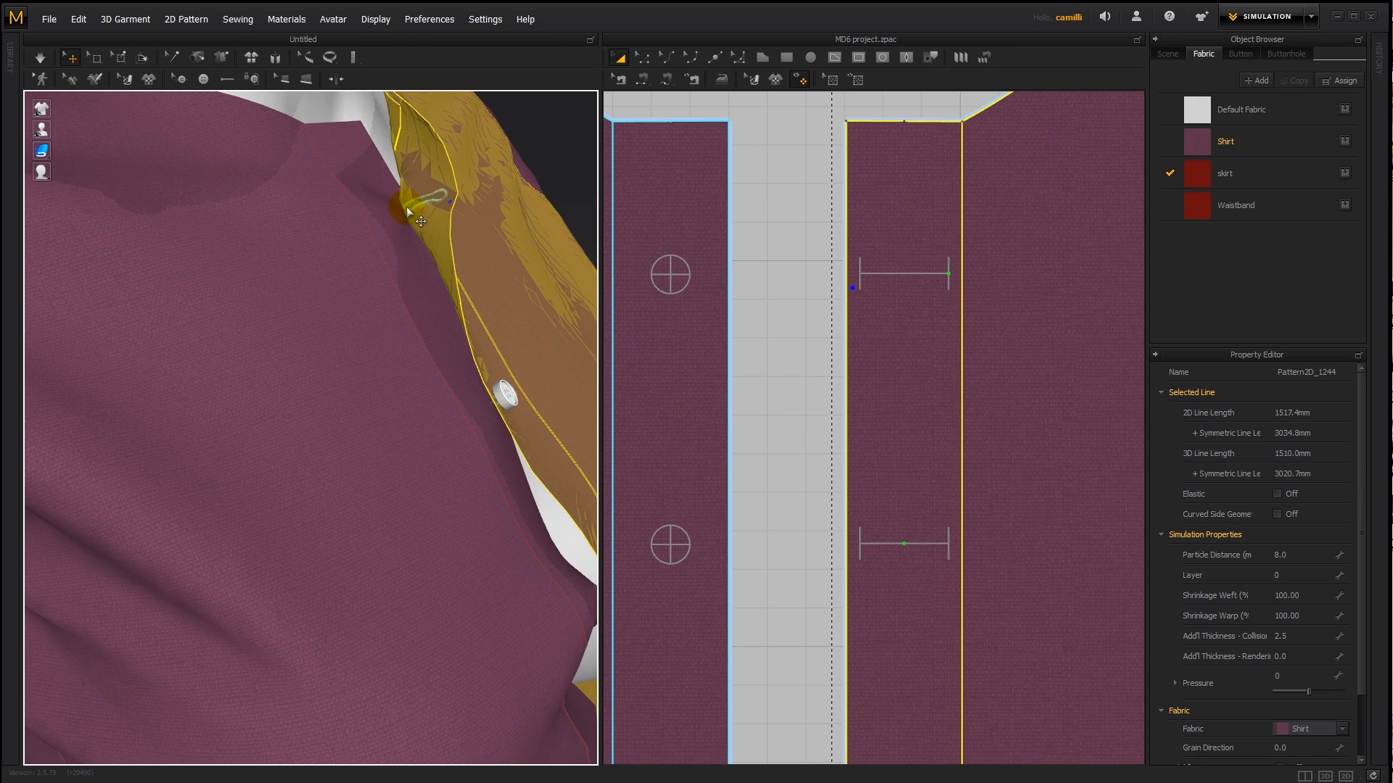
right_drag(435, 263, 328, 211)
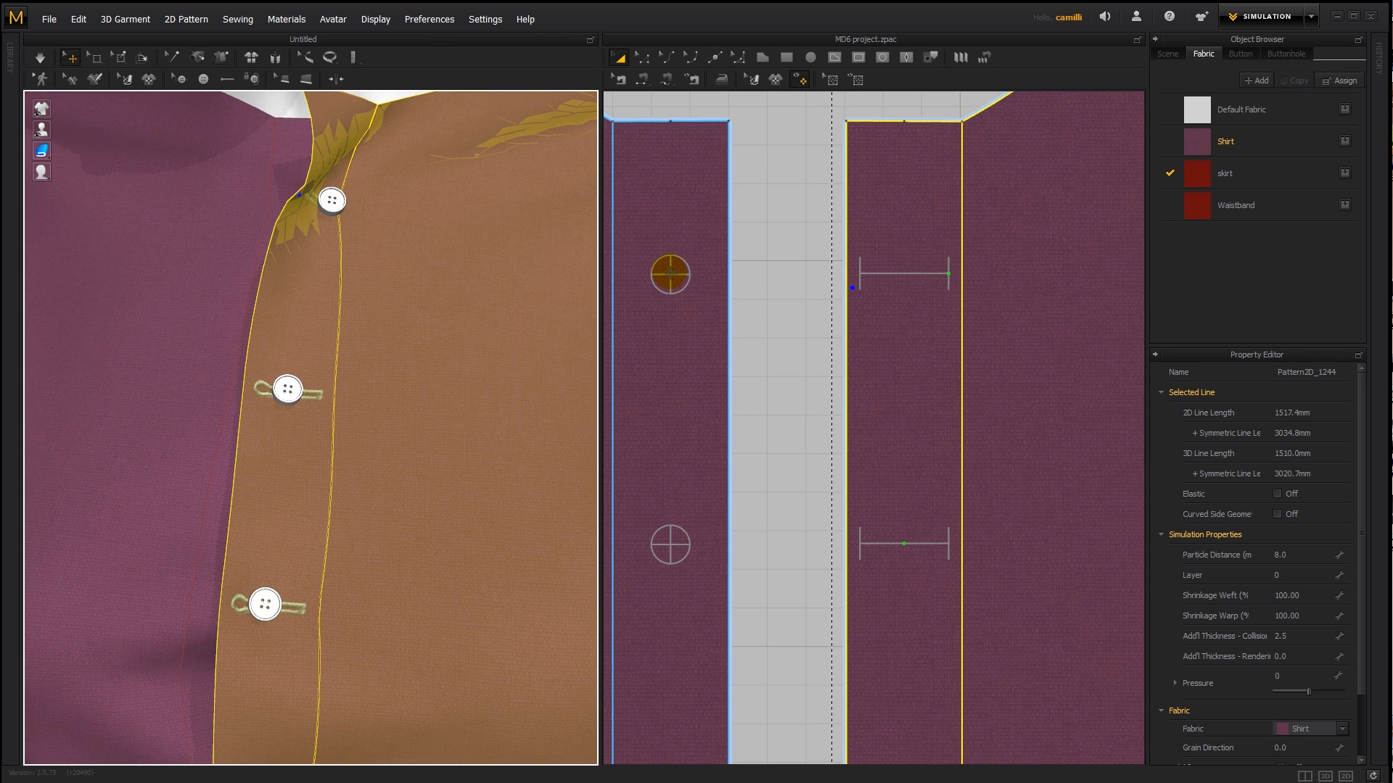
- Unfasten the shirt's top button from its buttonhole
scroll(361, 319, down, 3)
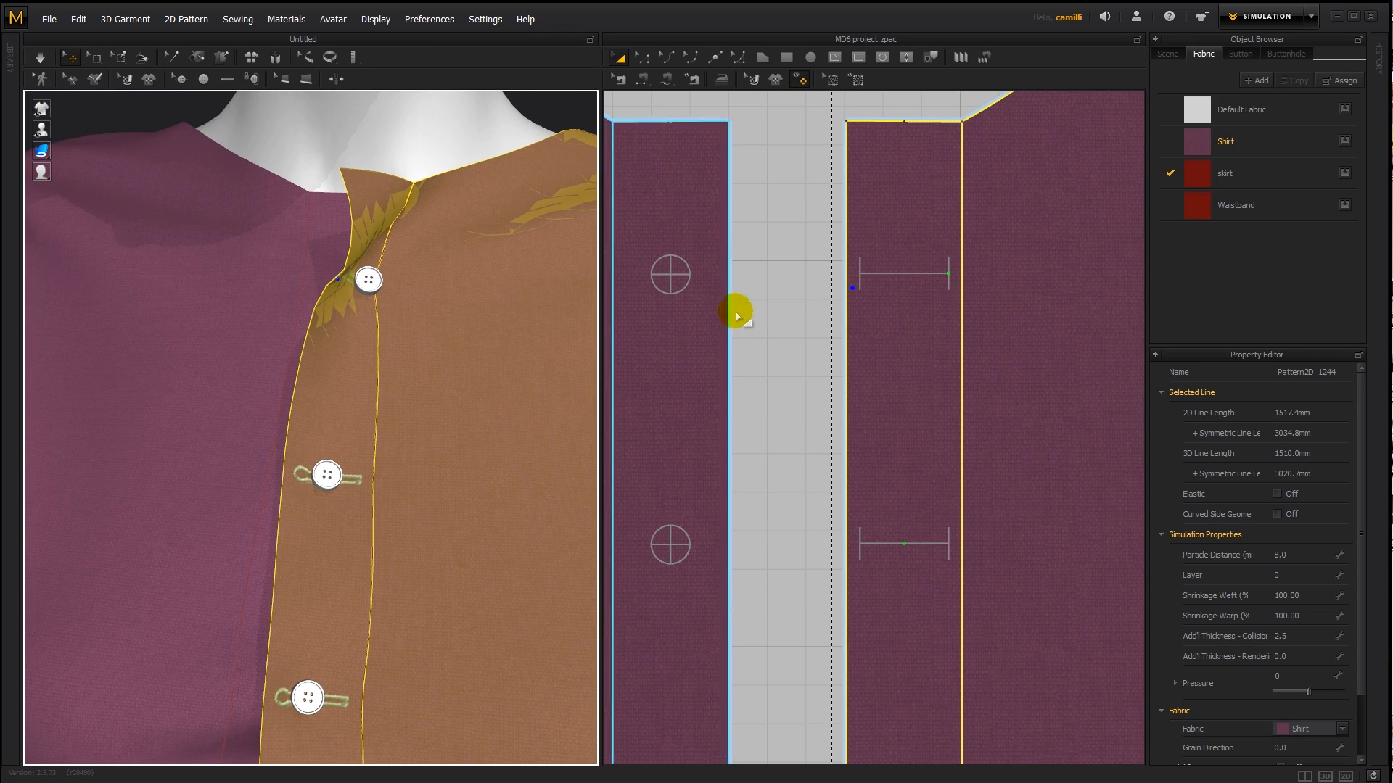
scroll(747, 310, down, 3)
scroll(760, 313, down, 1)
click(252, 80)
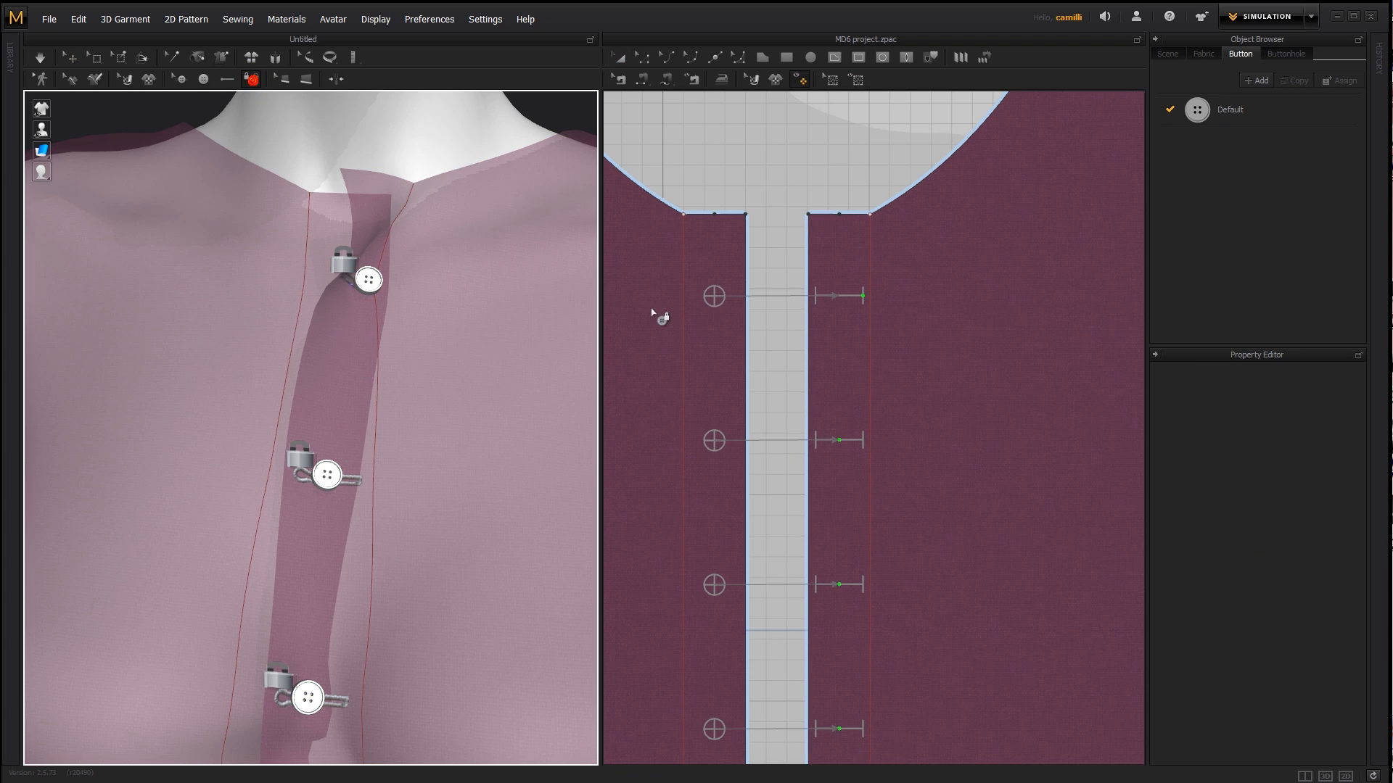
click(717, 298)
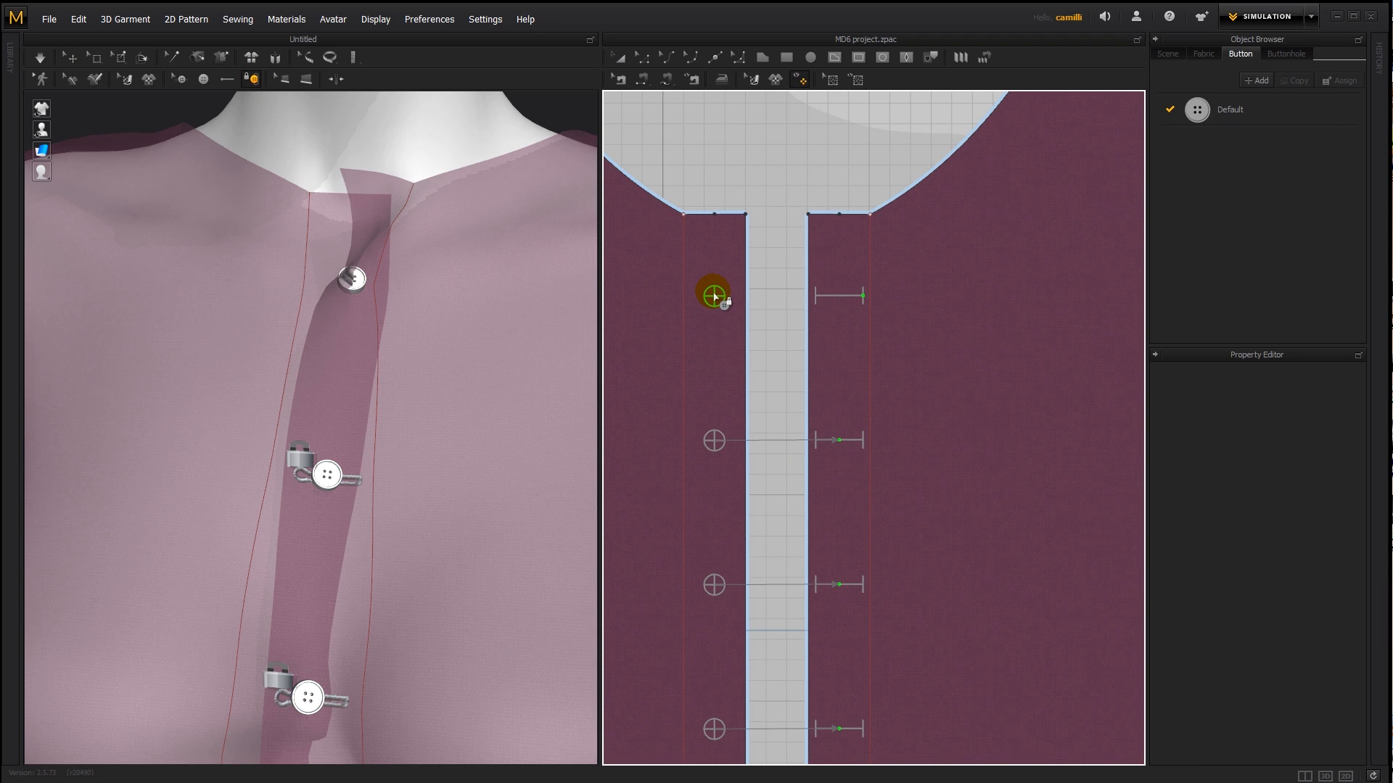
- Move the top button sideways on the placket, closer to the front opening edge
click(181, 80)
click(714, 296)
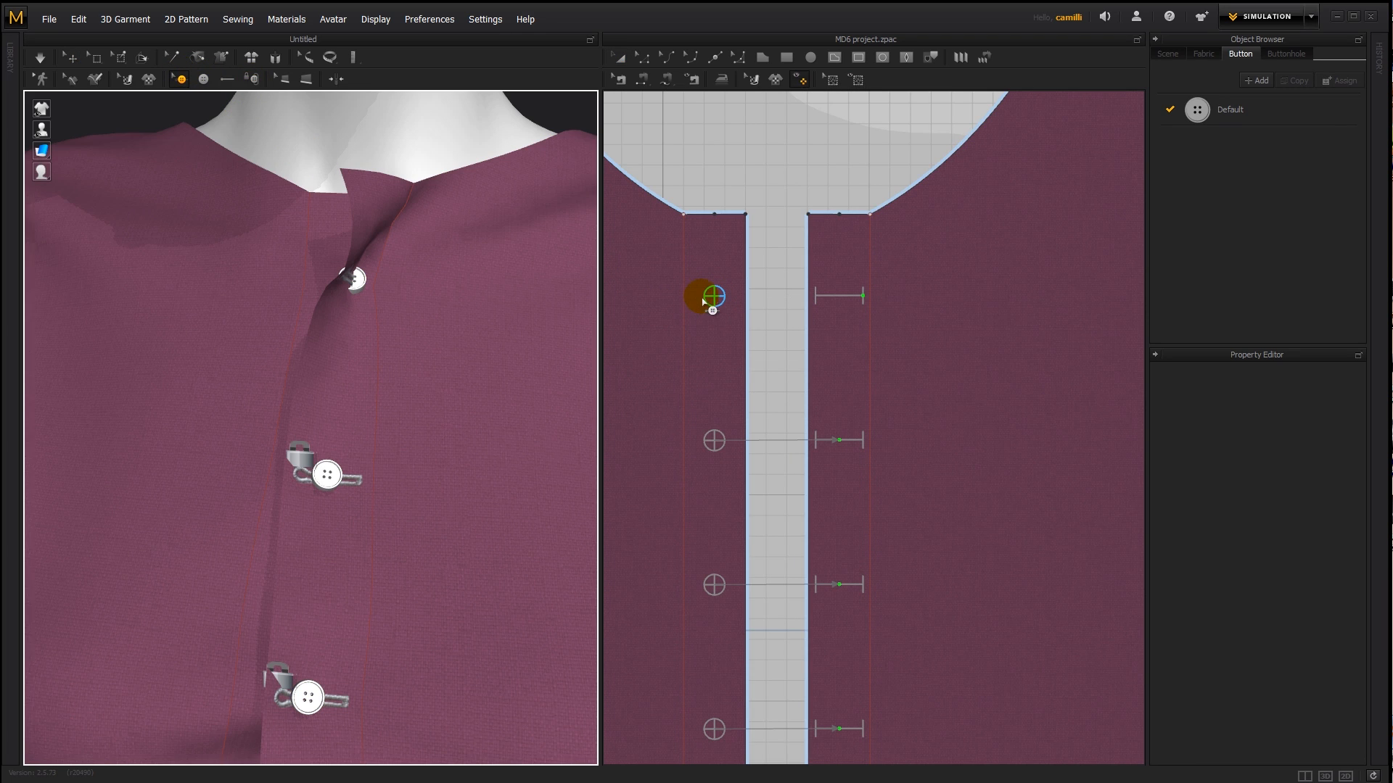
click(715, 298)
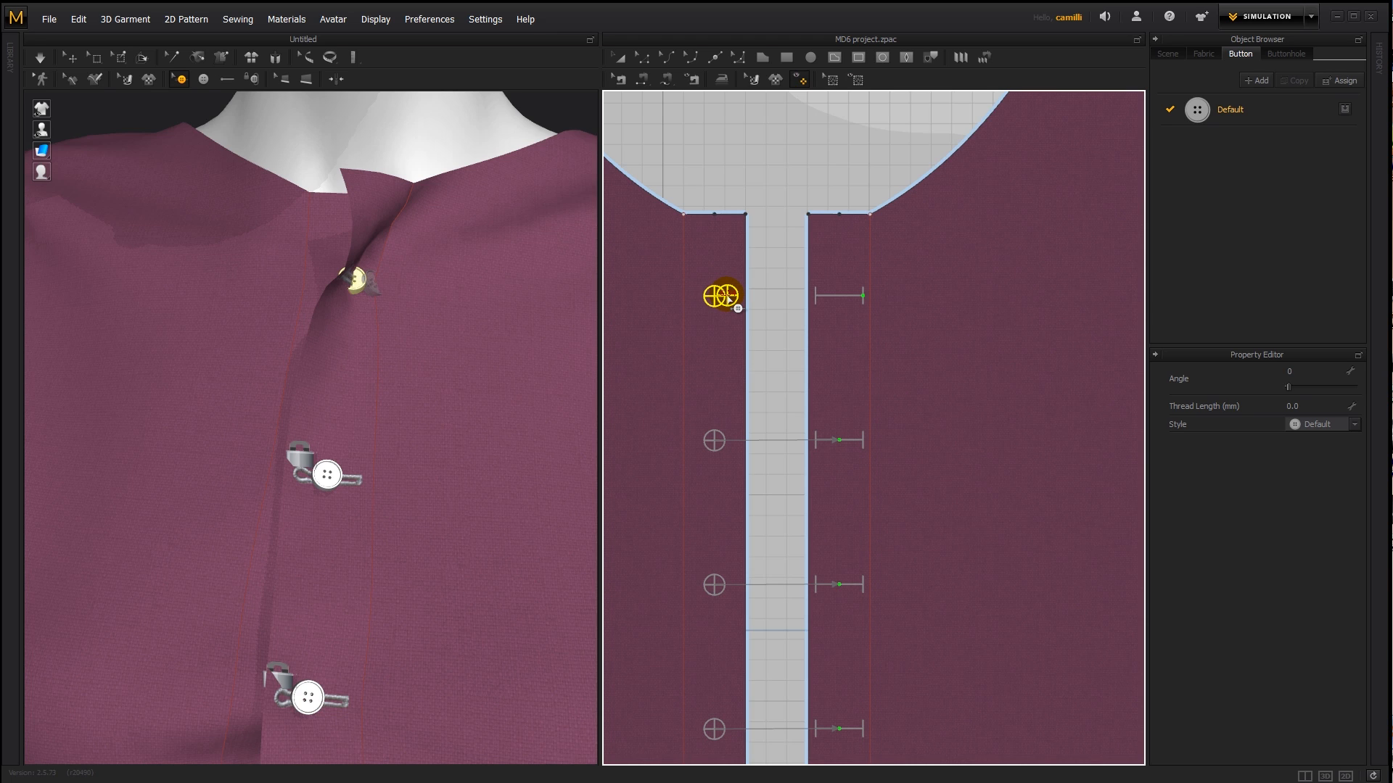
drag(728, 298, 728, 298)
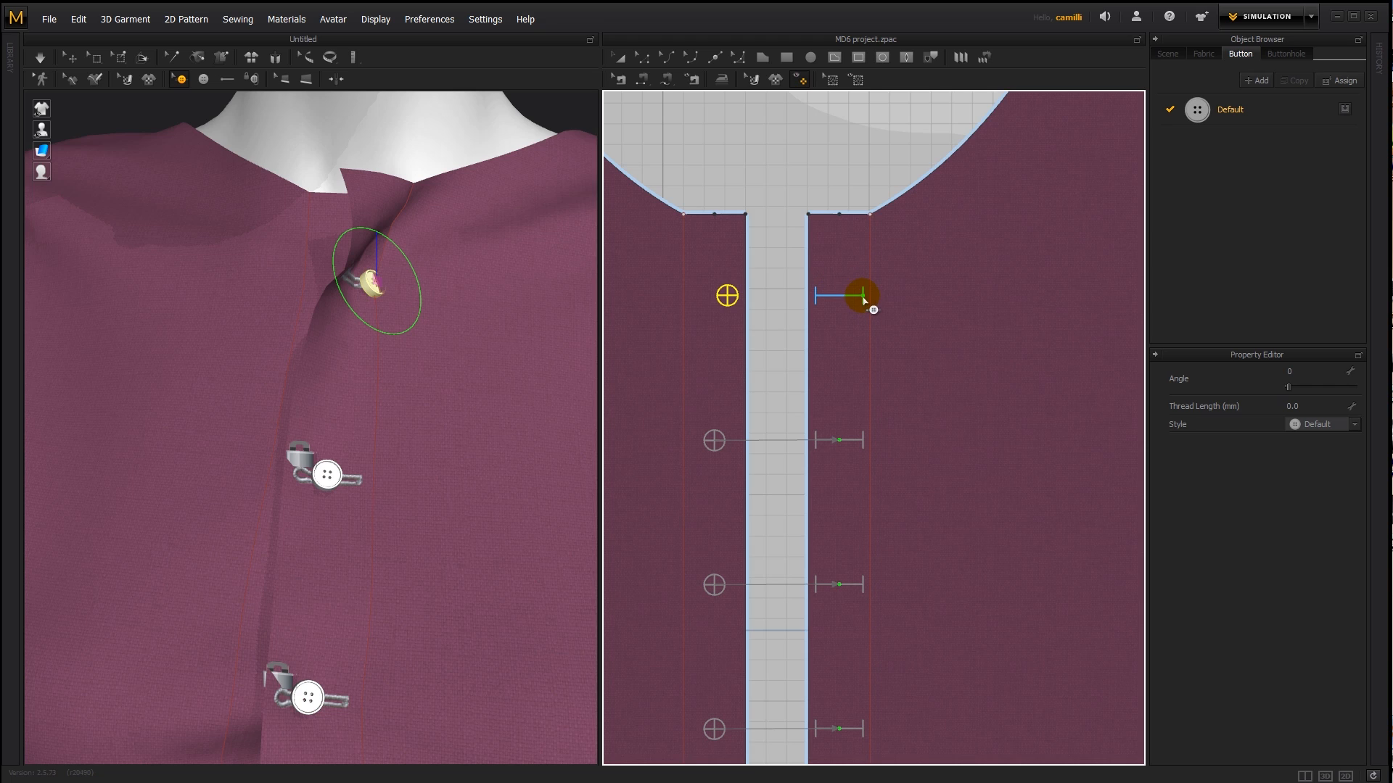
drag(731, 301, 727, 298)
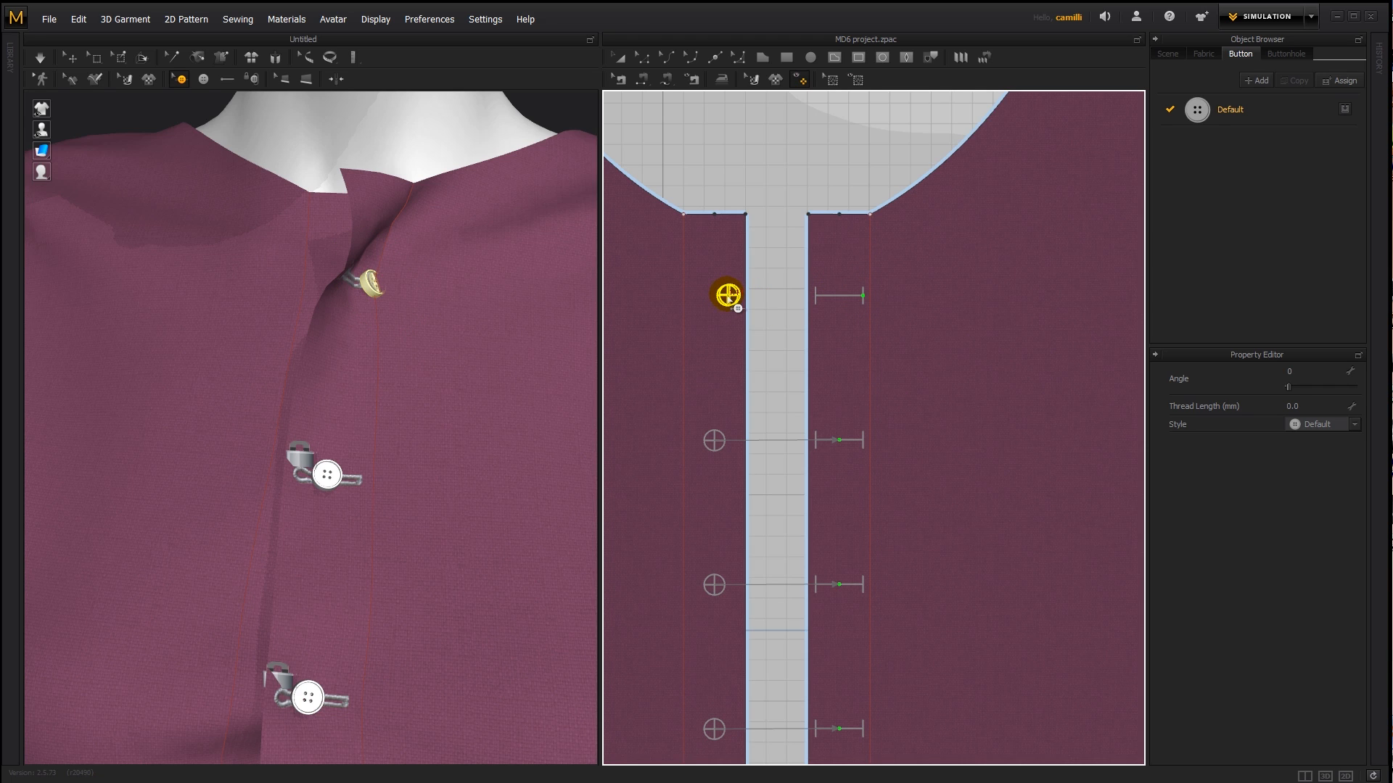
click(684, 299)
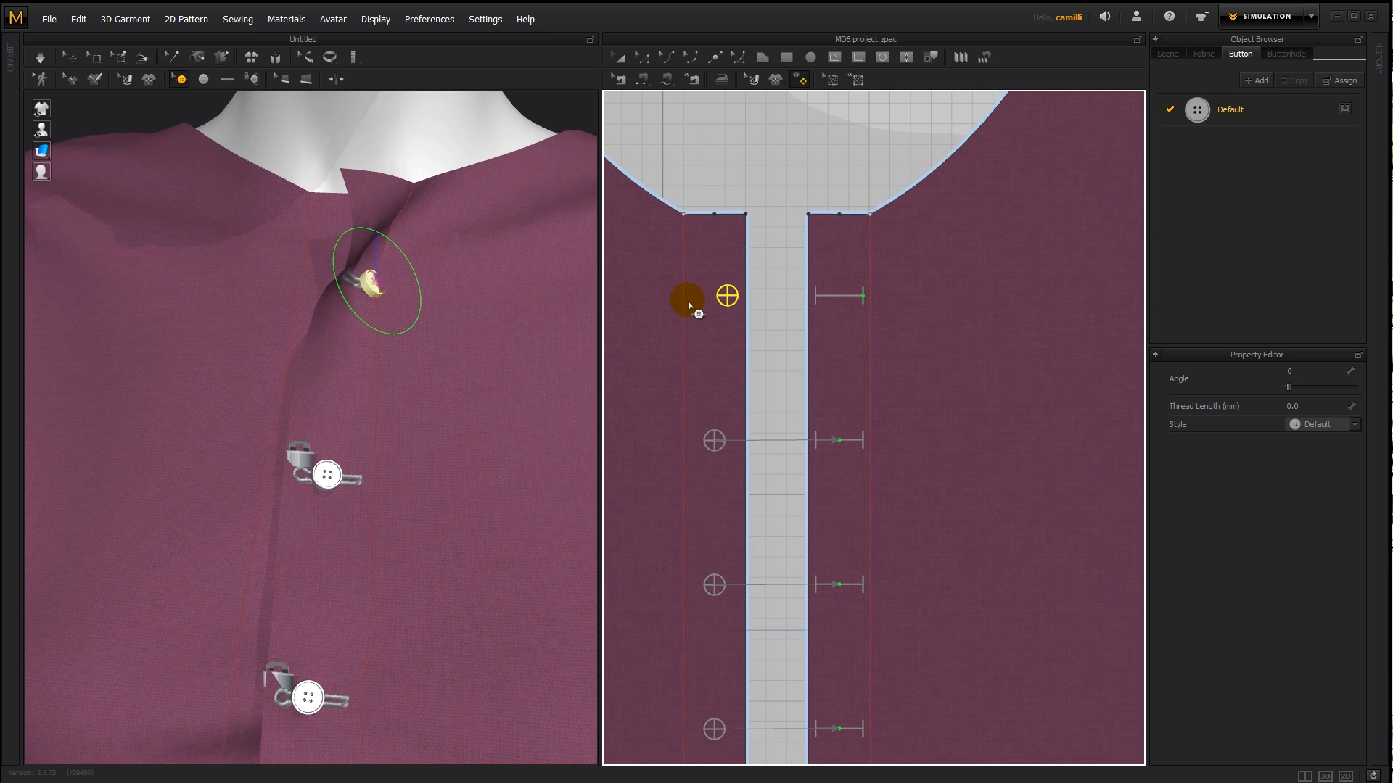
- Overlay the buttonhole front panel on the button panel to compare positions, and place it back beside the button panel
key(a)
click(948, 271)
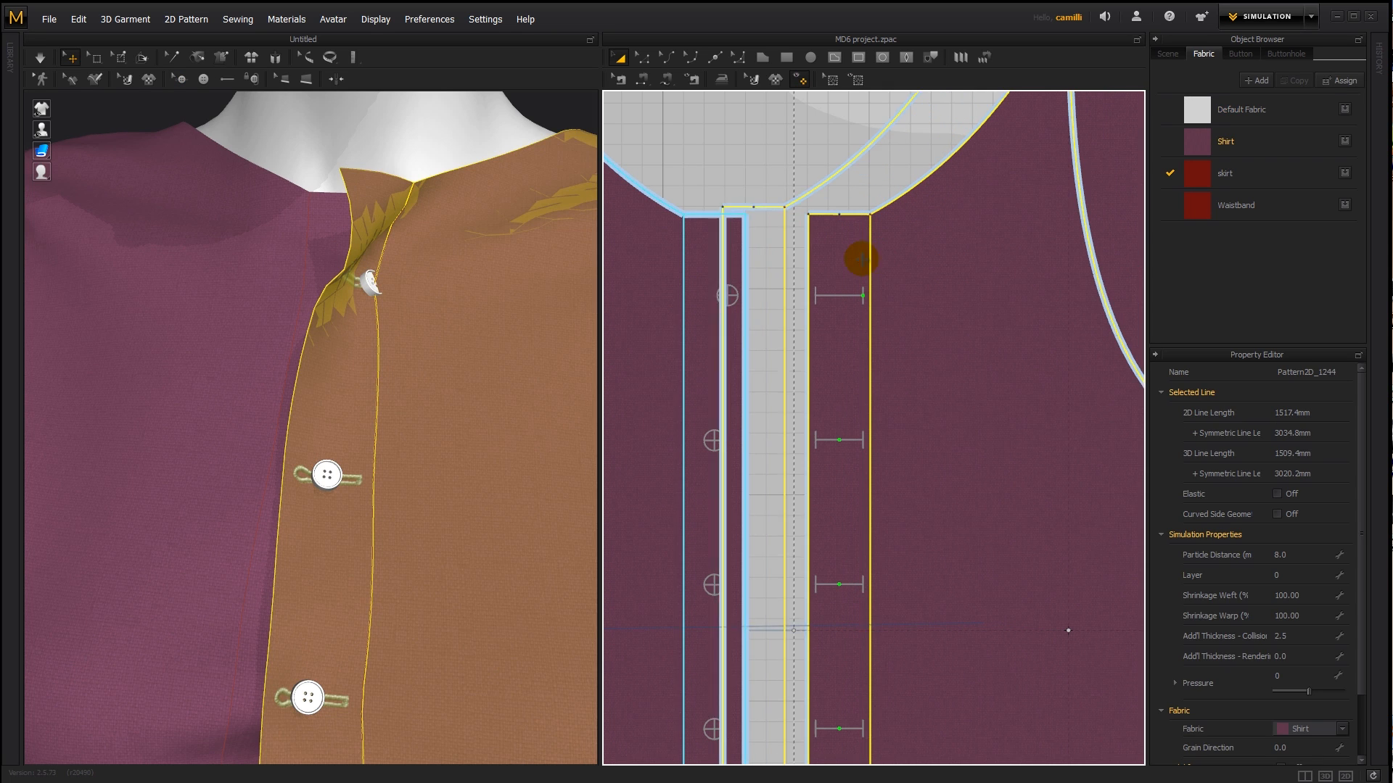
drag(837, 266, 772, 295)
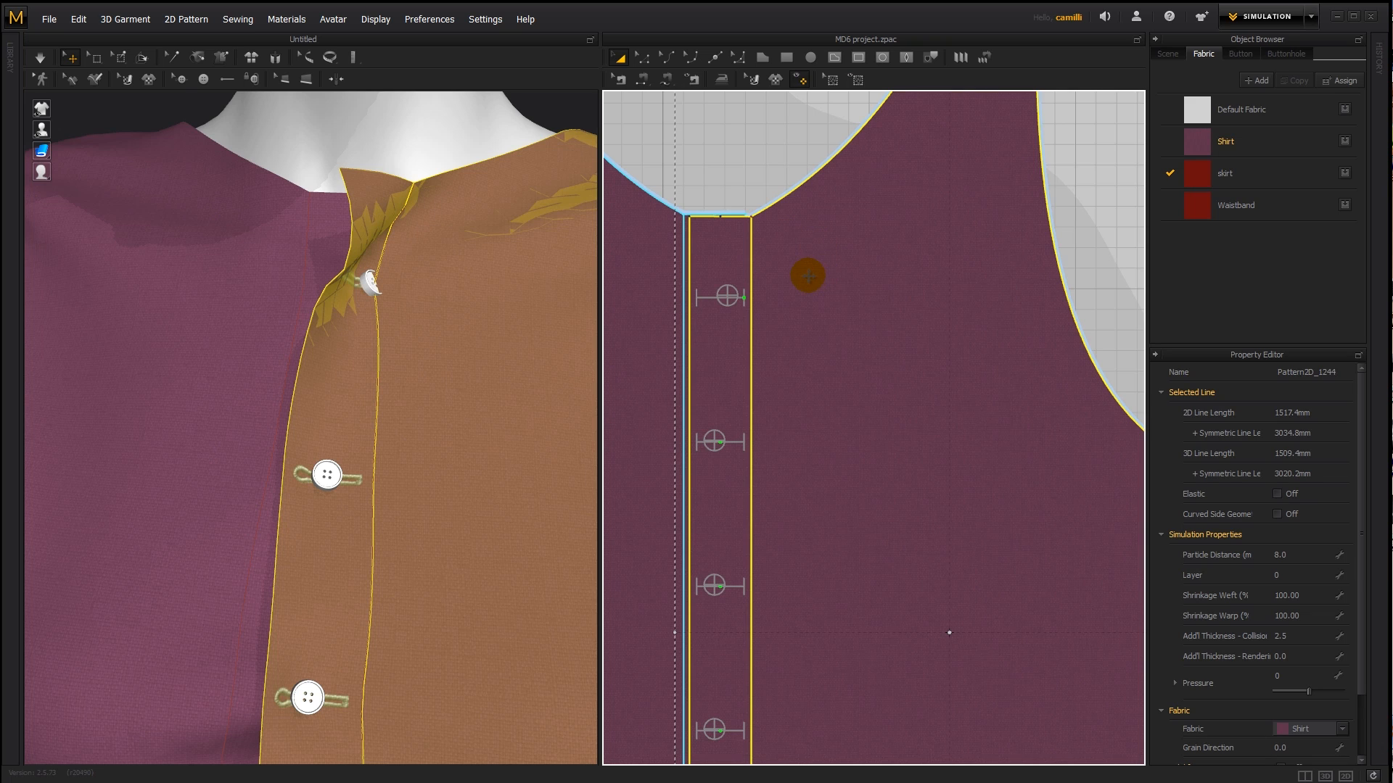
drag(808, 275, 870, 278)
- Move the top button near the placket's inner line and overlap the buttonhole panel on the button panel
click(182, 78)
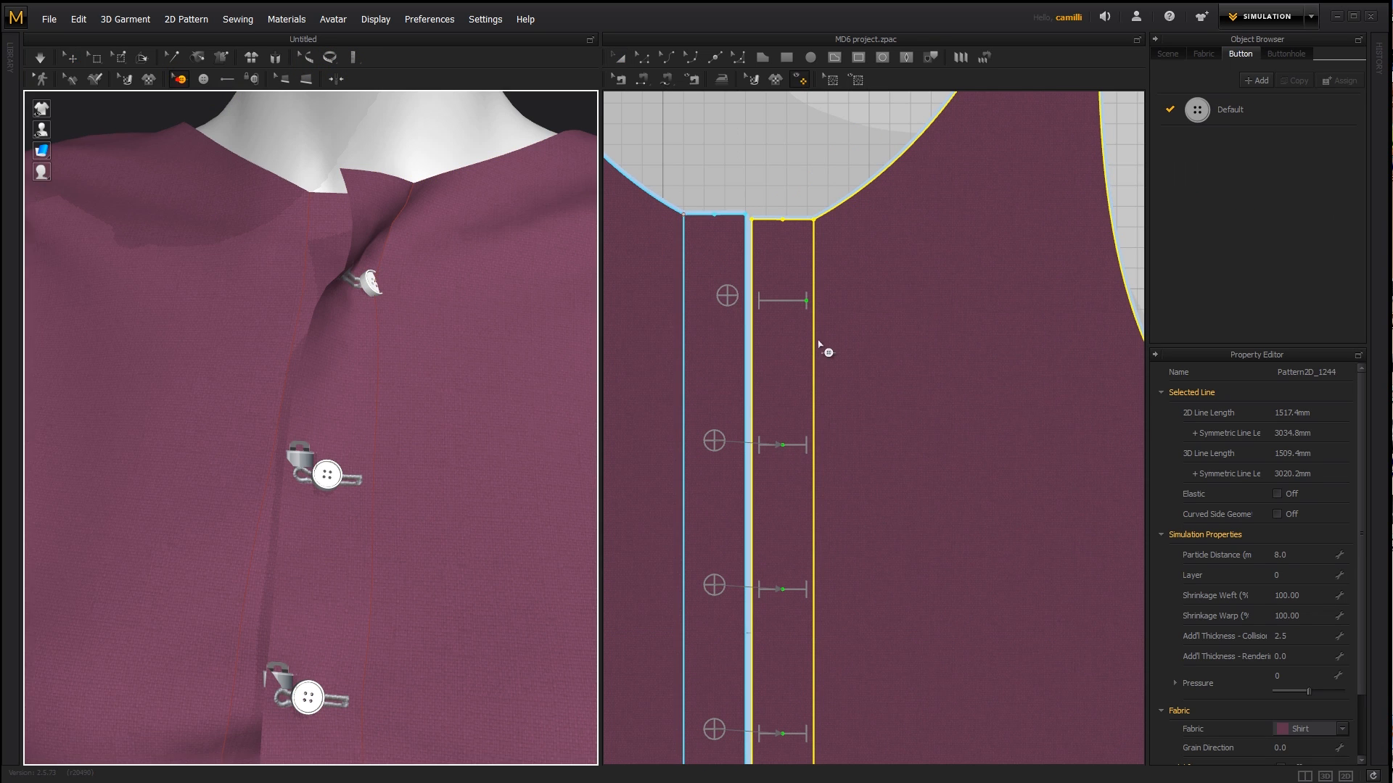
click(728, 296)
drag(698, 294, 696, 295)
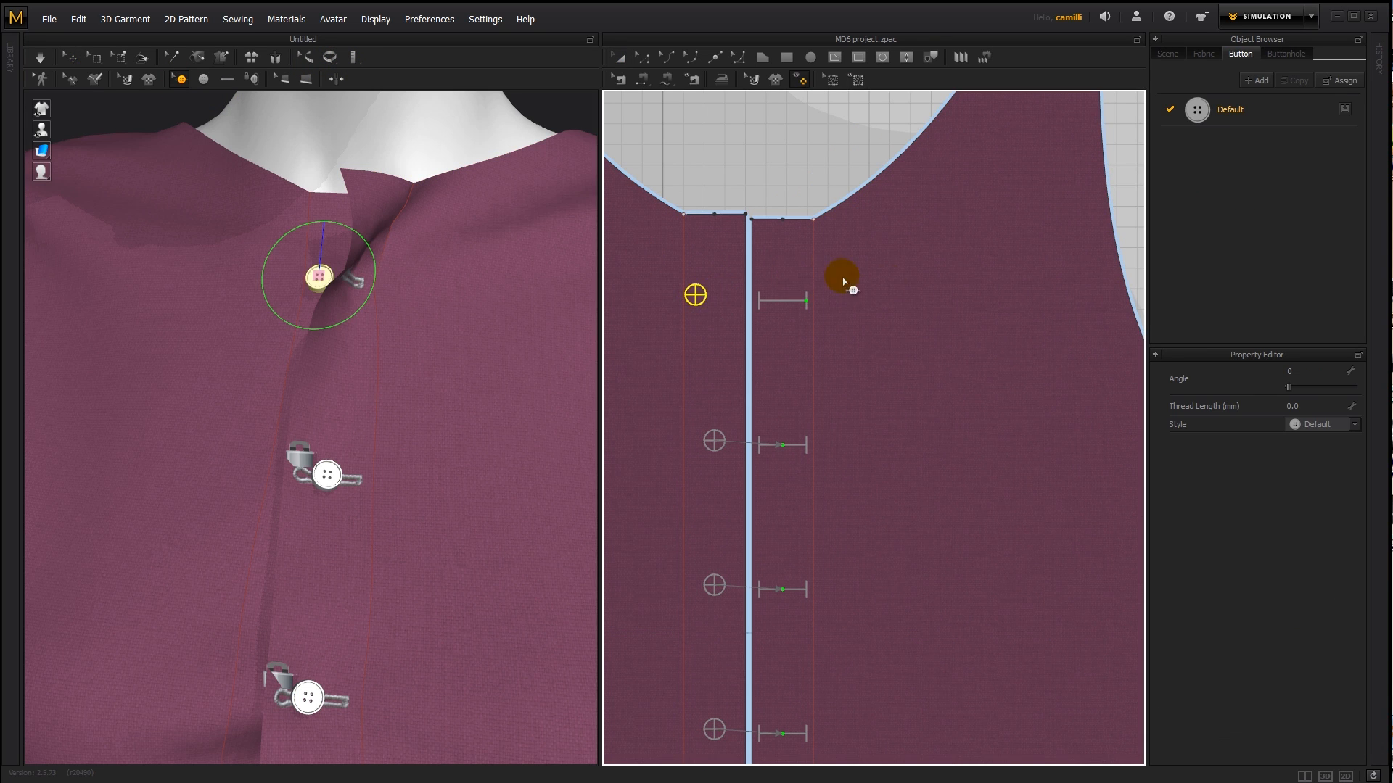
key(a)
drag(882, 260, 713, 326)
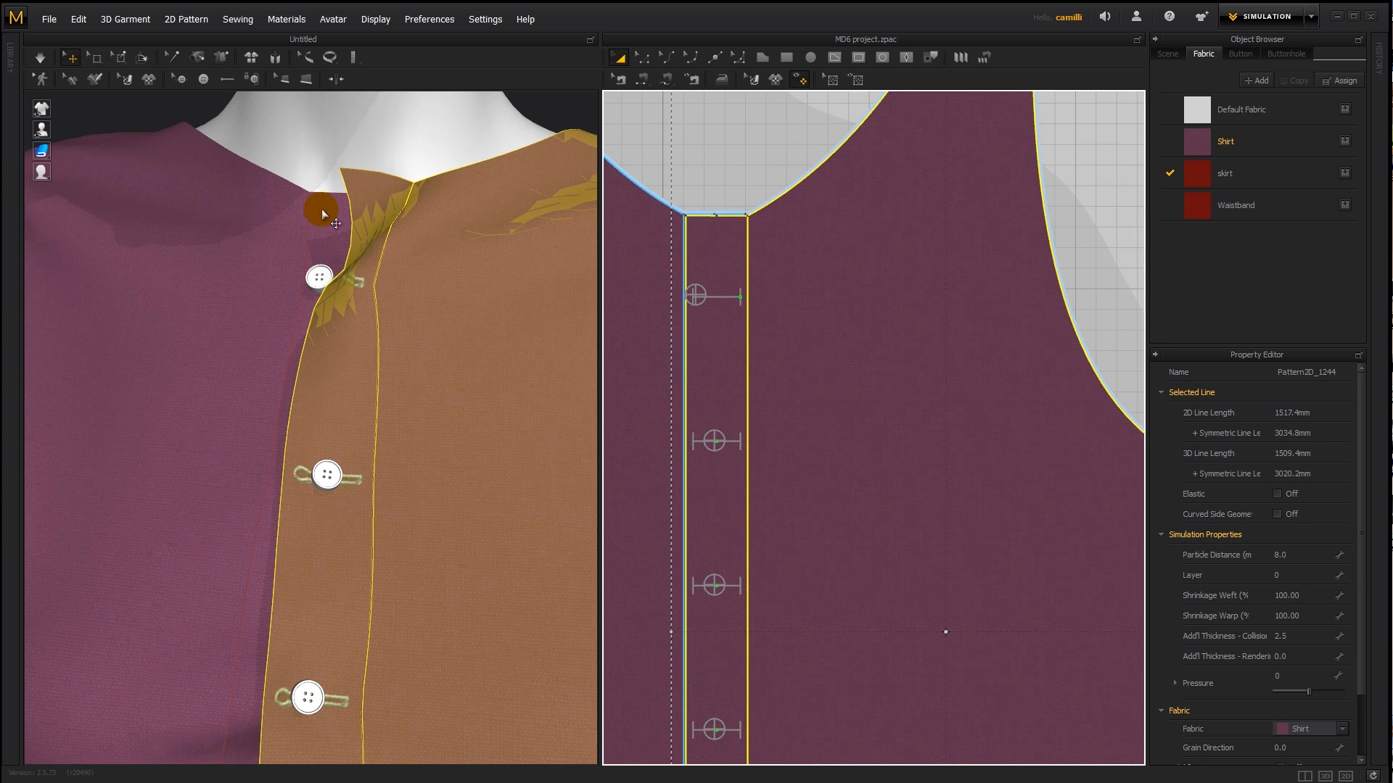
click(390, 131)
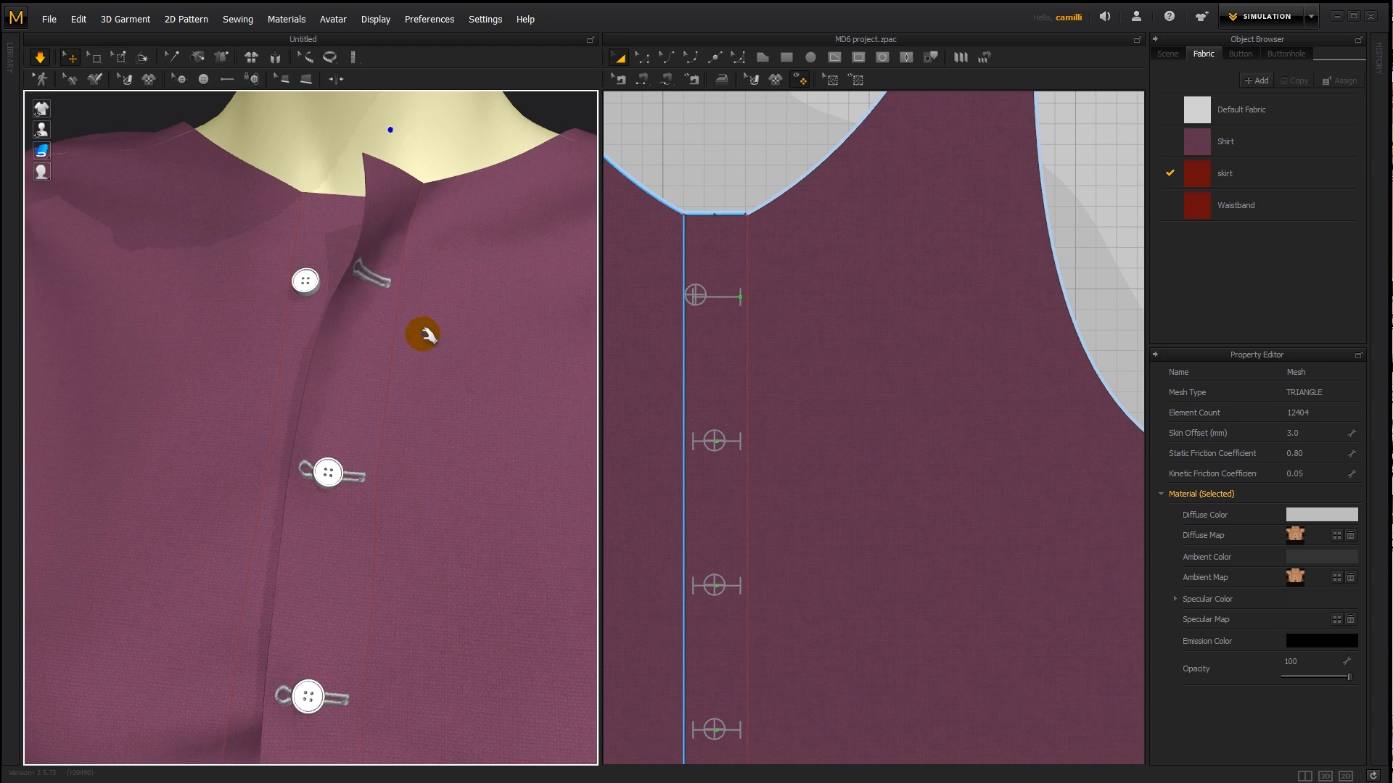
- Fasten the top button to its buttonhole and simulate the shirt while pulling the fabric near the button
click(250, 79)
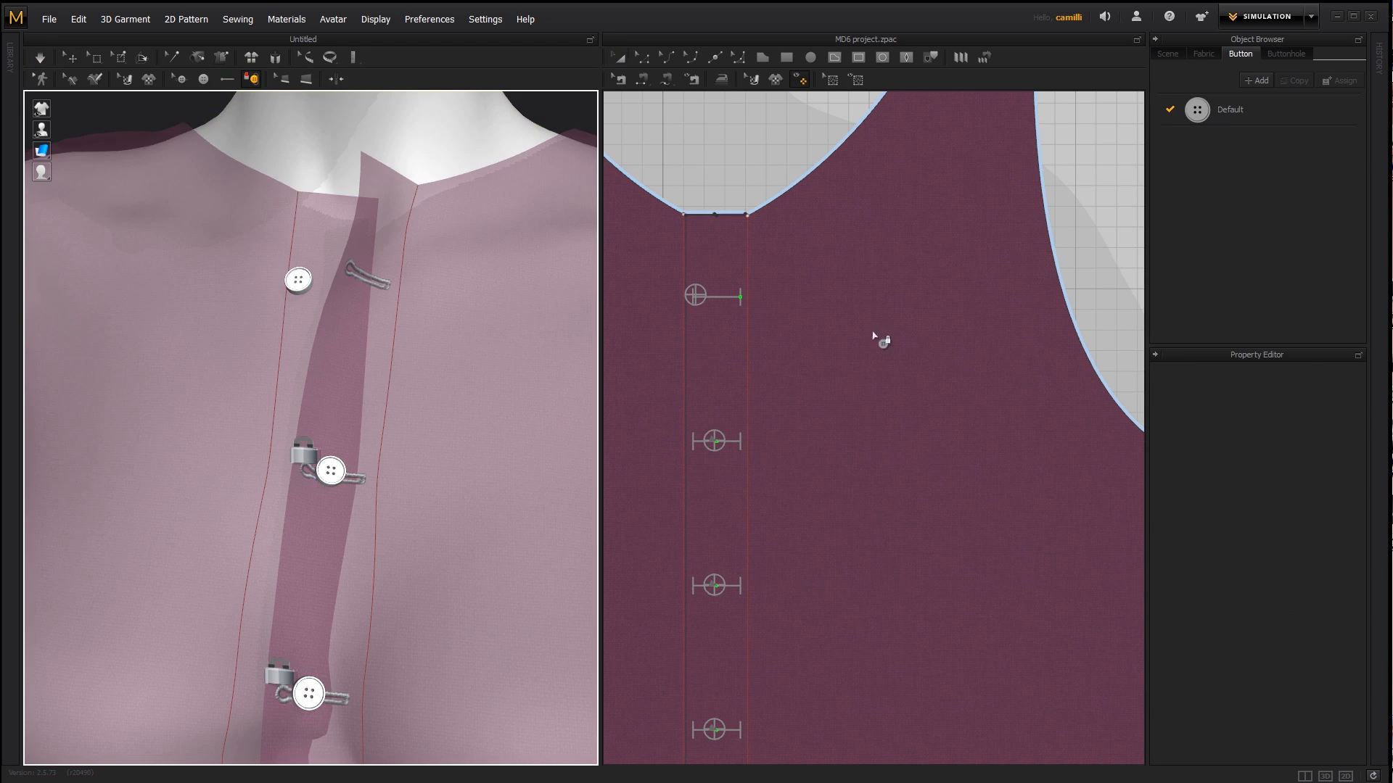
click(696, 296)
click(739, 297)
key(space)
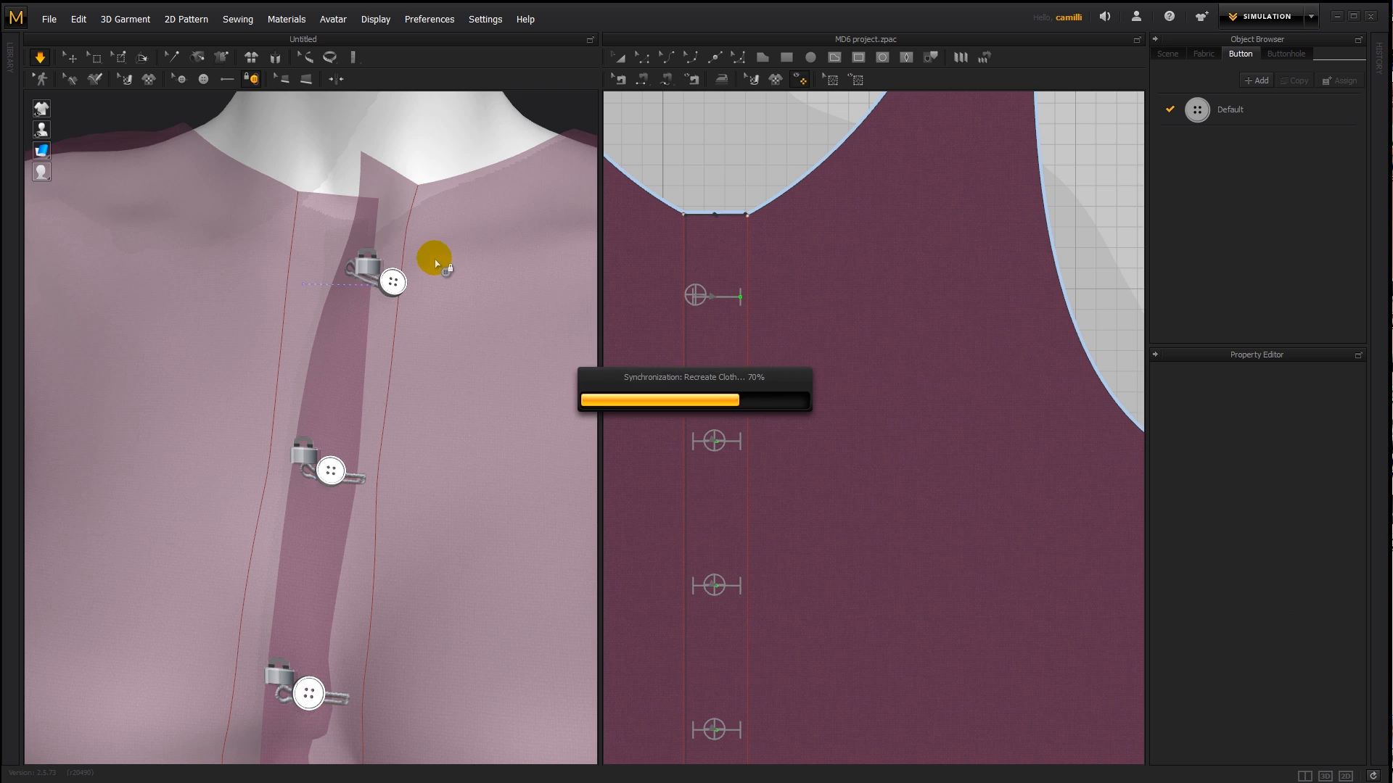
key(q)
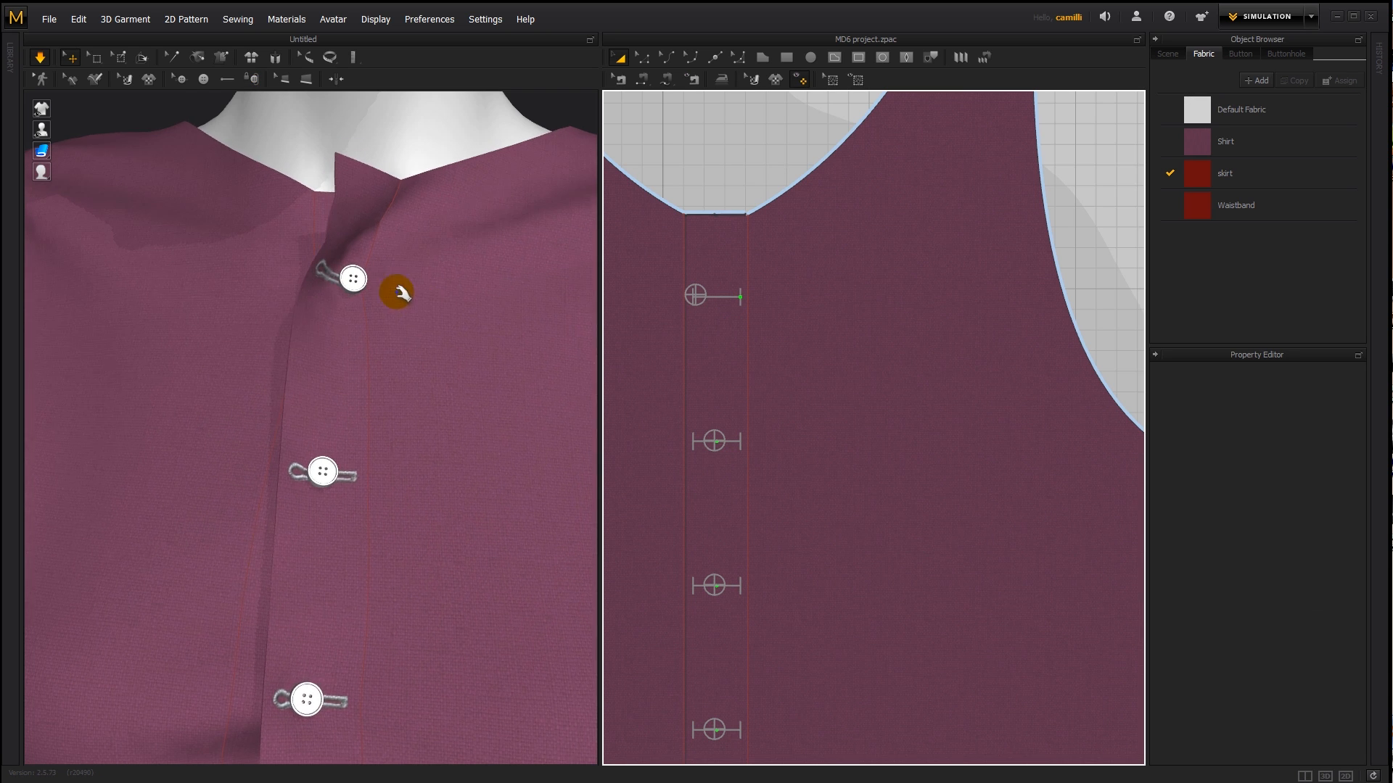
right_drag(370, 314, 404, 313)
- Move the buttonhole front panel off the button panel and unfasten the top button
drag(808, 264, 889, 249)
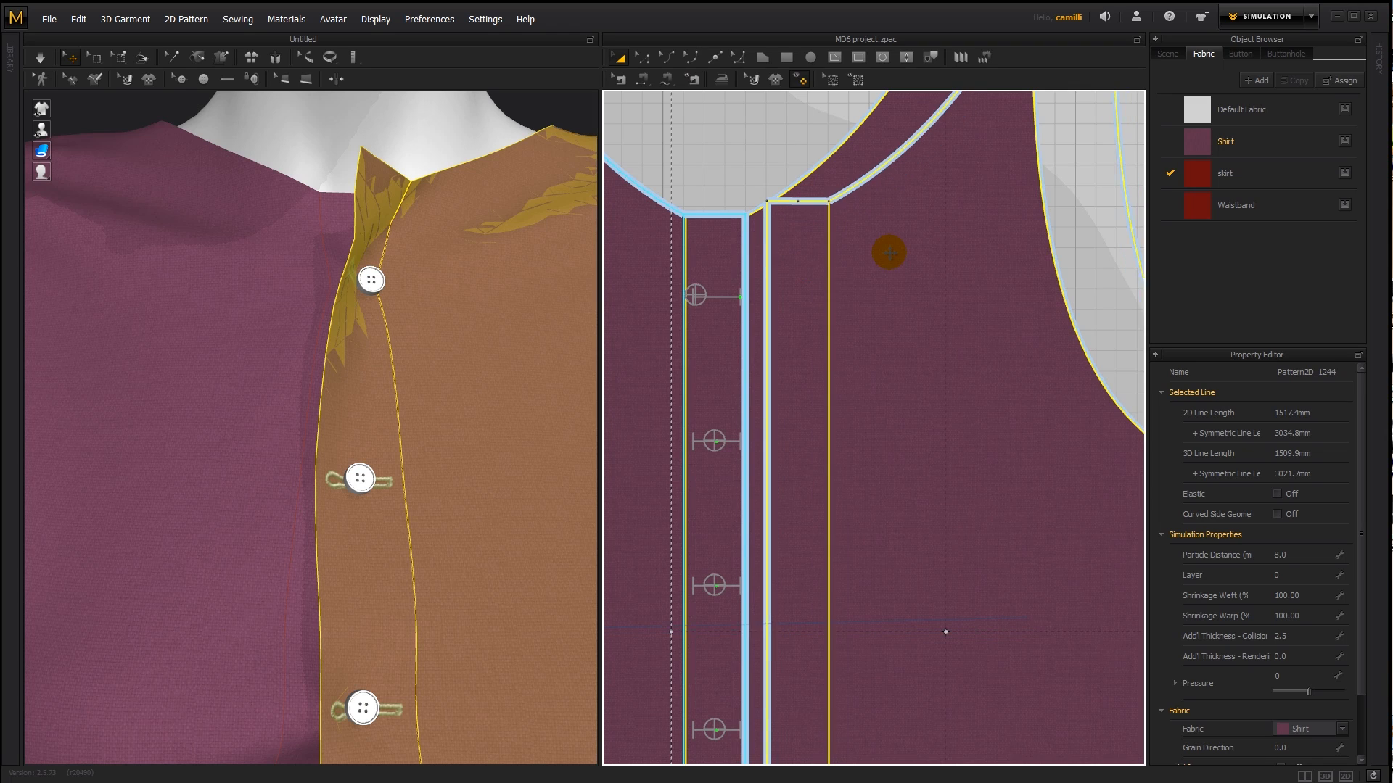
click(733, 156)
click(251, 79)
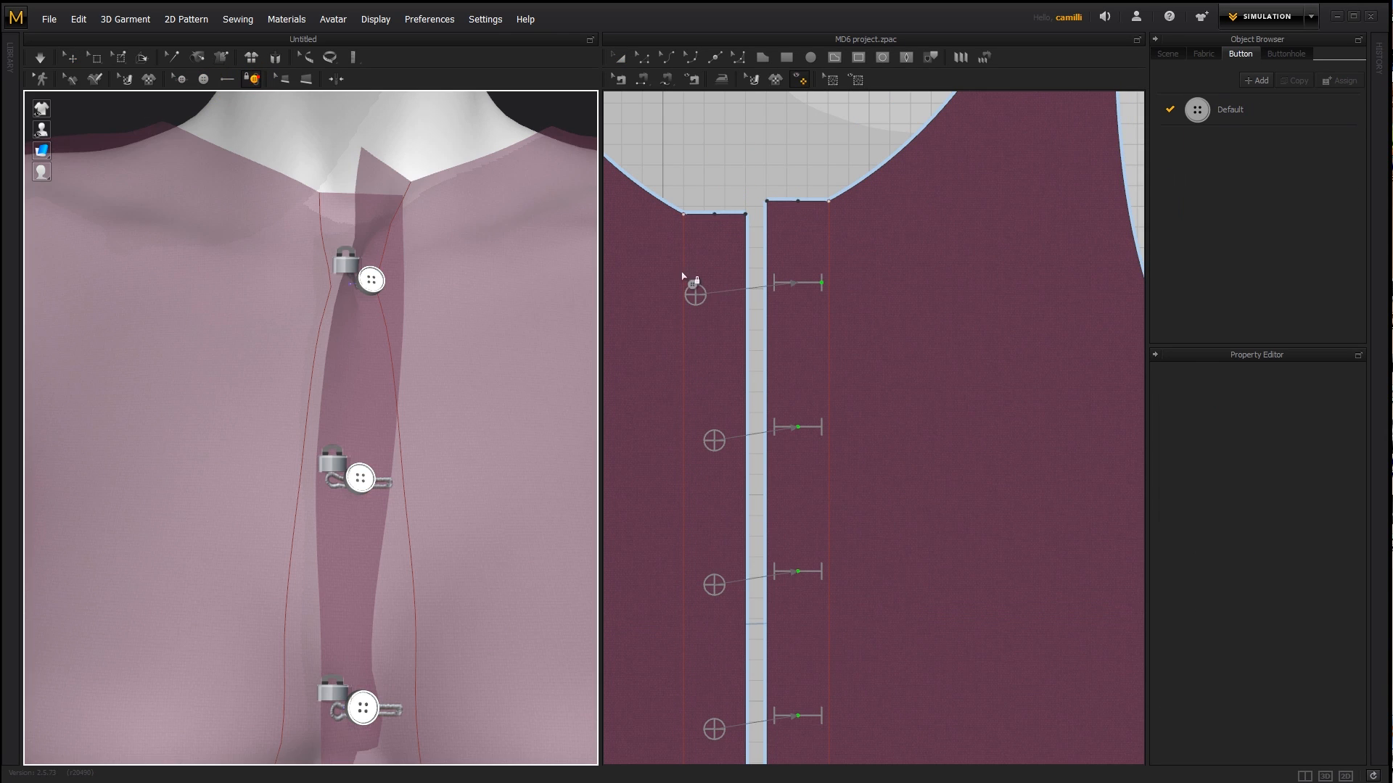
click(719, 293)
key(Delete)
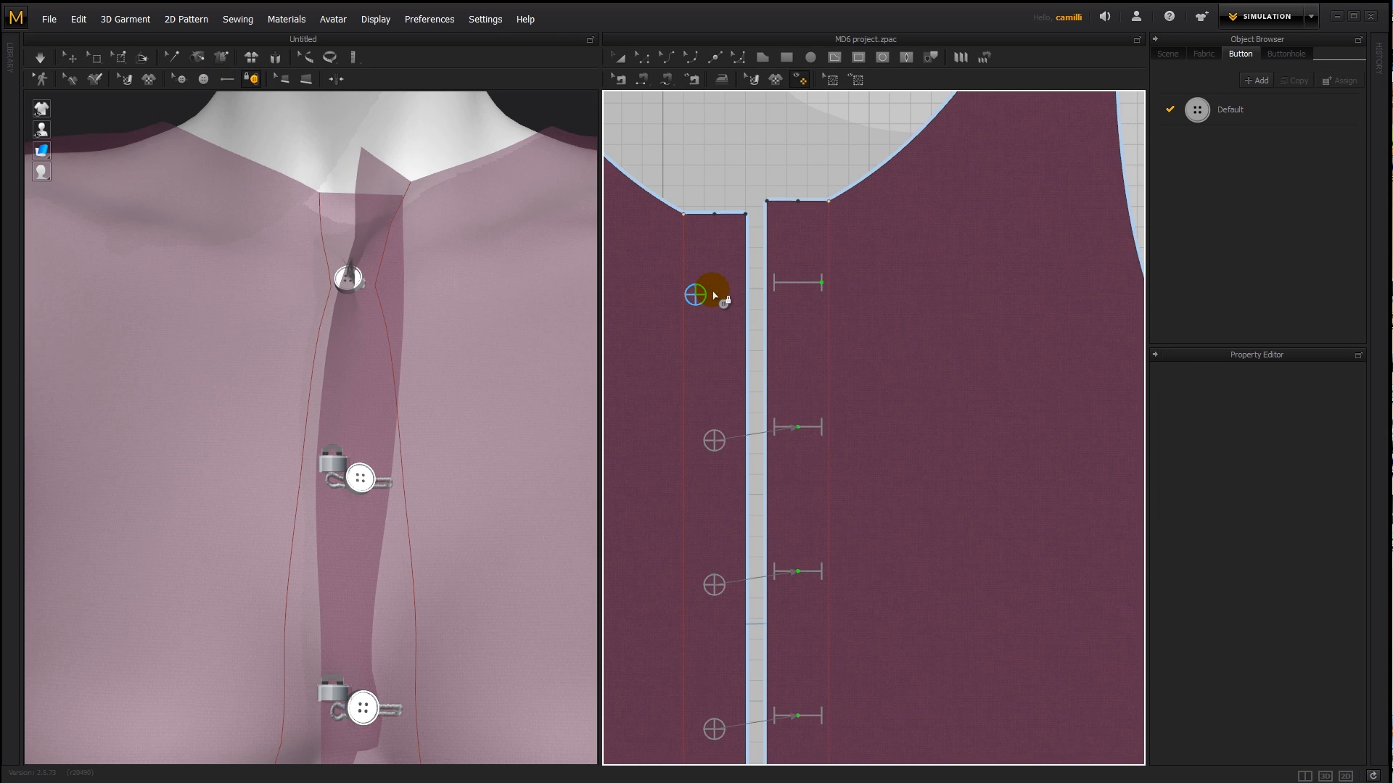
- Level the buttonhole panel with the button panel and move the top button close to the front opening edge
key(a)
drag(891, 236, 885, 246)
click(181, 78)
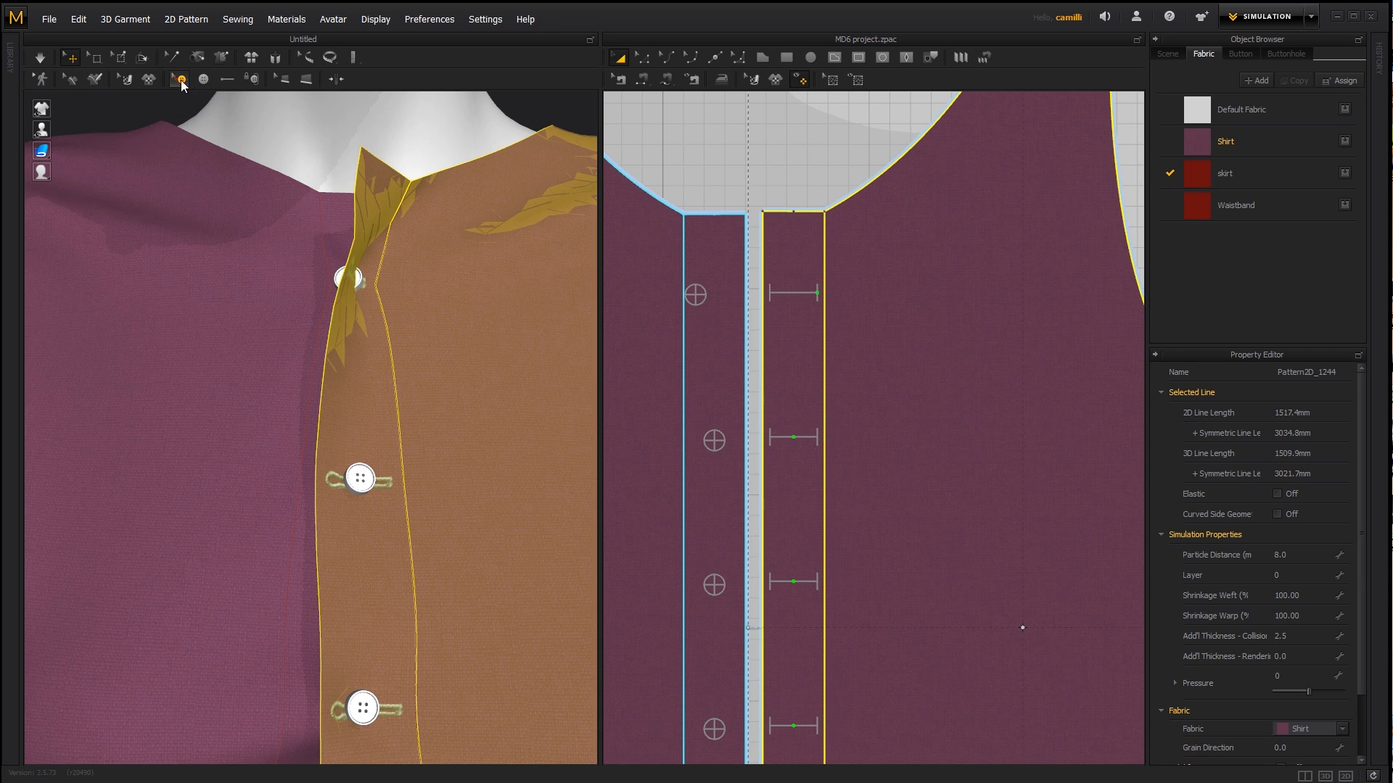
drag(695, 296, 732, 297)
scroll(768, 199, up, 2)
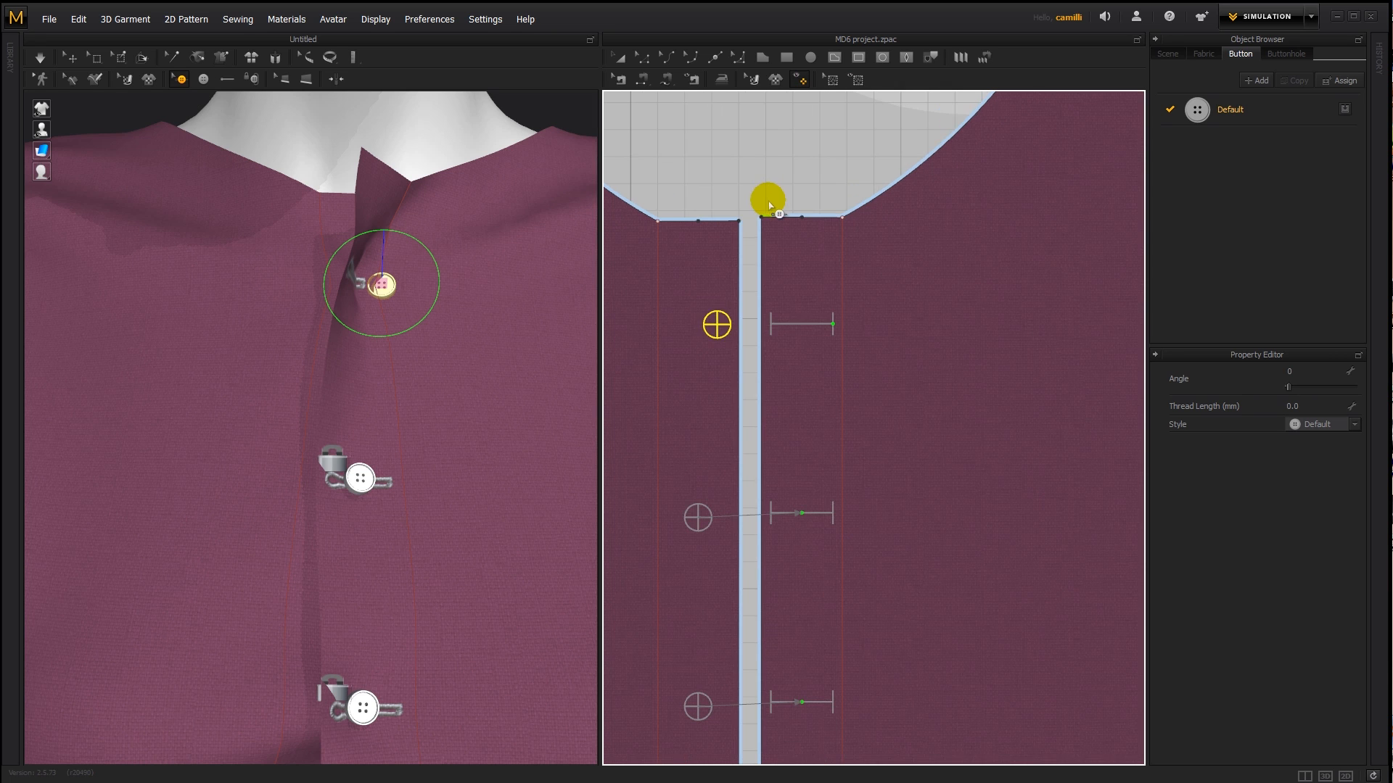
- Fine-tune the buttonhole panel's alignment beside the button panel and the top button's position near the opening edge
key(a)
click(796, 250)
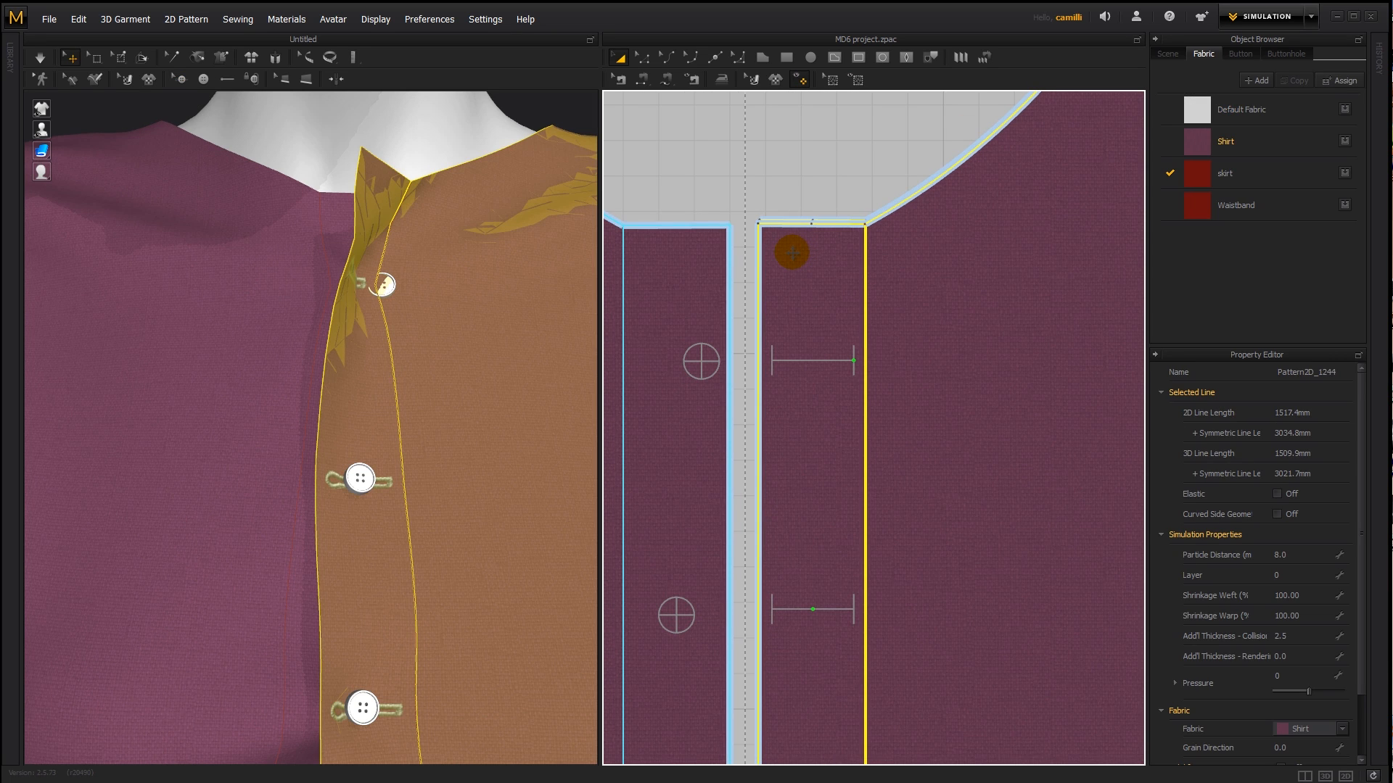
click(761, 181)
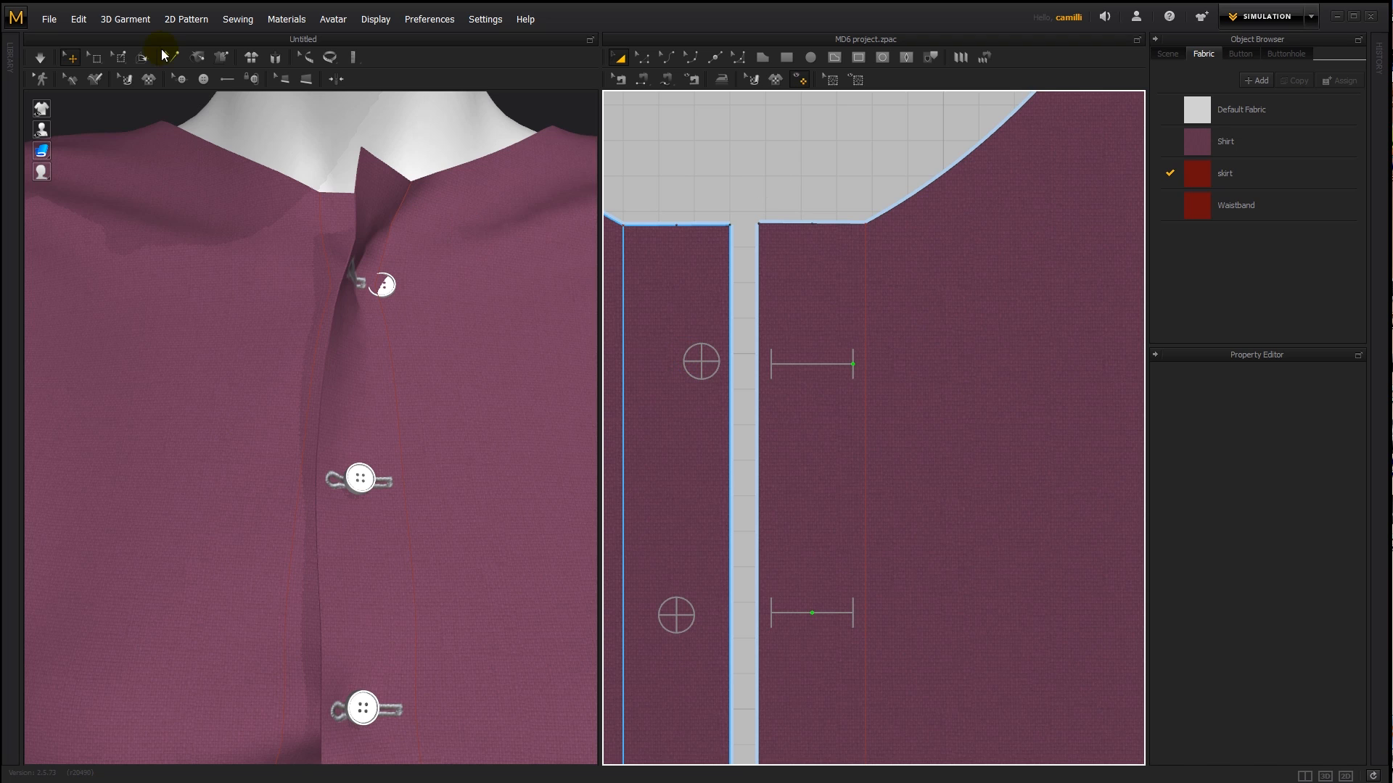
click(181, 78)
click(697, 359)
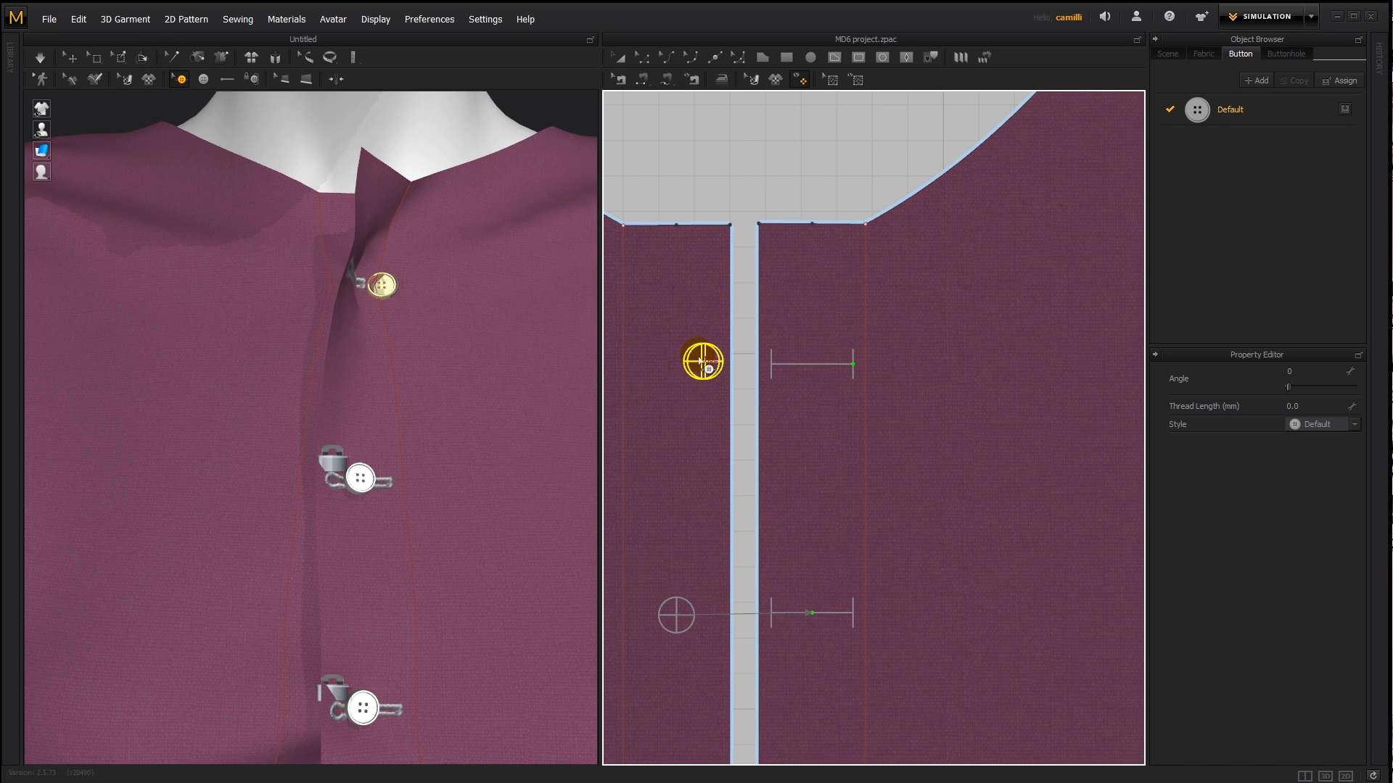
drag(700, 360, 697, 360)
- Simulate the shirt with the moved top button and fasten that button to its buttonhole
key(space)
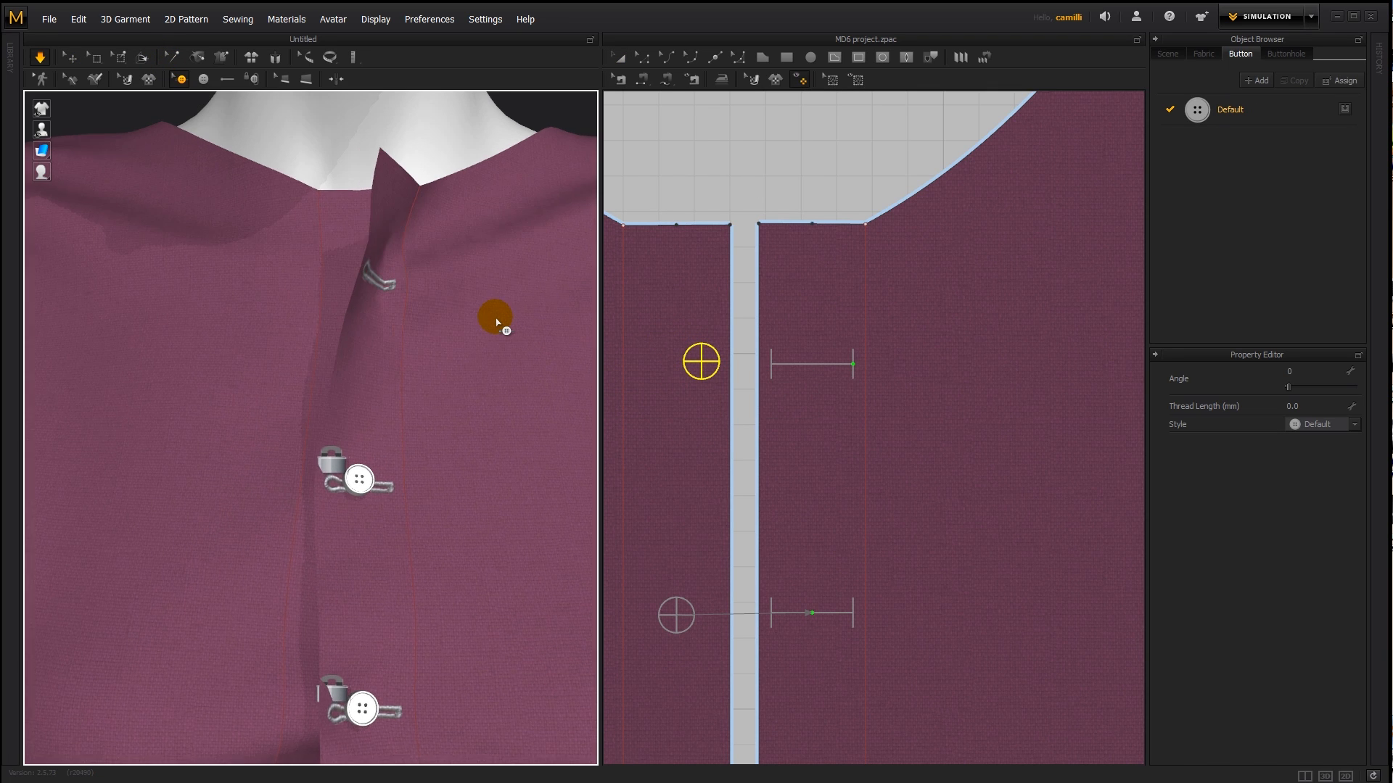
click(276, 58)
click(266, 80)
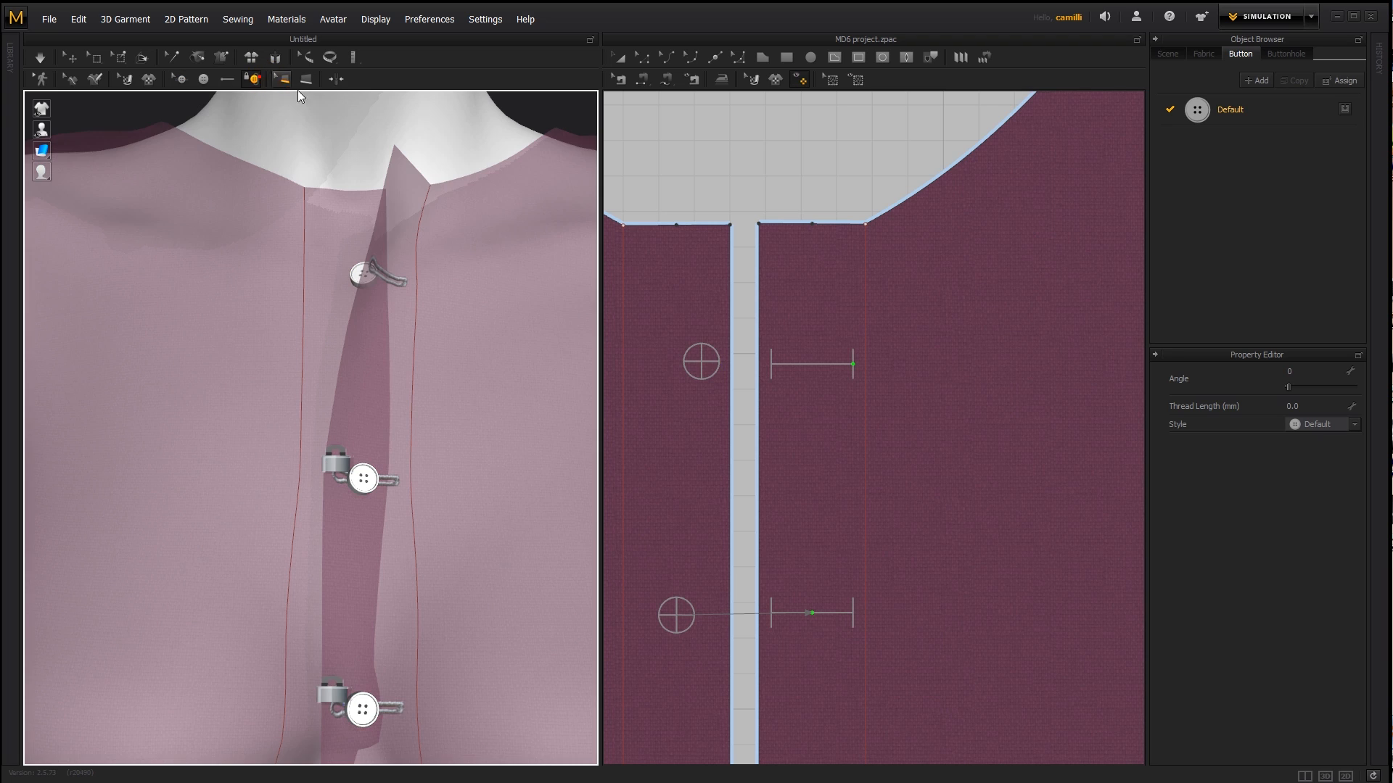
click(712, 363)
click(818, 370)
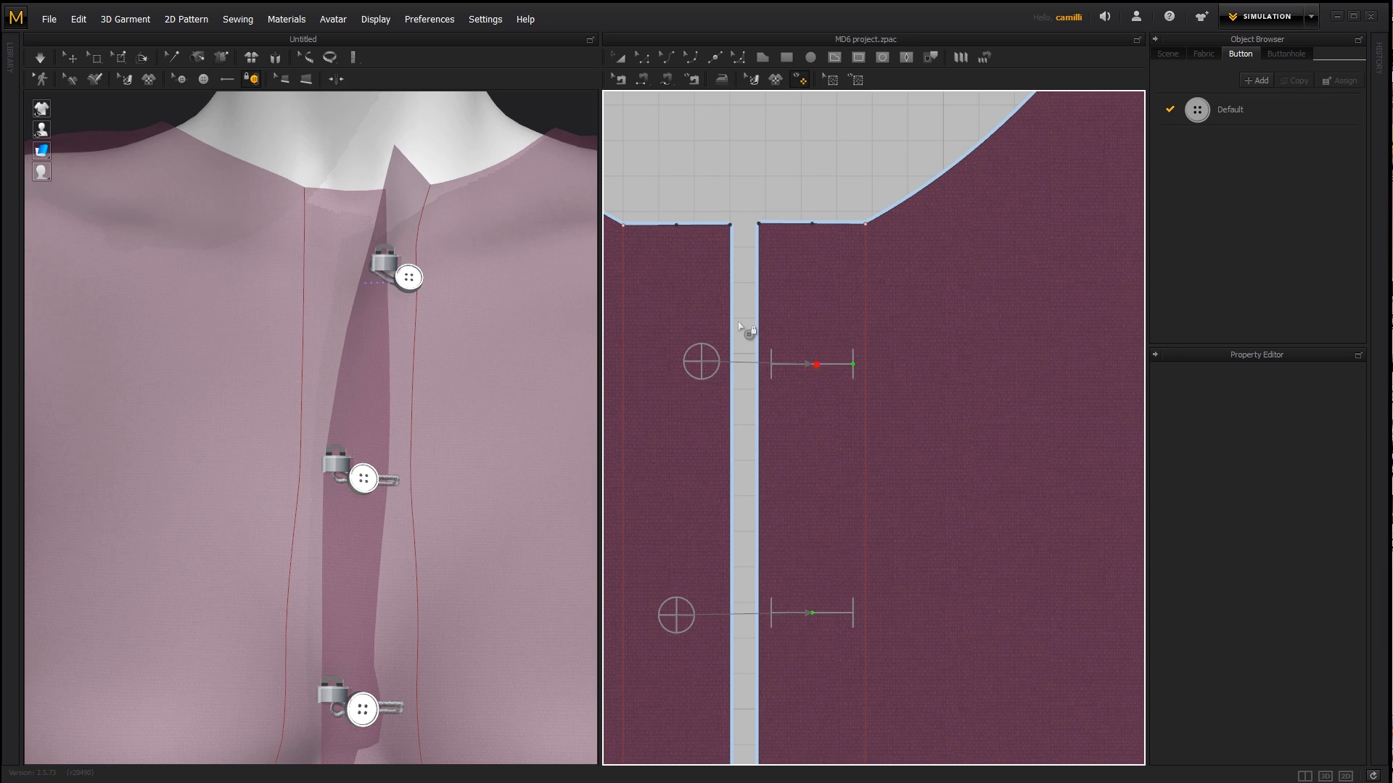
- Simulate the fastened shirt, pull the front edge flat at the neckline and check the closure from several angles
key(space)
drag(421, 191, 305, 183)
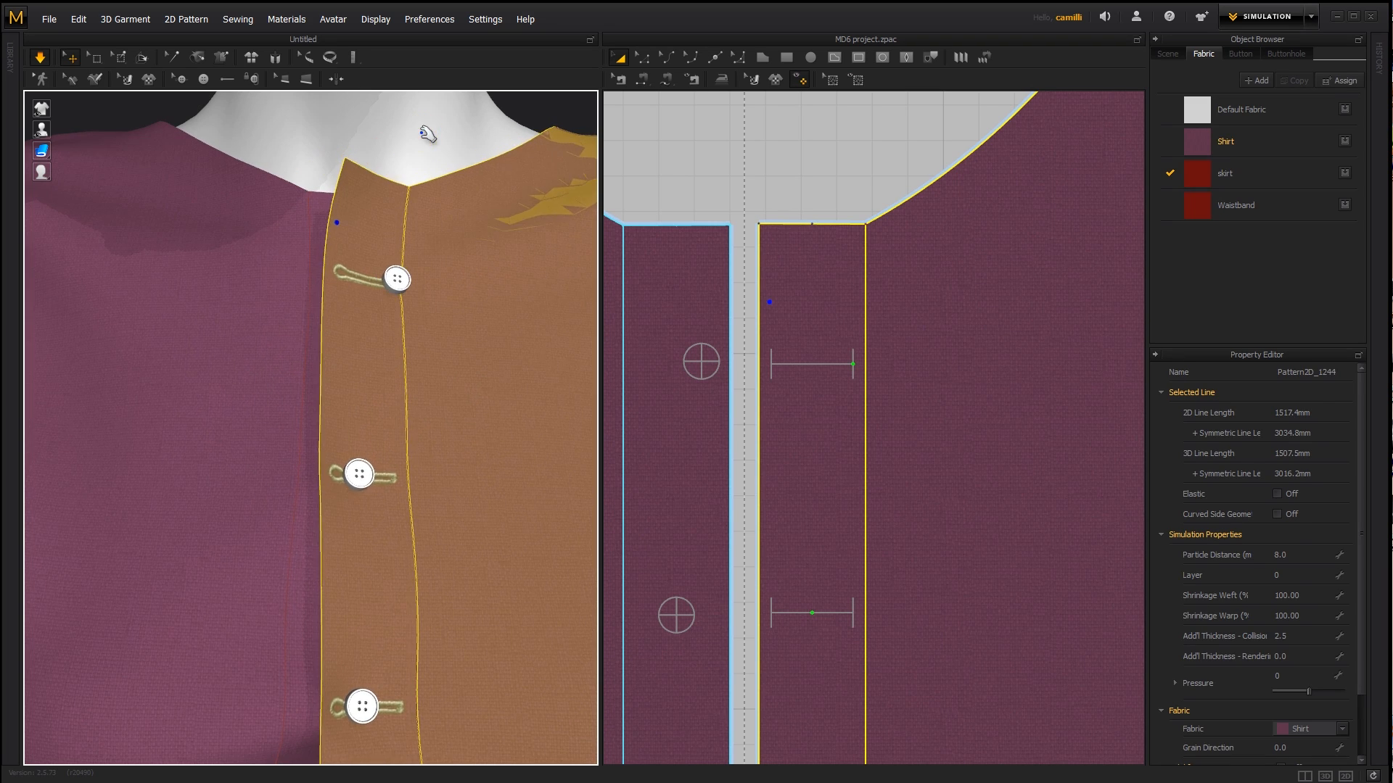
click(423, 130)
scroll(440, 251, down, 5)
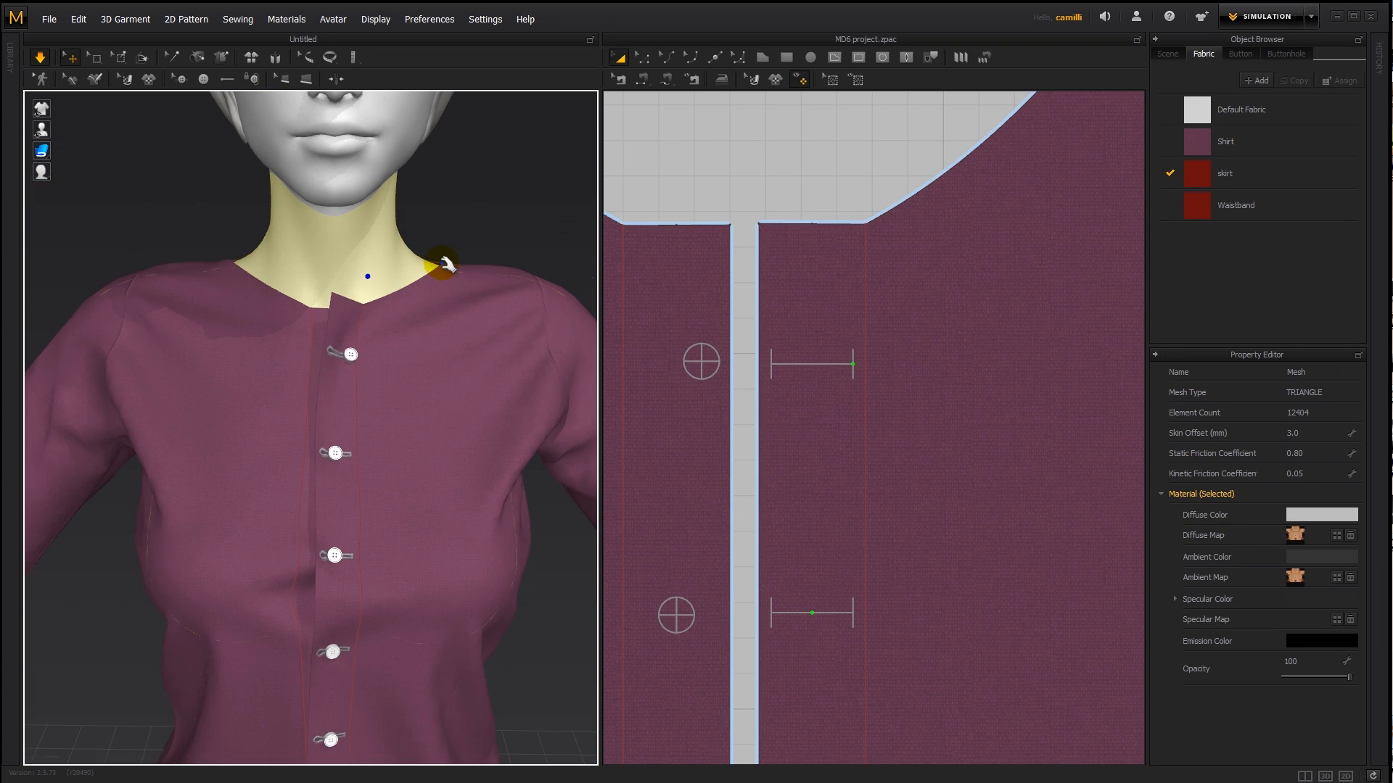
right_drag(387, 335, 373, 363)
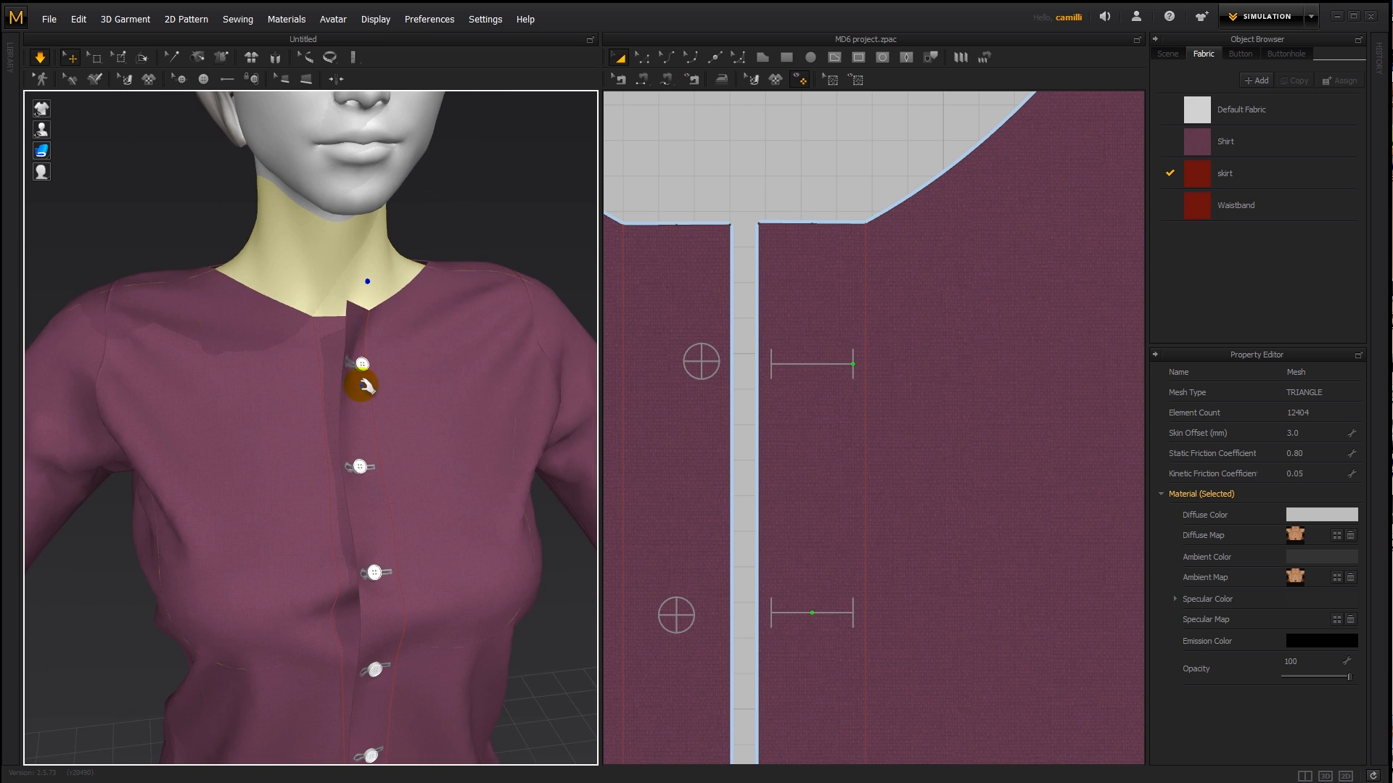
right_drag(403, 426, 340, 391)
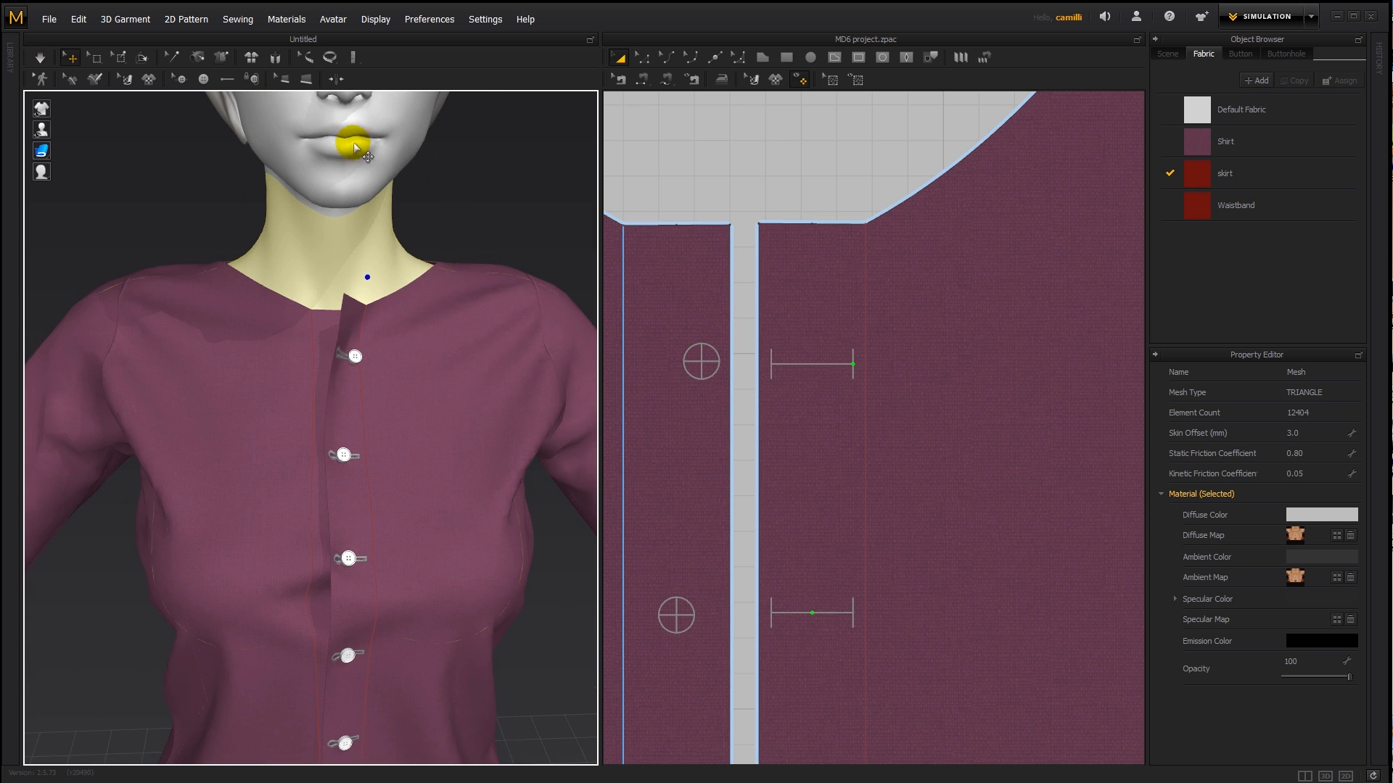
- Select the top buttonhole and set its bind position to 50
click(228, 80)
click(178, 80)
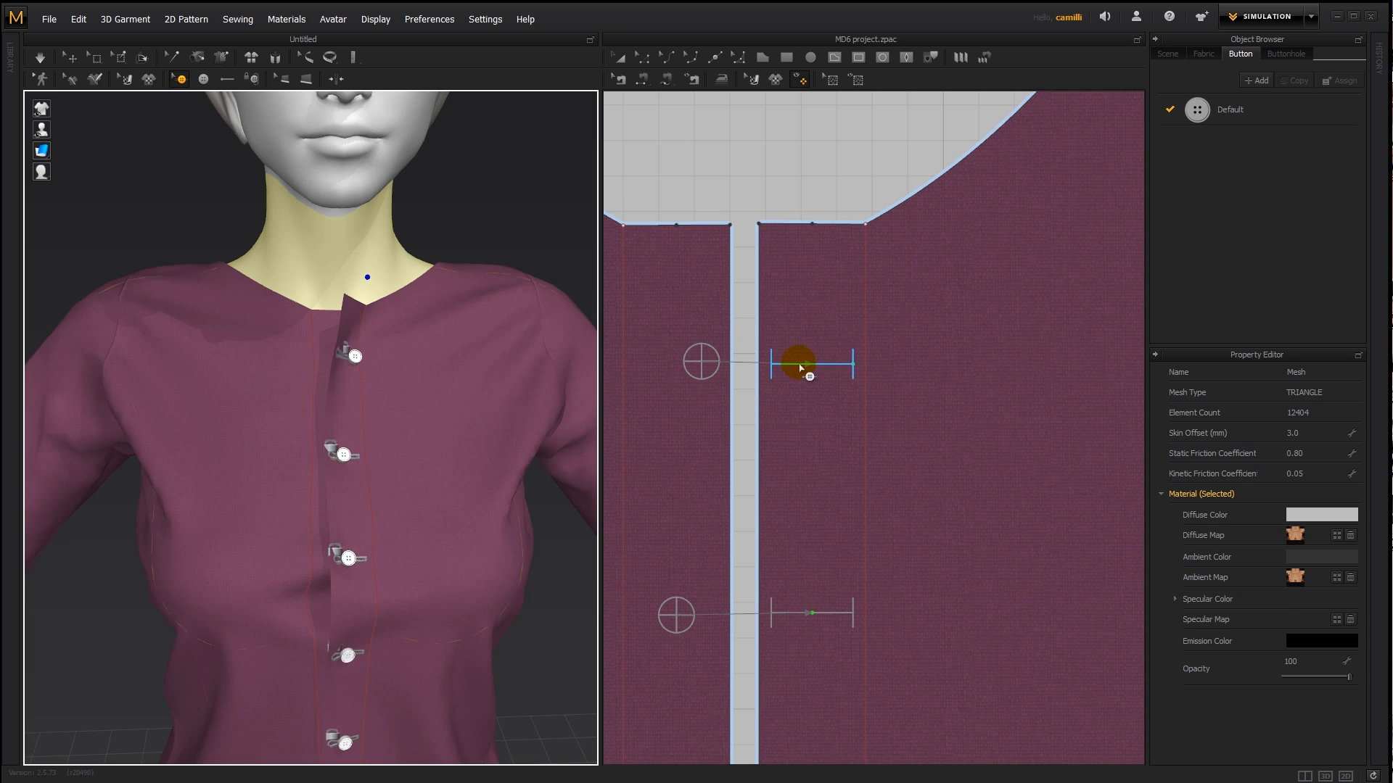
click(801, 367)
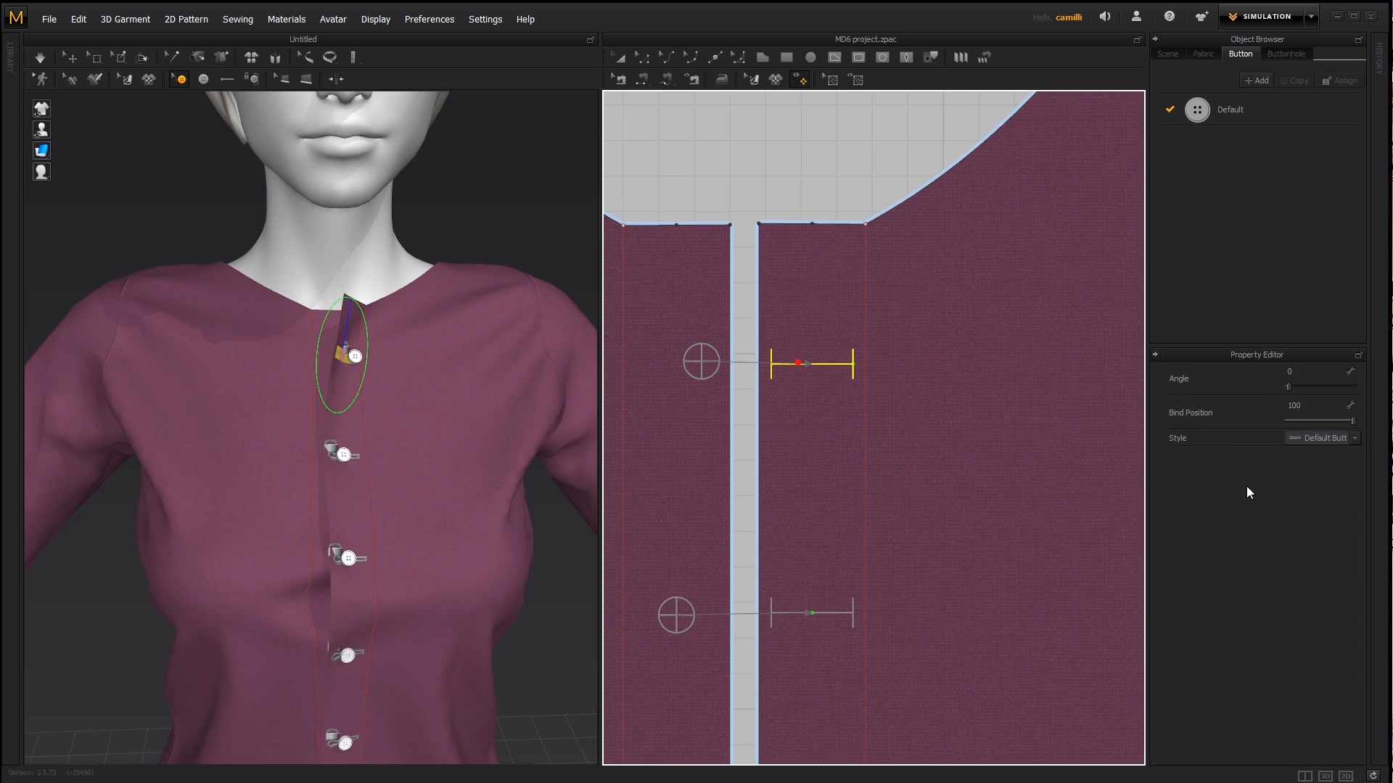
click(1354, 426)
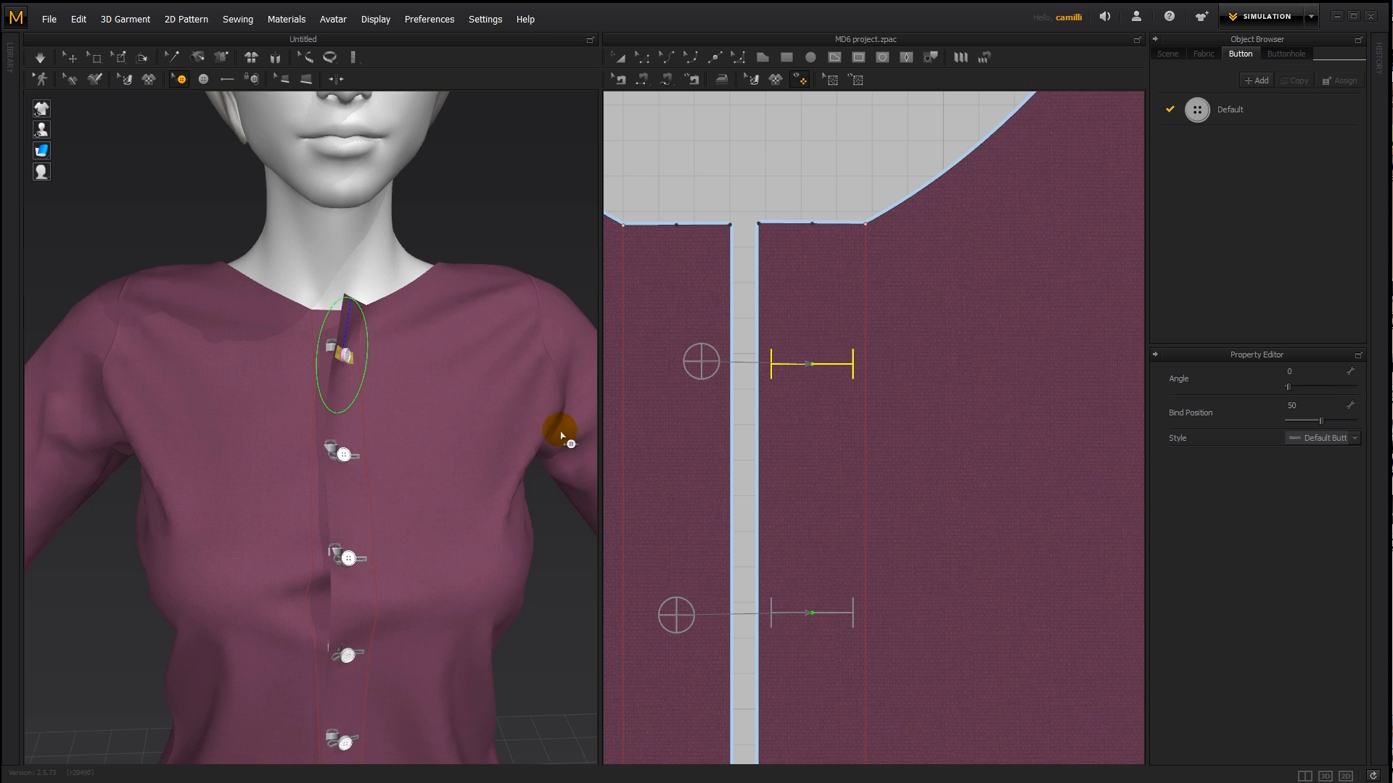
- Delete the top button from the button panel, leaving its buttonhole in place
right_drag(561, 435, 488, 424)
scroll(741, 438, down, 4)
middle_drag(742, 438, 768, 433)
key(a)
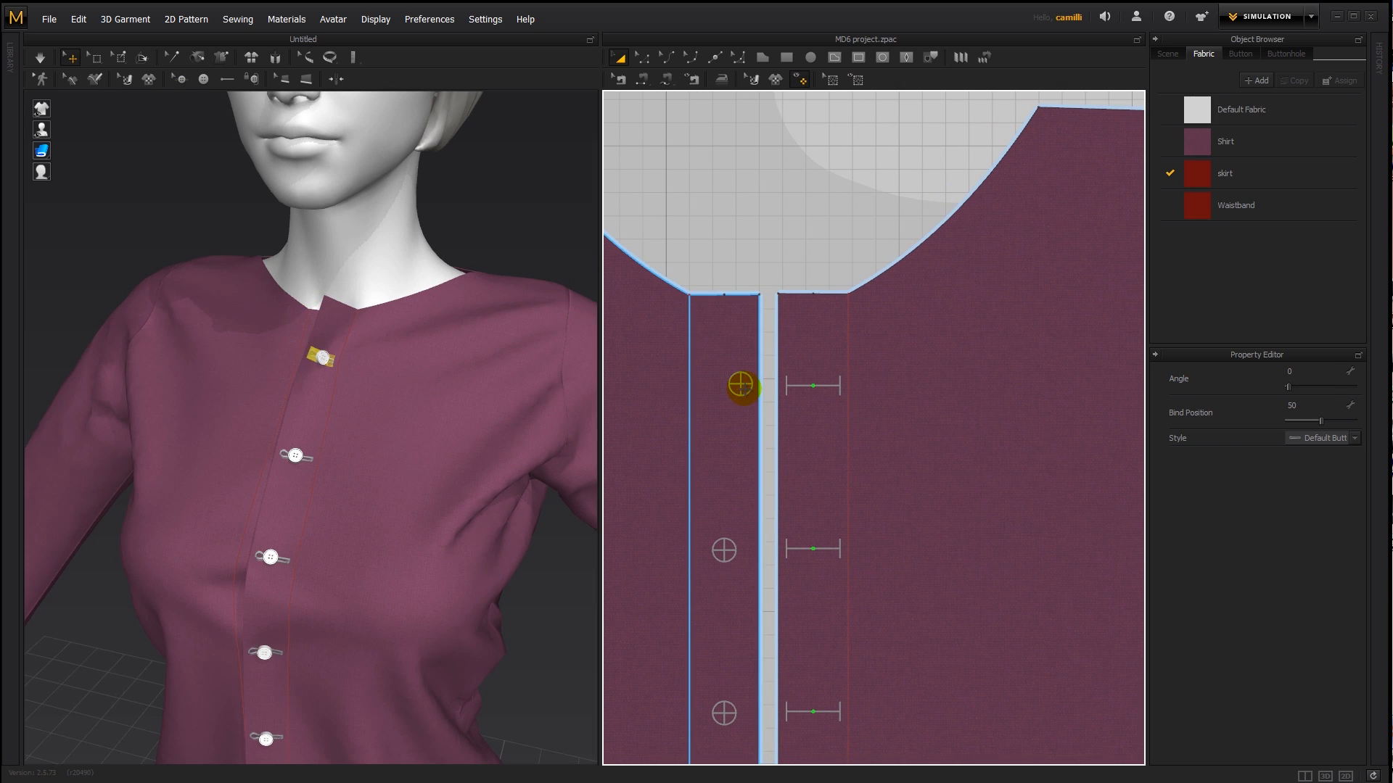
click(744, 390)
key(z)
click(742, 368)
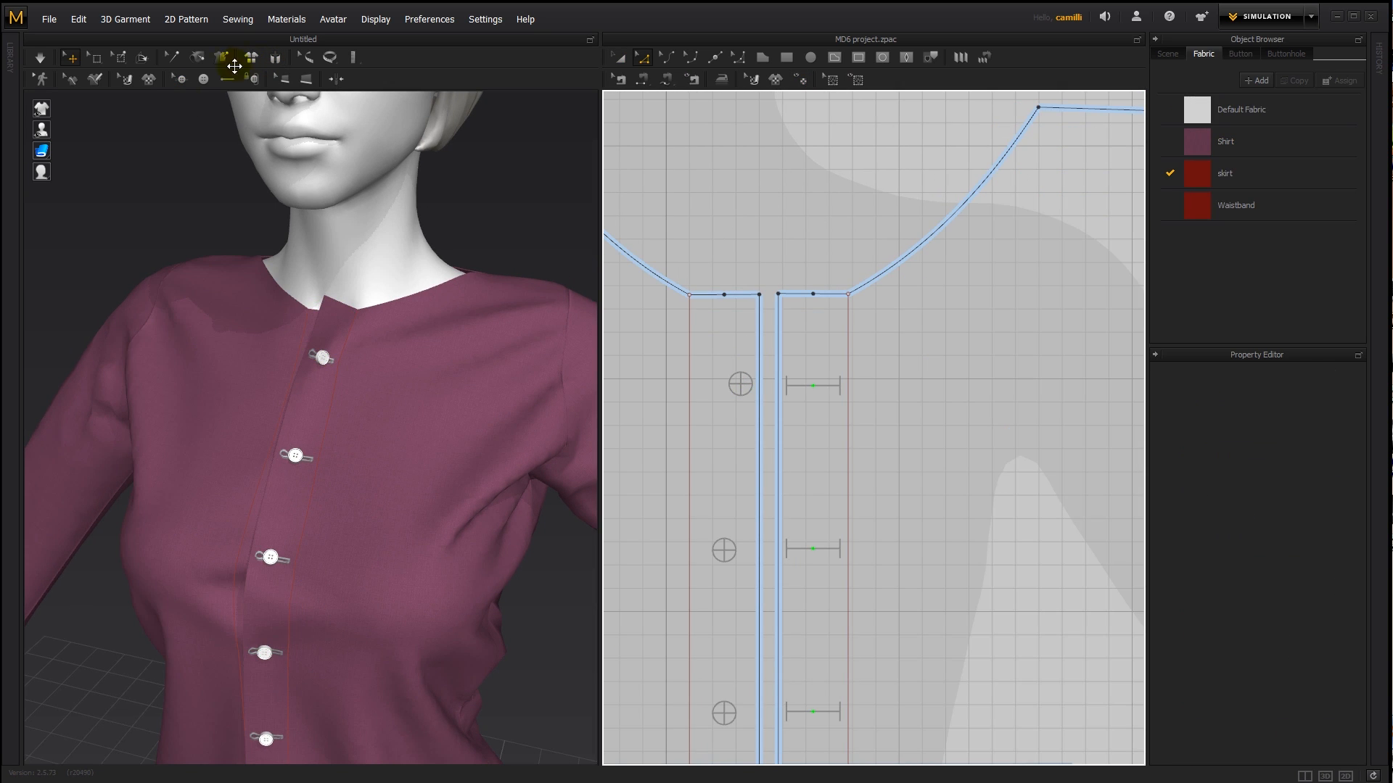
click(181, 78)
click(741, 385)
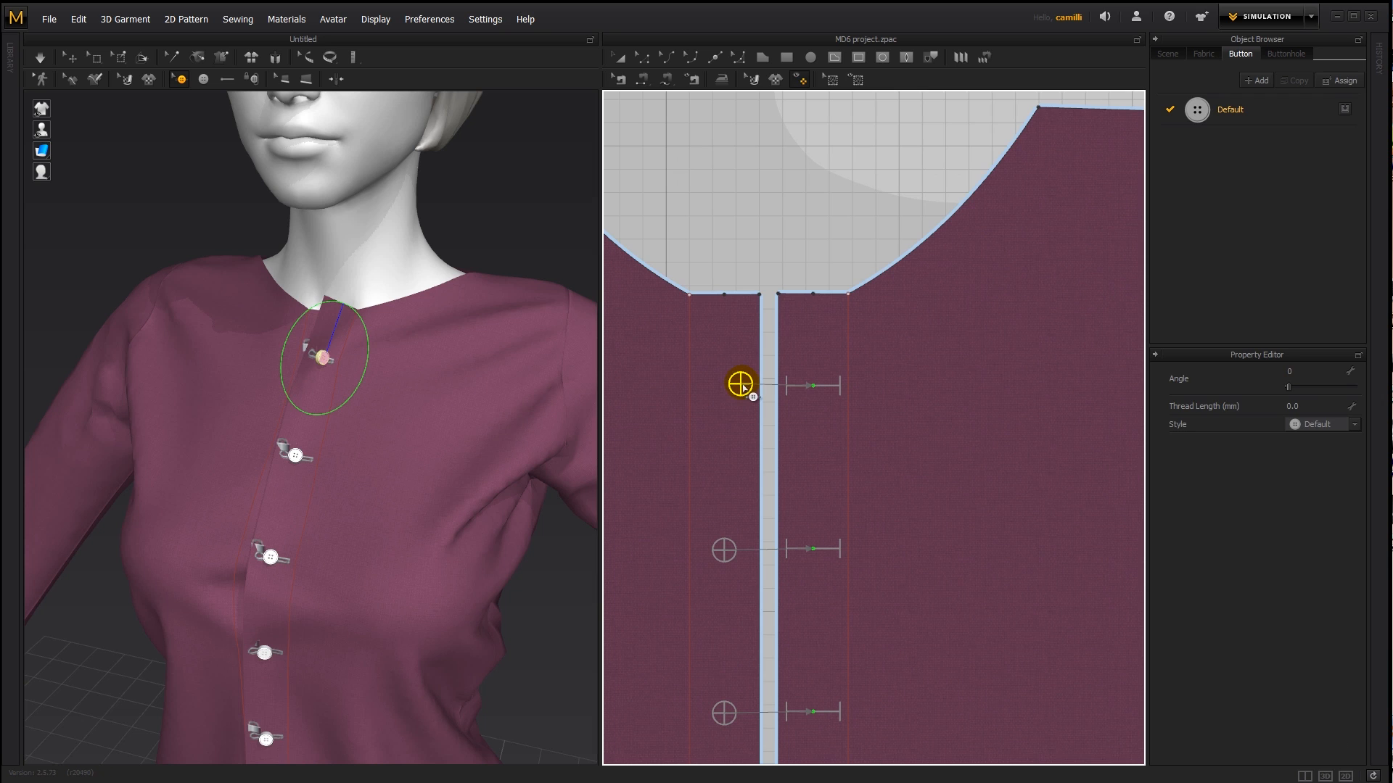
key(Delete)
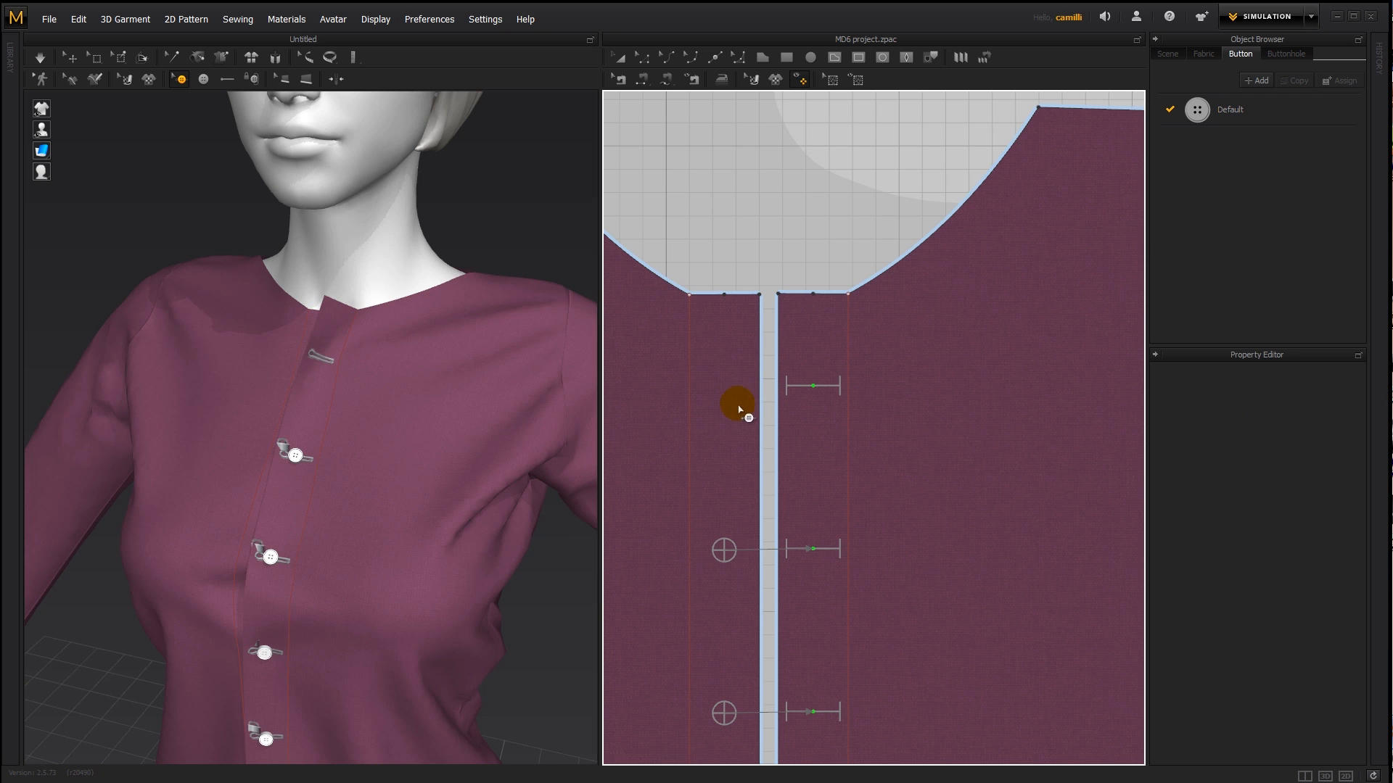
- Try to copy the second button and paste the duplicate into the empty top button position
click(722, 549)
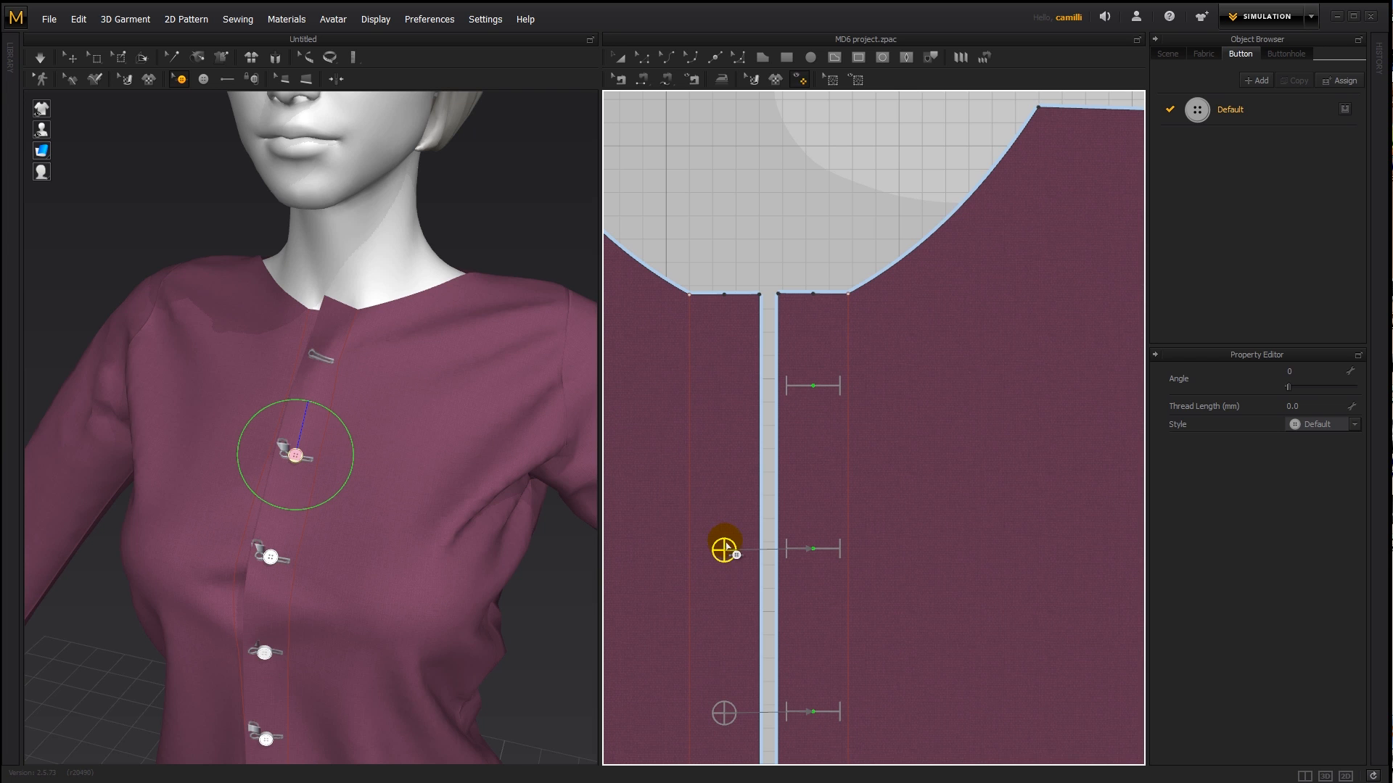
right_click(723, 386)
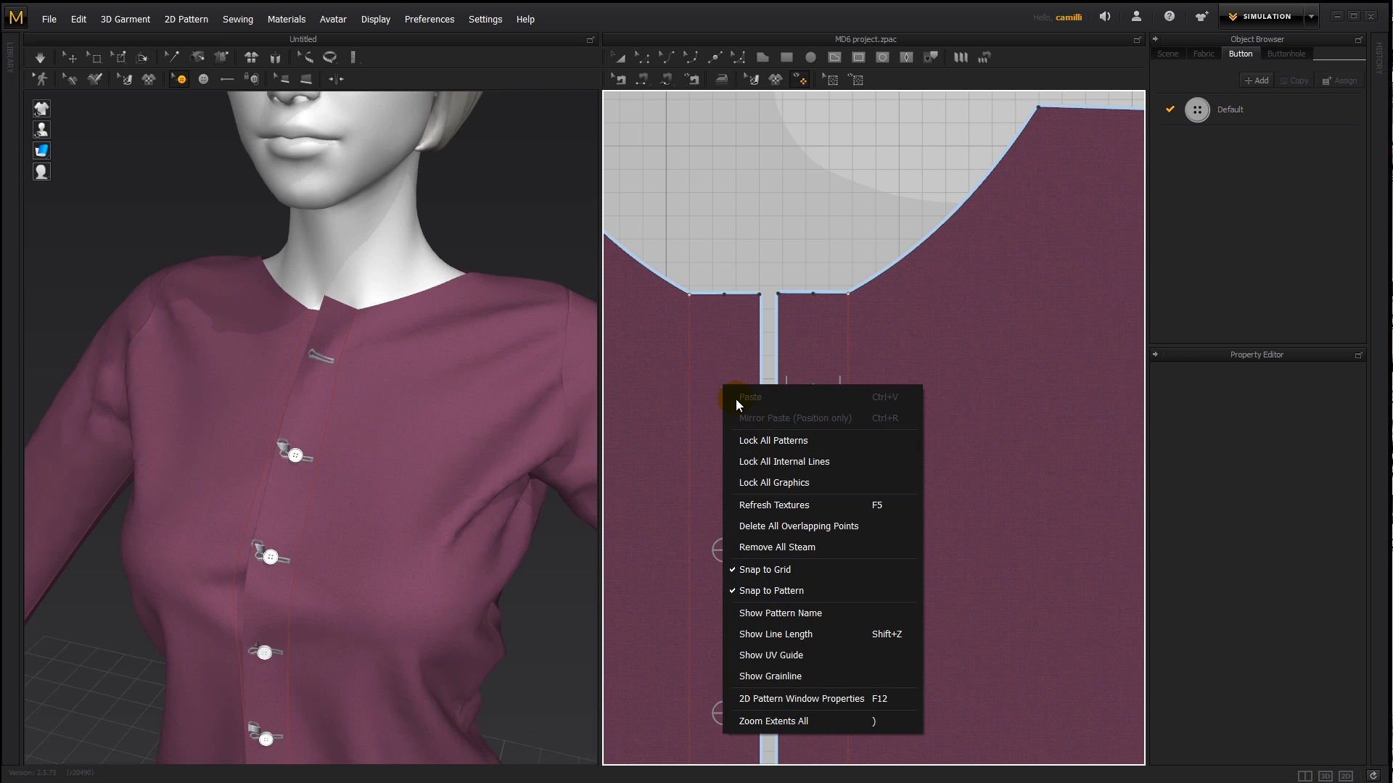
click(724, 551)
right_click(725, 550)
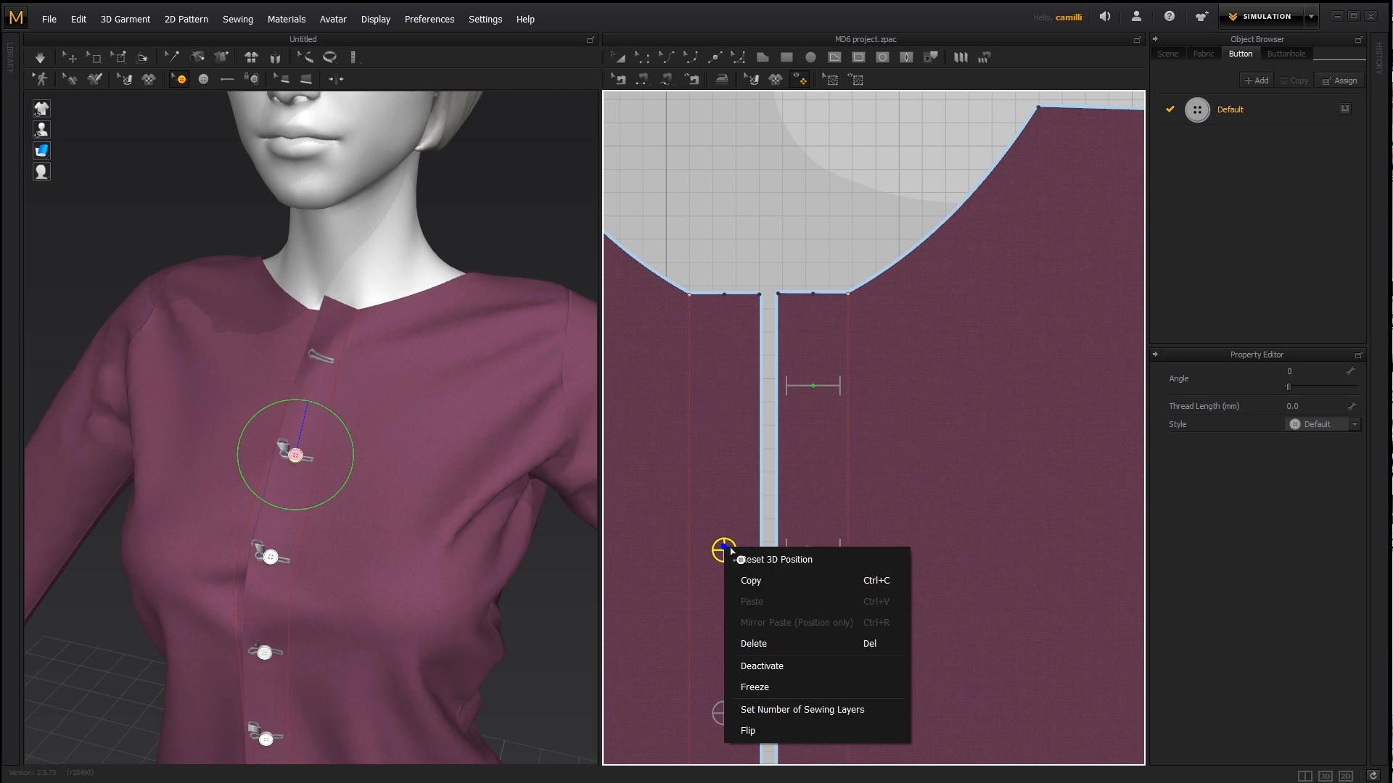
click(747, 580)
right_click(725, 374)
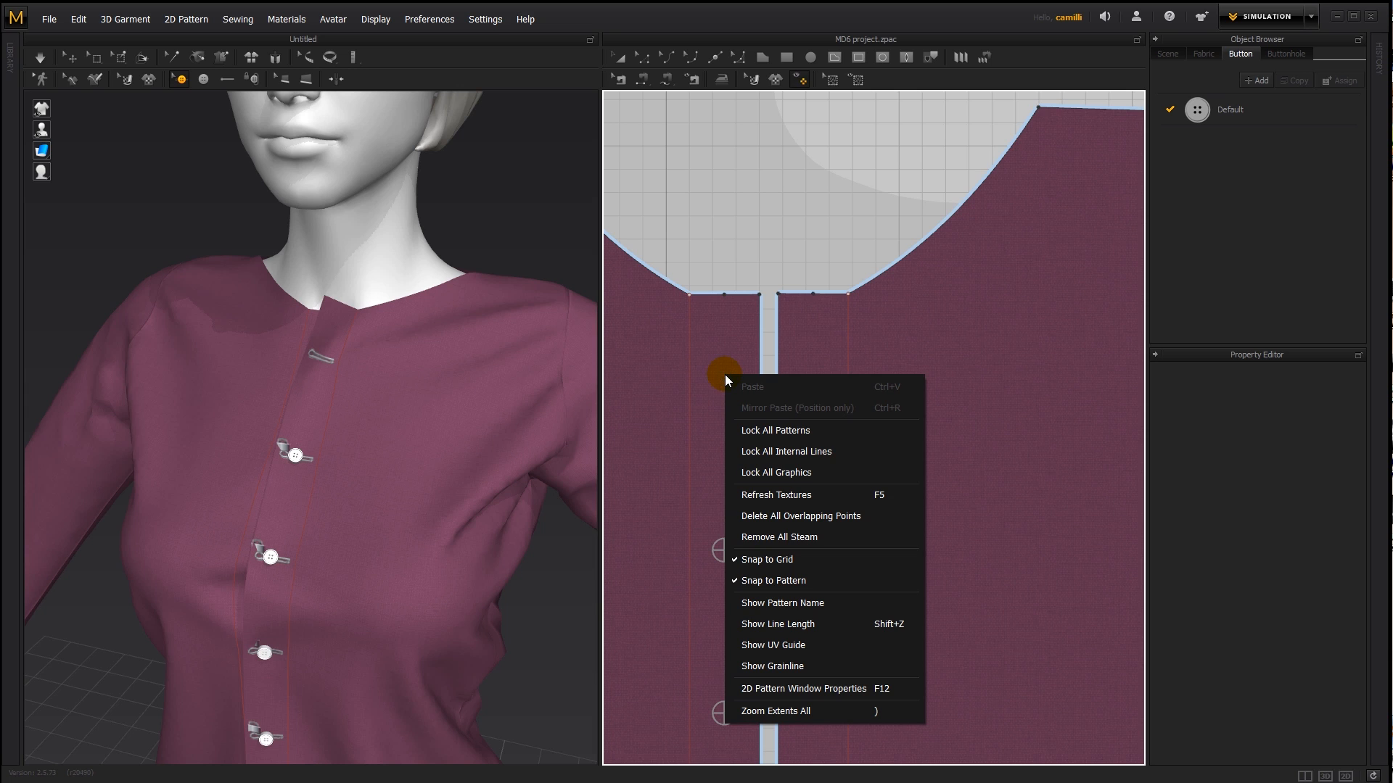
click(720, 548)
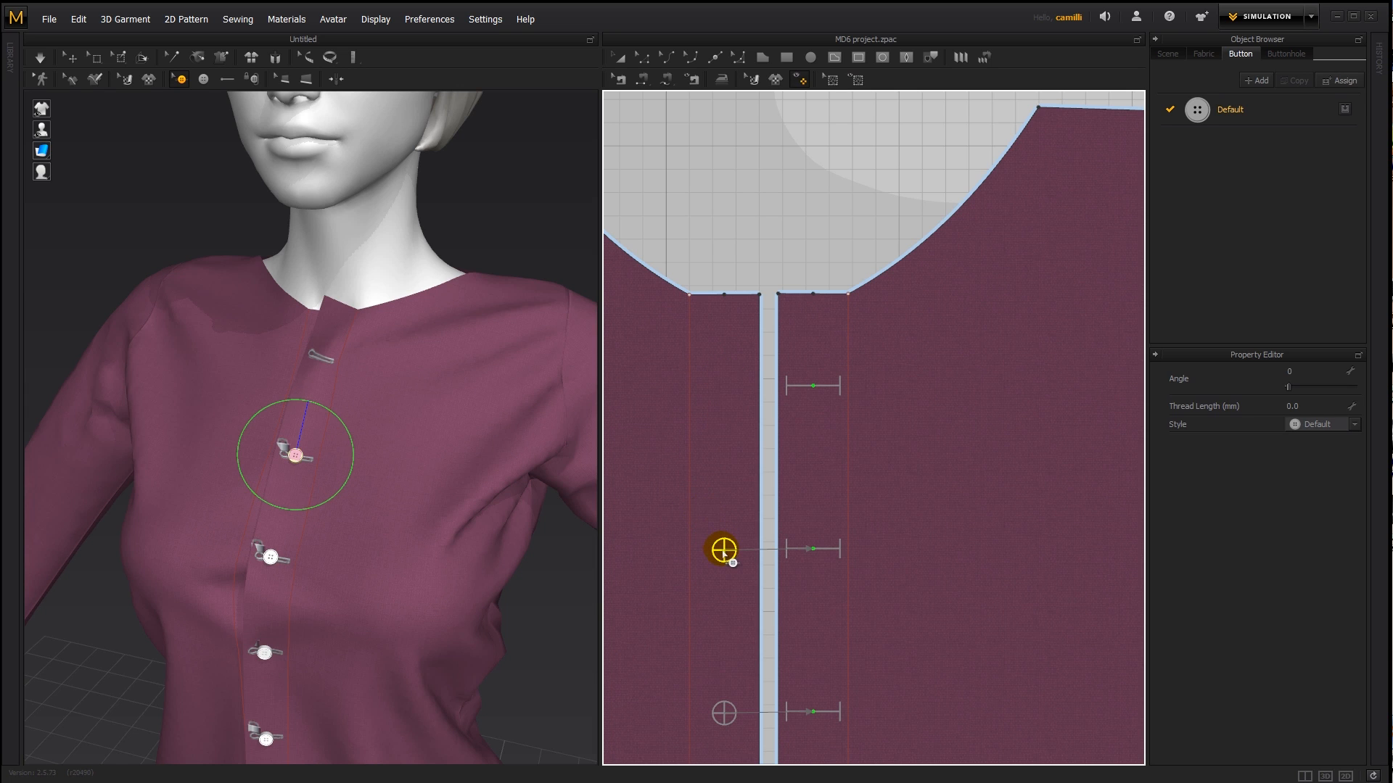
right_click(722, 383)
click(699, 495)
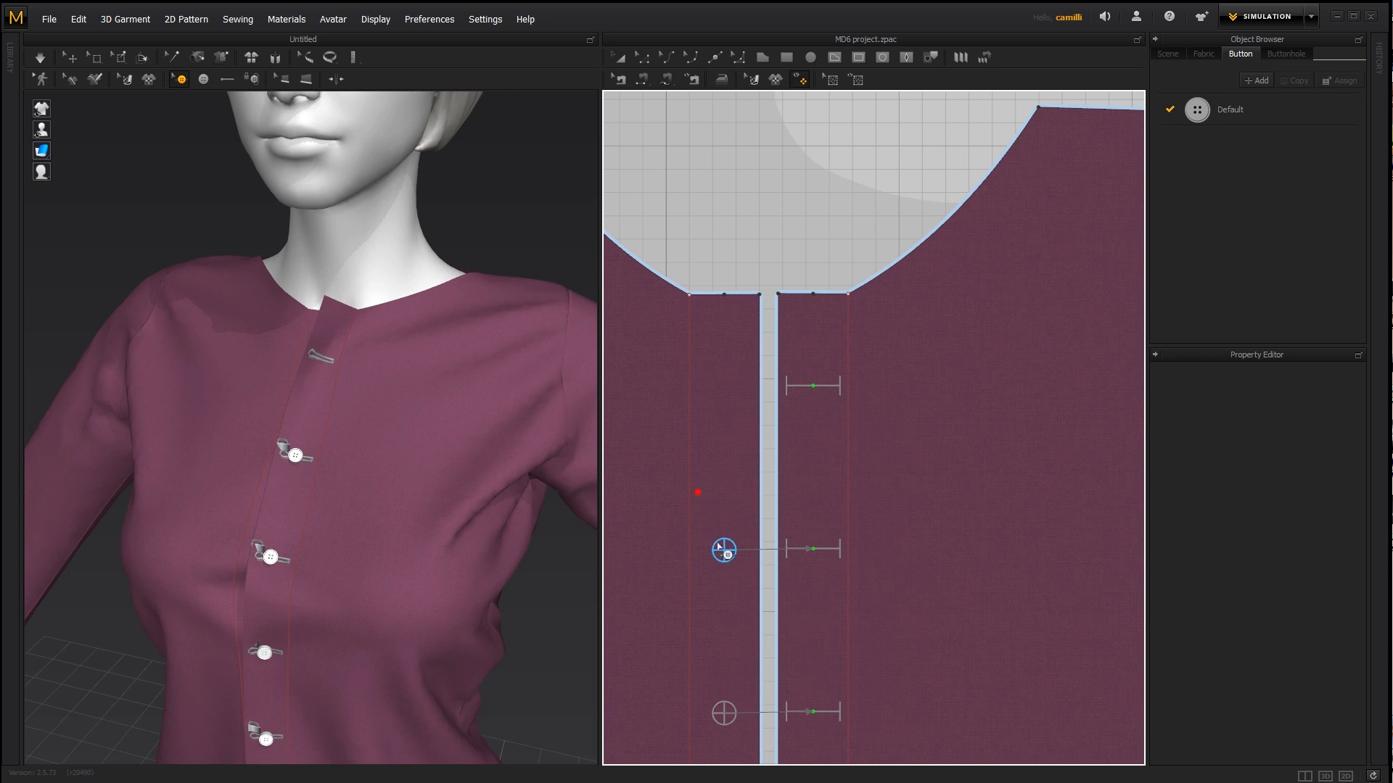
click(724, 550)
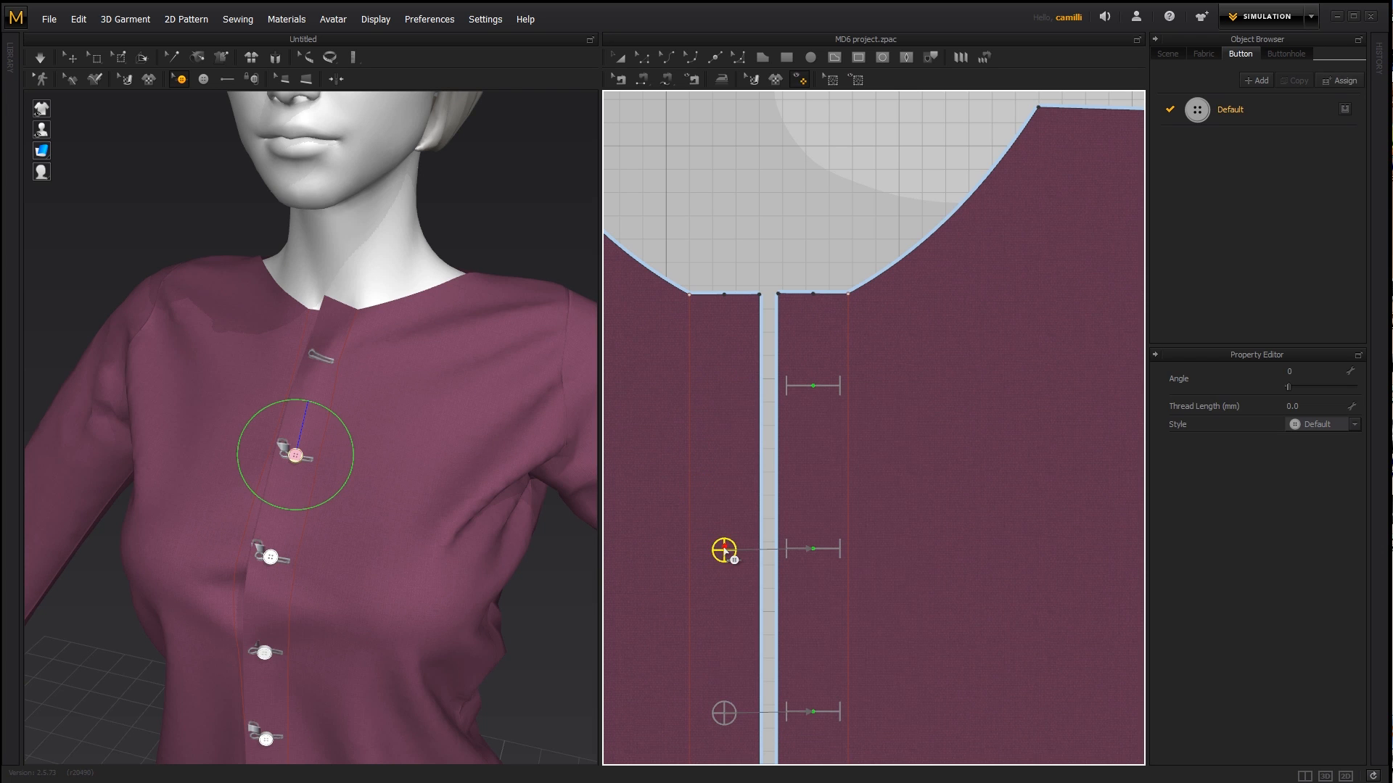
right_click(725, 340)
click(775, 220)
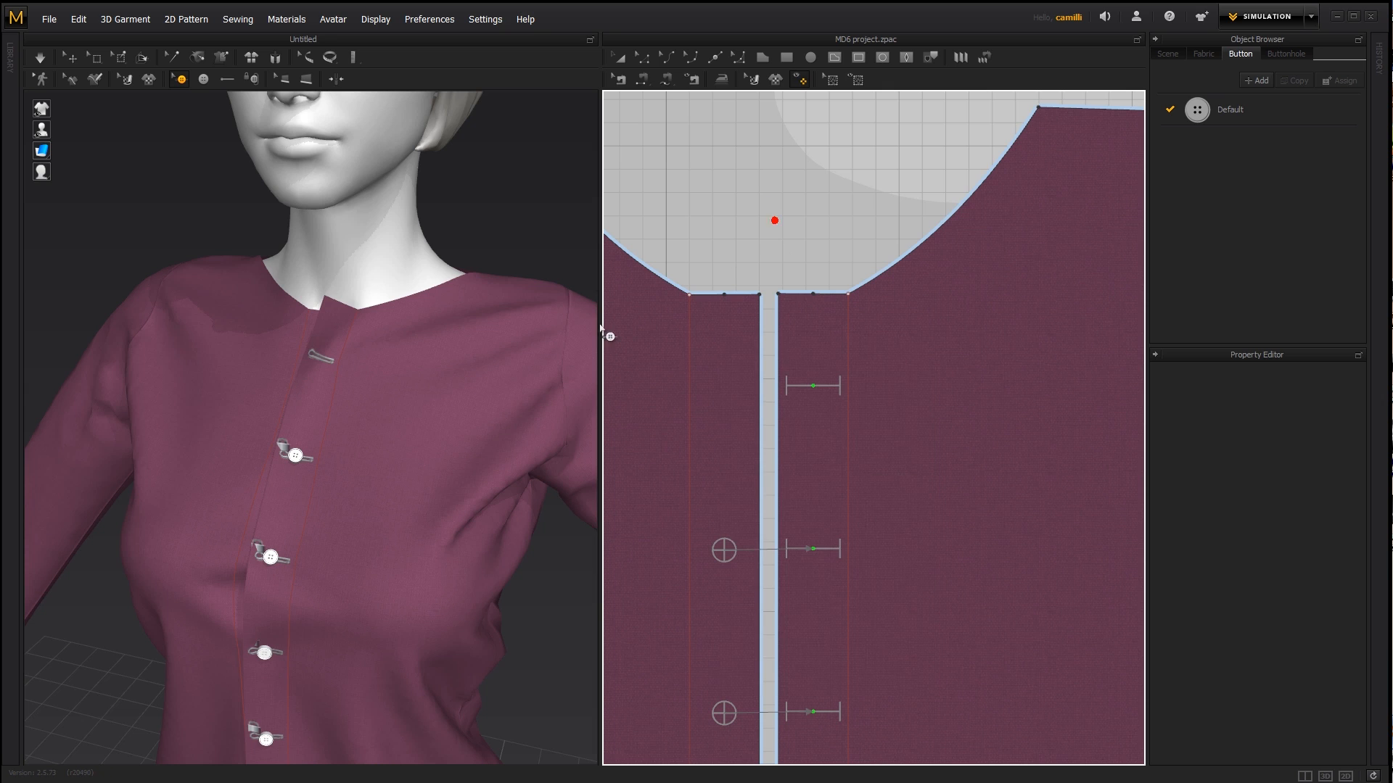
click(204, 79)
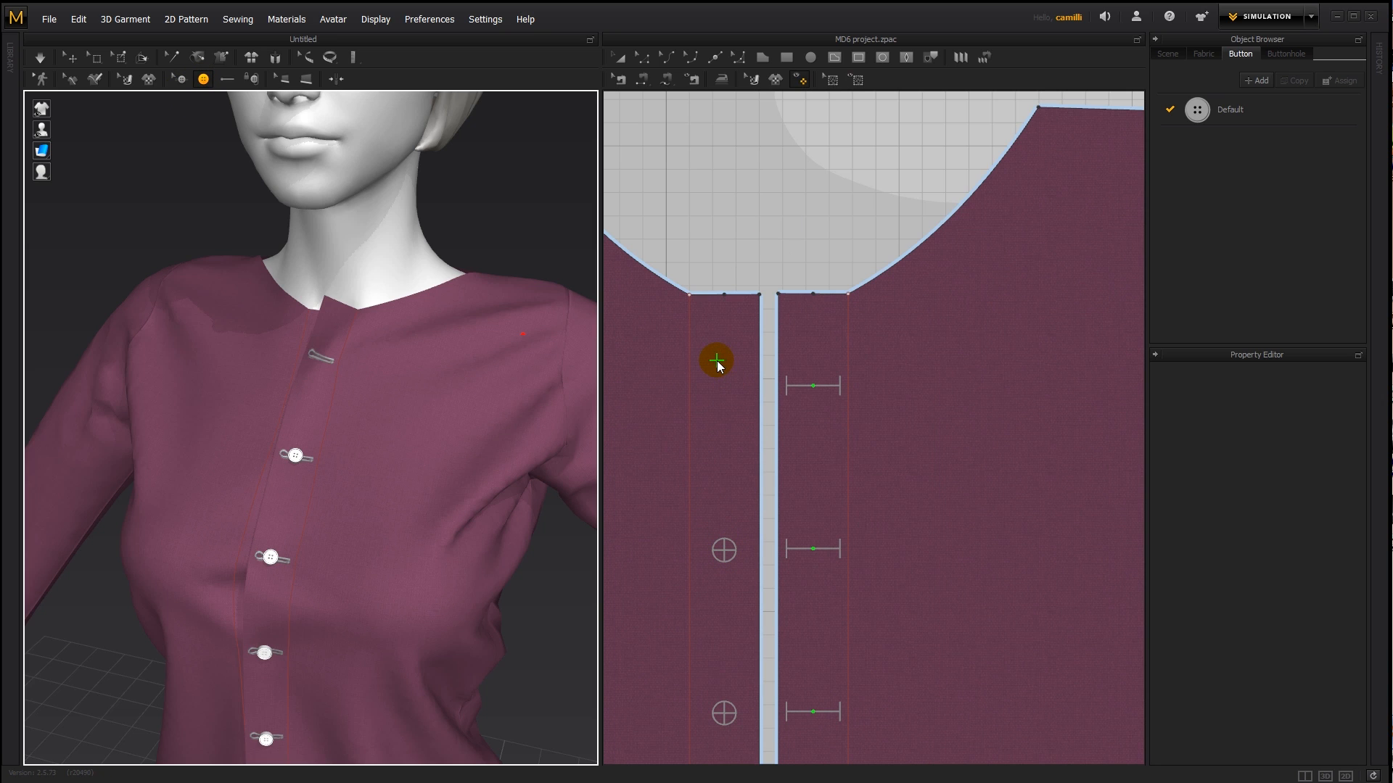
key(Escape)
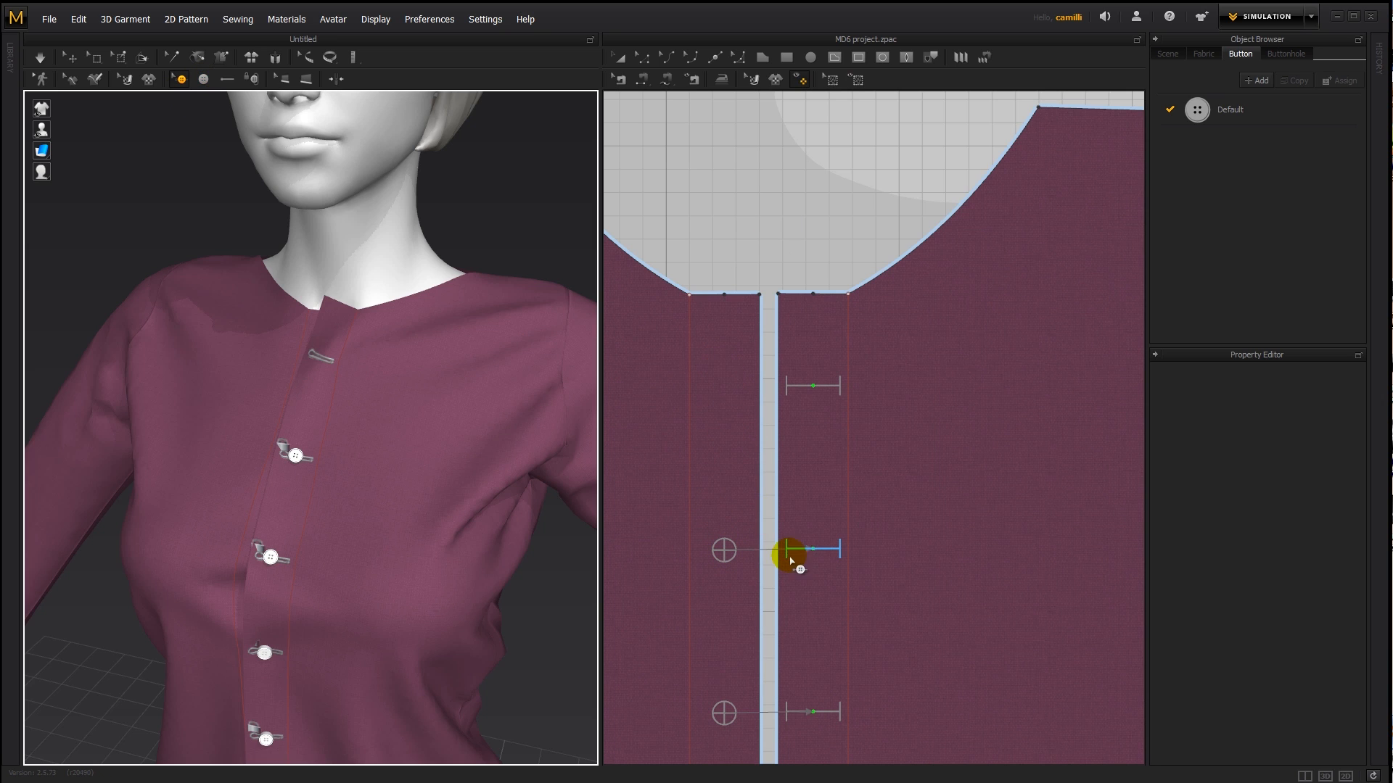
- Unfasten the second button from its buttonhole
click(726, 545)
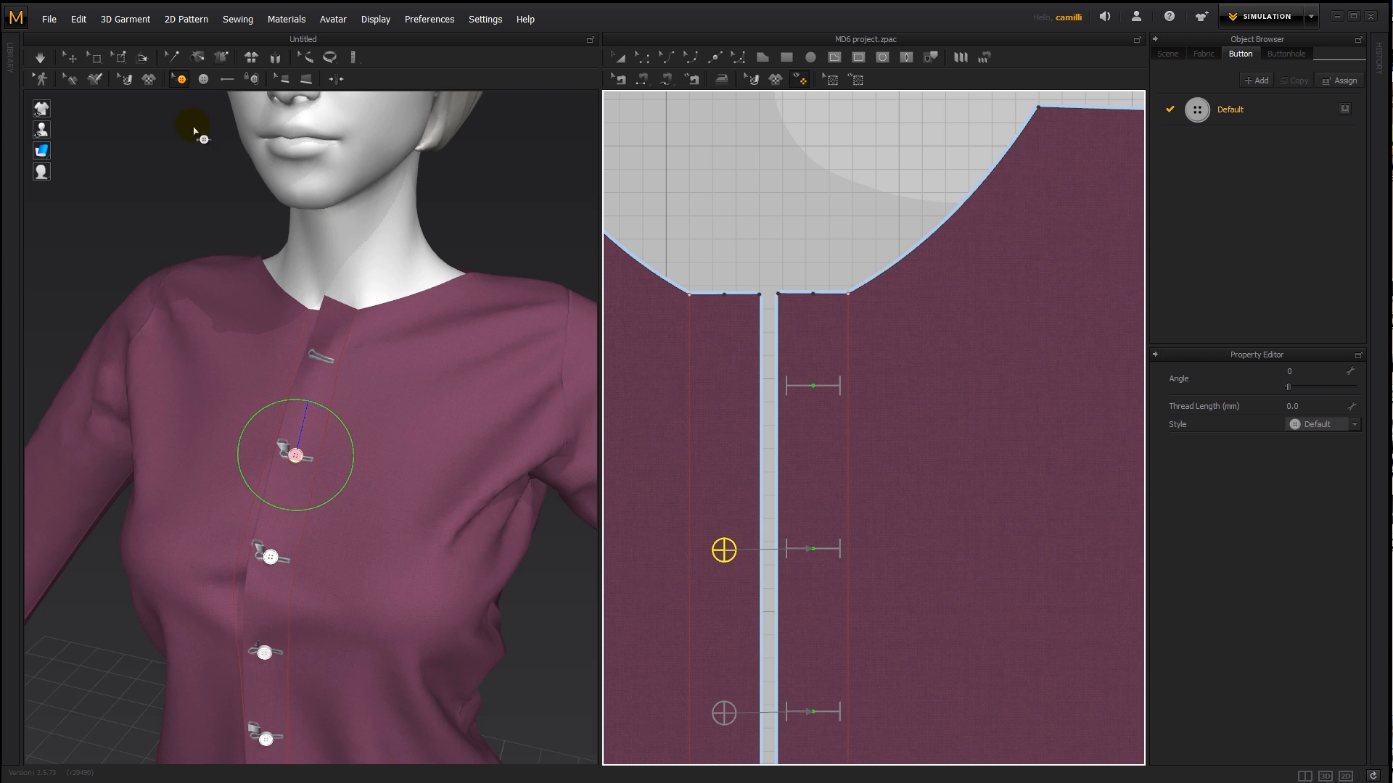
click(251, 79)
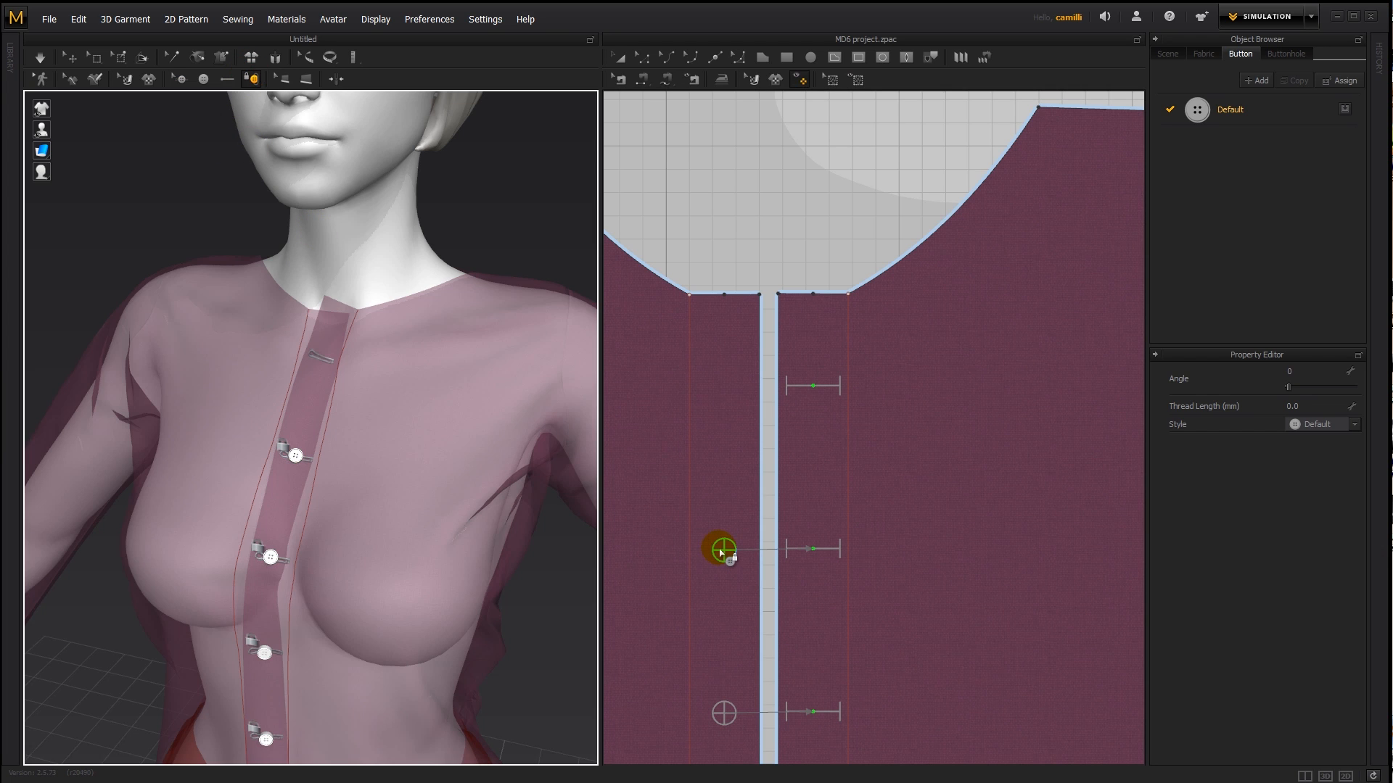
click(697, 355)
- Duplicate the second button and place the copy directly above it, level with the top buttonhole
click(182, 78)
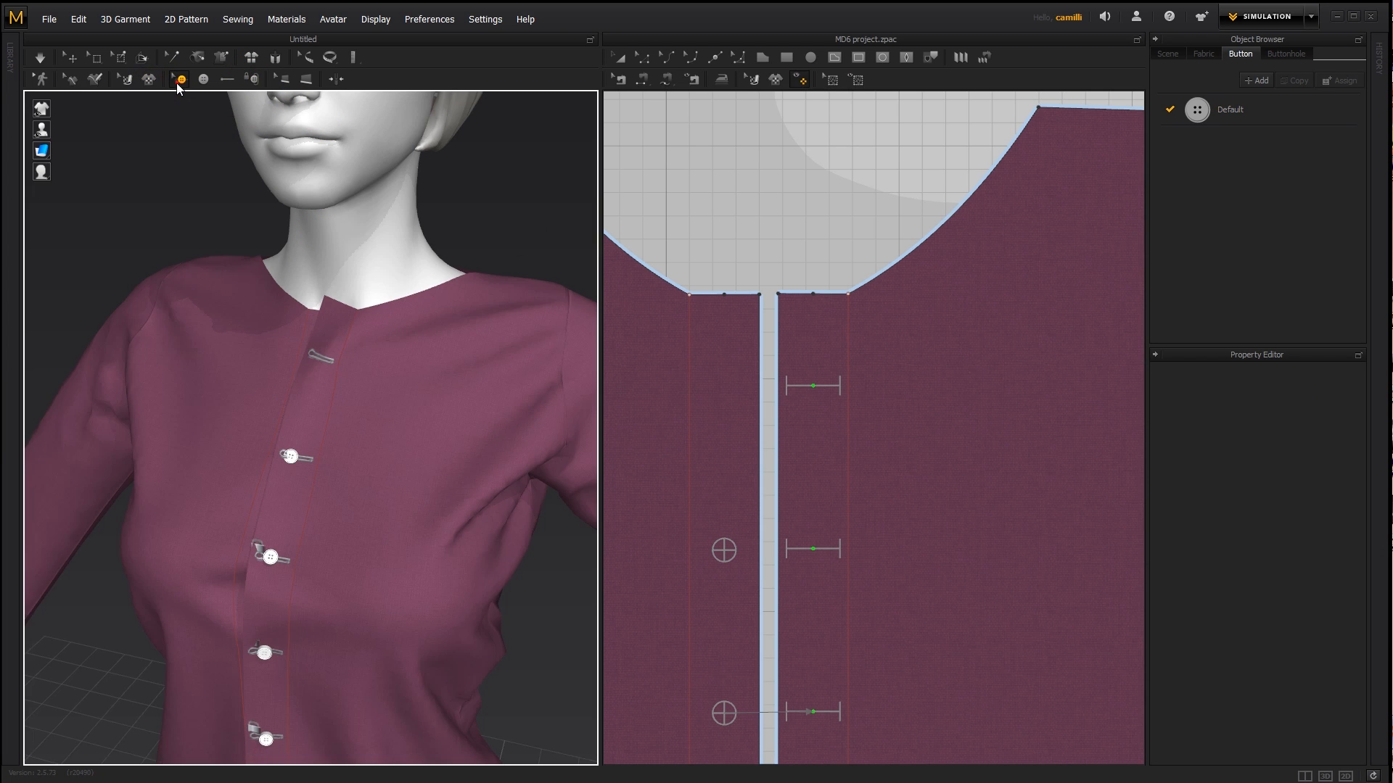
click(694, 549)
click(723, 550)
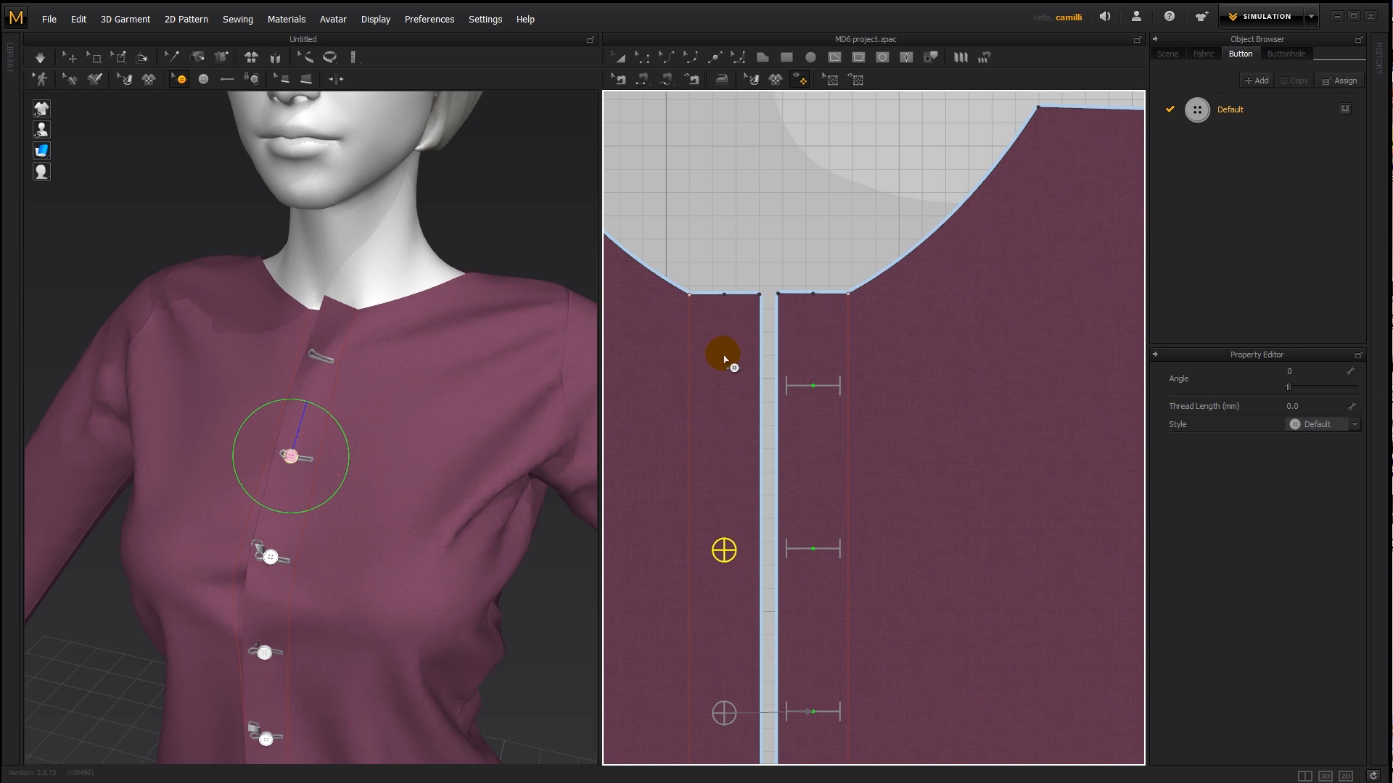
key(ctrl+v)
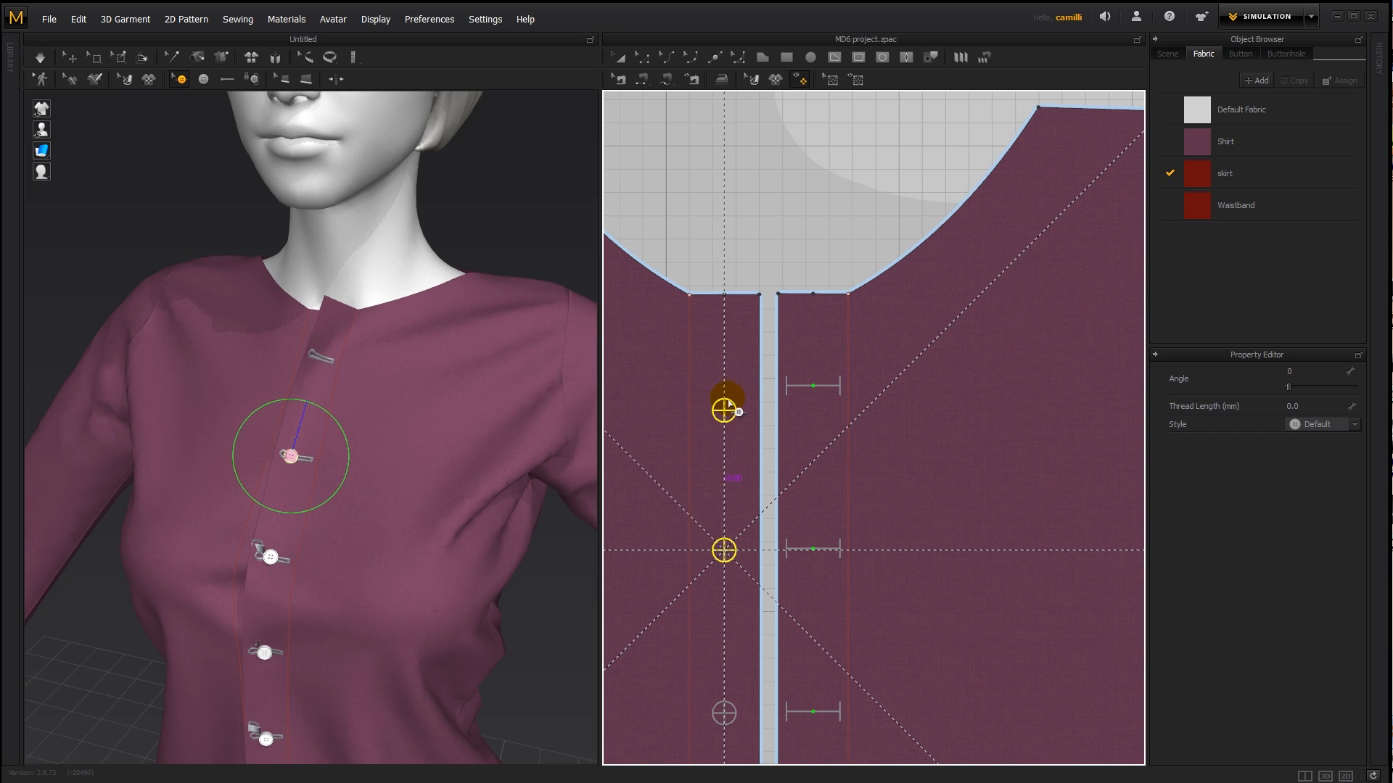
click(724, 388)
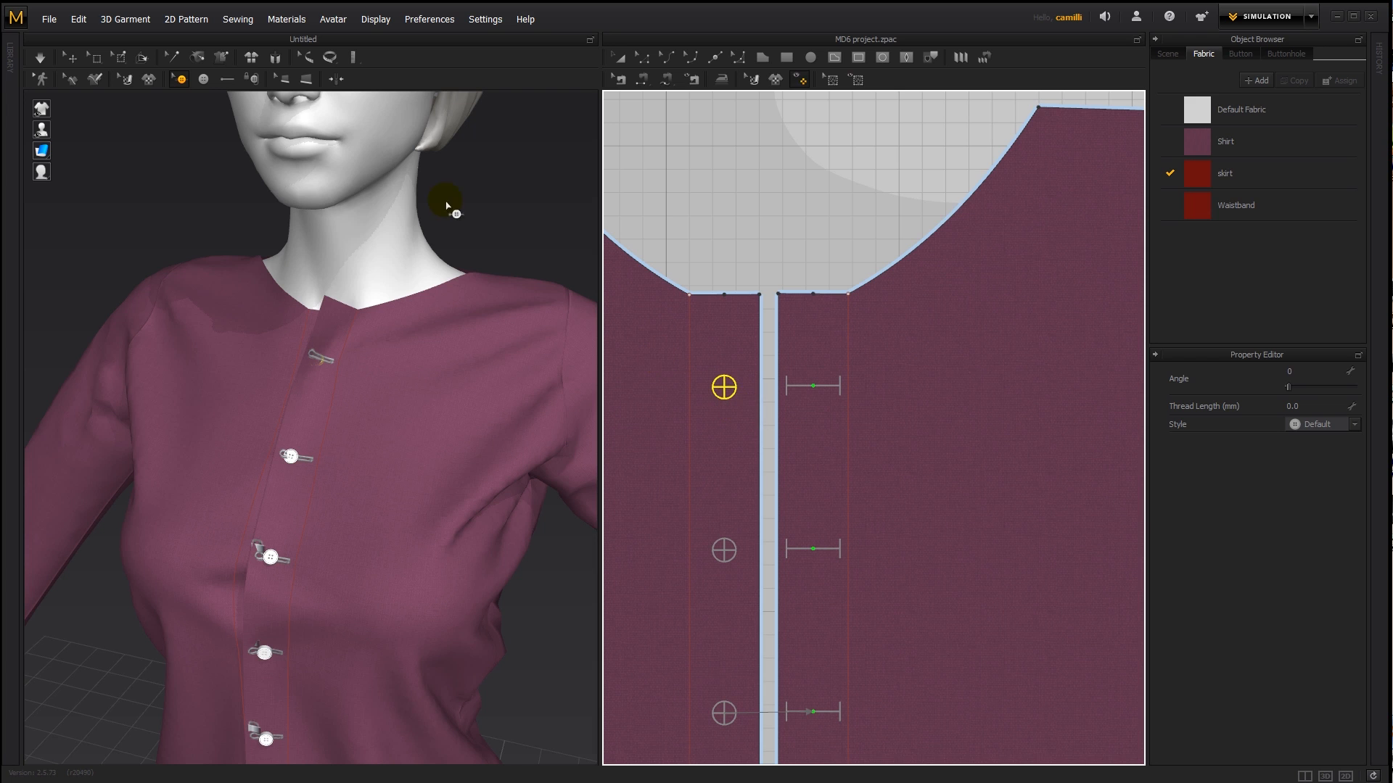
- Fasten the second button and the new top button to their matching buttonholes
click(253, 78)
click(728, 546)
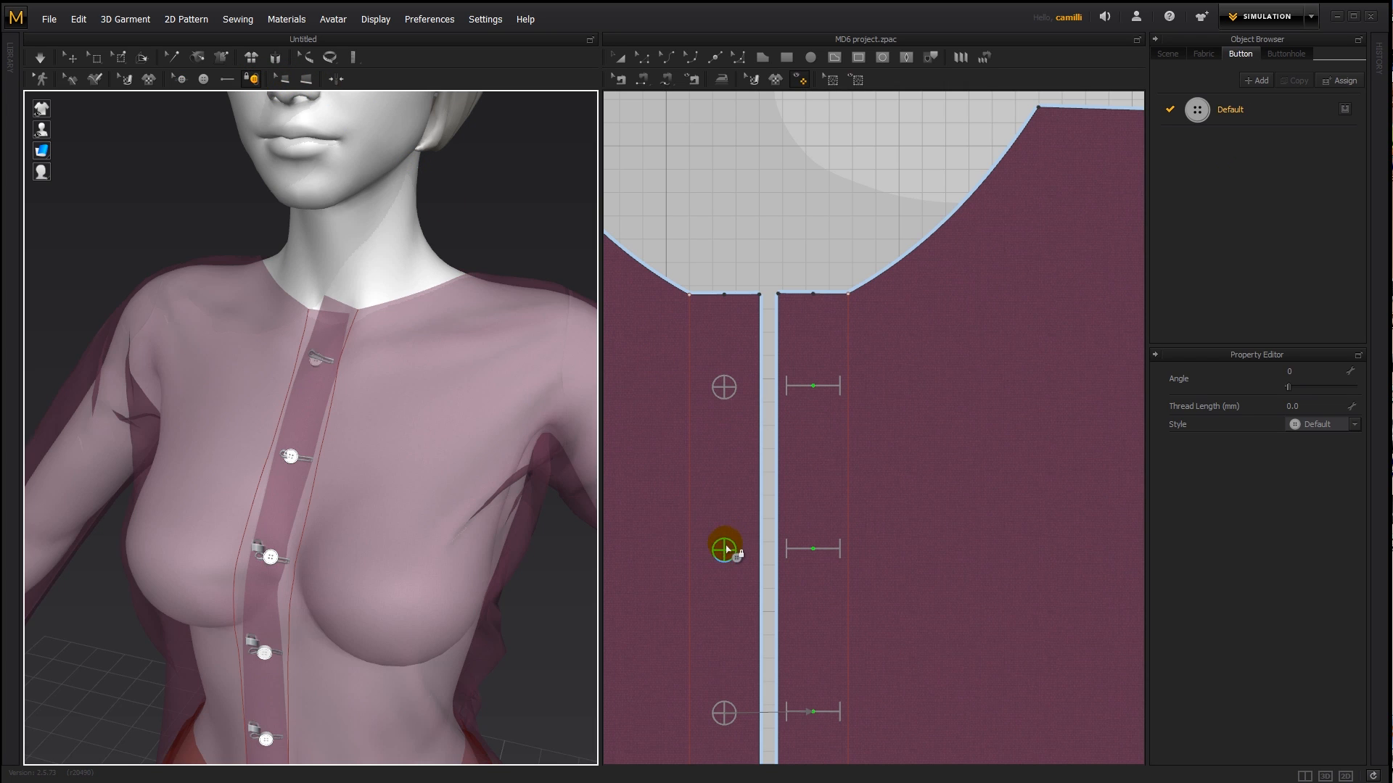
click(829, 552)
click(724, 387)
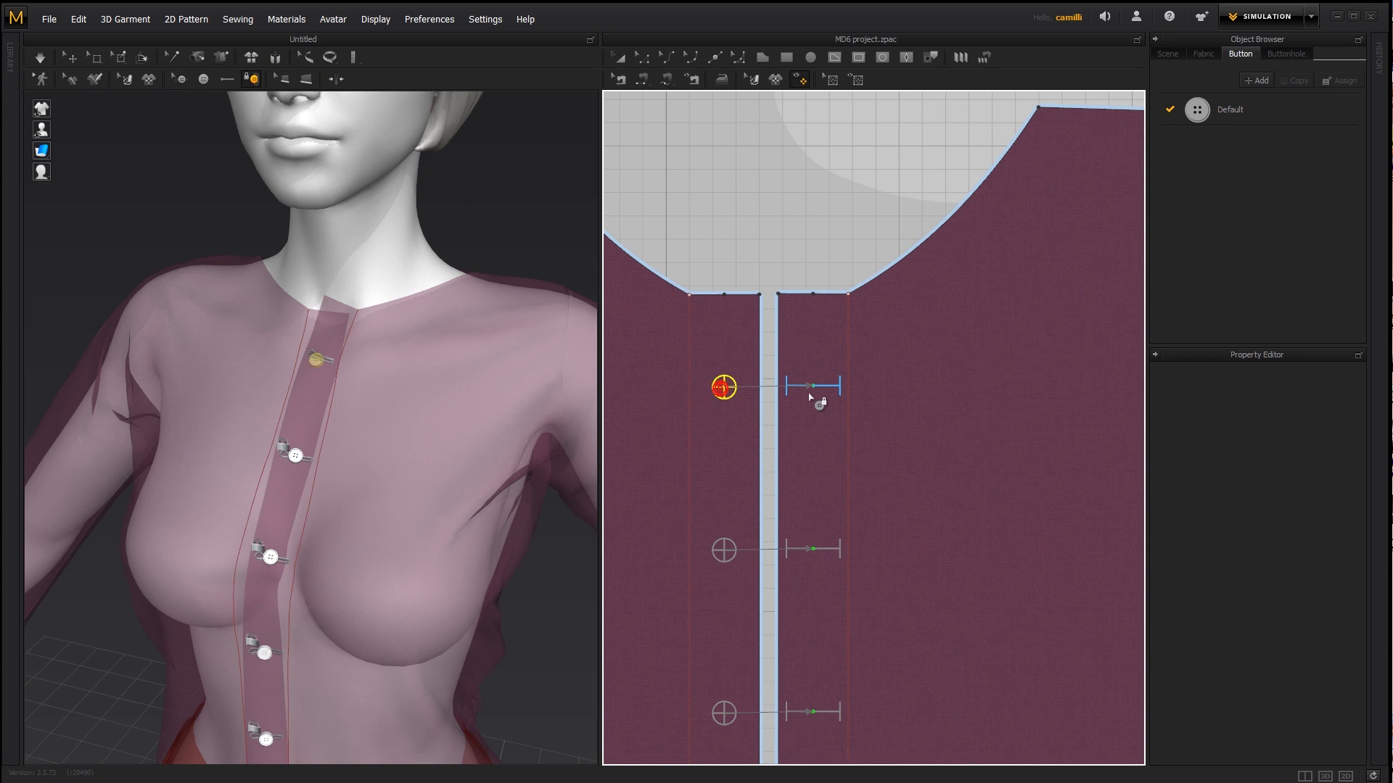
click(809, 394)
- Simulate the shirt, pull the front edge into place at the neckline and inspect the fastened buttons up close
key(space)
right_drag(403, 407, 435, 416)
drag(460, 392, 461, 392)
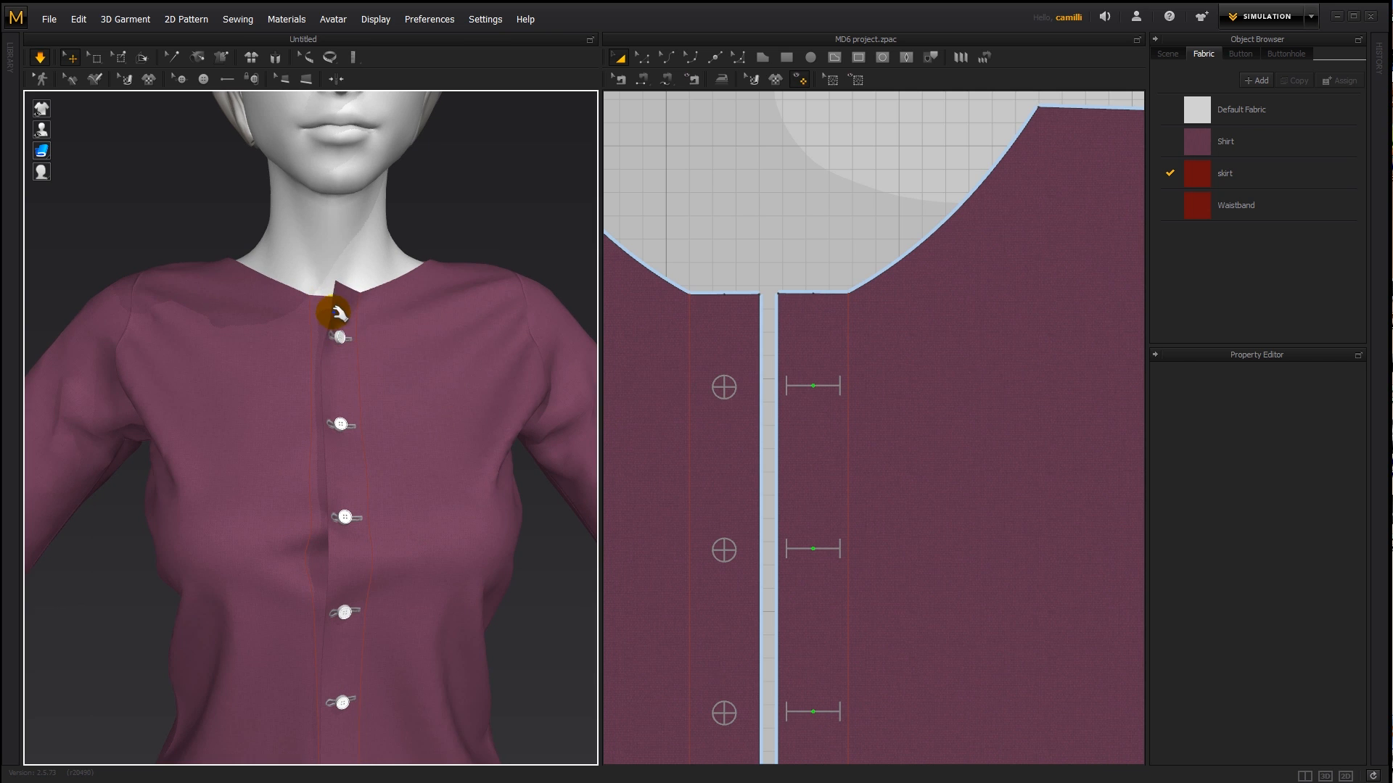
click(317, 313)
click(382, 251)
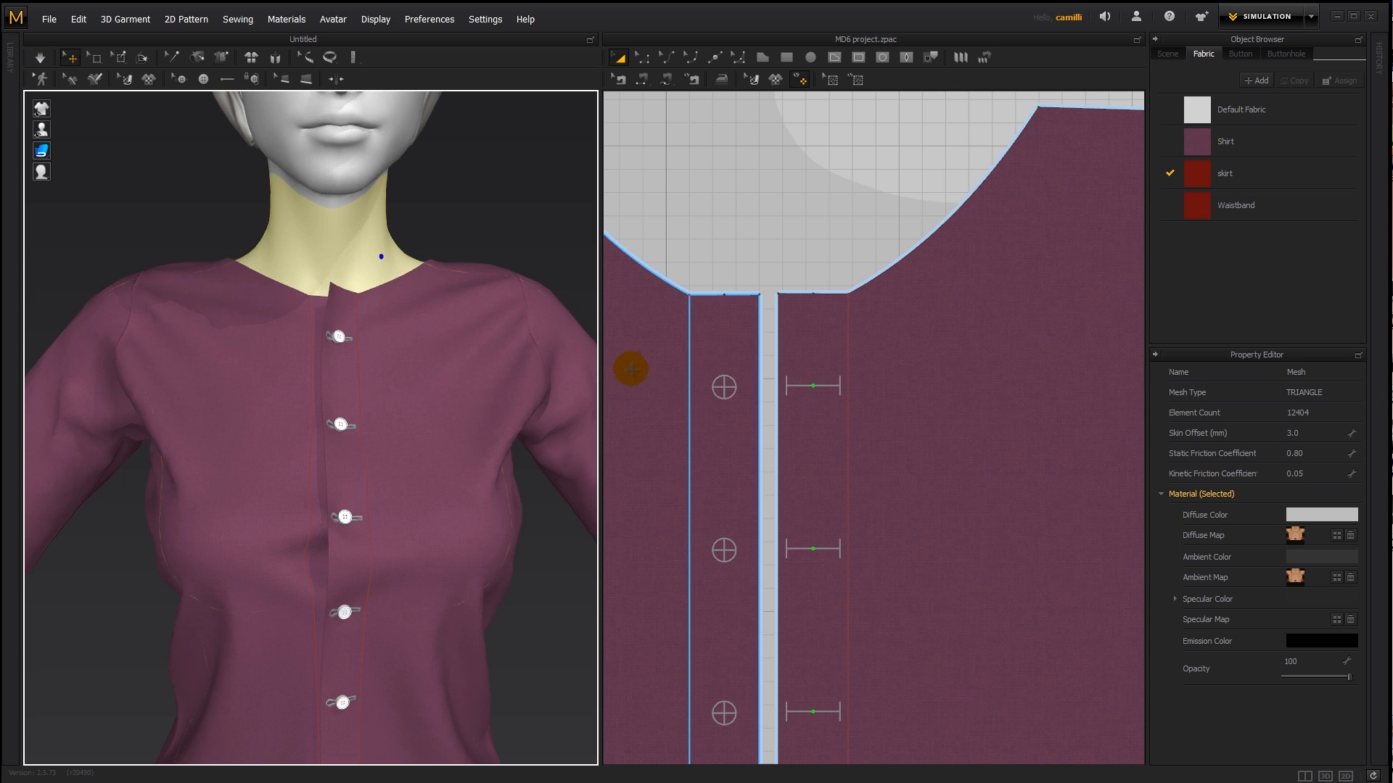
click(338, 337)
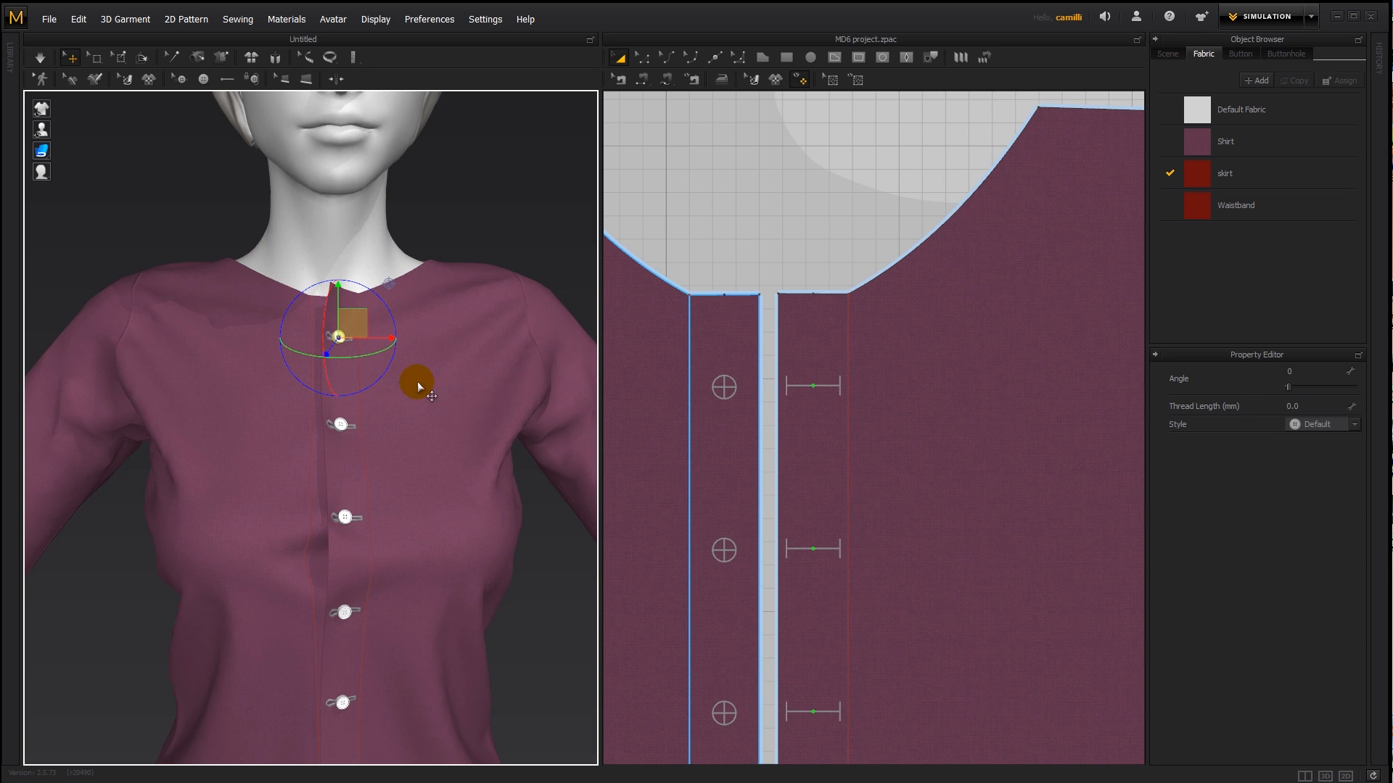
scroll(747, 439, down, 4)
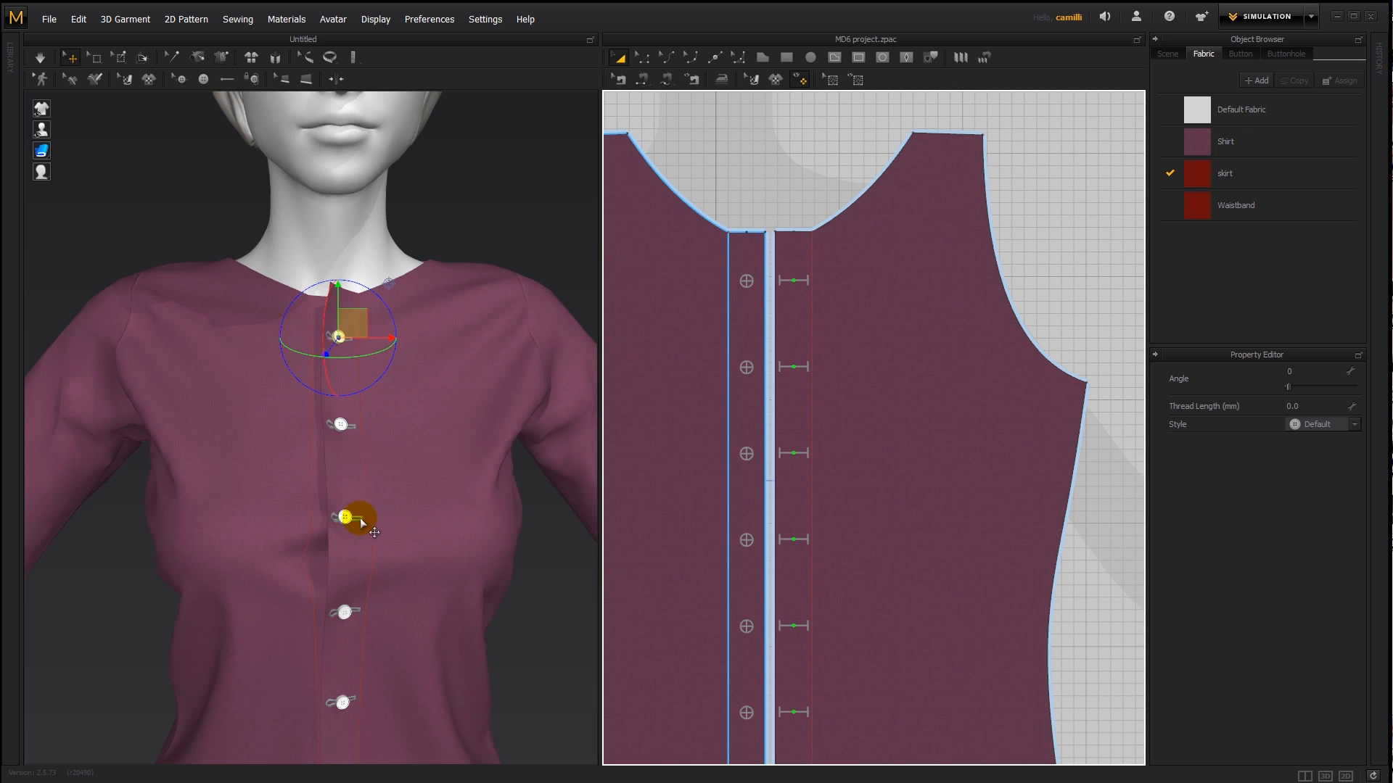
scroll(795, 419, down, 1)
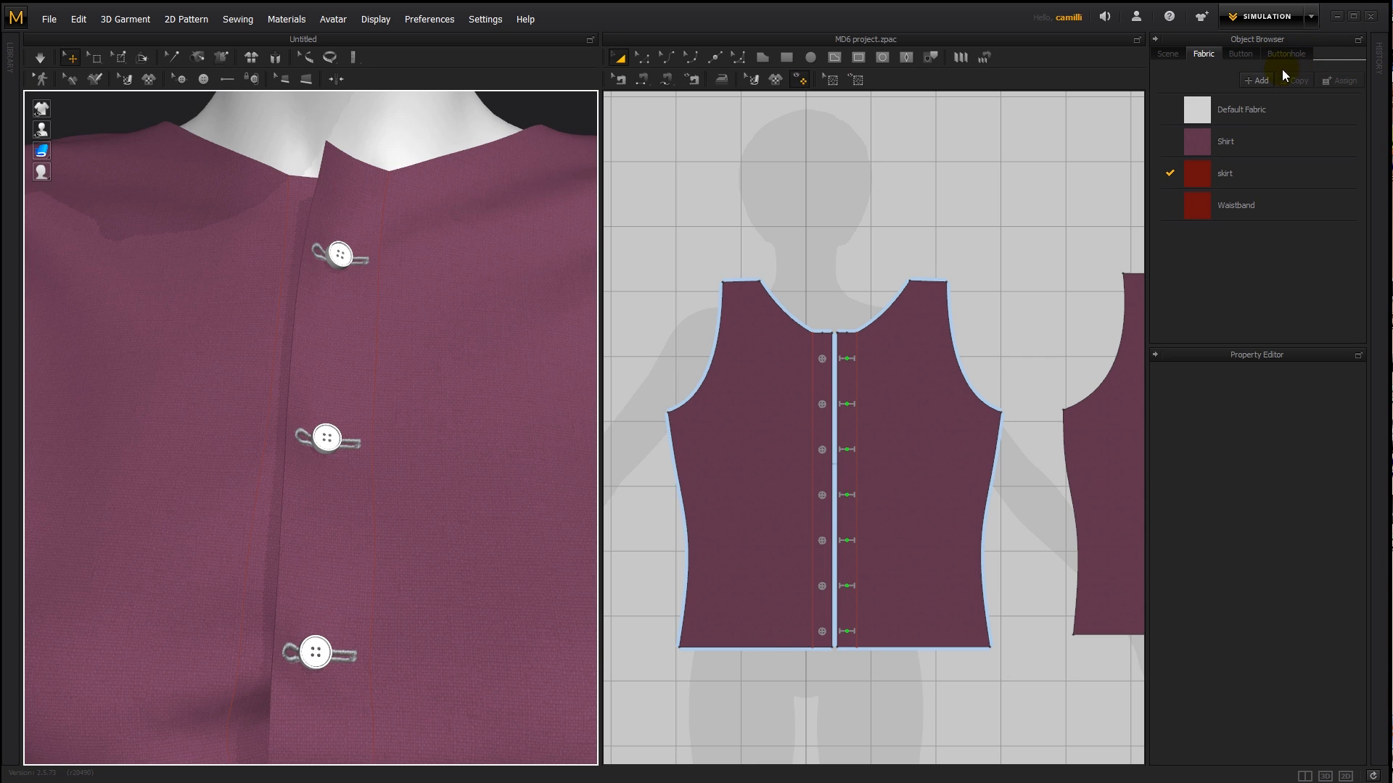
- Open the properties of the Default button style
click(1239, 54)
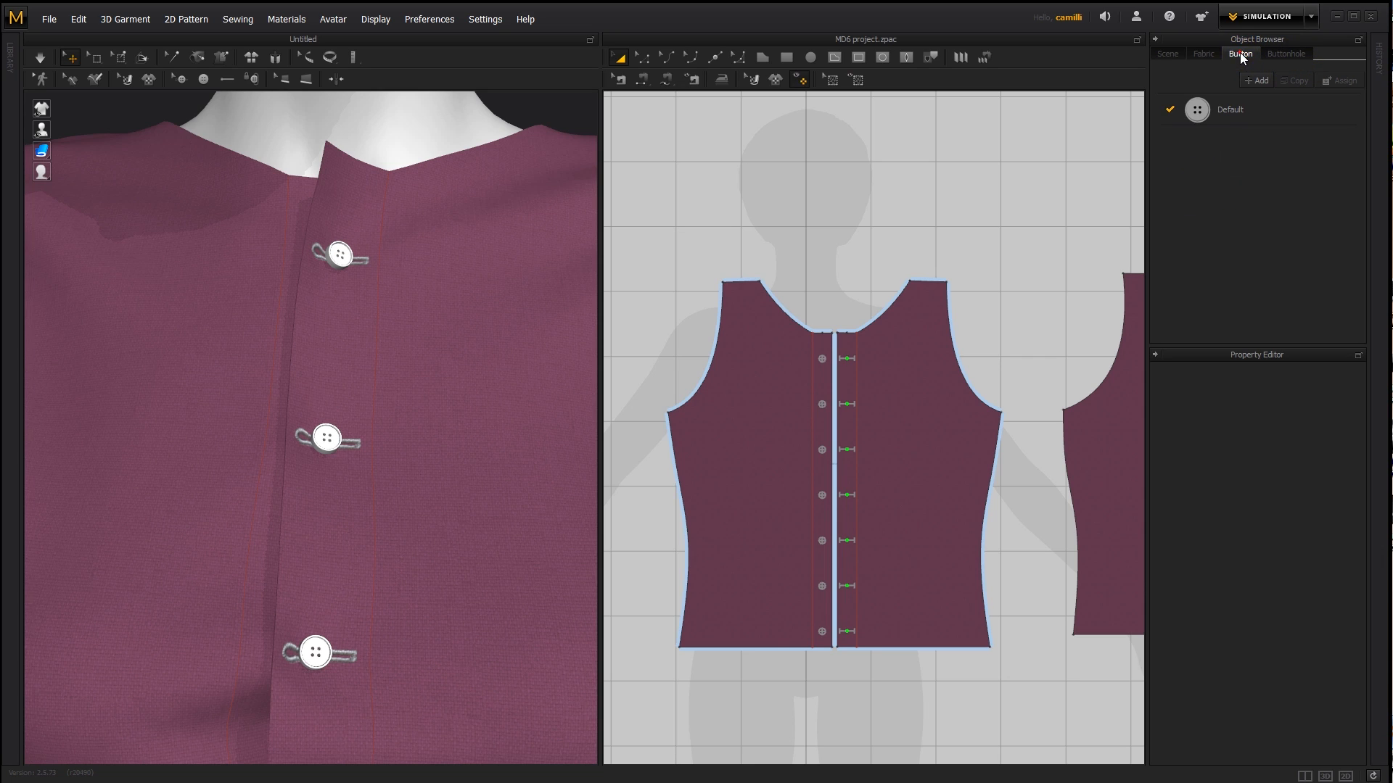
click(1201, 111)
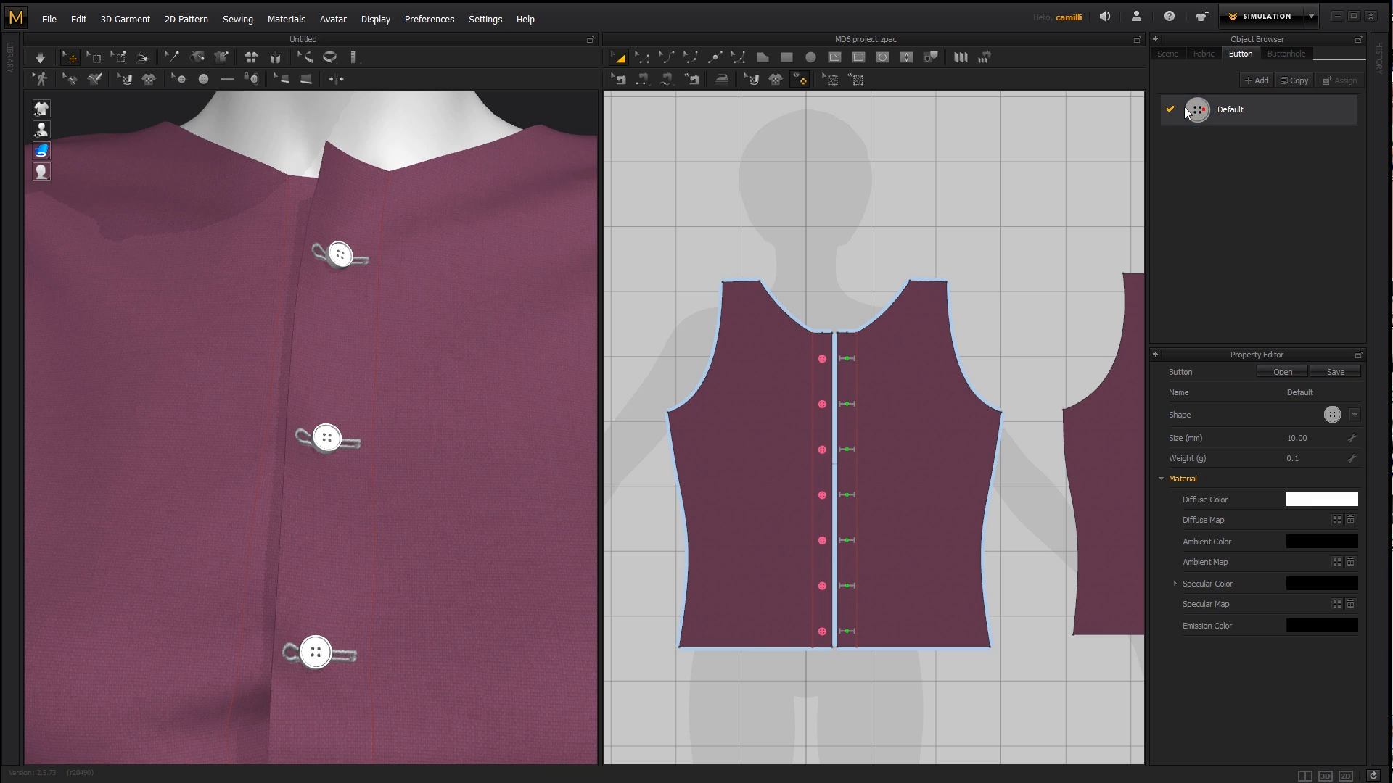
- Add a new fabric and apply it to the shirt's buttonhole-side front piece
click(1208, 52)
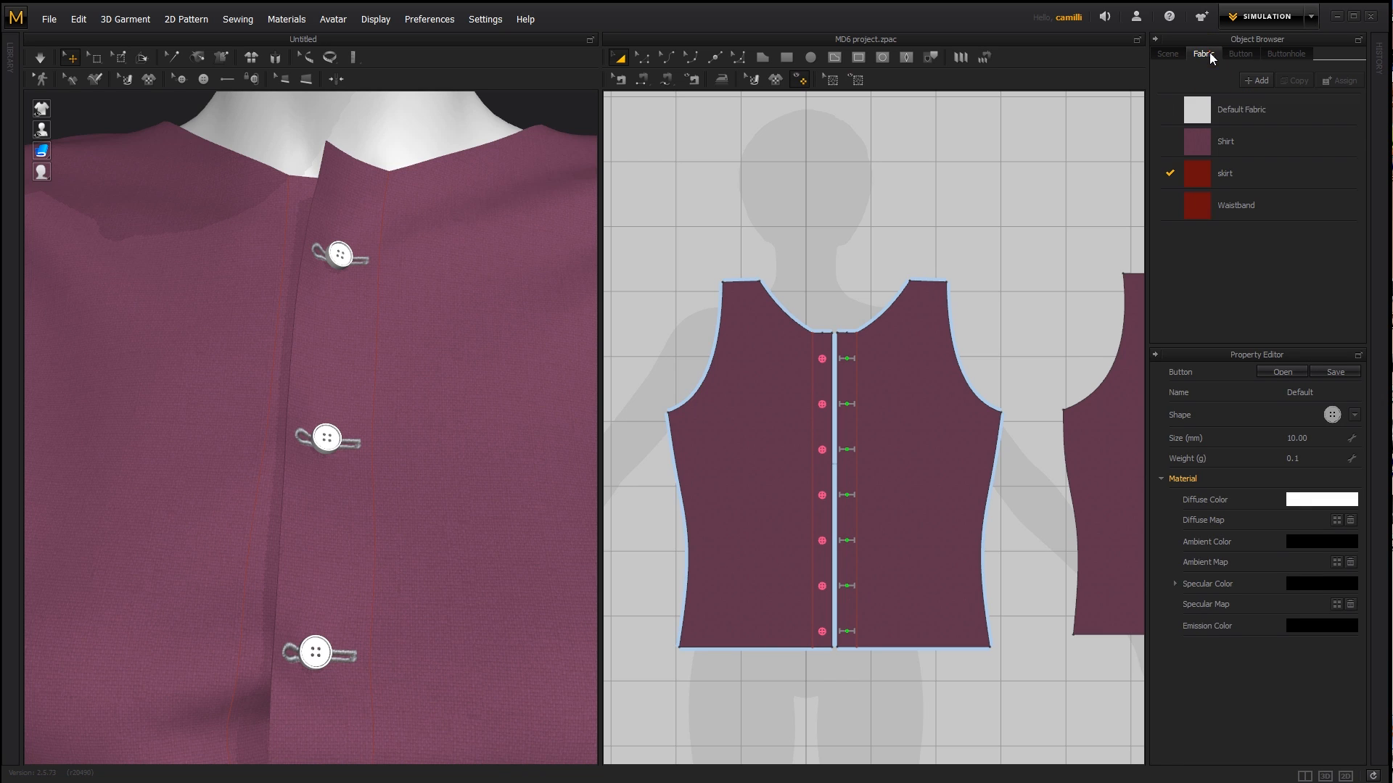
click(1255, 80)
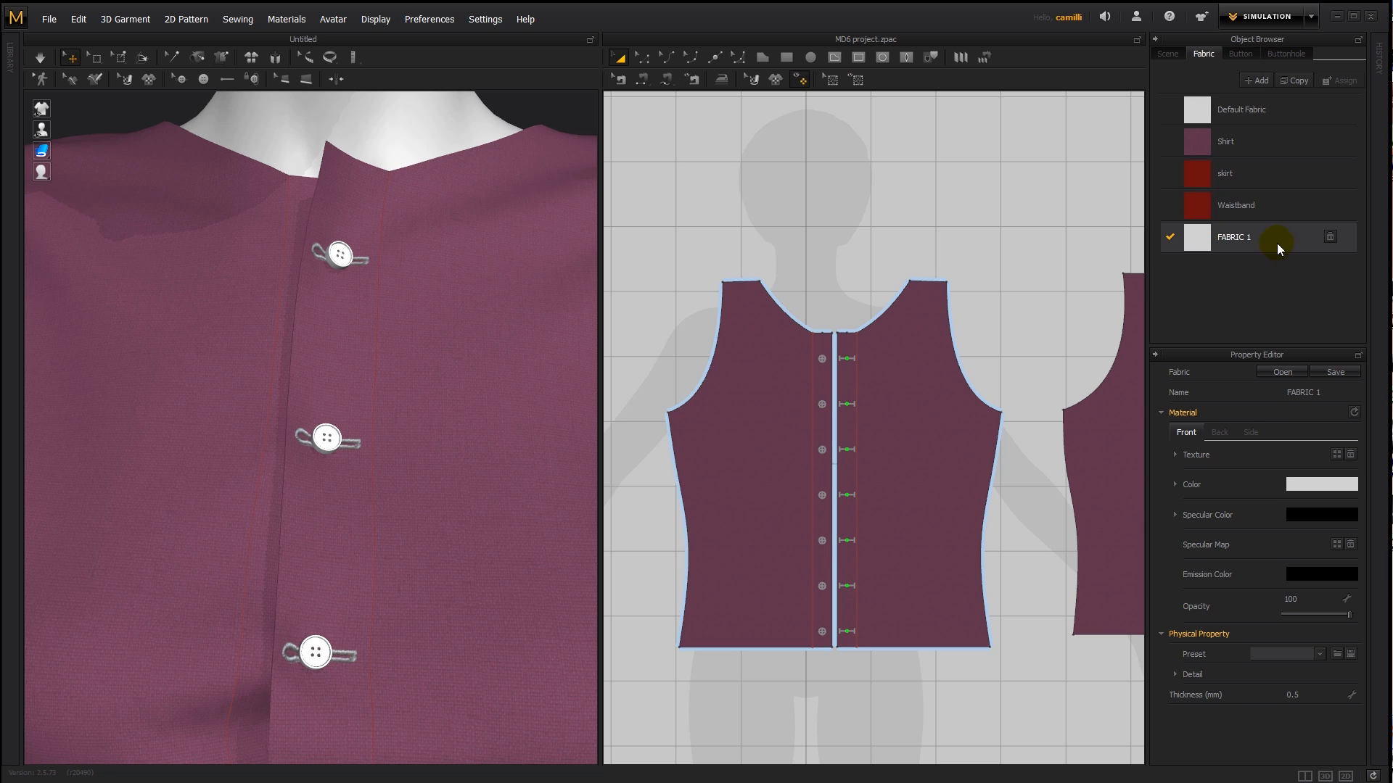
click(940, 361)
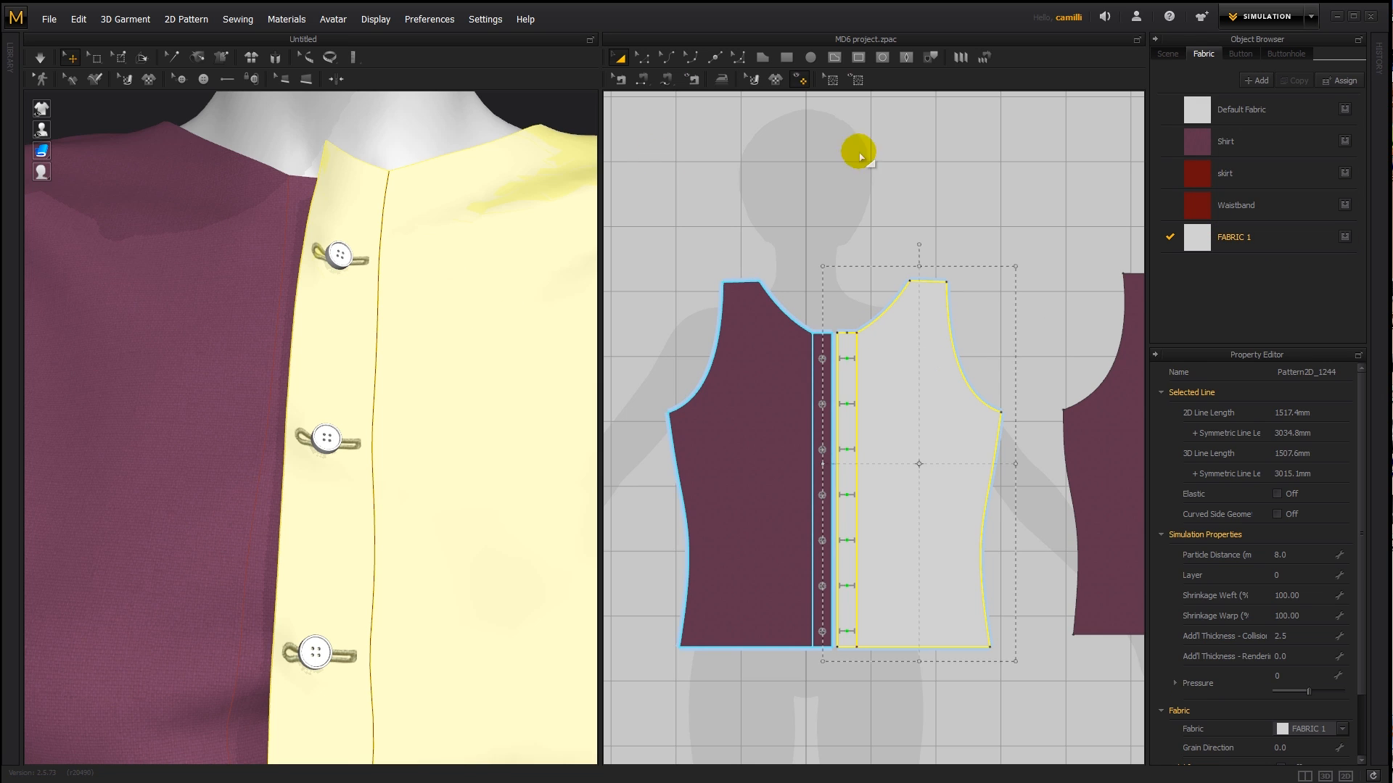
- Reapply the Shirt fabric to the buttonhole-side front piece
click(1304, 242)
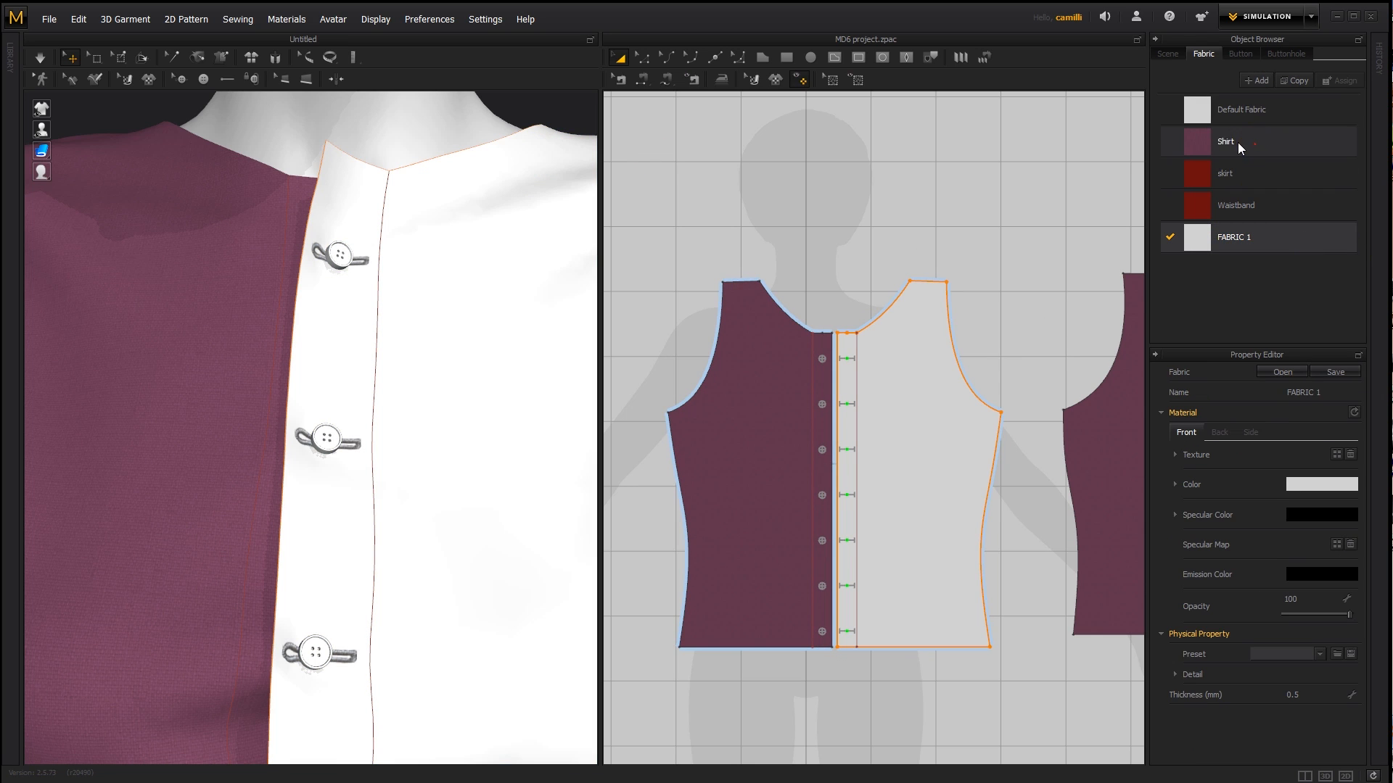
drag(1238, 142, 927, 363)
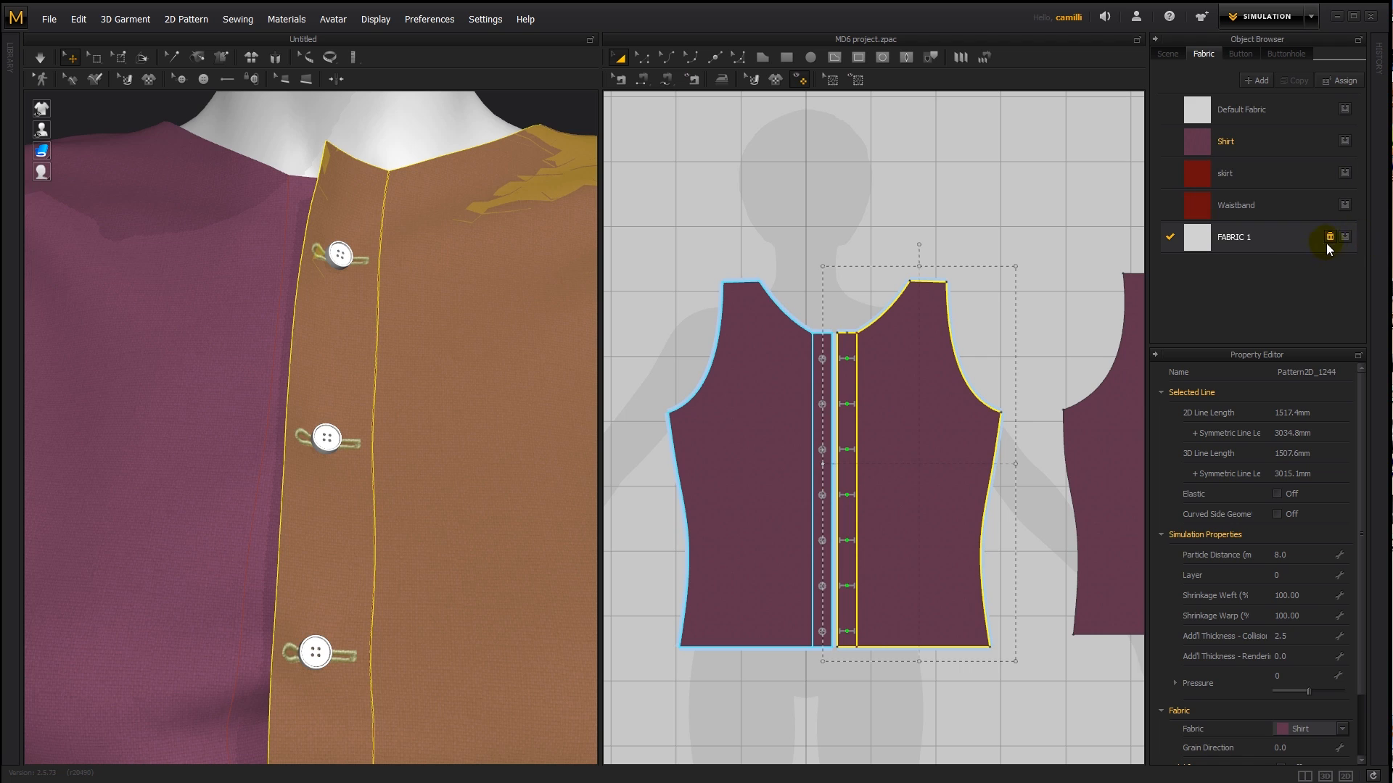
- Select the Default button style for editing
click(1237, 53)
click(1213, 108)
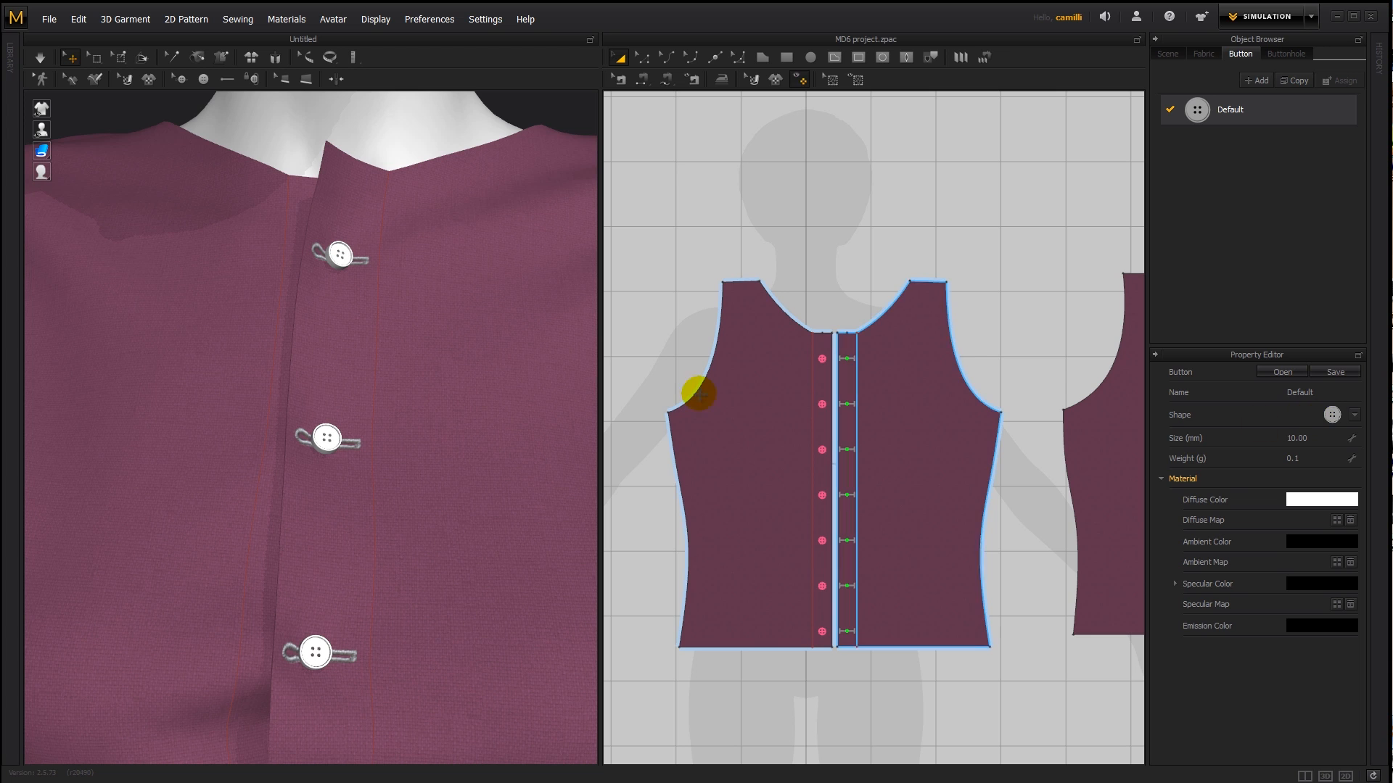
- Change the Default button style's shape to the thin open ring
scroll(347, 361, up, 3)
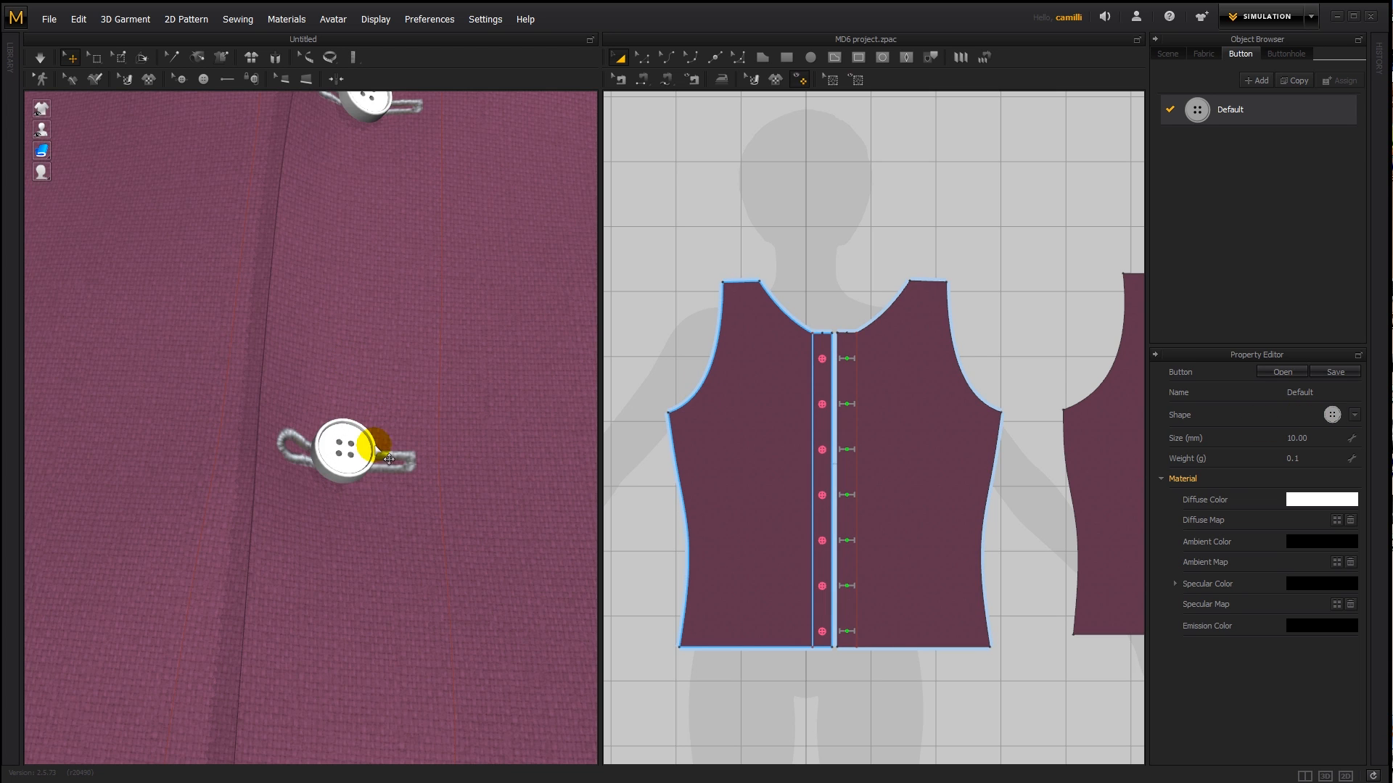
click(1354, 415)
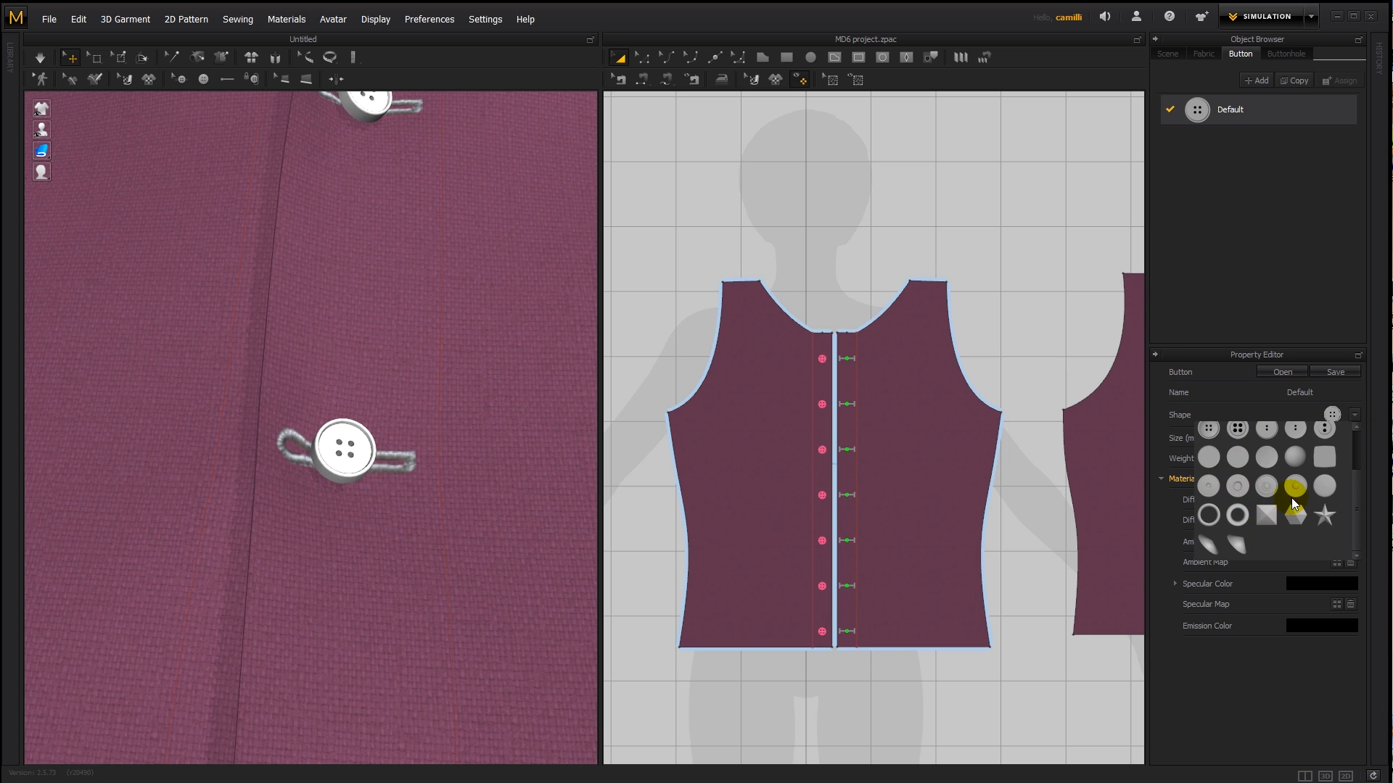
click(1208, 515)
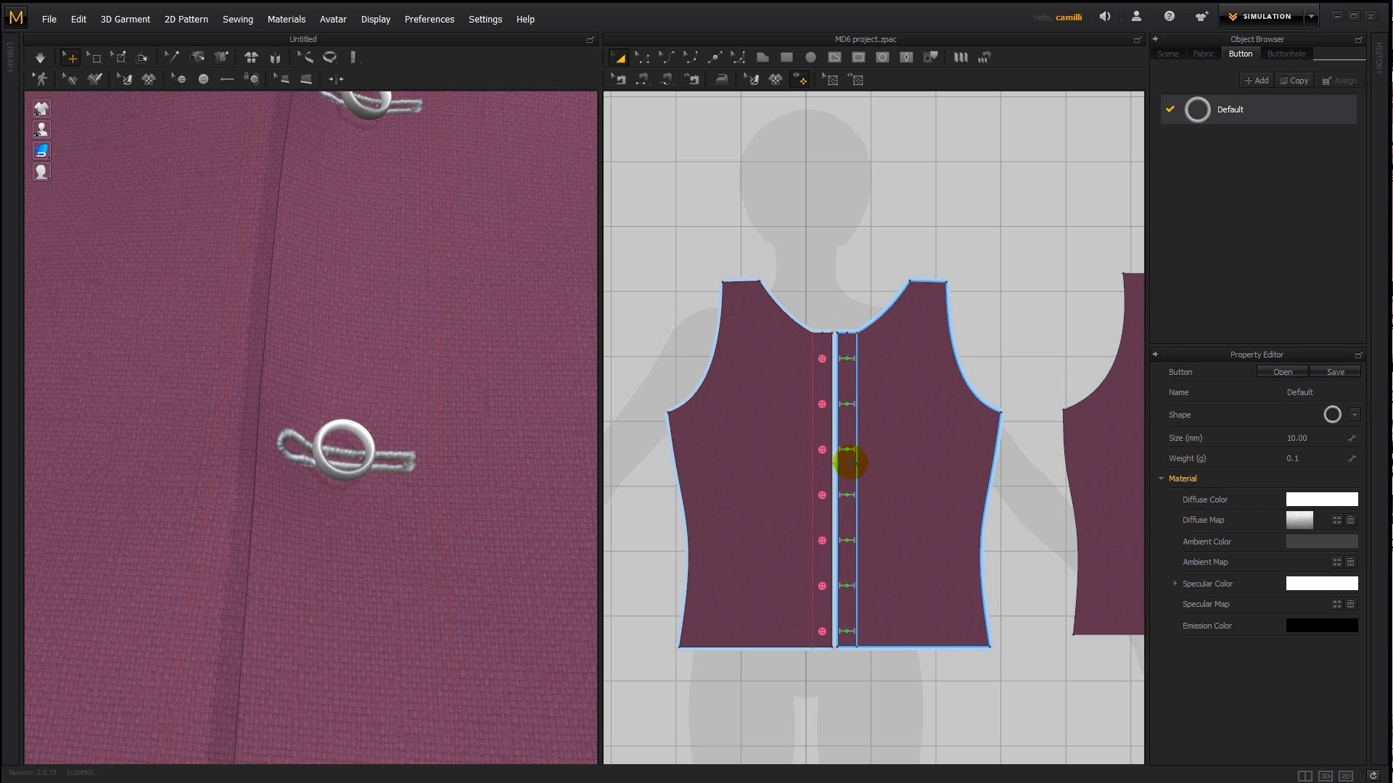
scroll(434, 473, down, 2)
scroll(418, 468, down, 3)
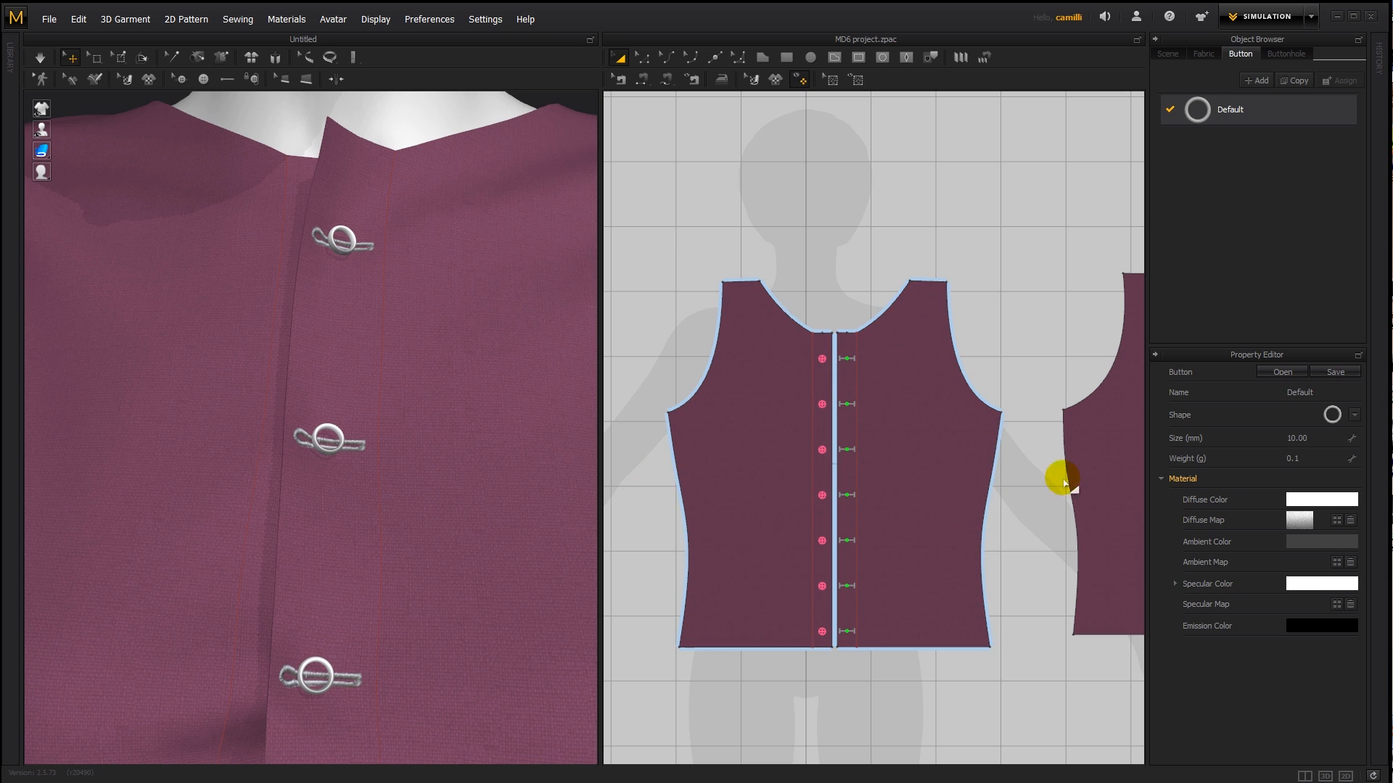
- Try two four-hole shapes on the Default button style: the third in the first row, followed by the second in the third row
click(1353, 415)
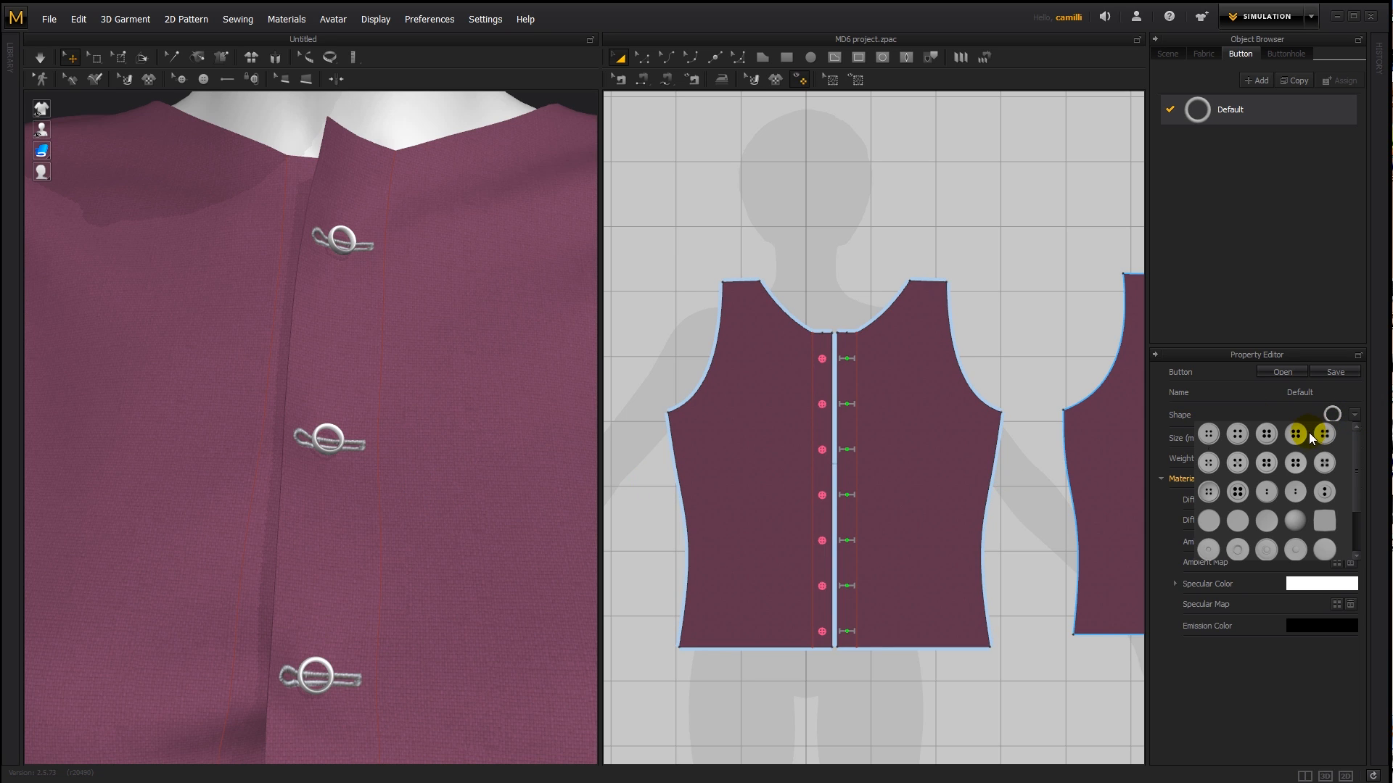
click(1266, 433)
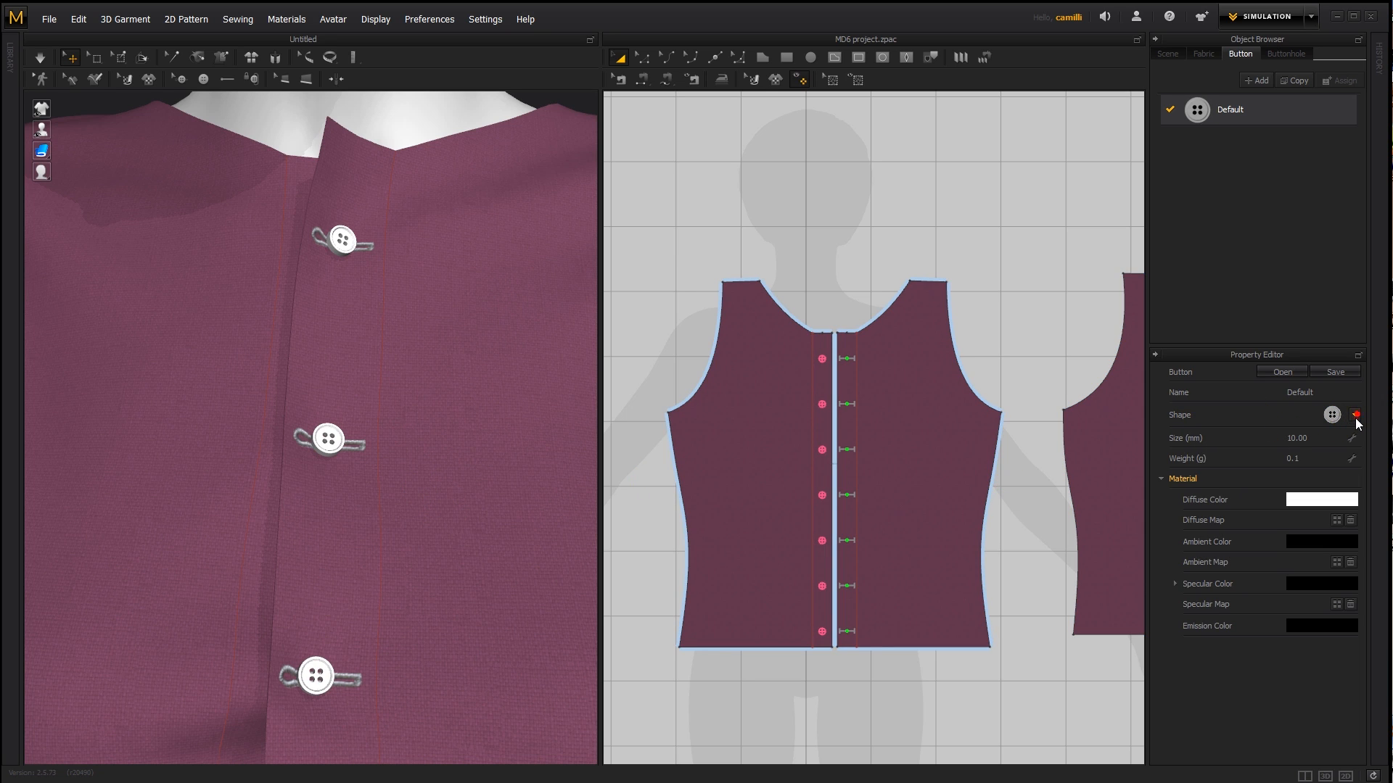
click(1354, 416)
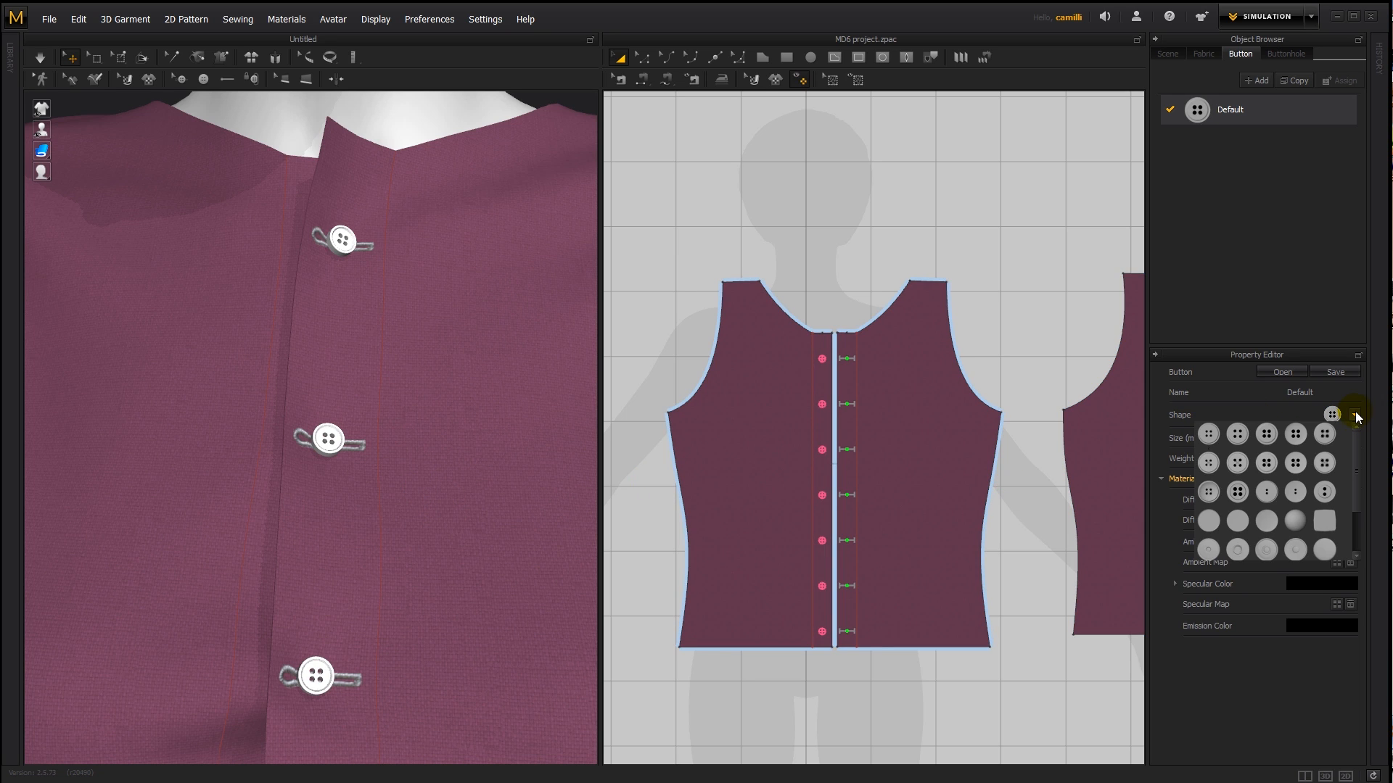
click(1242, 495)
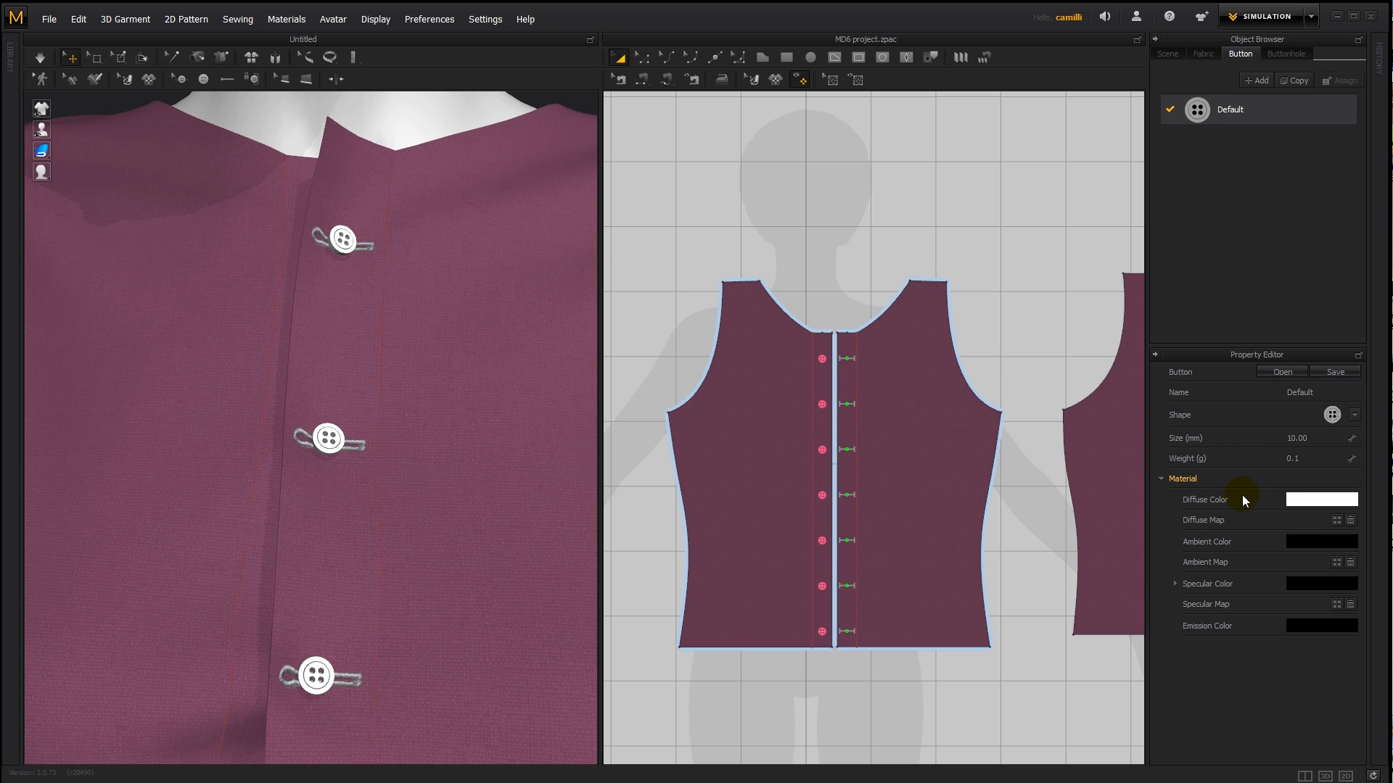
- Change the Default button style's shape to the star
click(1360, 415)
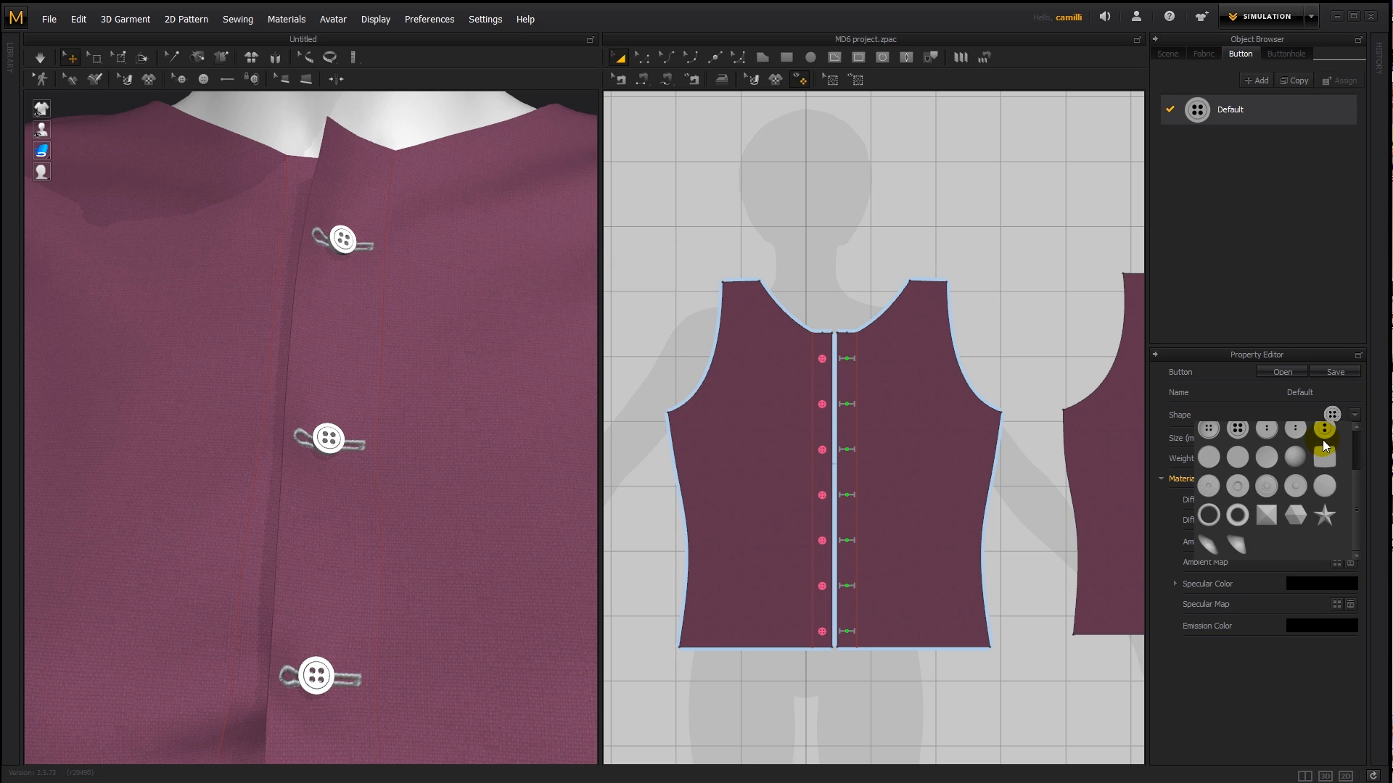
scroll(1333, 462, down, 3)
click(1324, 518)
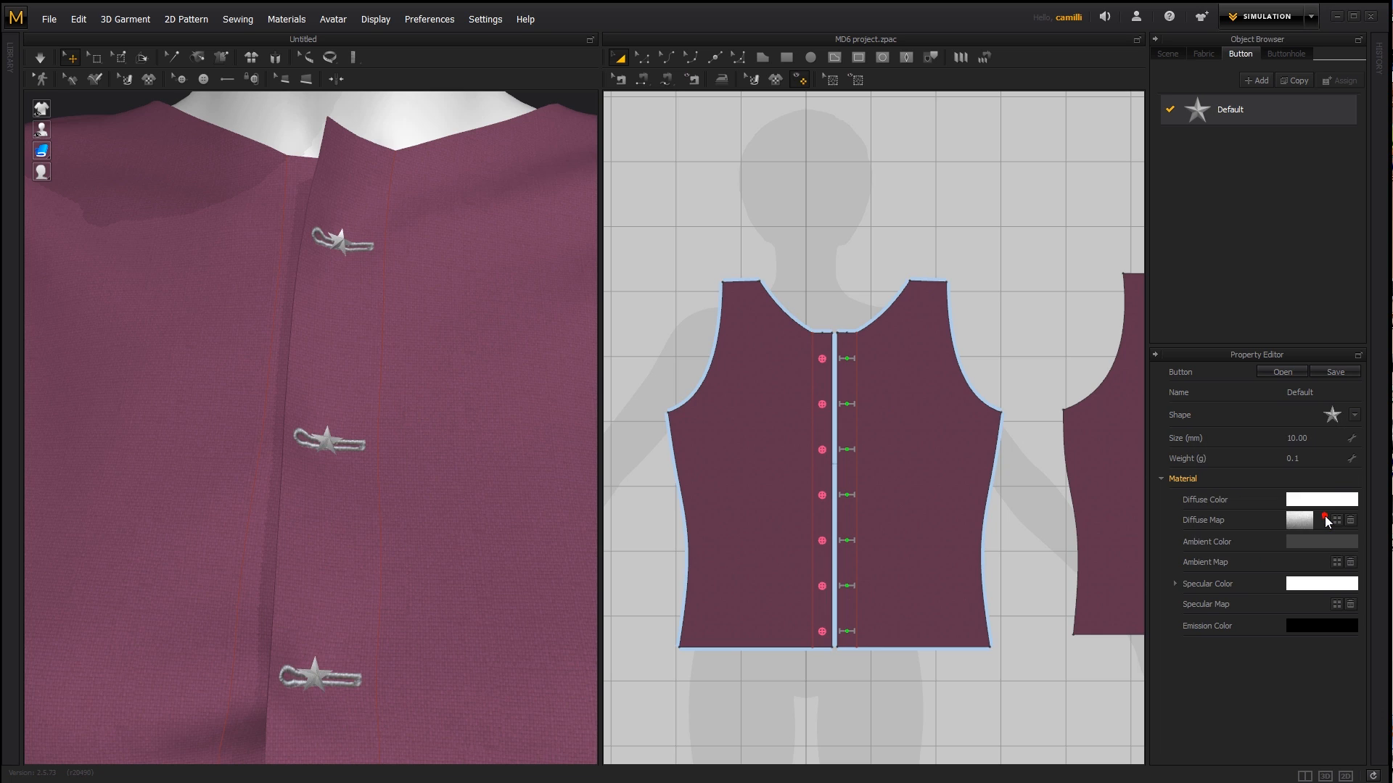
- Give the Default button style a four-hole shape, settling on the last one in the second row of the shape choices
click(1354, 416)
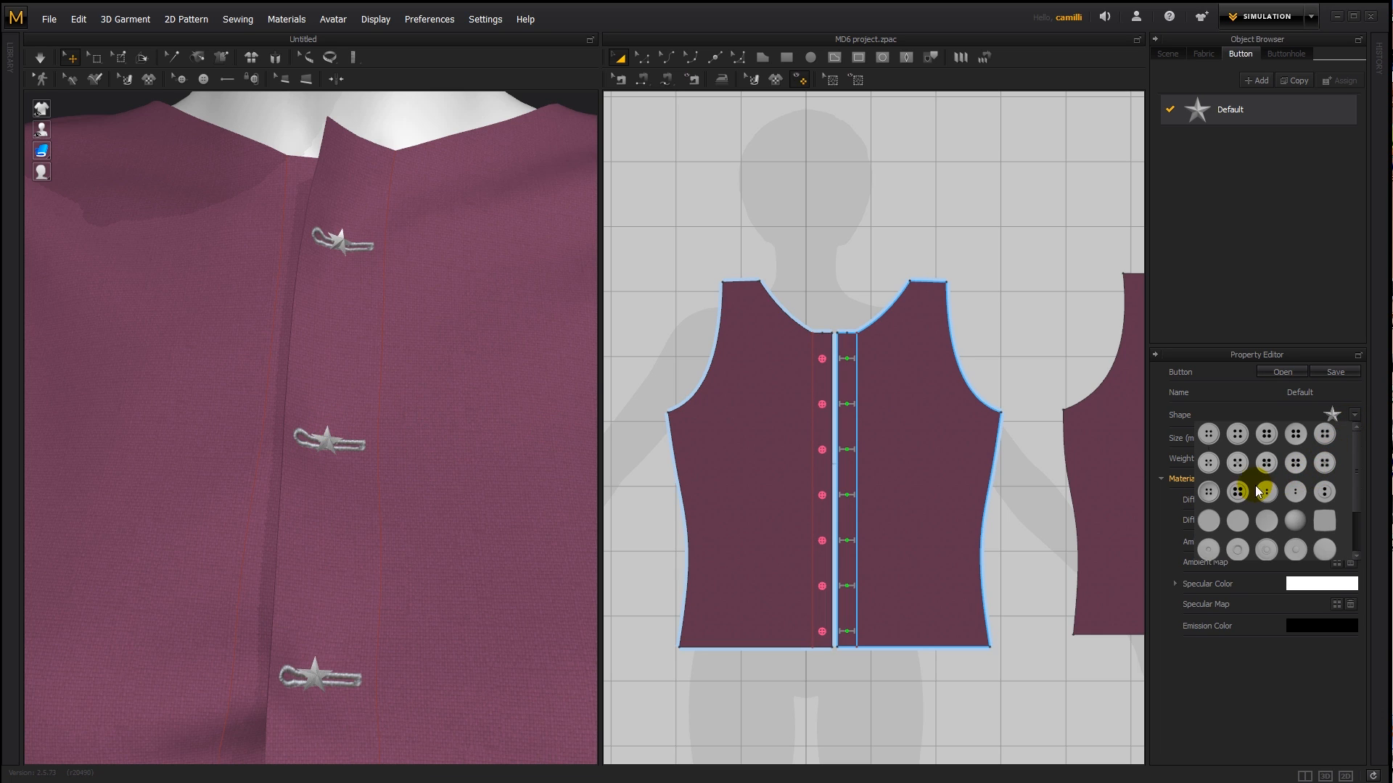
click(1295, 463)
click(1355, 416)
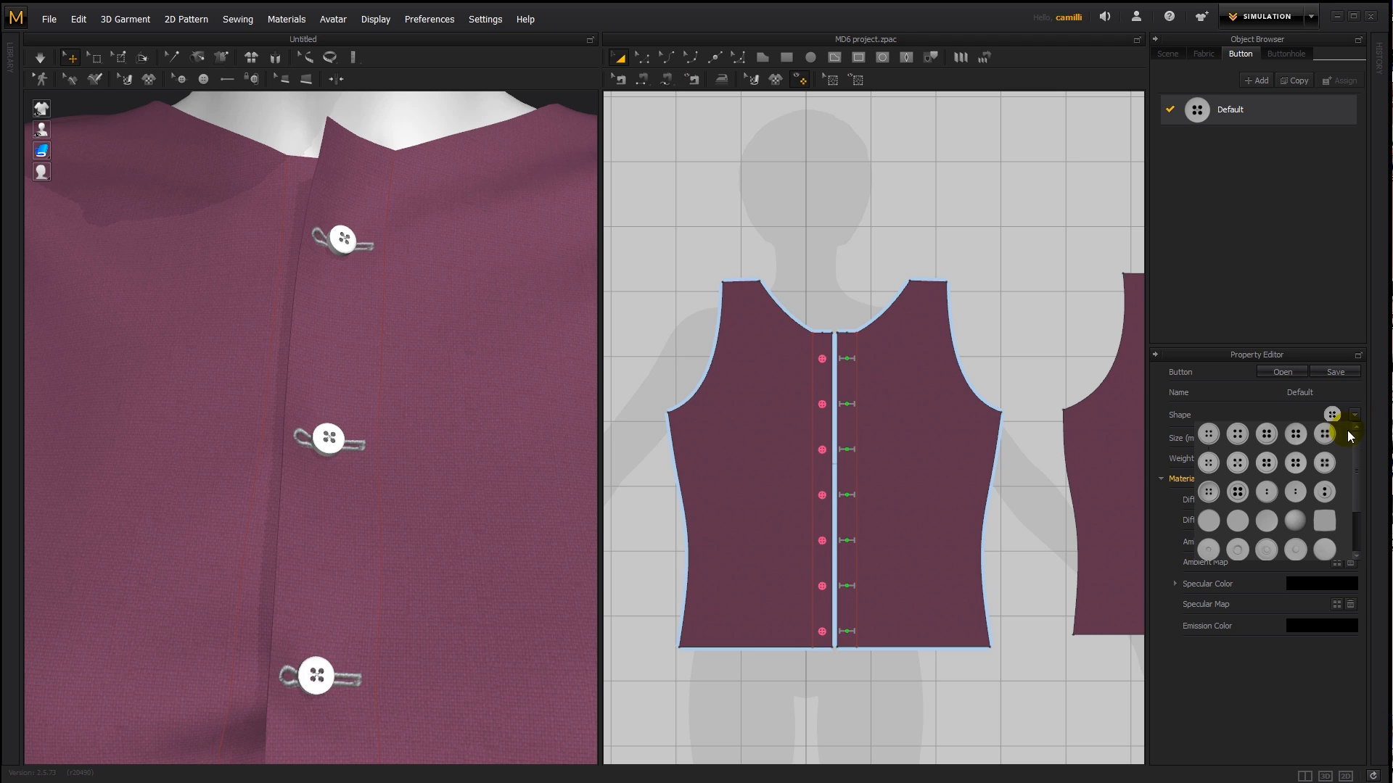
click(1323, 463)
scroll(363, 457, up, 5)
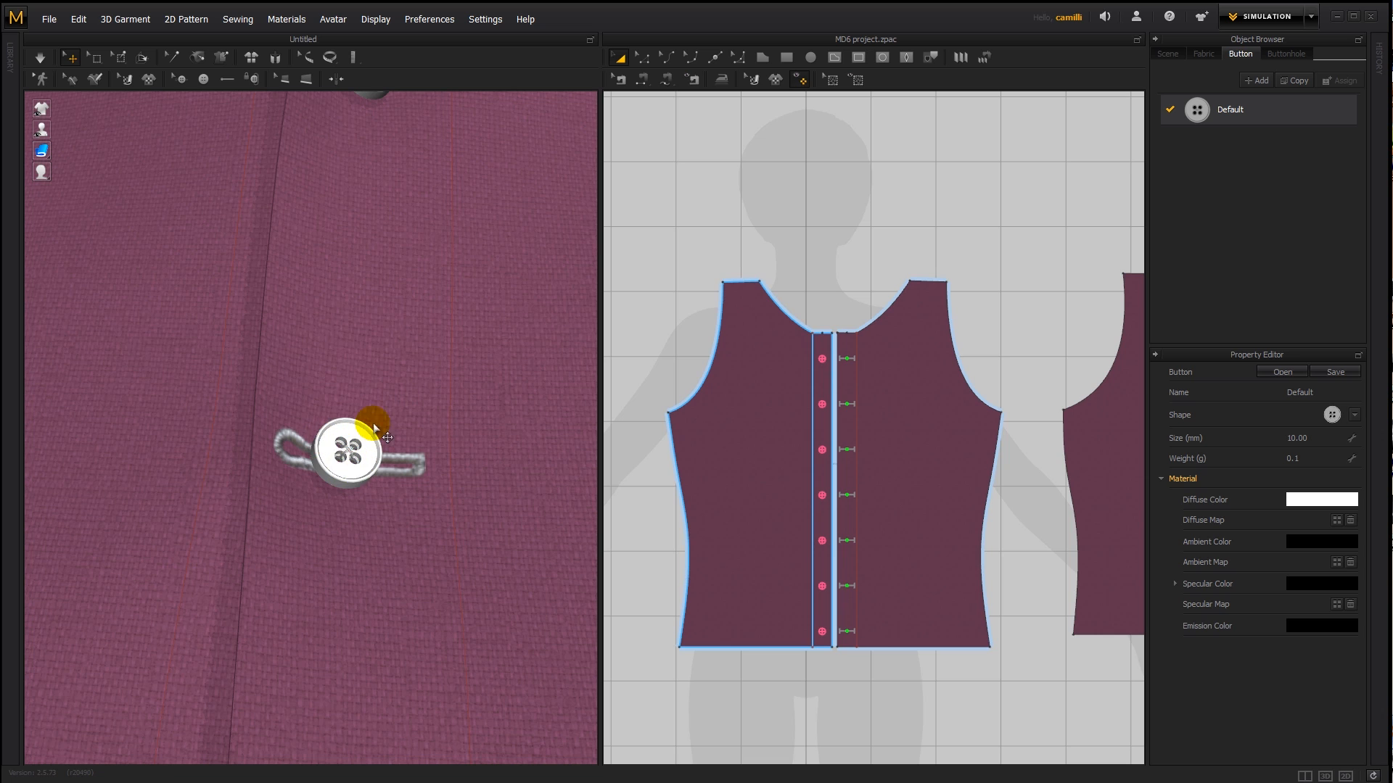
scroll(428, 444, down, 5)
scroll(428, 444, down, 2)
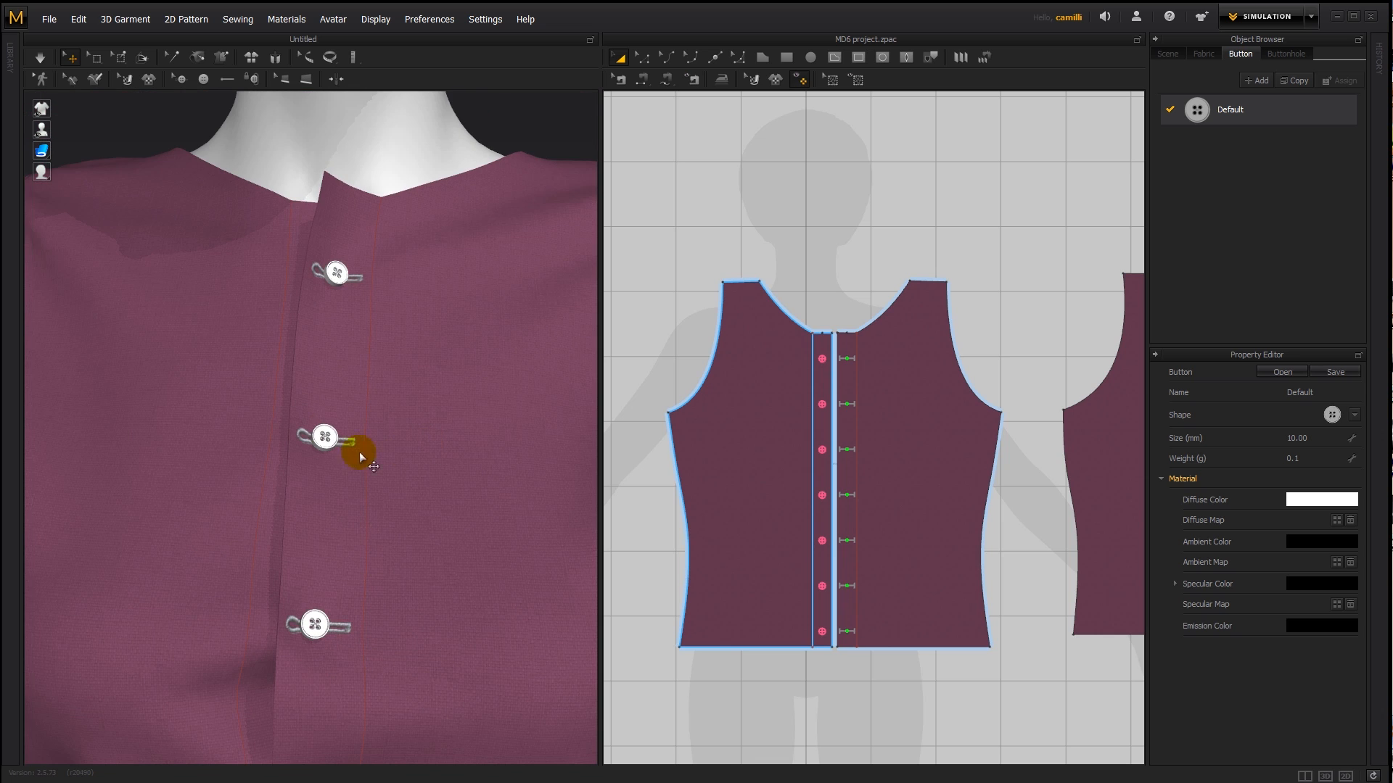
- Set the Default button style's size to 20 mm
click(1309, 437)
text(20)
key(Return)
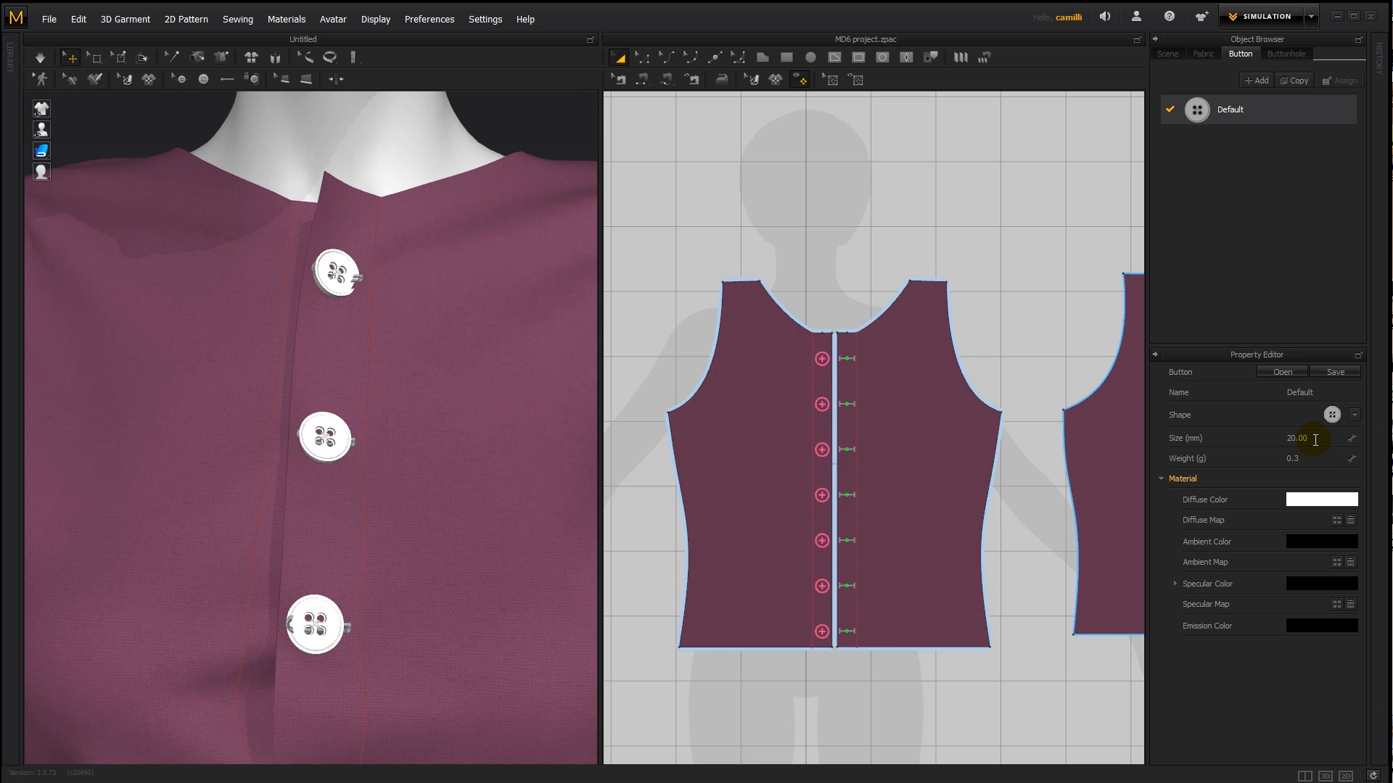
- Set the Default button style's size to 15 mm and simulate the shirt with the resized buttons
click(1320, 439)
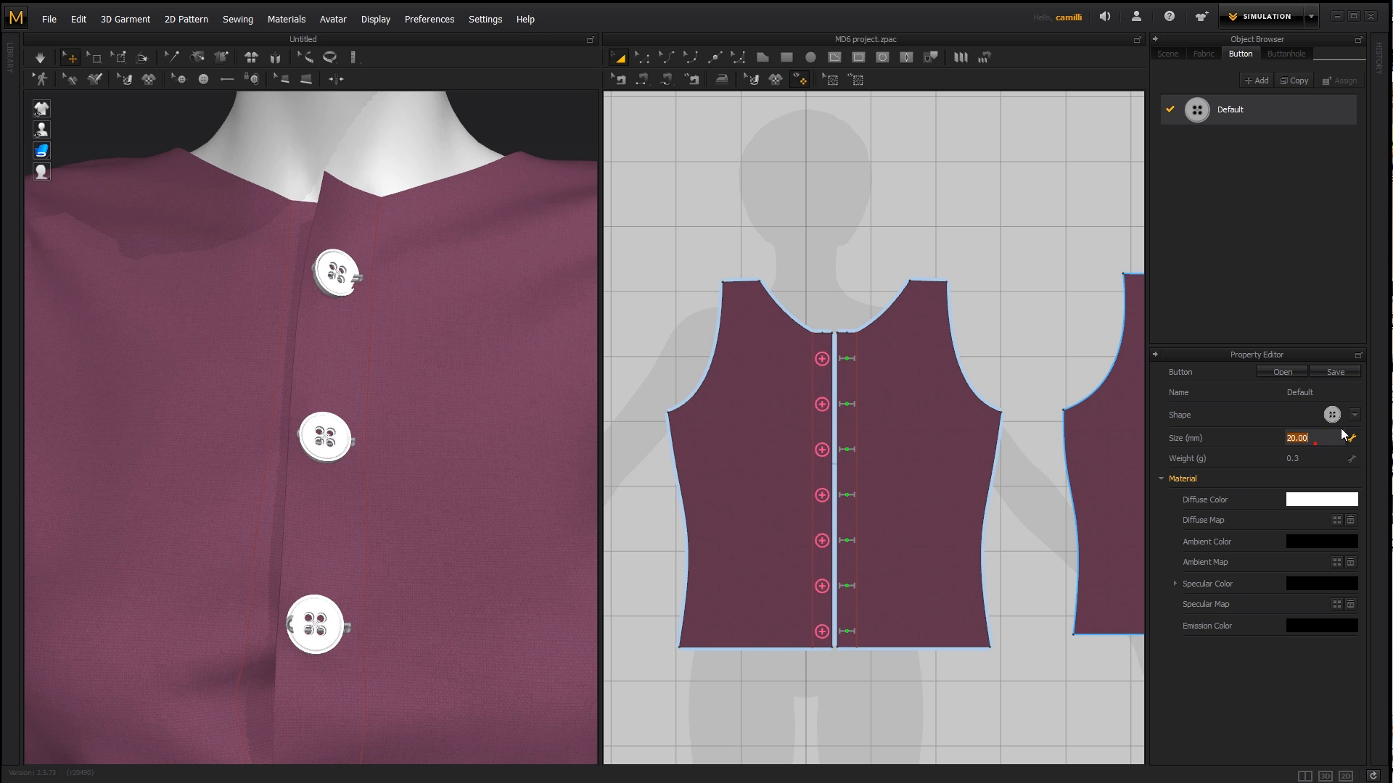
text(15)
key(Return)
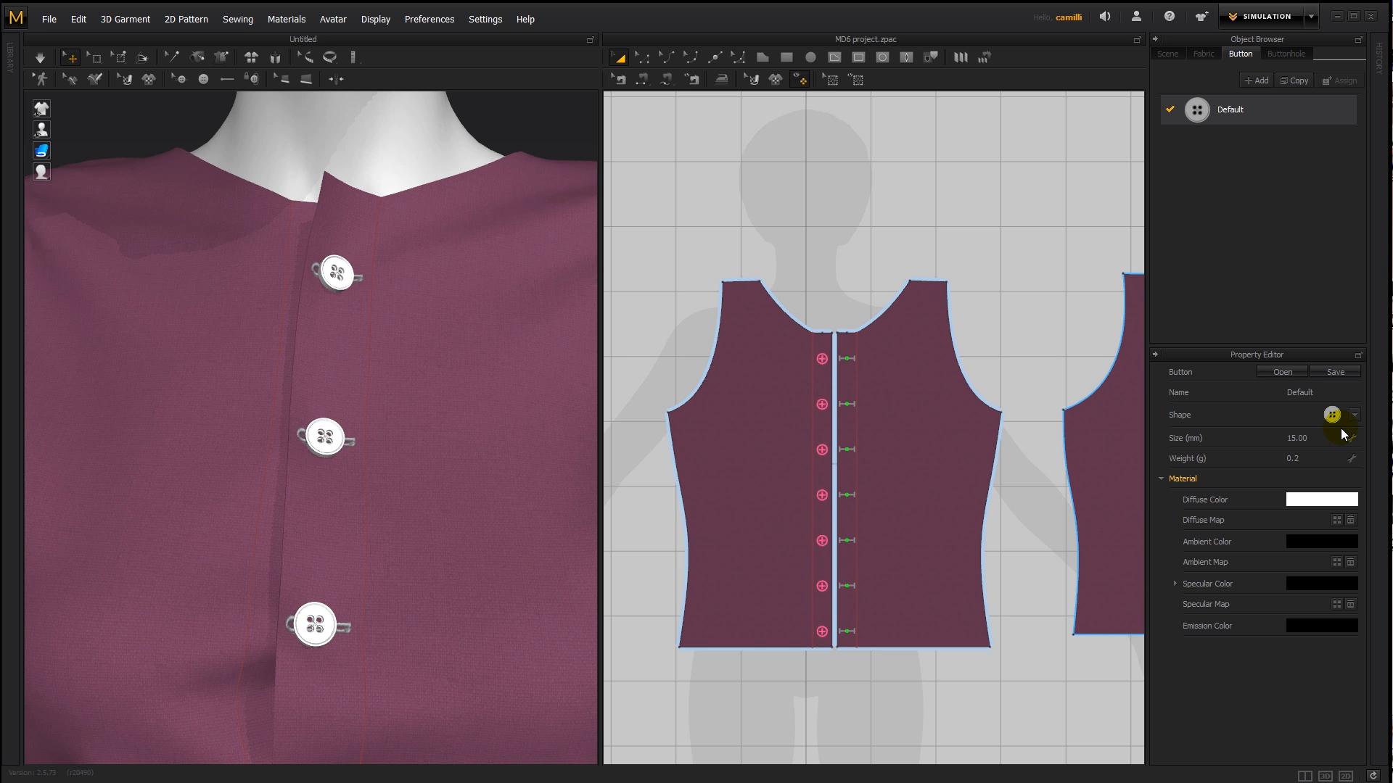
right_drag(445, 504, 504, 491)
key(space)
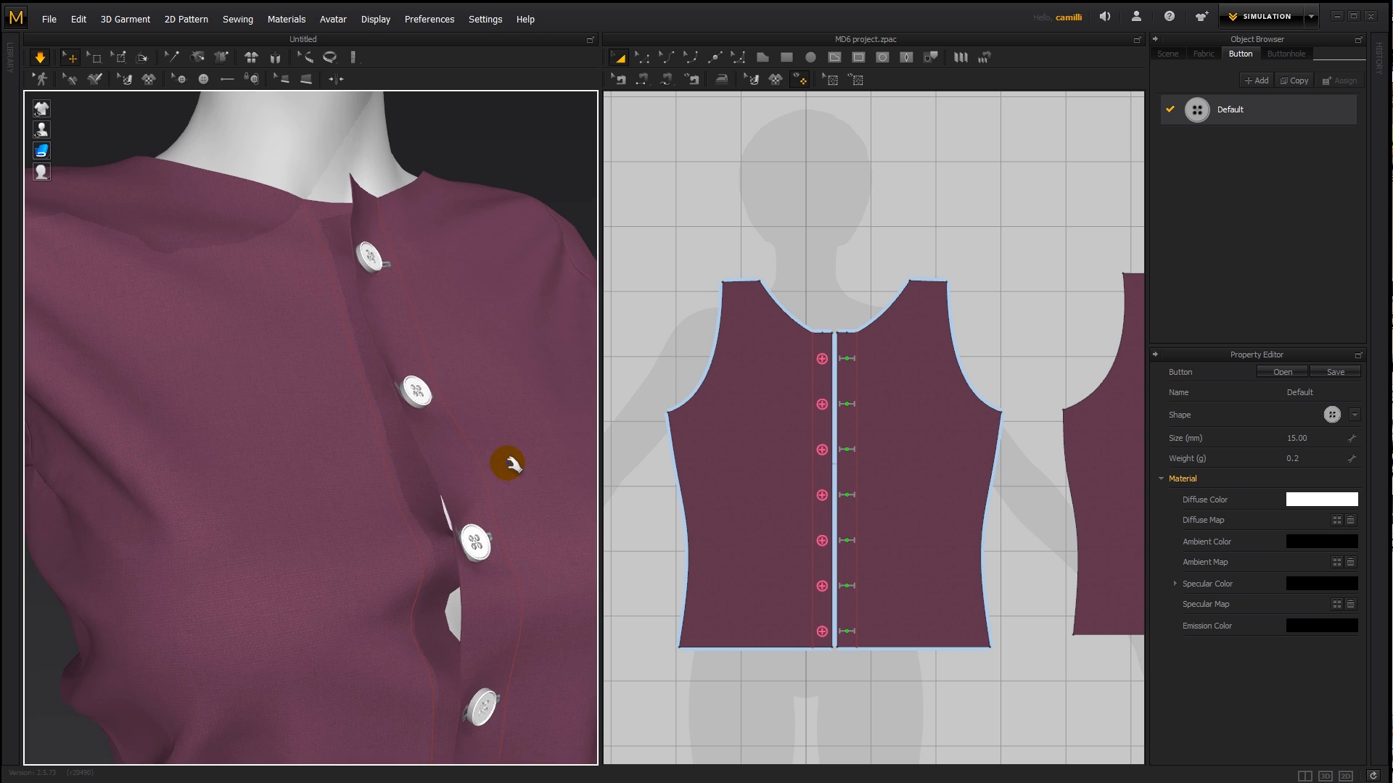
right_drag(547, 397, 1209, 455)
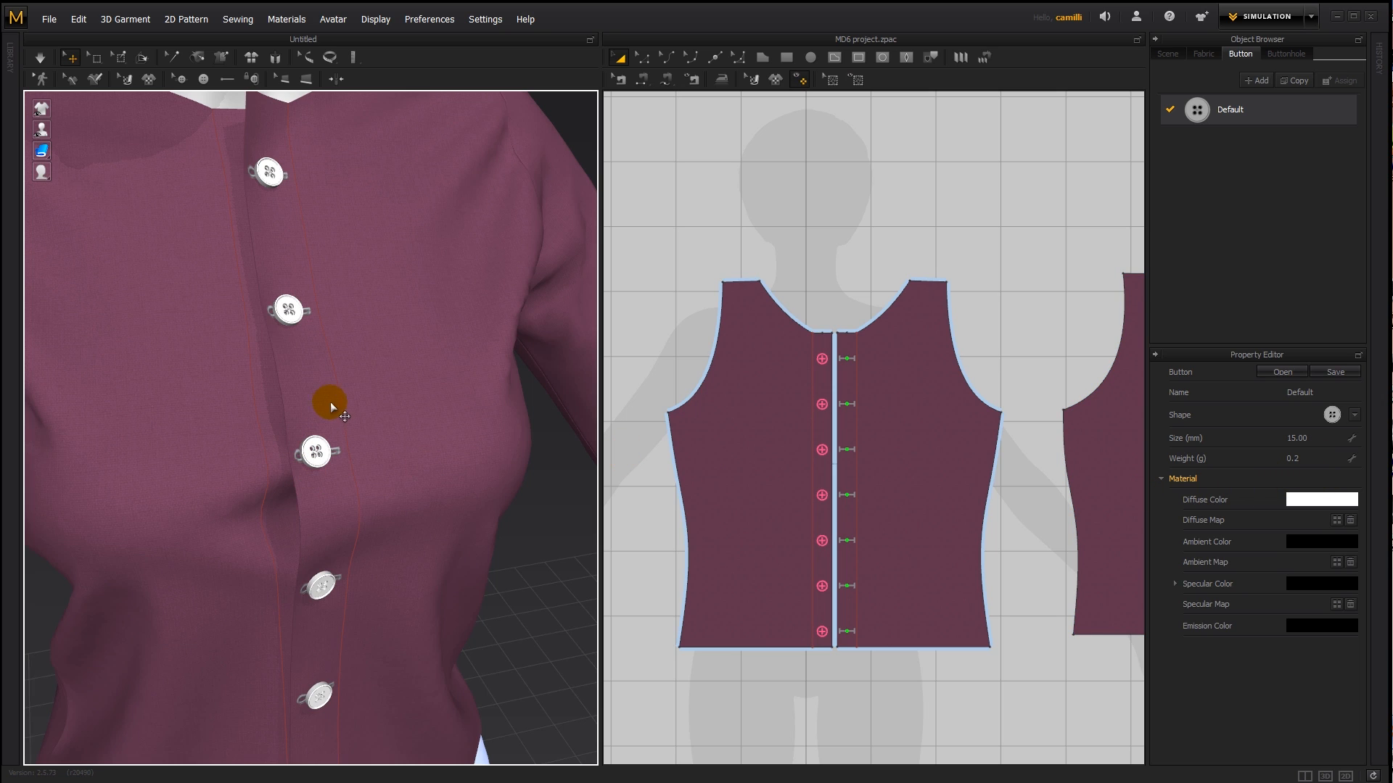
- Set the Default button style's weight to 5 g and view the shirt front from the side
click(1316, 458)
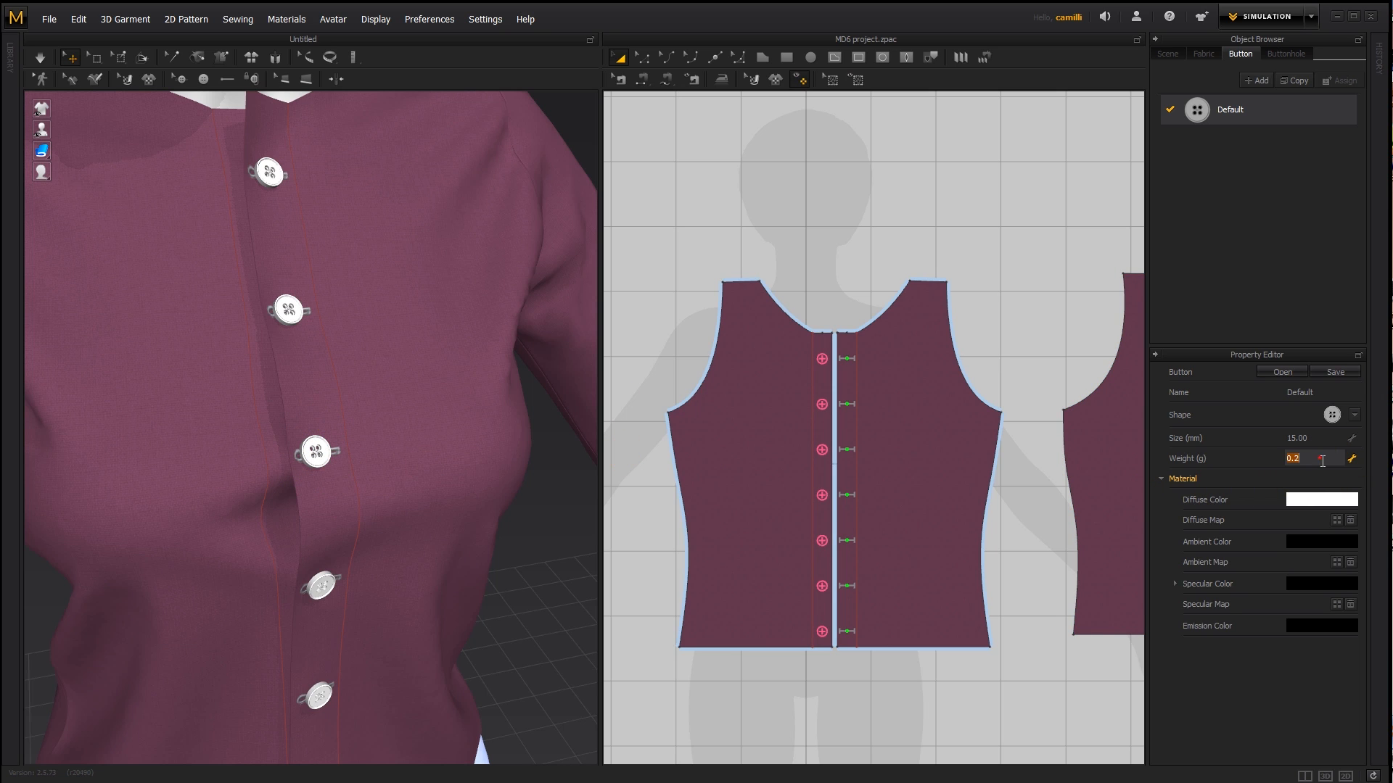
text(5)
key(Return)
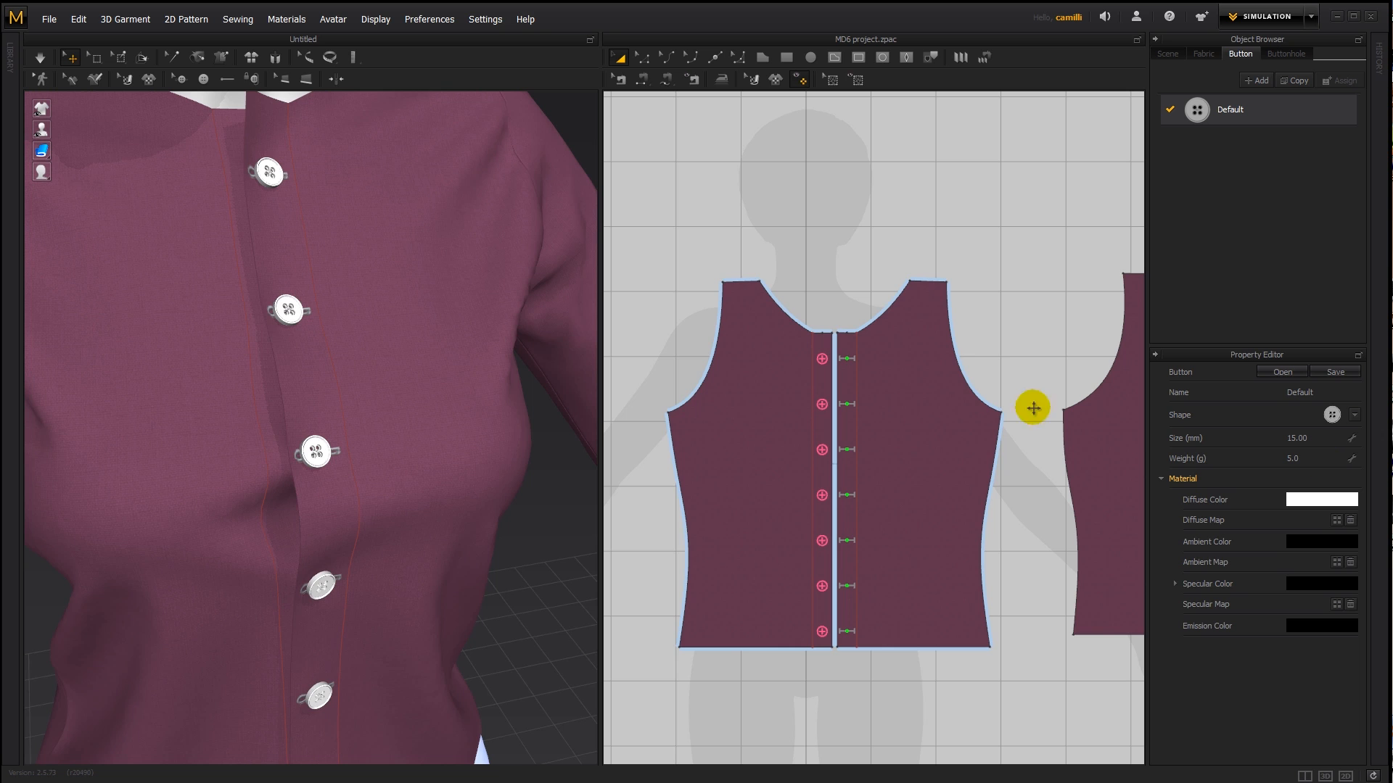
right_drag(566, 435, 510, 430)
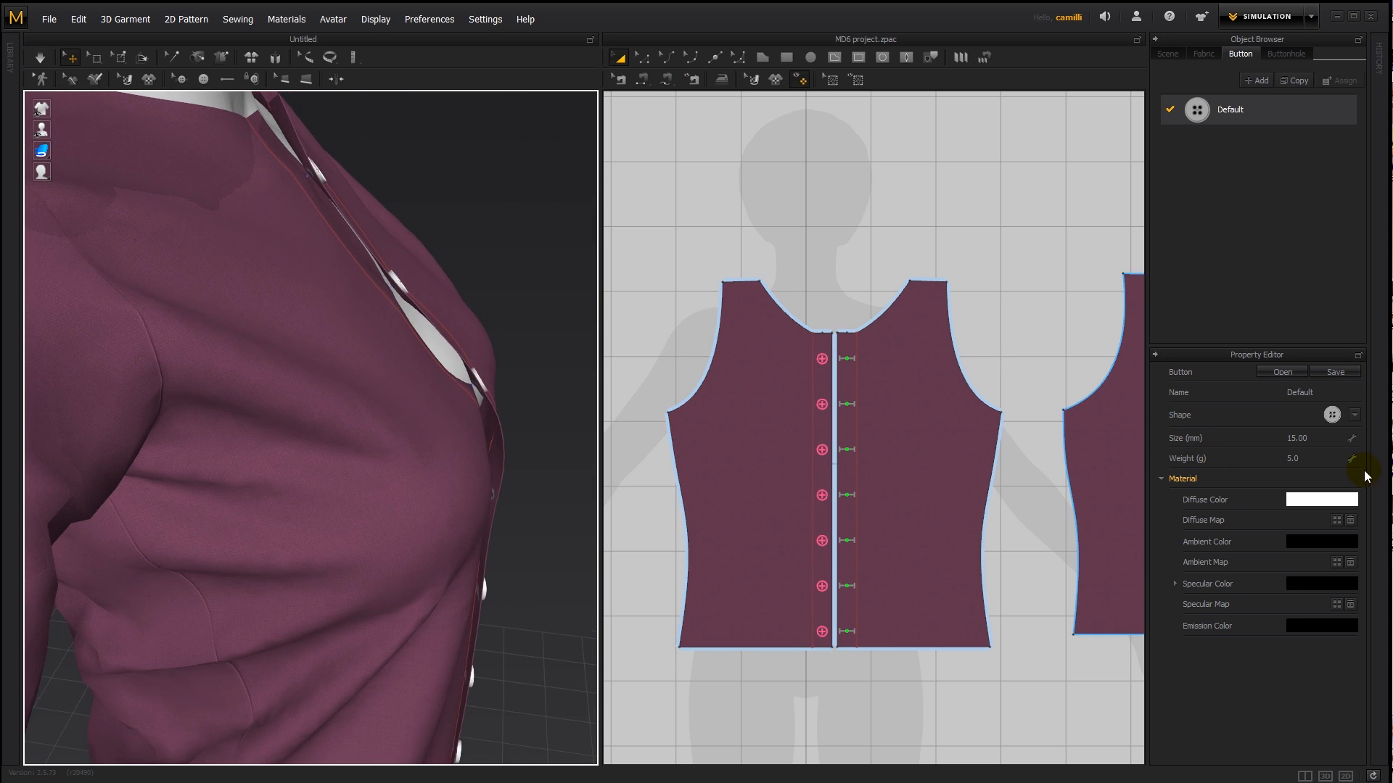
- Set the Default button style's weight to 20 g and simulate the shirt
click(1306, 458)
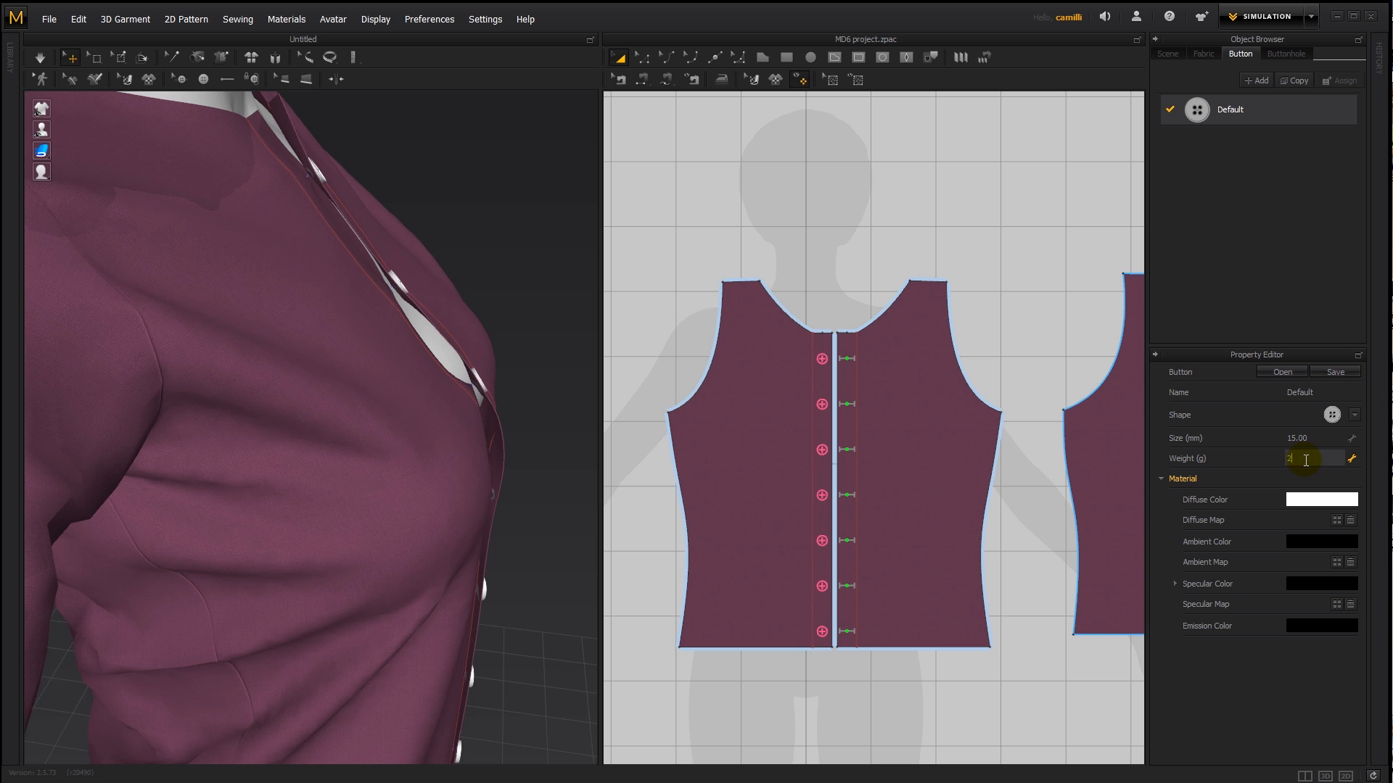
text(2)
key(Return)
click(518, 277)
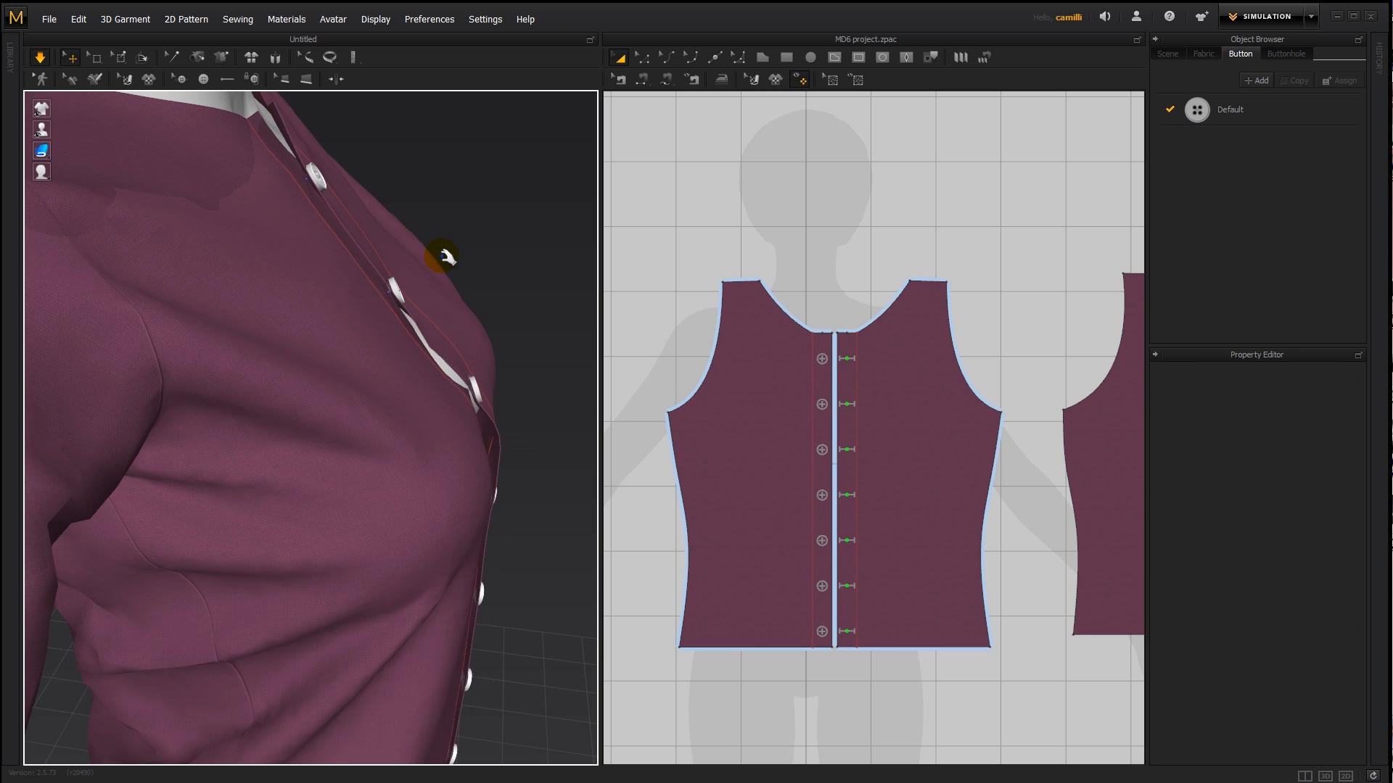
key(space)
right_drag(538, 368, 457, 418)
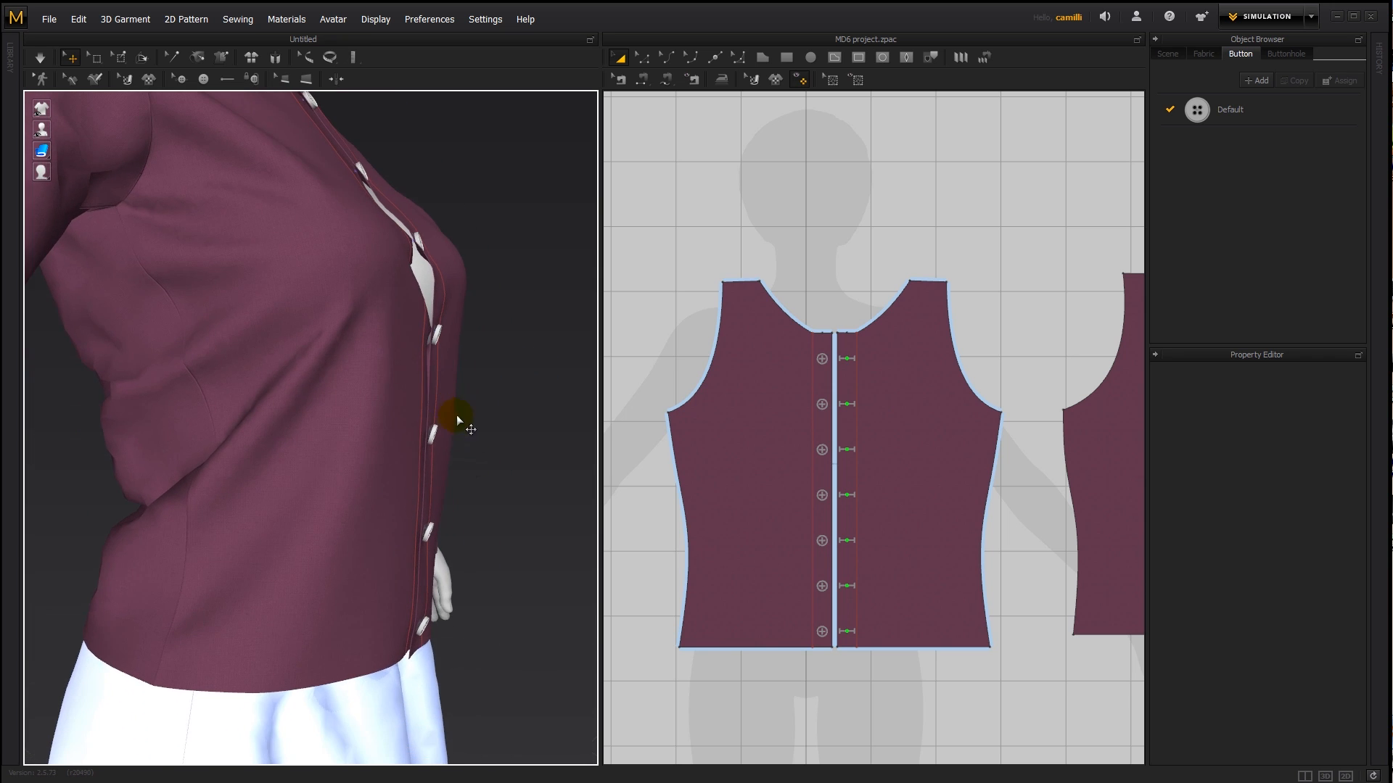
- Run the simulation again and examine from the side how the heavier buttons hang on the lower front
key(space)
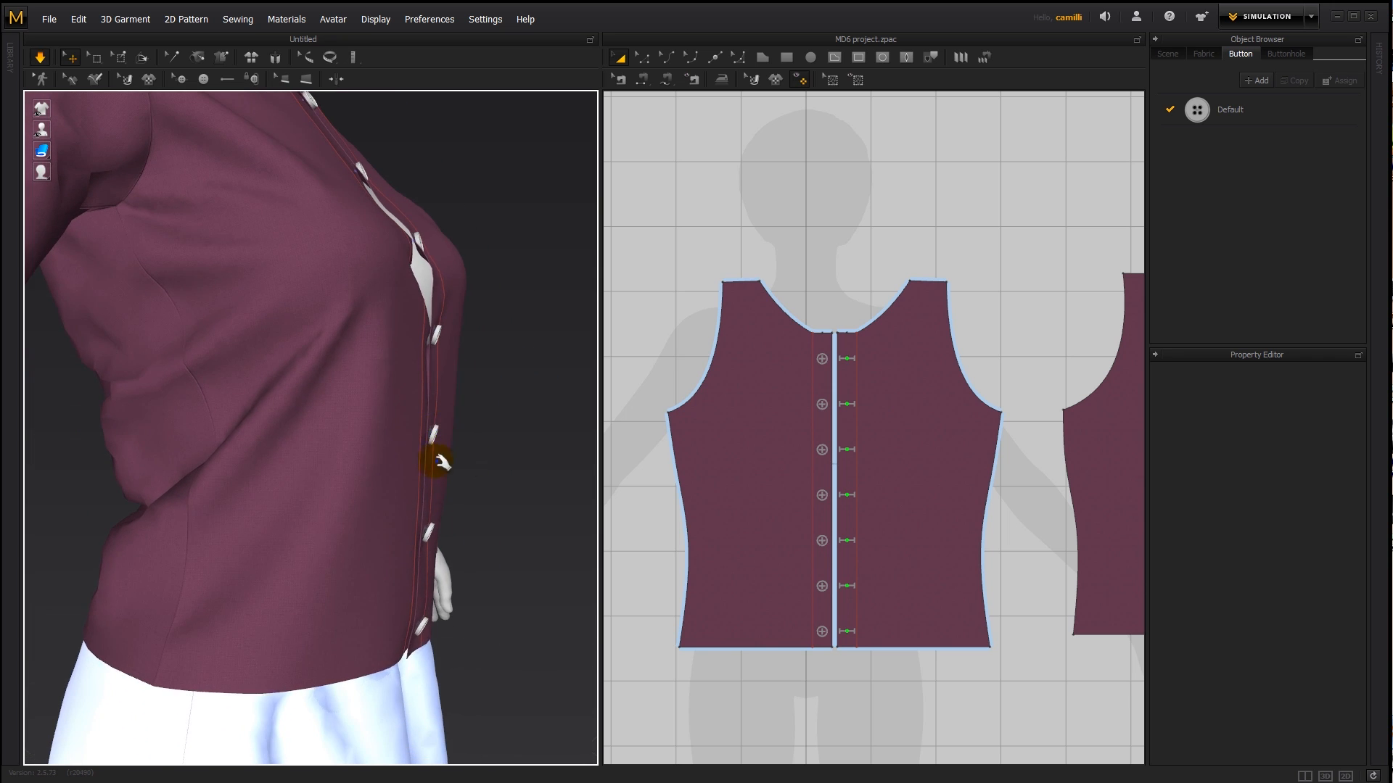
middle_drag(436, 460, 383, 382)
scroll(387, 388, up, 3)
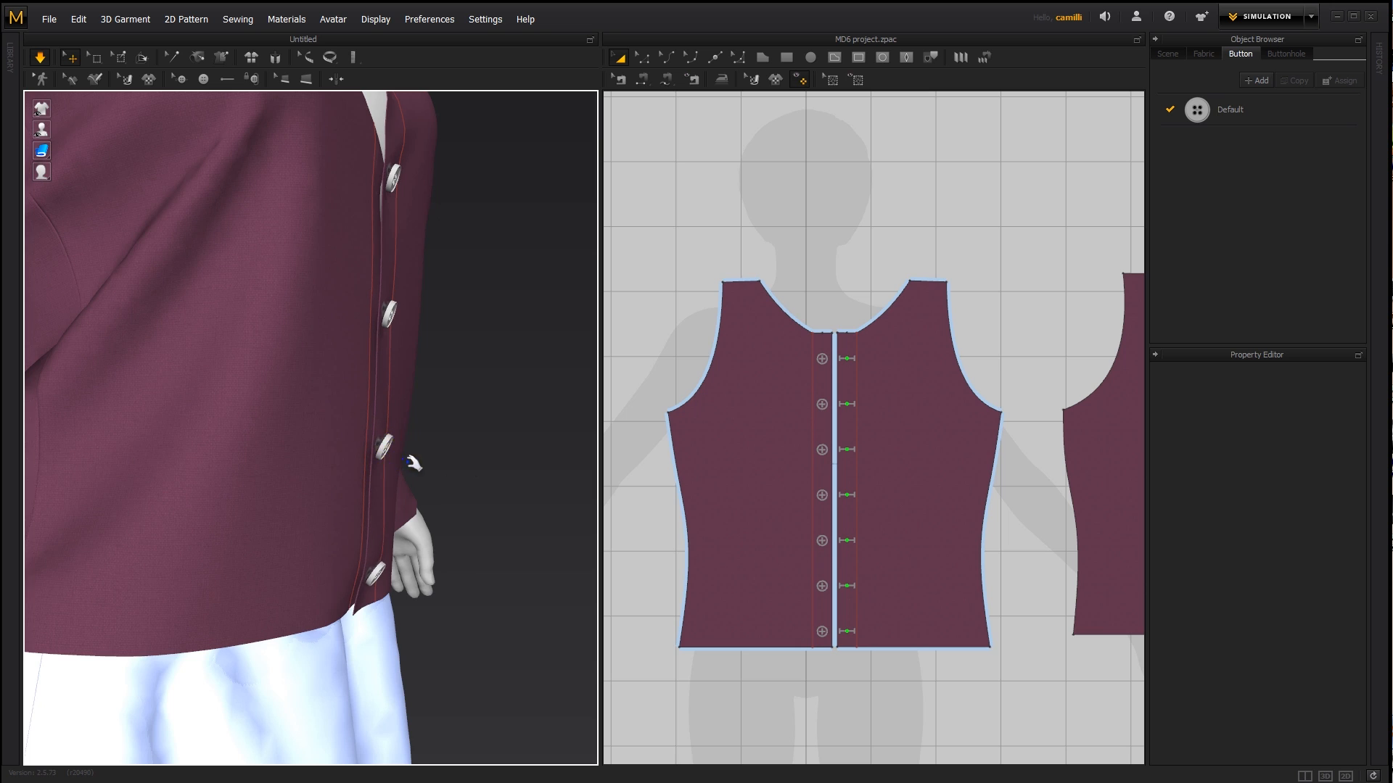
right_drag(411, 461, 423, 471)
scroll(421, 475, up, 4)
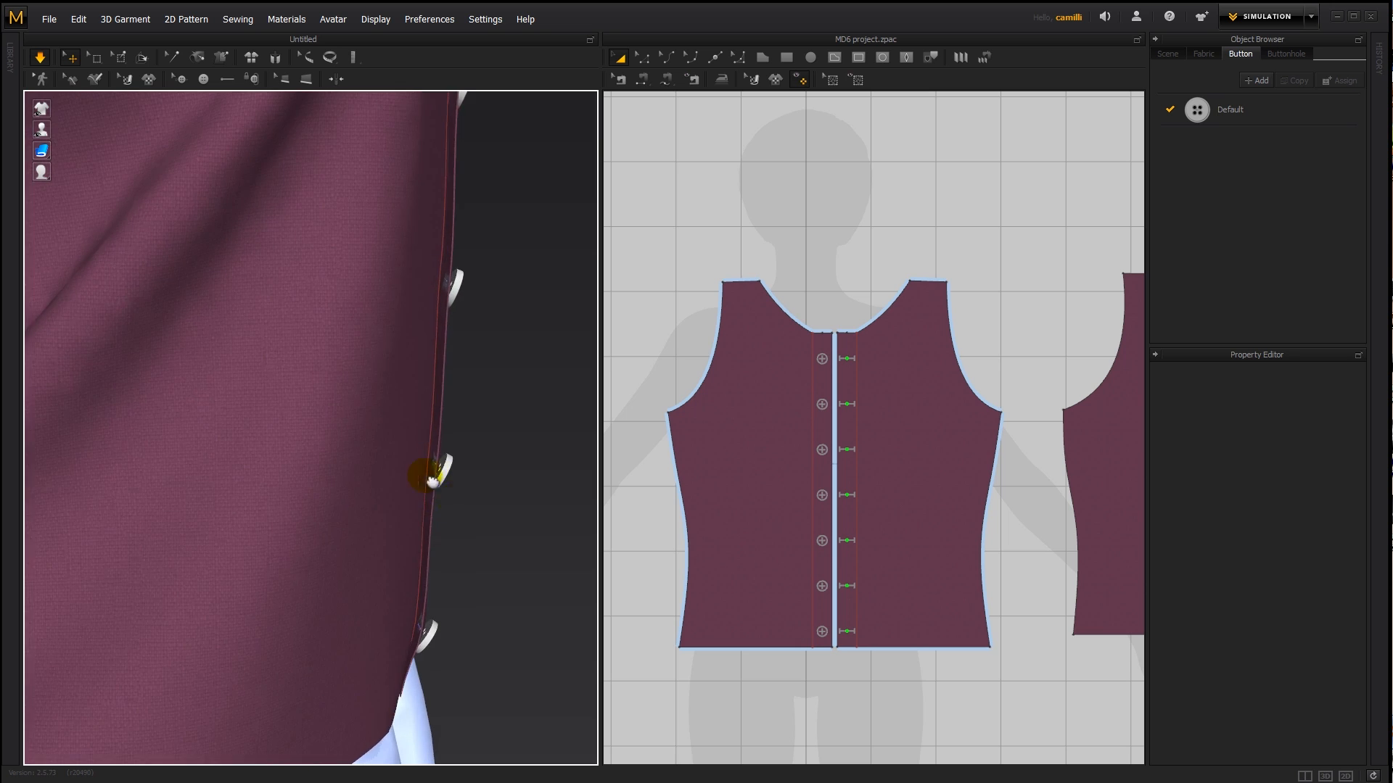
scroll(375, 447, up, 3)
right_drag(425, 448, 412, 449)
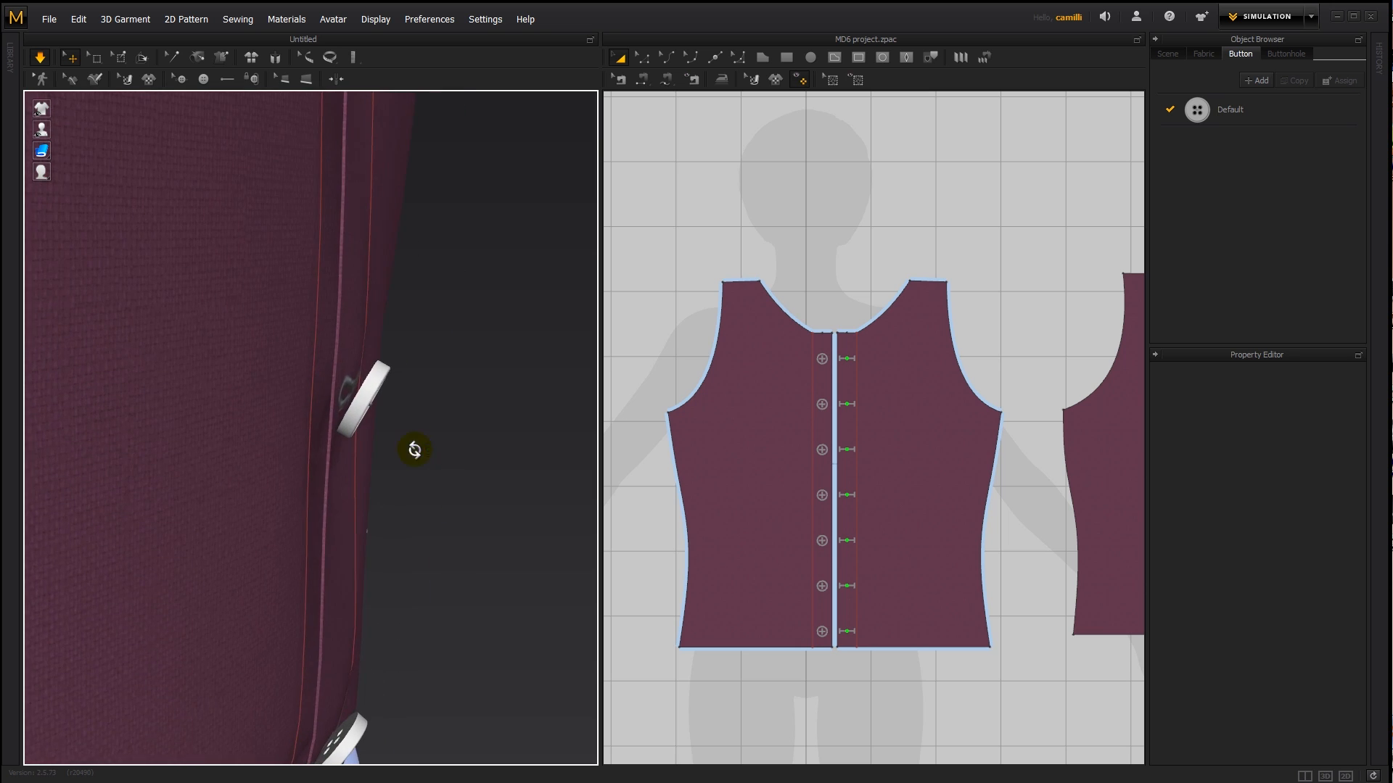
scroll(424, 450, down, 2)
key(space)
scroll(424, 450, down, 2)
- Set the Default button style's weight to 0.2 g and run the simulation to settle the shirt
click(406, 436)
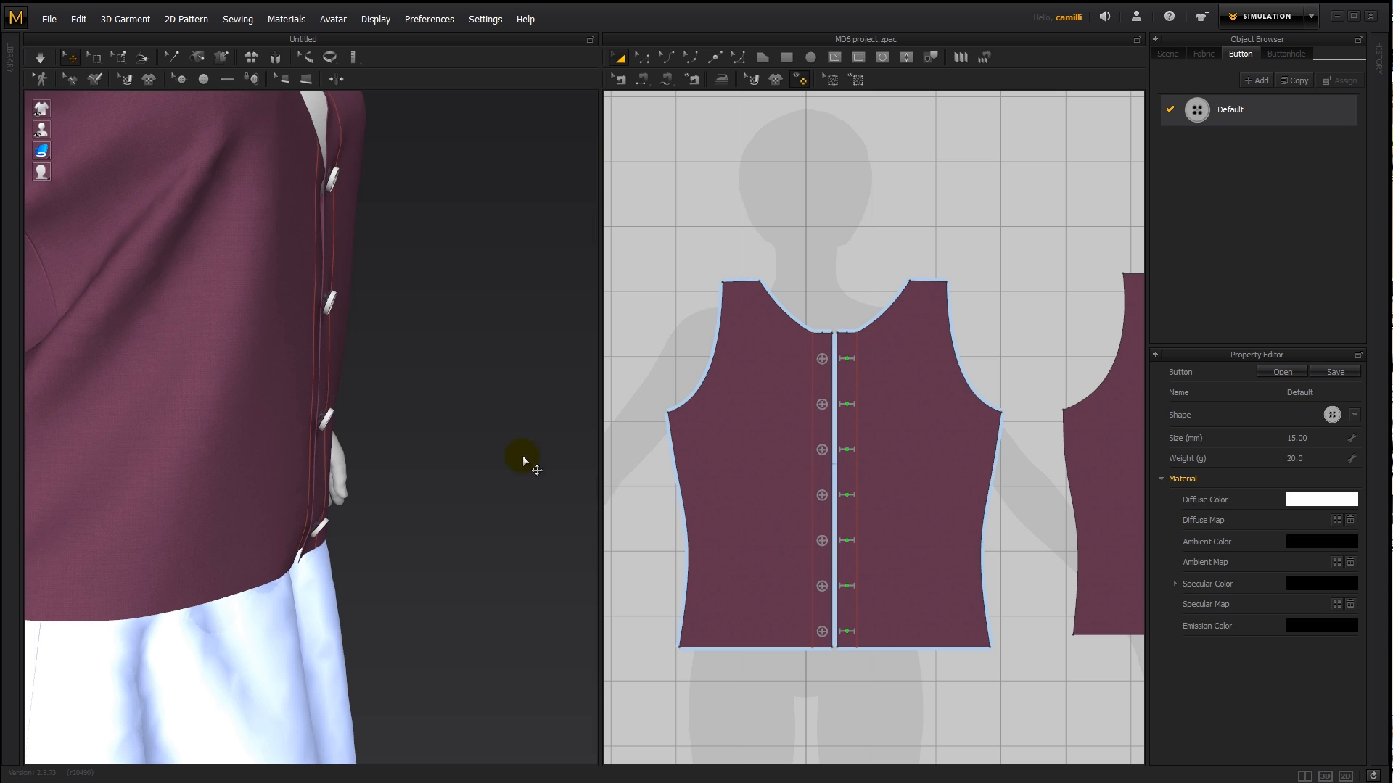
click(1303, 460)
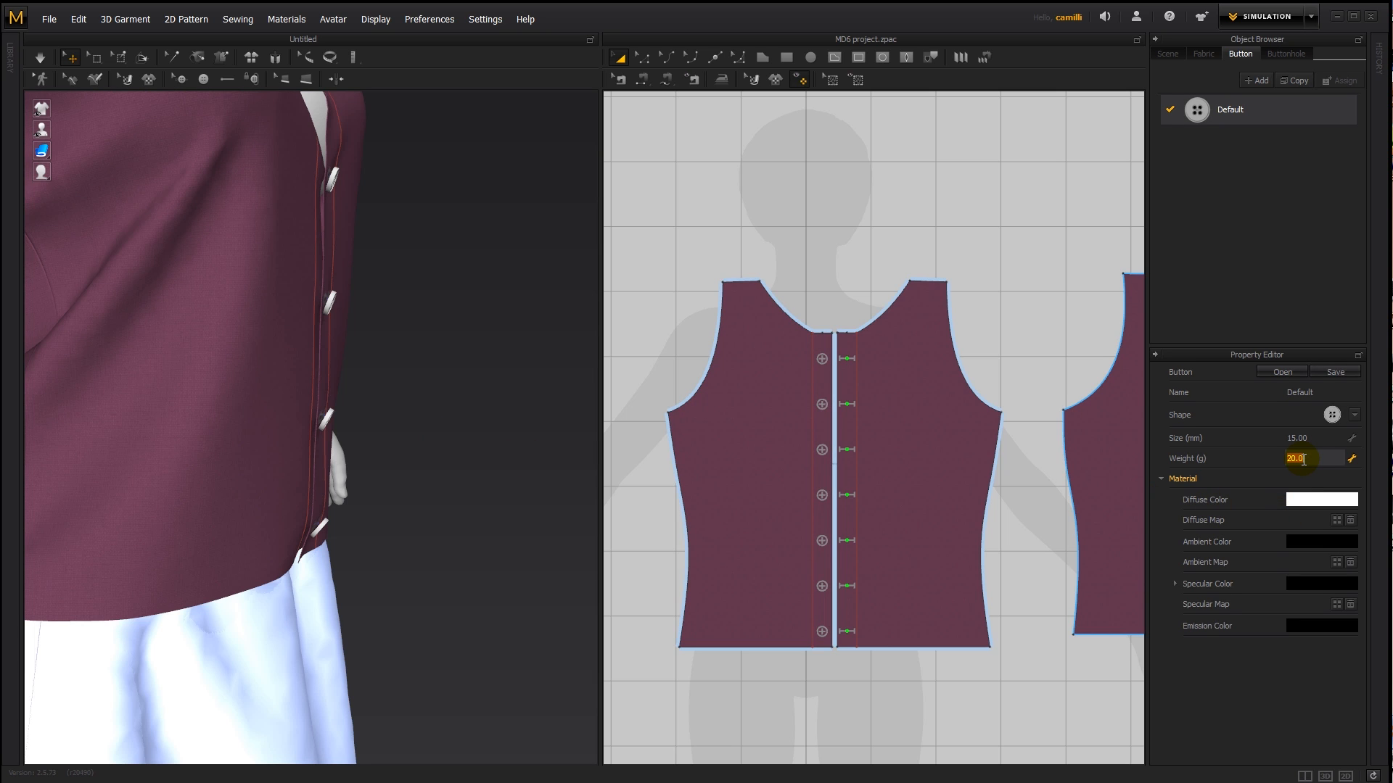
text(.2)
key(Return)
click(336, 389)
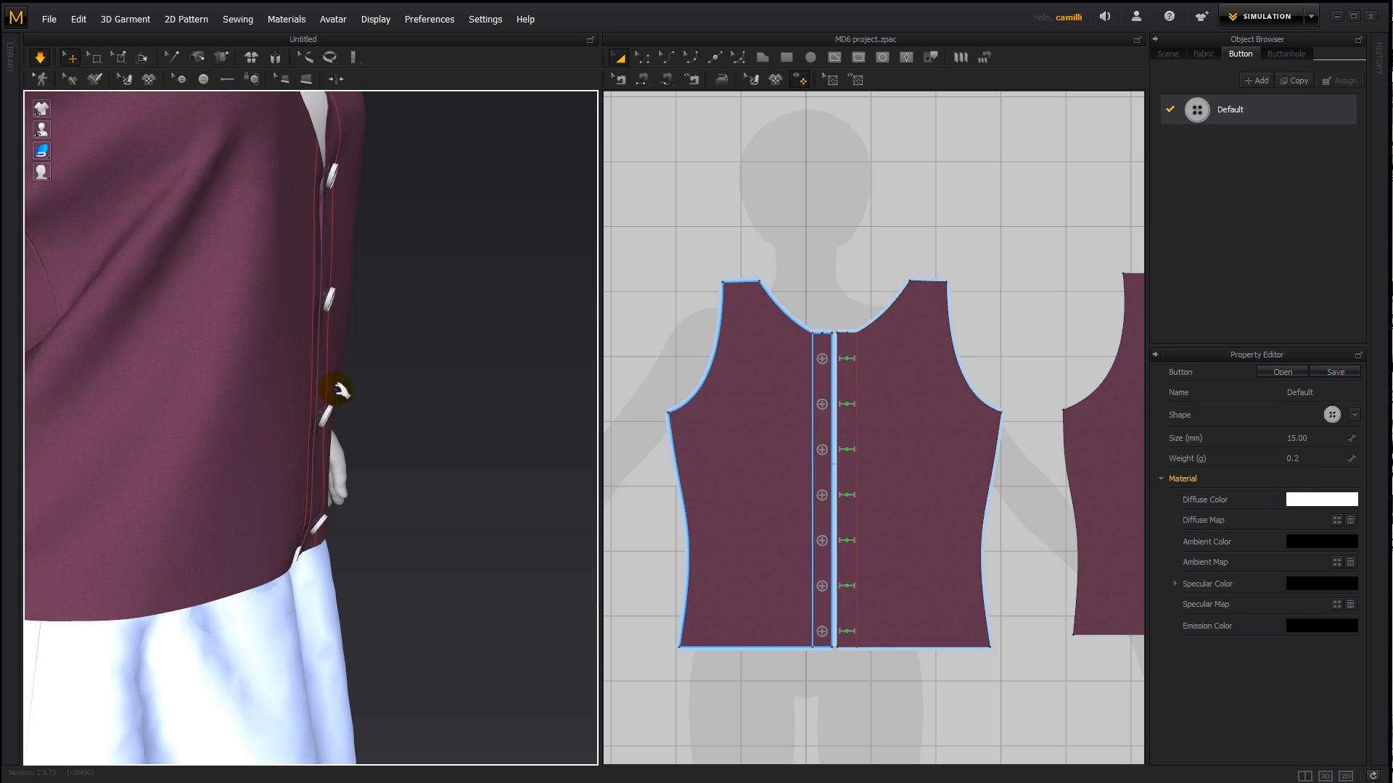
key(space)
- Examine how the buttons sit in their buttonholes, from the side and close up from the front
scroll(356, 317, down, 2)
middle_drag(356, 317, 439, 517)
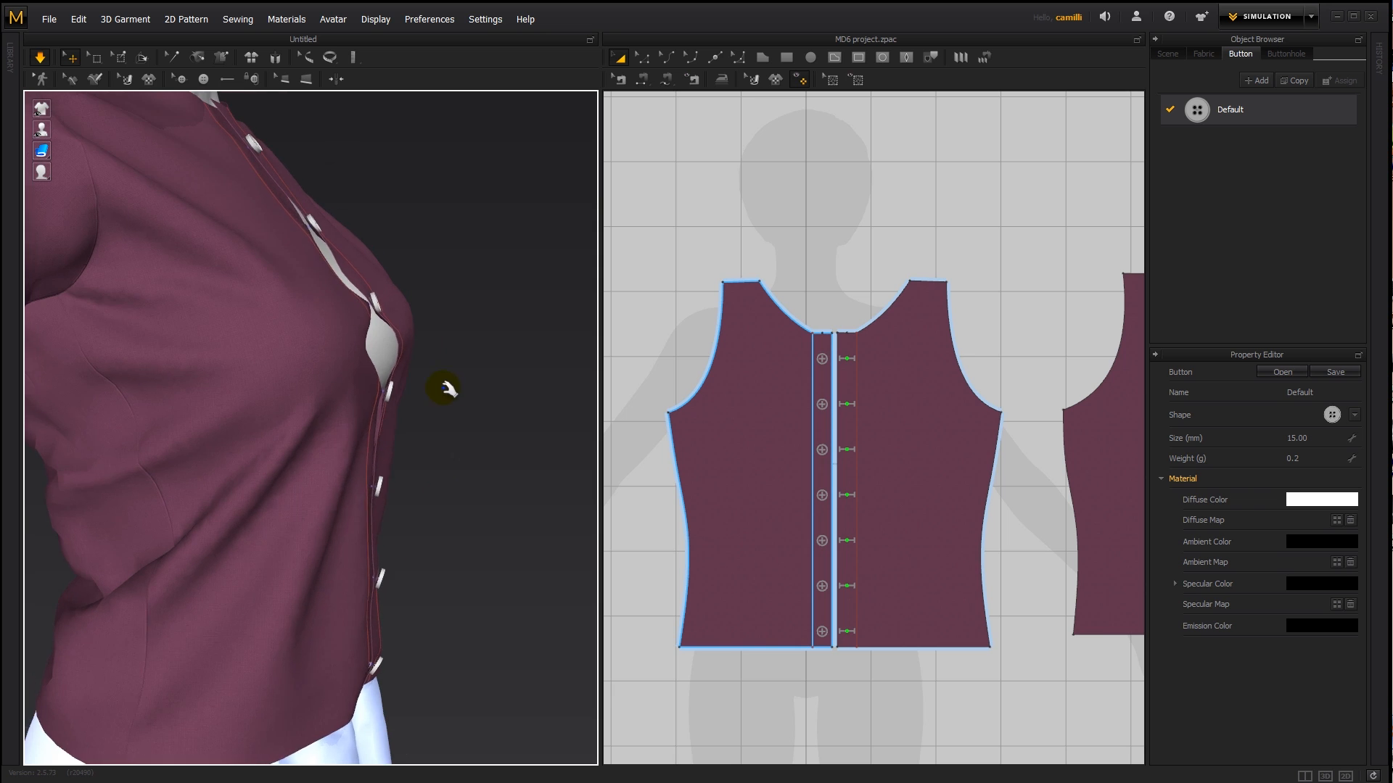
scroll(442, 388, up, 4)
middle_drag(443, 389, 423, 506)
right_drag(422, 506, 351, 494)
middle_drag(351, 494, 415, 506)
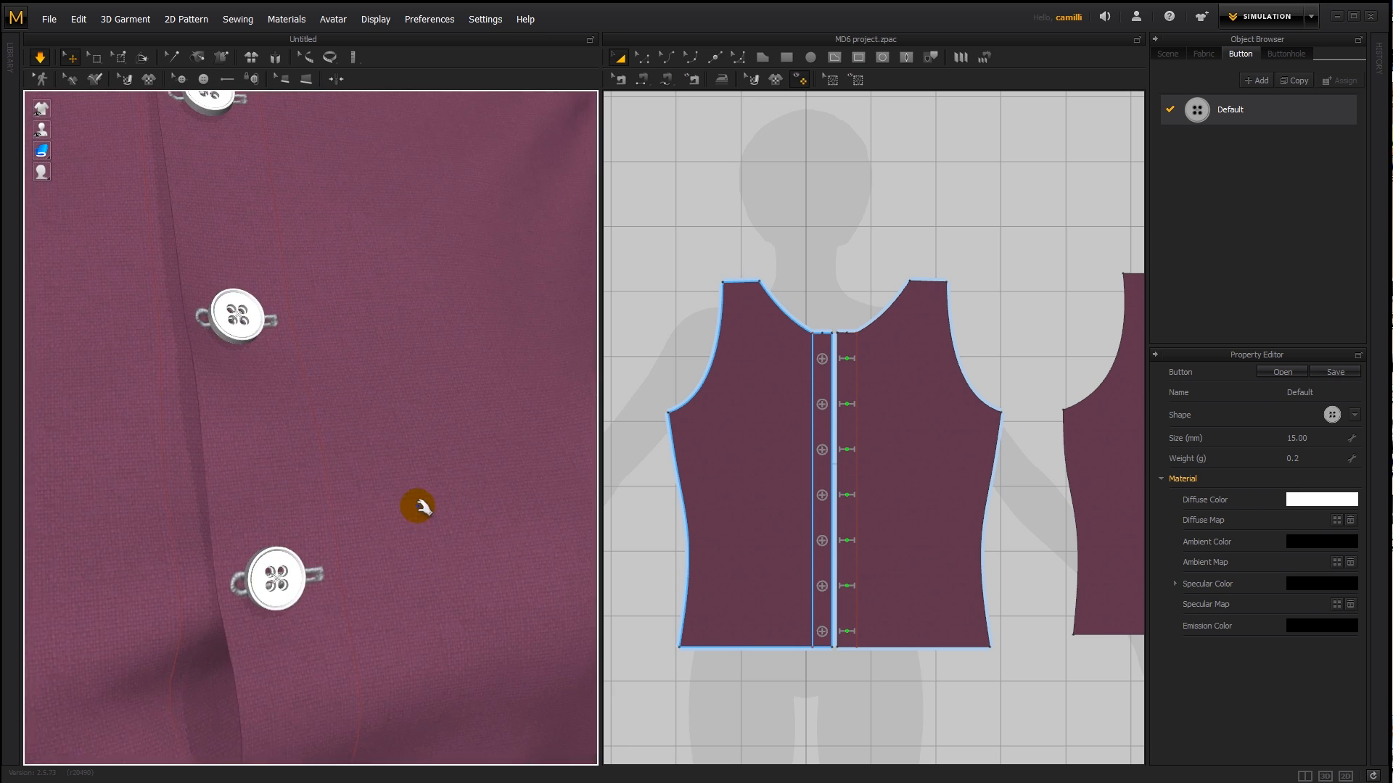
right_drag(414, 505, 364, 448)
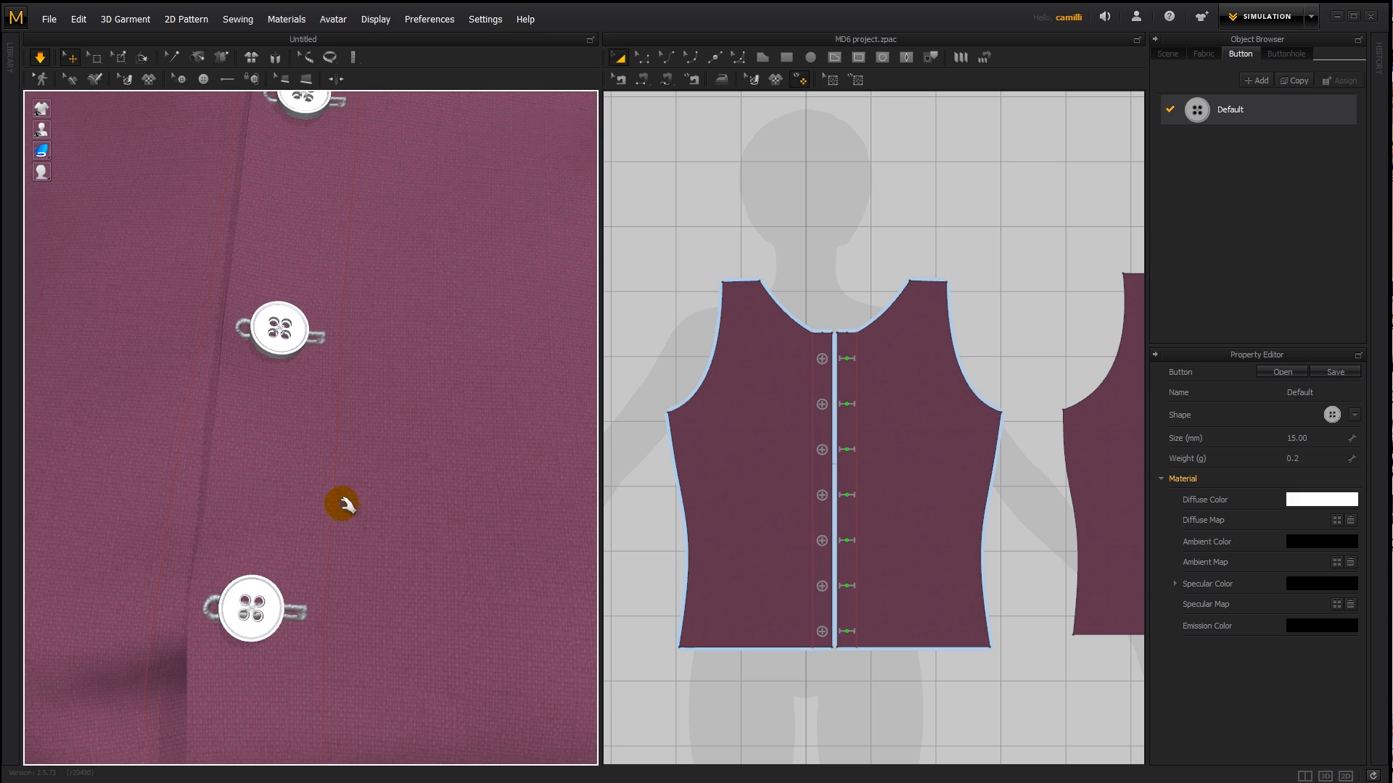
- Set the Default button style's diffuse color to a dark plum (#572F44) sampled from the shirt fabric
click(1300, 507)
drag(606, 238, 615, 219)
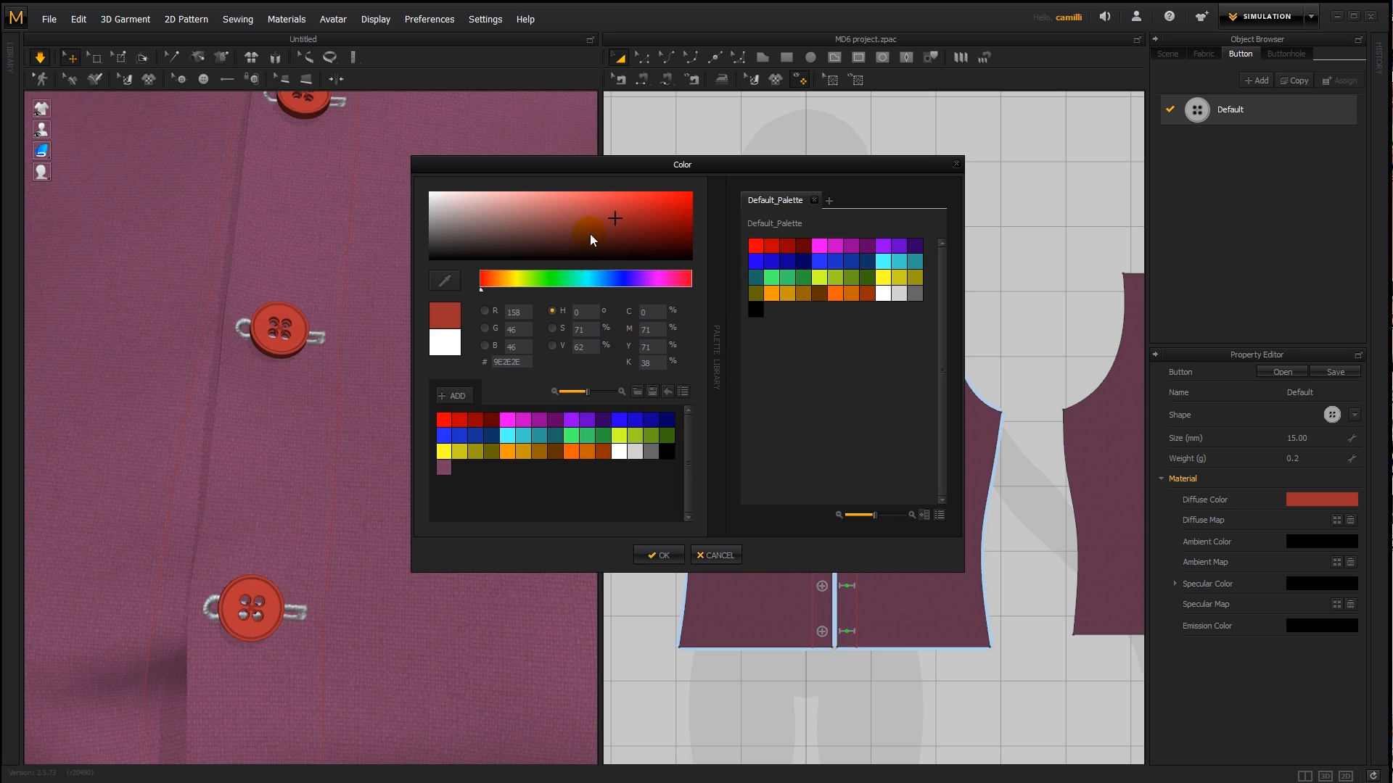
click(445, 281)
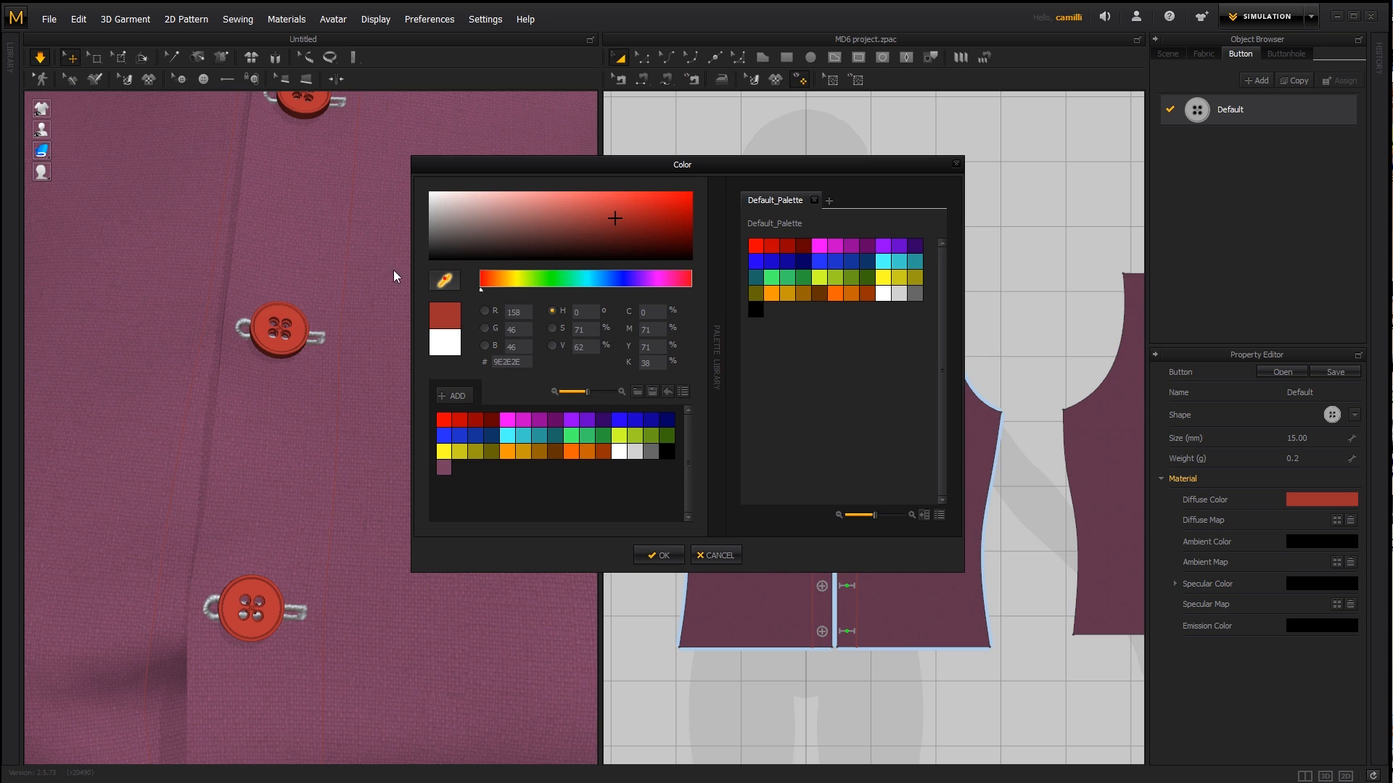
click(324, 234)
drag(545, 231, 547, 237)
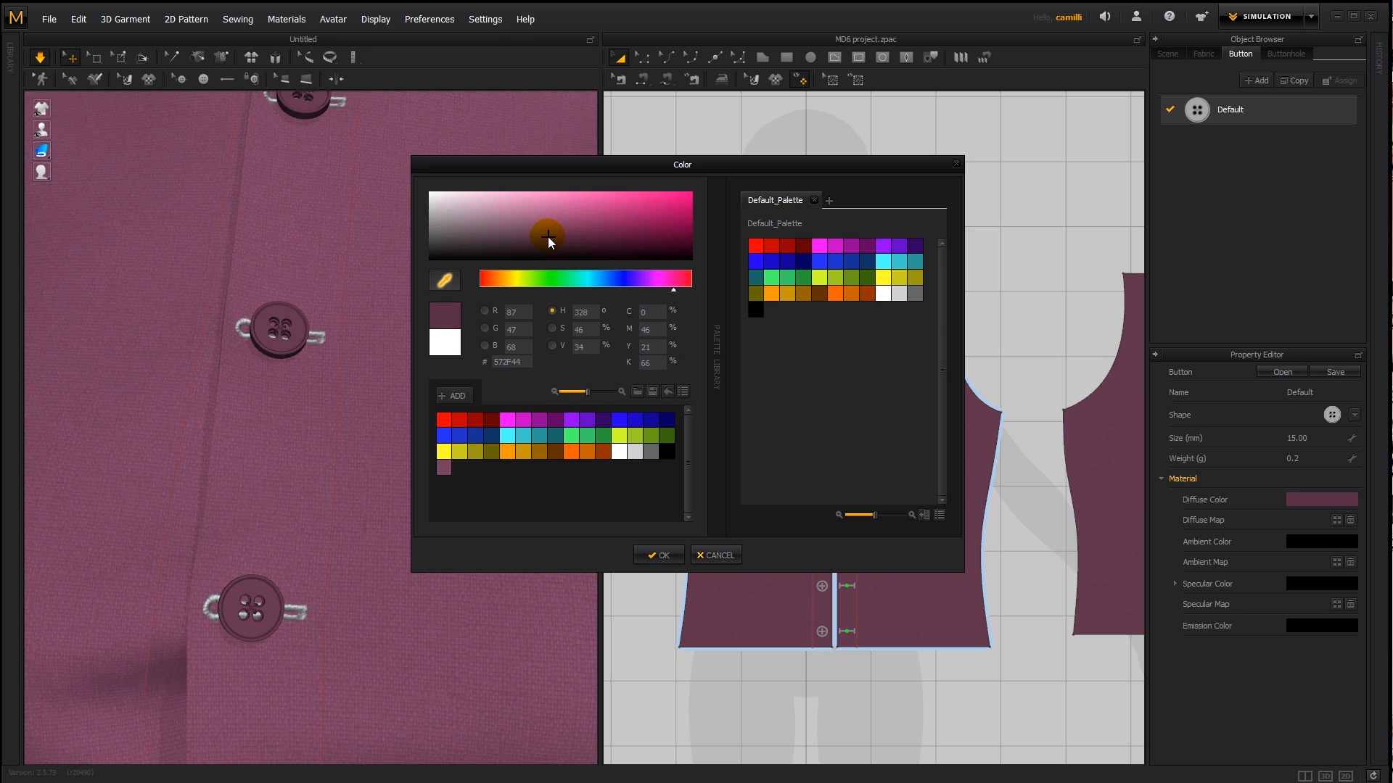
click(660, 557)
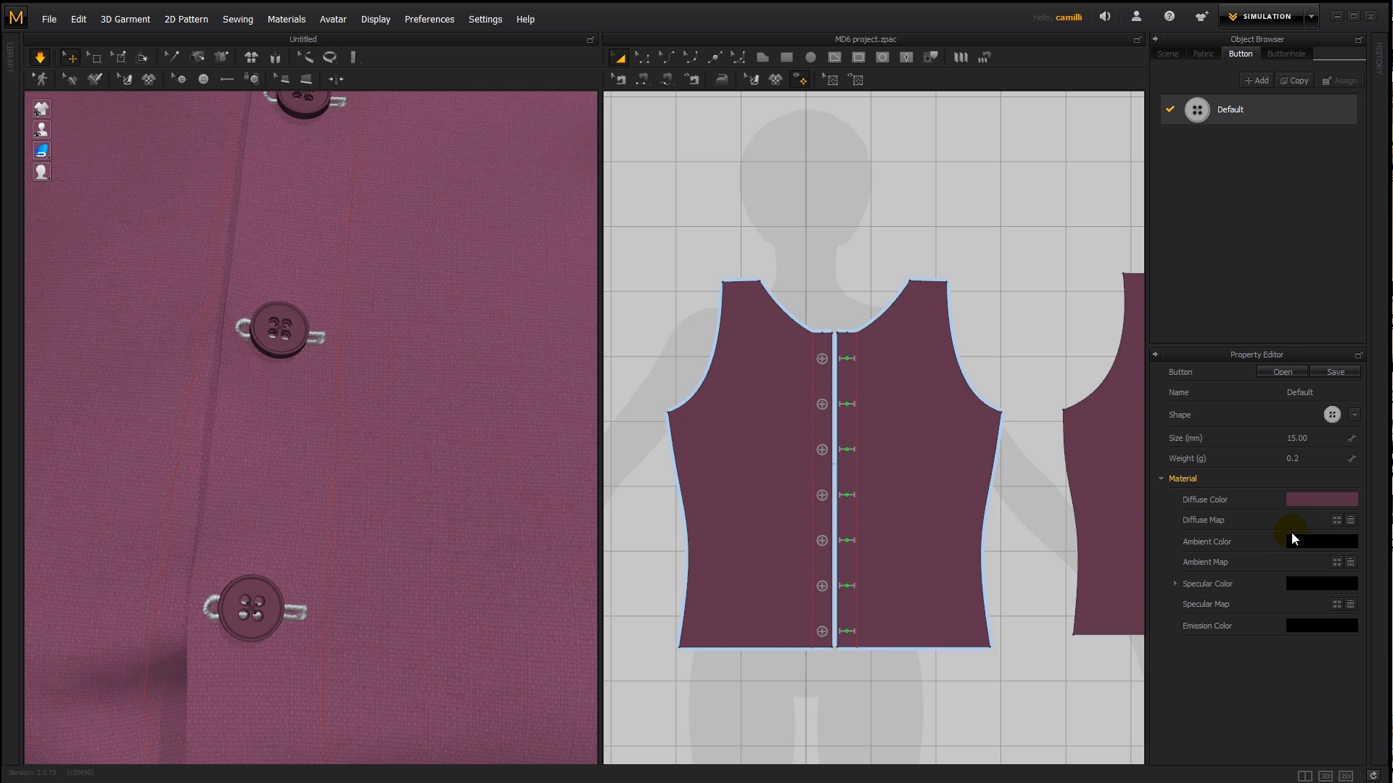
- Load the dark grey cracked image from the grunge textures folder as the button style's diffuse map
click(1336, 520)
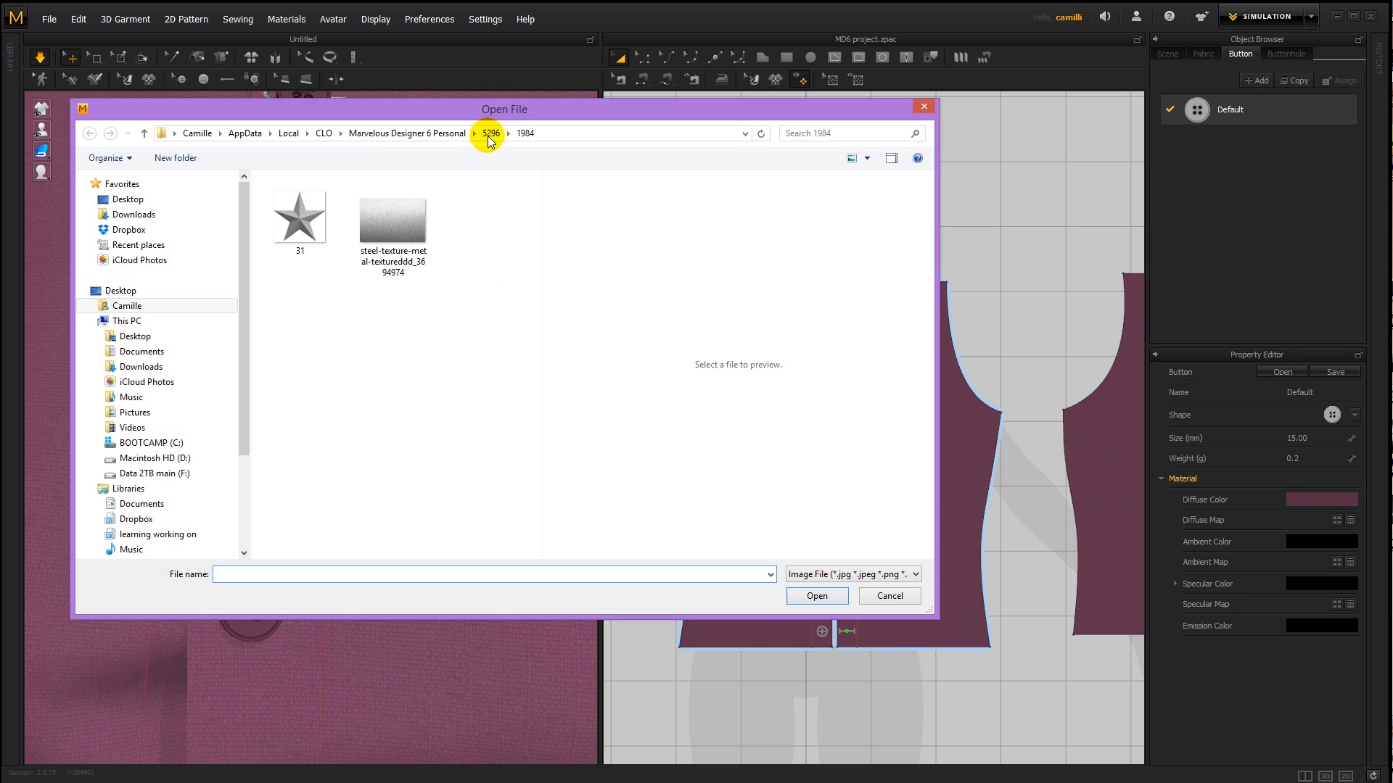
drag(495, 107, 832, 95)
click(516, 227)
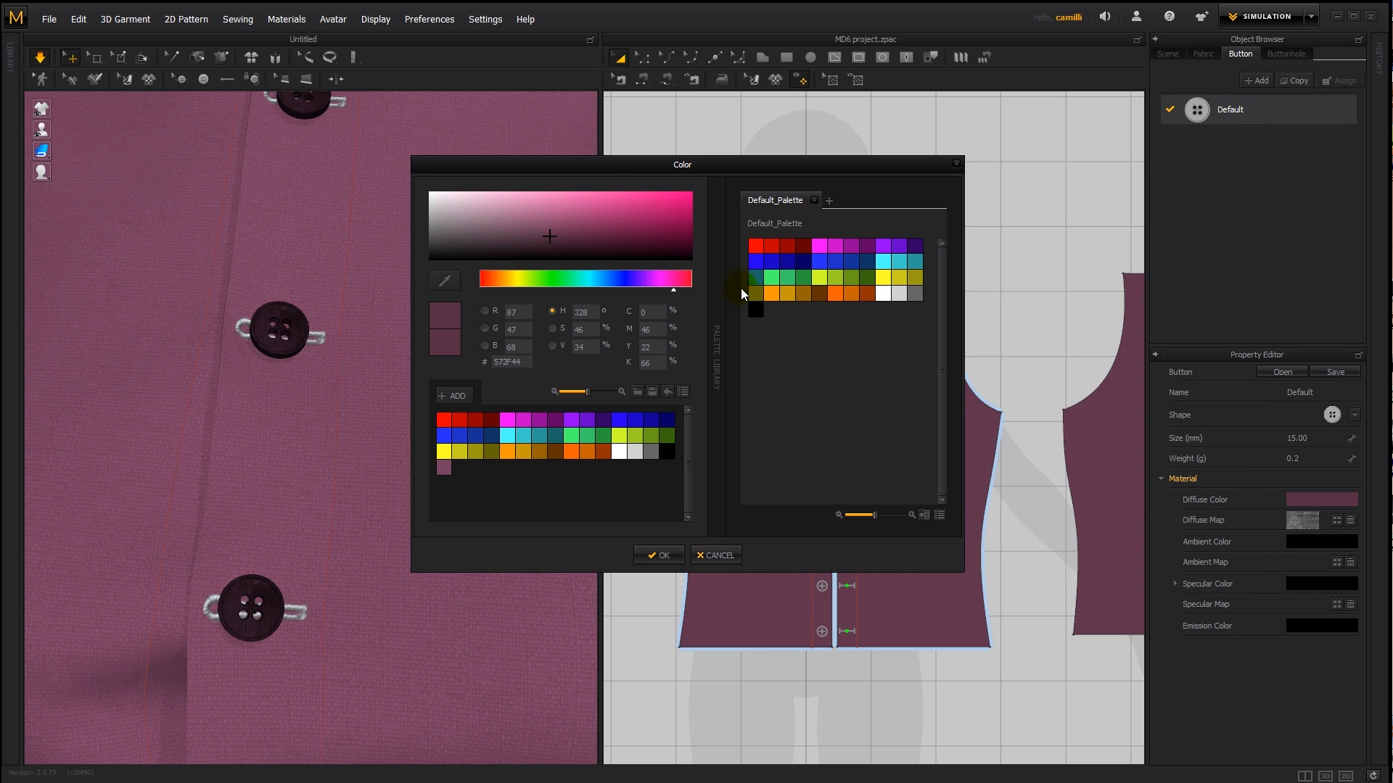
- Try white and pink tints over the texture and set the diffuse color to bright pink (#FF4BAB)
drag(548, 215, 549, 205)
drag(551, 197, 347, 149)
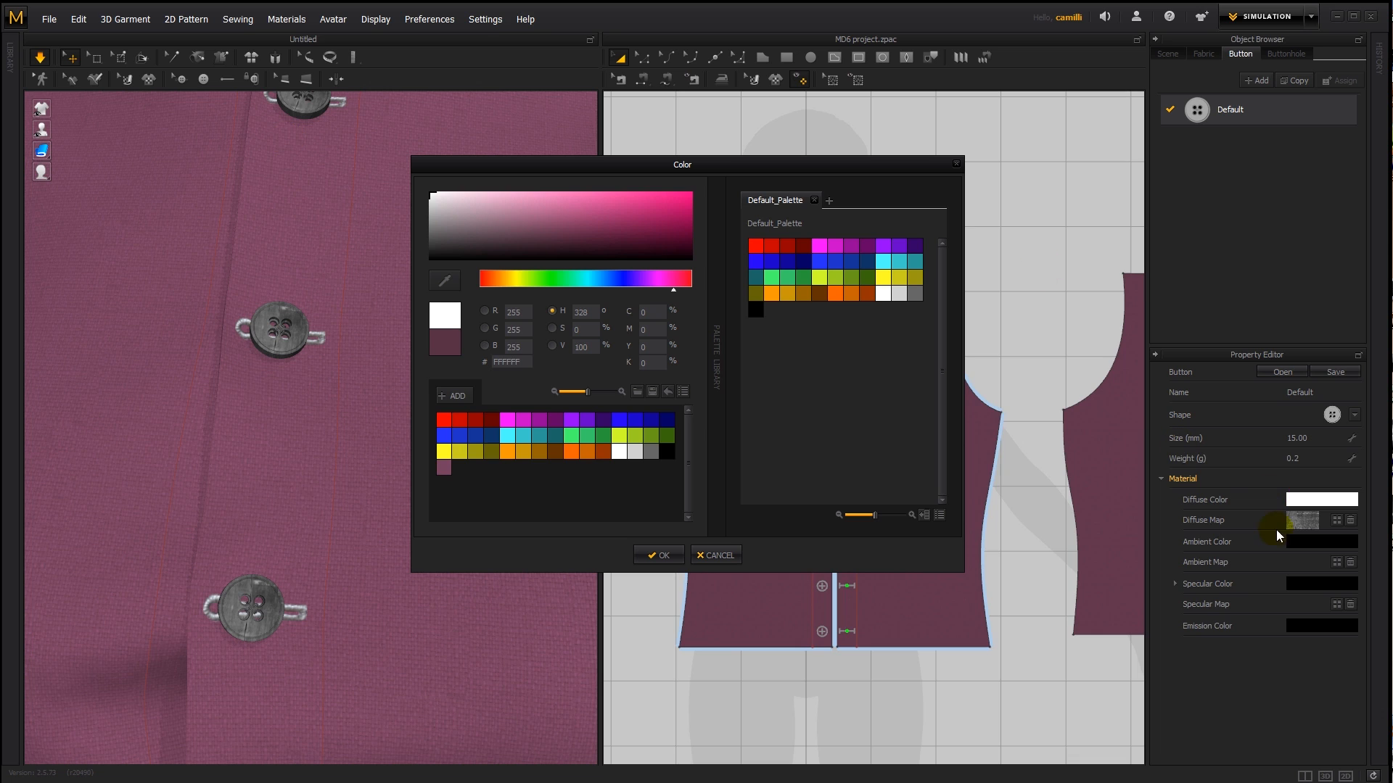
click(558, 201)
mouse_move(569, 188)
mouse_down()
mouse_move(607, 177)
mouse_move(580, 162)
mouse_move(615, 171)
mouse_up()
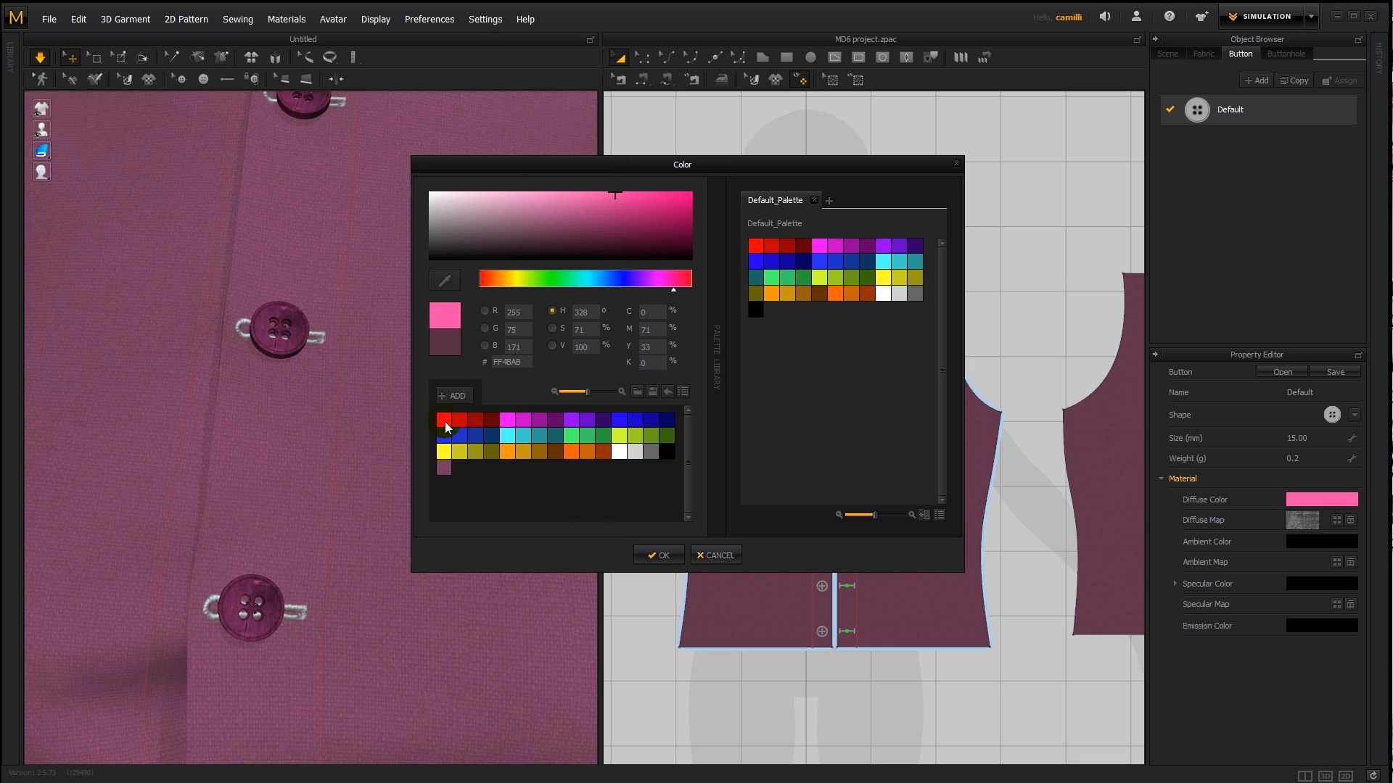
click(673, 553)
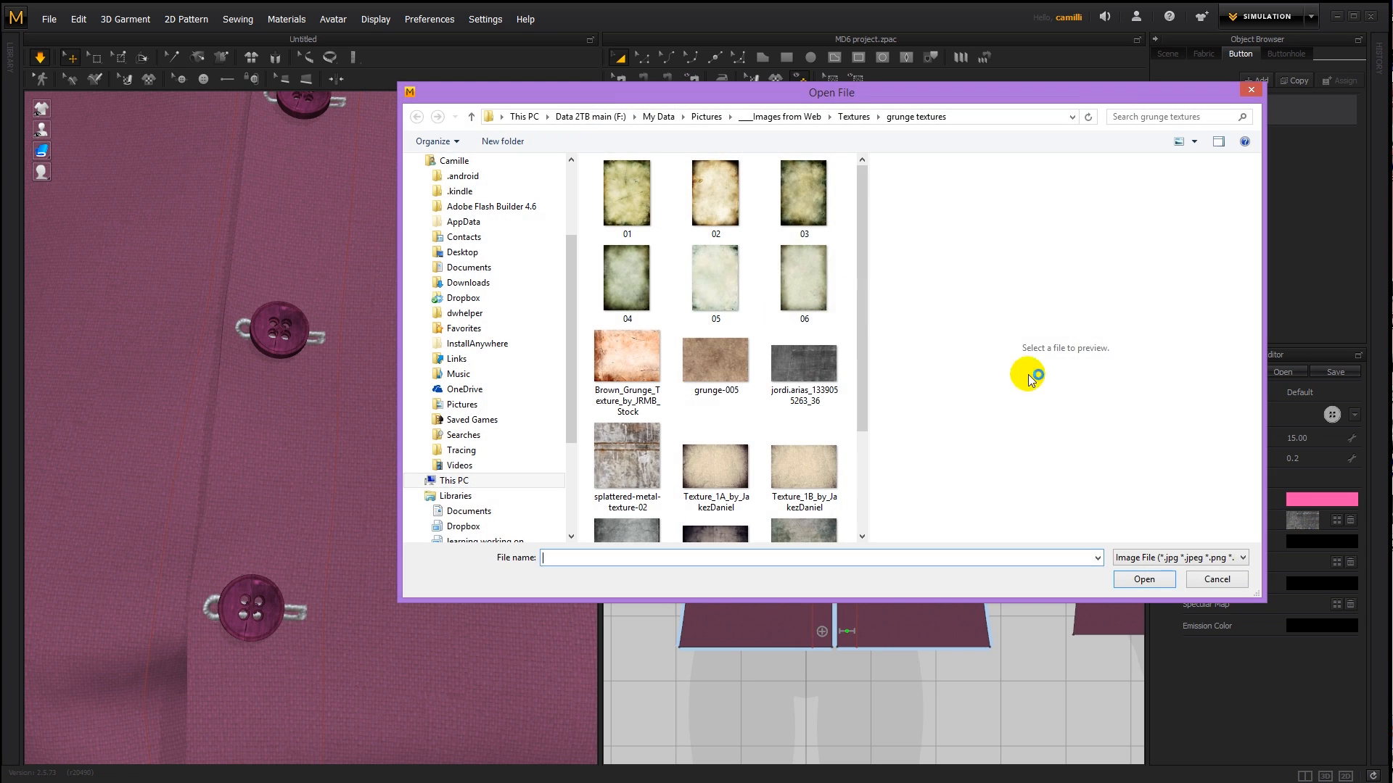
- Replace the button style's diffuse map with a lighter grey grunge texture and set the diffuse color to a deeper pink (#AE3475)
click(698, 372)
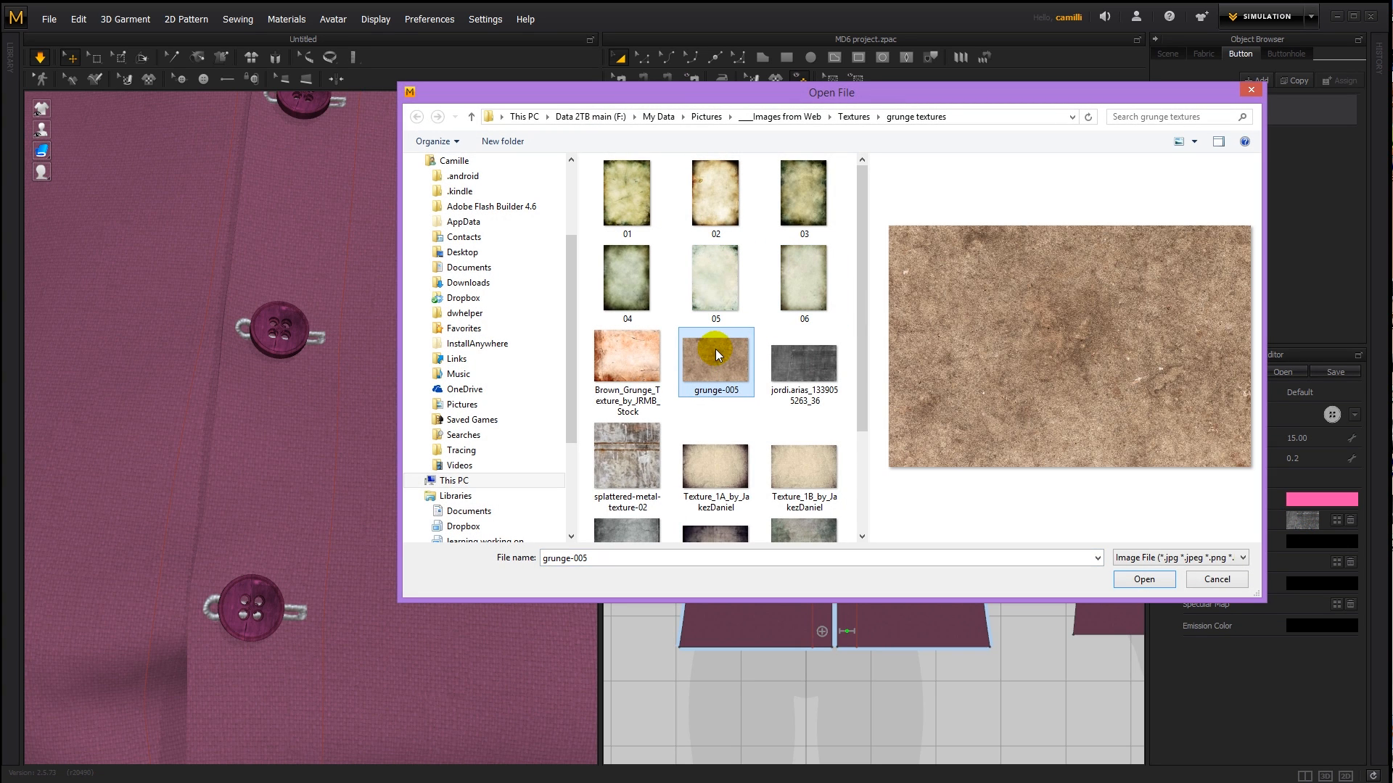
double_click(716, 349)
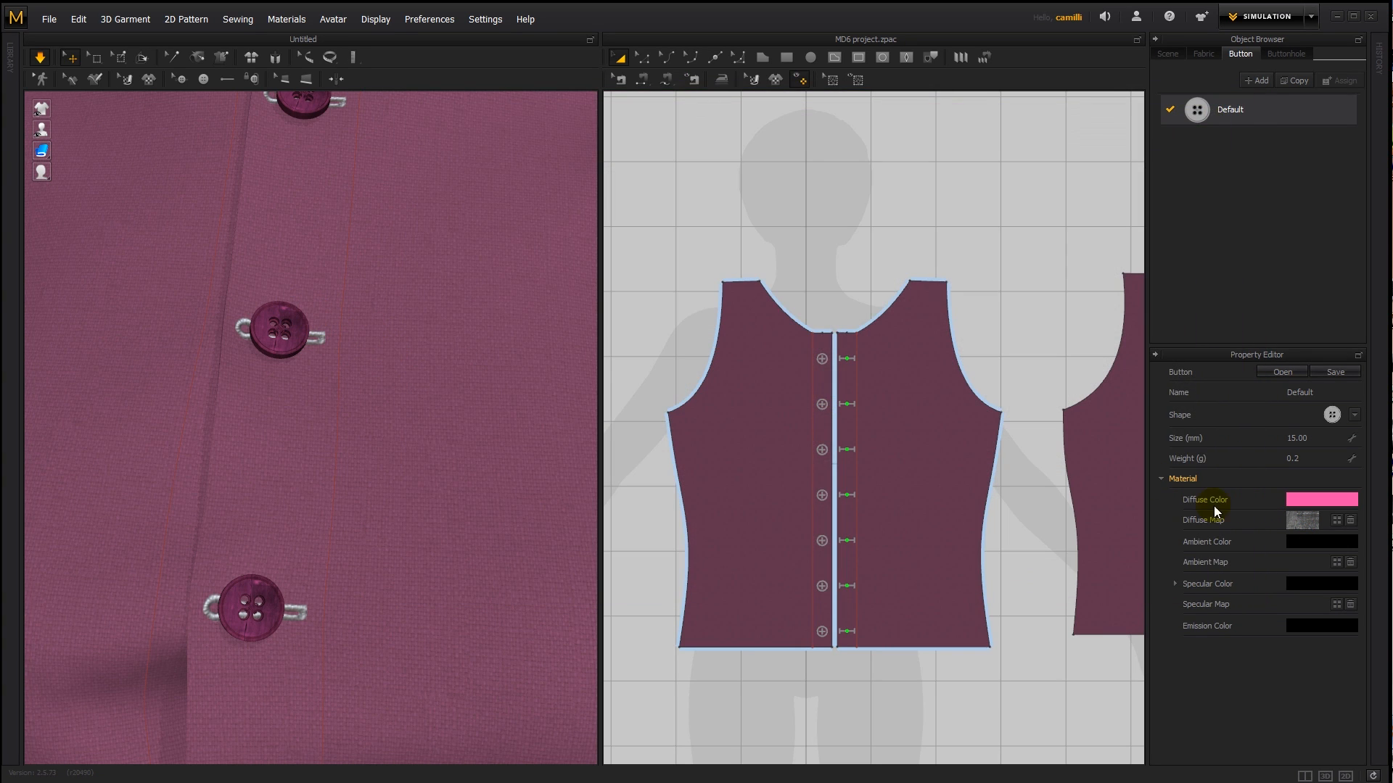
click(1305, 520)
click(634, 528)
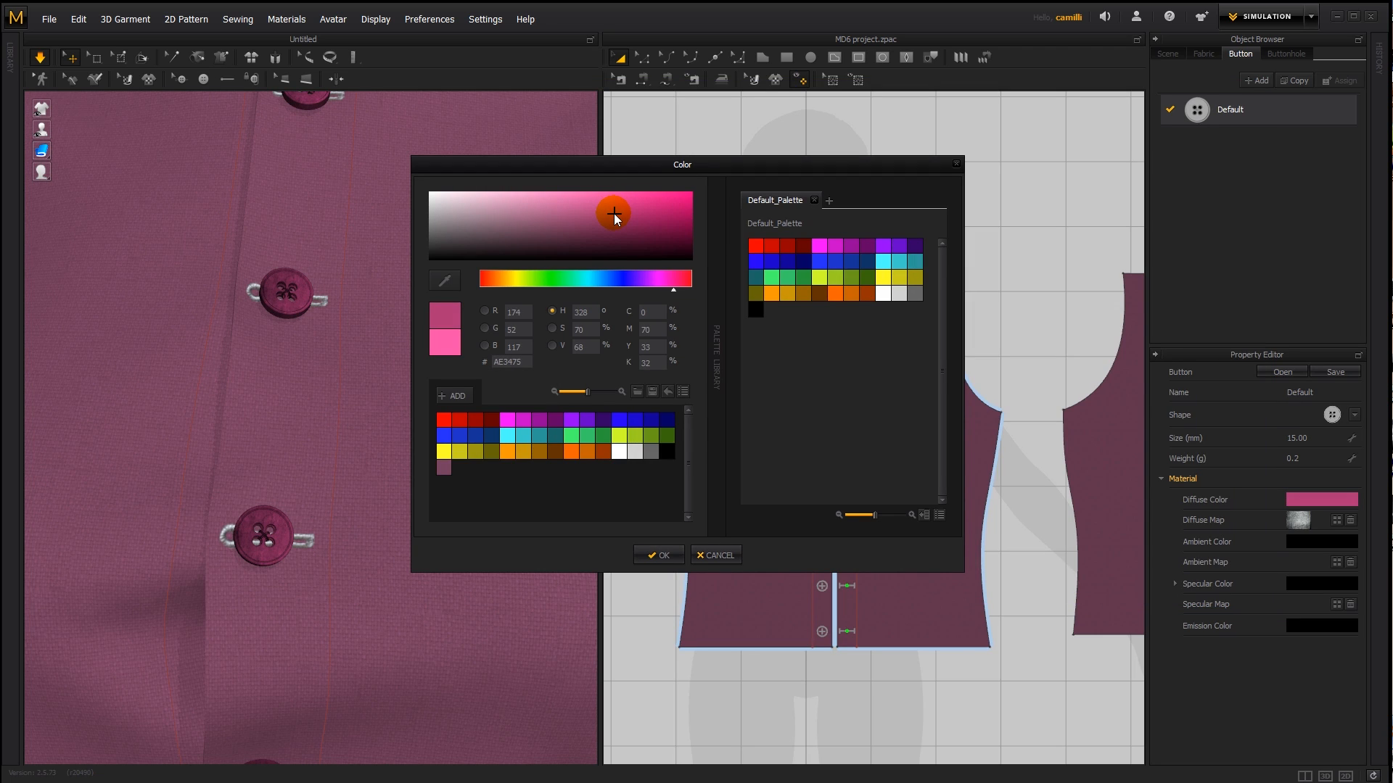
click(647, 554)
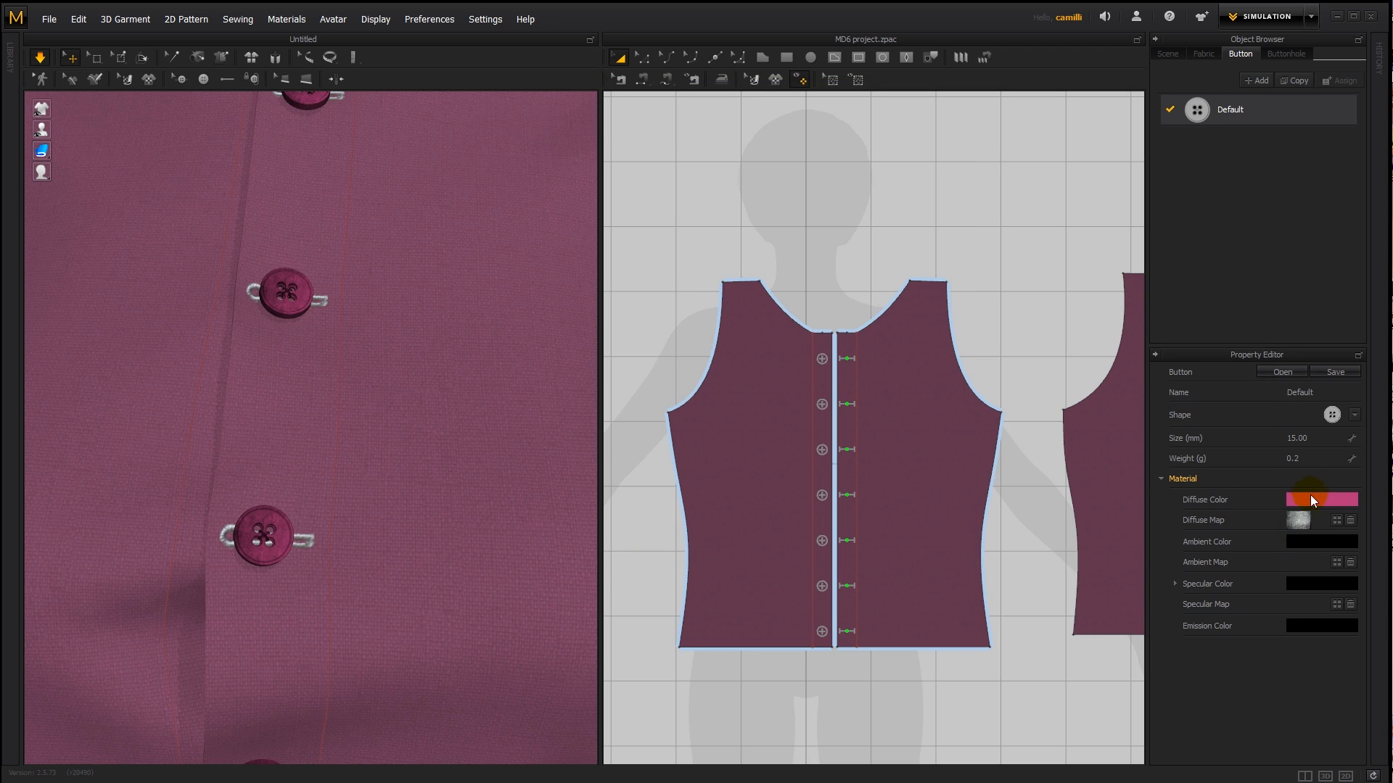
- Replace the button style's diffuse map with the brown grunge-005 image
click(1300, 521)
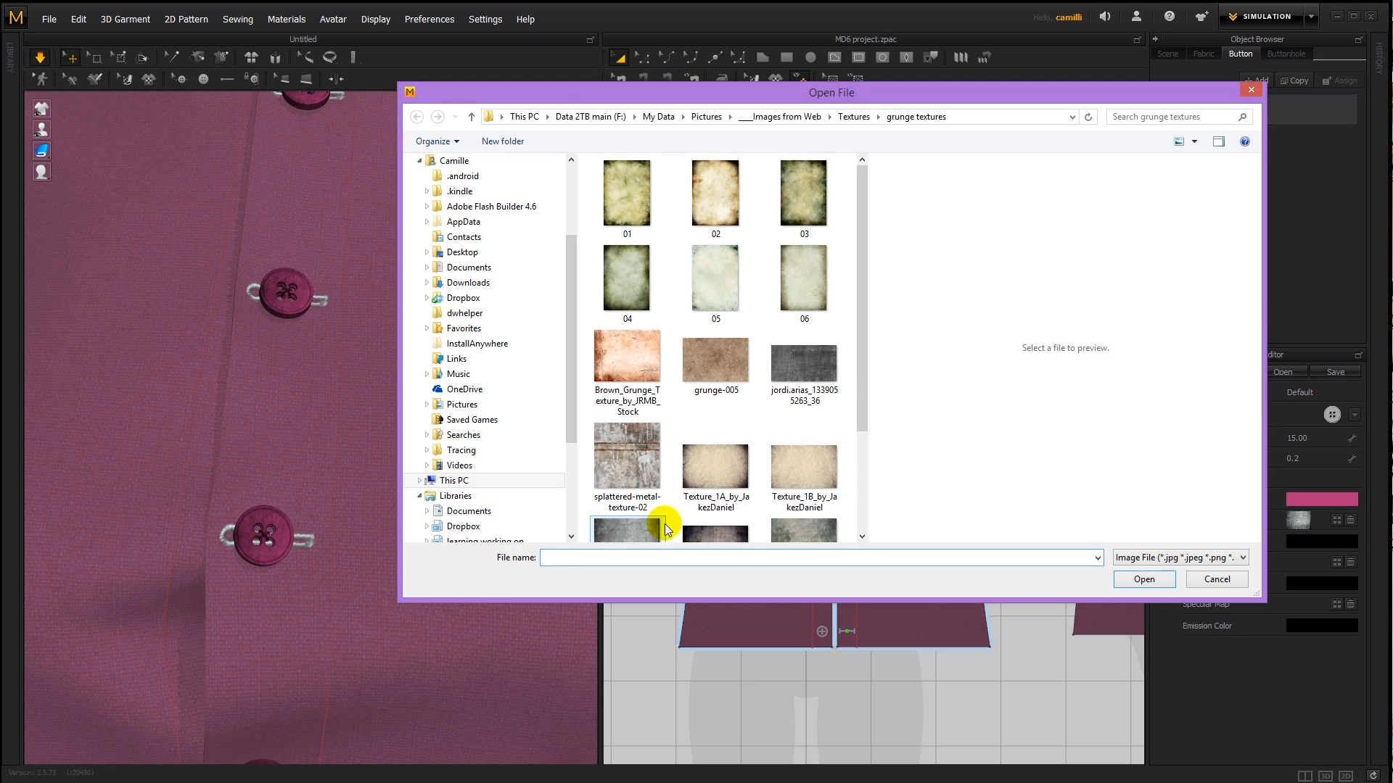
click(709, 530)
click(799, 317)
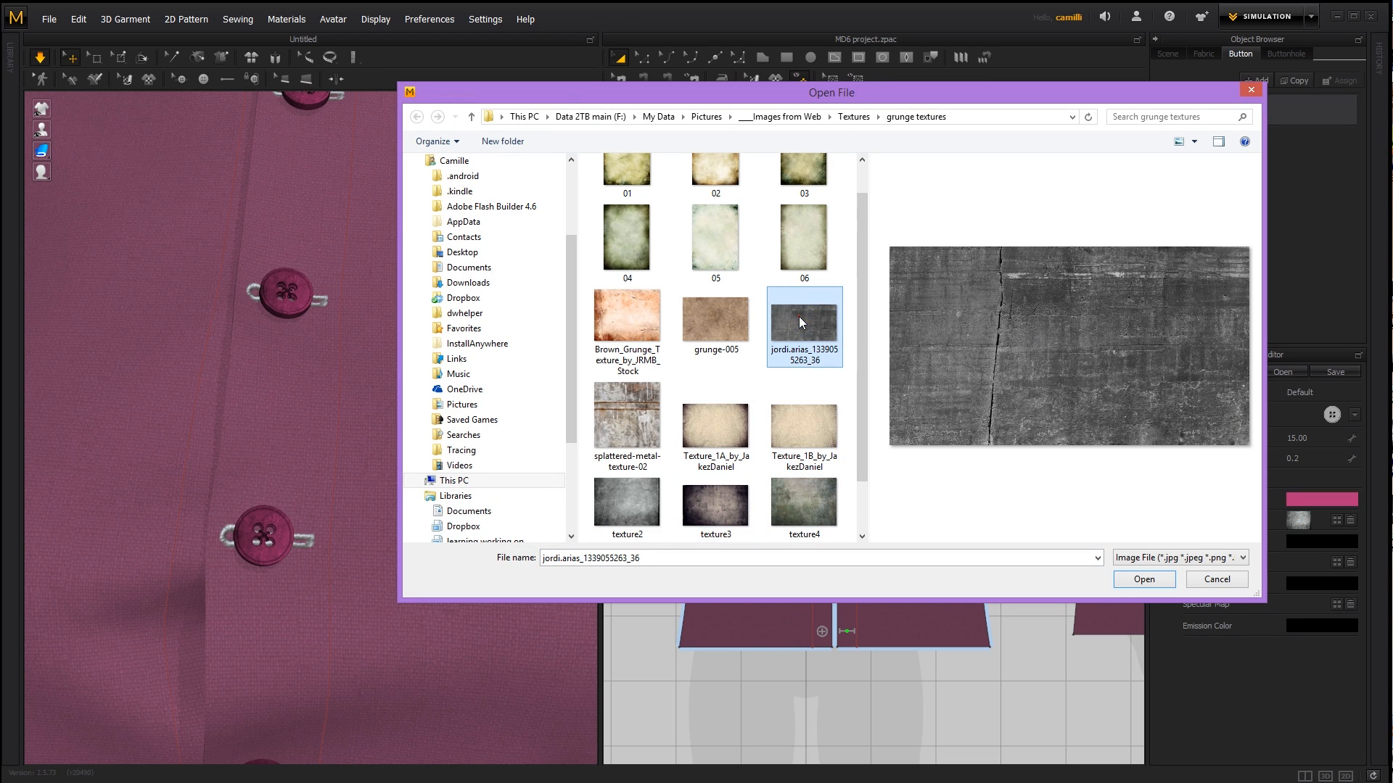
click(710, 320)
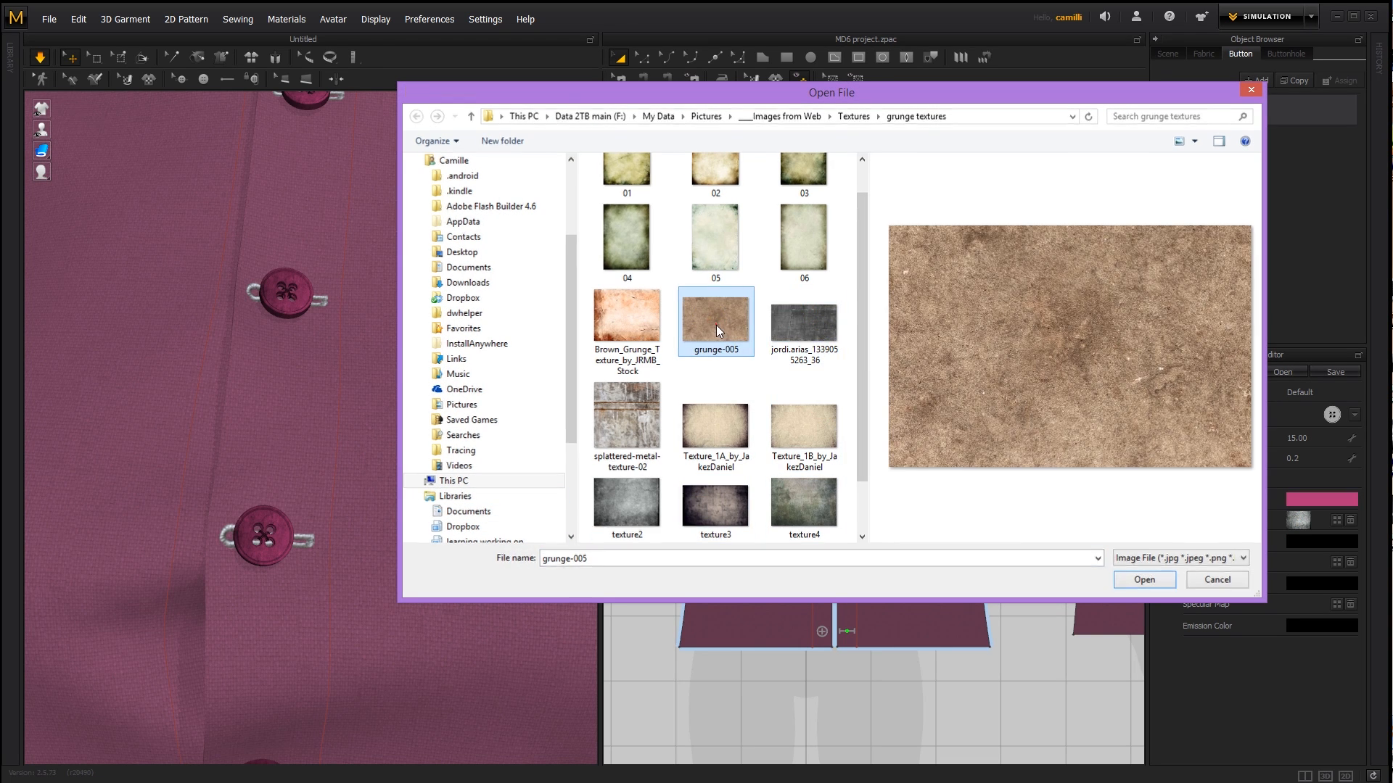
double_click(716, 325)
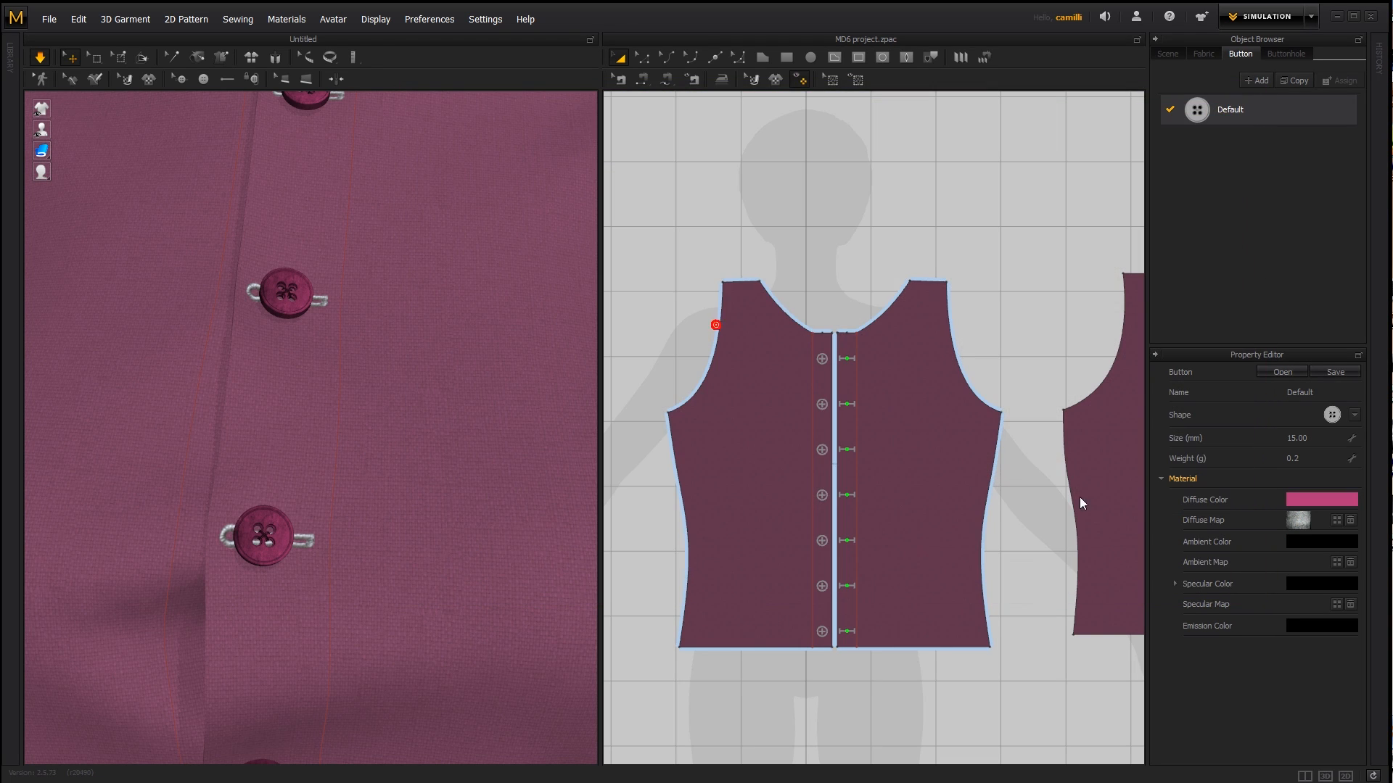
- Try out different ambient colors on the button style, ending on black
click(1312, 542)
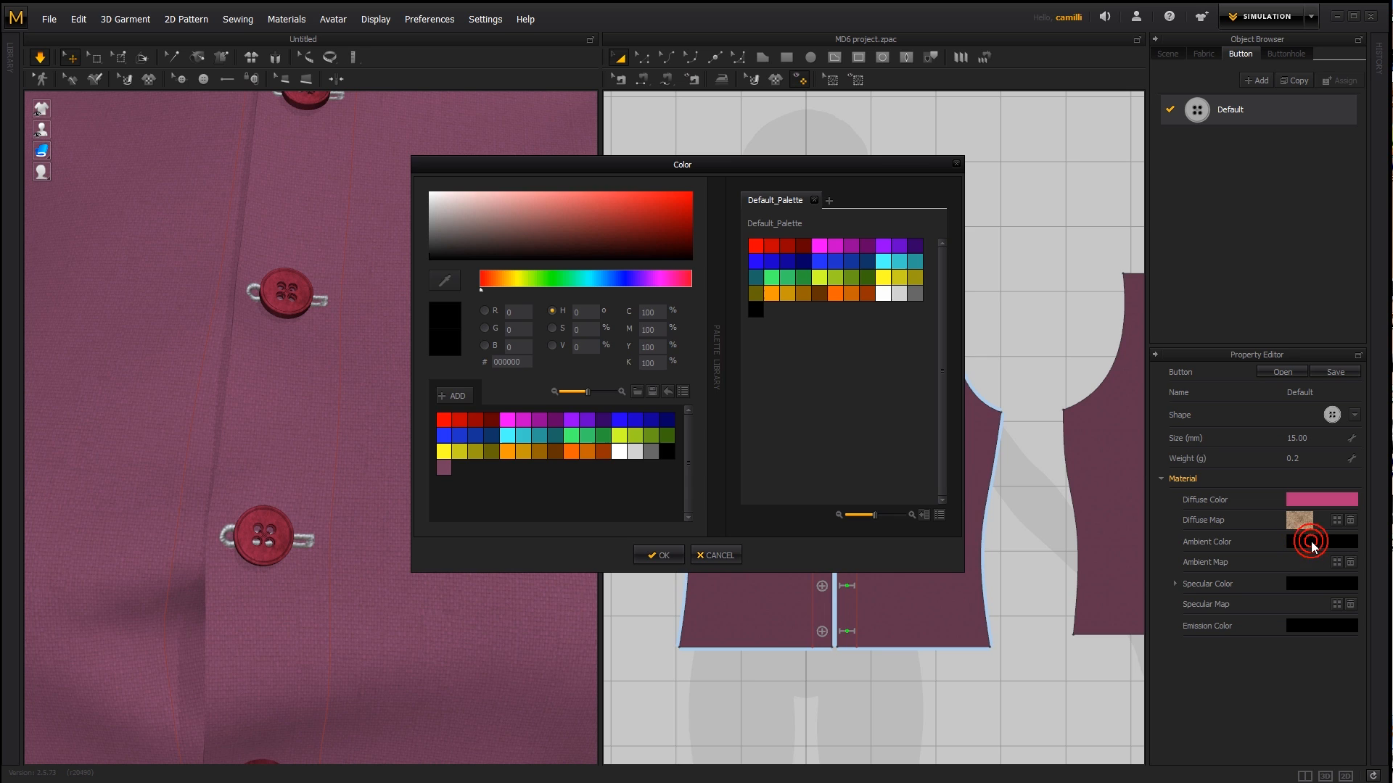
click(597, 208)
drag(598, 208, 679, 593)
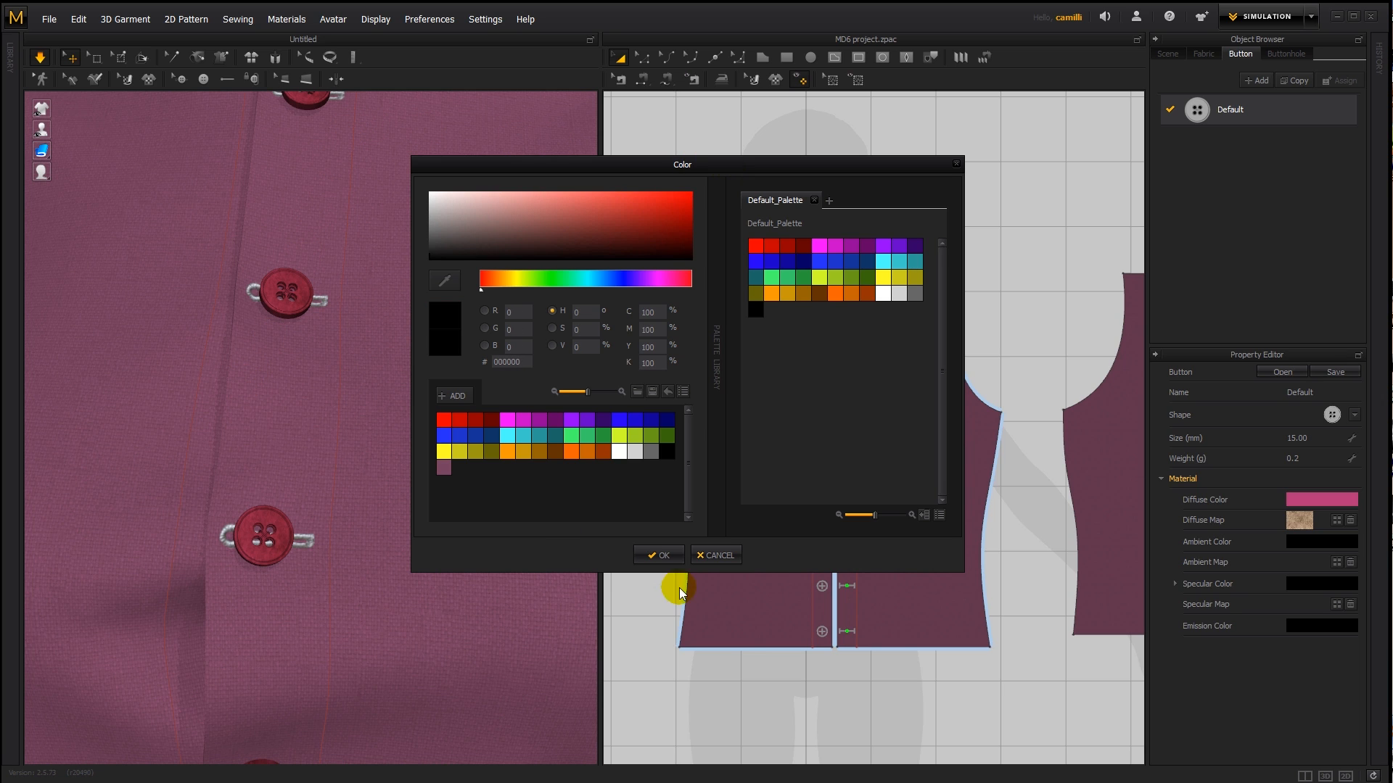
click(658, 556)
- Try white as the specular color of the textured buttons
click(1302, 583)
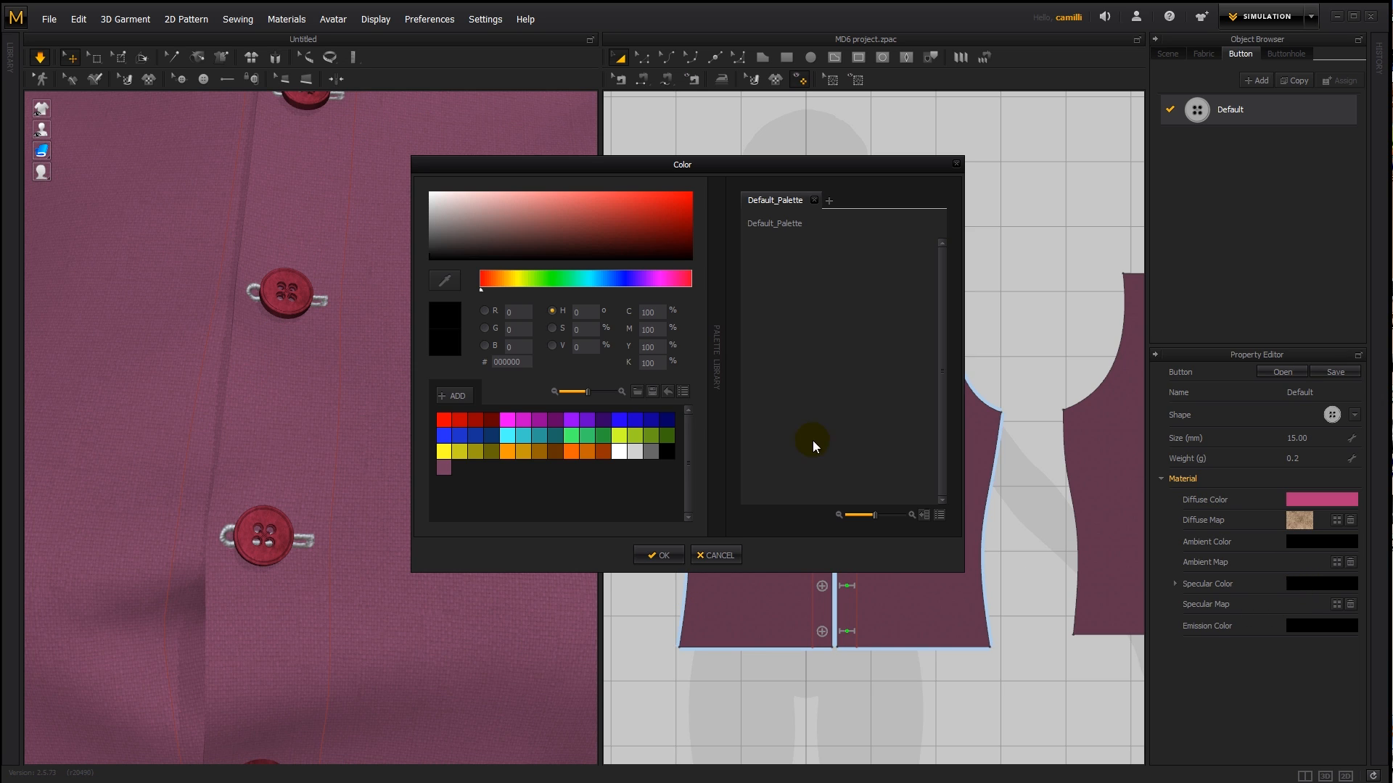
drag(491, 248, 396, 130)
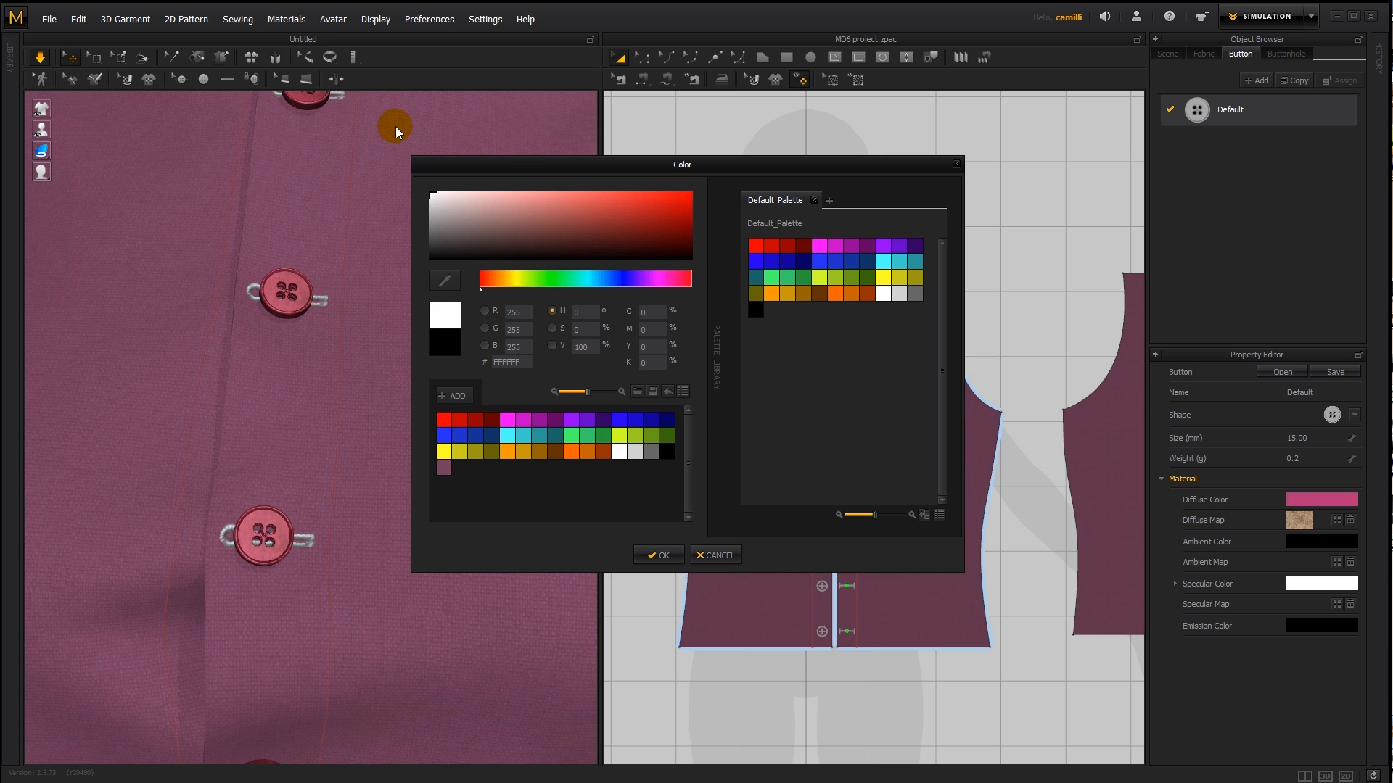
drag(473, 210, 365, 100)
click(709, 557)
- Remove the diffuse map from the button style and darken its diffuse color to a deep plum
click(1349, 520)
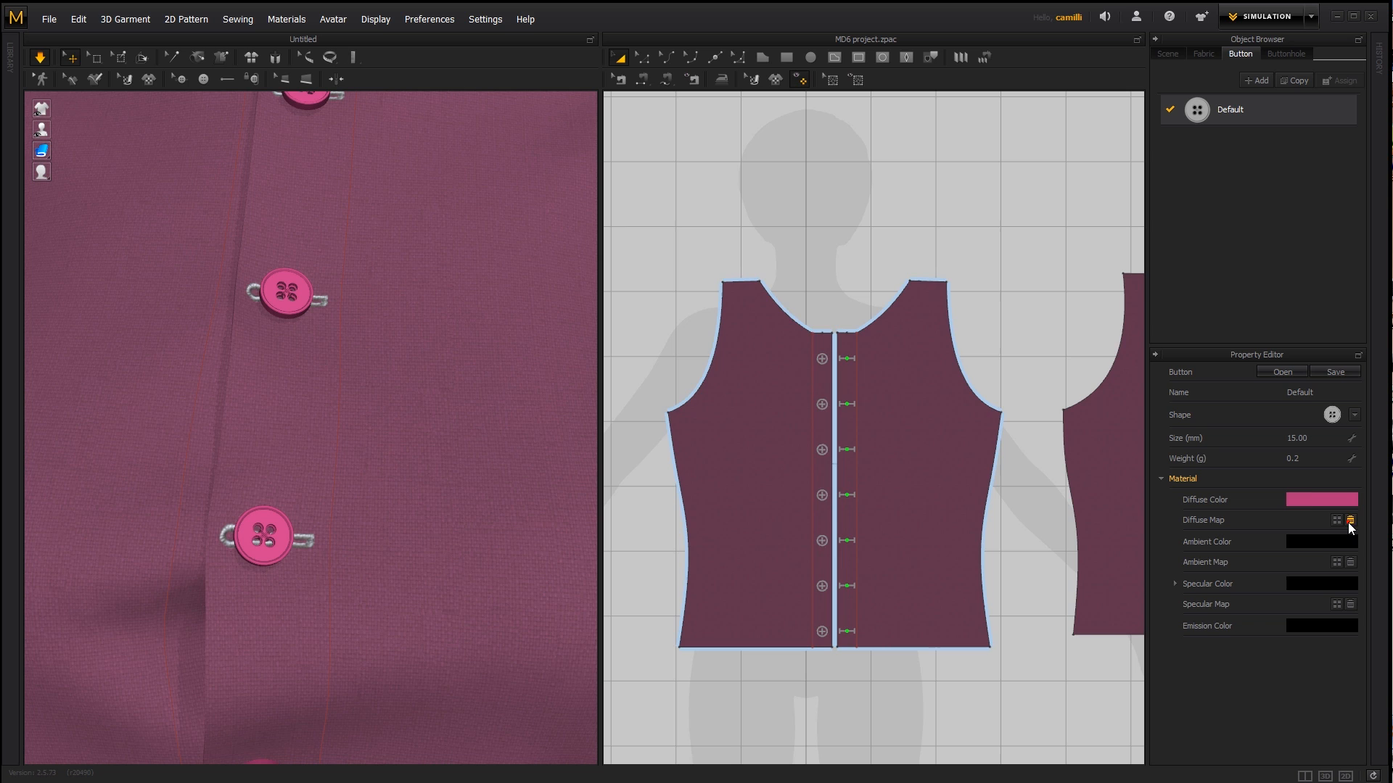
click(1315, 502)
click(629, 237)
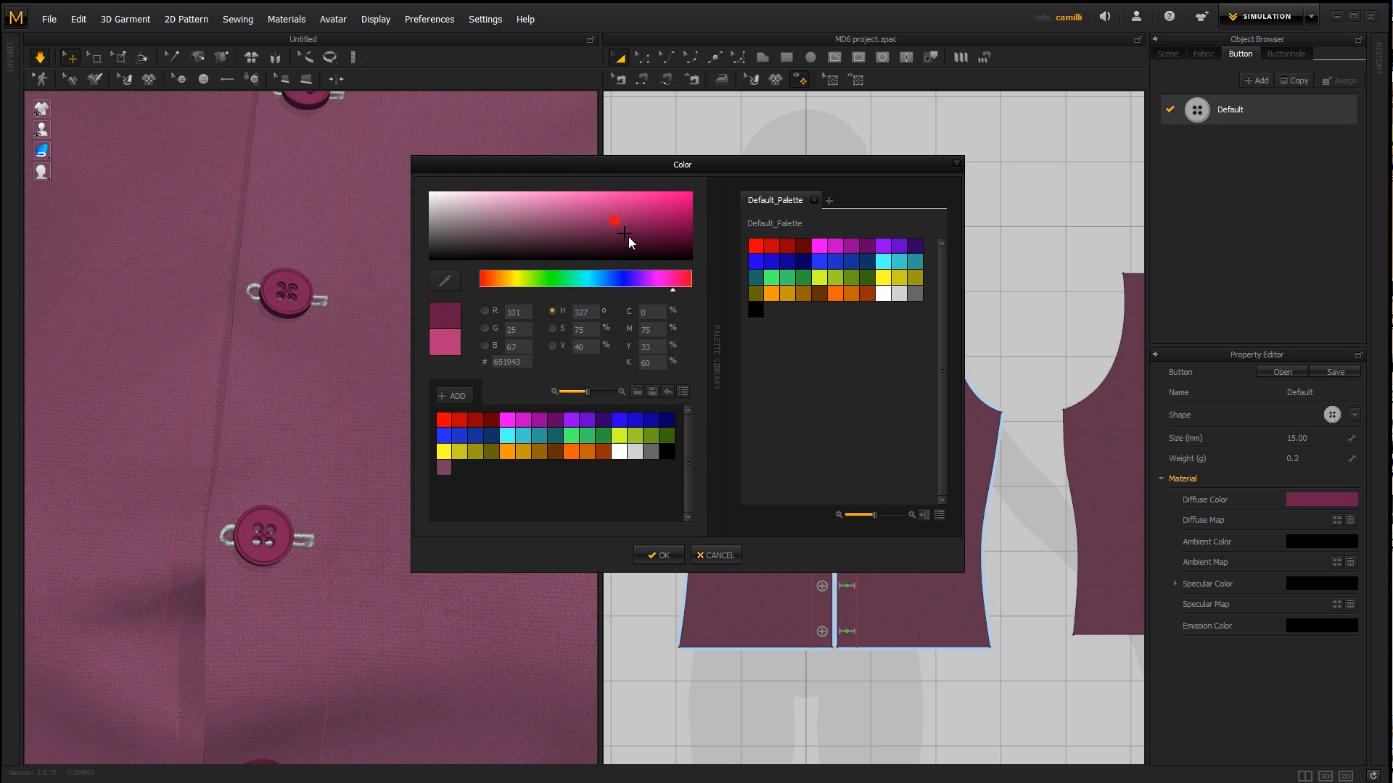
click(659, 556)
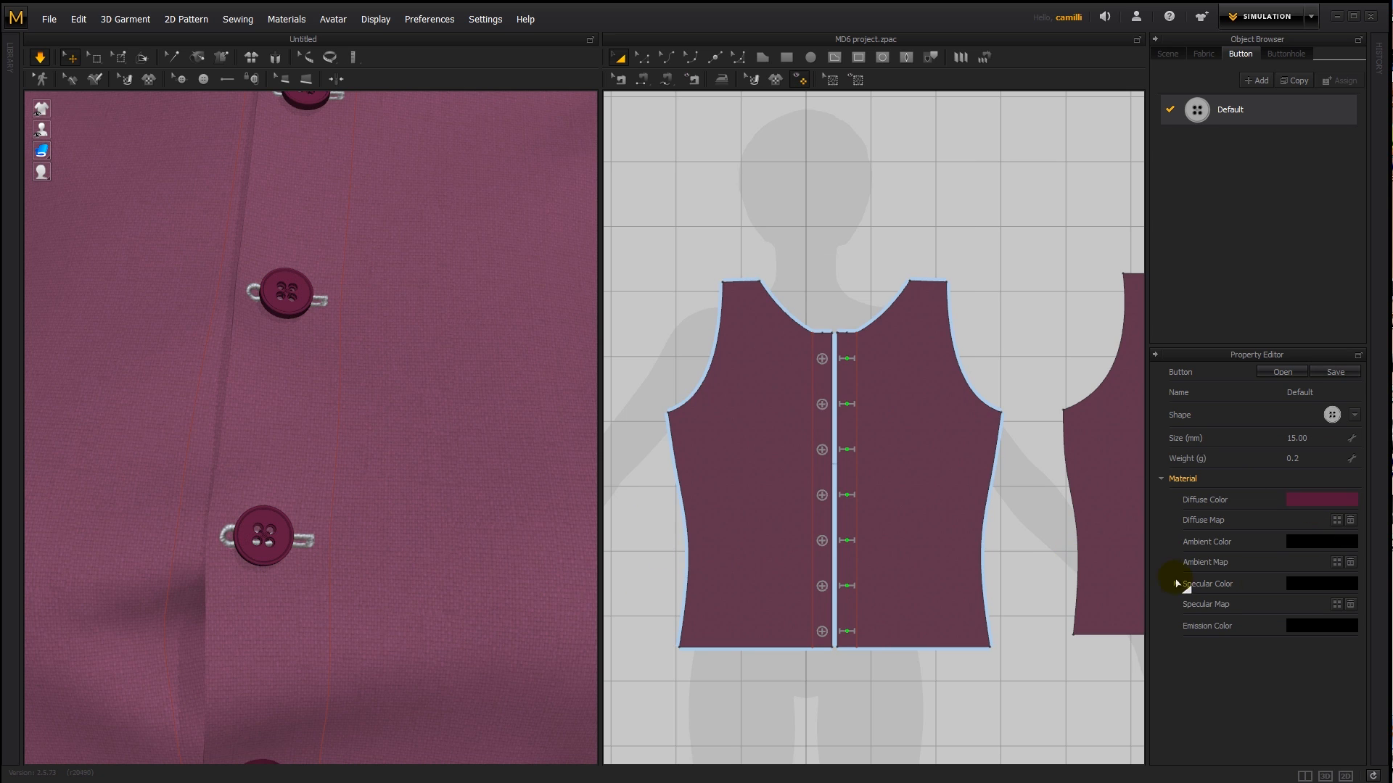
- Try blue and green specular colors on the buttons and set the specular color to white (#FFFFFF)
click(1307, 585)
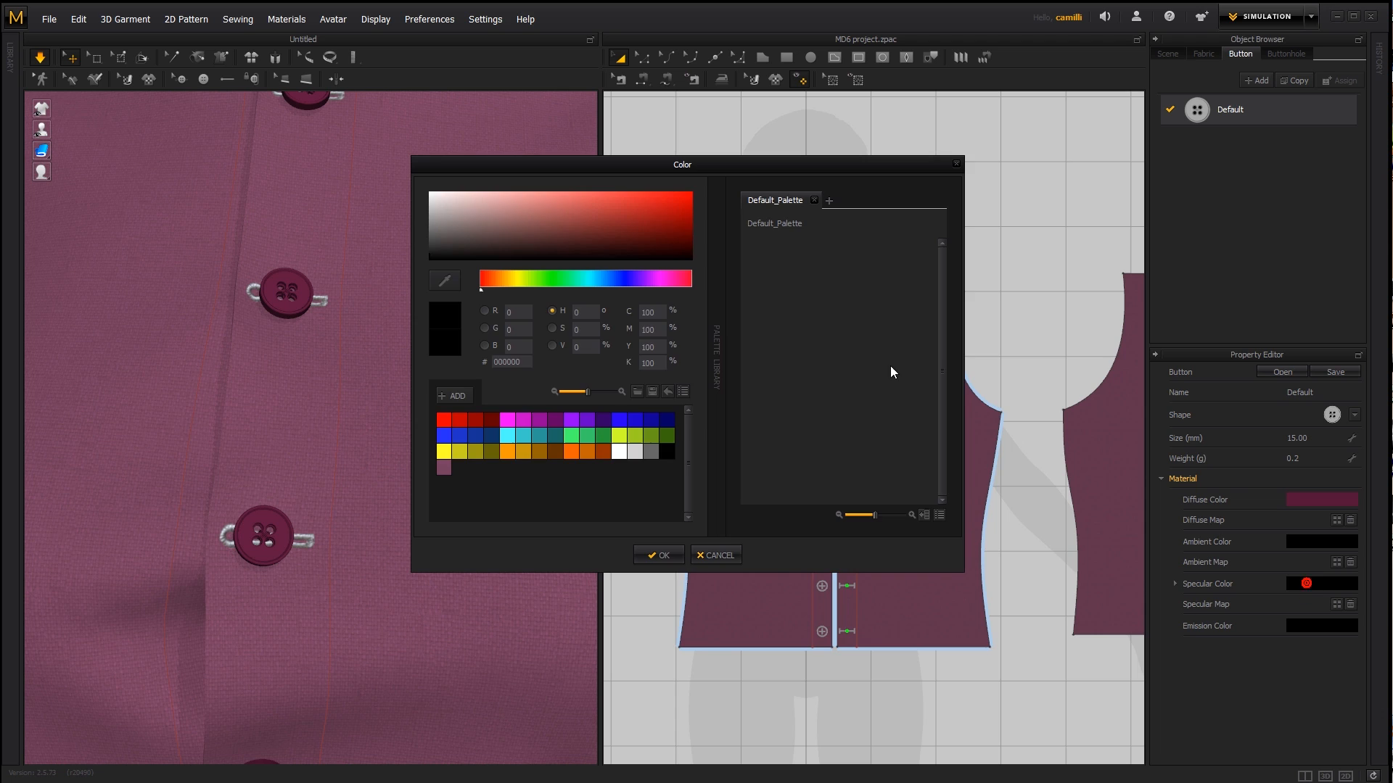
click(605, 278)
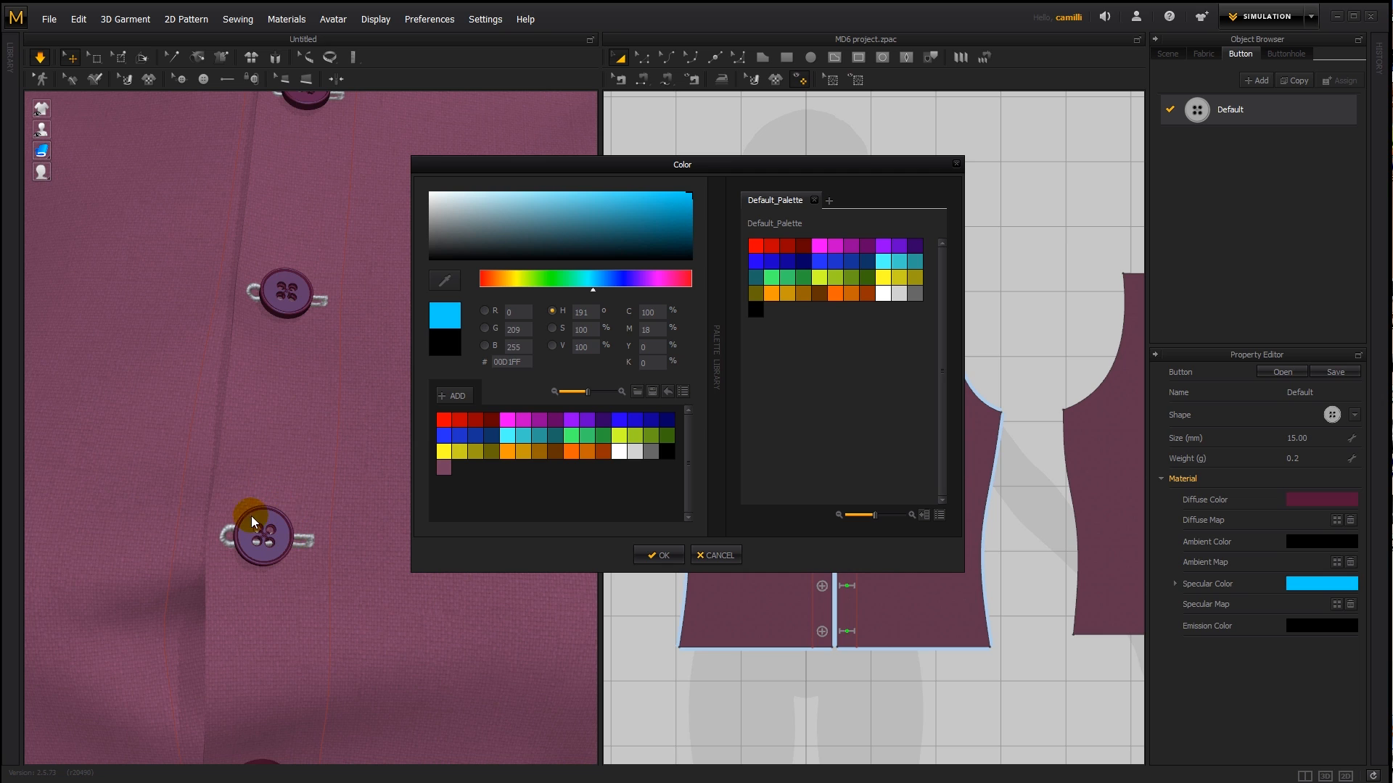
drag(634, 285, 536, 290)
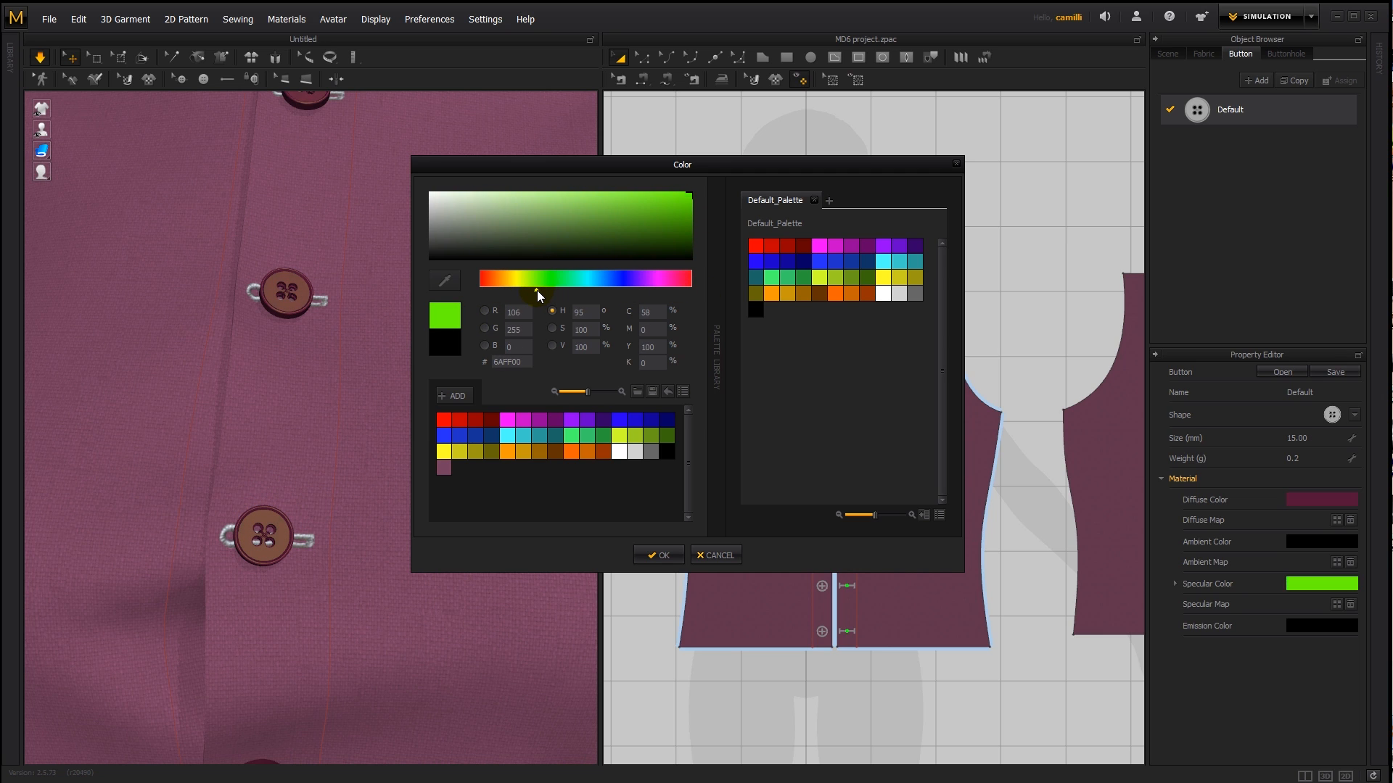
drag(490, 207, 384, 146)
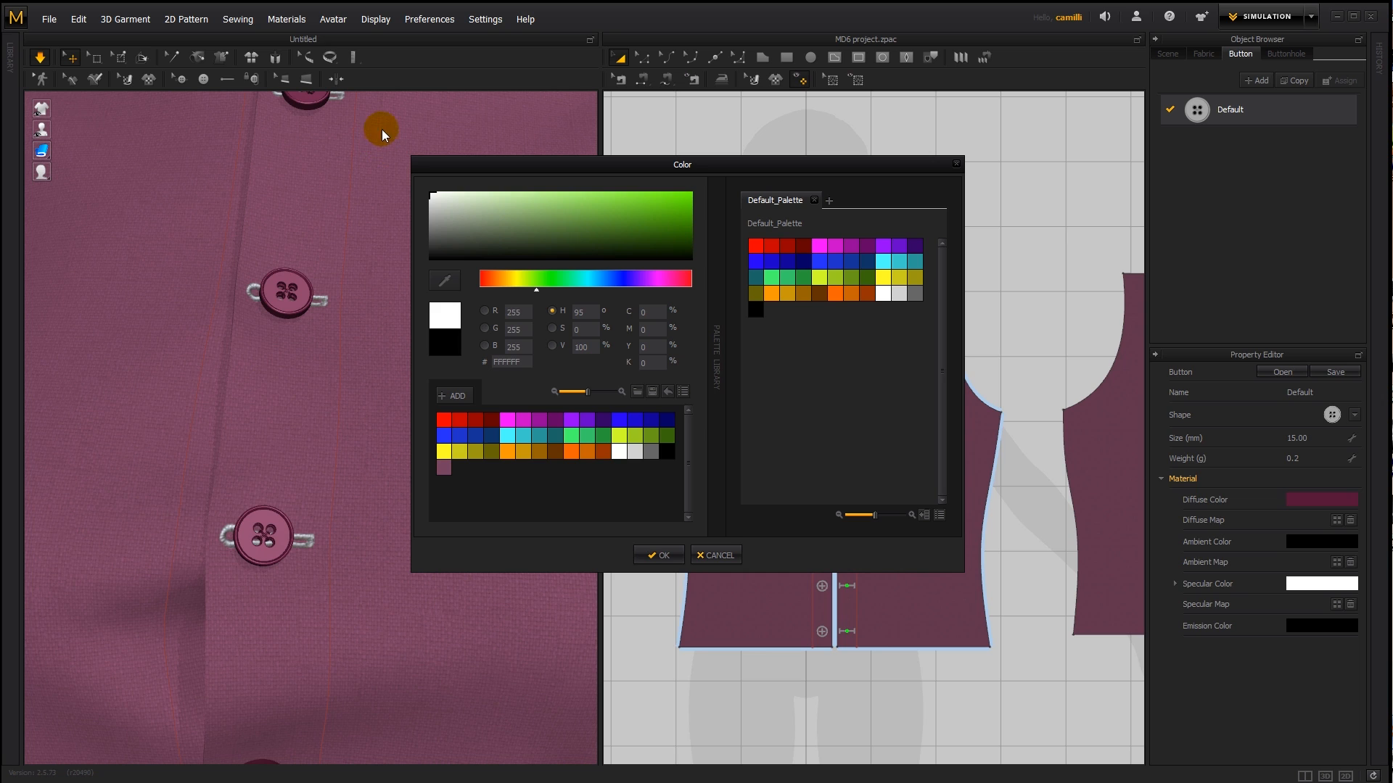
click(656, 555)
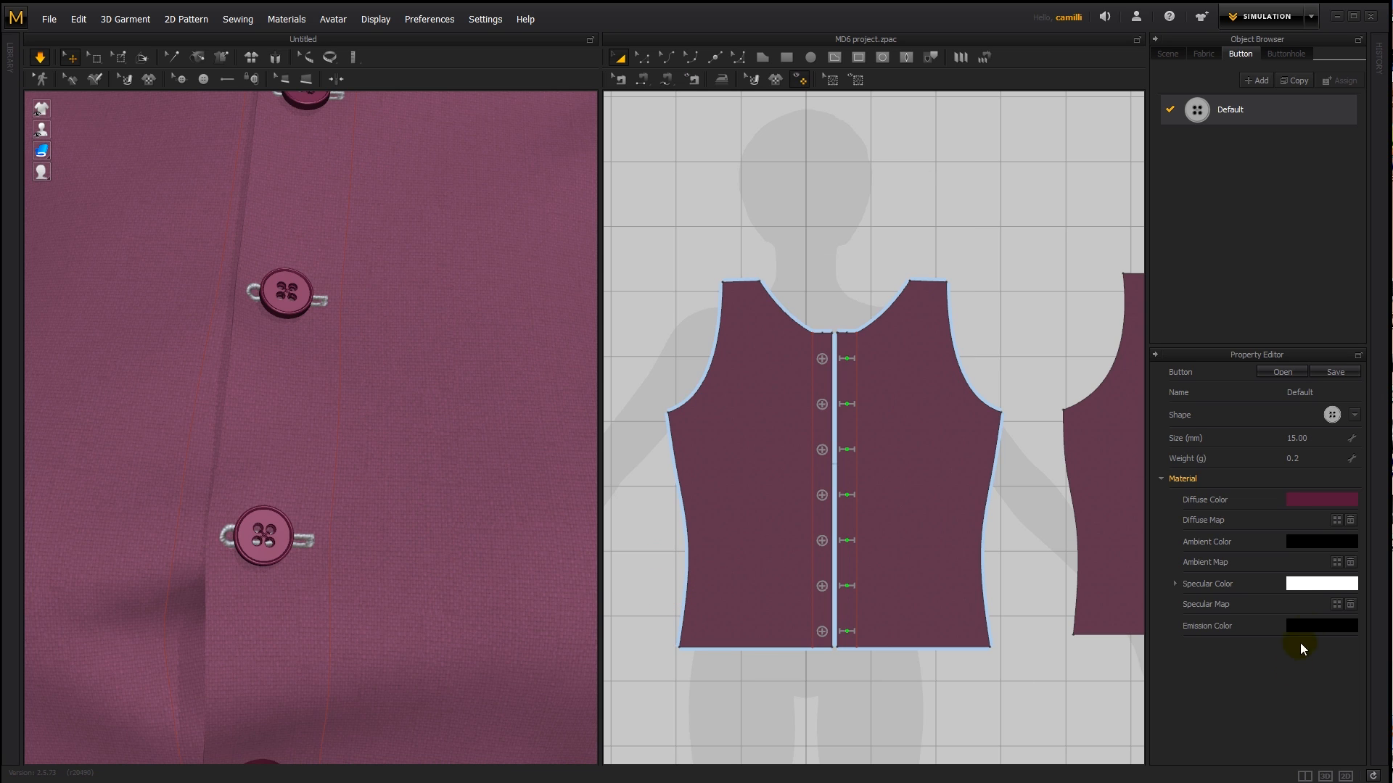
- Try red and cyan emission colors on the buttons and return the emission color to black (#000000)
click(1316, 624)
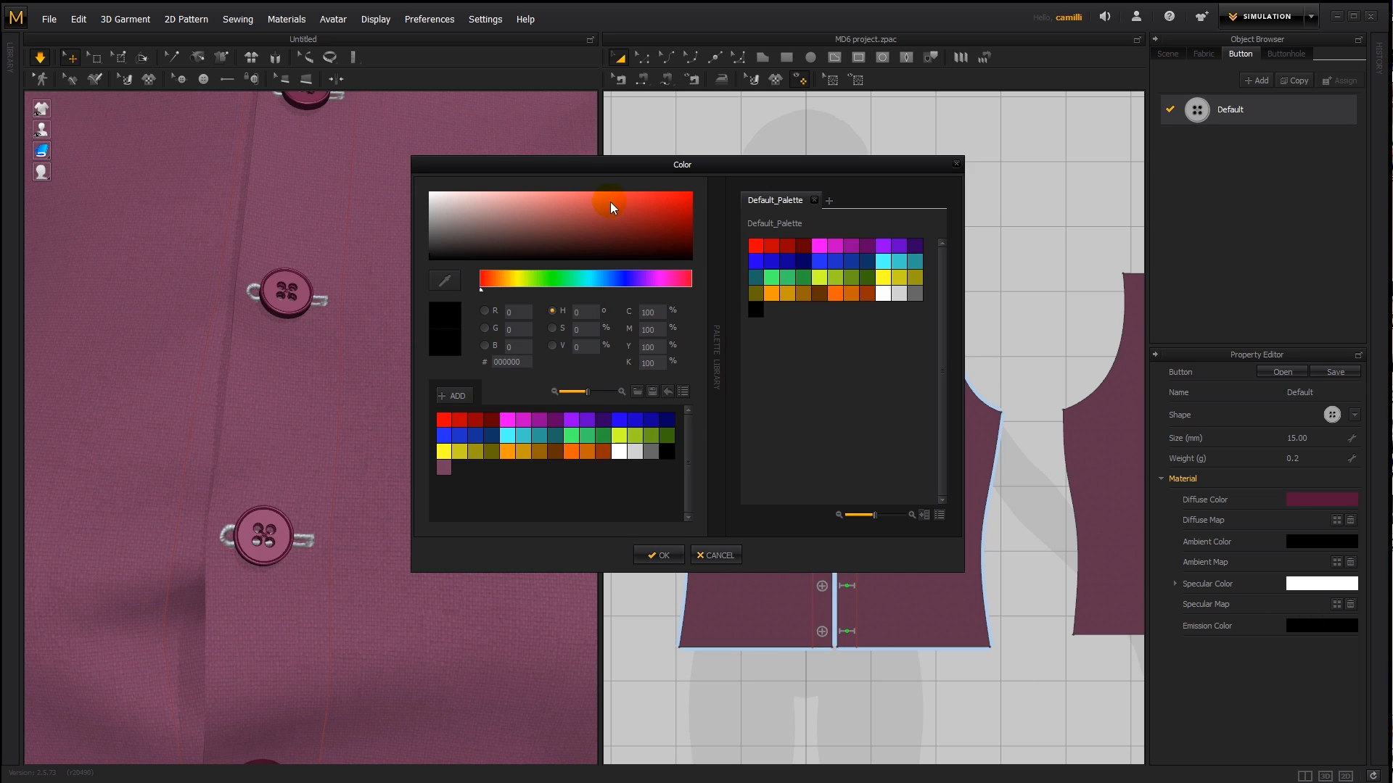
drag(611, 202, 646, 151)
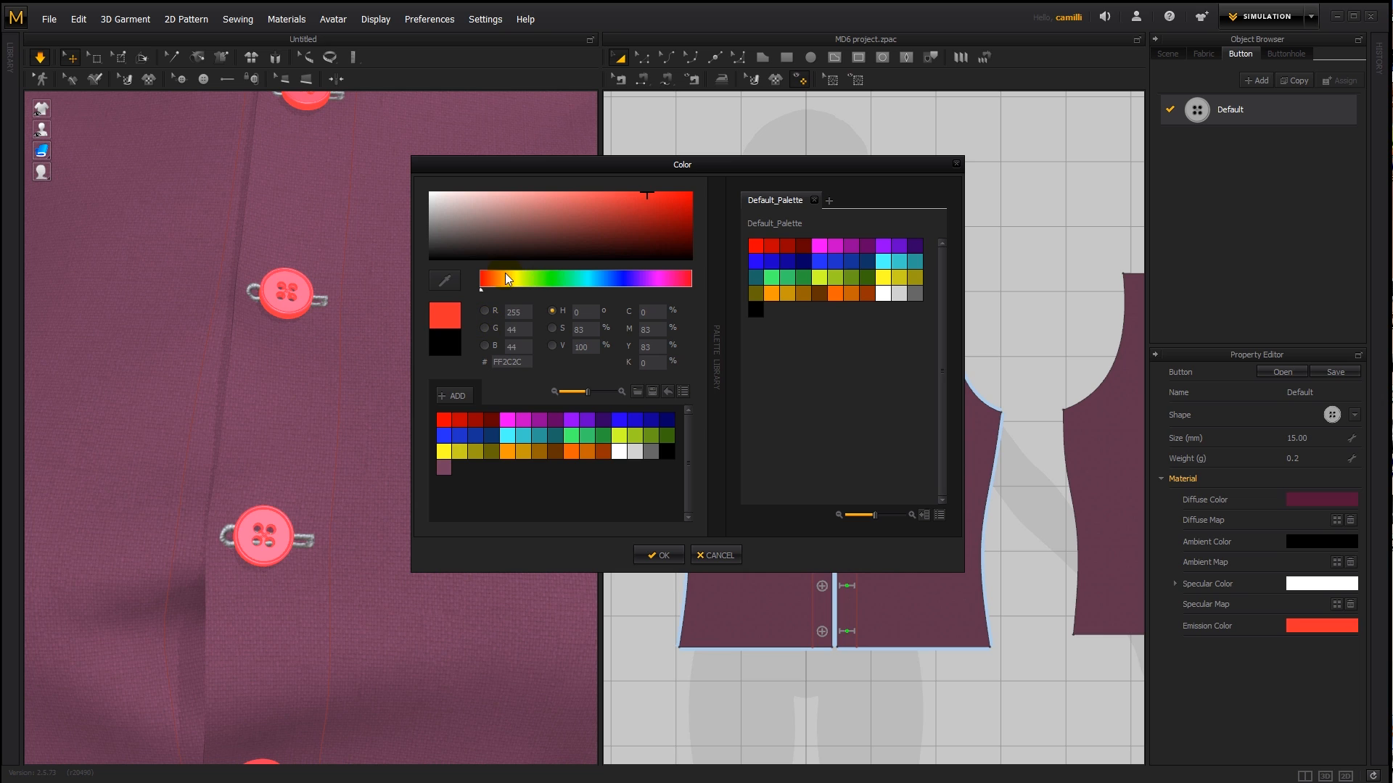
drag(505, 277, 585, 283)
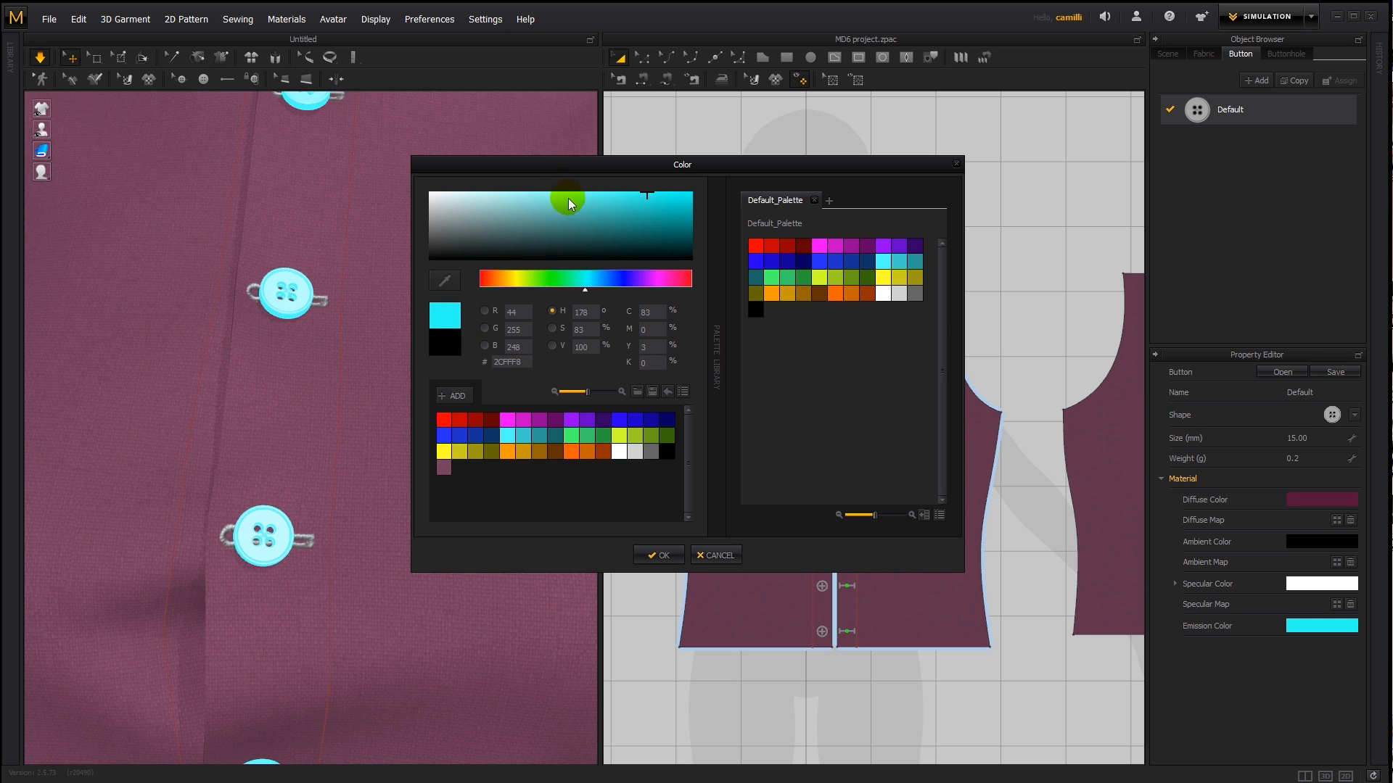
mouse_move(568, 201)
mouse_down()
mouse_move(626, 219)
mouse_move(629, 259)
mouse_move(655, 194)
mouse_move(720, 394)
mouse_up()
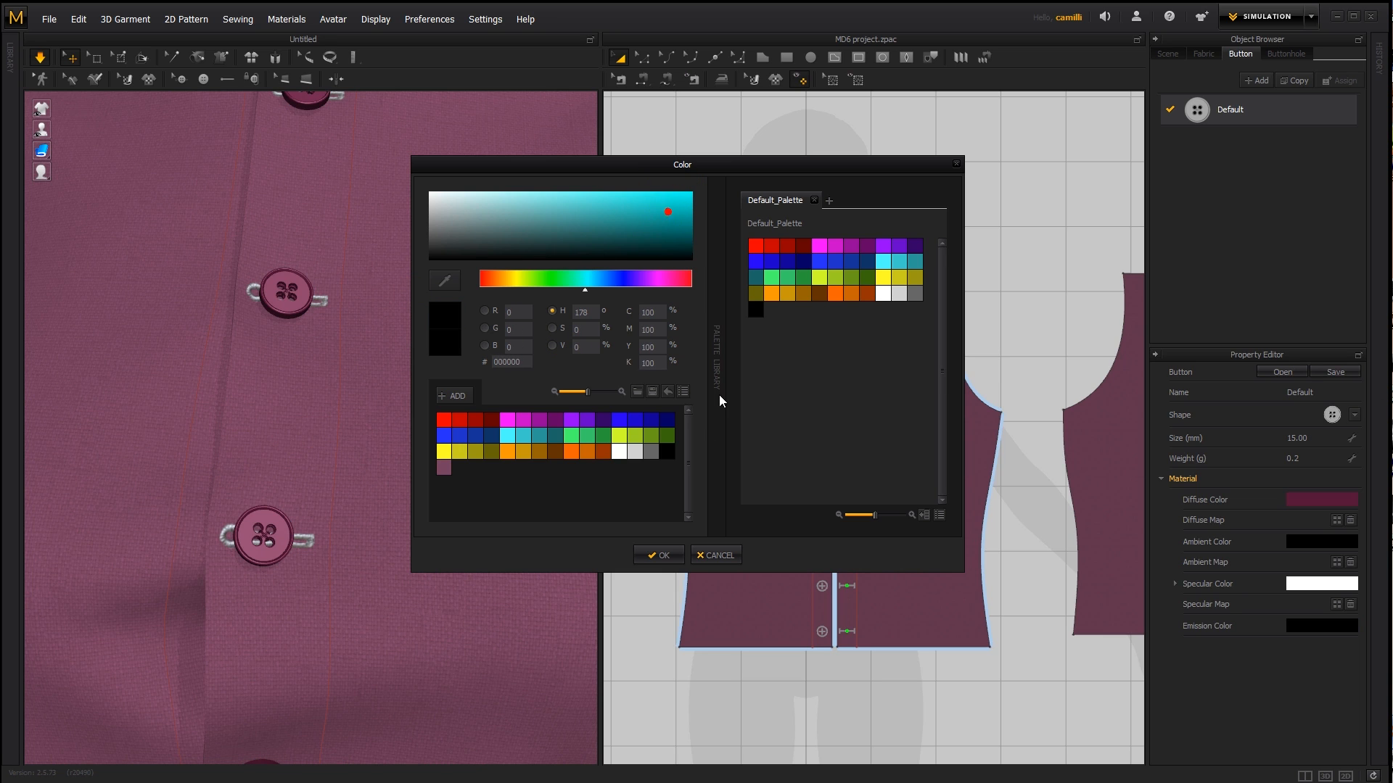
click(673, 556)
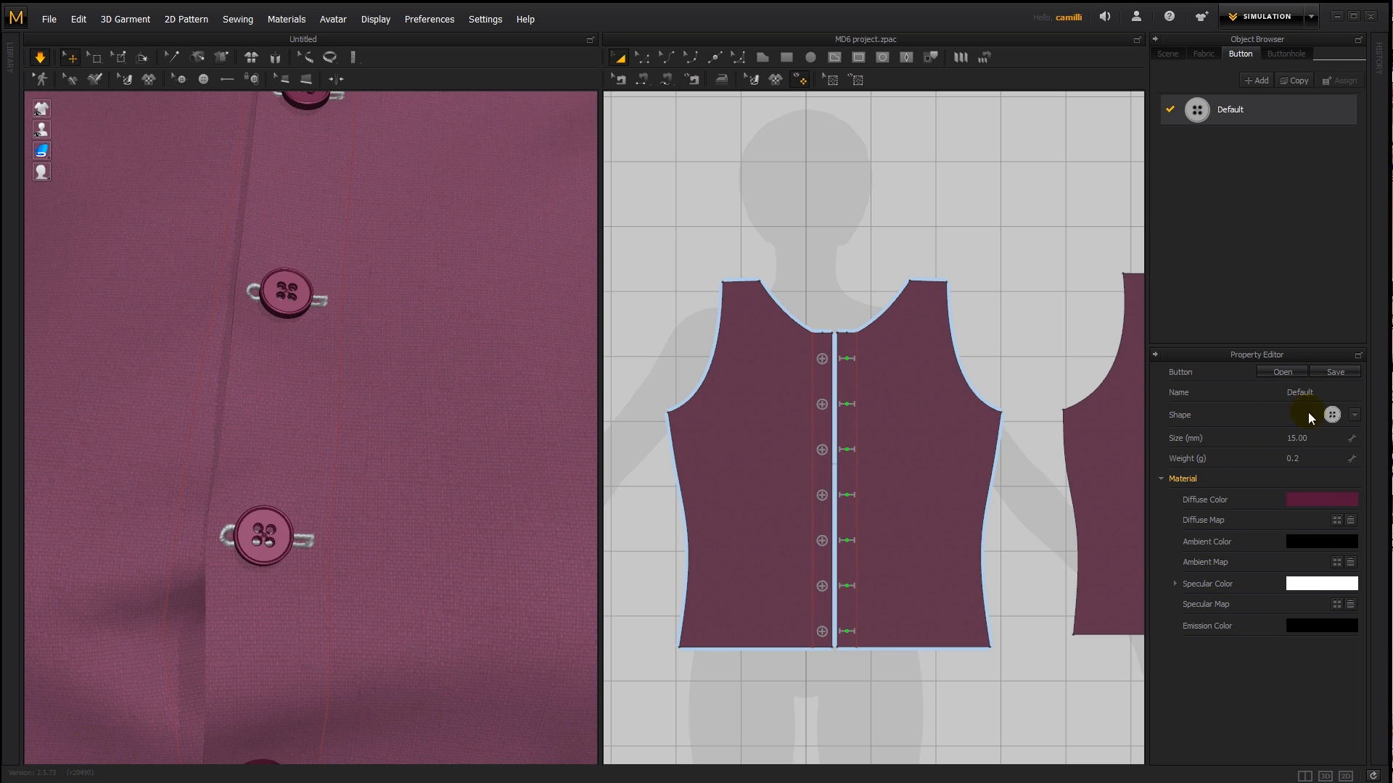
- Try another four-hole shape for the Default button style and set its diffuse color to red (#AE3232)
click(1354, 415)
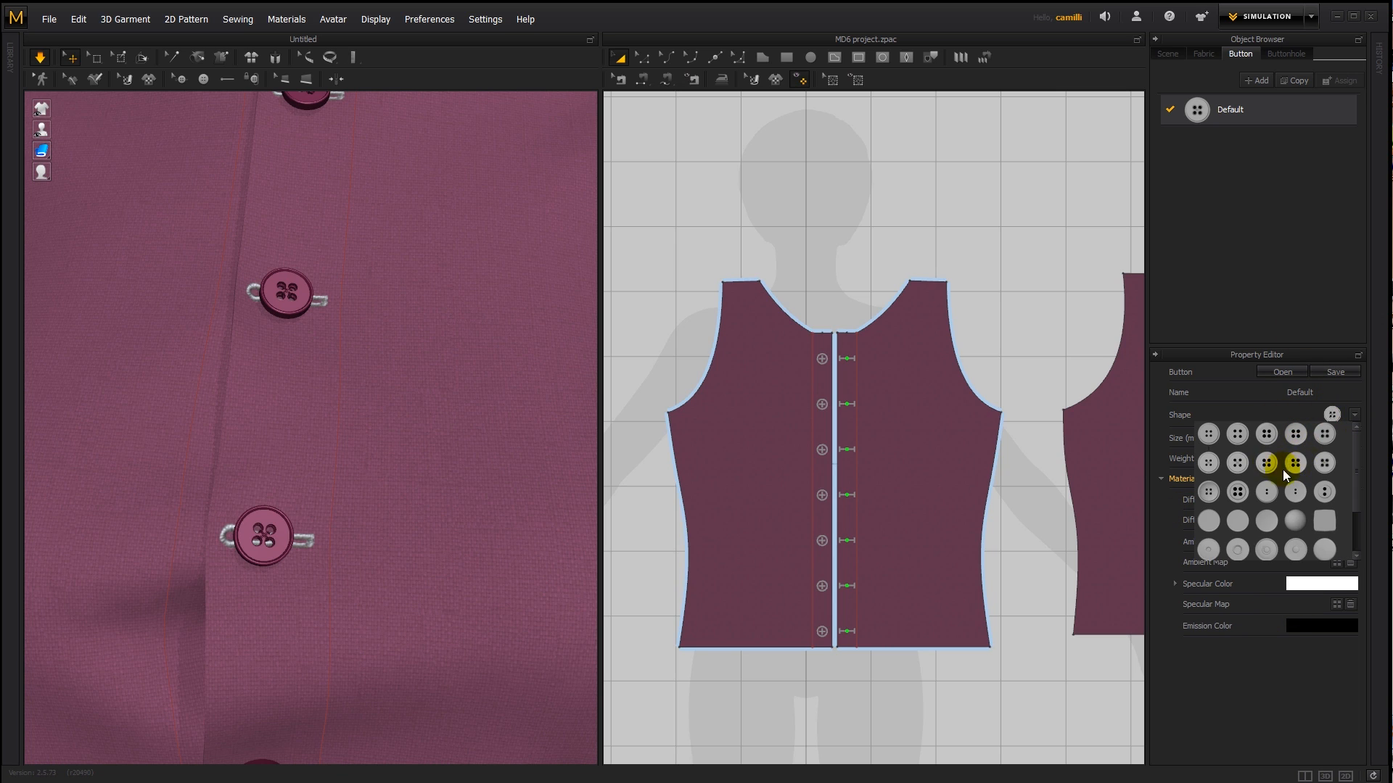
click(1323, 437)
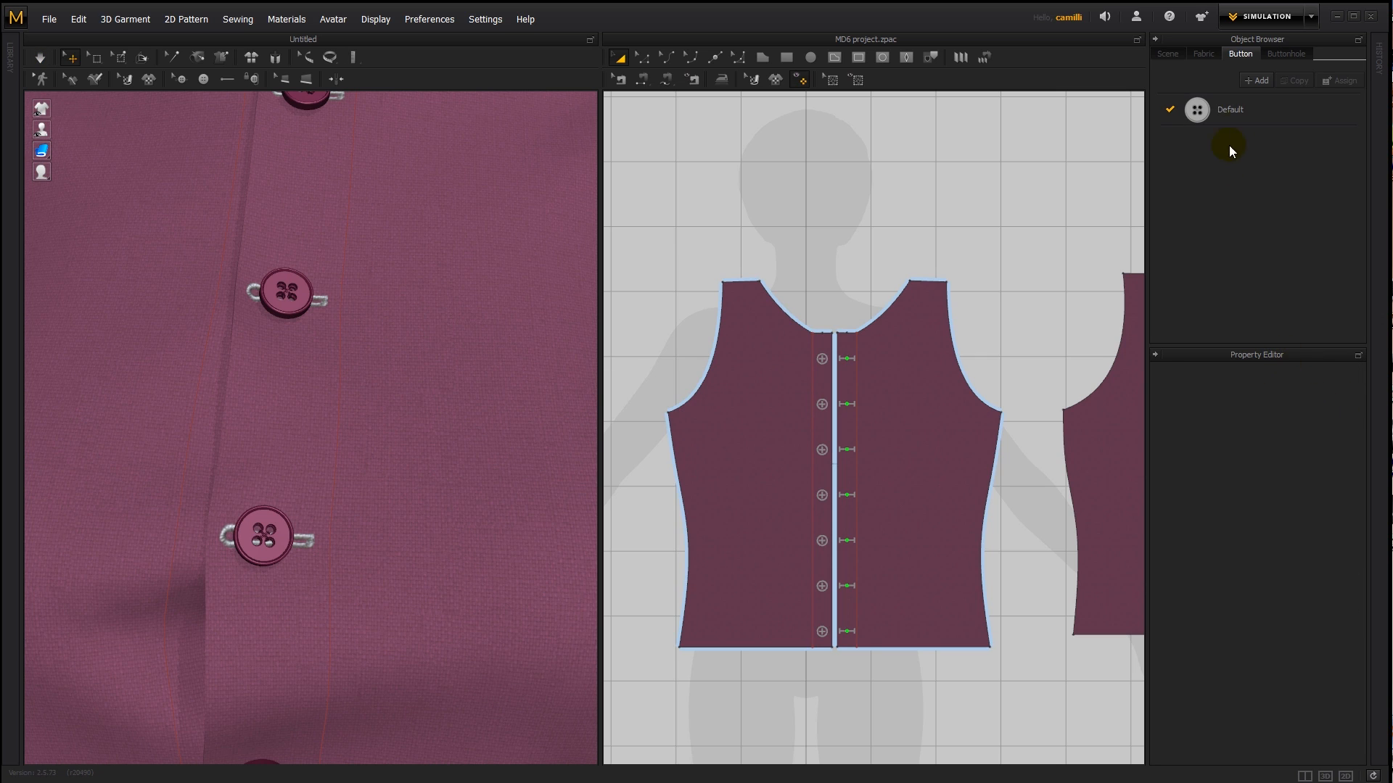
click(1233, 111)
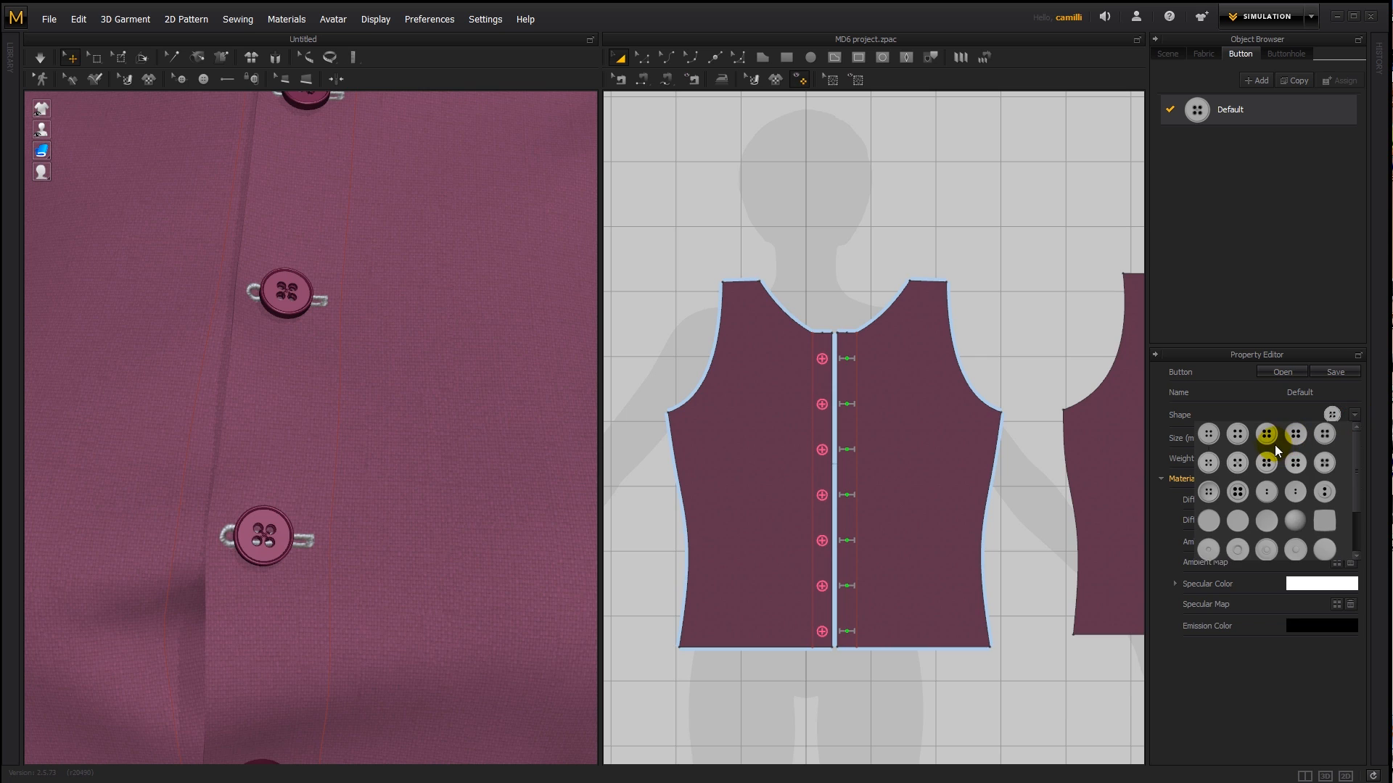
click(1264, 435)
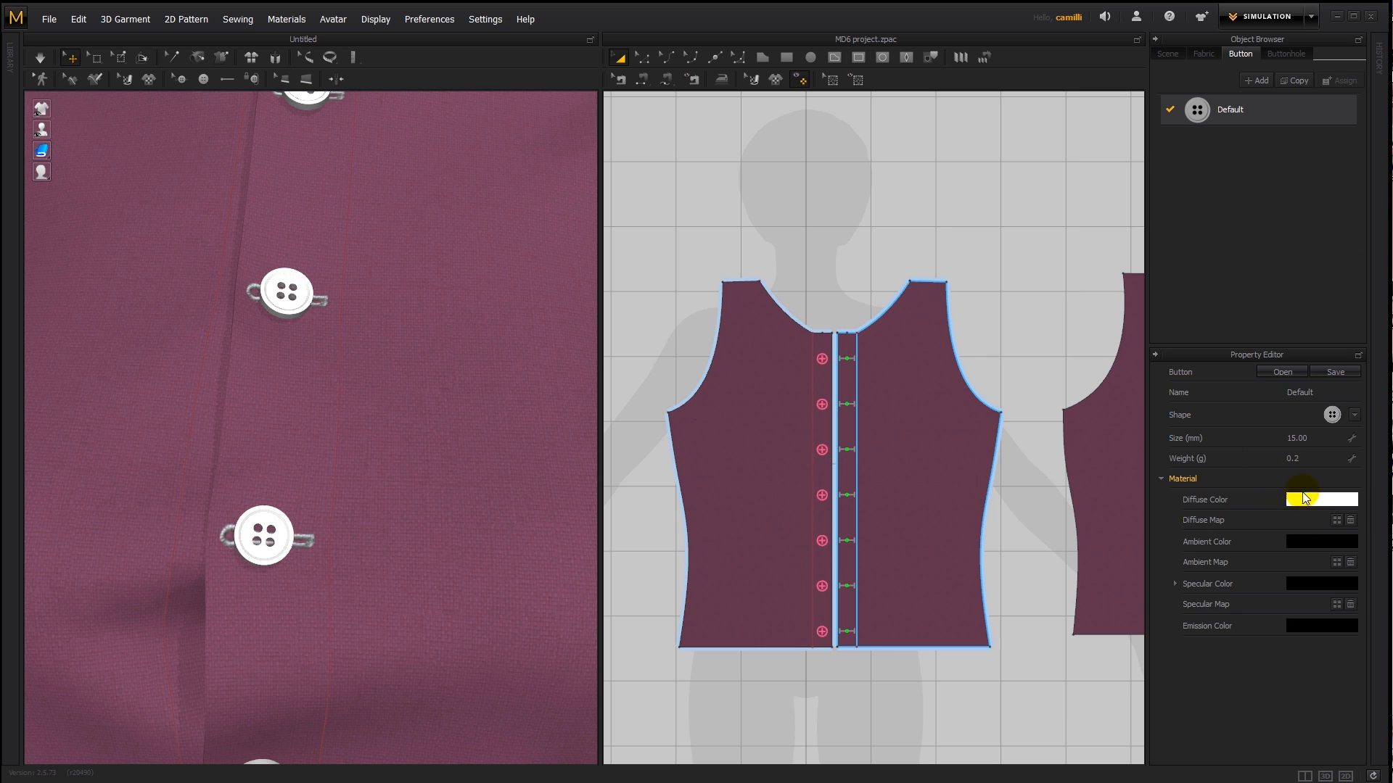
click(1296, 501)
click(615, 213)
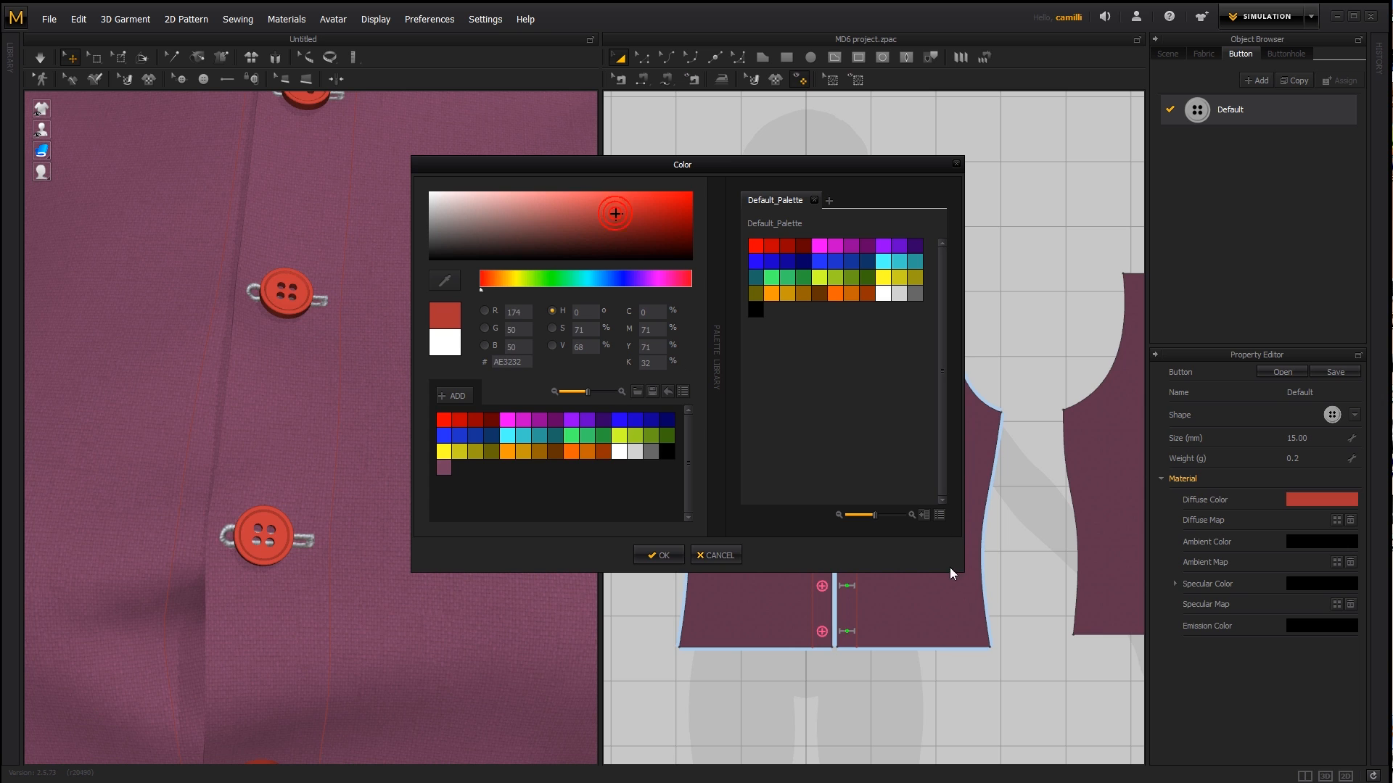
click(670, 553)
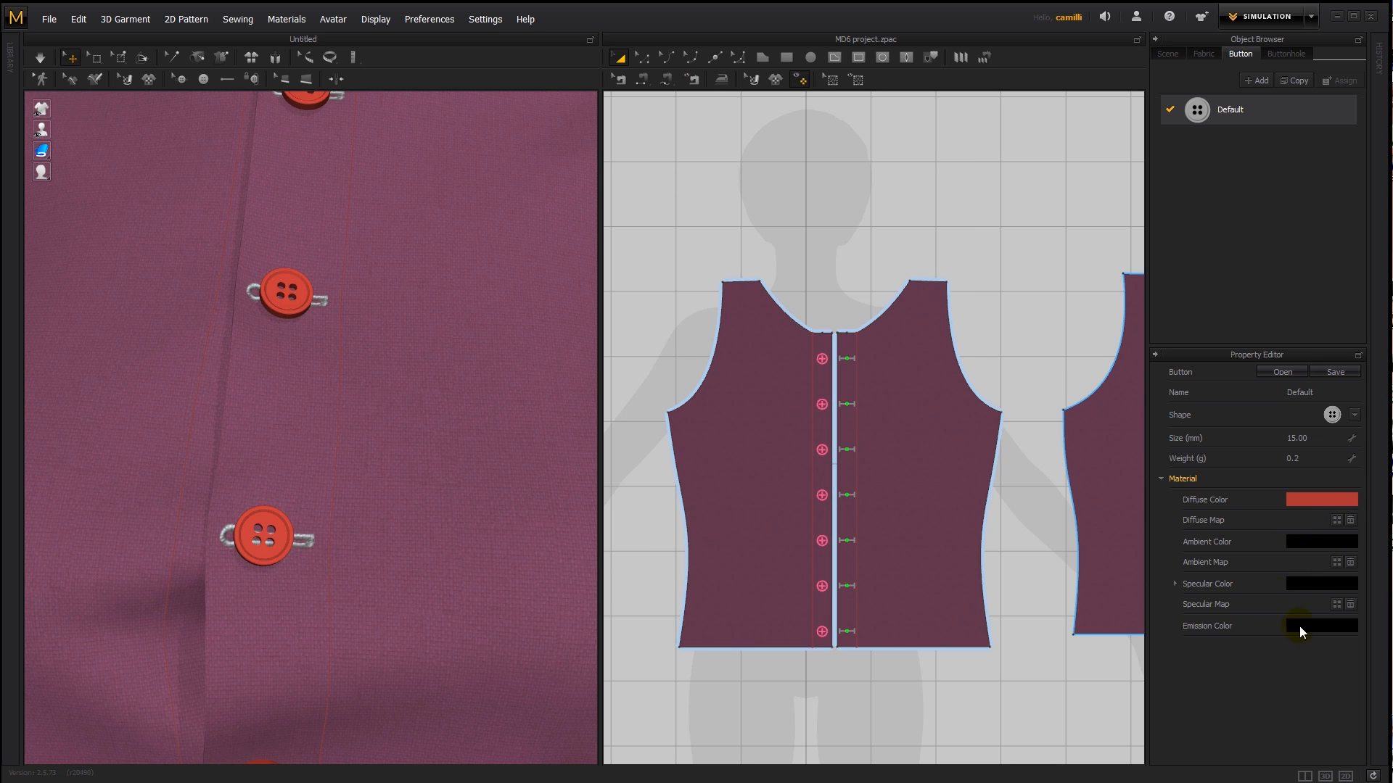
- Try saving the red button style to the desktop and load the saved style Purple Grunge Button.btn
click(1333, 371)
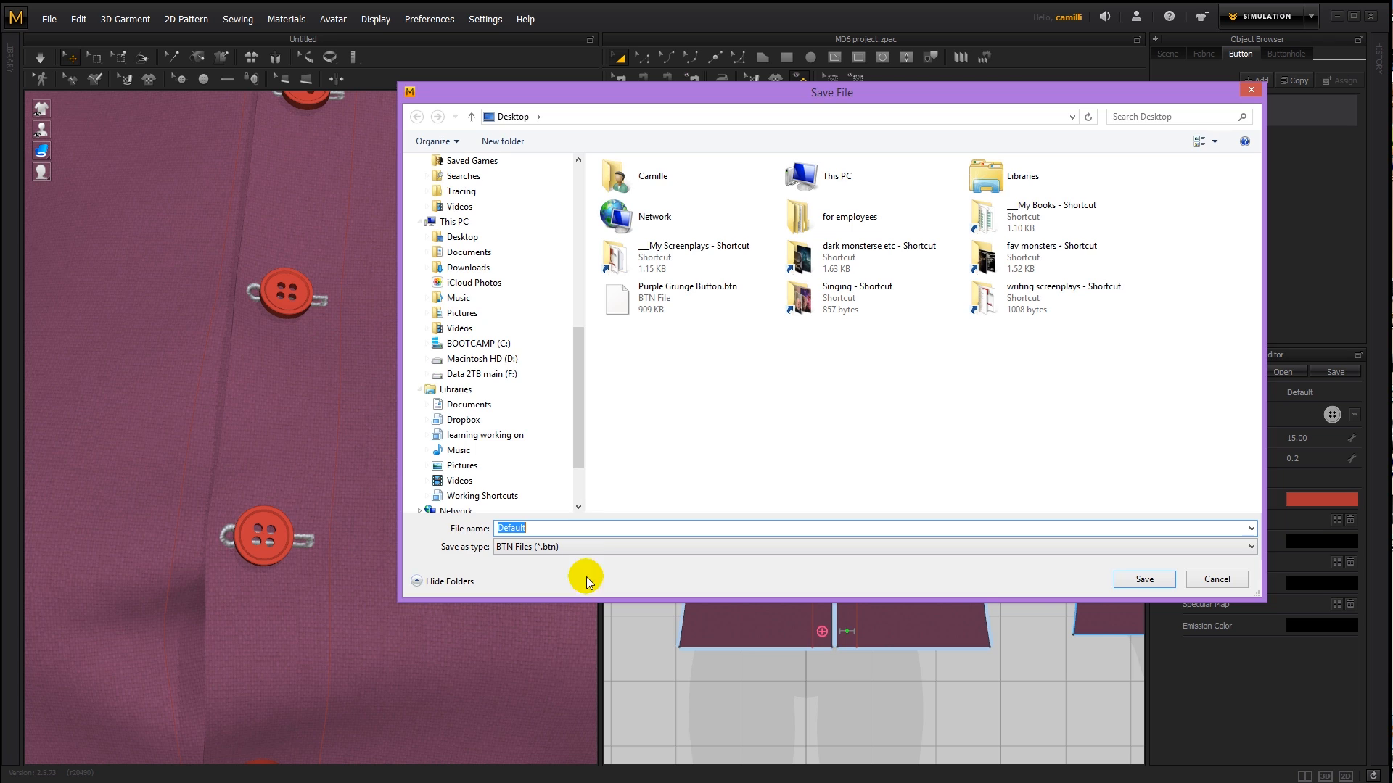
click(1145, 579)
click(1282, 373)
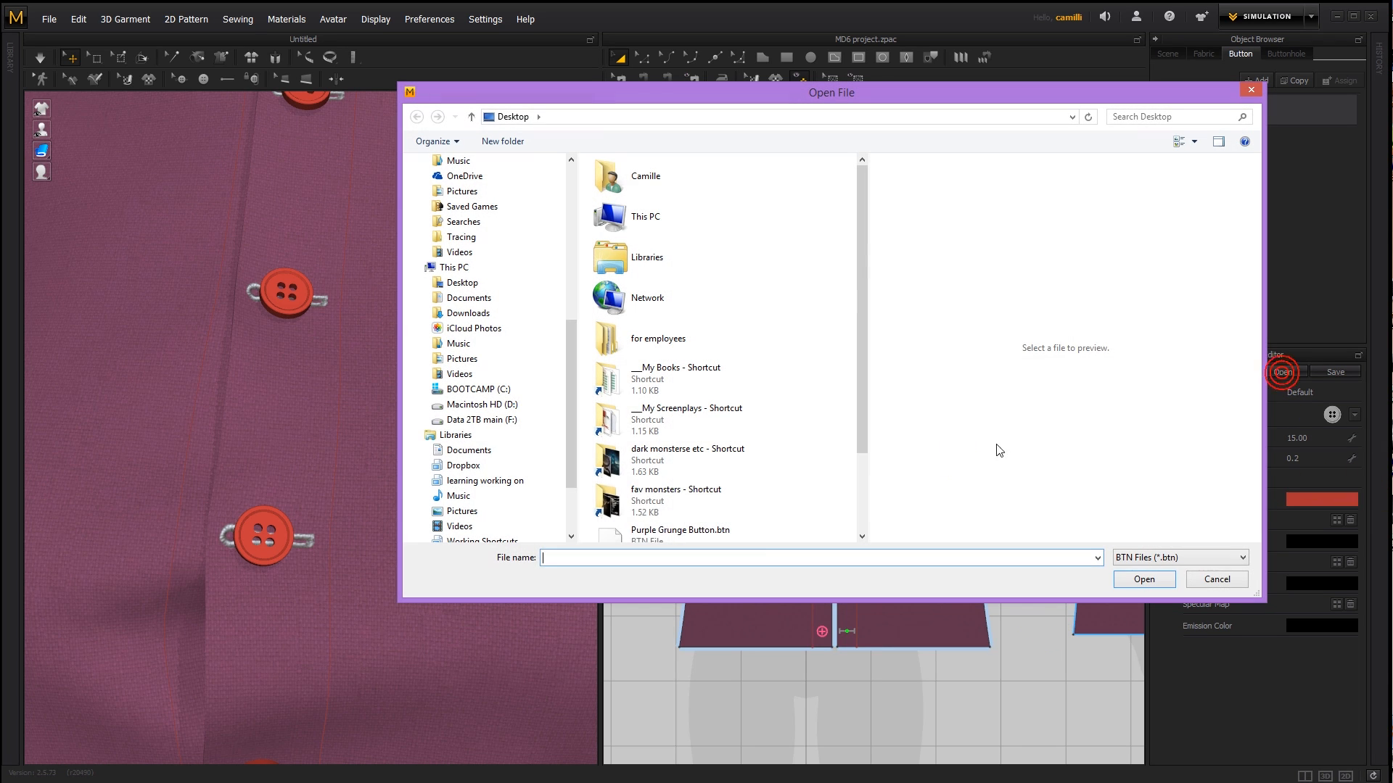
click(750, 533)
double_click(728, 513)
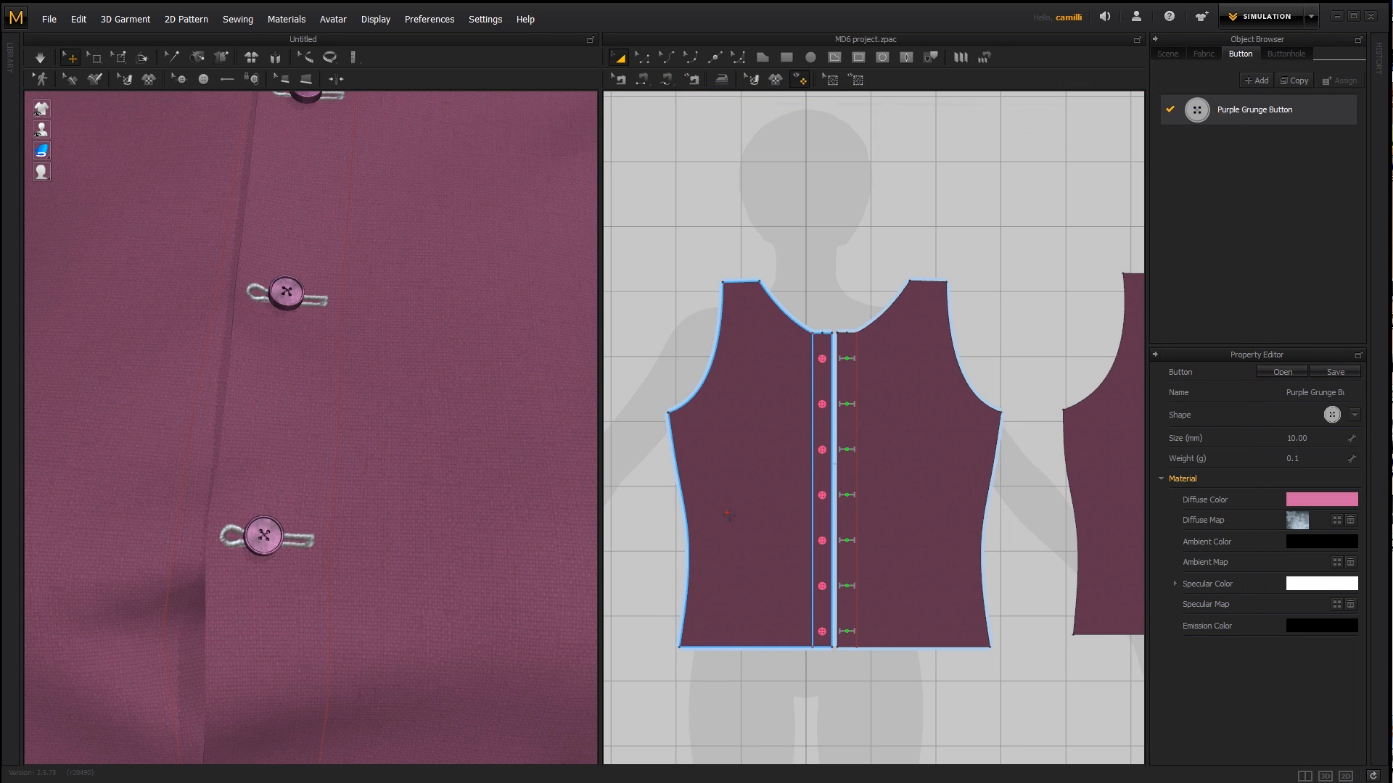
mouse_move(310, 521)
right_down()
mouse_move(333, 545)
mouse_move(314, 522)
right_up()
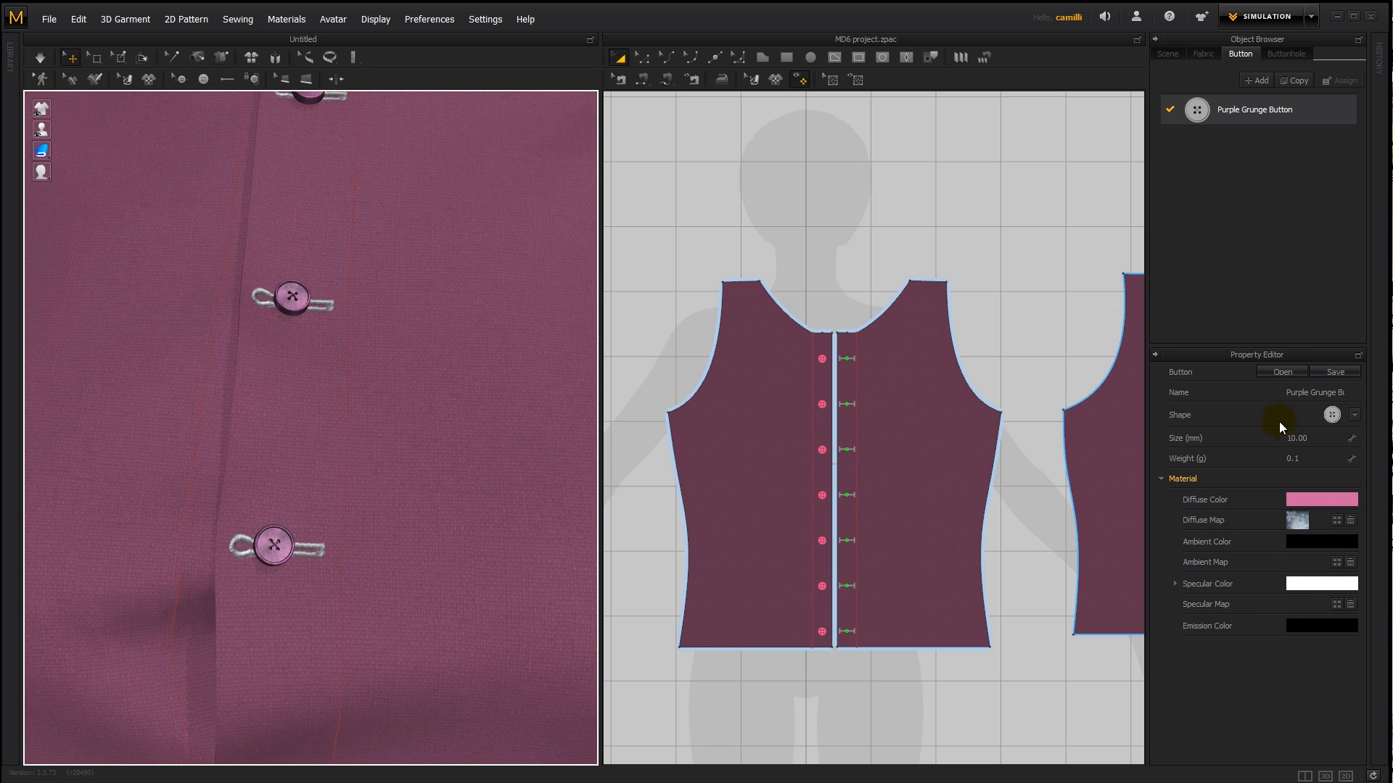
- Rename the loaded button style as Purple Shirt Button
double_click(1311, 393)
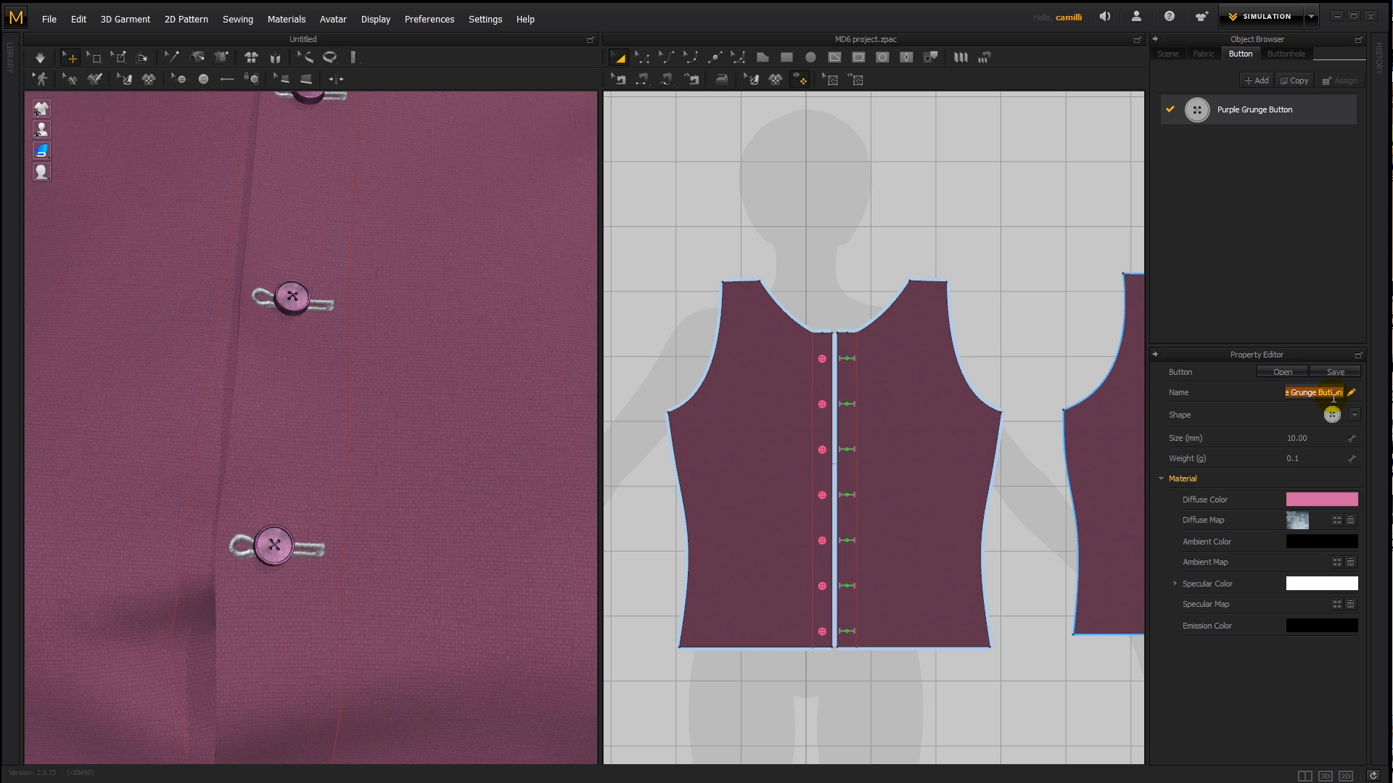
text(Purp)
text(le Shirt Button)
key(Return)
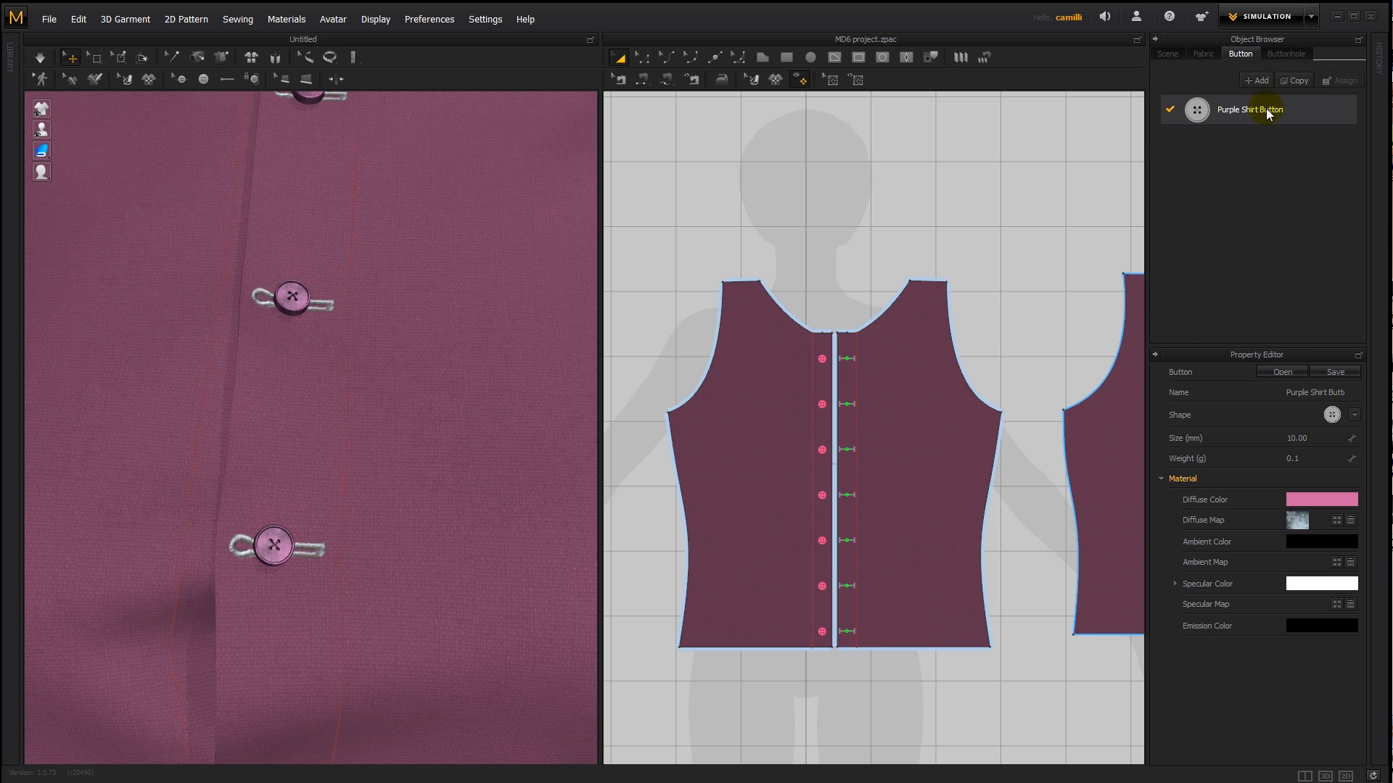
- Copy the Purple Shirt Button style and give the copy a shape with four larger holes
click(1293, 84)
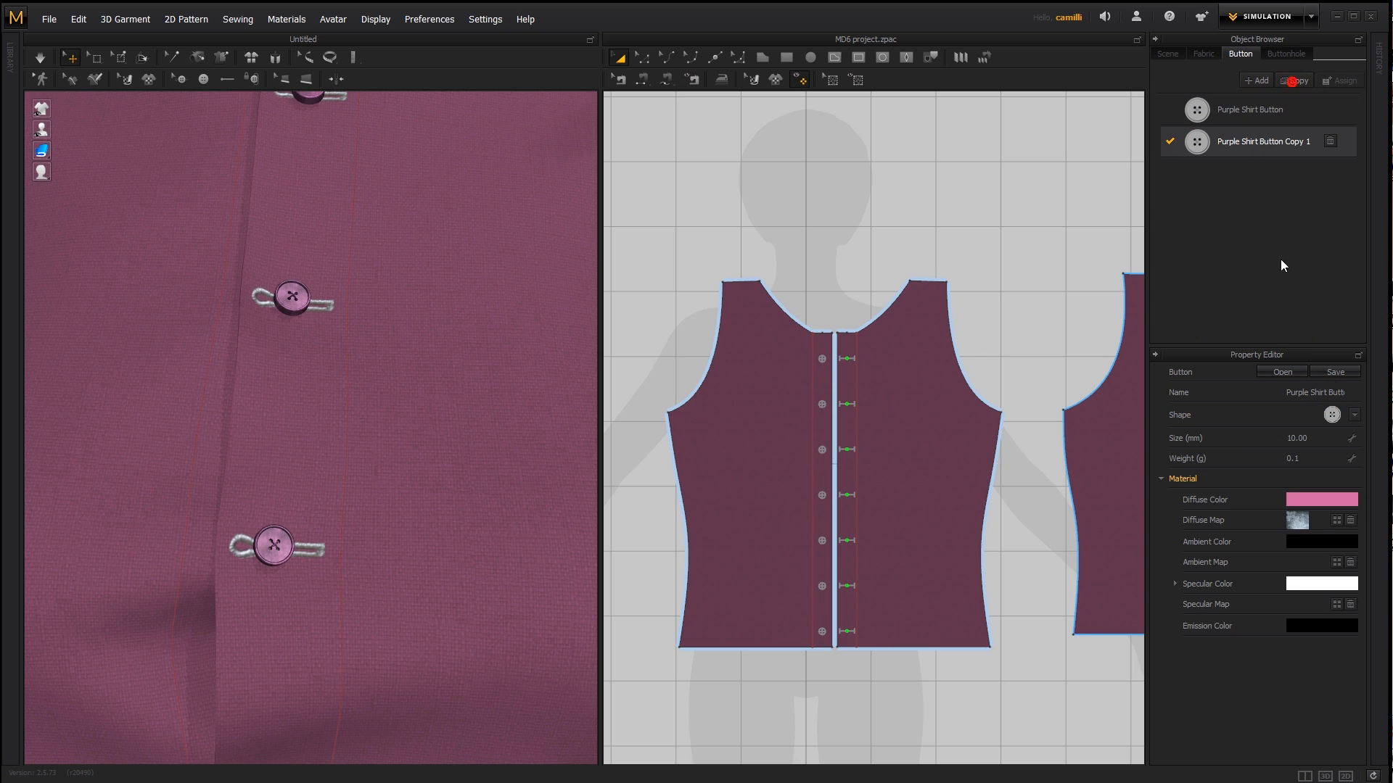
click(1355, 416)
click(1295, 464)
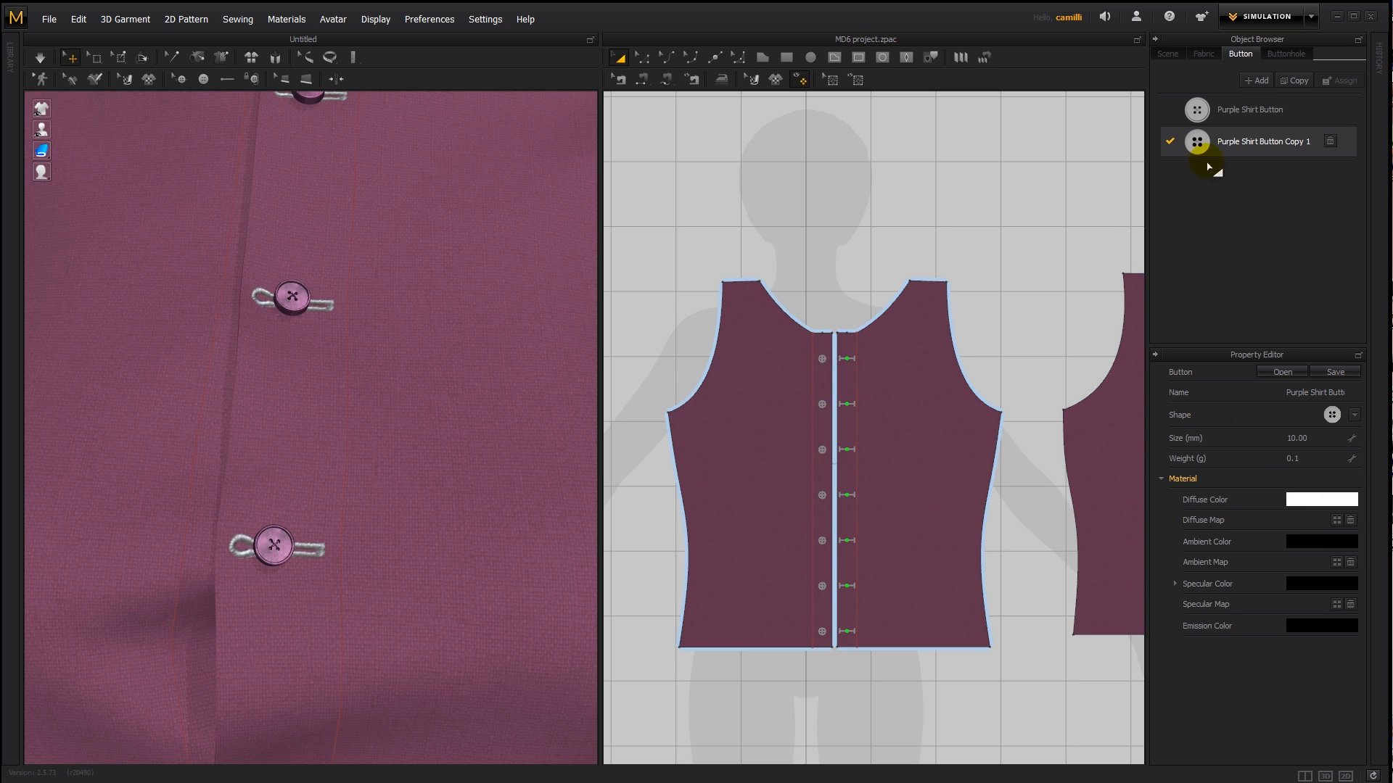
- Apply the Purple Shirt Button Copy 1 style to the button nearest the neckline
scroll(402, 390, down, 5)
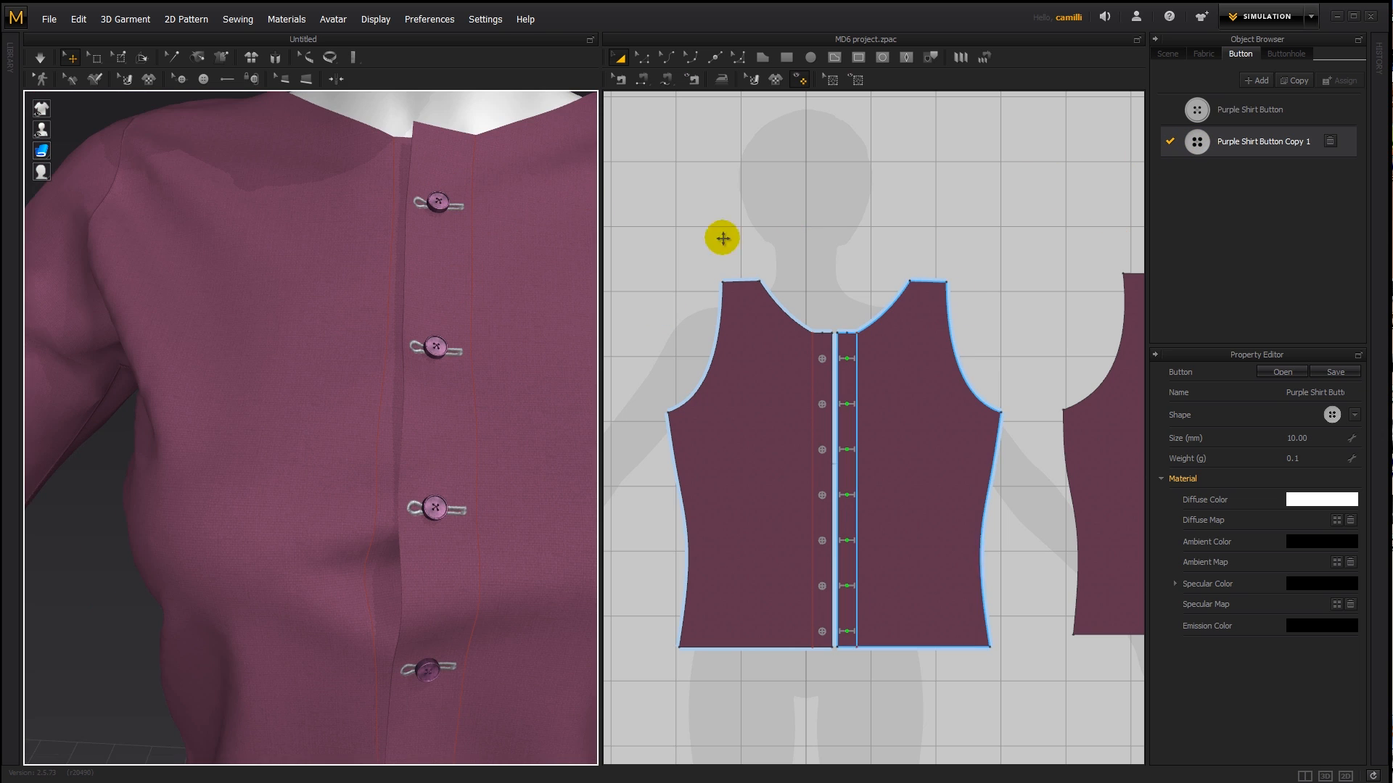
drag(1196, 138, 543, 204)
drag(441, 197, 441, 199)
scroll(459, 239, up, 3)
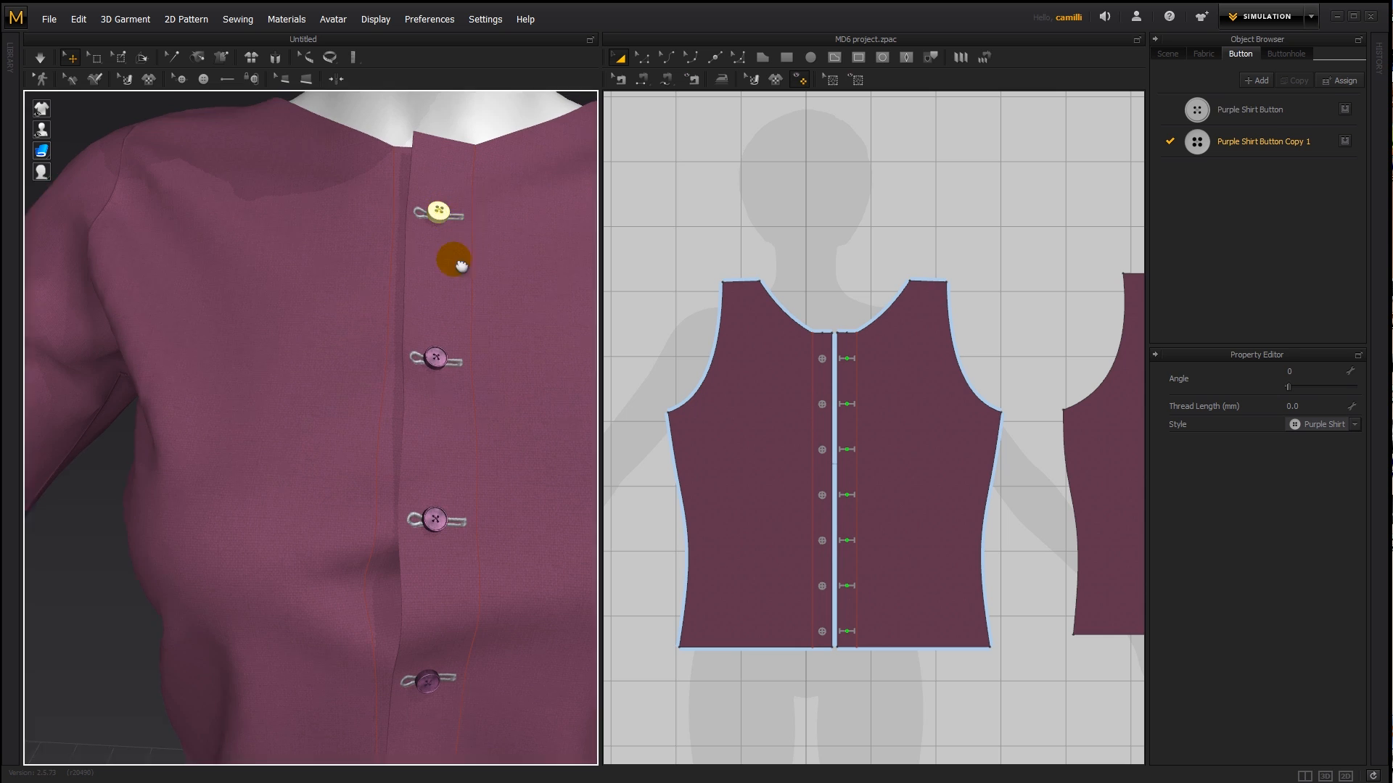
scroll(489, 135, down, 2)
click(467, 114)
right_drag(542, 222, 537, 255)
scroll(543, 239, up, 3)
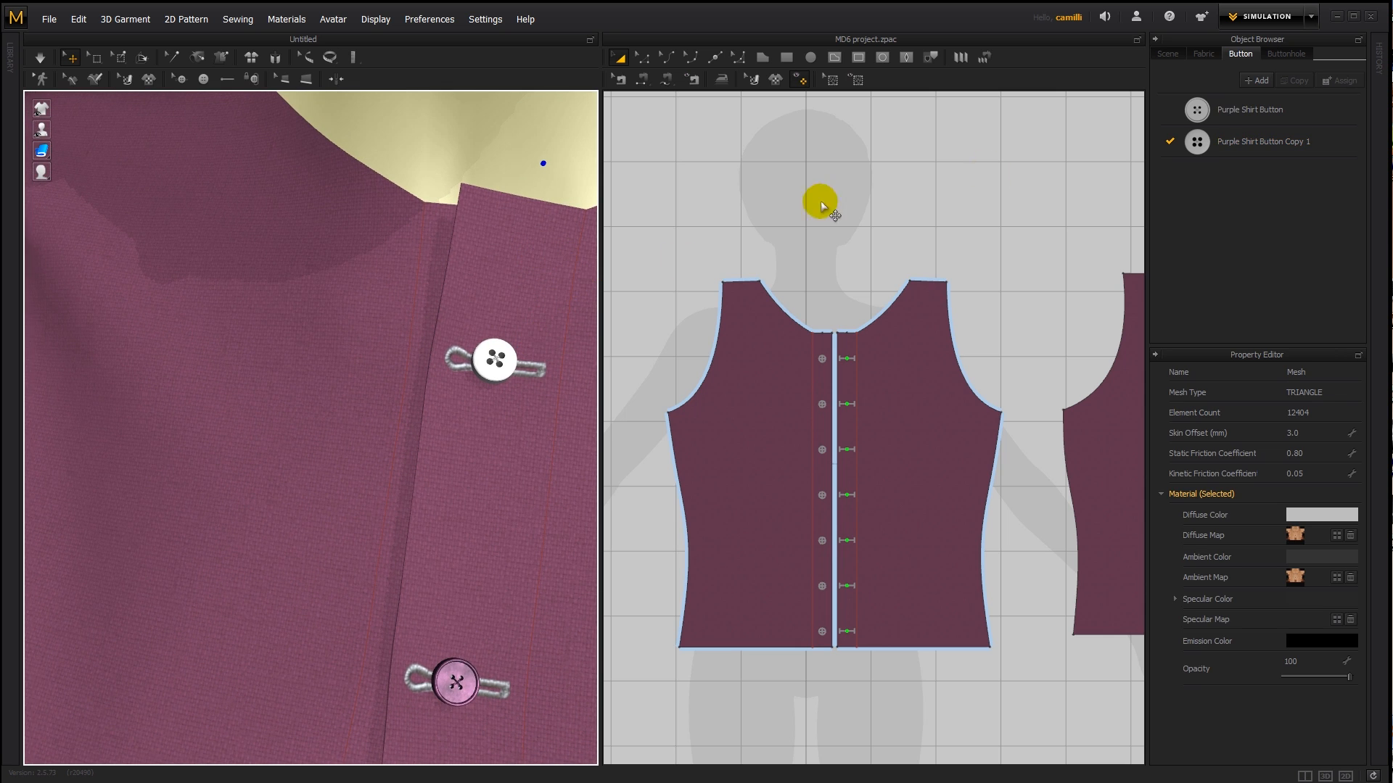
click(1230, 149)
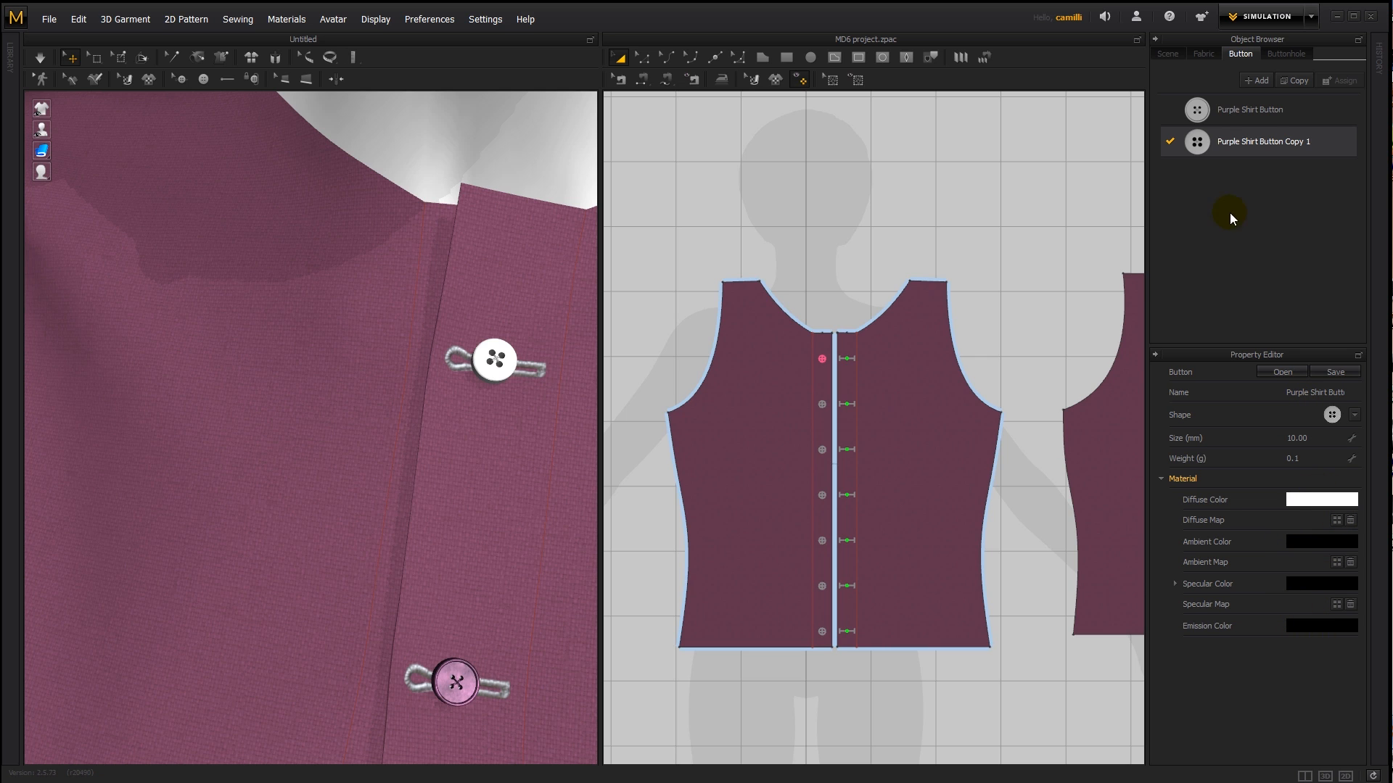
- Apply the Purple Shirt Button Copy 1 style to the second and third buttons below the neckline
scroll(471, 370, down, 4)
middle_drag(467, 379, 560, 270)
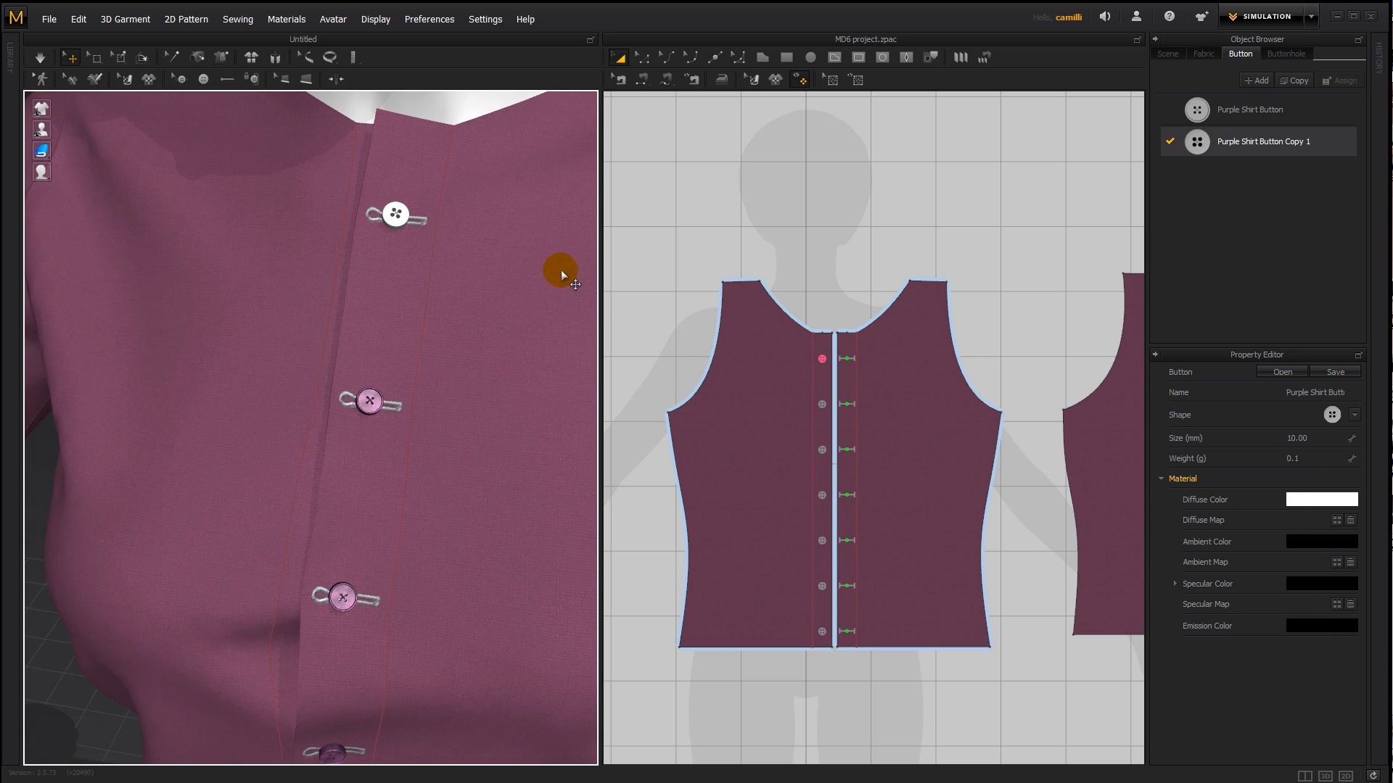
click(351, 591)
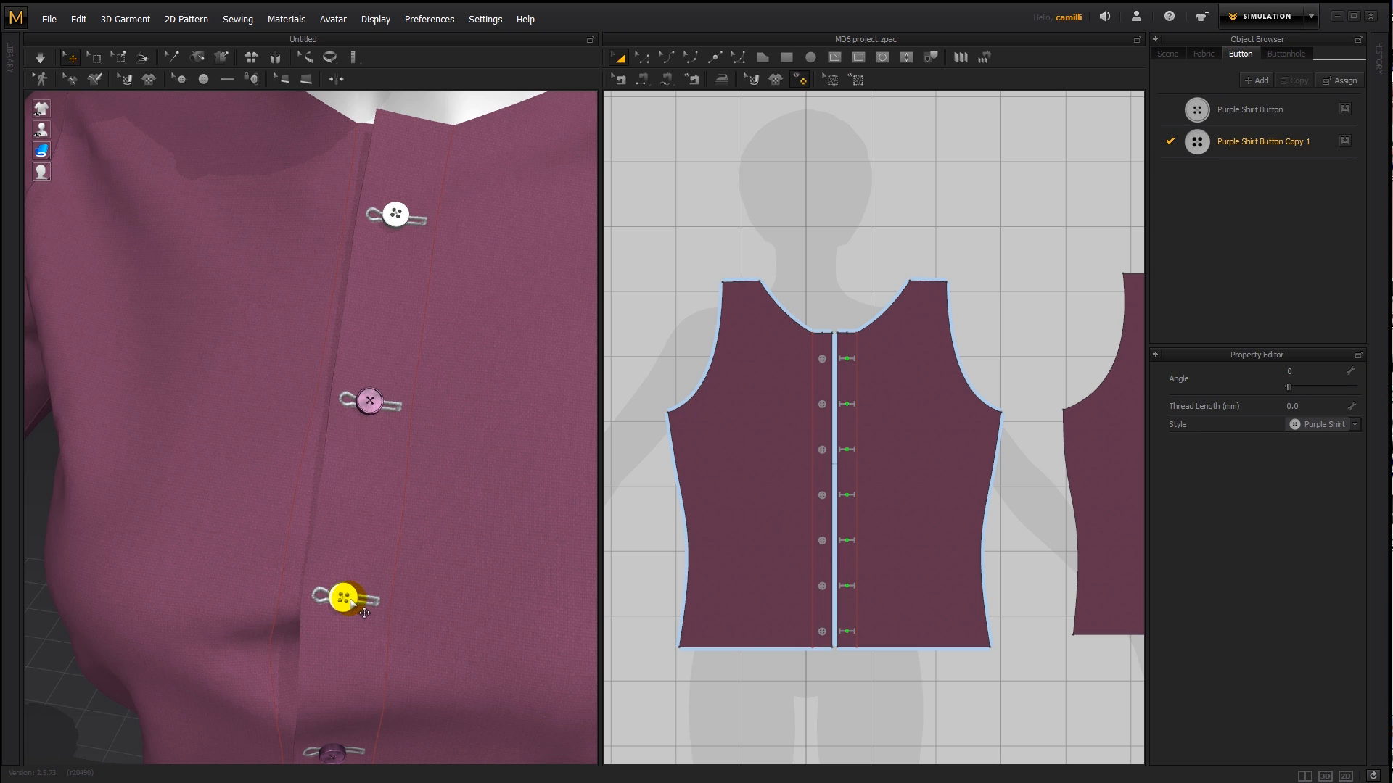
click(822, 401)
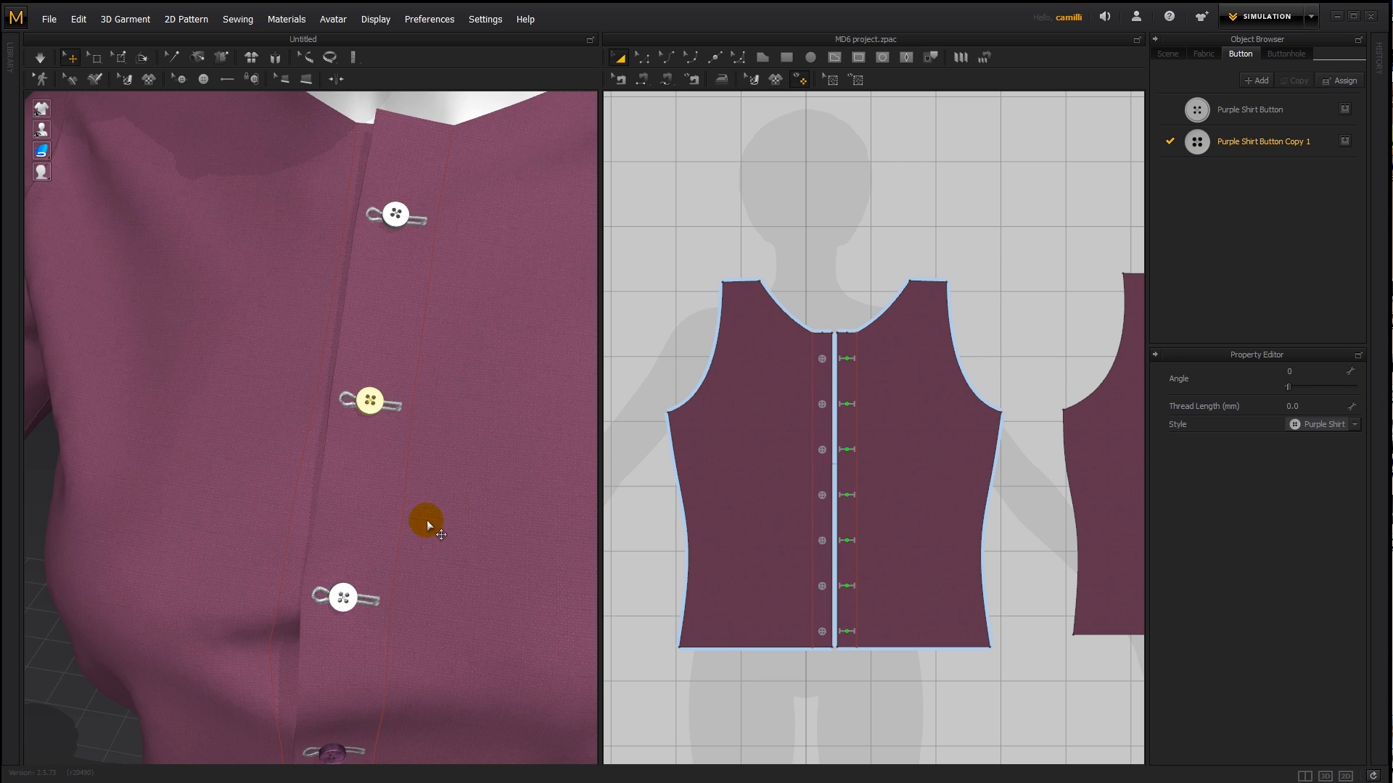
- Select the four lowest buttons, assign Purple Shirt Button Copy 1 to them, and return them to the Purple Shirt Button style
right_drag(426, 520, 463, 415)
scroll(468, 419, down, 2)
right_drag(468, 465, 510, 428)
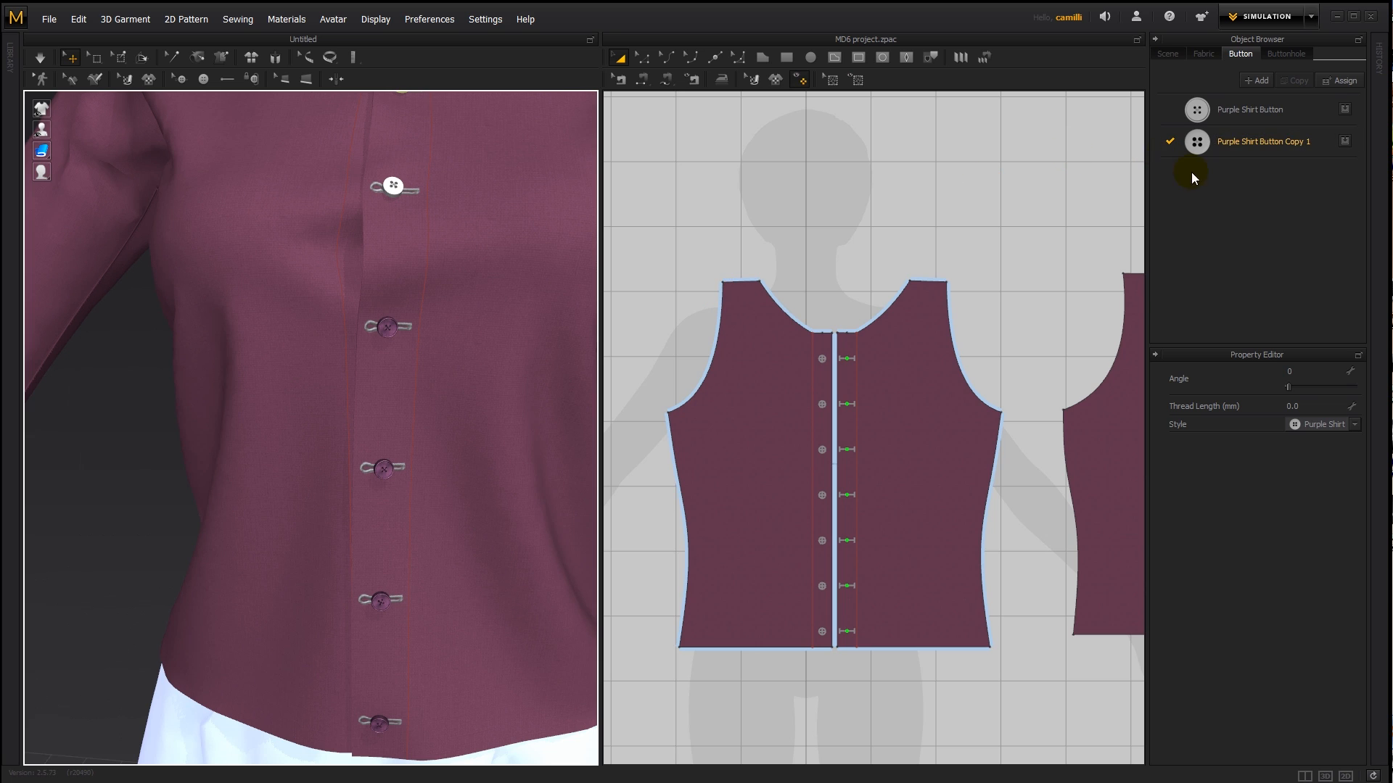
click(1327, 139)
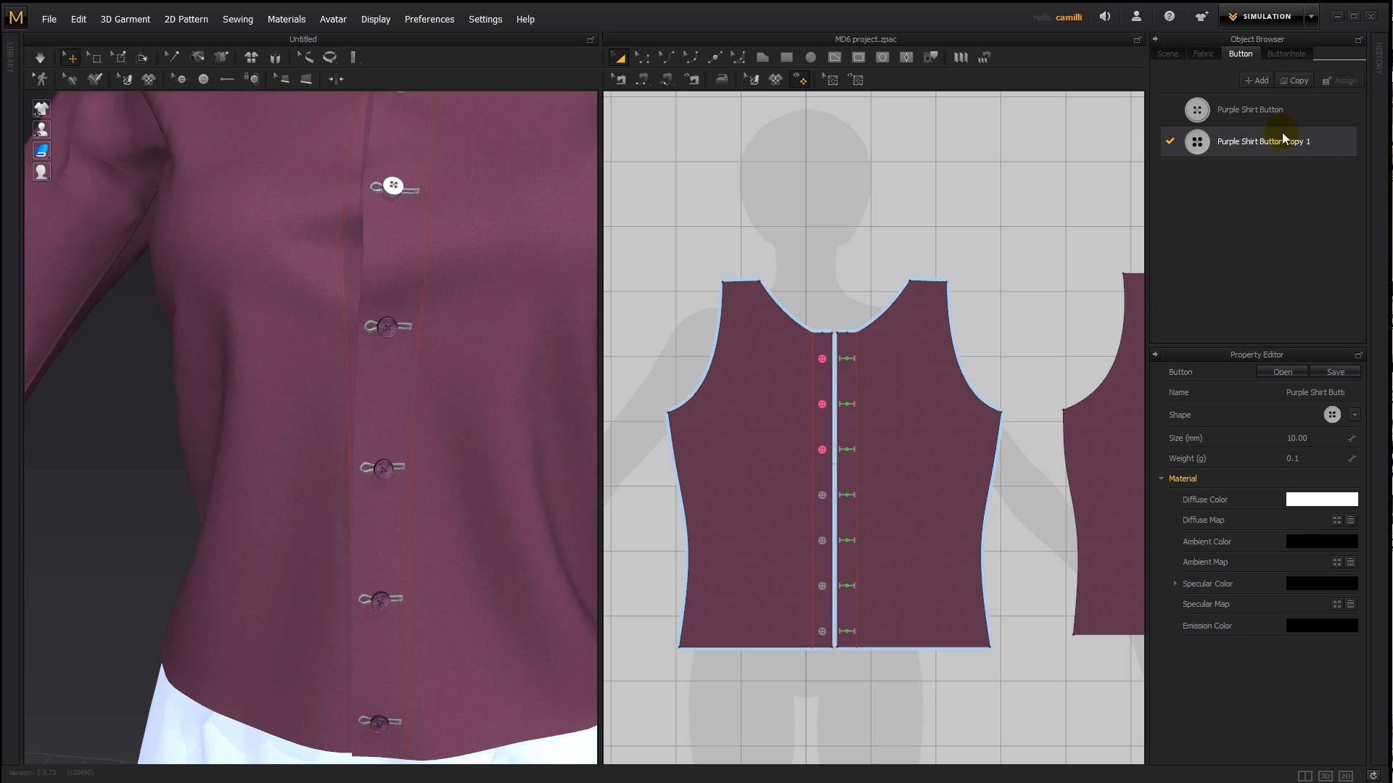
click(864, 240)
click(178, 80)
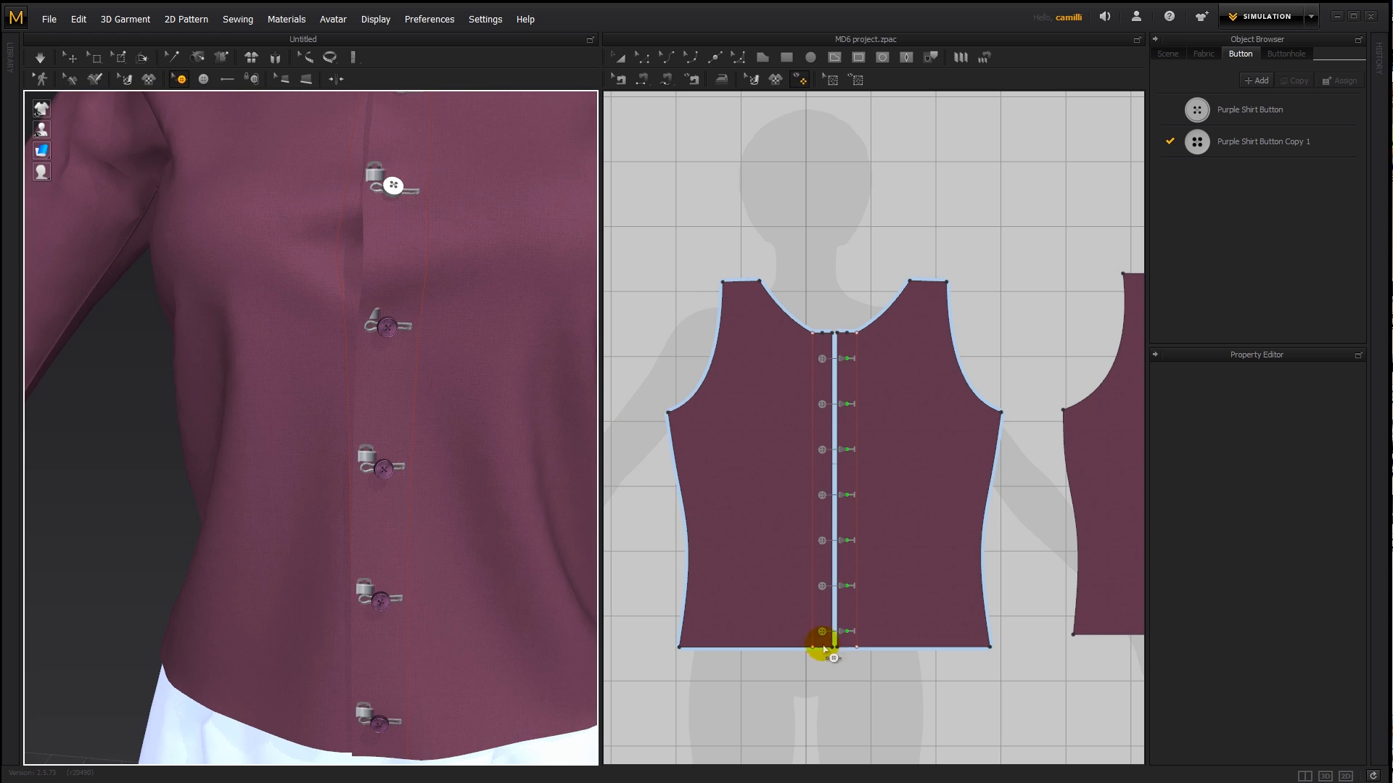
drag(836, 675, 797, 494)
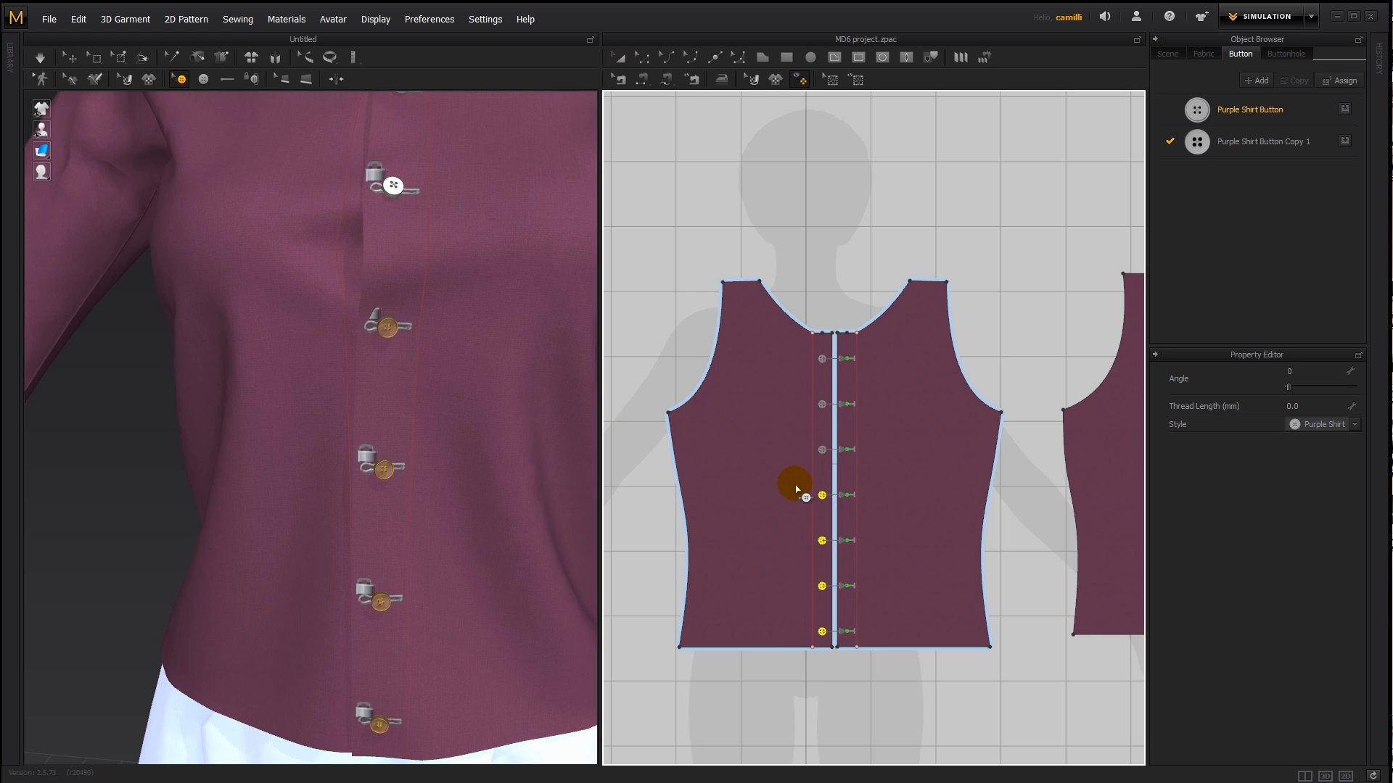
click(1344, 143)
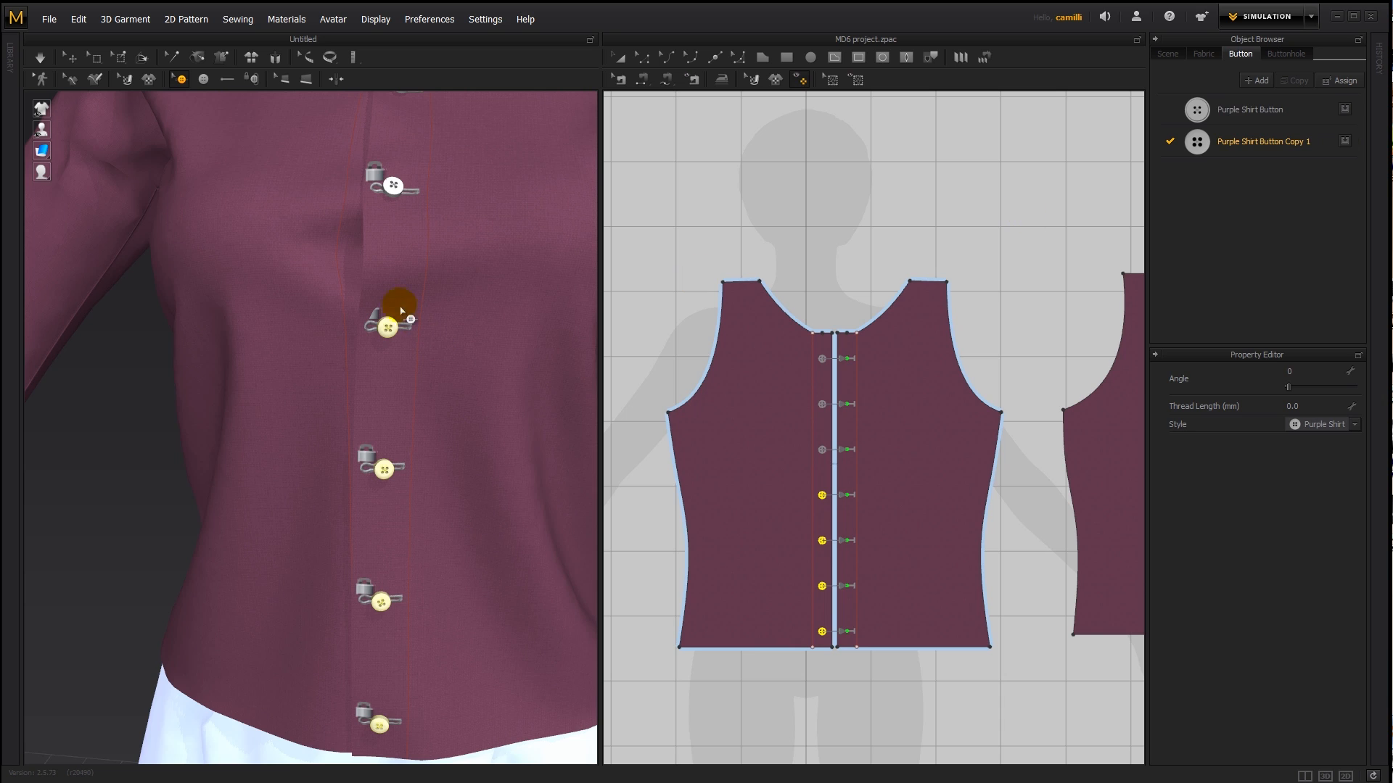
click(1345, 109)
click(698, 226)
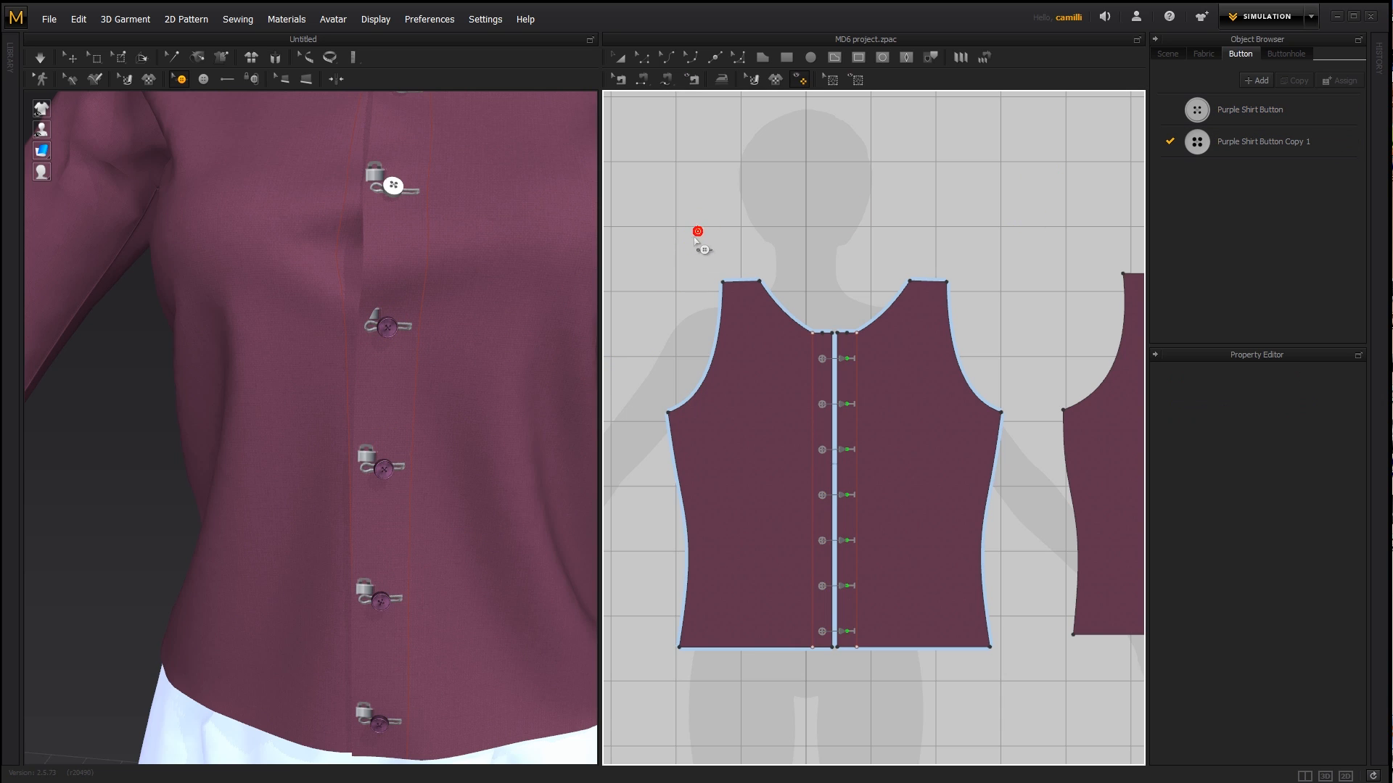
- Assign the Purple Shirt Button style to all seven front buttons and delete the Purple Shirt Button Copy 1 style
click(1245, 122)
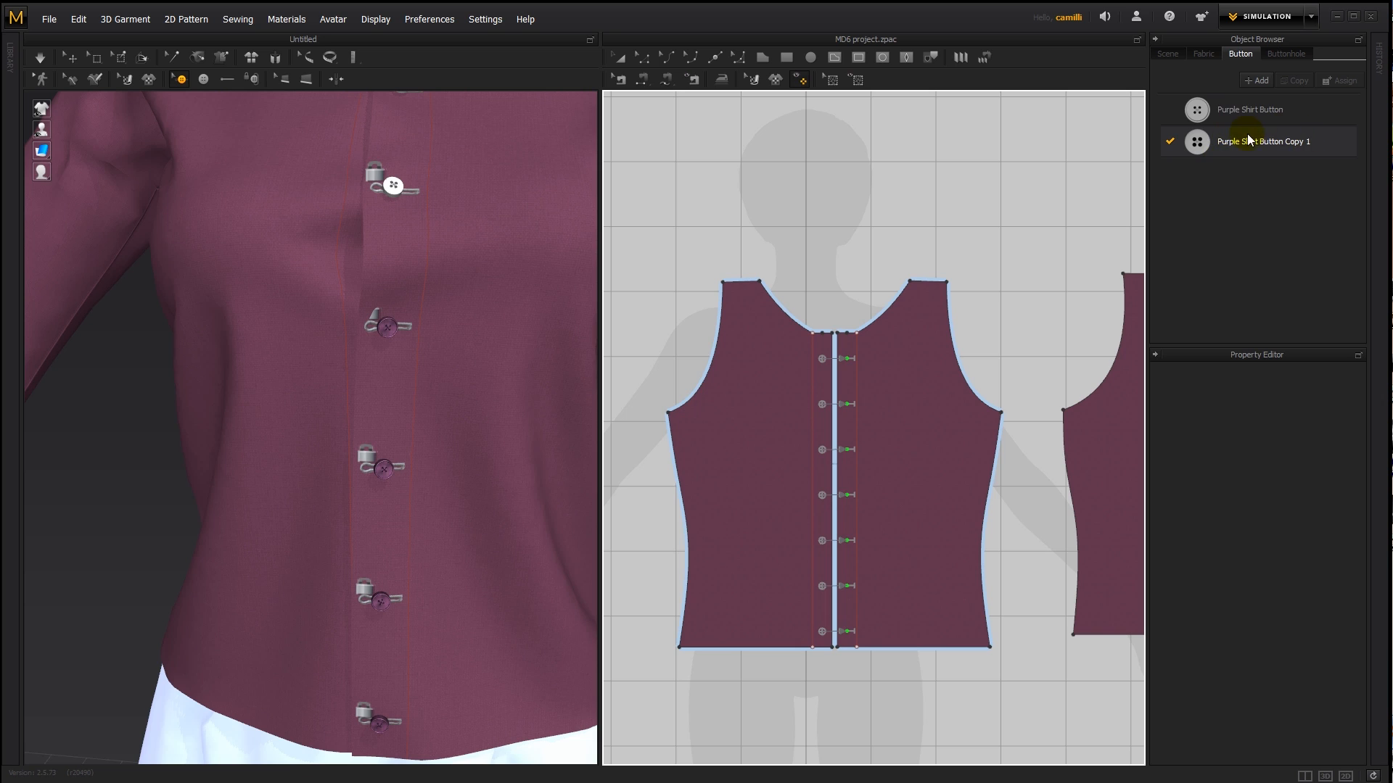
click(1326, 138)
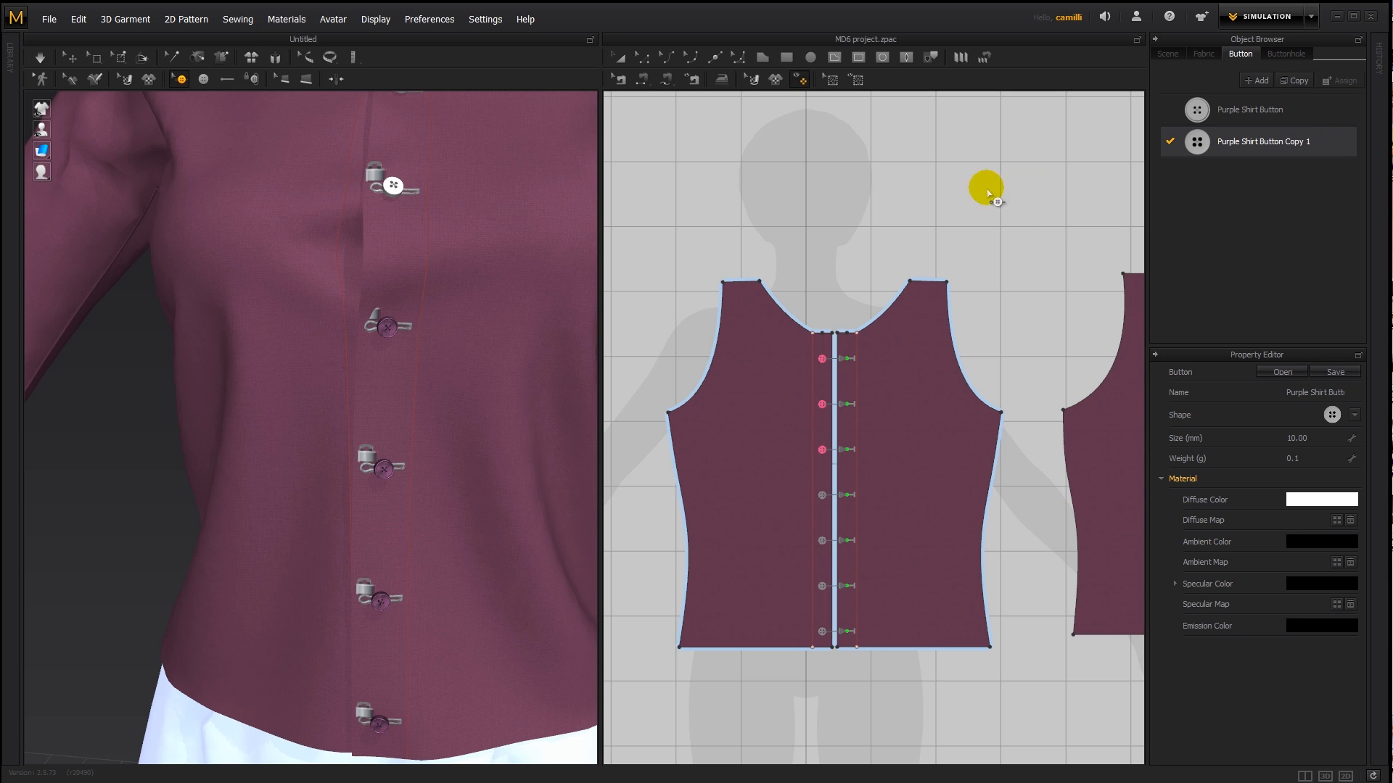
drag(789, 273, 841, 678)
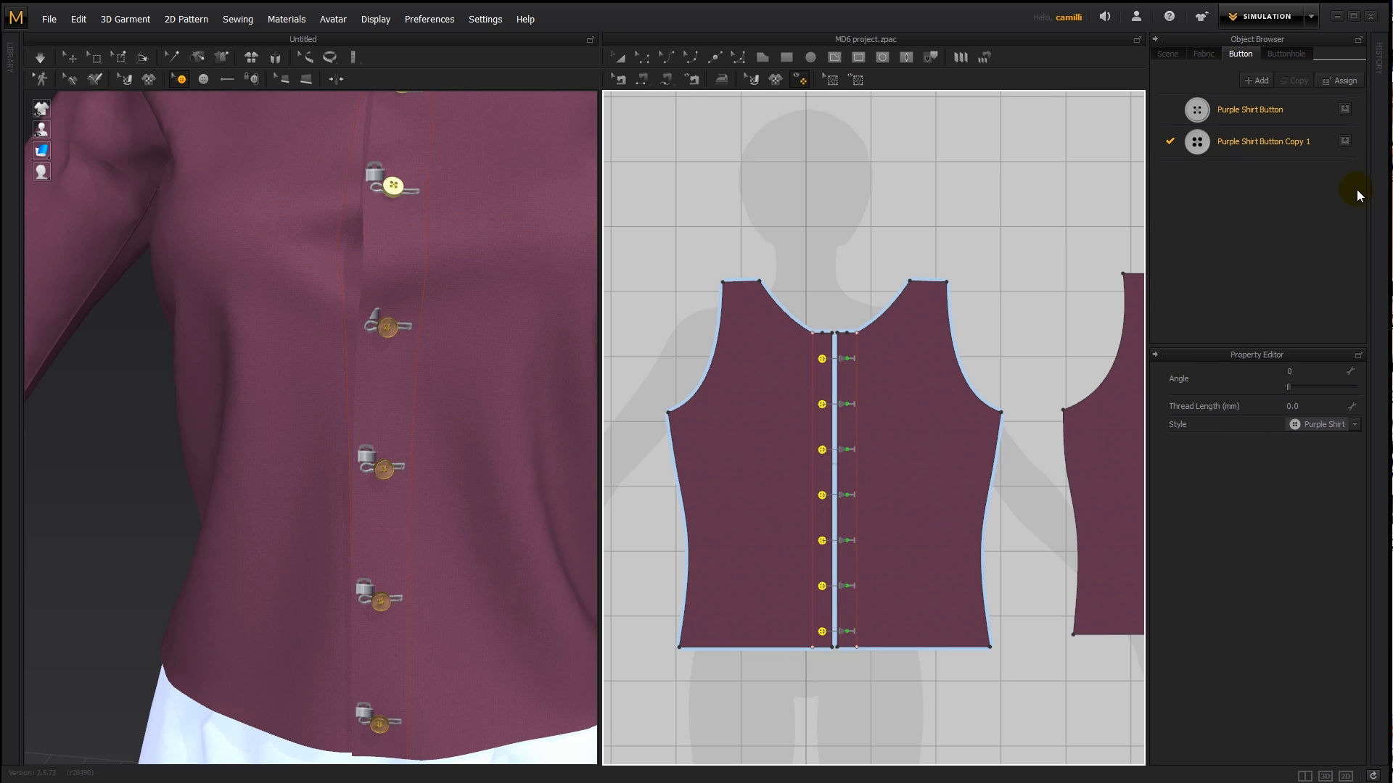
click(1345, 110)
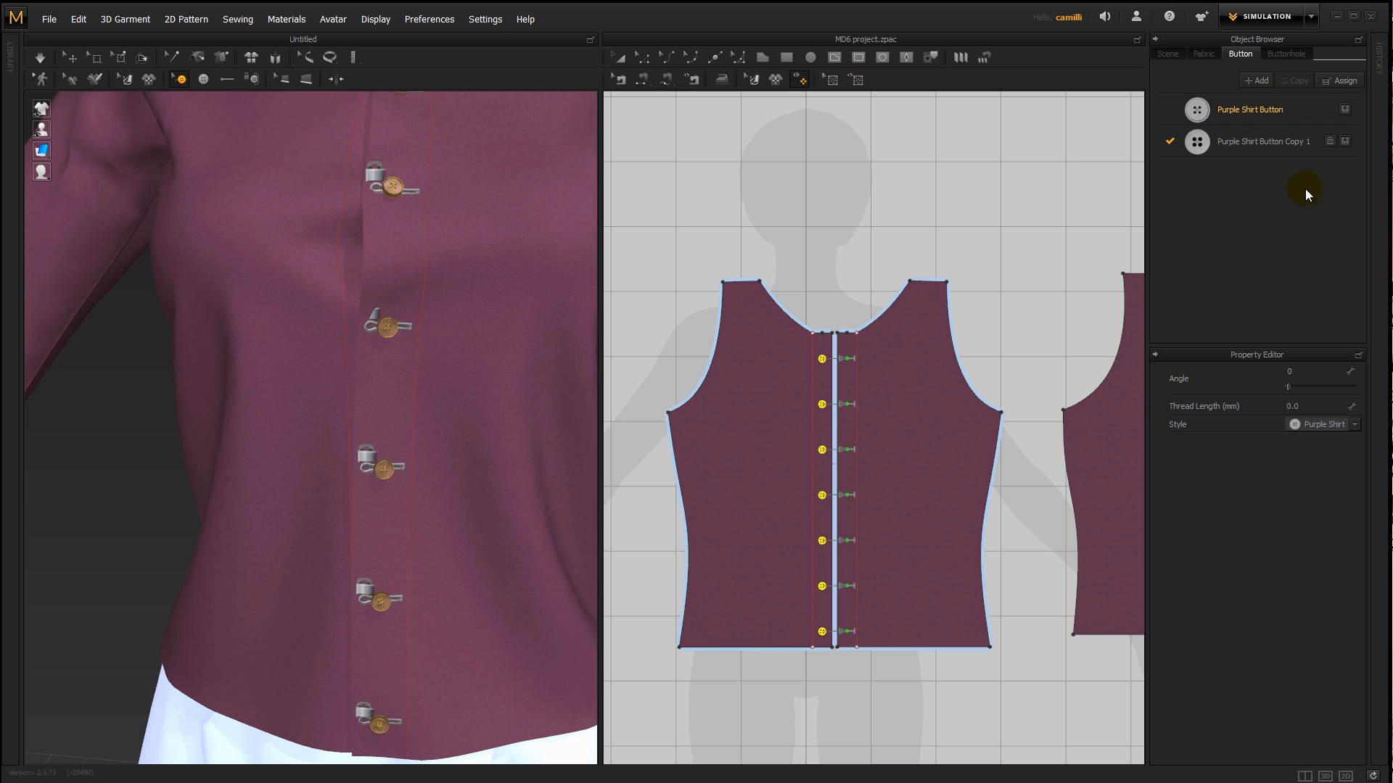
click(1330, 142)
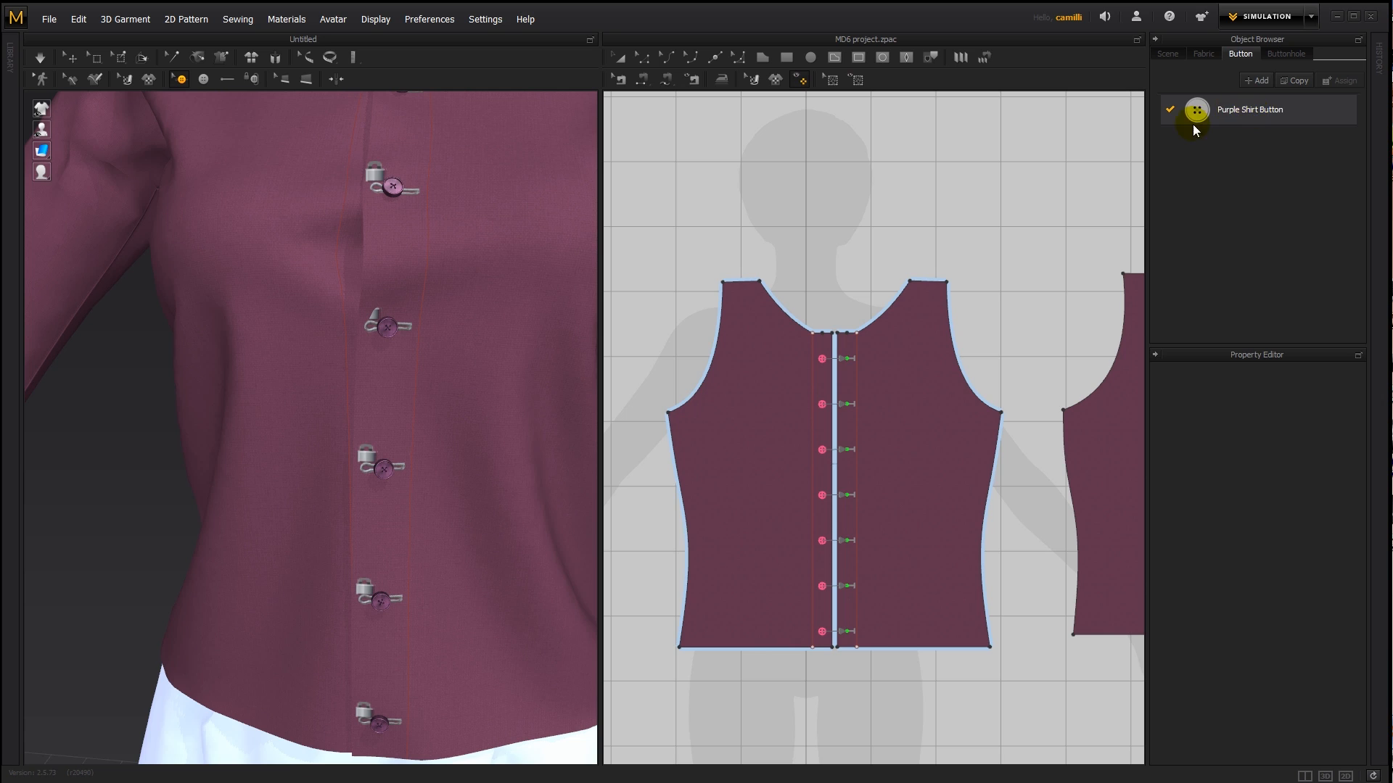
- Examine which buttons use the Purple Shirt Button style and which button heads the scene's object list holds
click(950, 230)
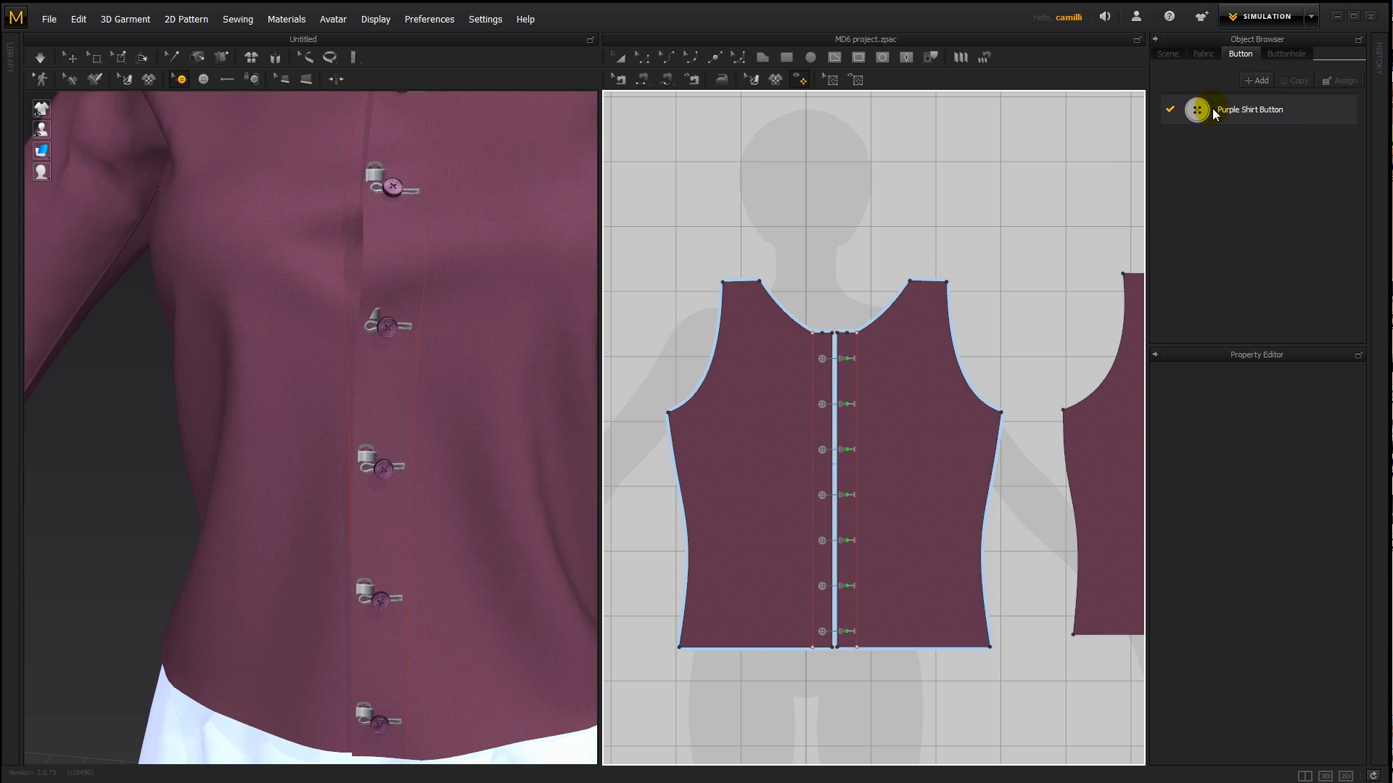
click(1300, 108)
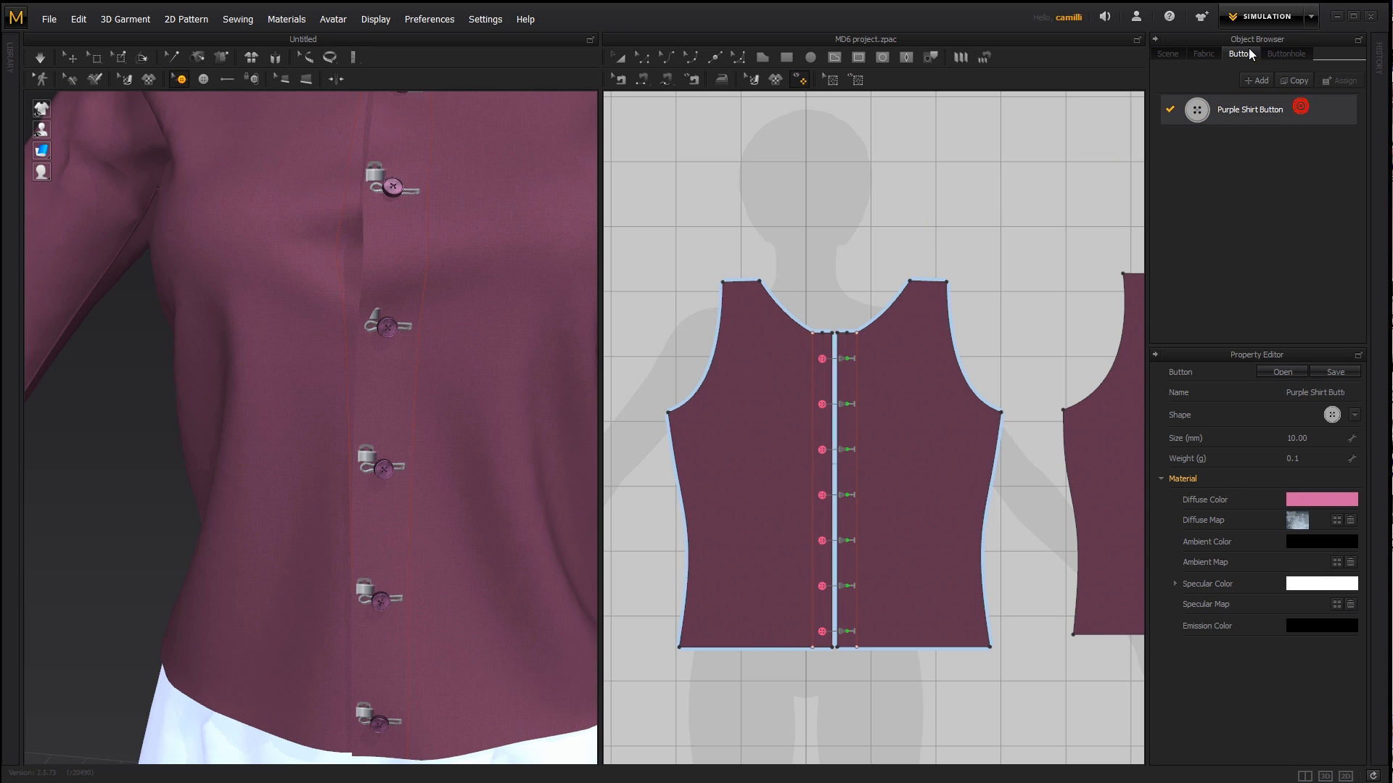
click(1171, 55)
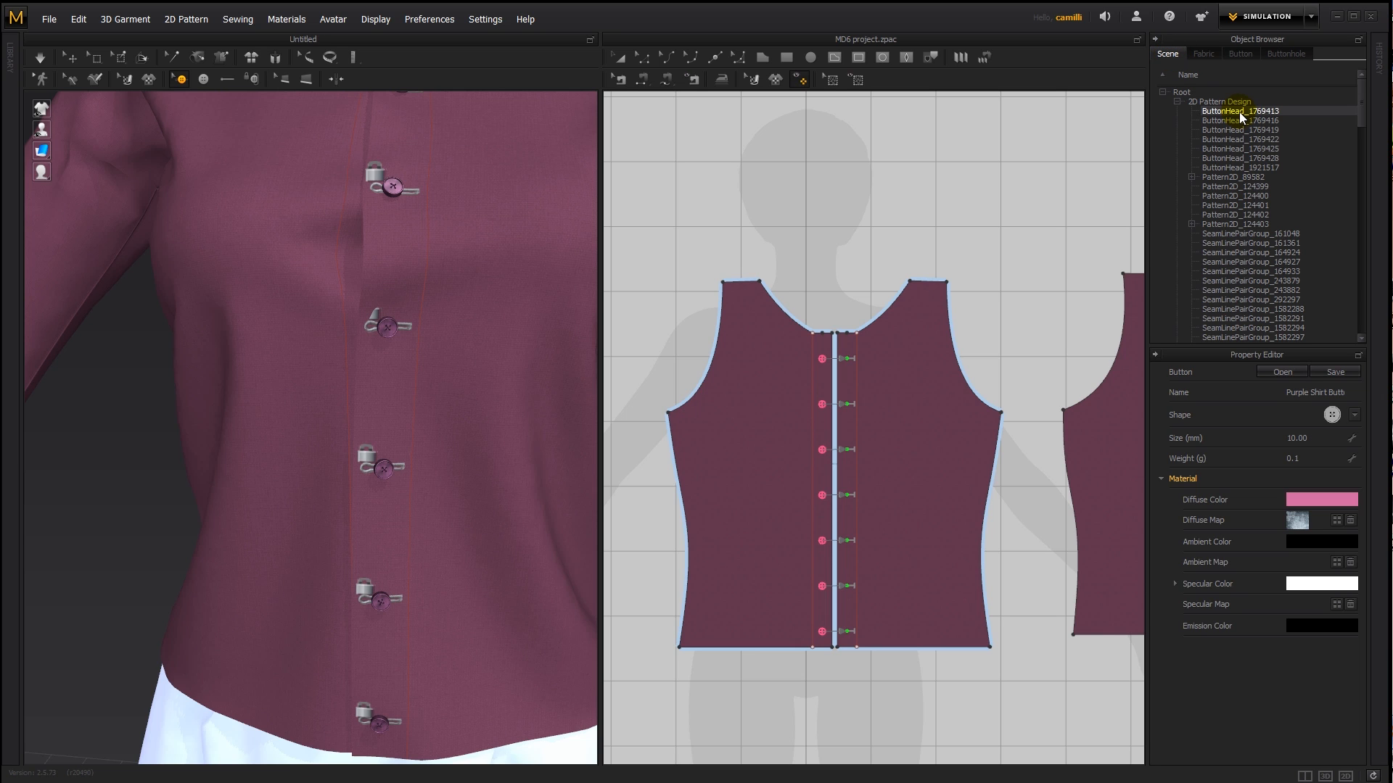
click(822, 338)
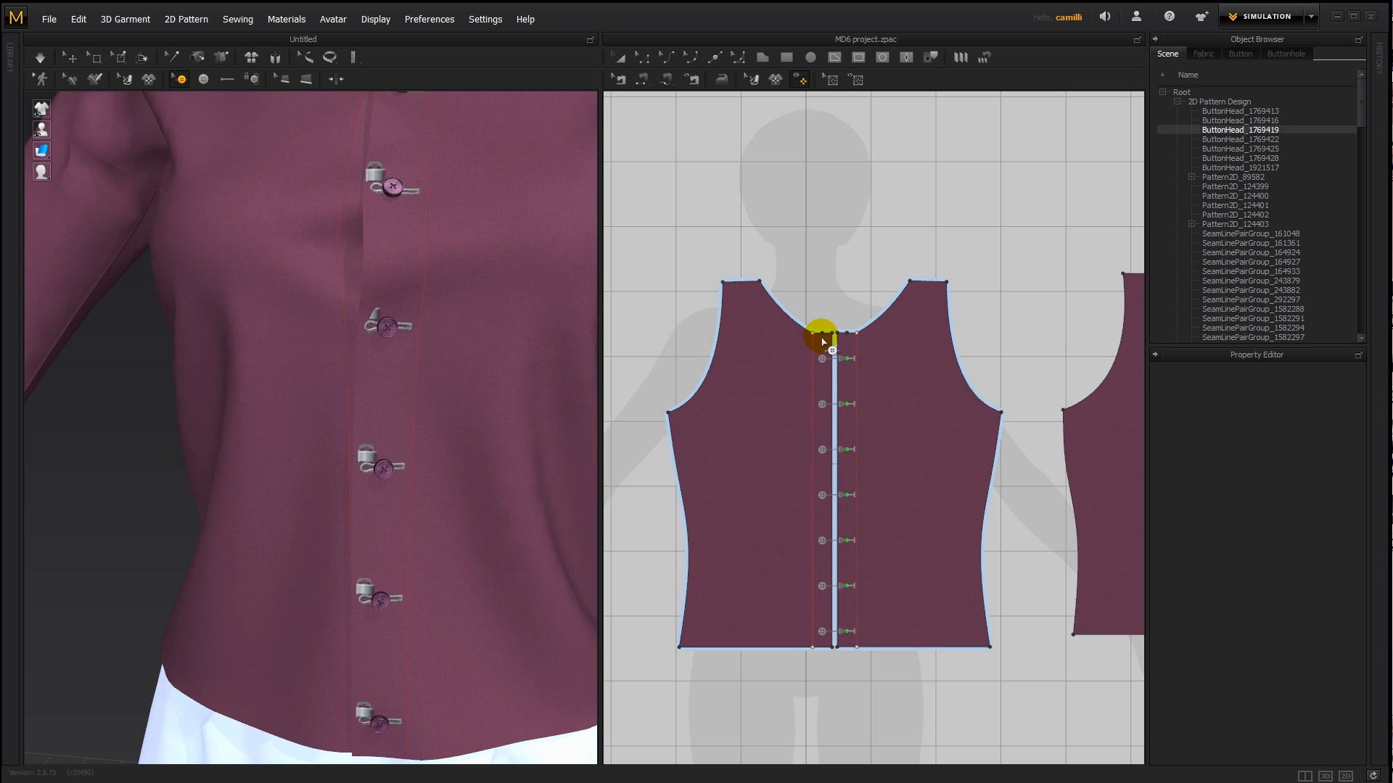
click(1263, 168)
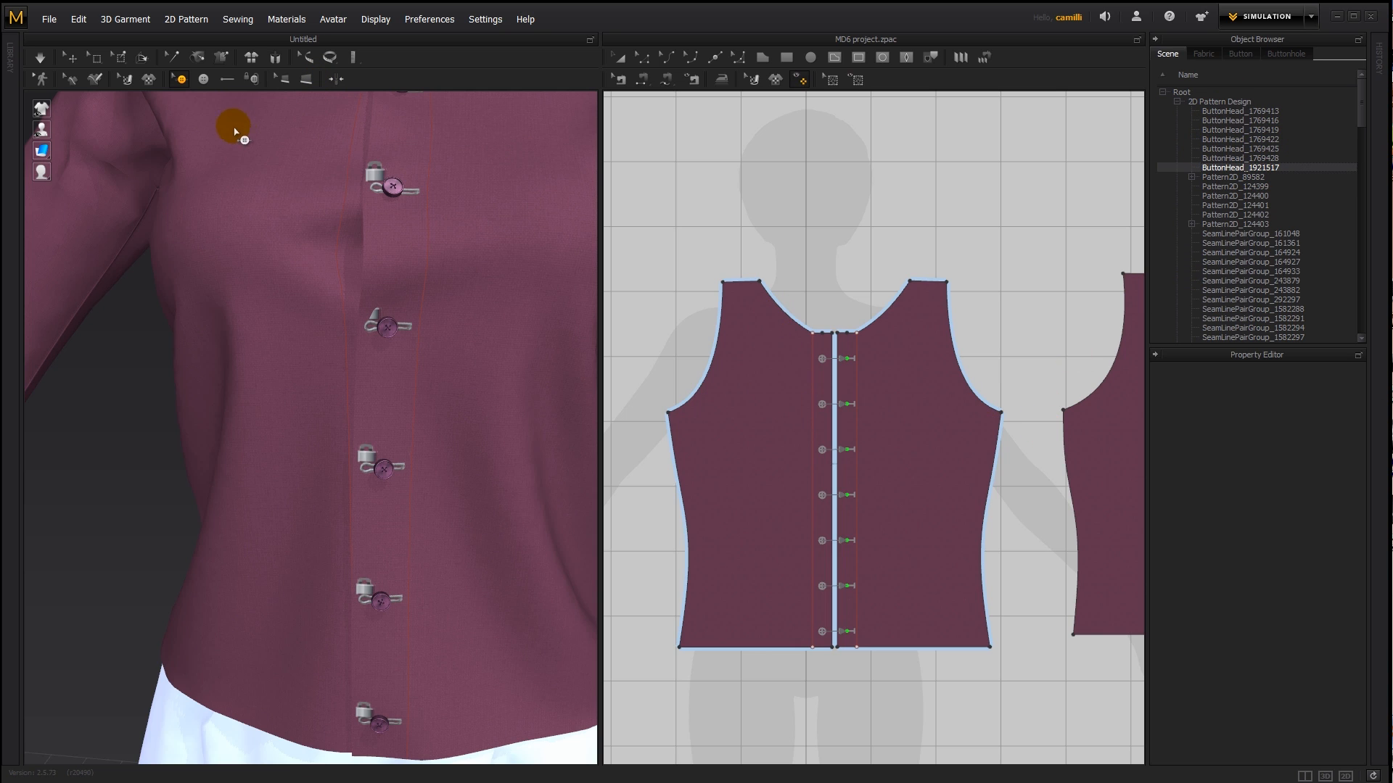
- Select the lowest front button and rename its entry in the scene's object list to Button 7
click(181, 79)
click(378, 725)
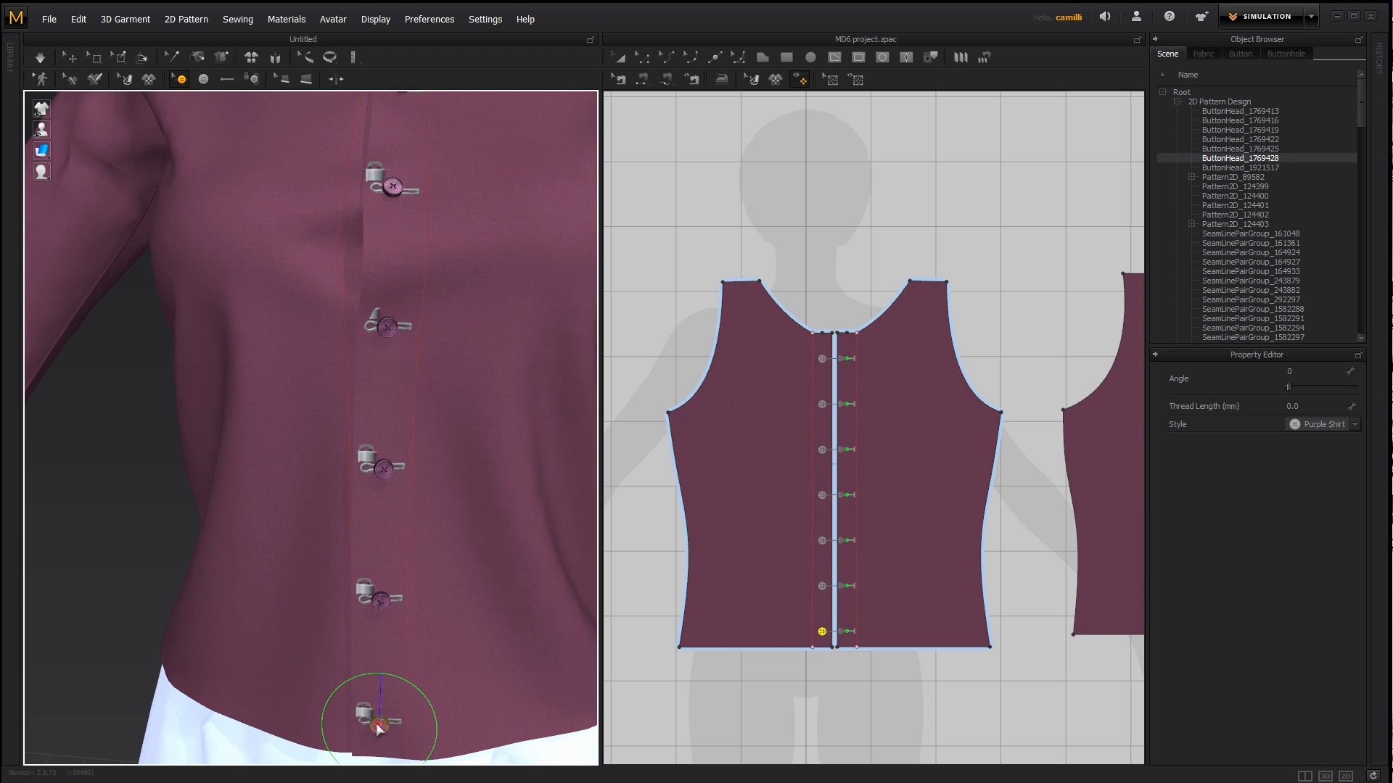
middle_drag(375, 724, 384, 612)
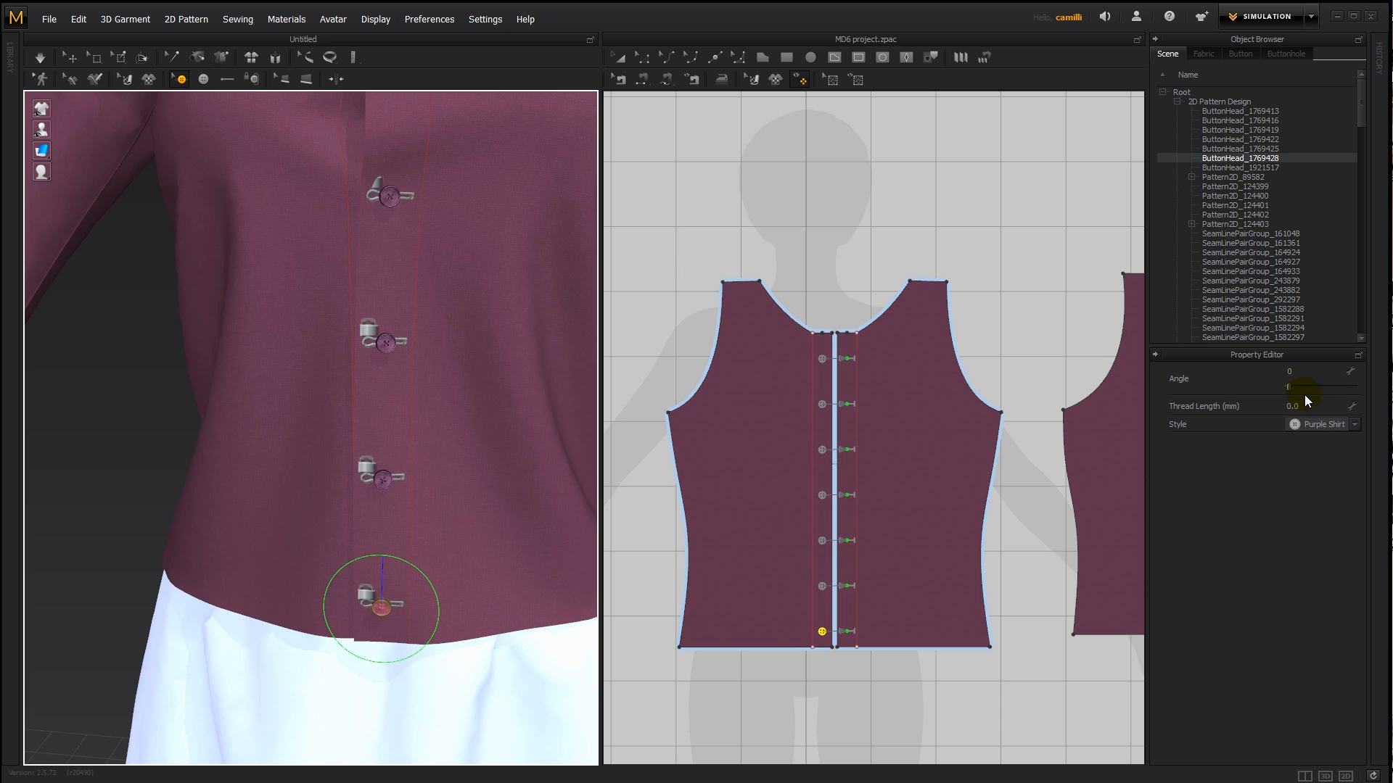
double_click(1278, 158)
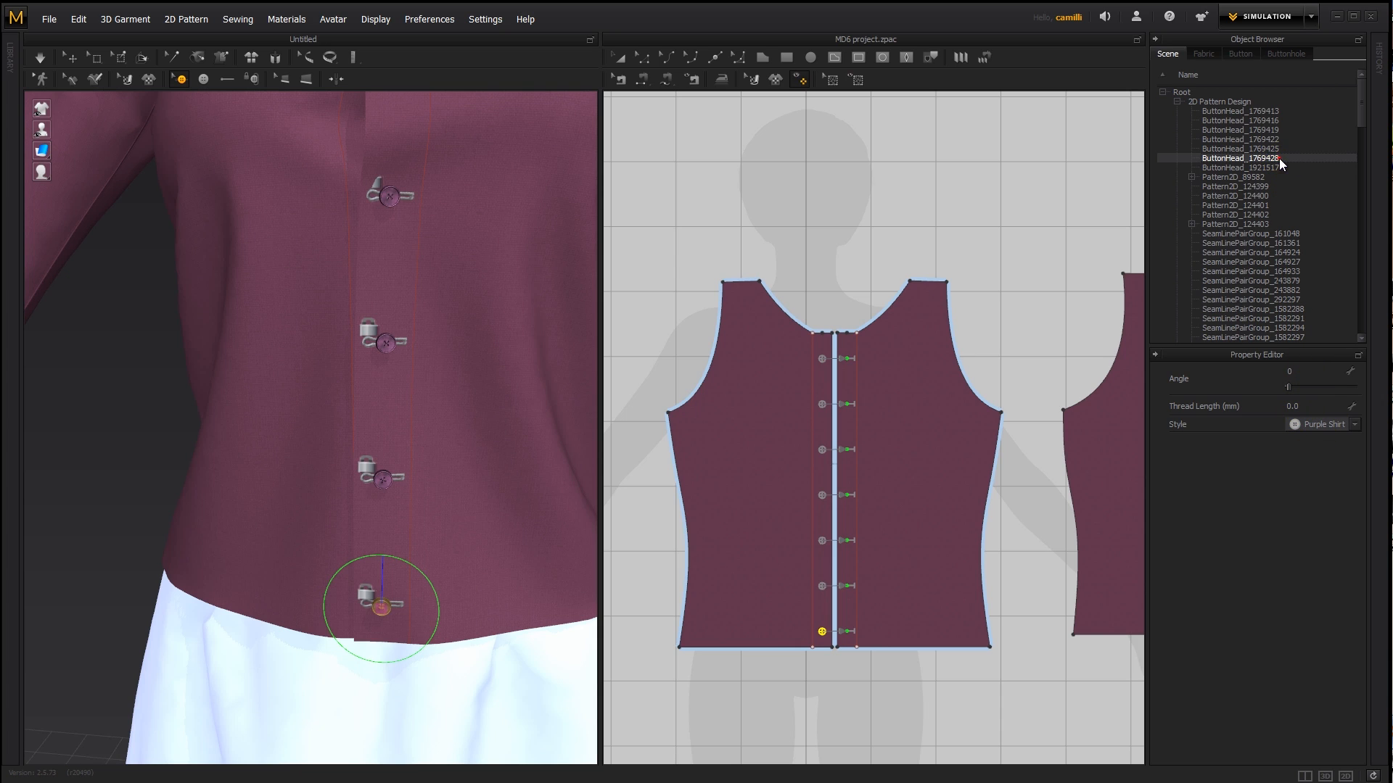
double_click(1225, 160)
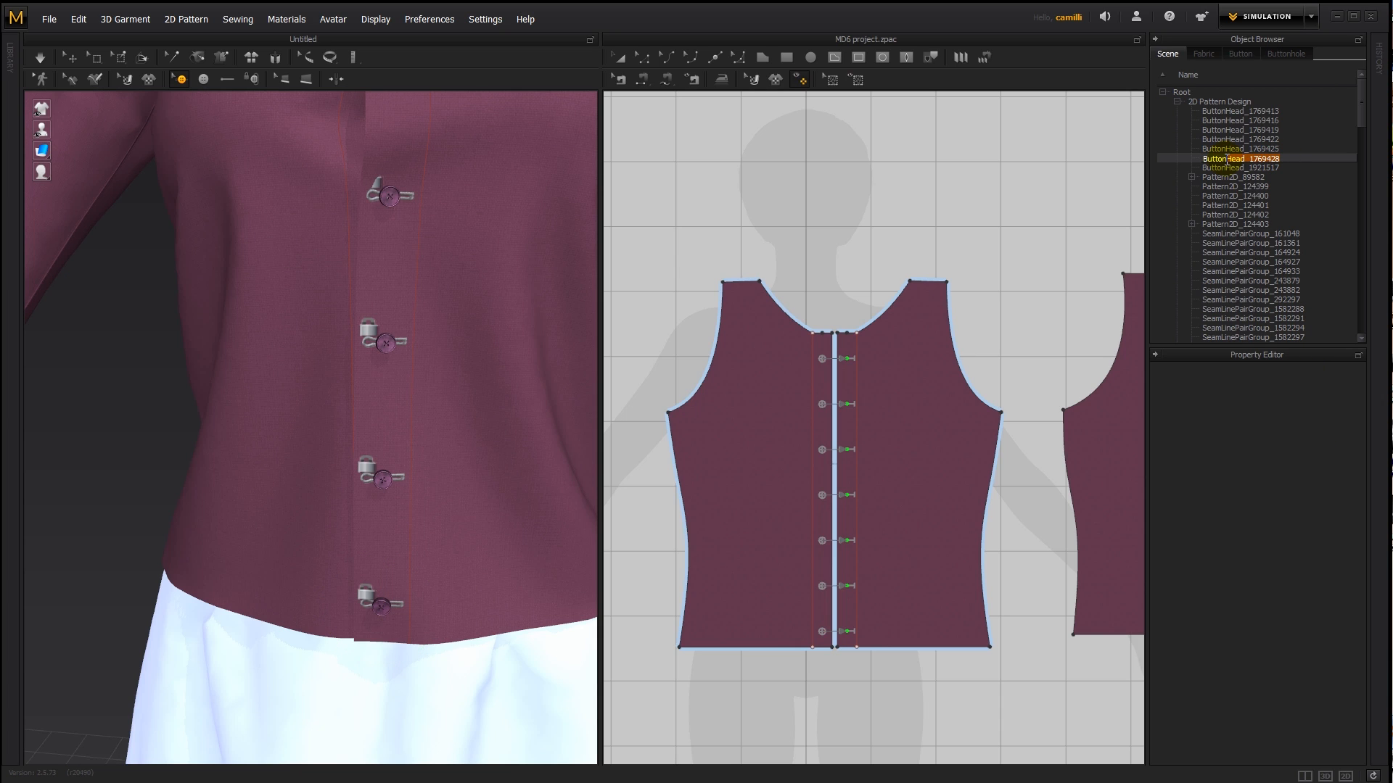
key(BackSpace)
text(7)
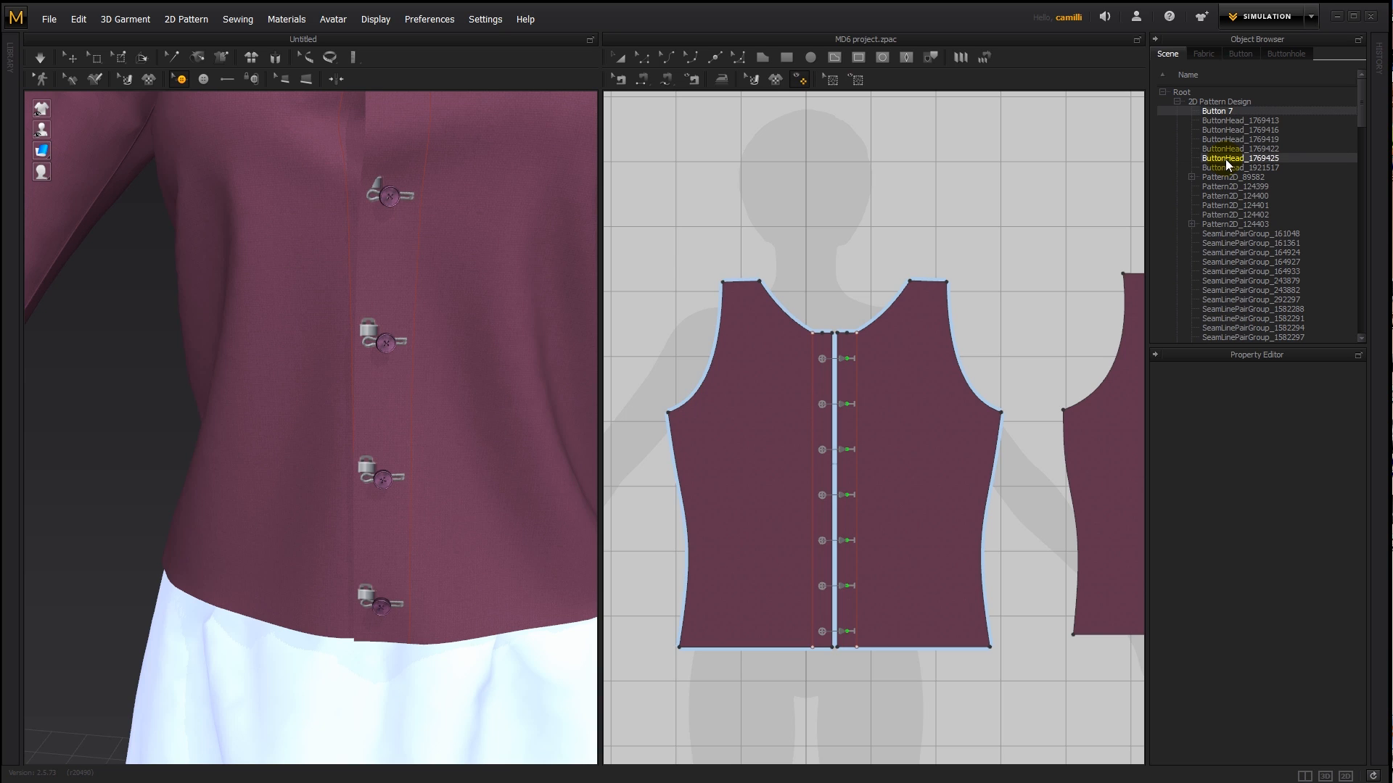
key(Return)
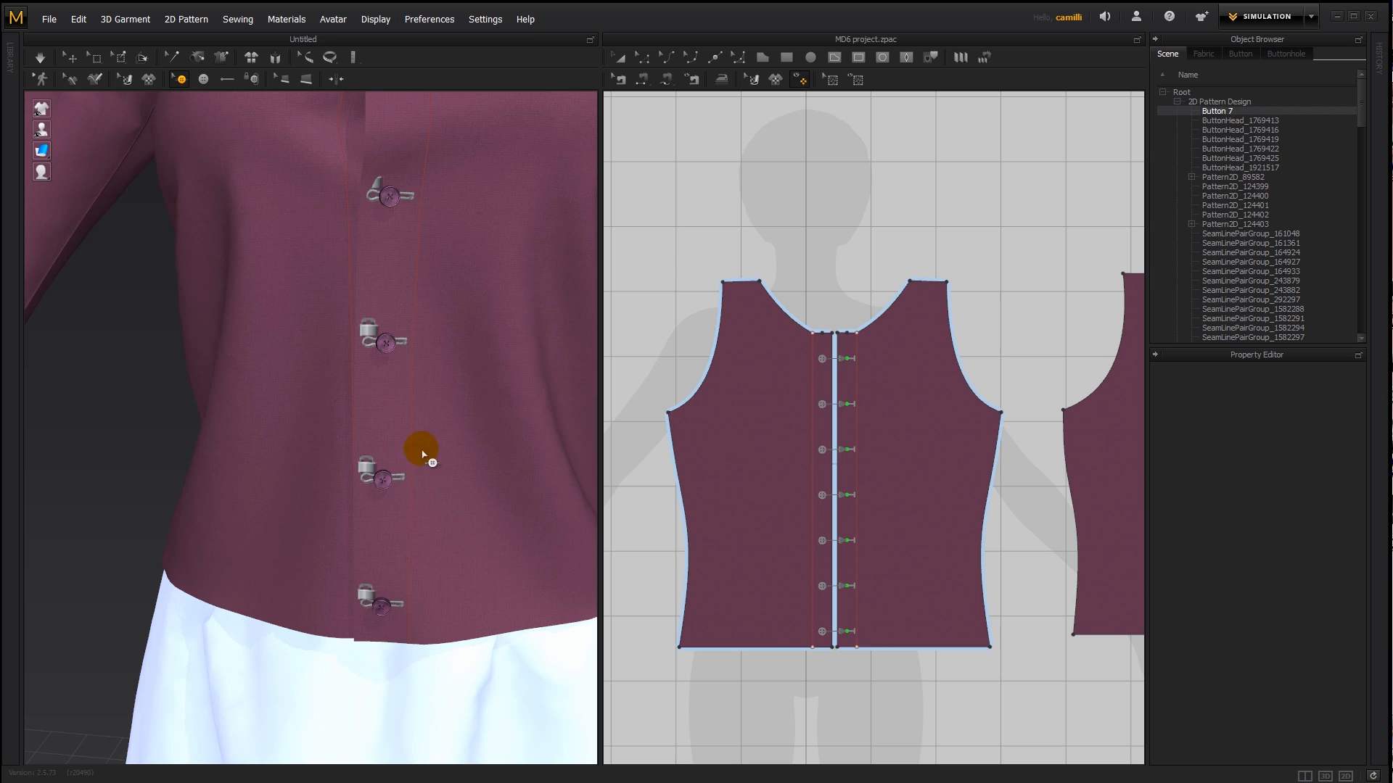
- Select the second-lowest front button and rename its entry in the scene's object list to Button6
click(383, 480)
double_click(1232, 160)
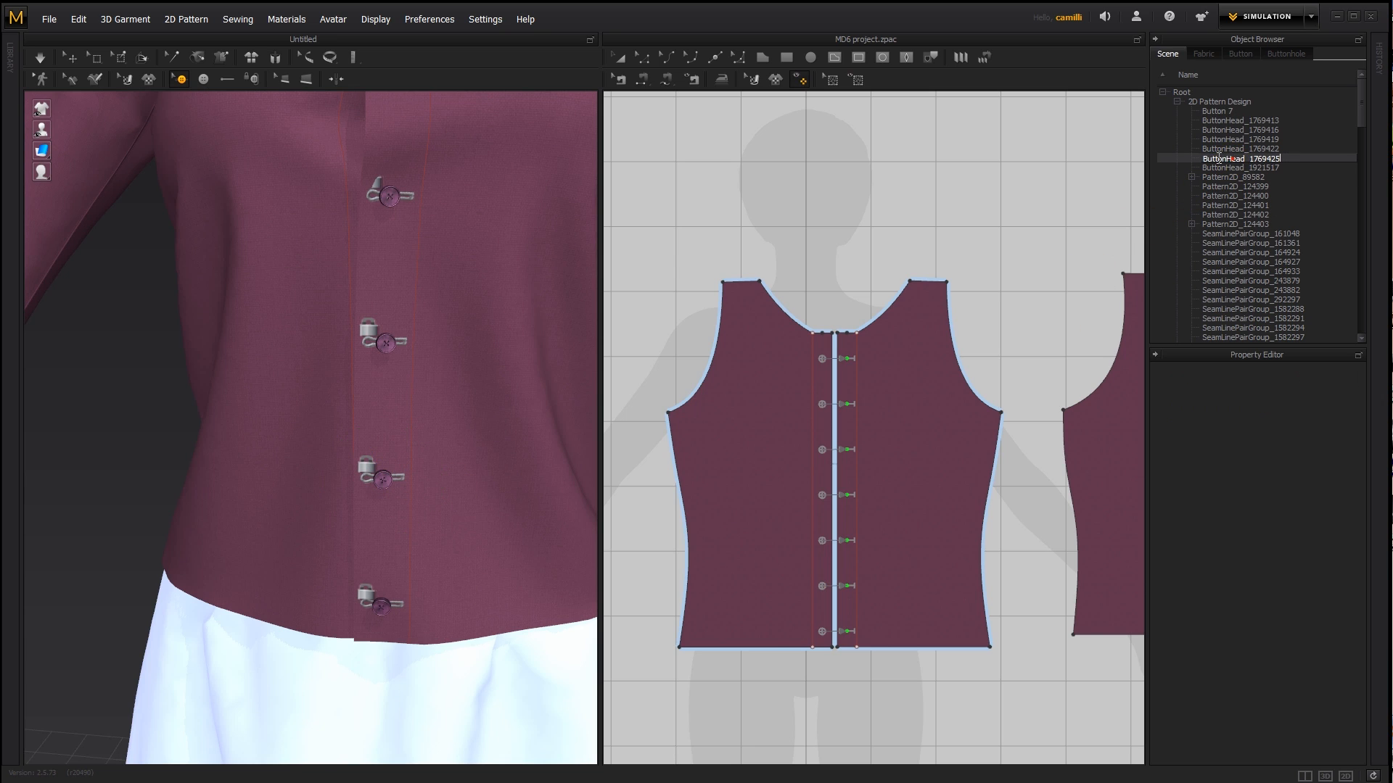
drag(1223, 160, 1285, 150)
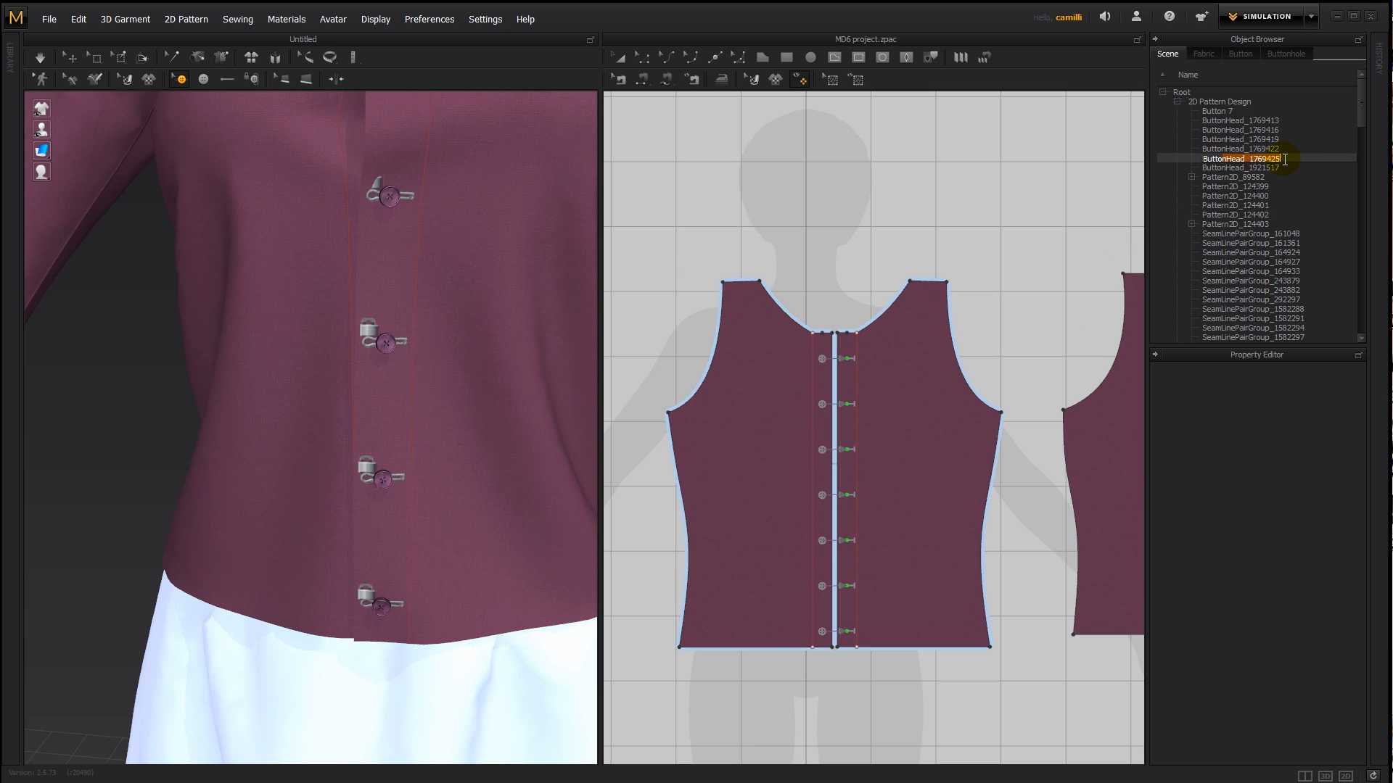
text(6)
key(Return)
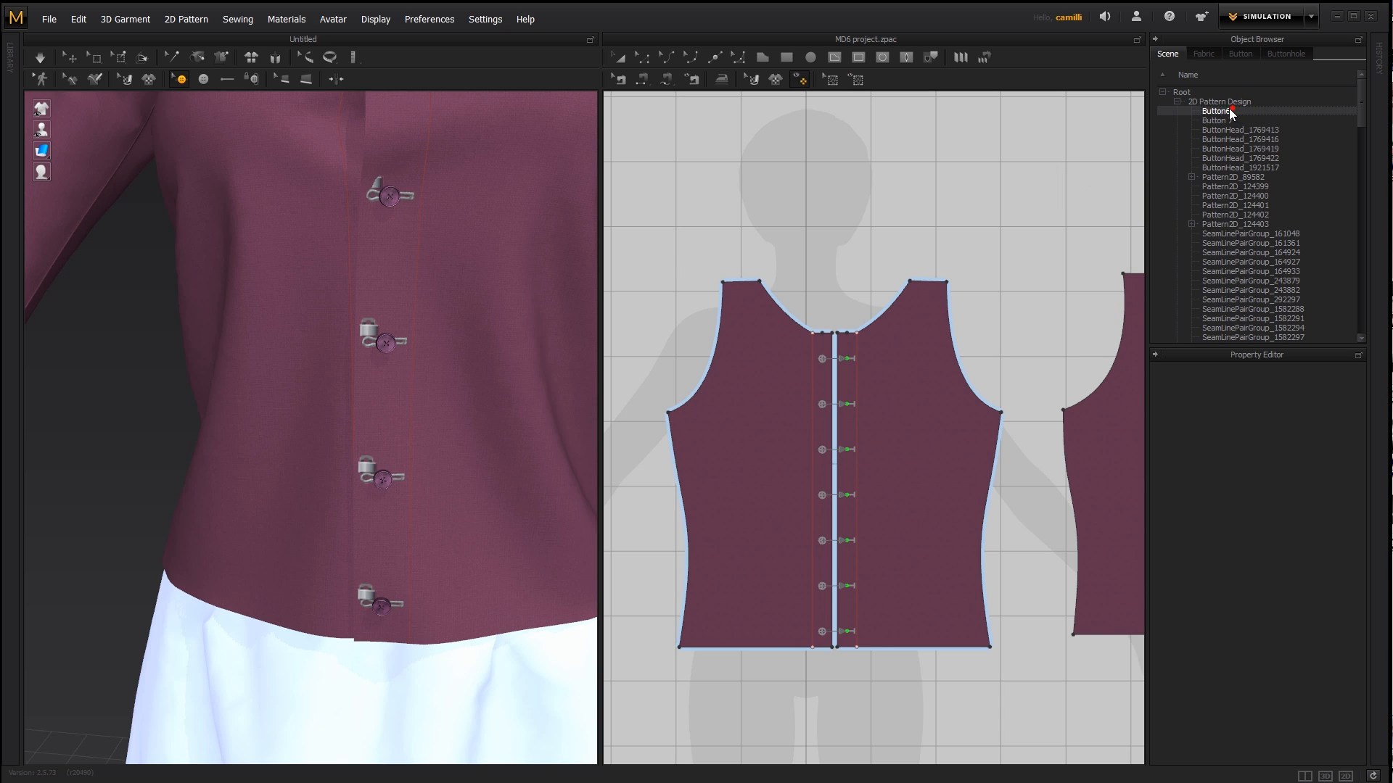
- Select the second-lowest front button again and open its Button6 name for editing in the object list
click(381, 478)
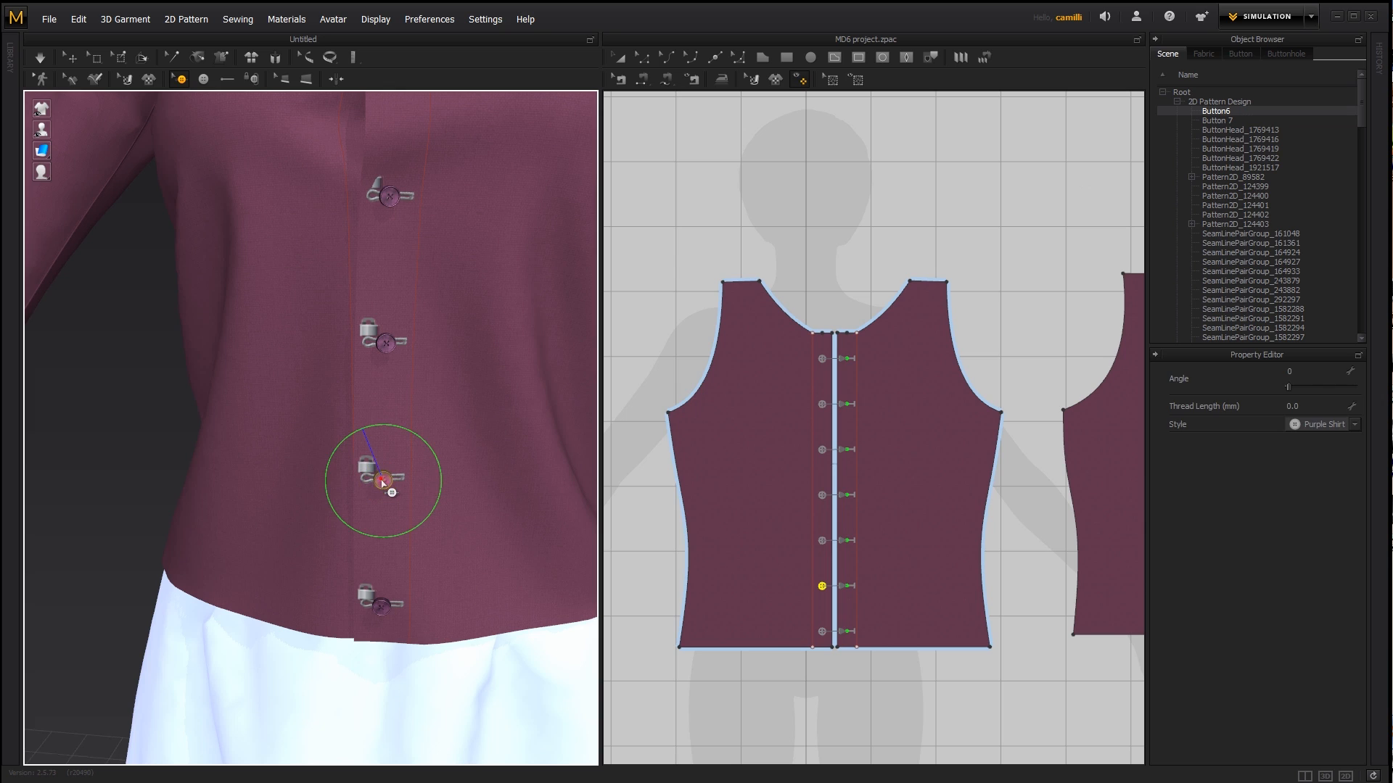
double_click(1233, 111)
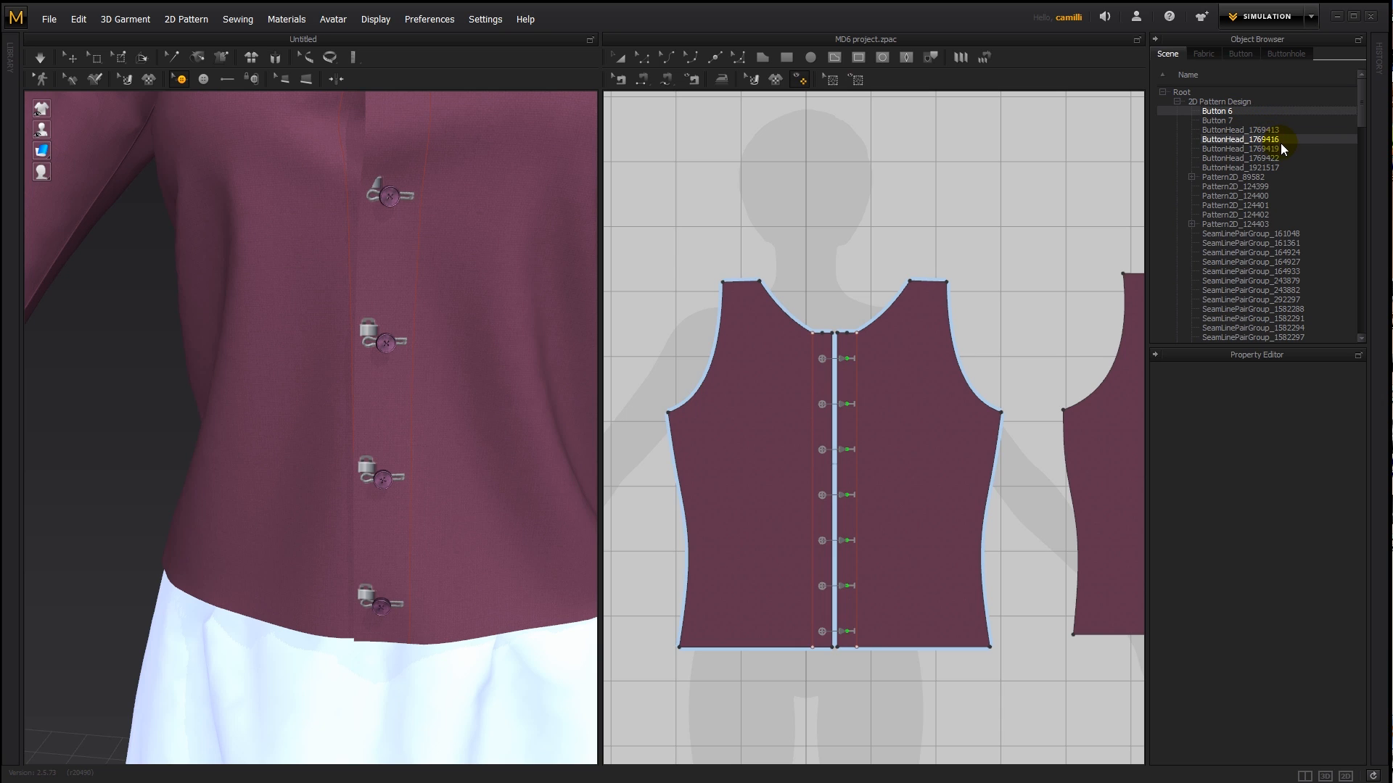
- Select the Default Buttonhole style in the object browser's list of buttonholes
click(1001, 283)
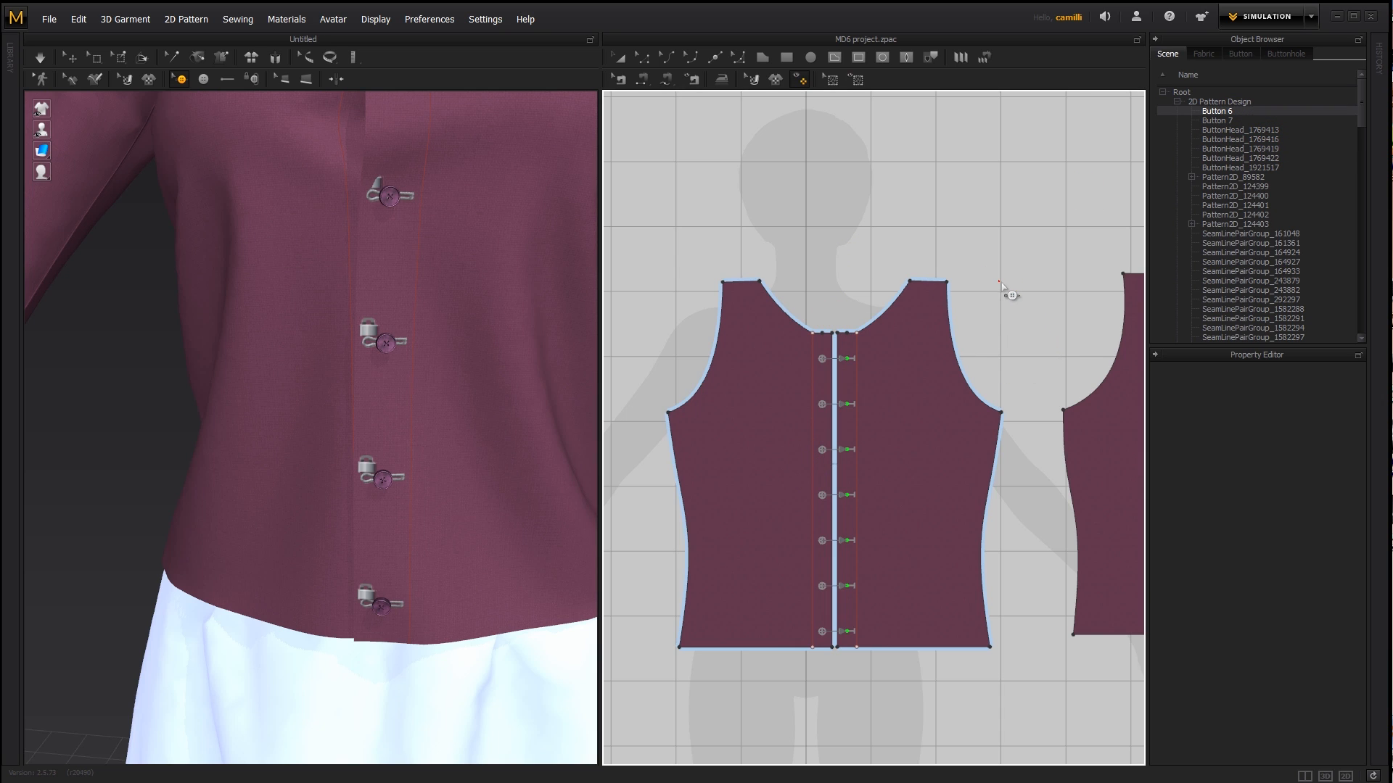
middle_drag(441, 276, 460, 458)
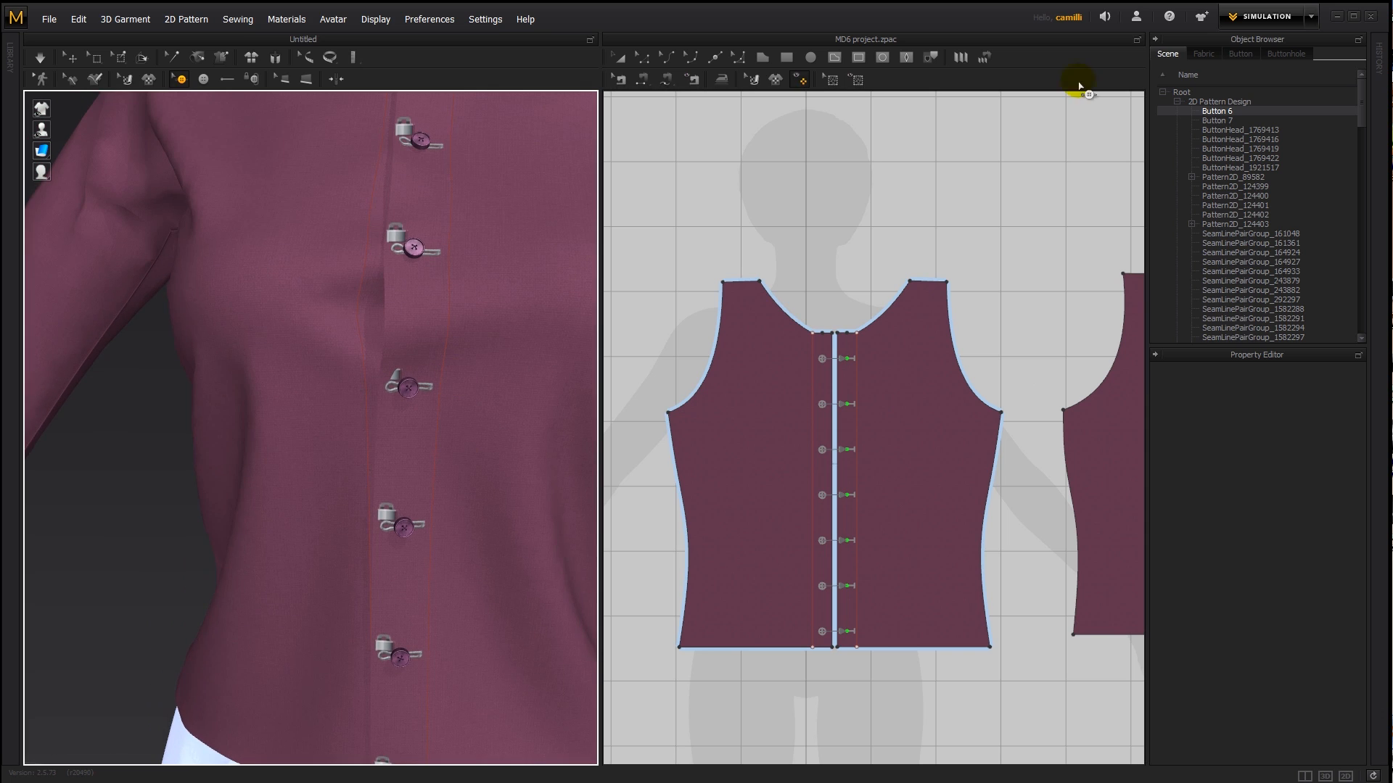
click(1286, 55)
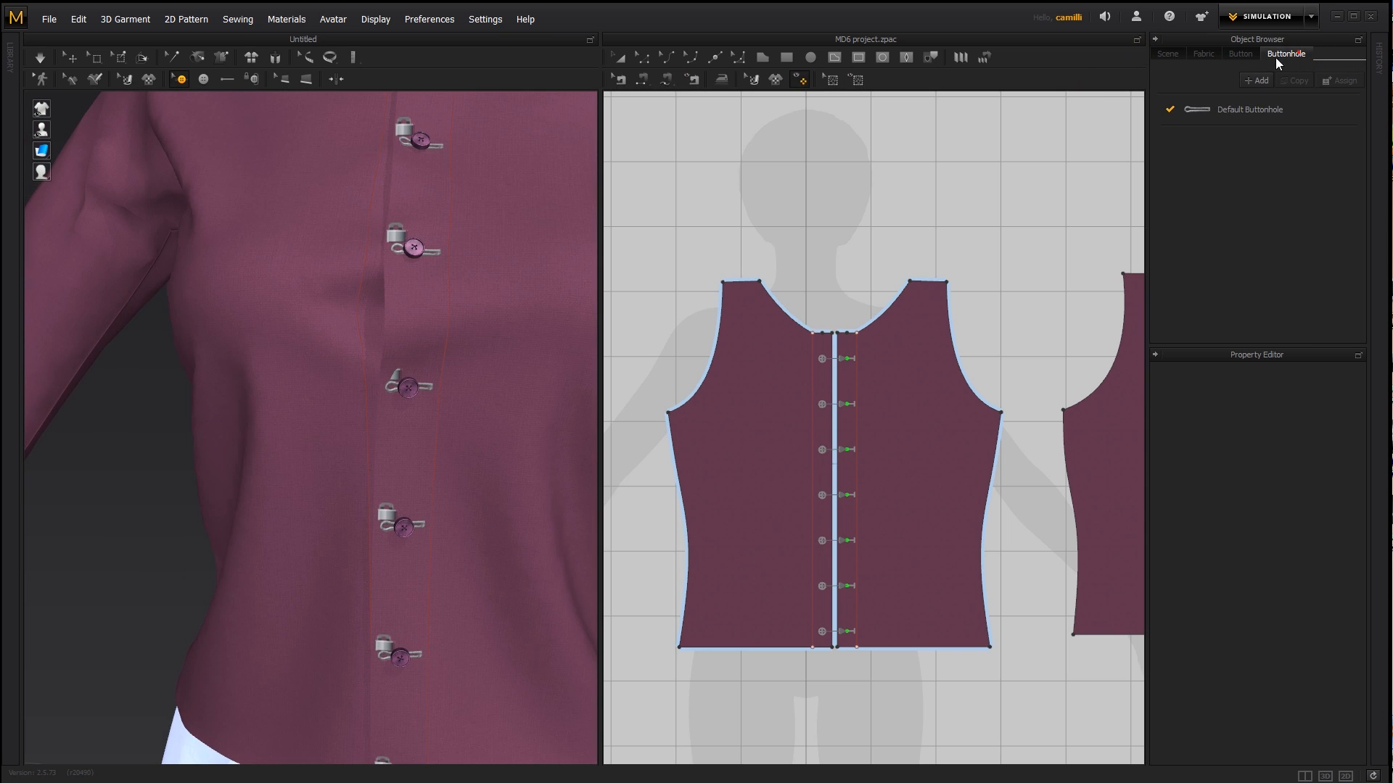
click(1286, 111)
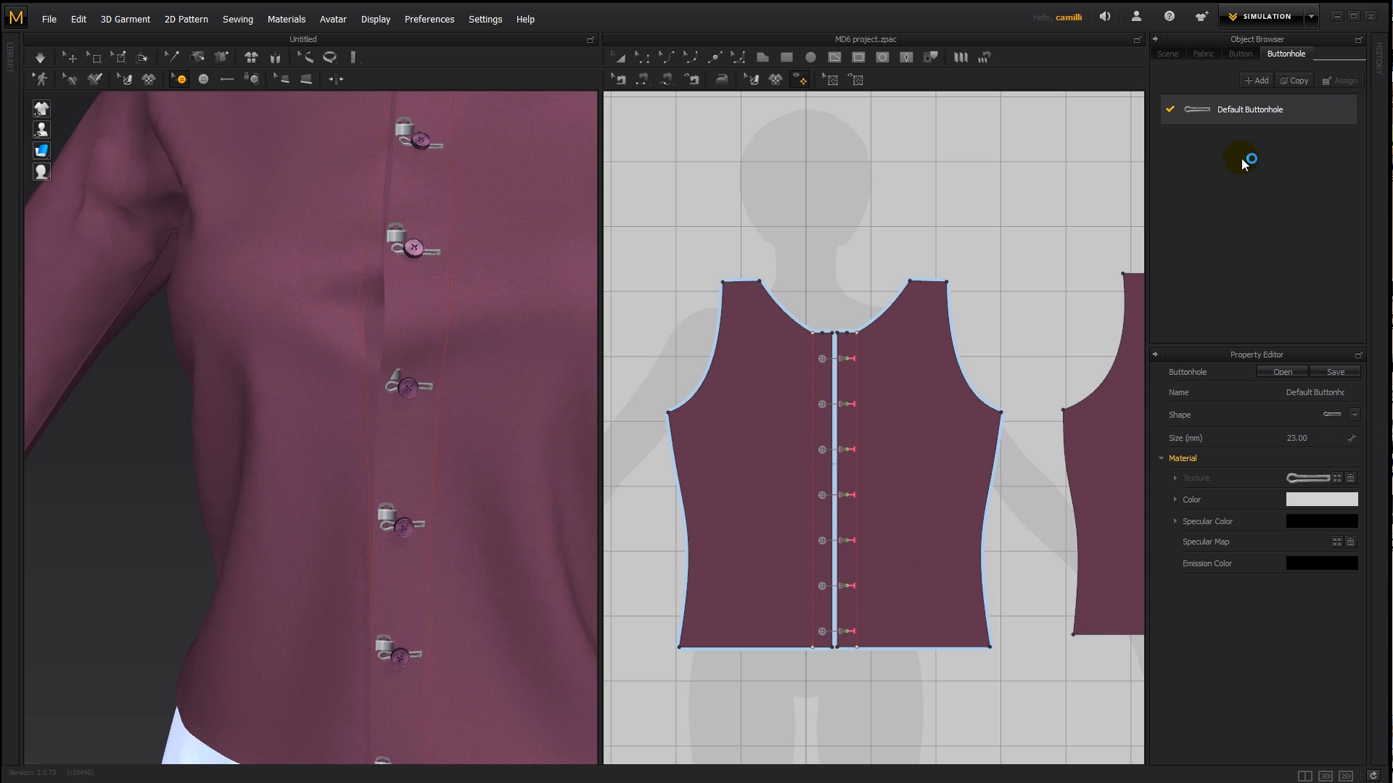
- Change the Default Buttonhole's shape to the second option, a keyhole with a flared end, and view the shirt's top buttons up close
click(1355, 415)
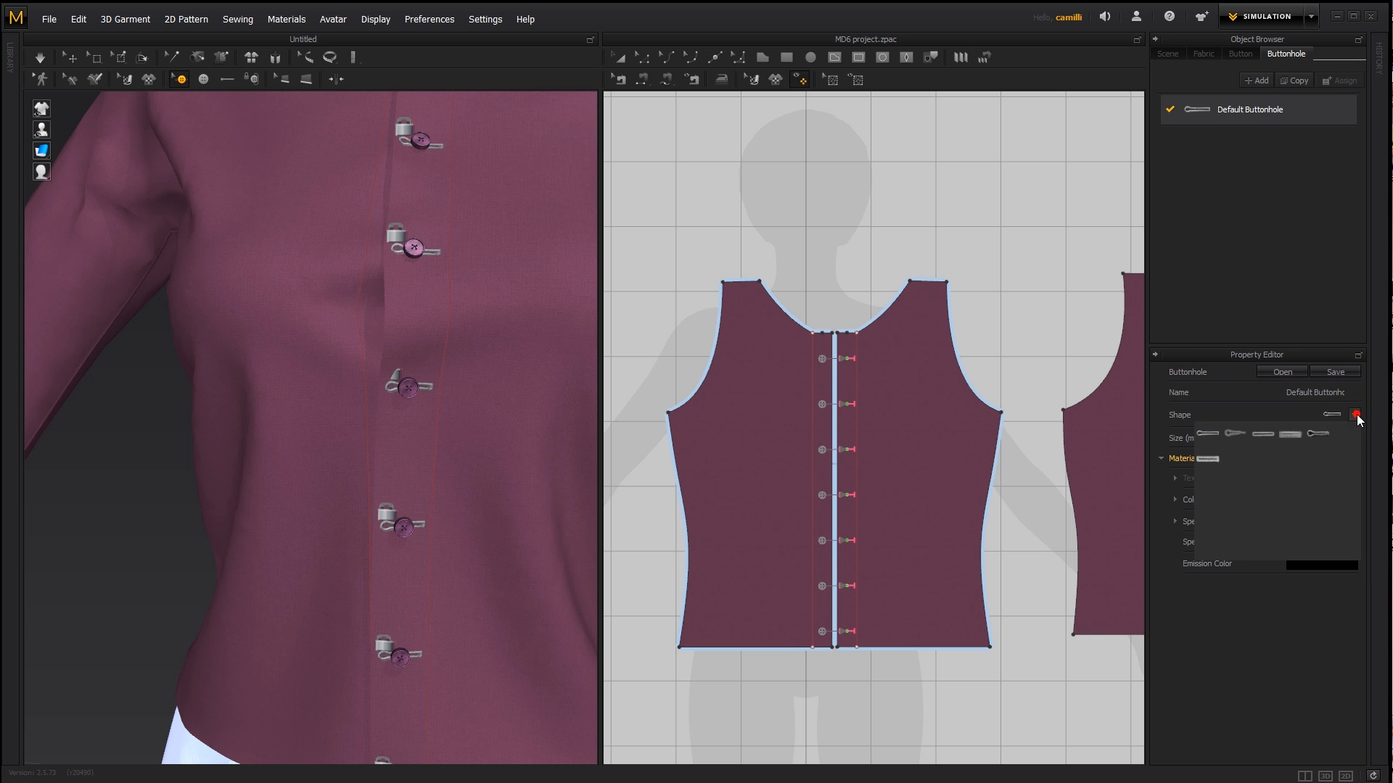
click(1224, 438)
scroll(482, 419, up, 5)
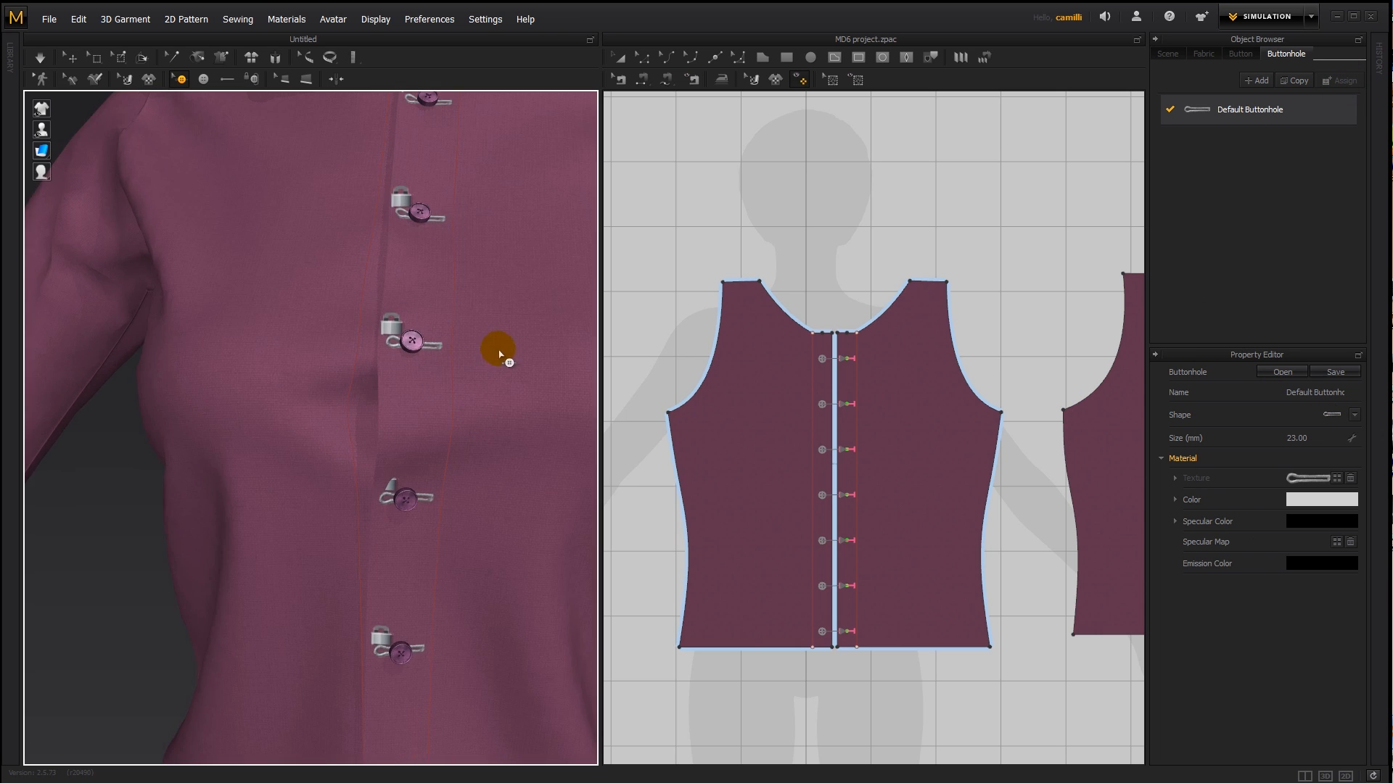
scroll(445, 527, down, 5)
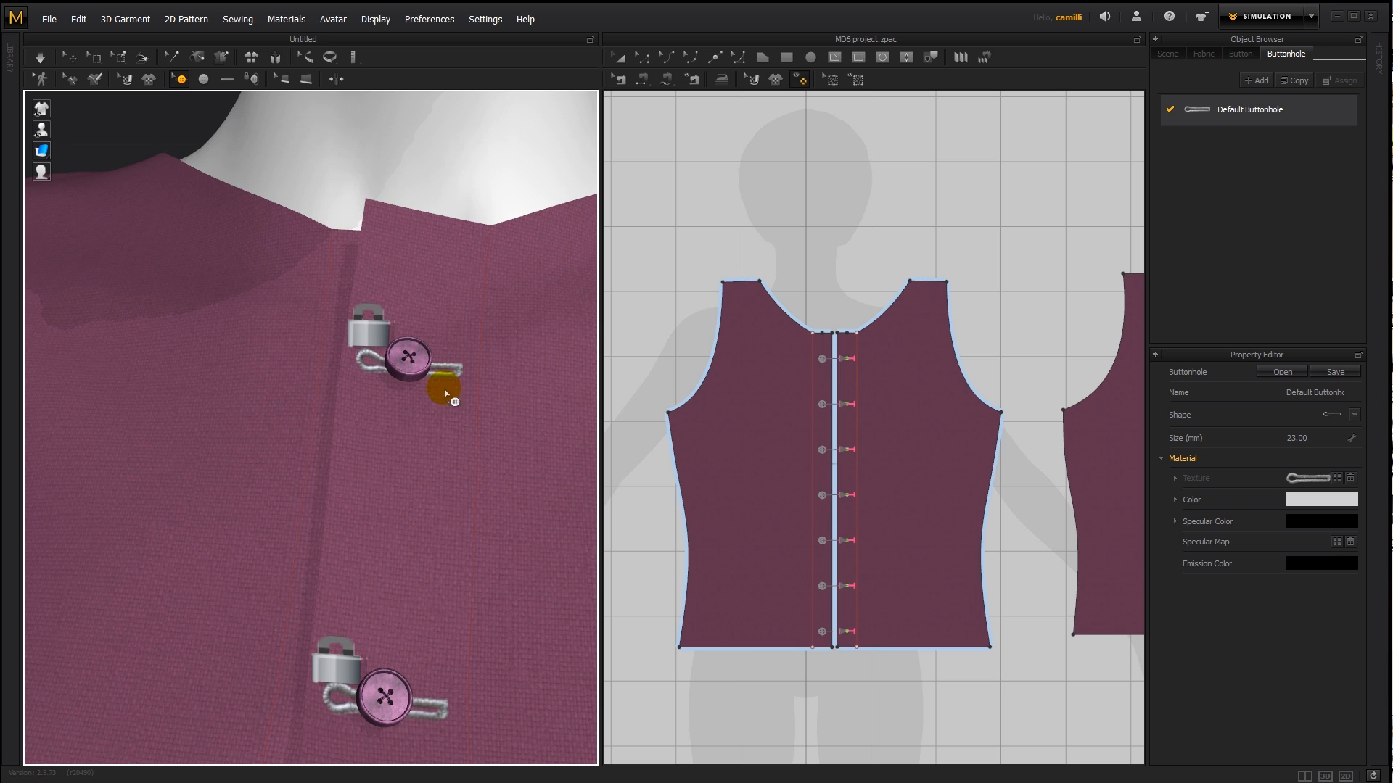
key(q)
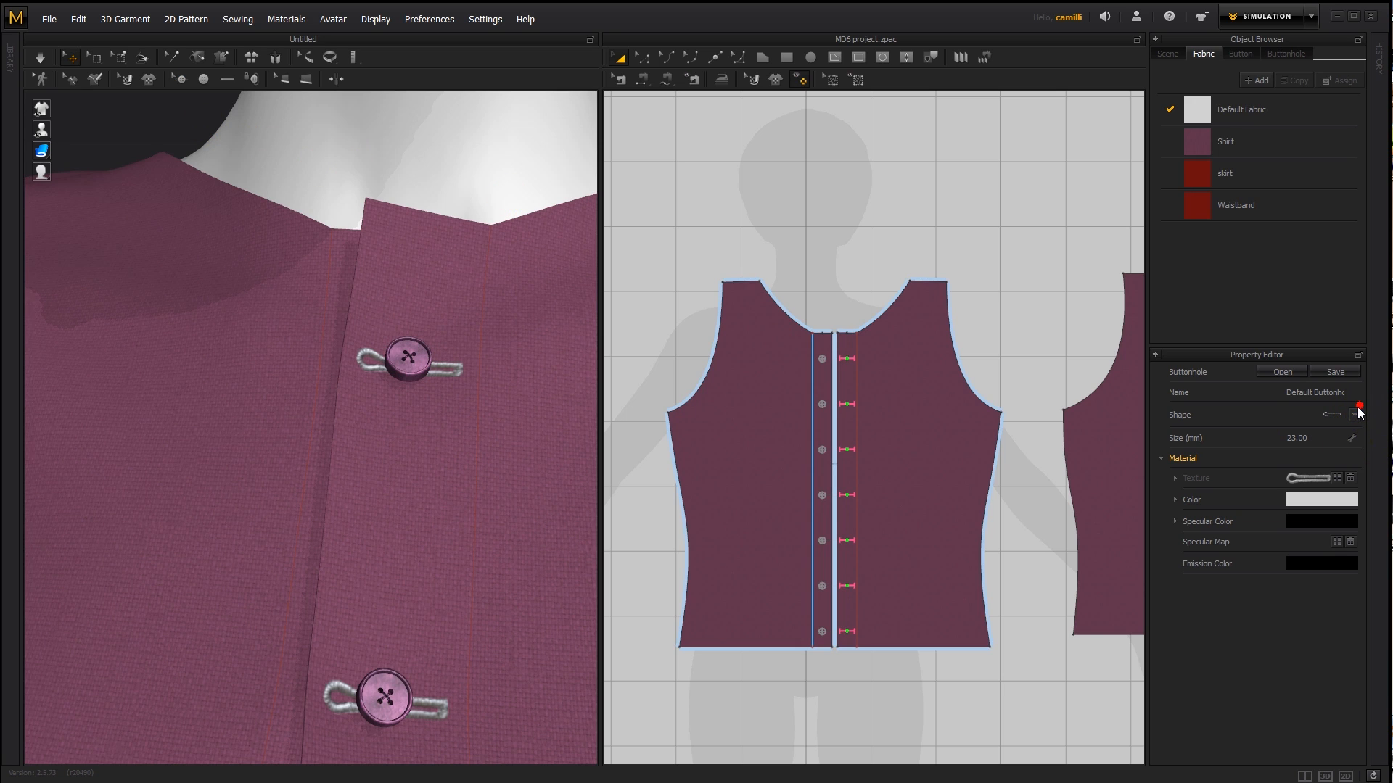
click(1355, 414)
click(1232, 434)
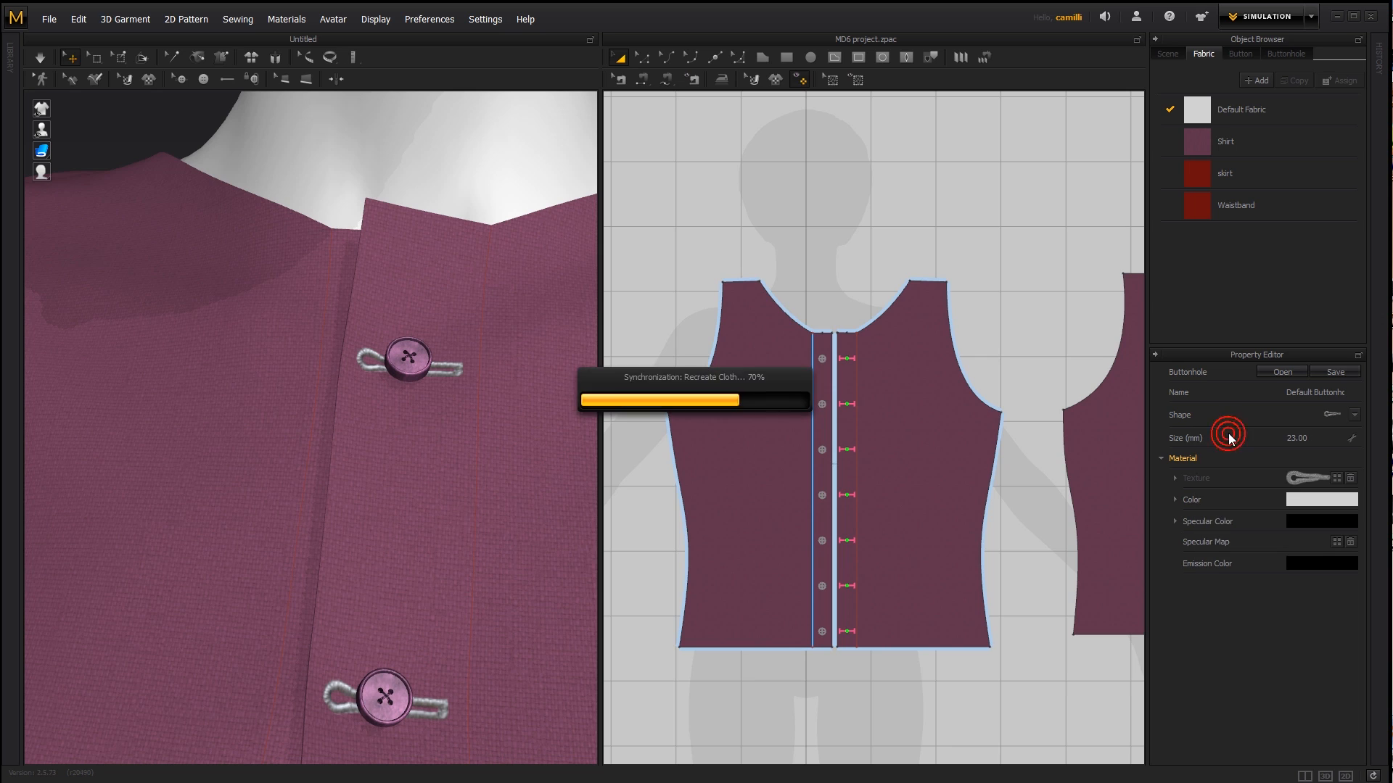
- Reselect the Default Buttonhole style and set its shape to the fourth option, the wide rectangular buttonhole
click(1353, 415)
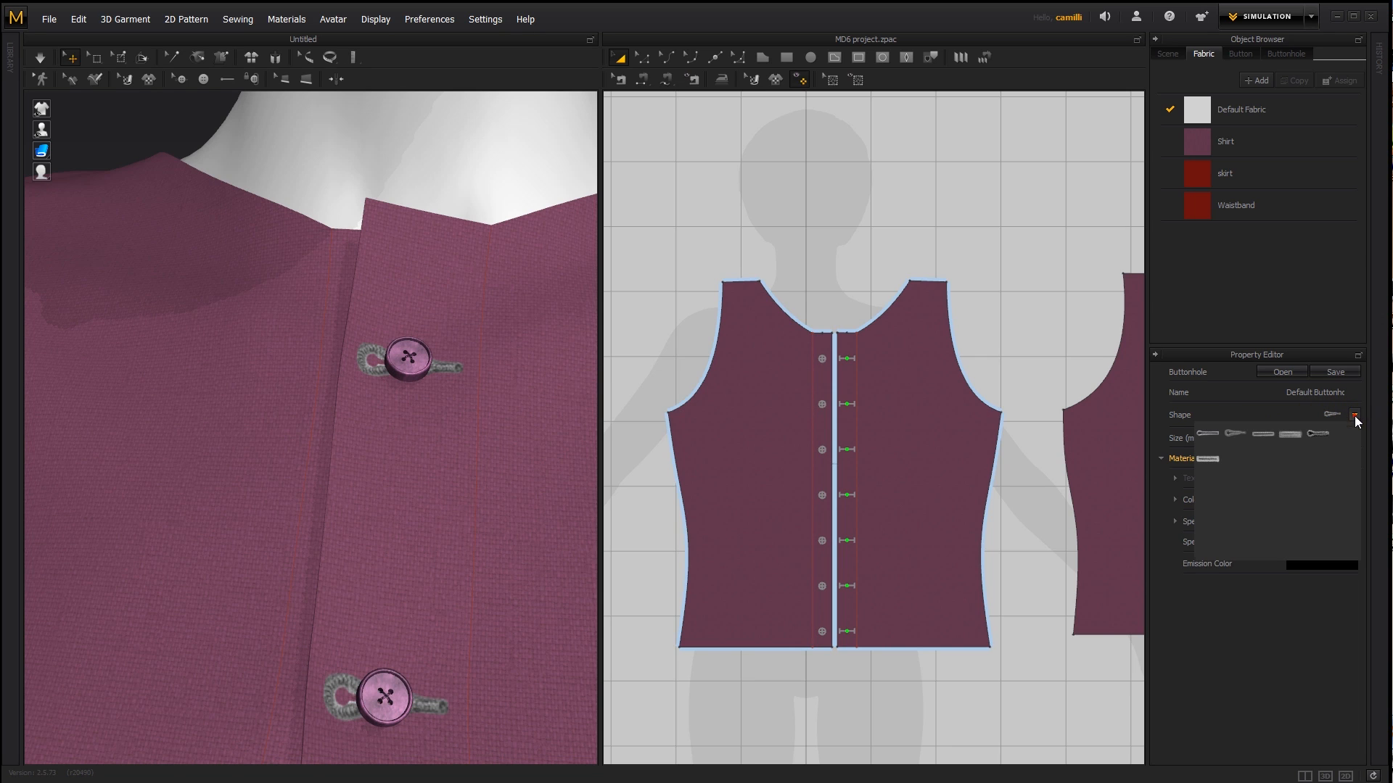
click(1263, 434)
click(363, 383)
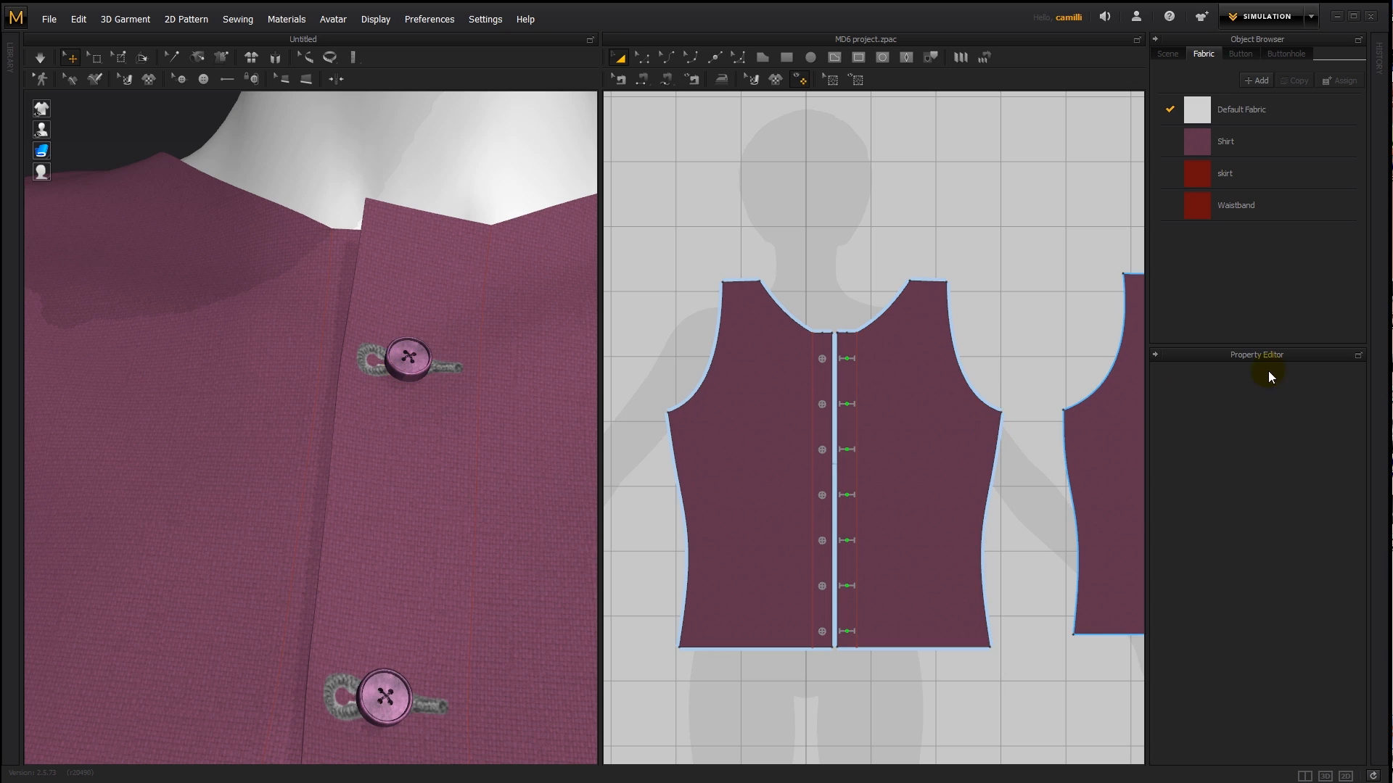
click(1282, 53)
click(1268, 110)
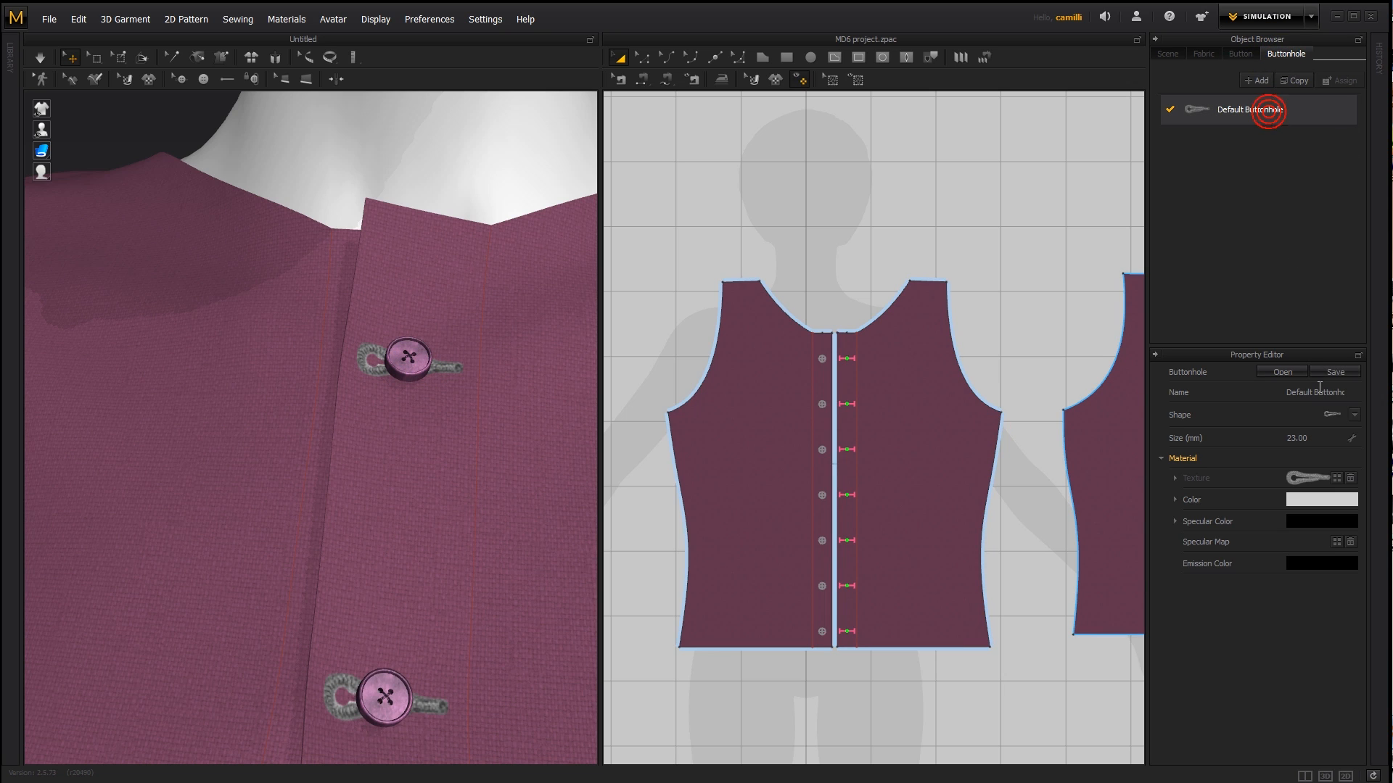
click(1352, 415)
click(1291, 433)
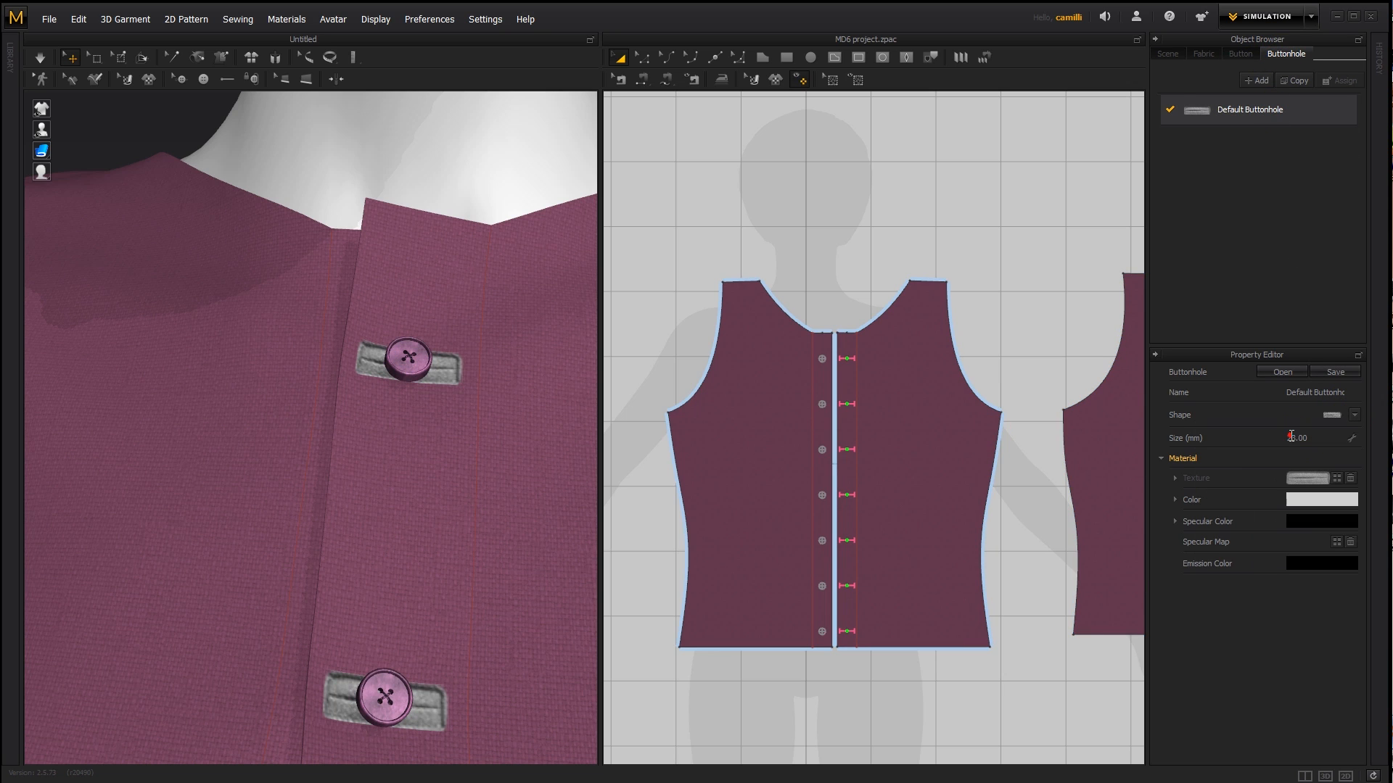
- Recolour the buttonhole to the shirt's purple by sampling the fabric with the eyedropper and lightening it to #96527A
middle_drag(392, 509, 427, 354)
scroll(473, 533, down, 2)
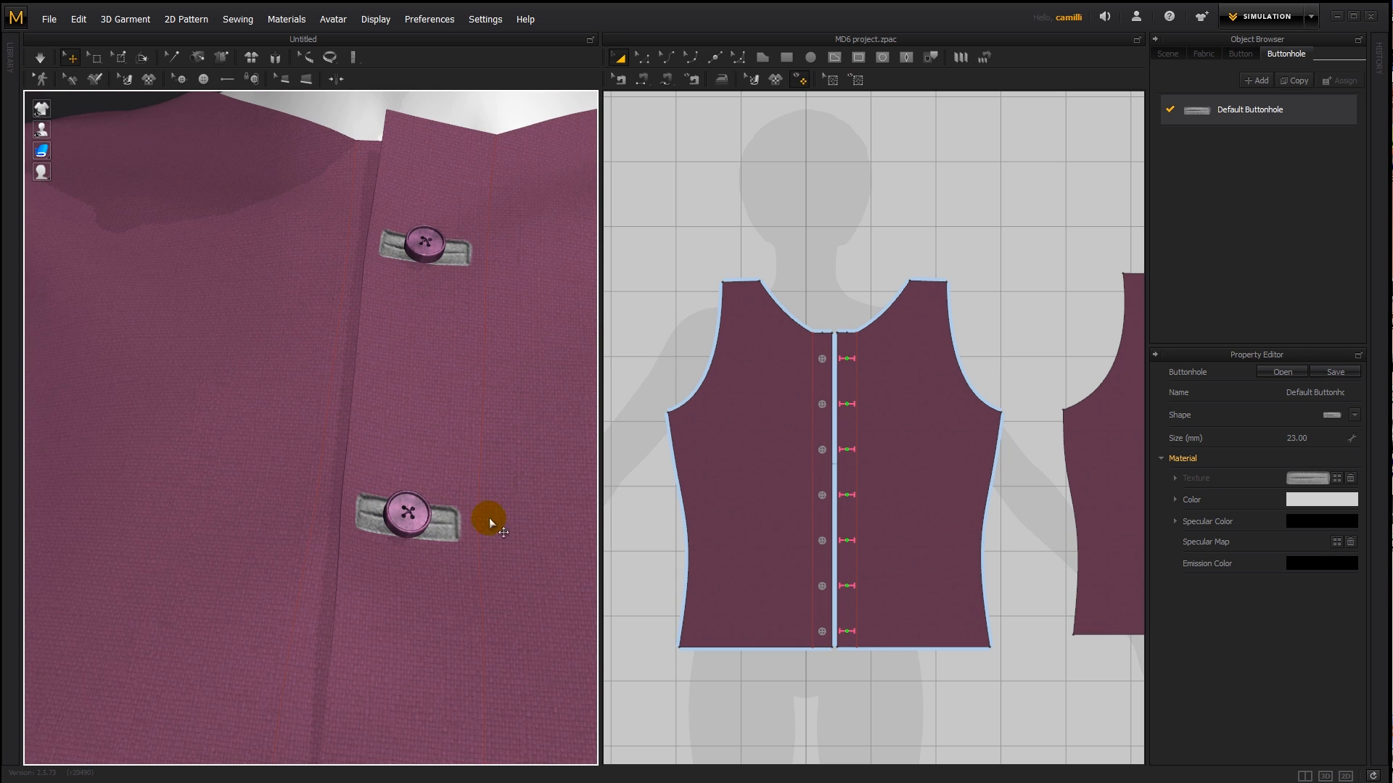
click(1312, 501)
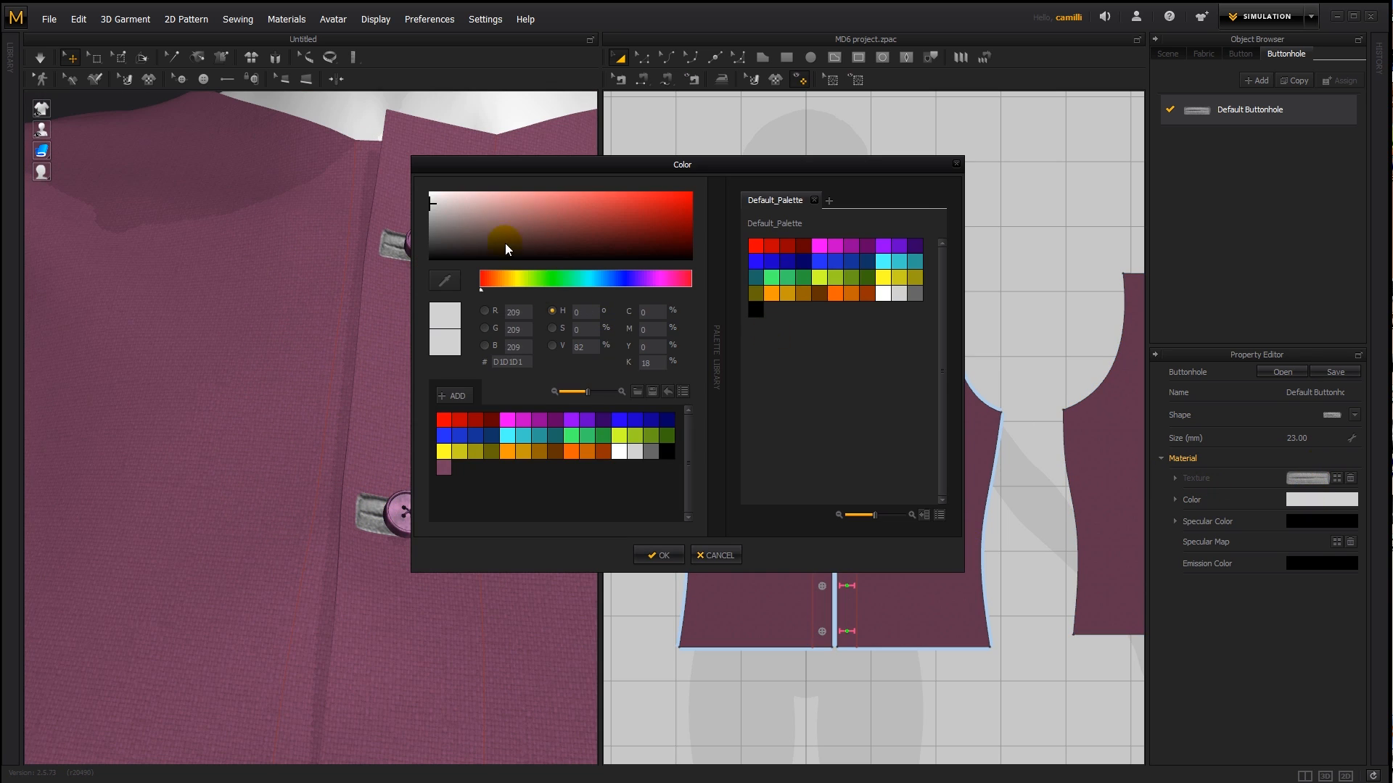
click(444, 280)
click(385, 339)
drag(502, 168, 782, 186)
drag(820, 264, 828, 238)
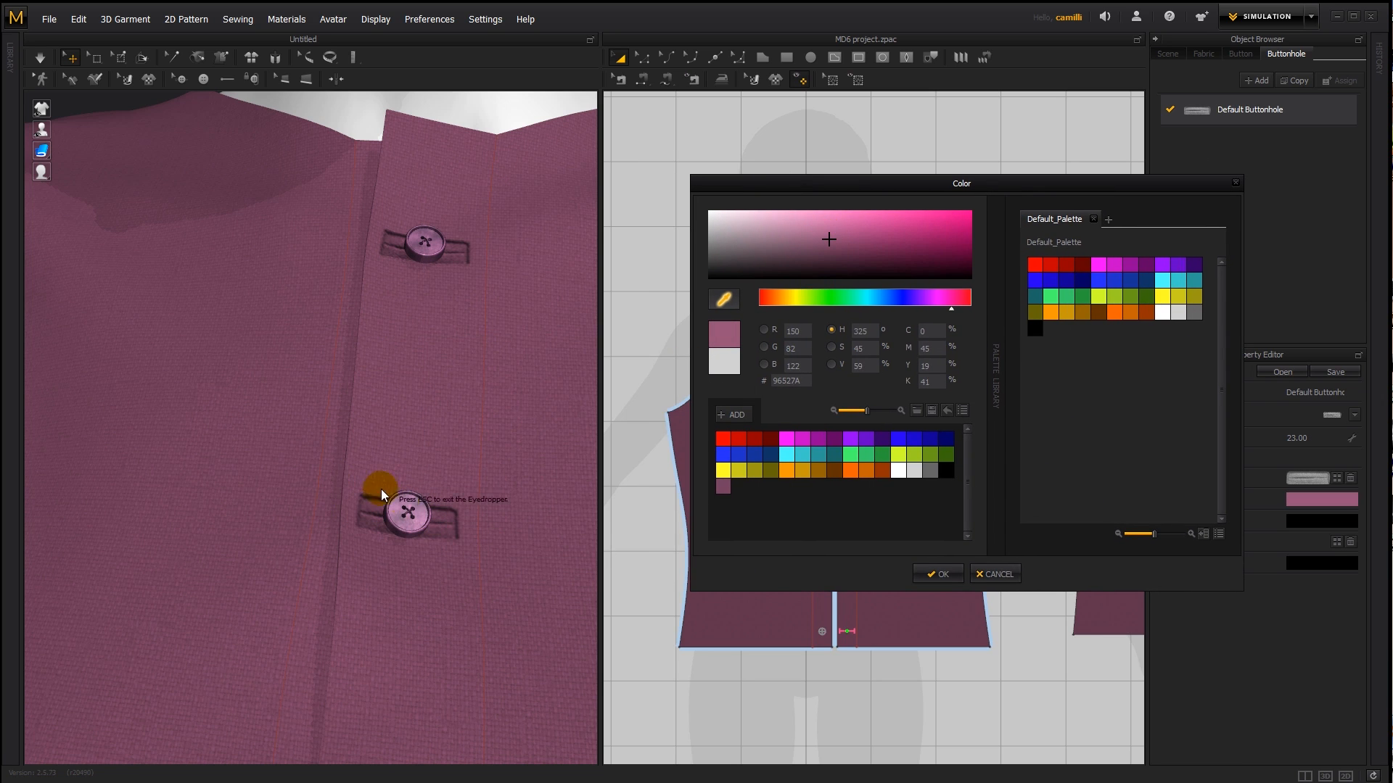
click(941, 575)
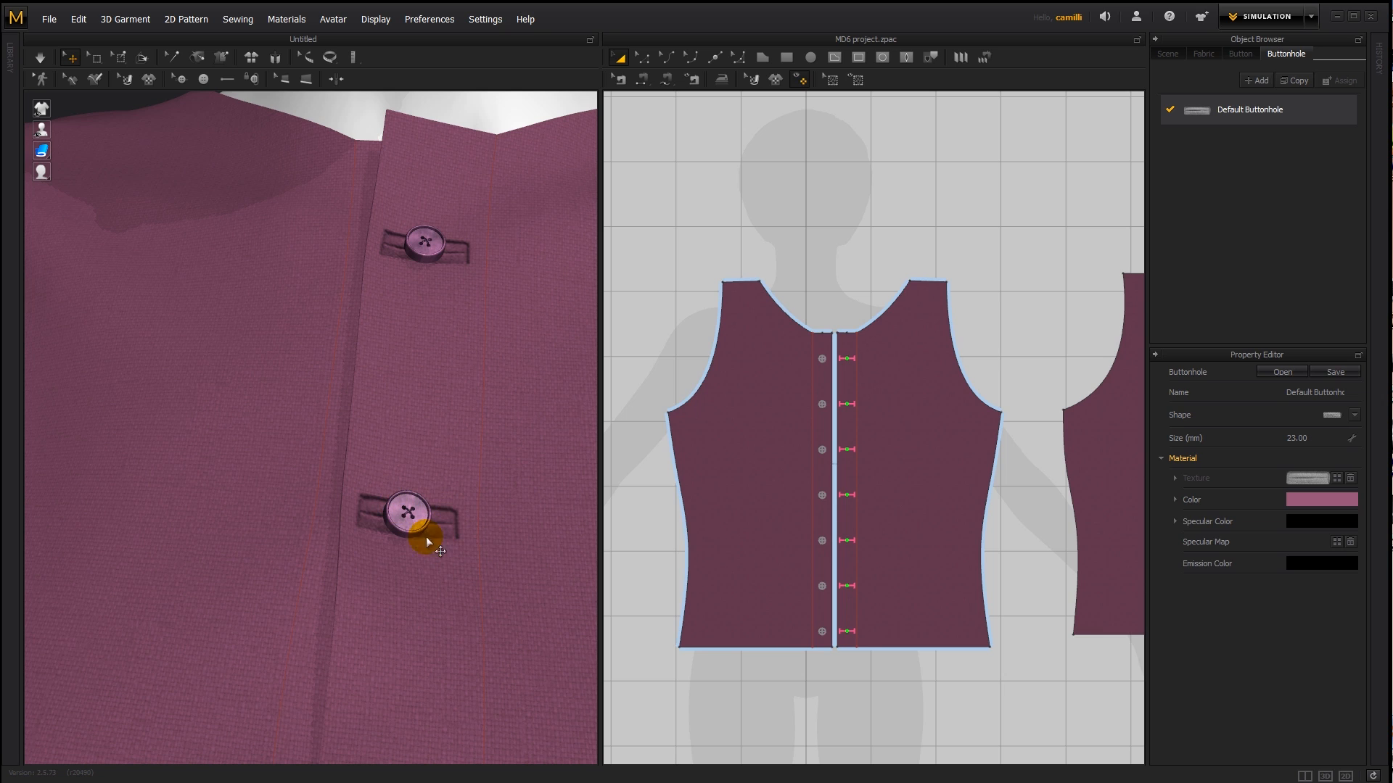
- Set the normal map intensity of the buttonhole texture to 10 and check the relief around the front buttons
click(1174, 477)
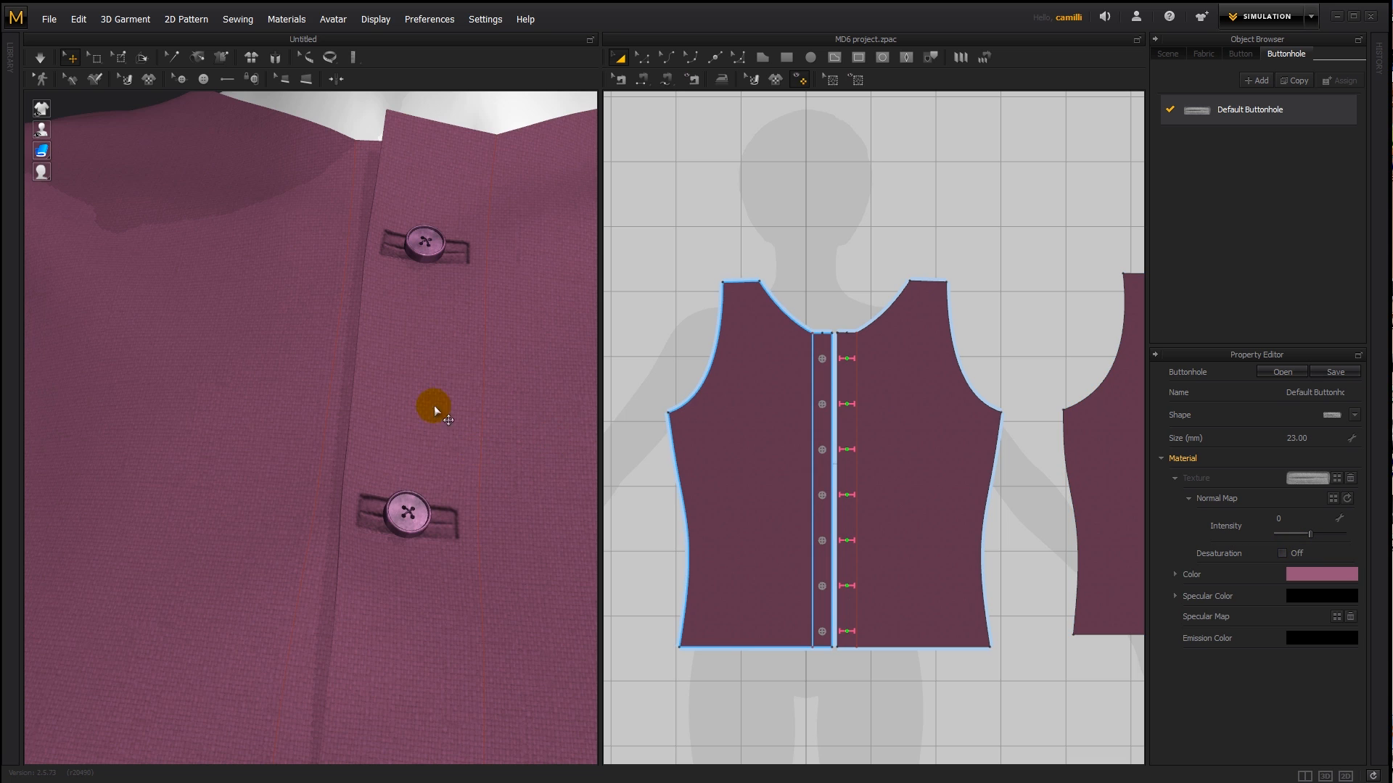
scroll(459, 333, up, 6)
scroll(463, 408, down, 1)
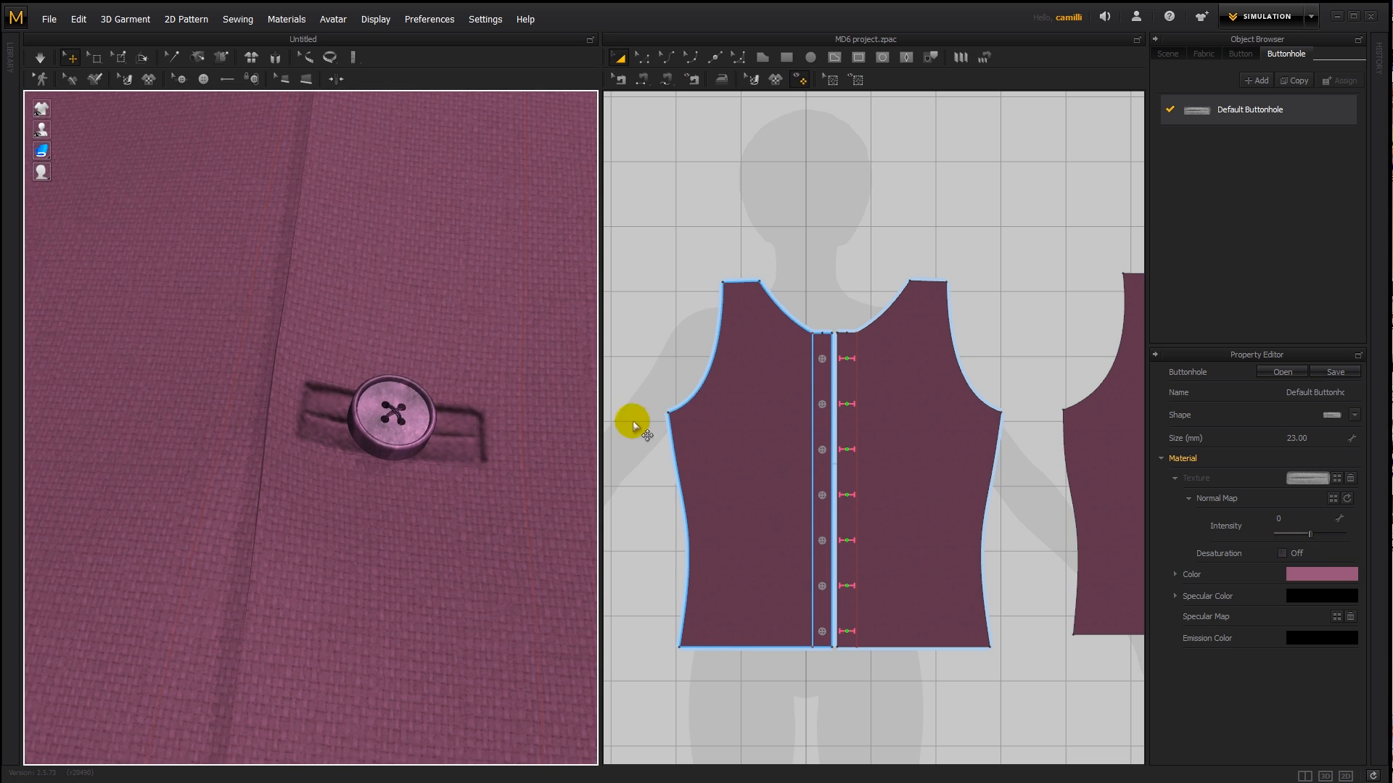
click(1310, 533)
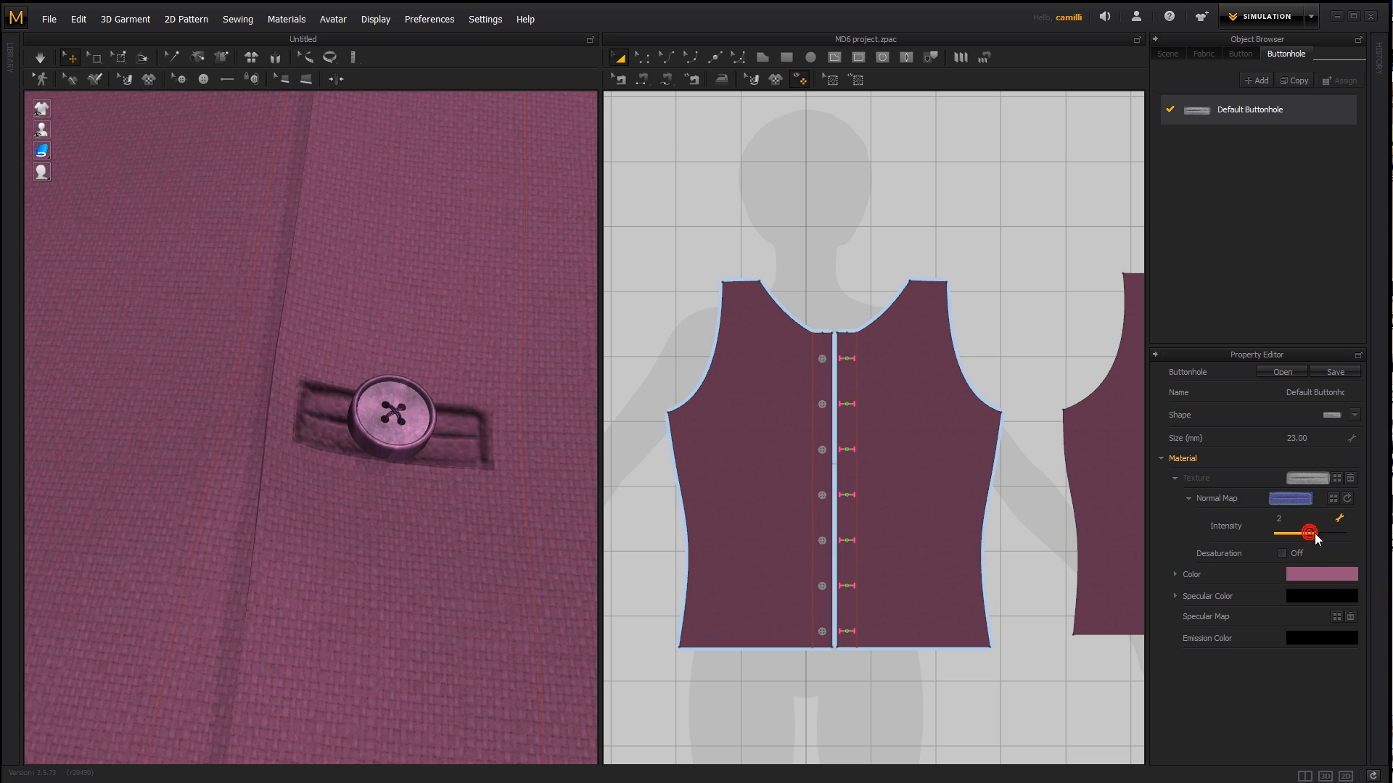
mouse_move(1355, 537)
mouse_down()
mouse_move(1310, 539)
mouse_move(1333, 539)
mouse_up()
scroll(476, 533, down, 5)
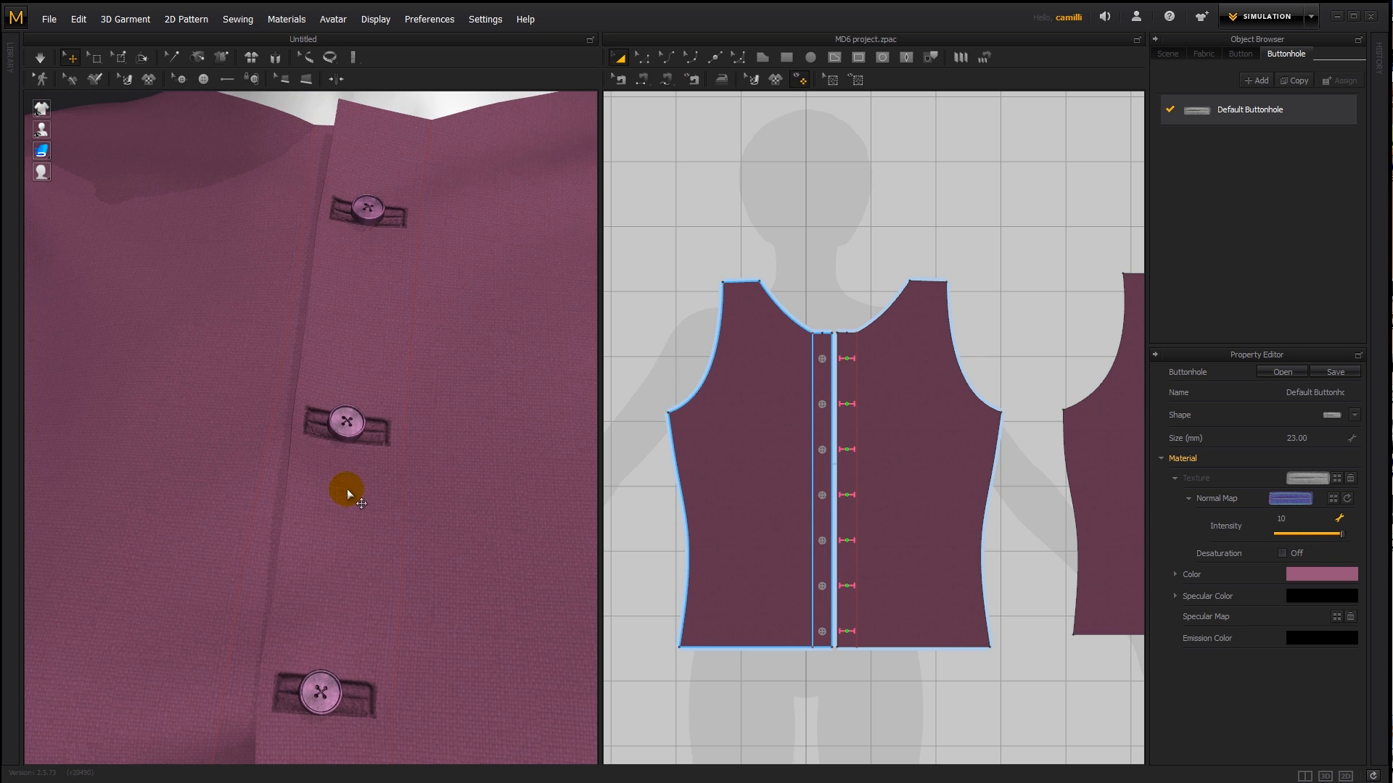
scroll(303, 453, down, 3)
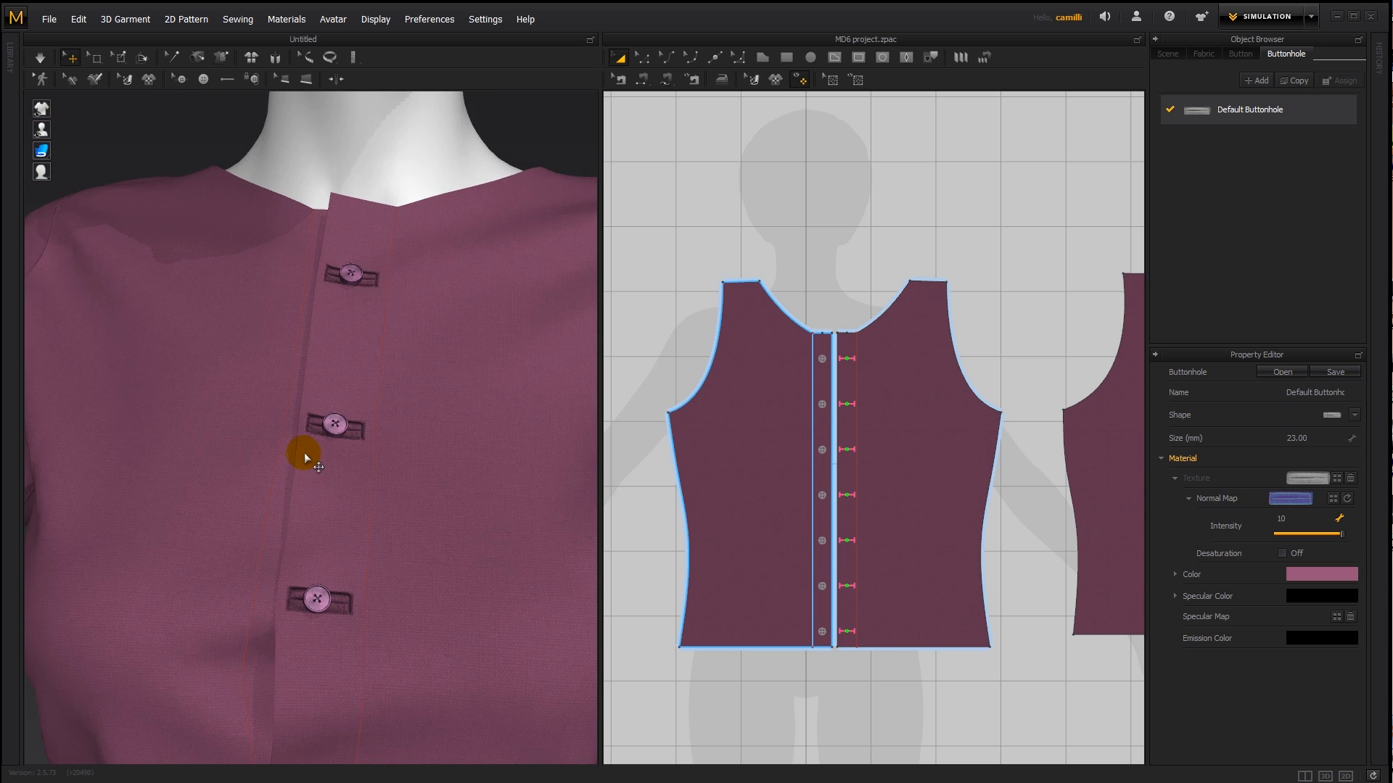
scroll(309, 462, up, 3)
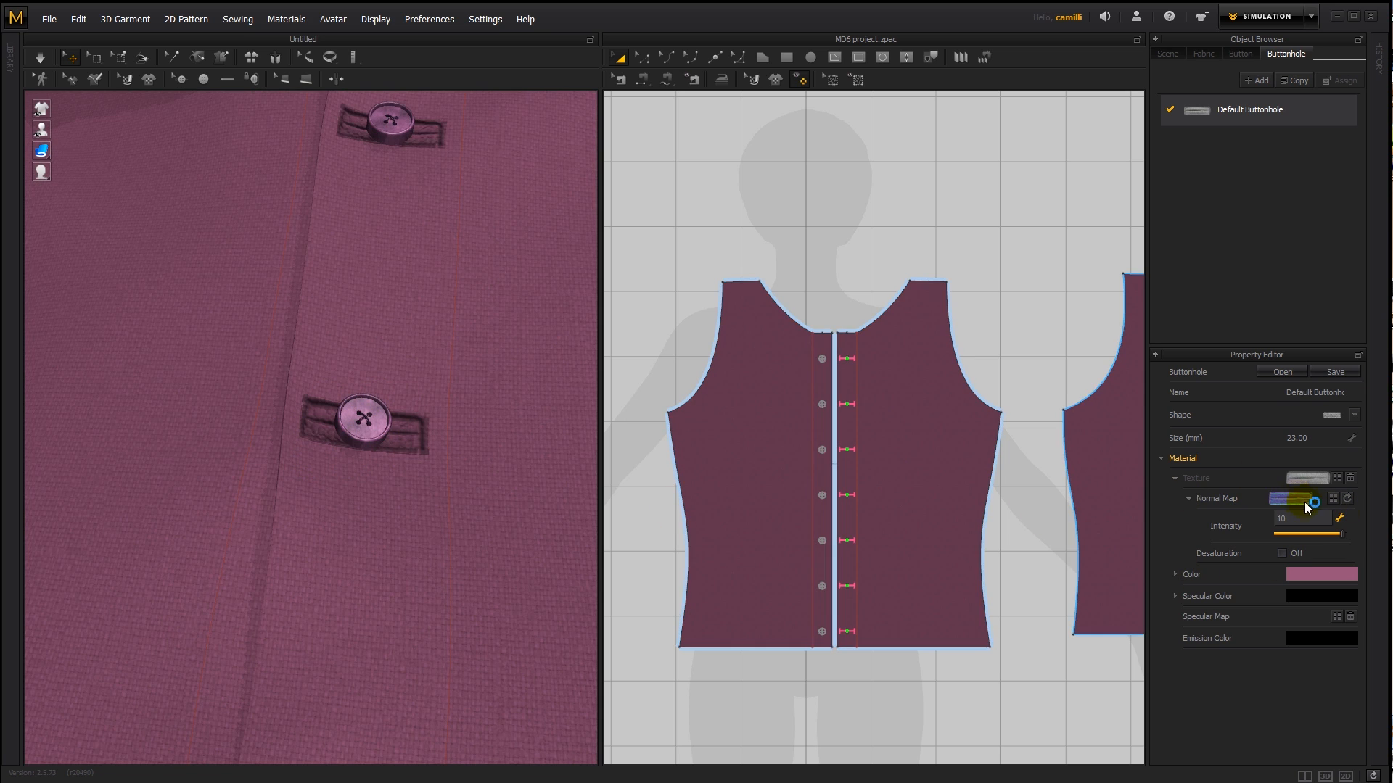
- Examine the images 2.3mm_4_Edit, 92 and texture5 in the test folder and the files offered for the buttonhole's normal map
click(55, 24)
mouse_move(75, 142)
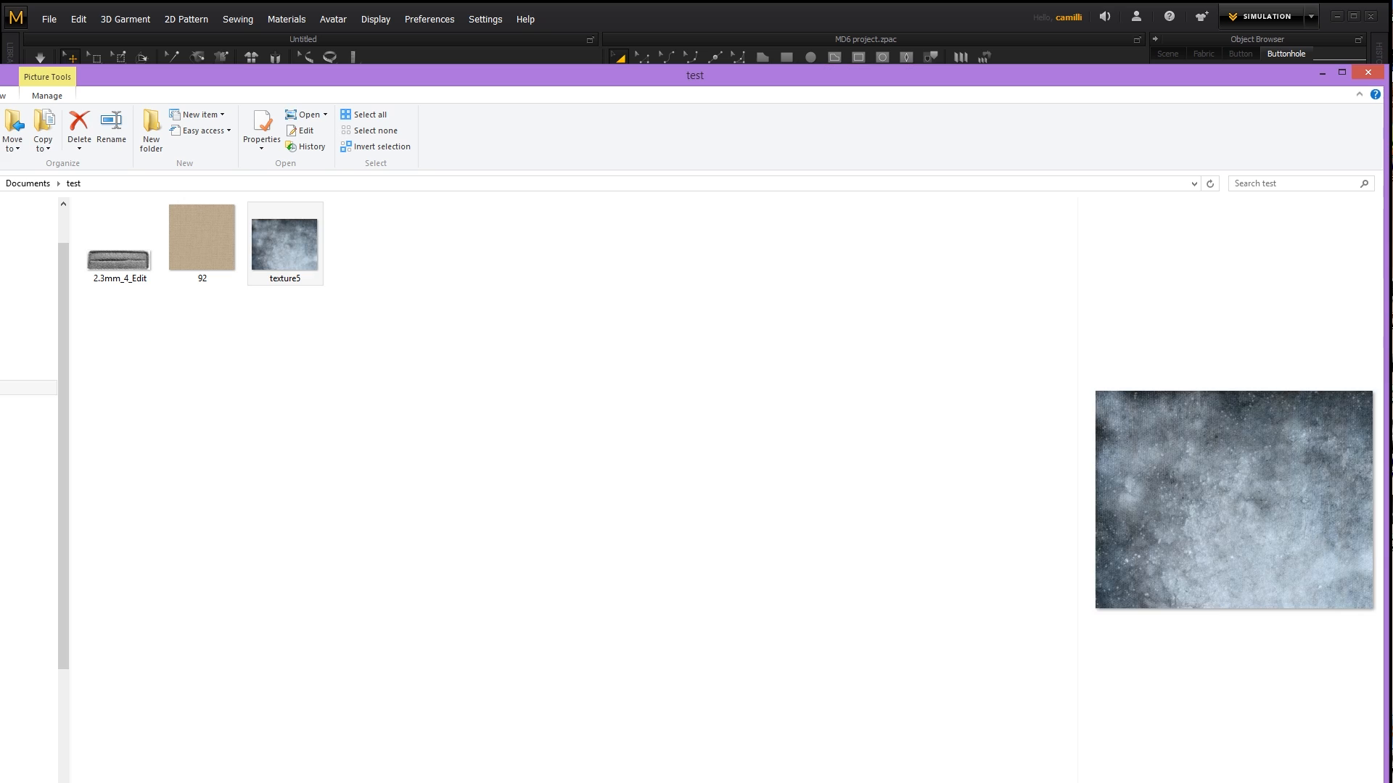
click(684, 700)
drag(115, 252, 1248, 500)
click(197, 231)
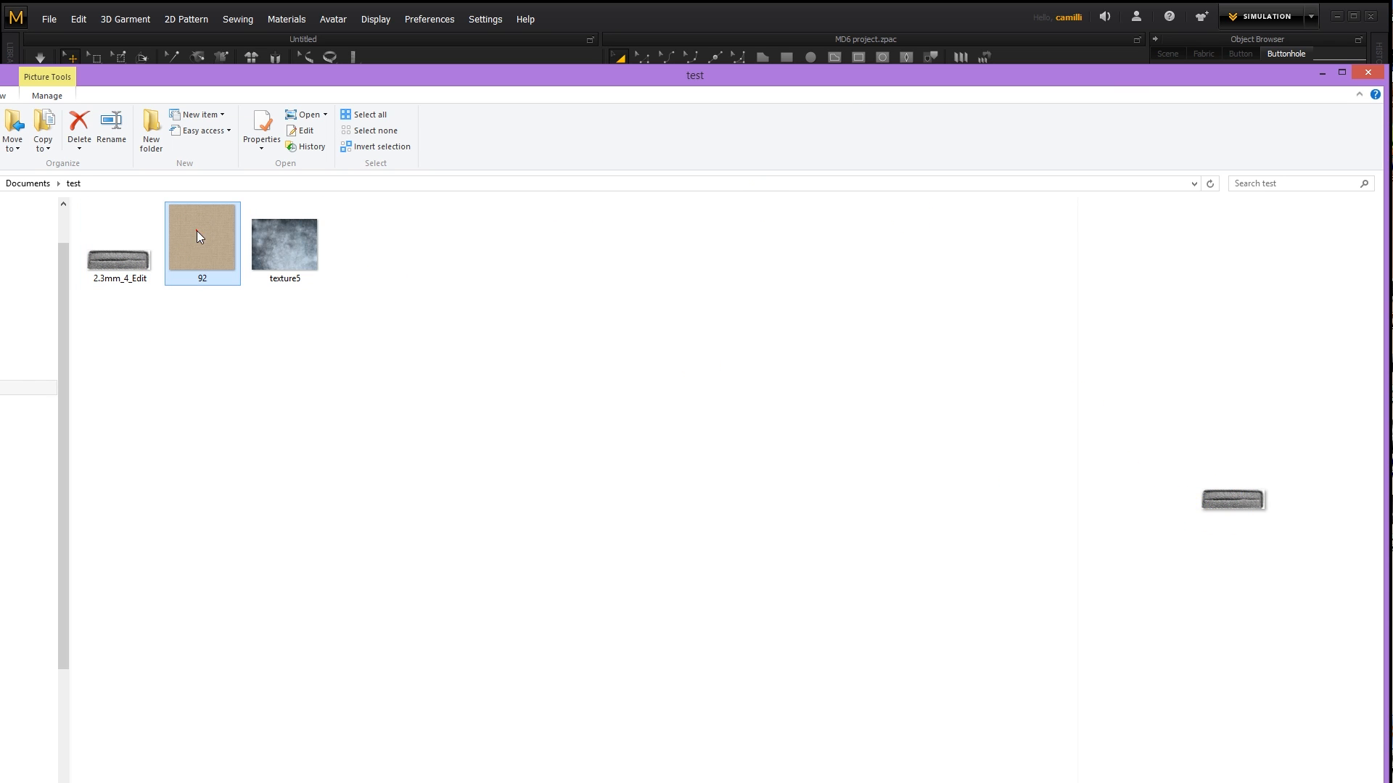
click(293, 250)
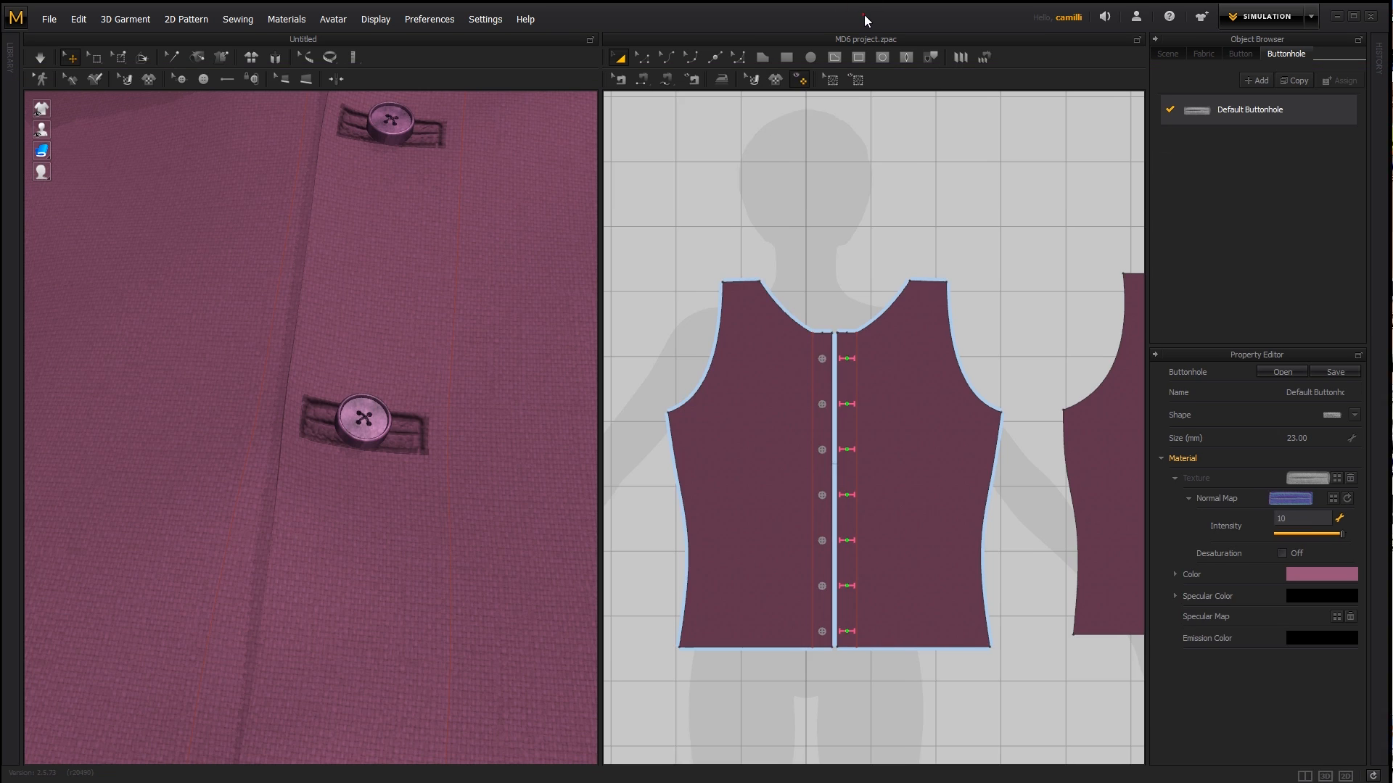
click(1336, 502)
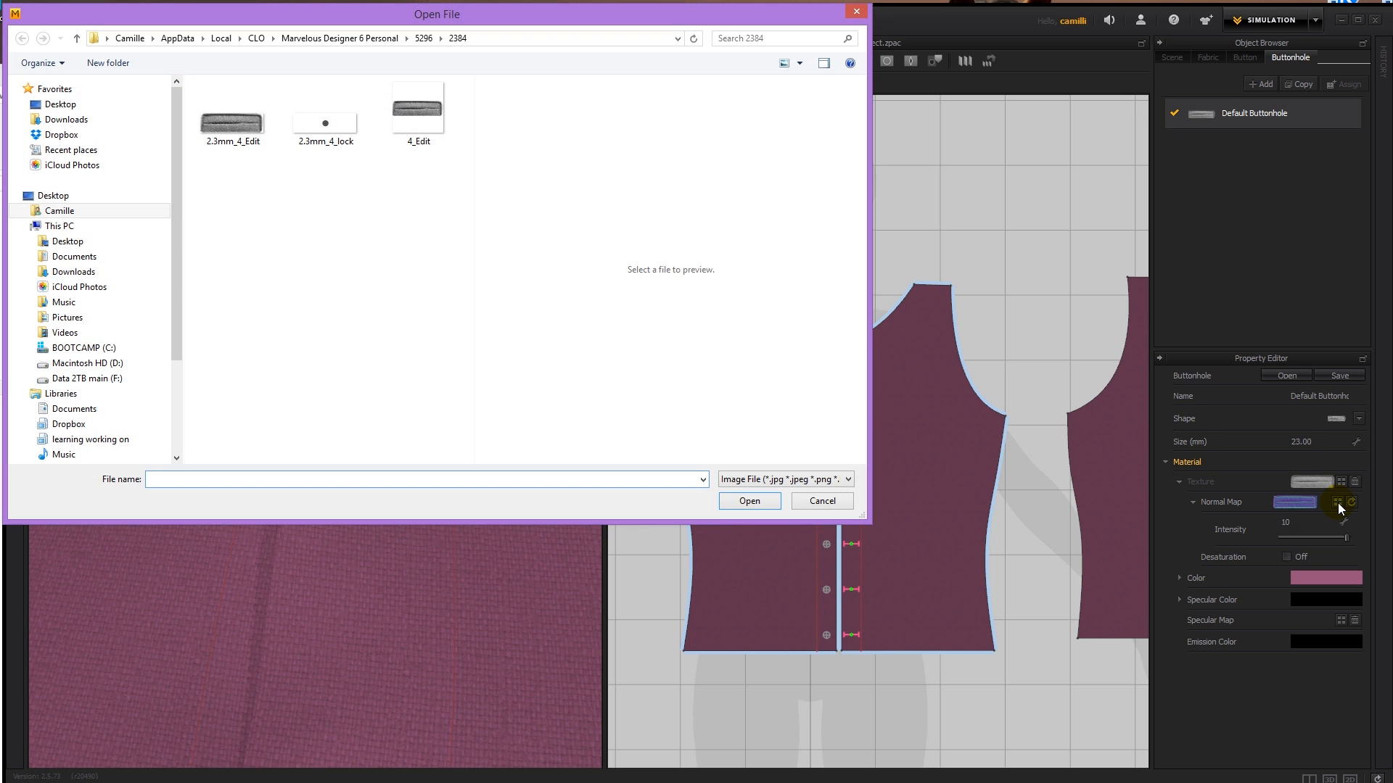
key(Escape)
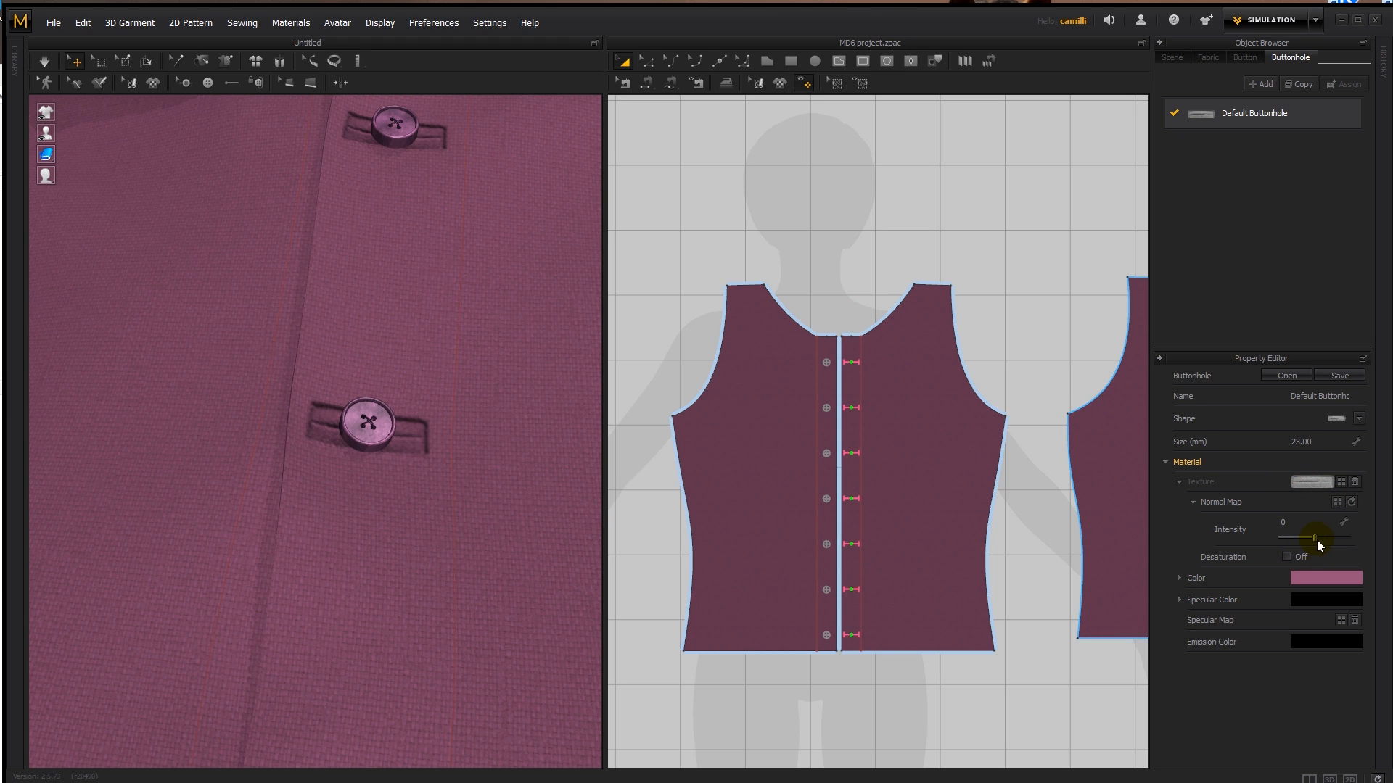
- Try normal map intensities of 10, 0 and 7 on the buttonhole texture, then reset the normal map
drag(1315, 538, 1322, 539)
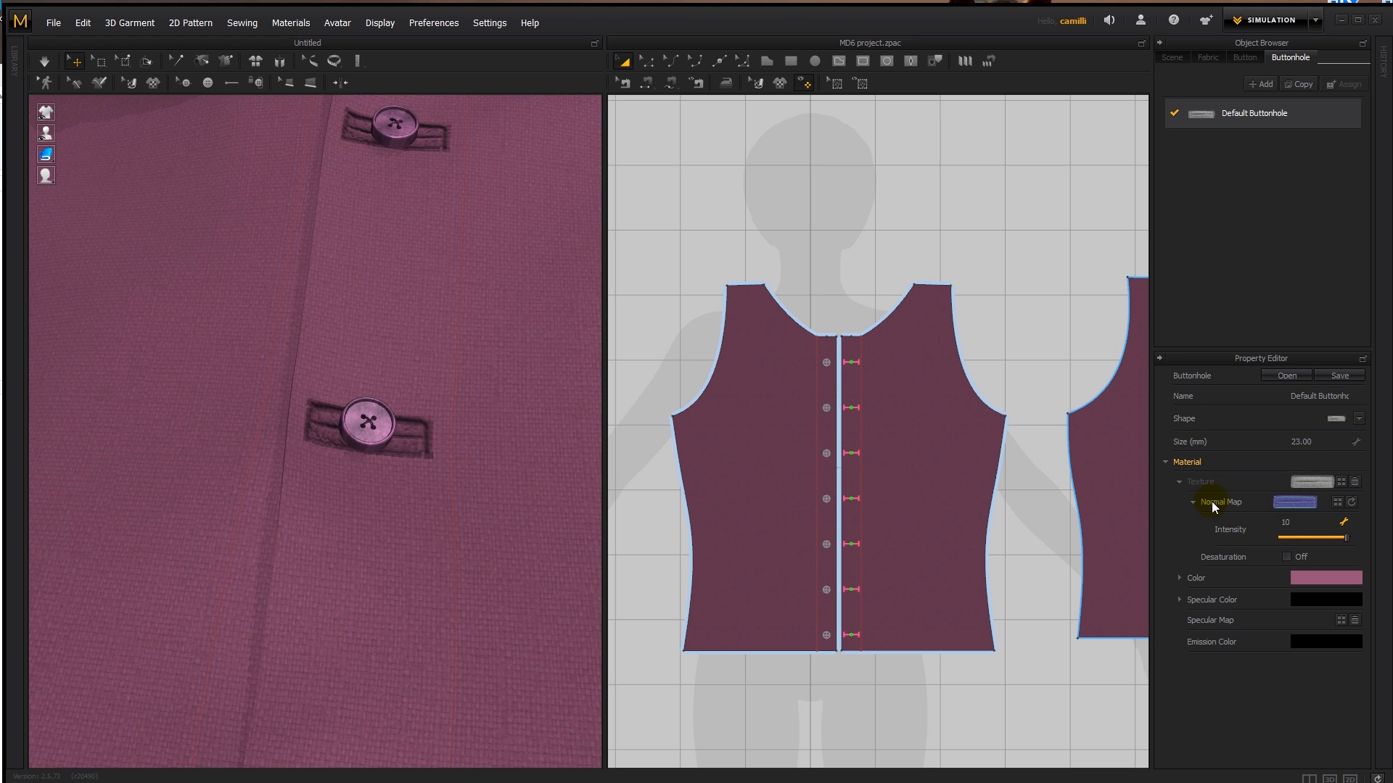
right_drag(330, 389, 342, 408)
scroll(329, 395, down, 3)
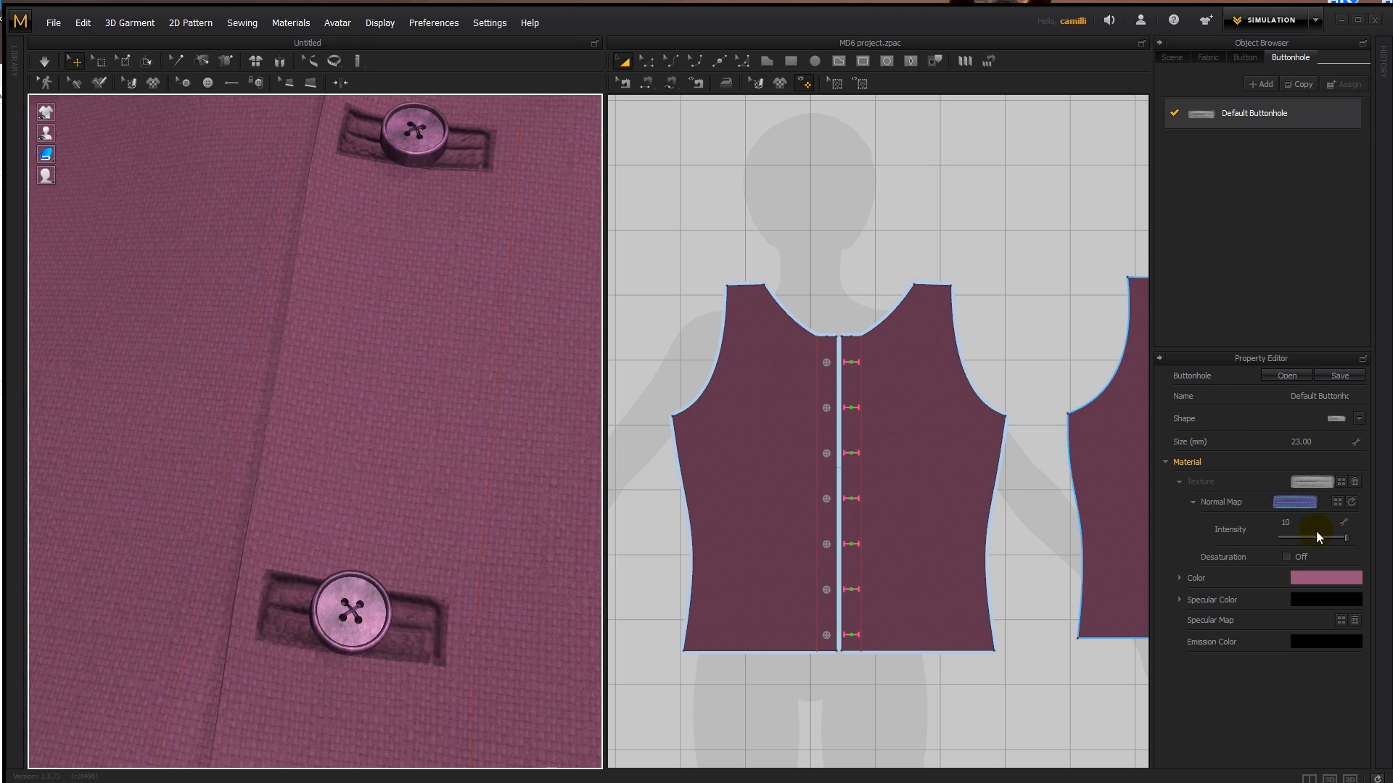
click(1287, 524)
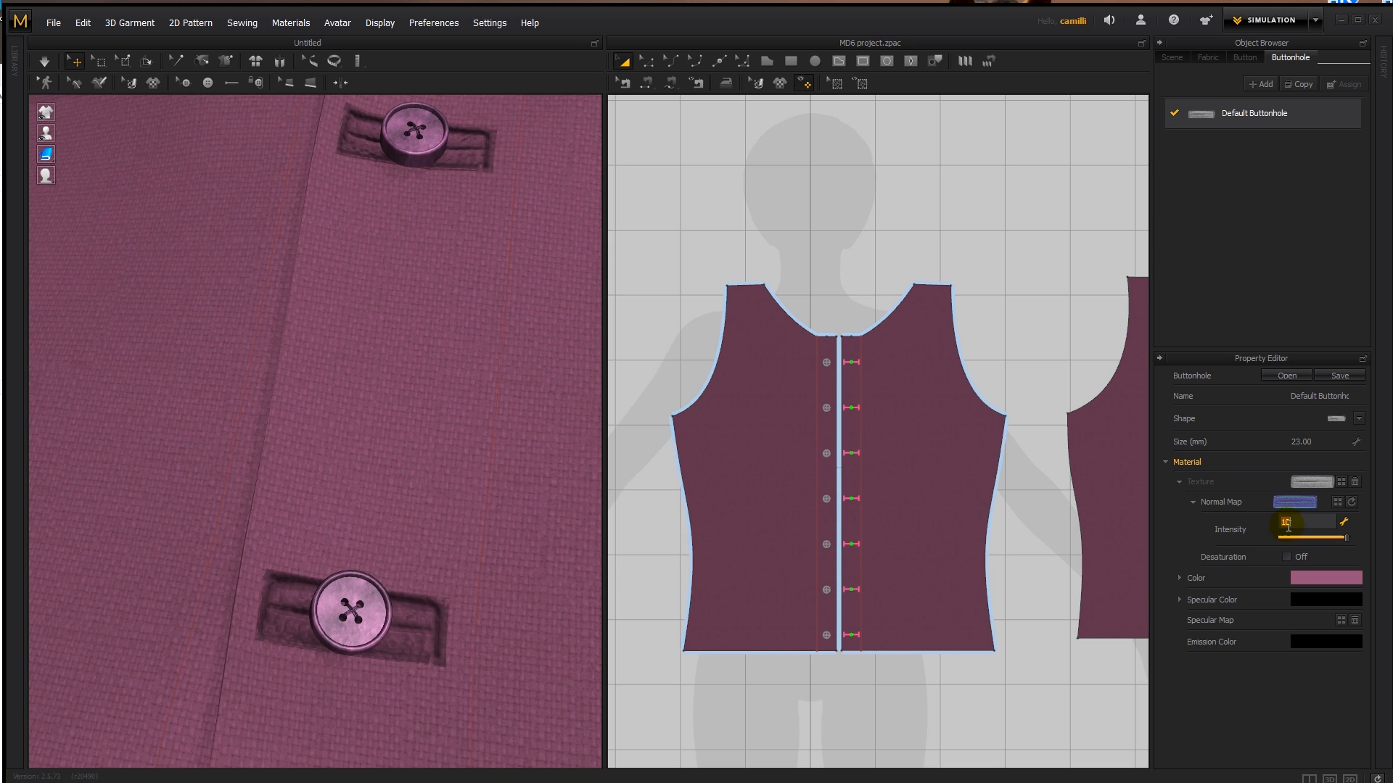
text(0)
key(Return)
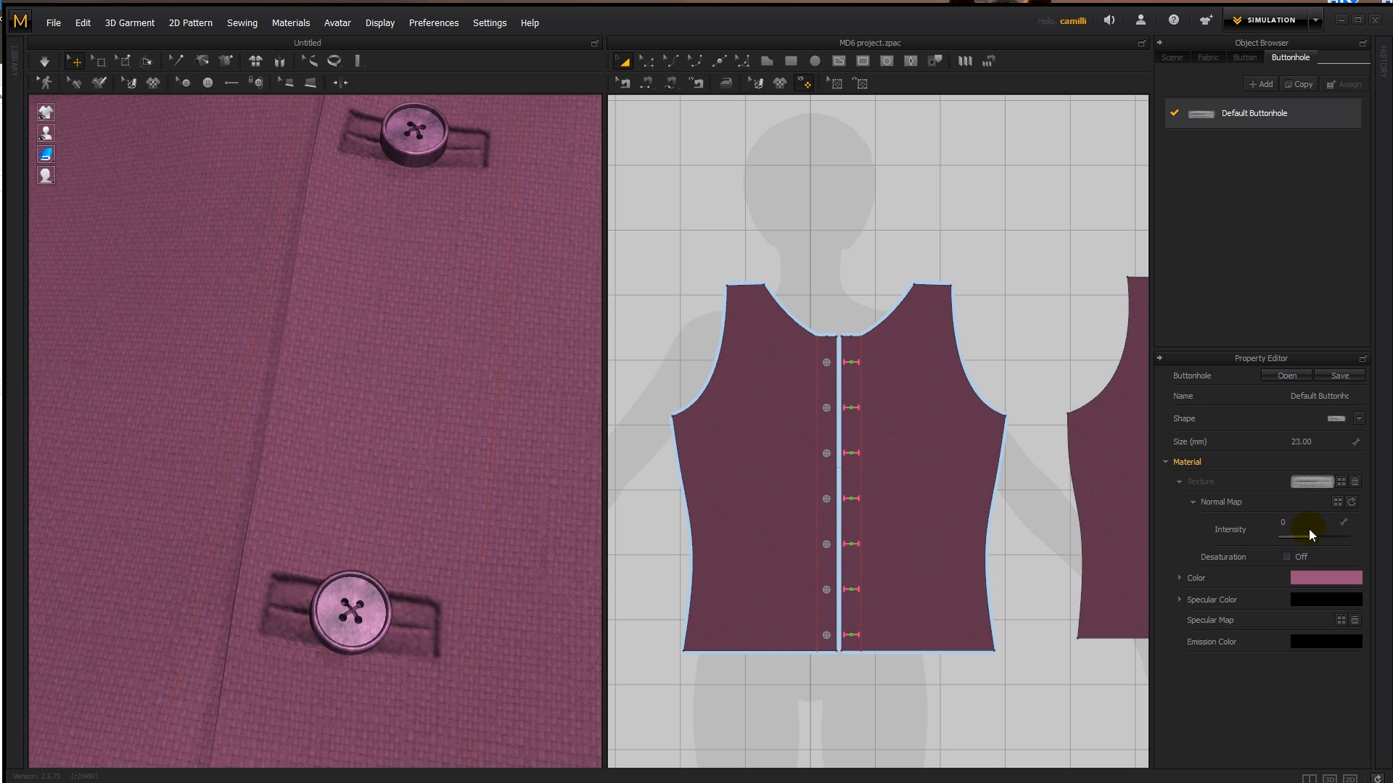
drag(1314, 537, 1325, 541)
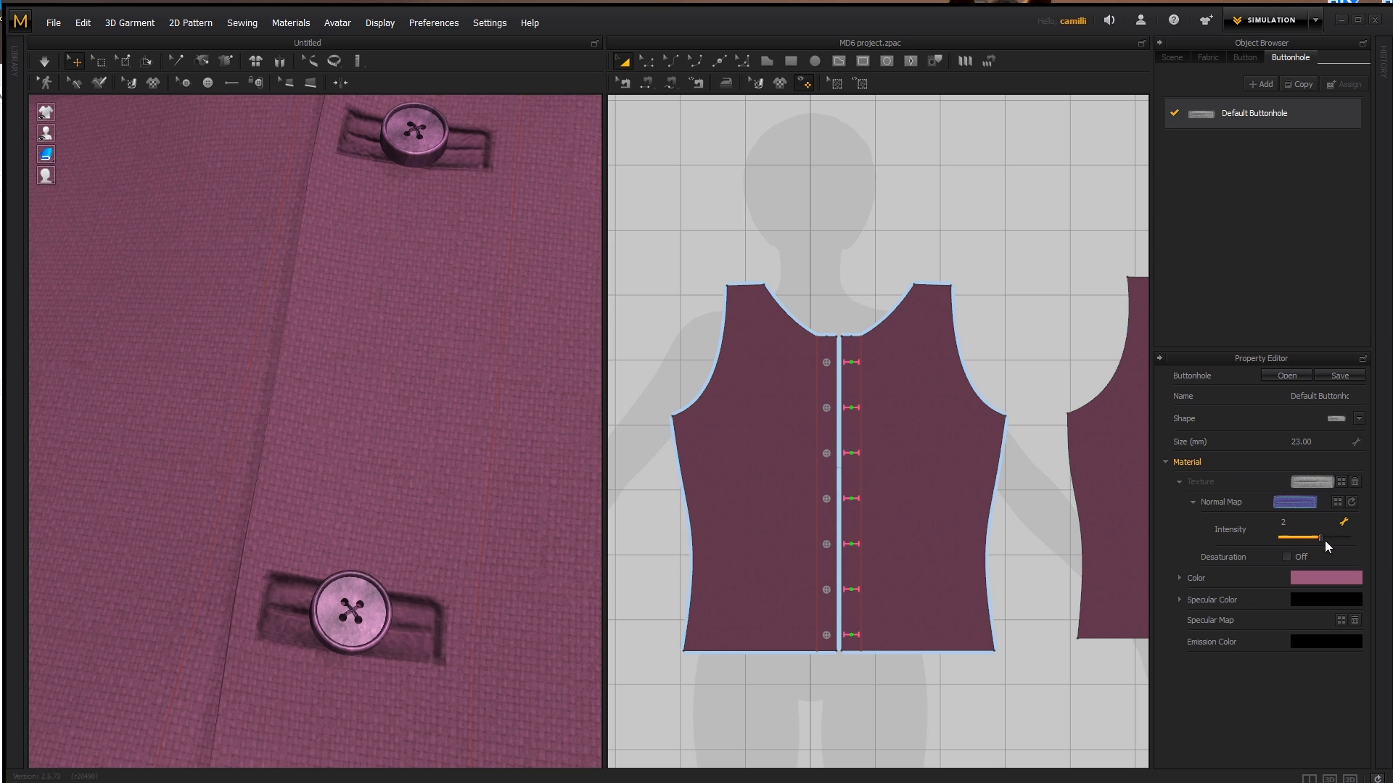
click(1352, 502)
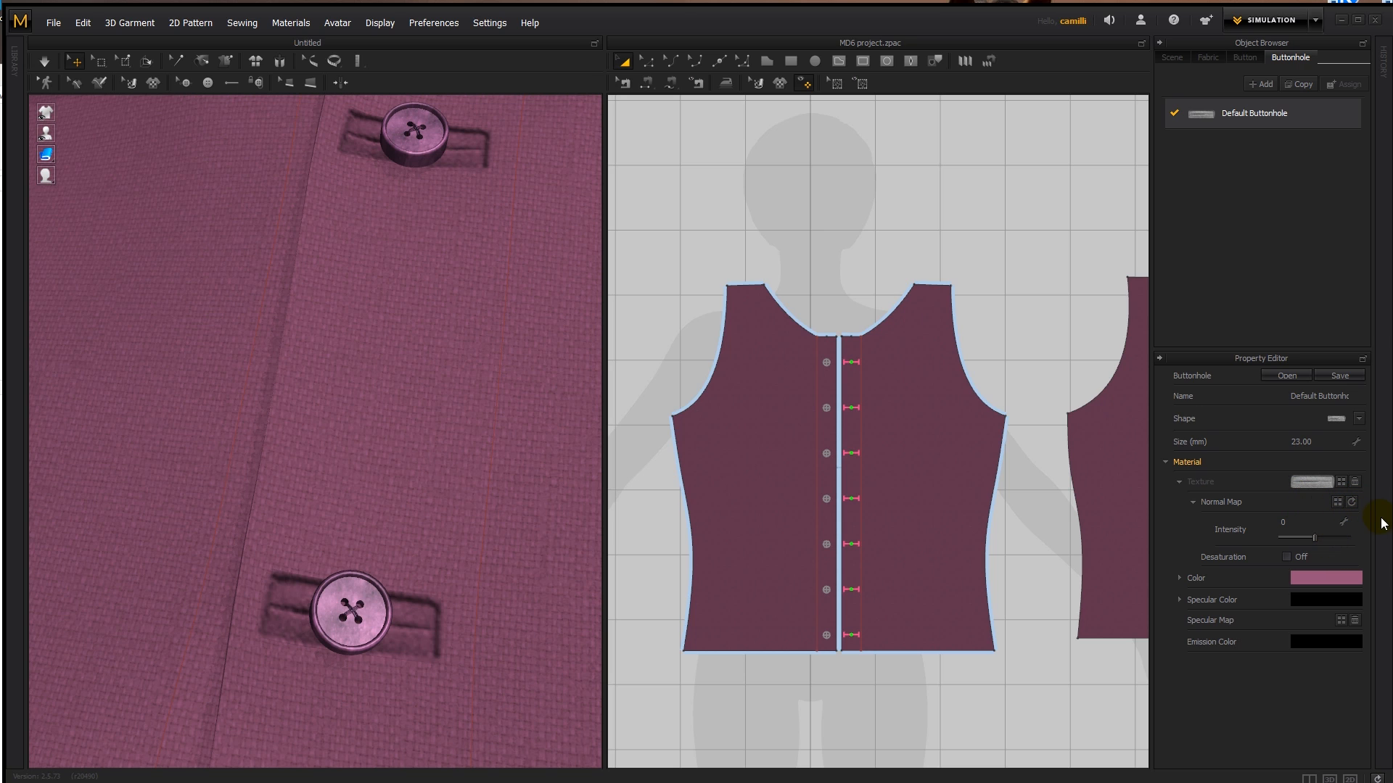
- Browse for a buttonhole normal map image and turn on Desaturation for the buttonhole texture
click(1338, 502)
click(739, 493)
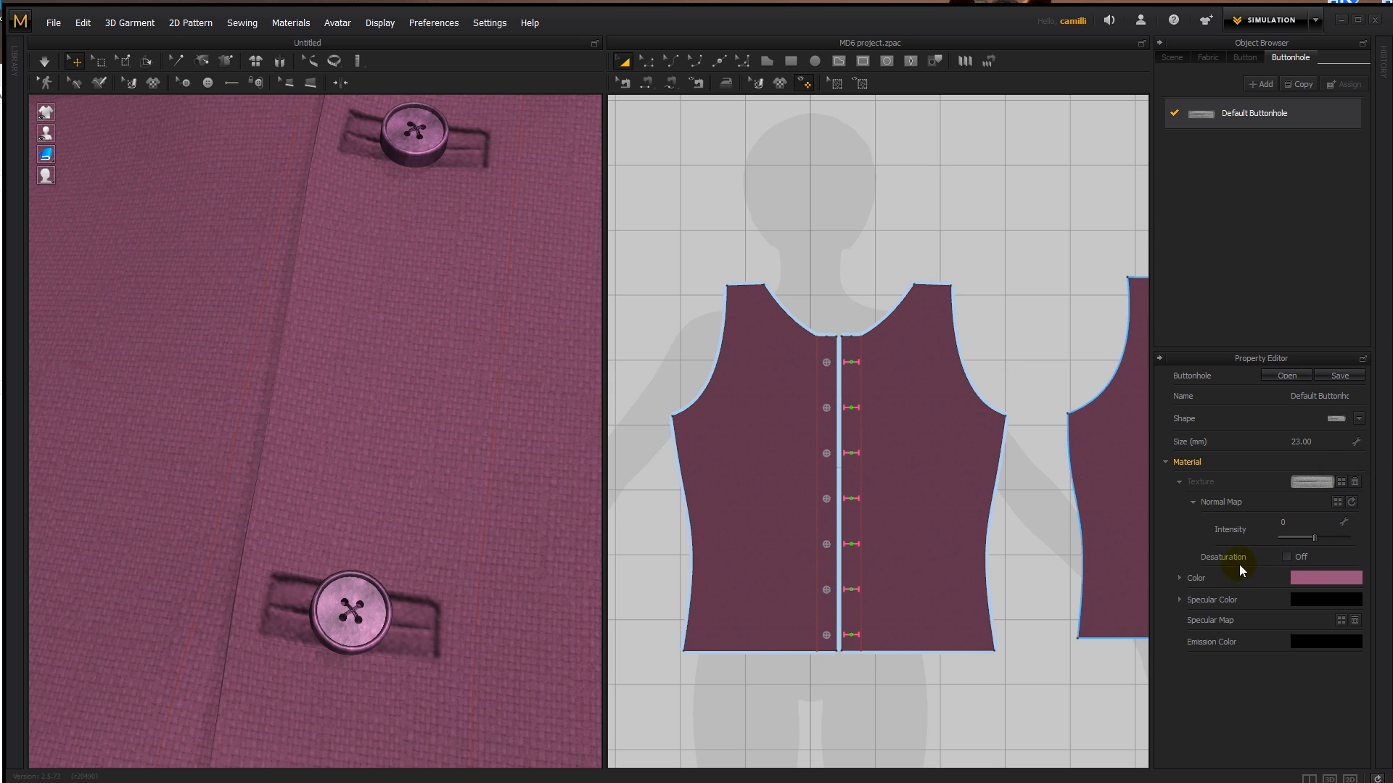
click(1286, 557)
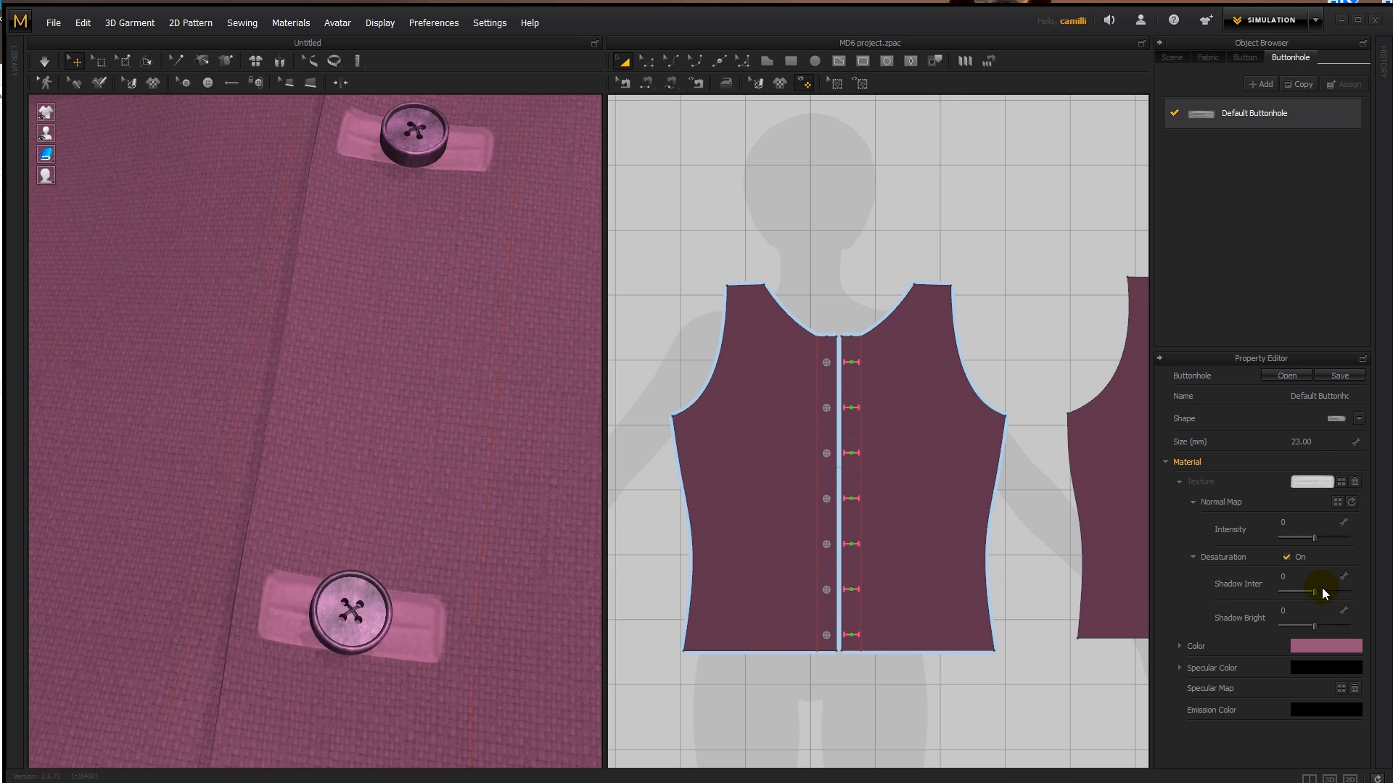
- Try Desaturation with shadow intensity 50 and shadow brightness -22, and test a cyan colour on the buttonholes
mouse_move(1315, 591)
mouse_down()
mouse_move(1290, 593)
mouse_move(1349, 593)
mouse_move(1292, 625)
mouse_move(1333, 625)
mouse_move(1307, 624)
mouse_up()
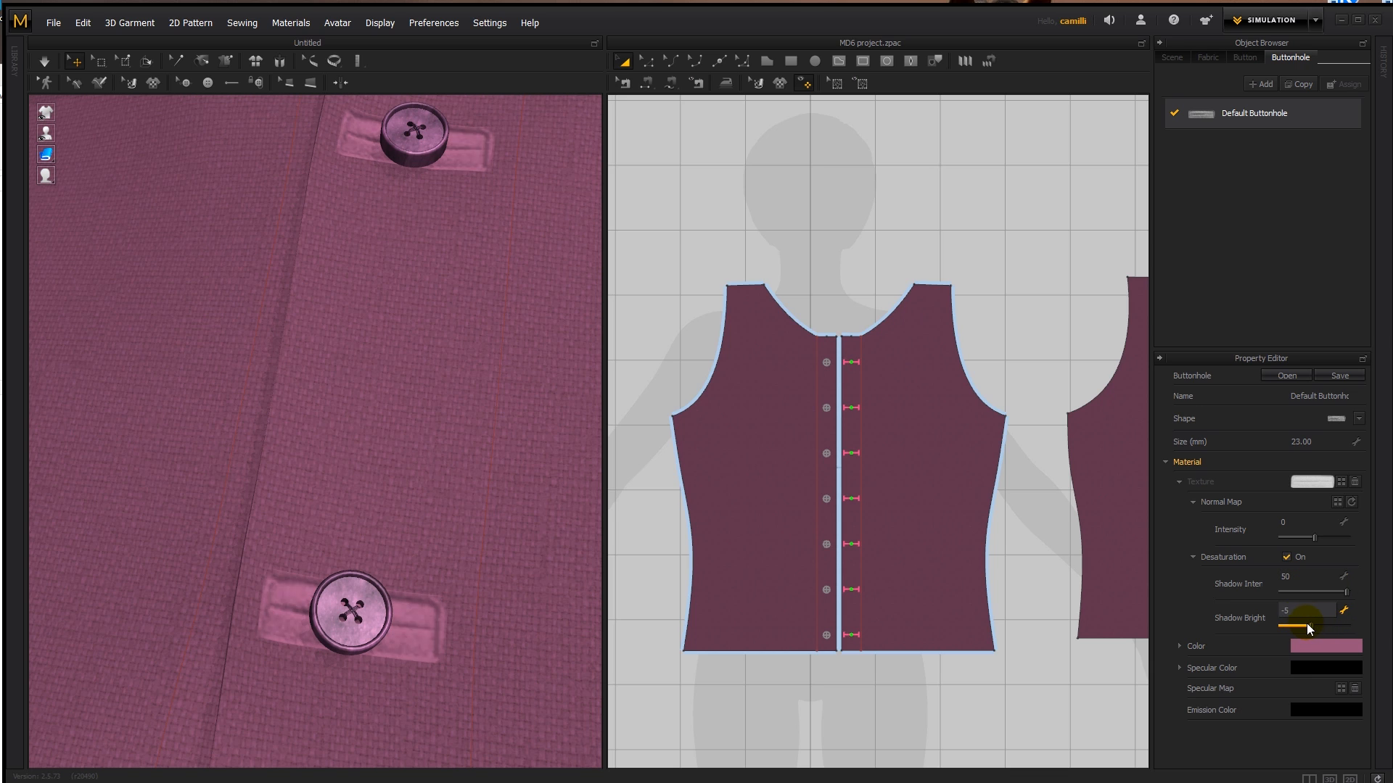
click(1308, 642)
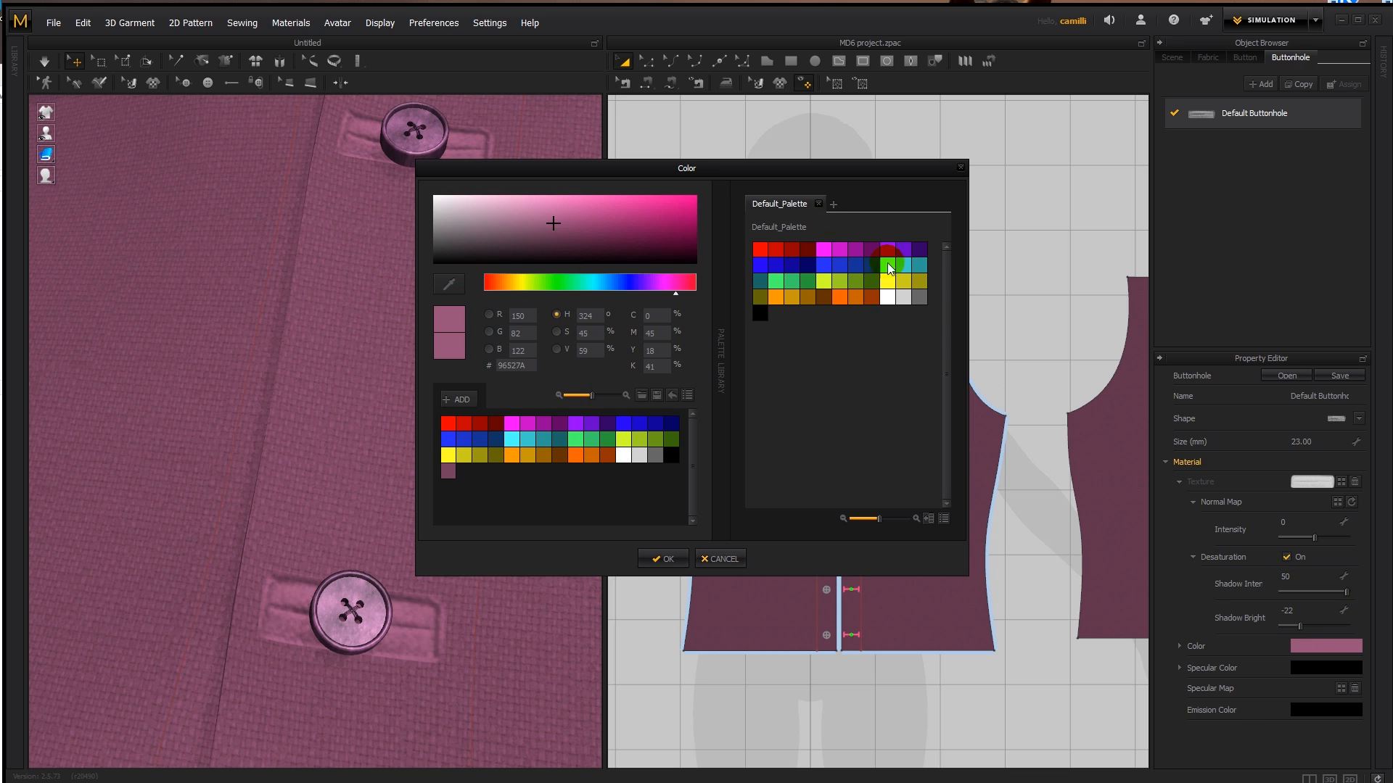
click(668, 213)
drag(632, 284, 592, 283)
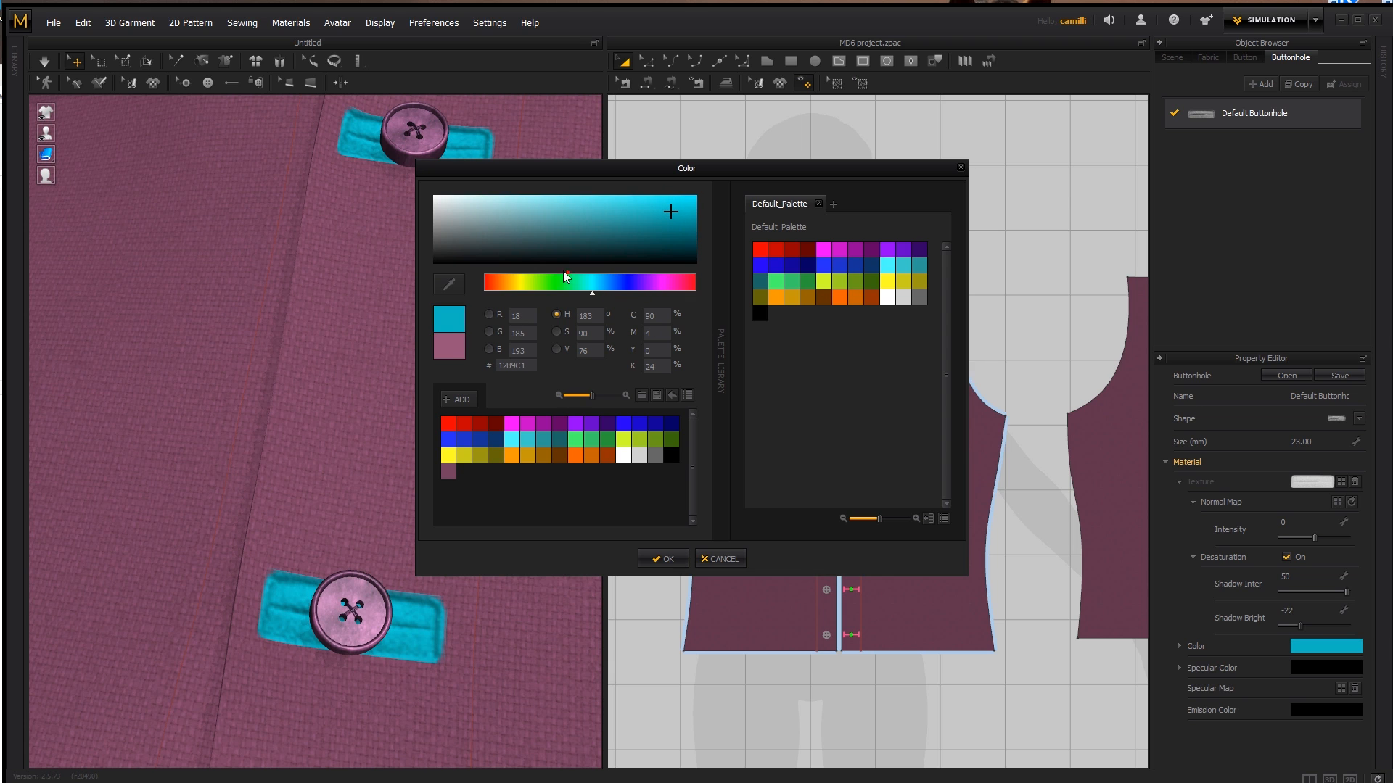
click(718, 559)
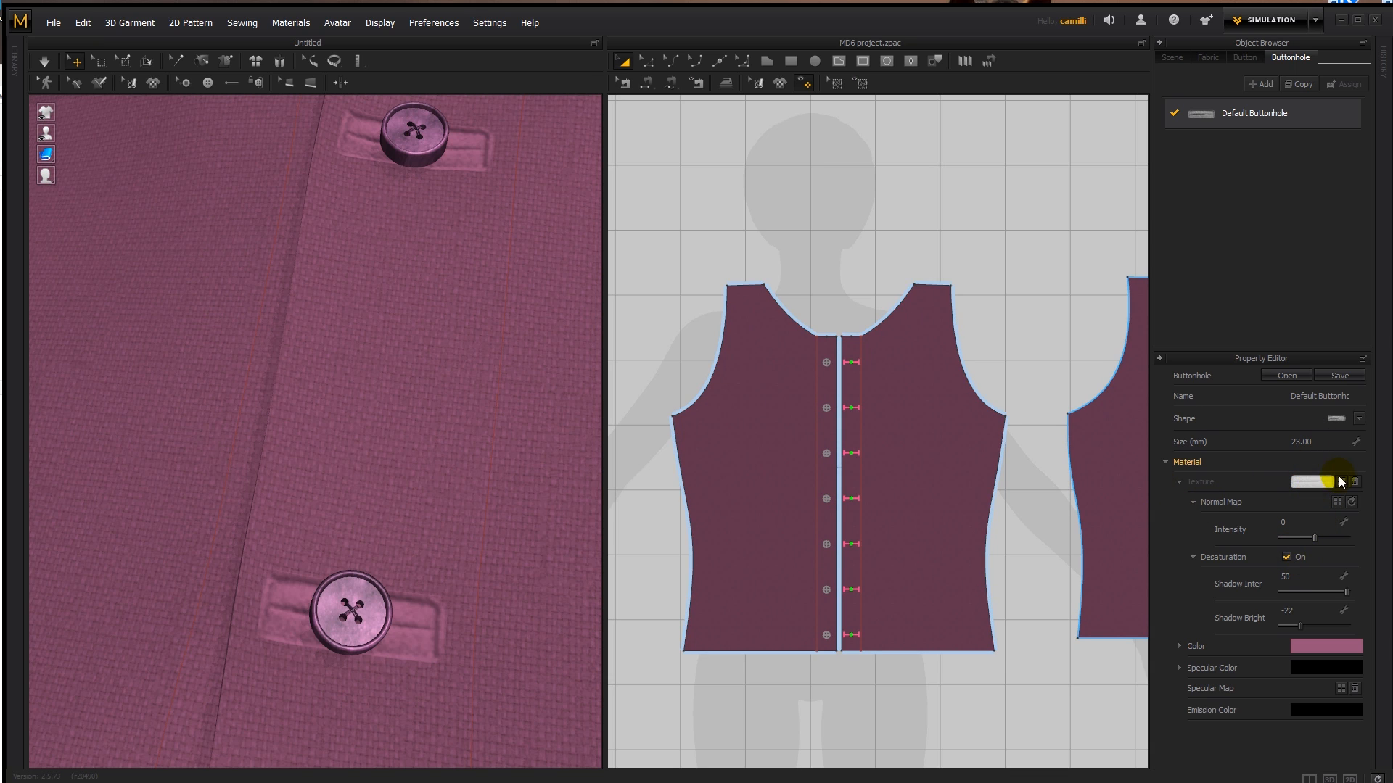
- Turn off Desaturation for the buttonhole texture and collapse the texture settings
click(1286, 557)
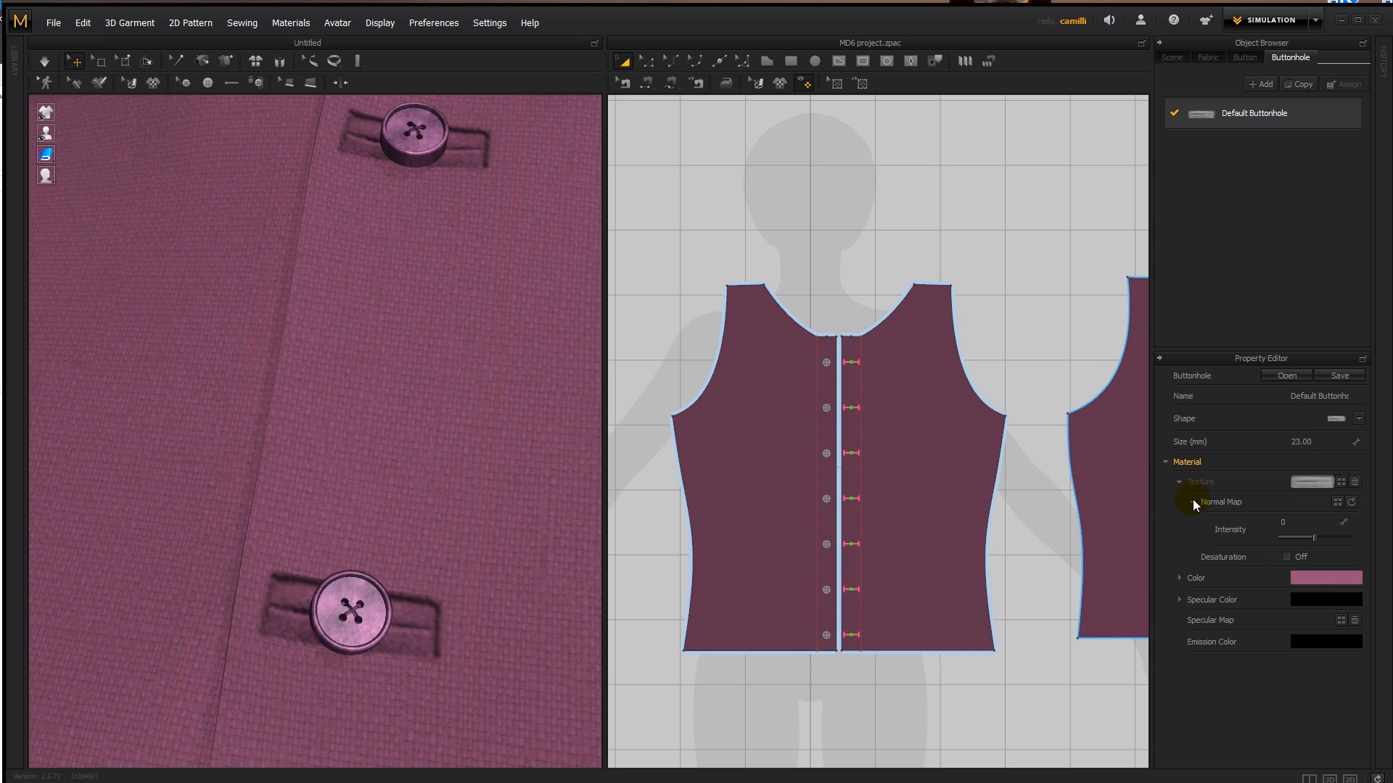
click(1179, 483)
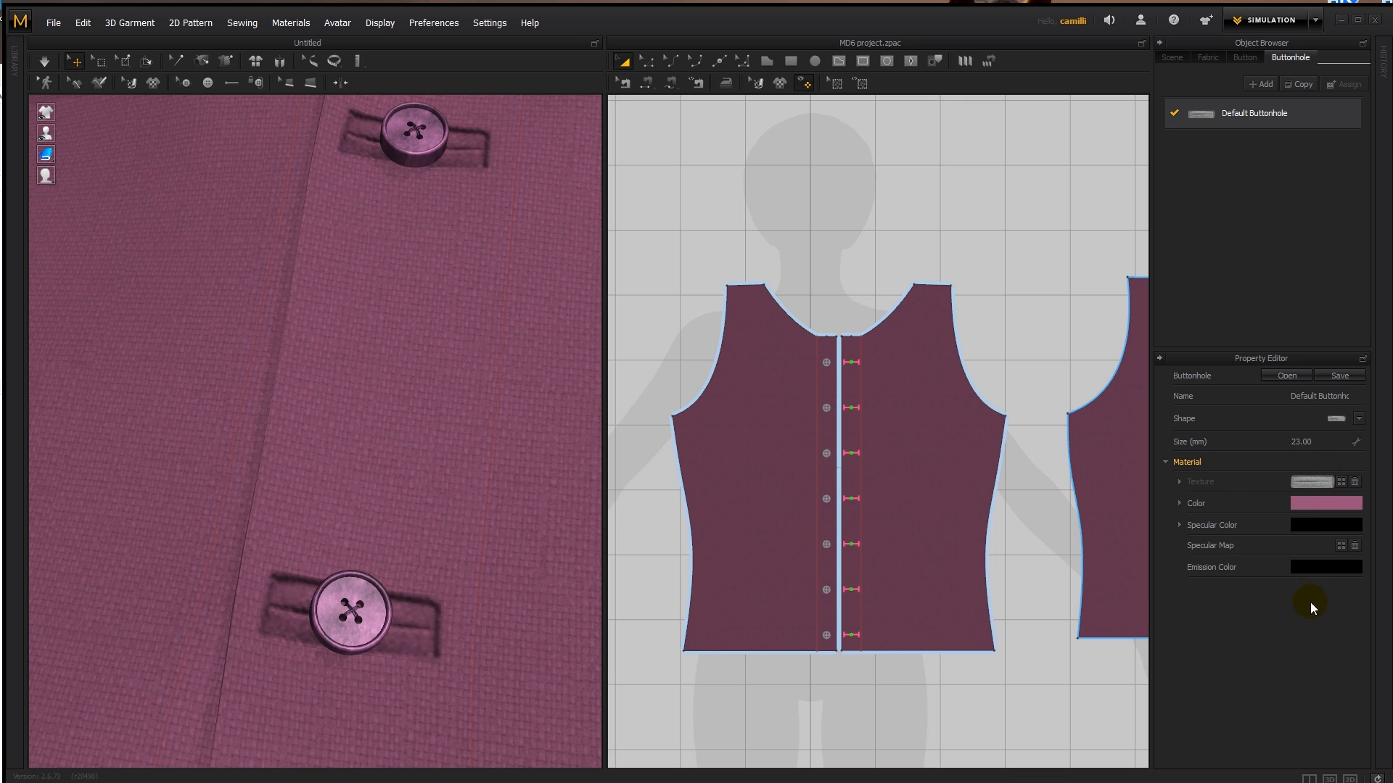
- Try white as the buttonhole's specular colour and discard the change
click(1303, 522)
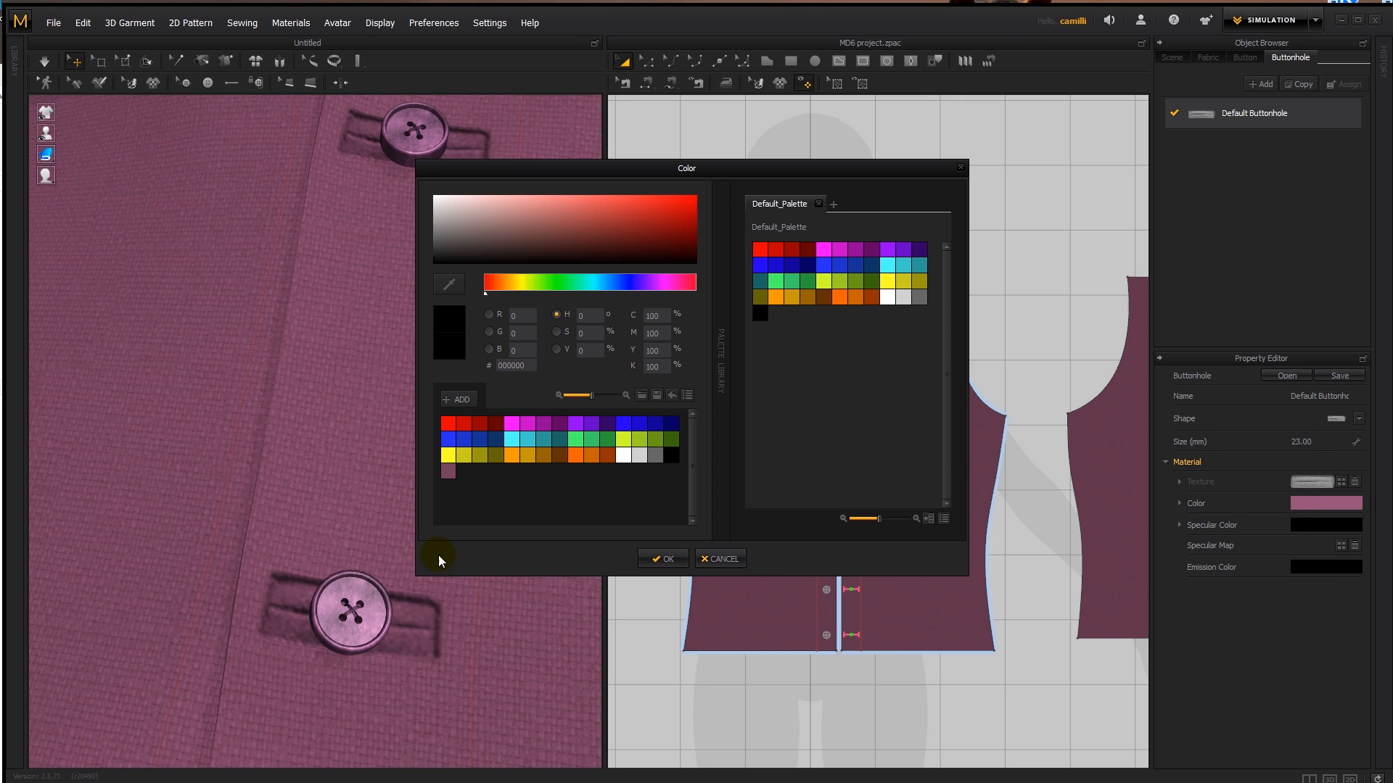
drag(488, 205, 432, 171)
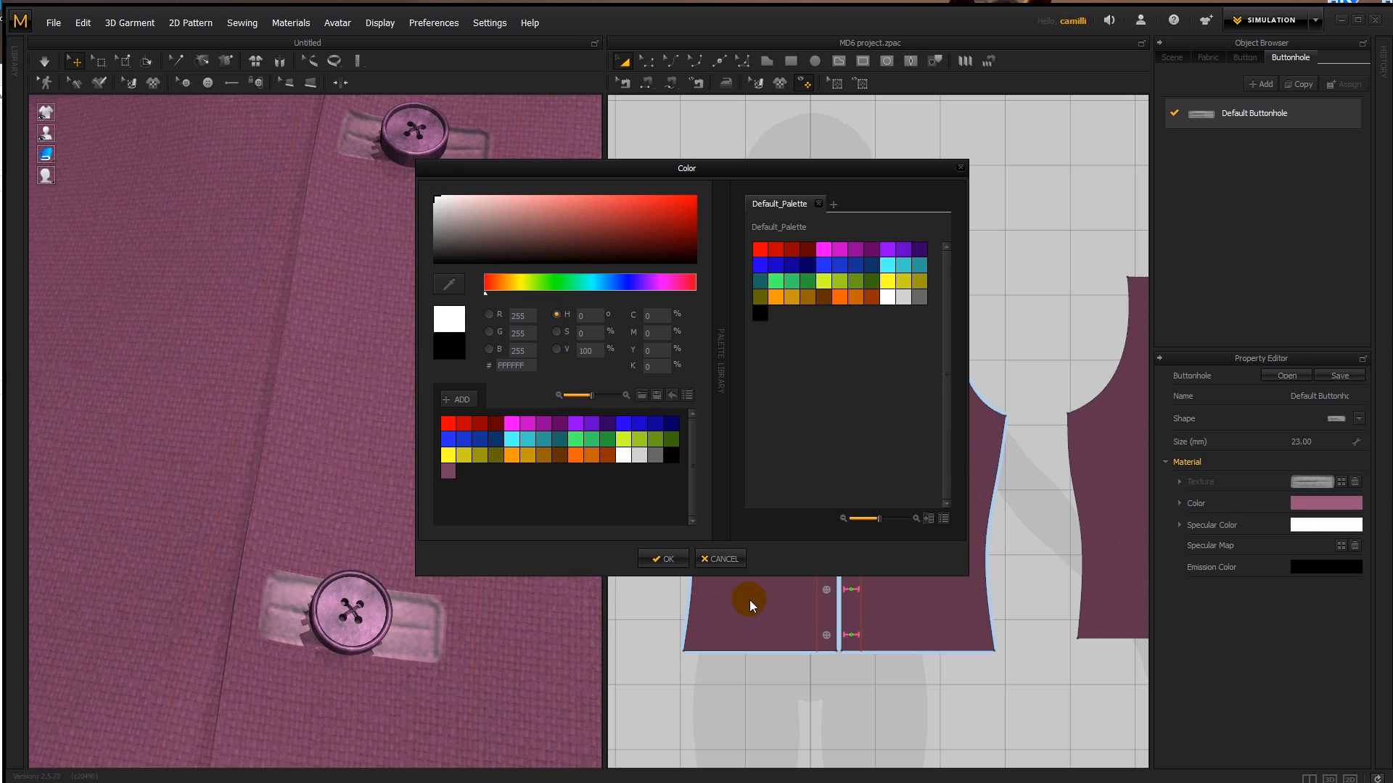
click(720, 560)
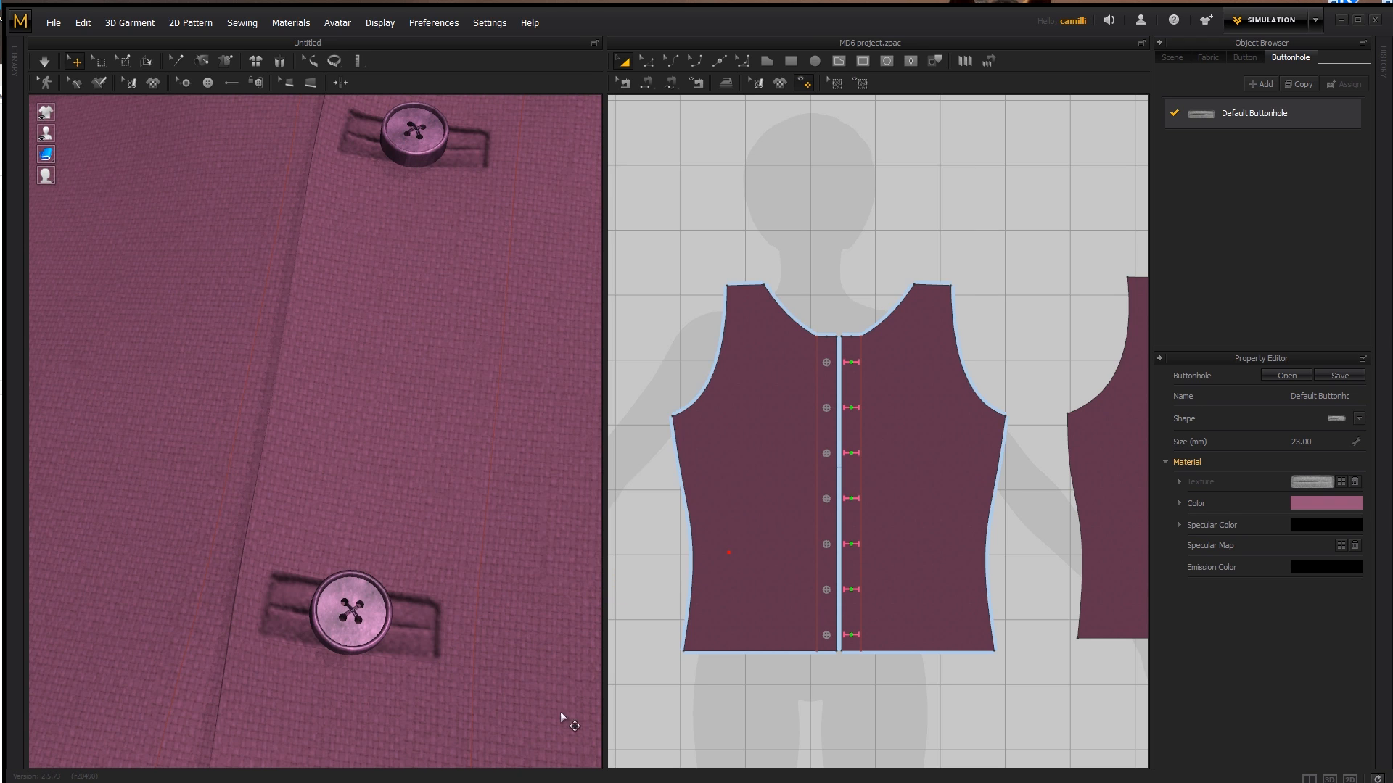
- Change Default Buttonhole to the first keyhole-loop shape and colour it with the saved purple swatch 76405F
click(436, 606)
click(1356, 420)
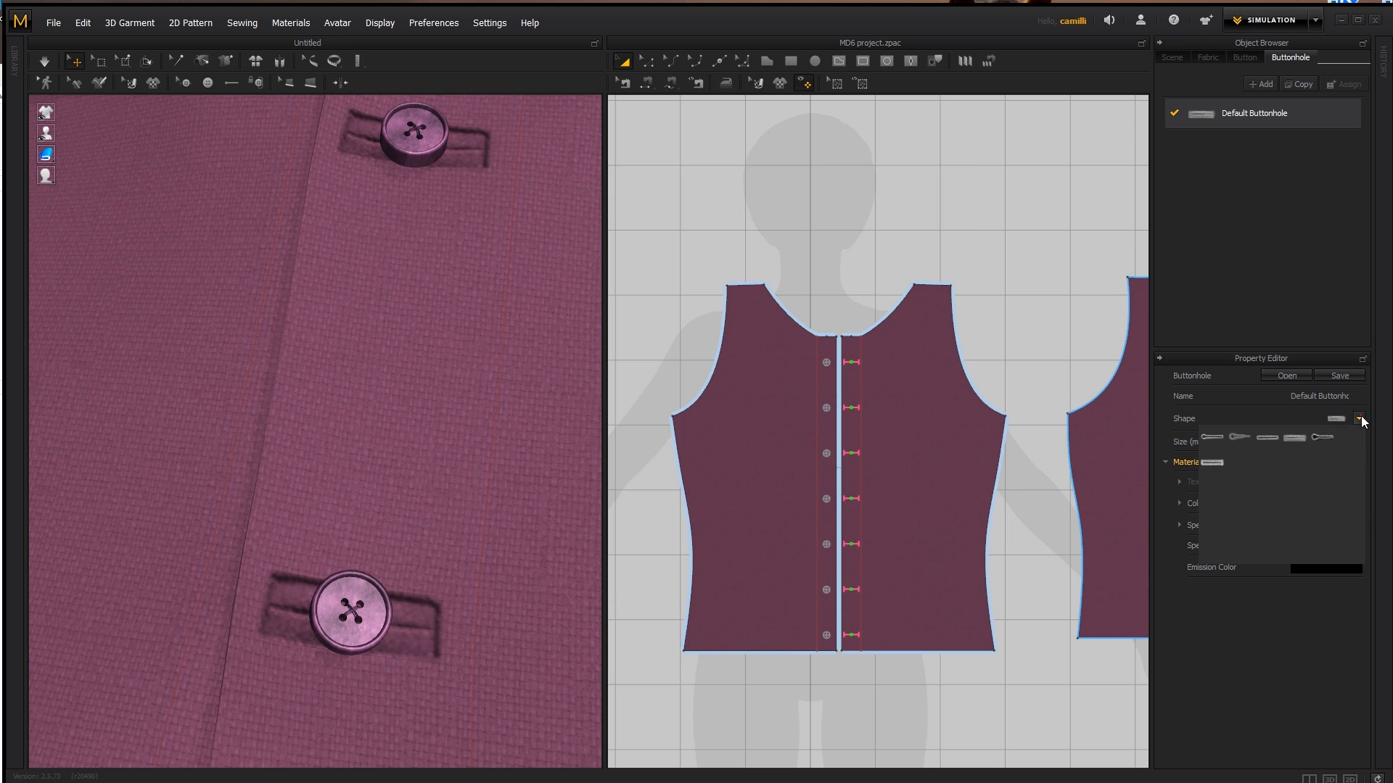
click(1211, 437)
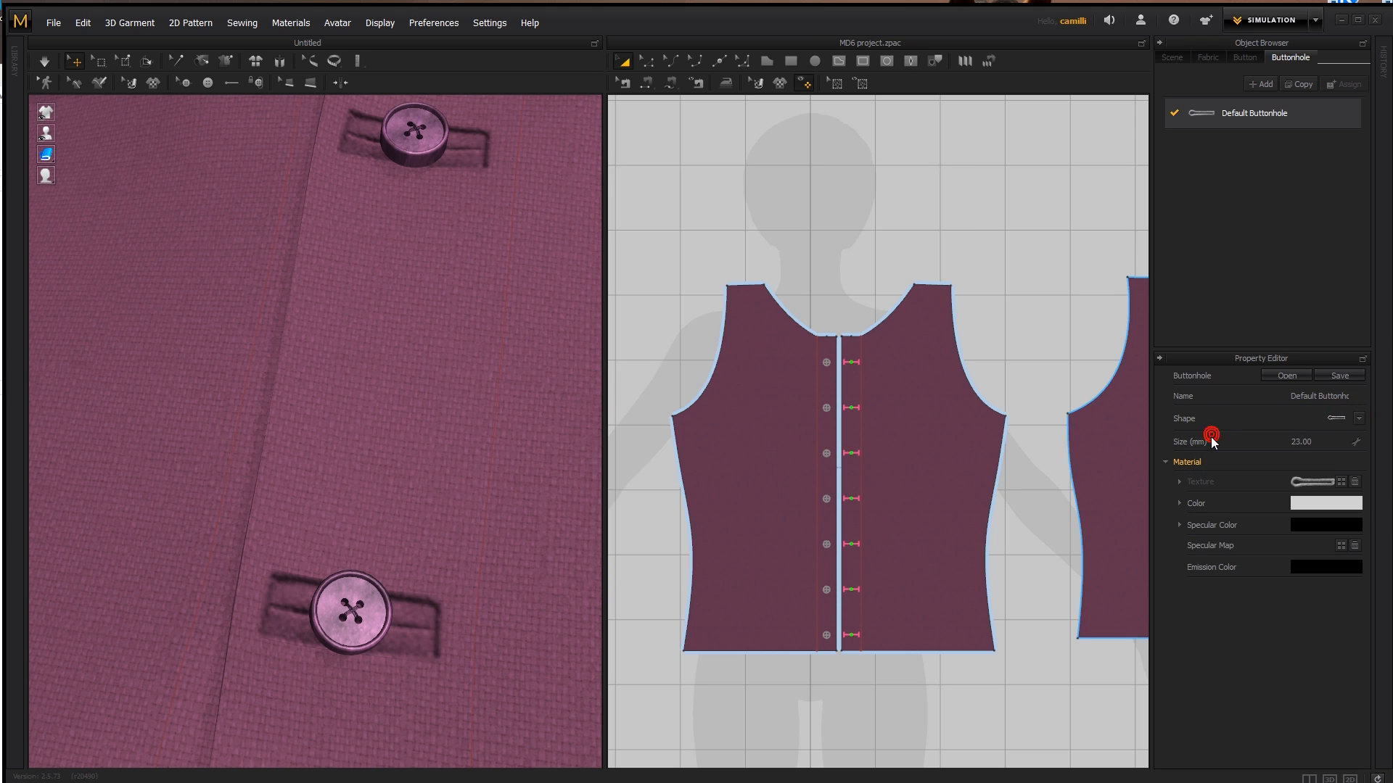
click(620, 512)
click(1315, 503)
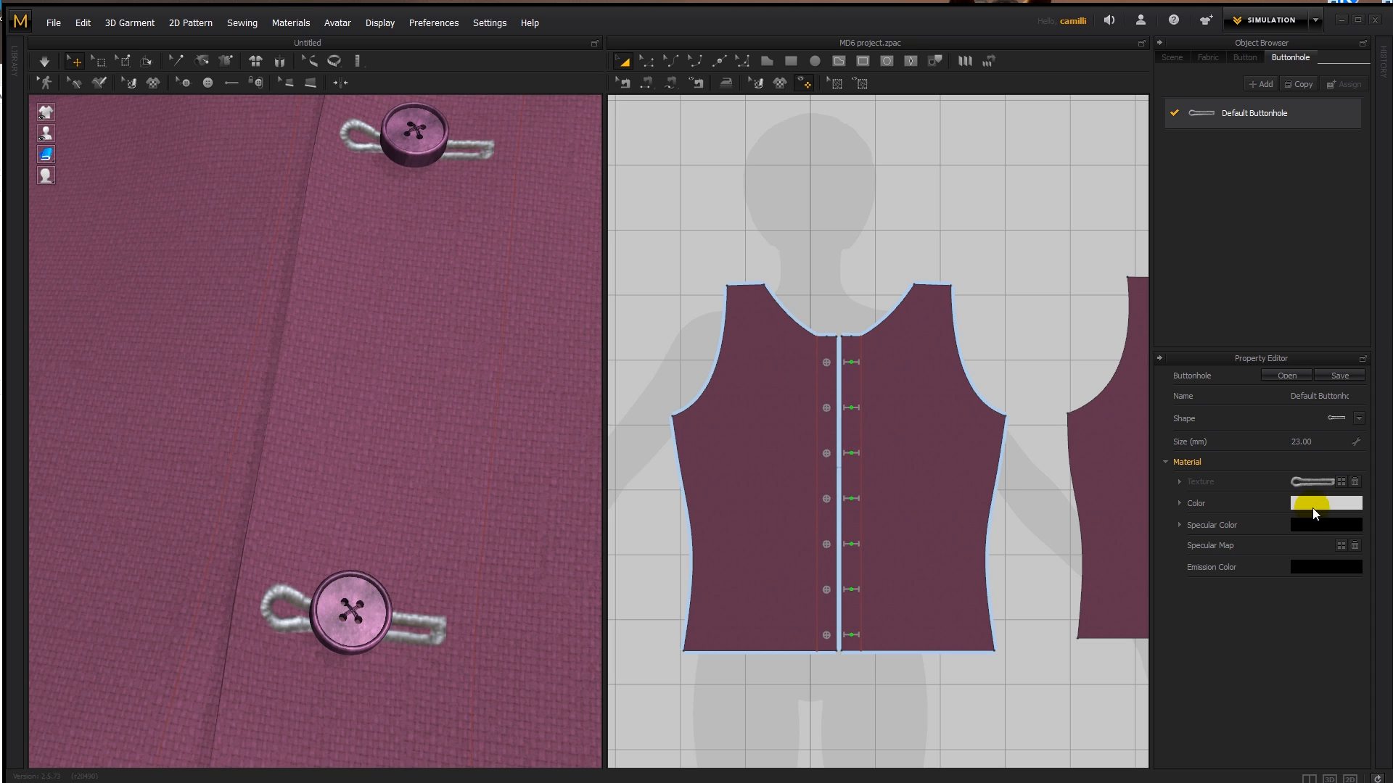
click(448, 470)
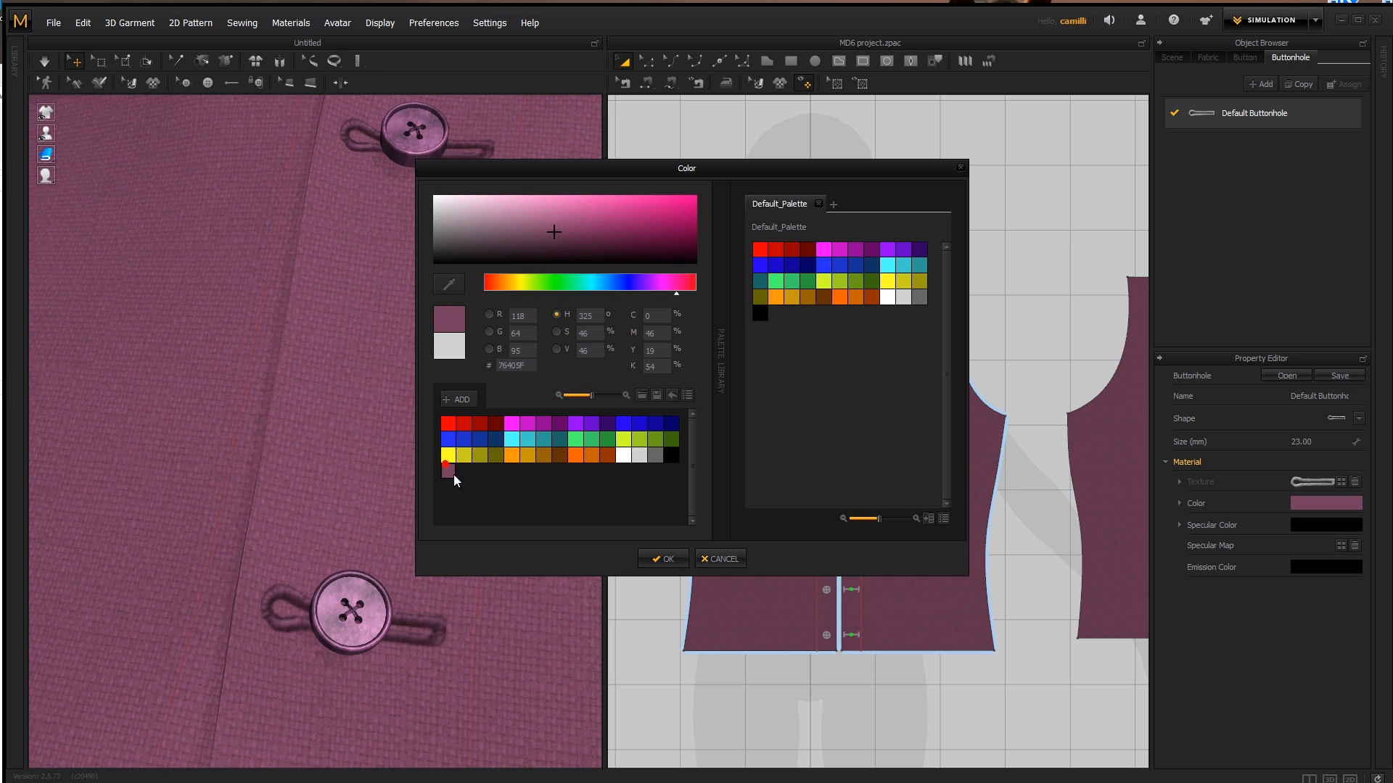
click(662, 559)
- Add a second buttonhole style and give it the third, straight rectangular shape
scroll(621, 544, down, 5)
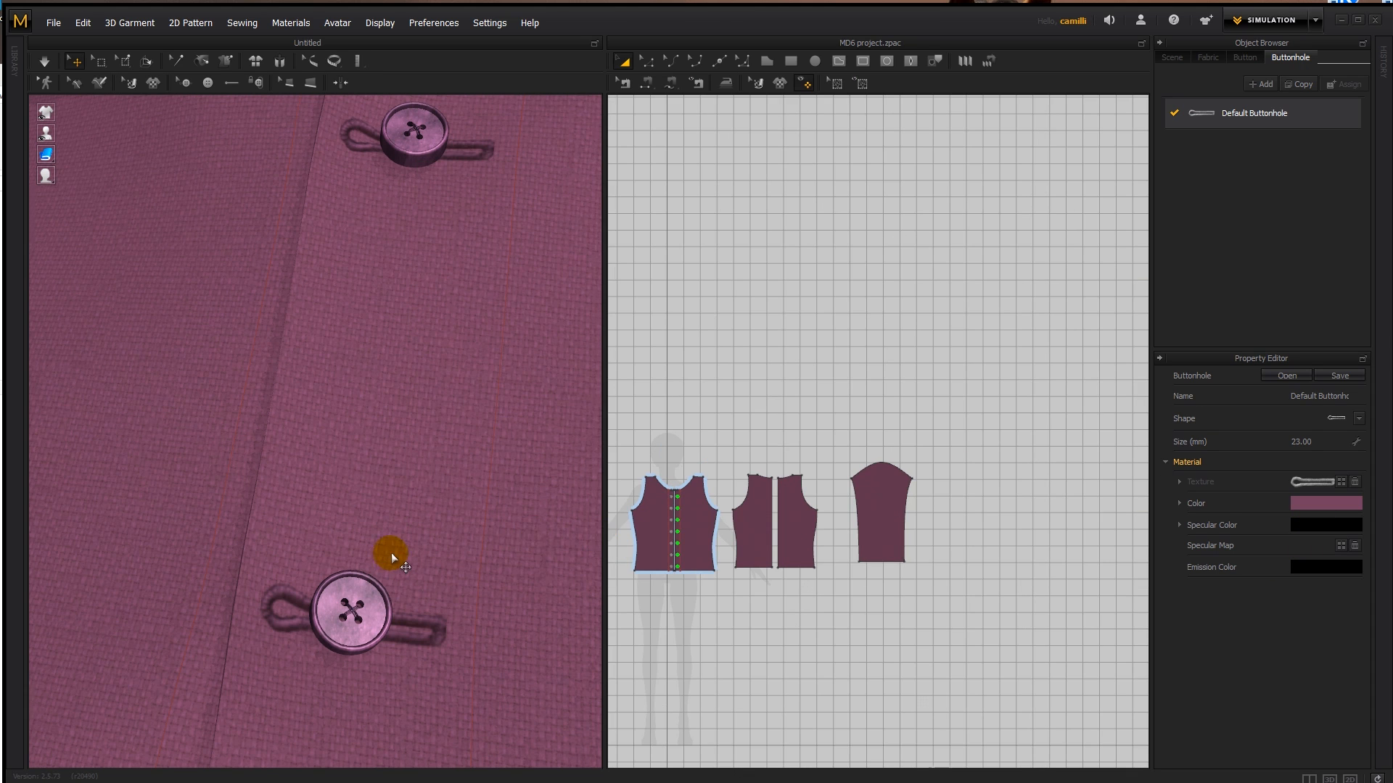
scroll(391, 553, down, 5)
scroll(669, 490, up, 8)
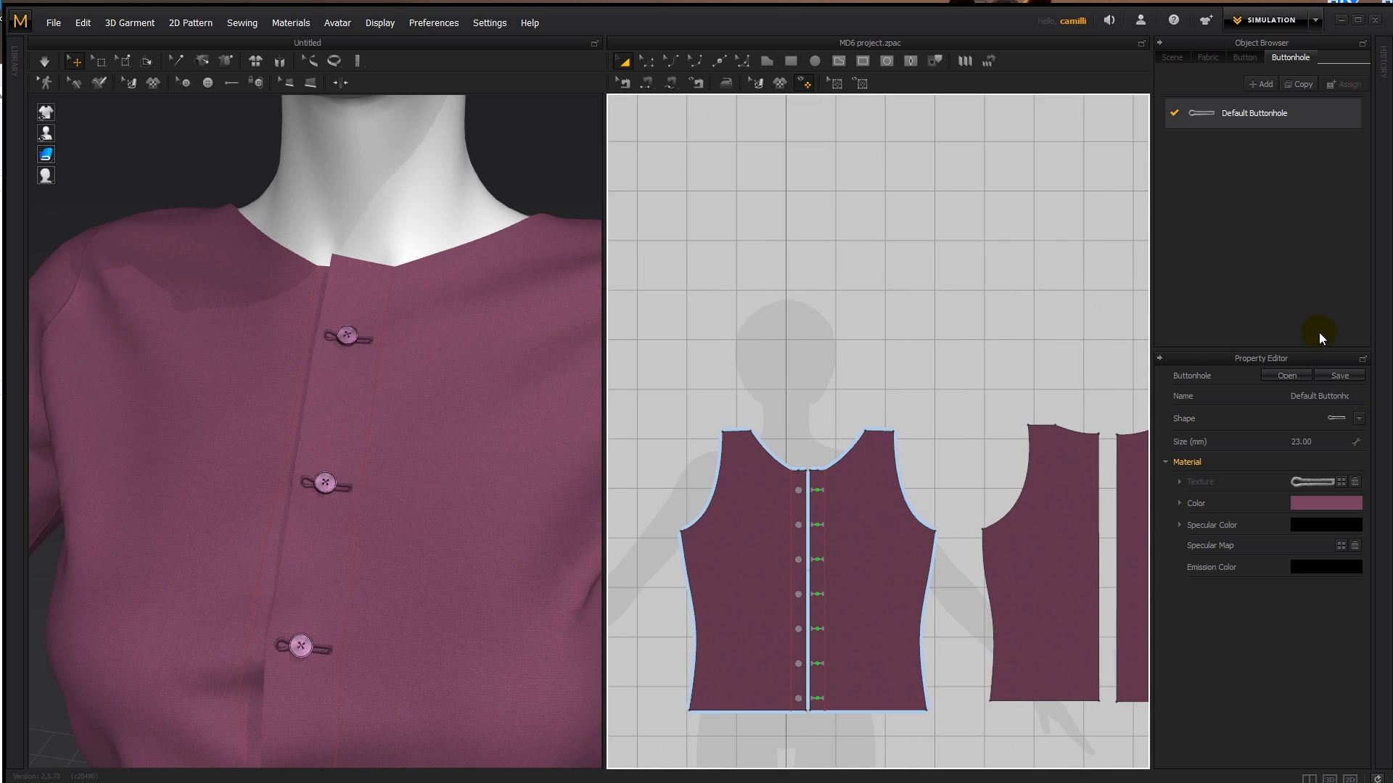
click(1262, 84)
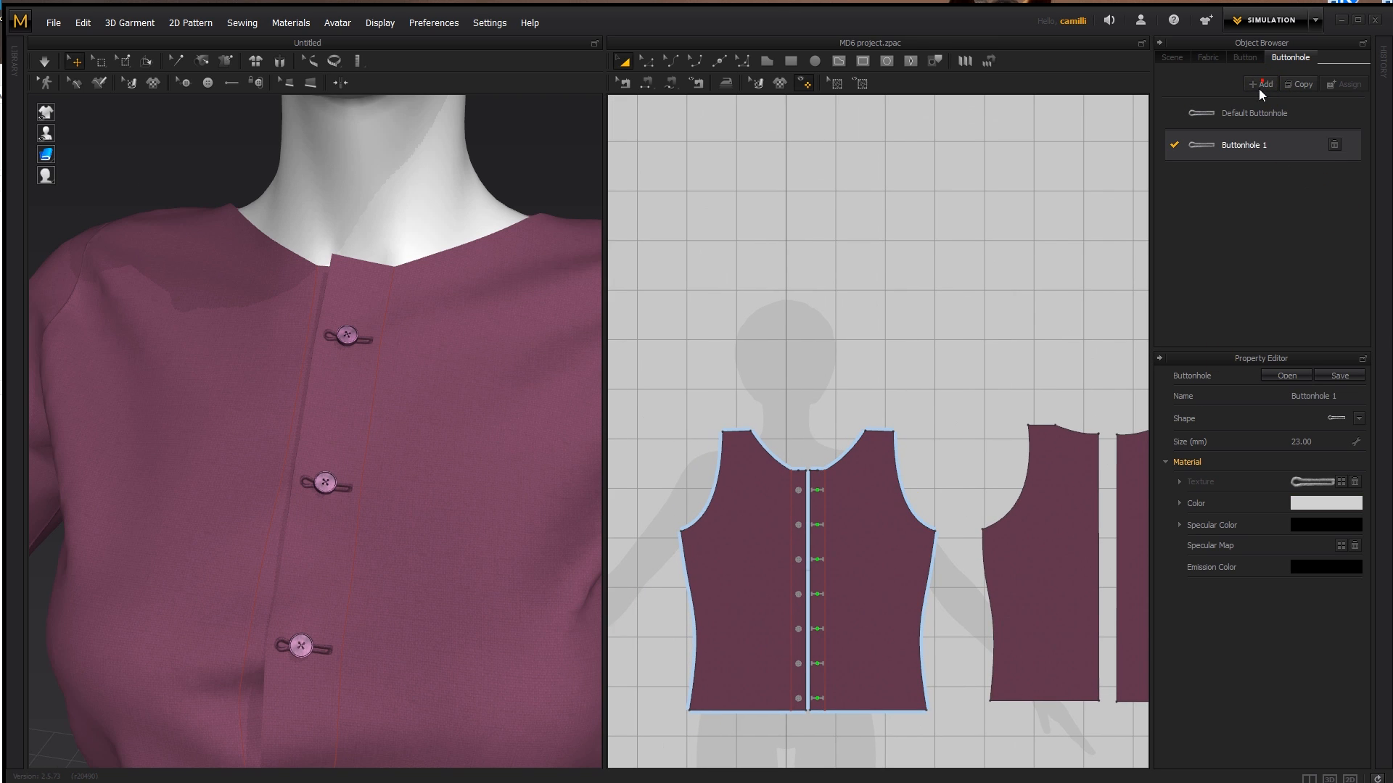
click(1357, 420)
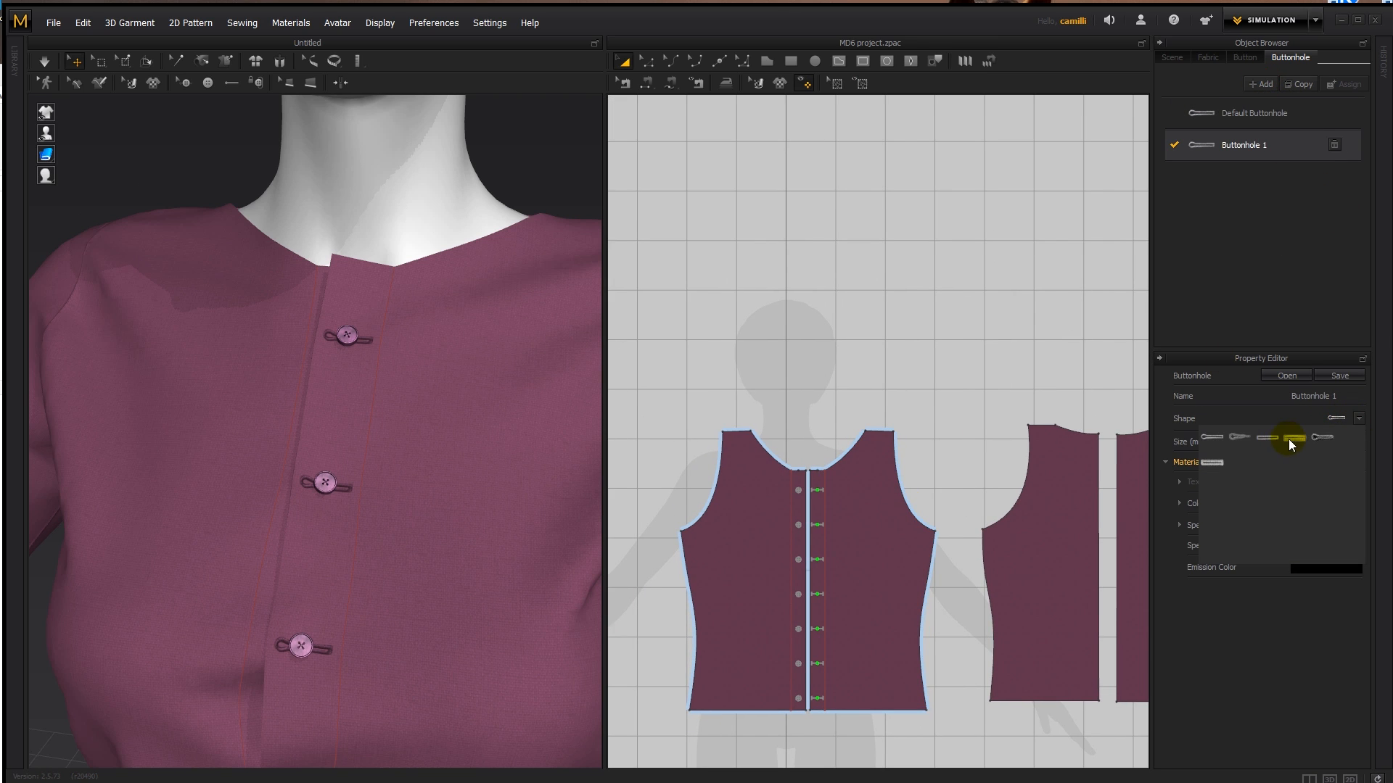
click(1263, 438)
- Apply the Buttonhole 1 style to the second buttonhole from the neckline on the front placket
middle_drag(483, 487, 509, 392)
scroll(824, 550, up, 4)
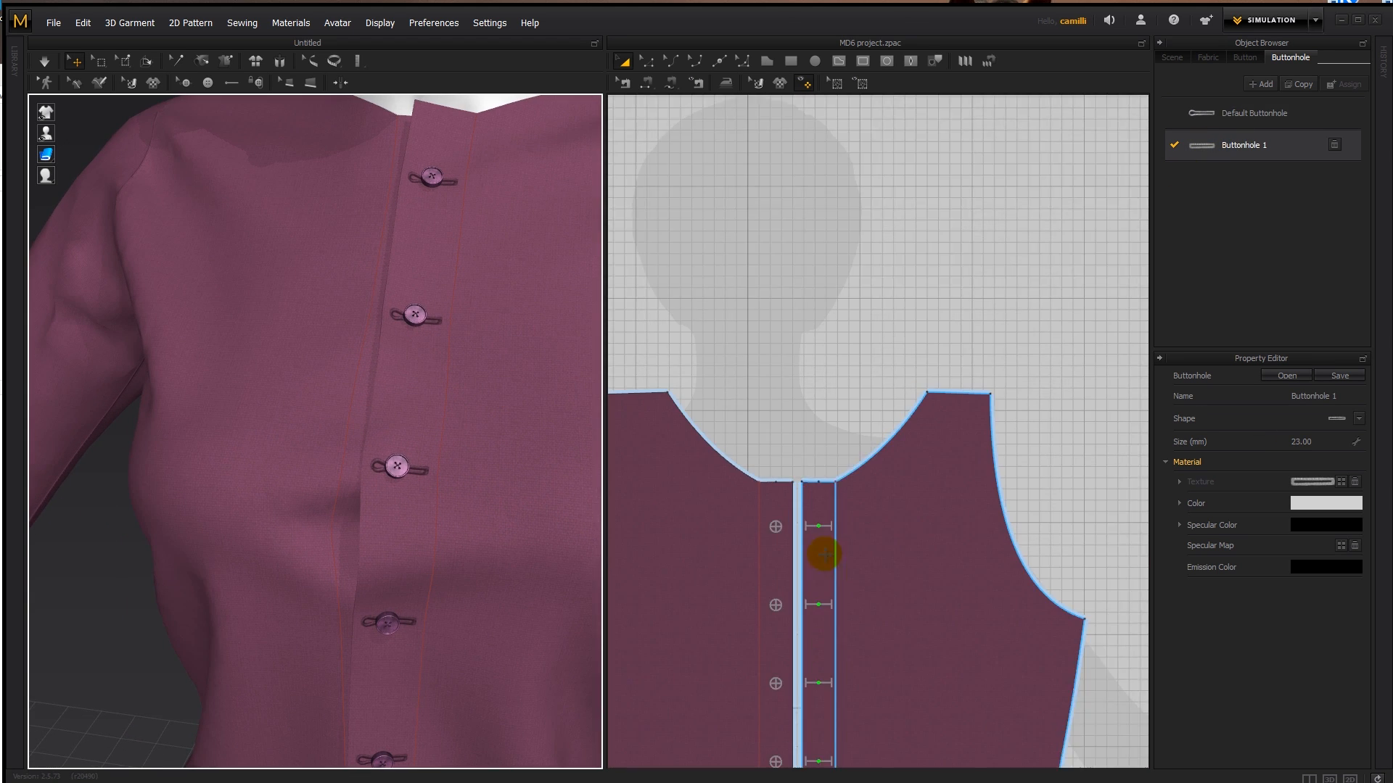
middle_drag(824, 550, 846, 364)
drag(1240, 144, 833, 399)
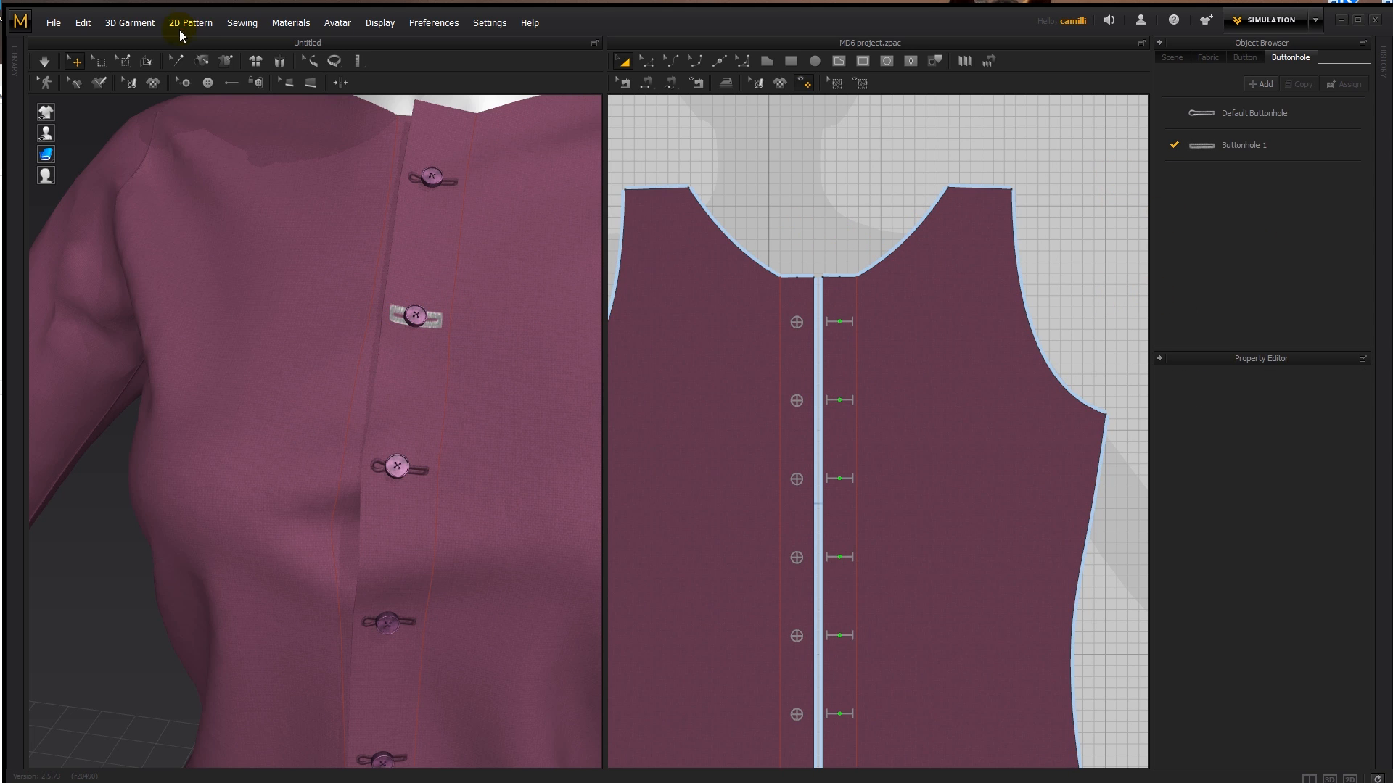
- Select all the front buttonholes and try assigning Default Buttonhole, then Buttonhole 1 to them
click(183, 83)
scroll(784, 346, down, 2)
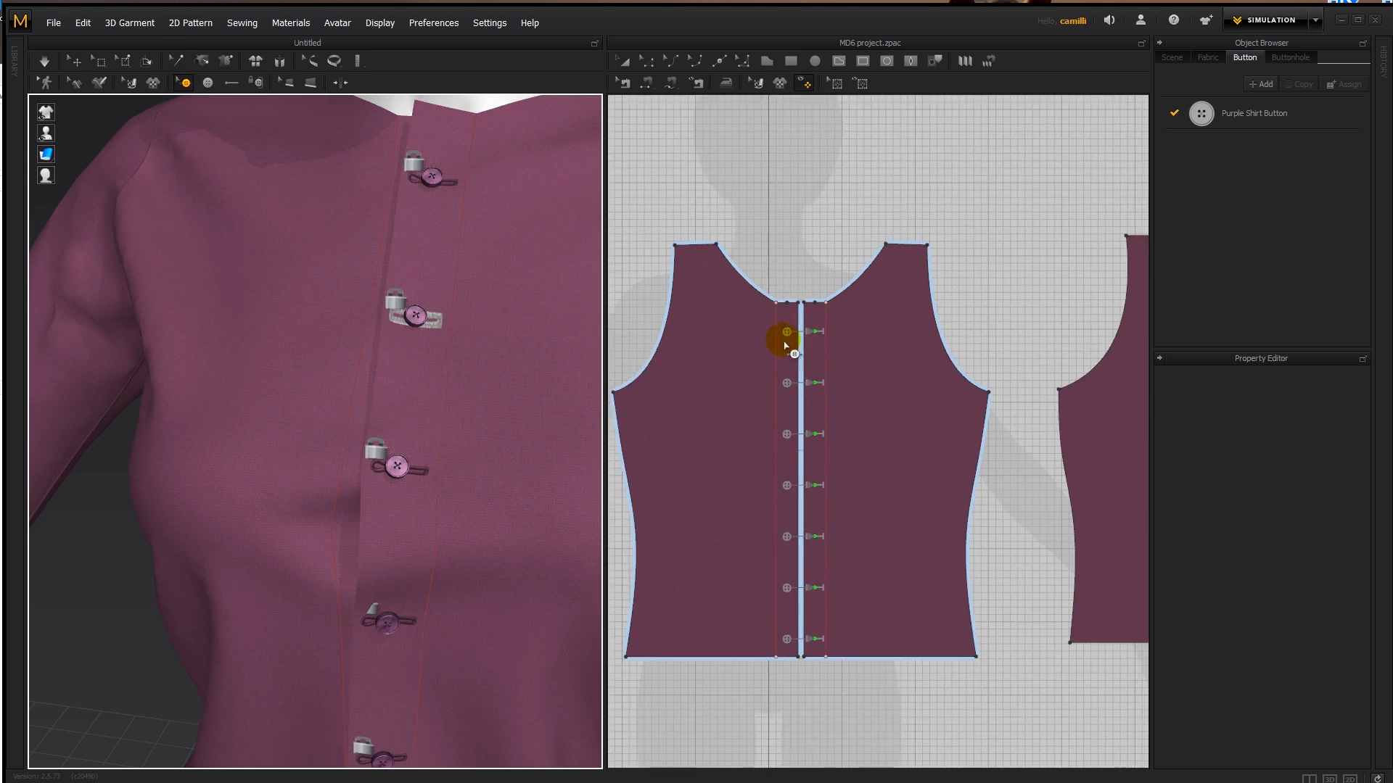
scroll(785, 346, down, 1)
drag(789, 274, 840, 602)
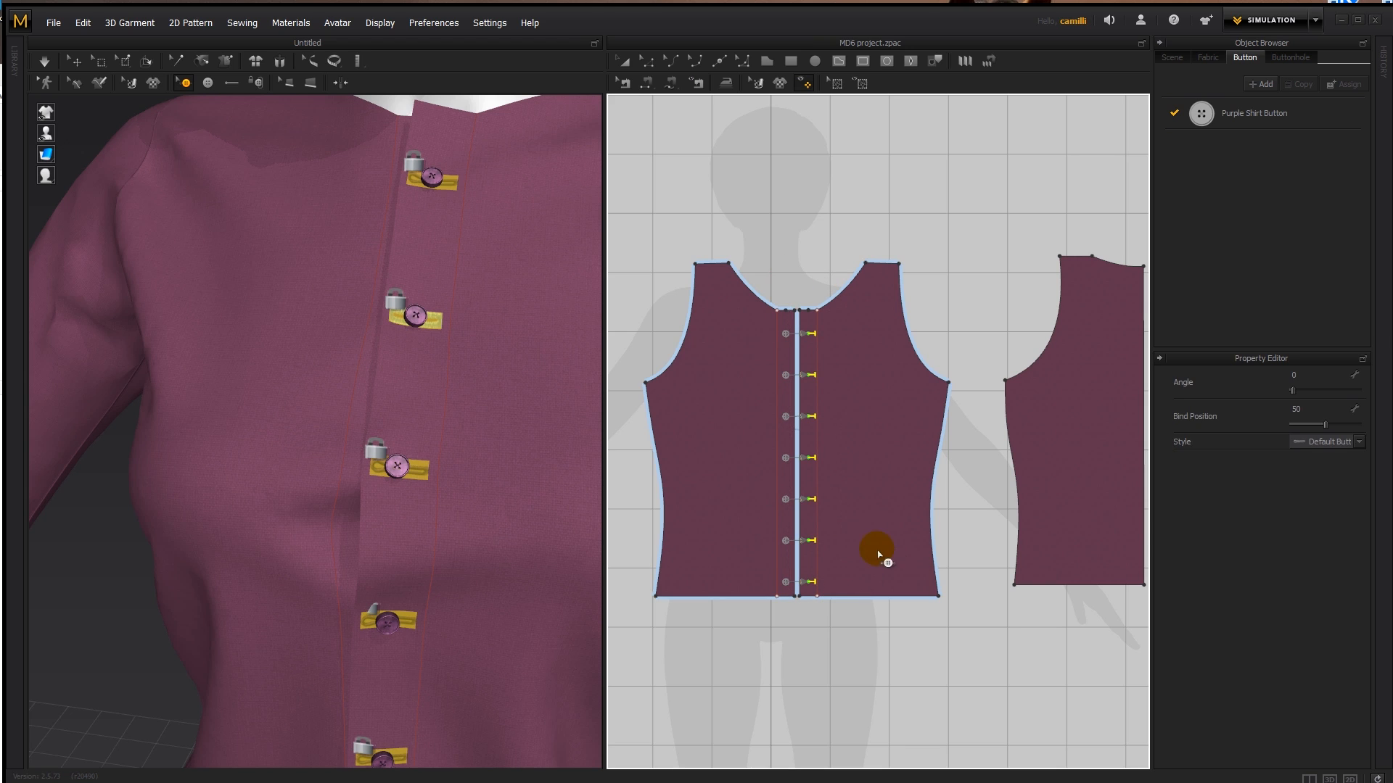
click(1291, 57)
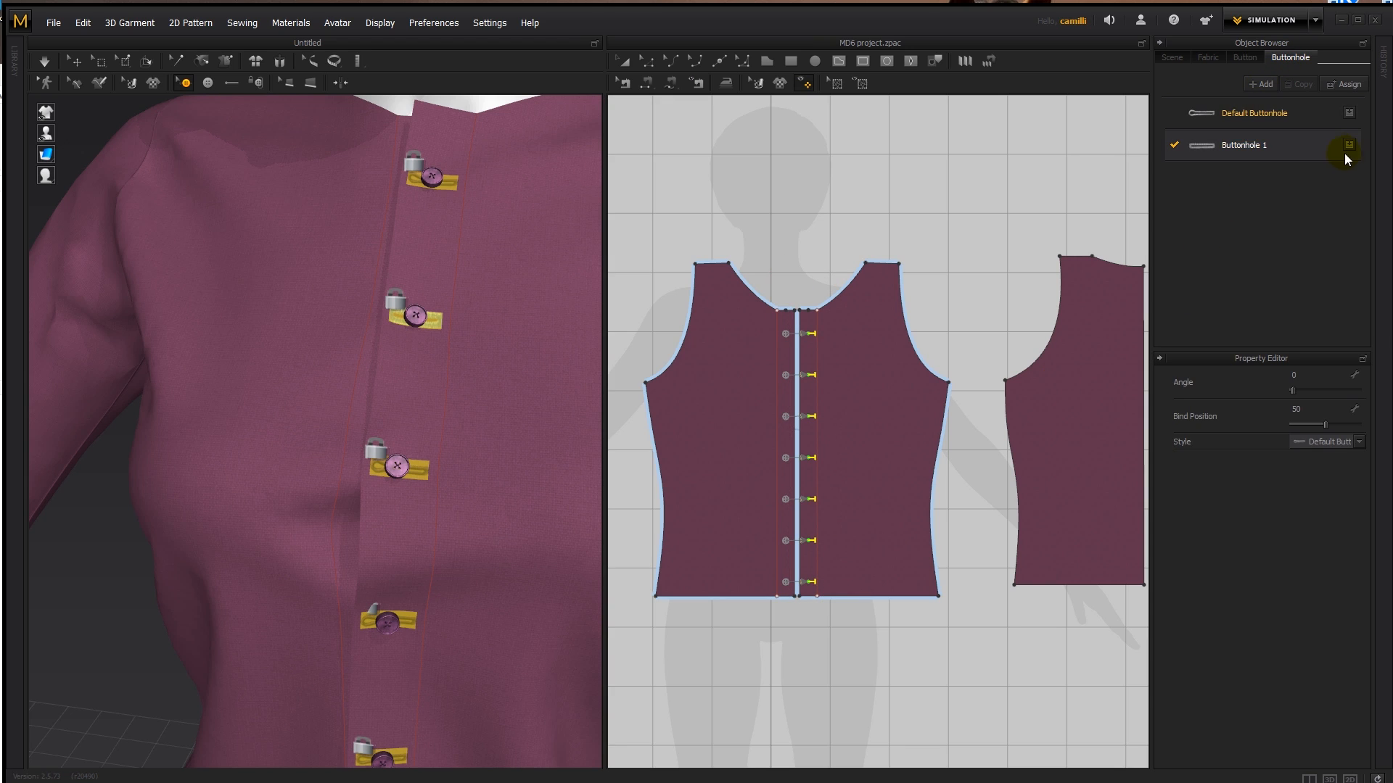
click(1350, 114)
click(1350, 144)
click(486, 100)
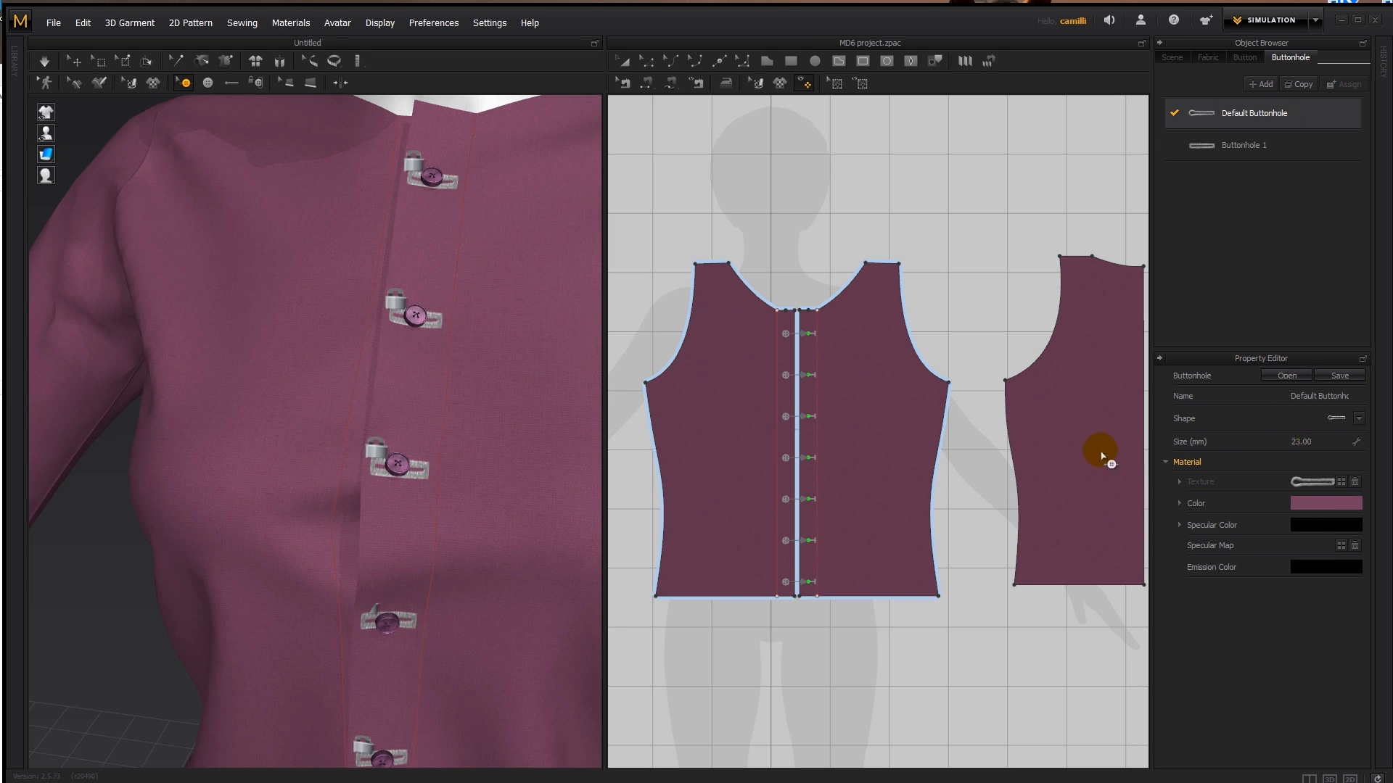
- Assign Default Buttonhole back to all the front buttonholes and delete the Buttonhole 1 style
scroll(411, 435, up, 5)
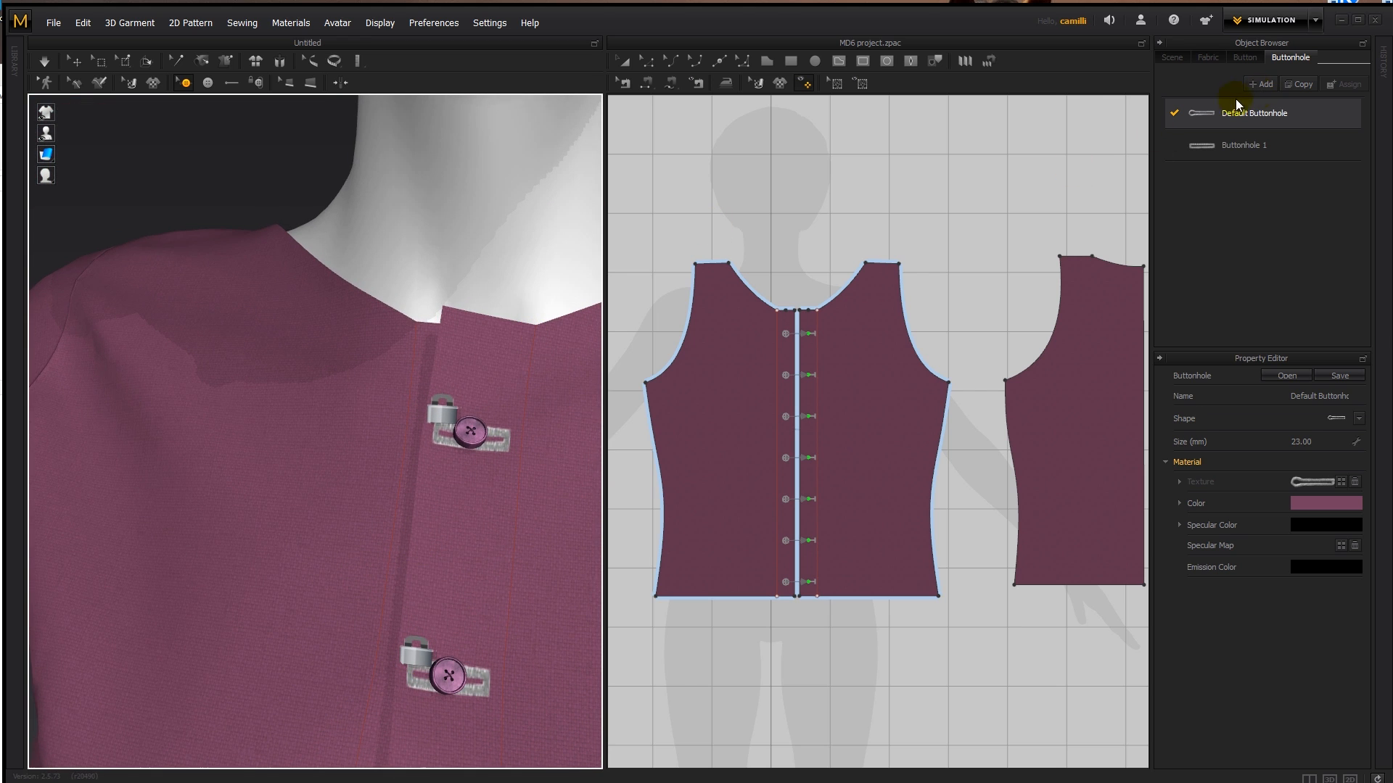
drag(781, 256, 840, 635)
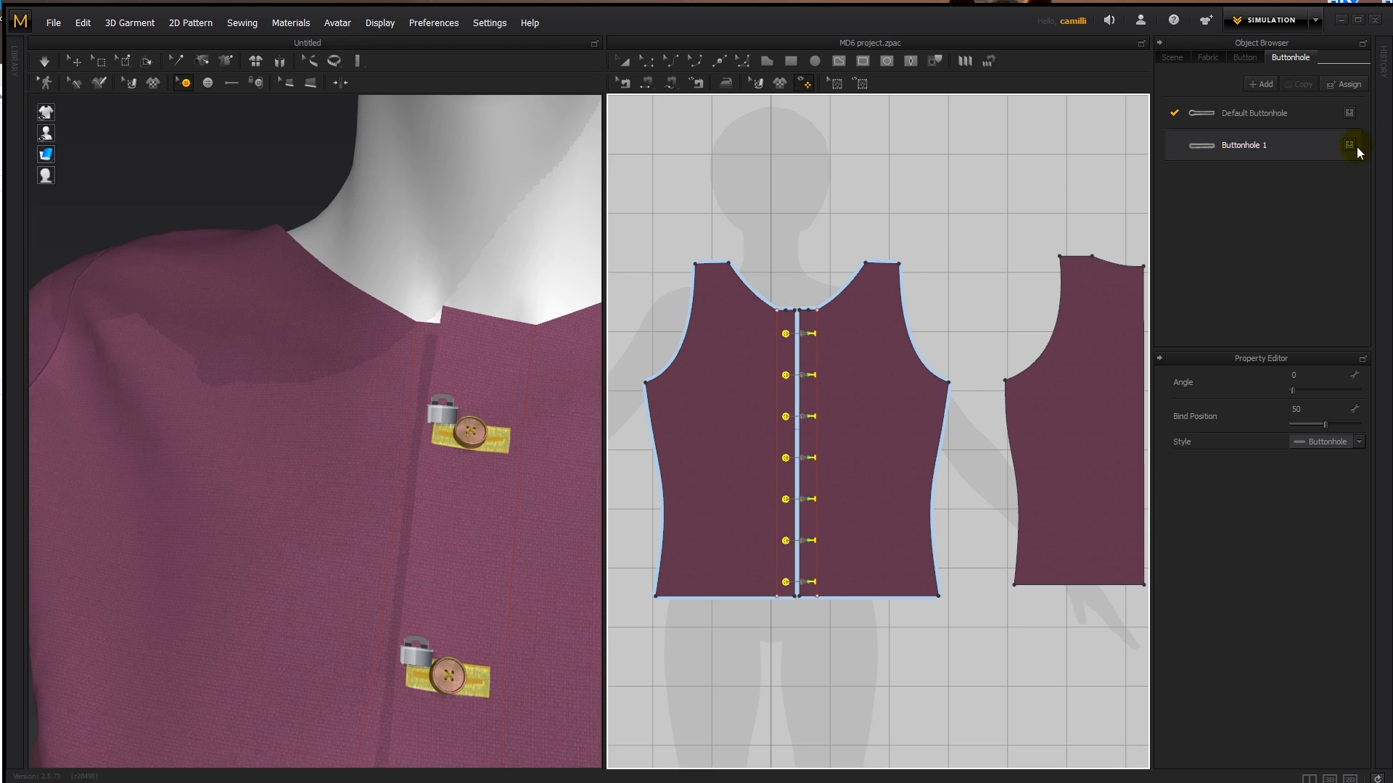
click(1352, 110)
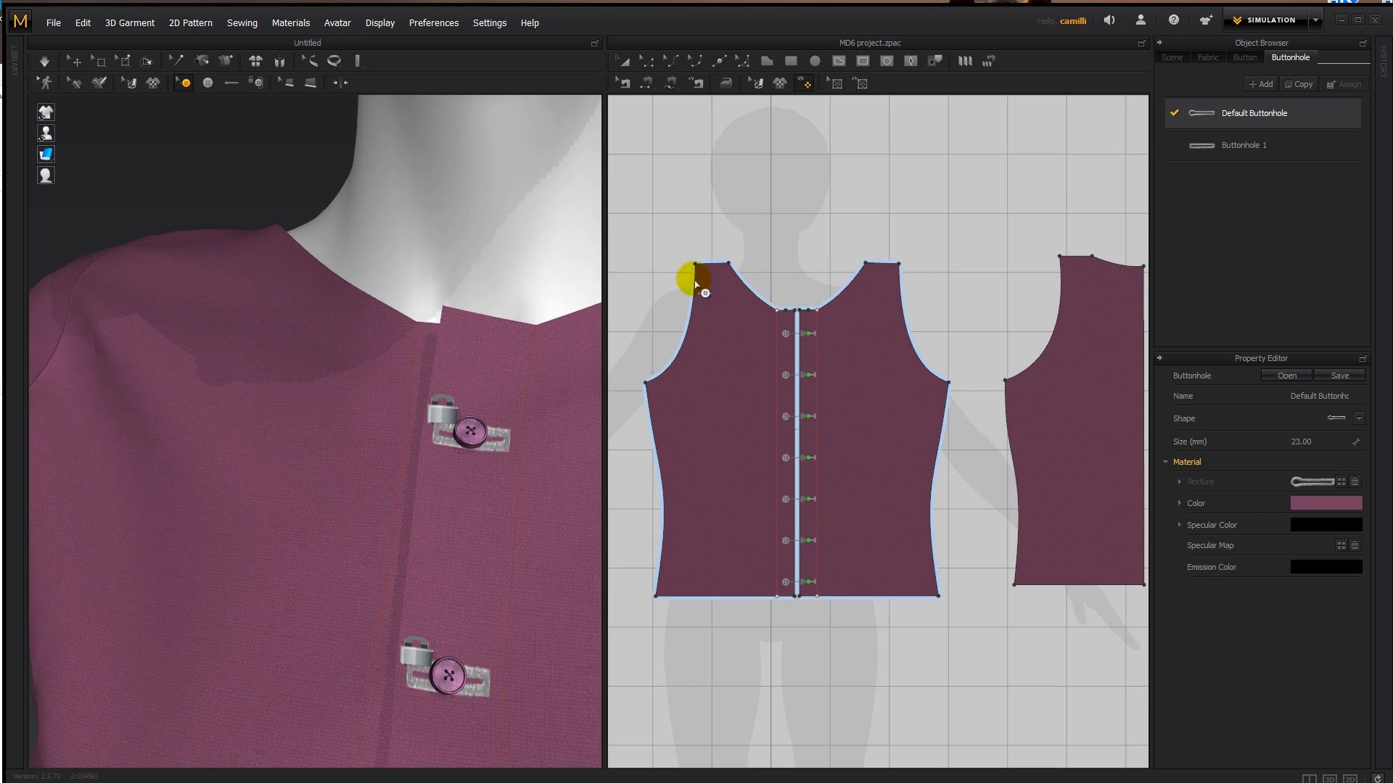
double_click(1248, 114)
drag(782, 313, 830, 606)
click(1351, 112)
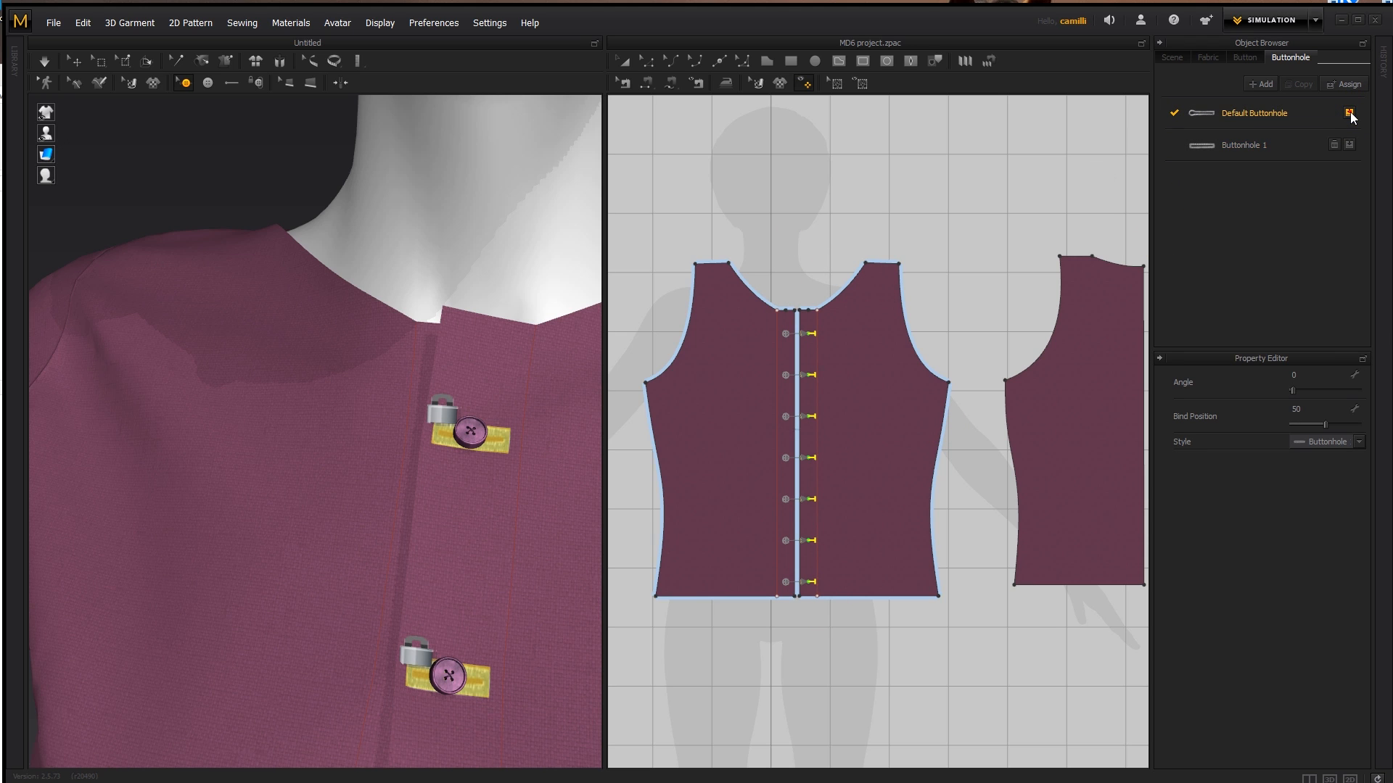
click(1337, 143)
click(1271, 112)
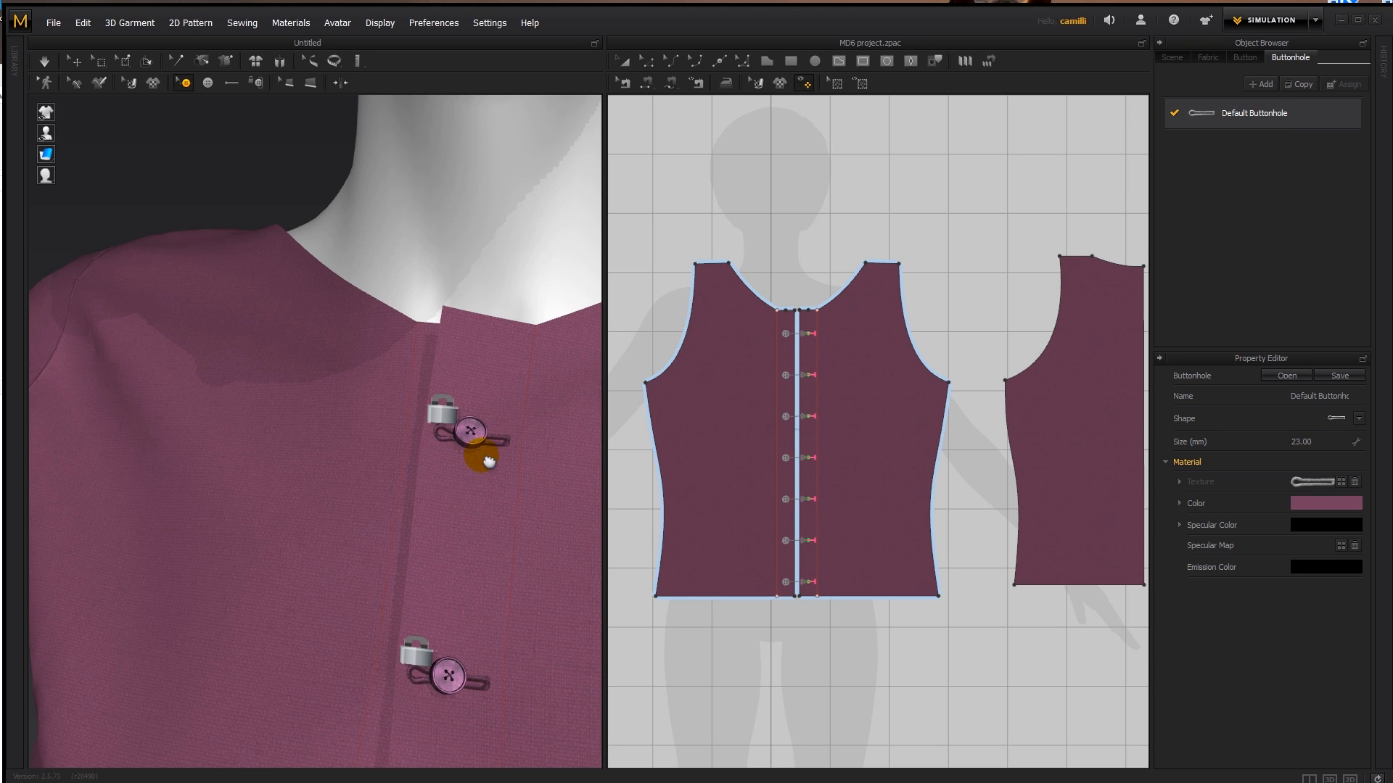
- Try a size of 12 mm for Default Buttonhole, then set its size to 30 mm
scroll(464, 442, up, 3)
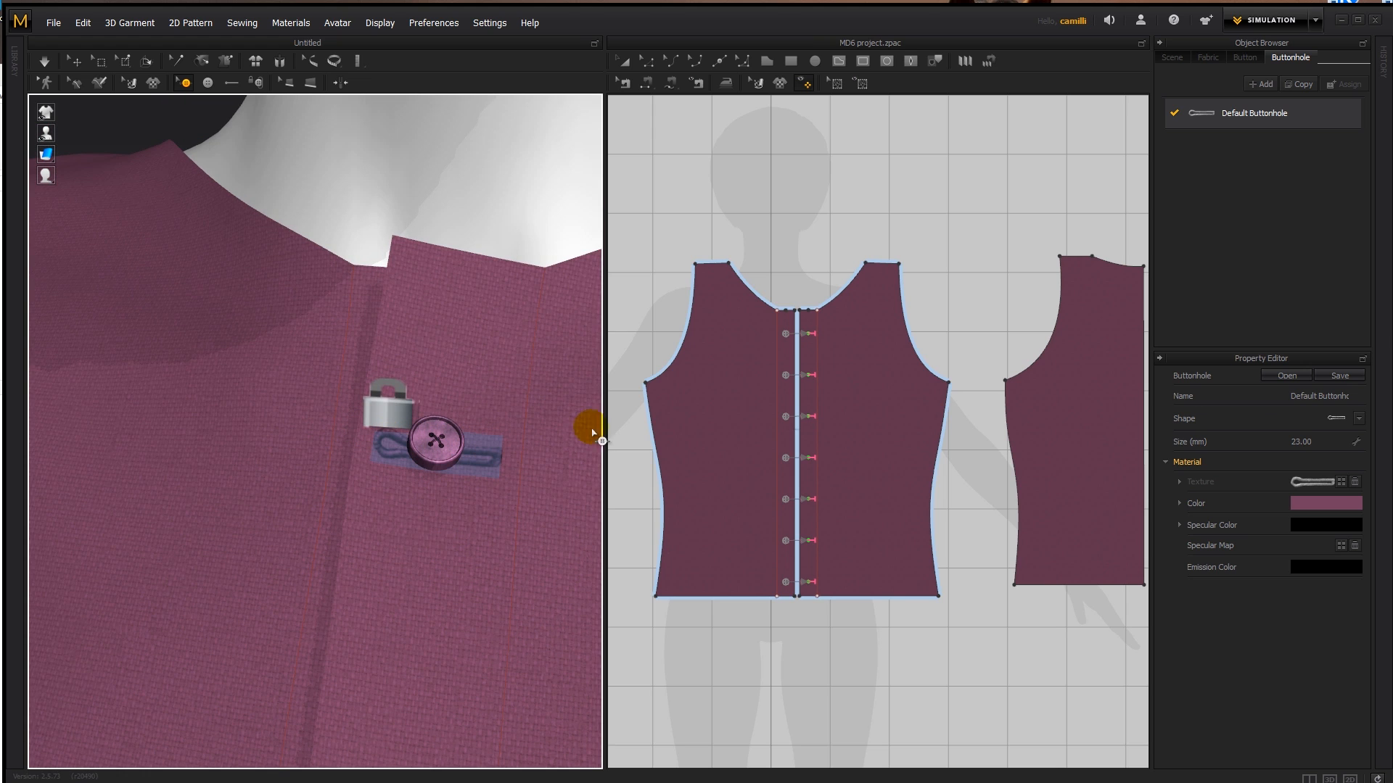
click(1321, 442)
text(12)
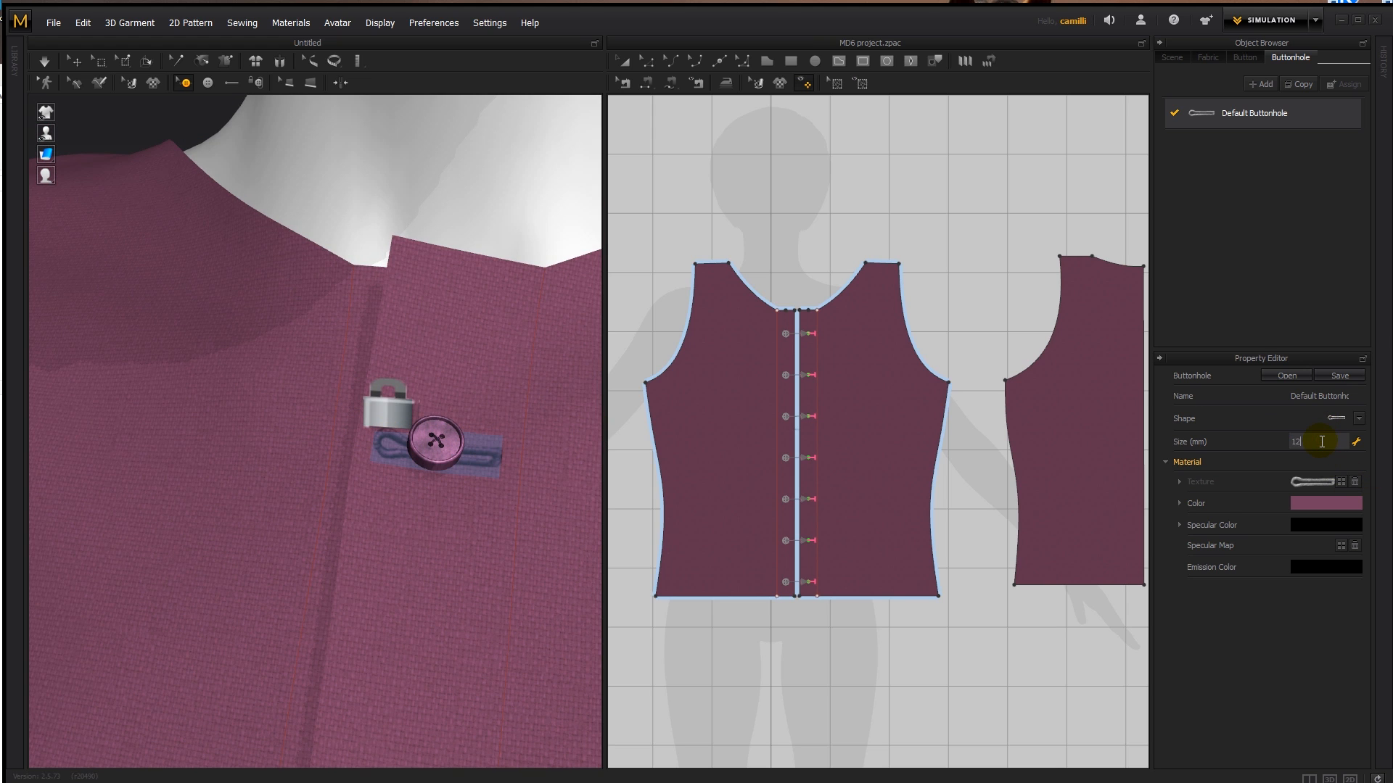
key(Return)
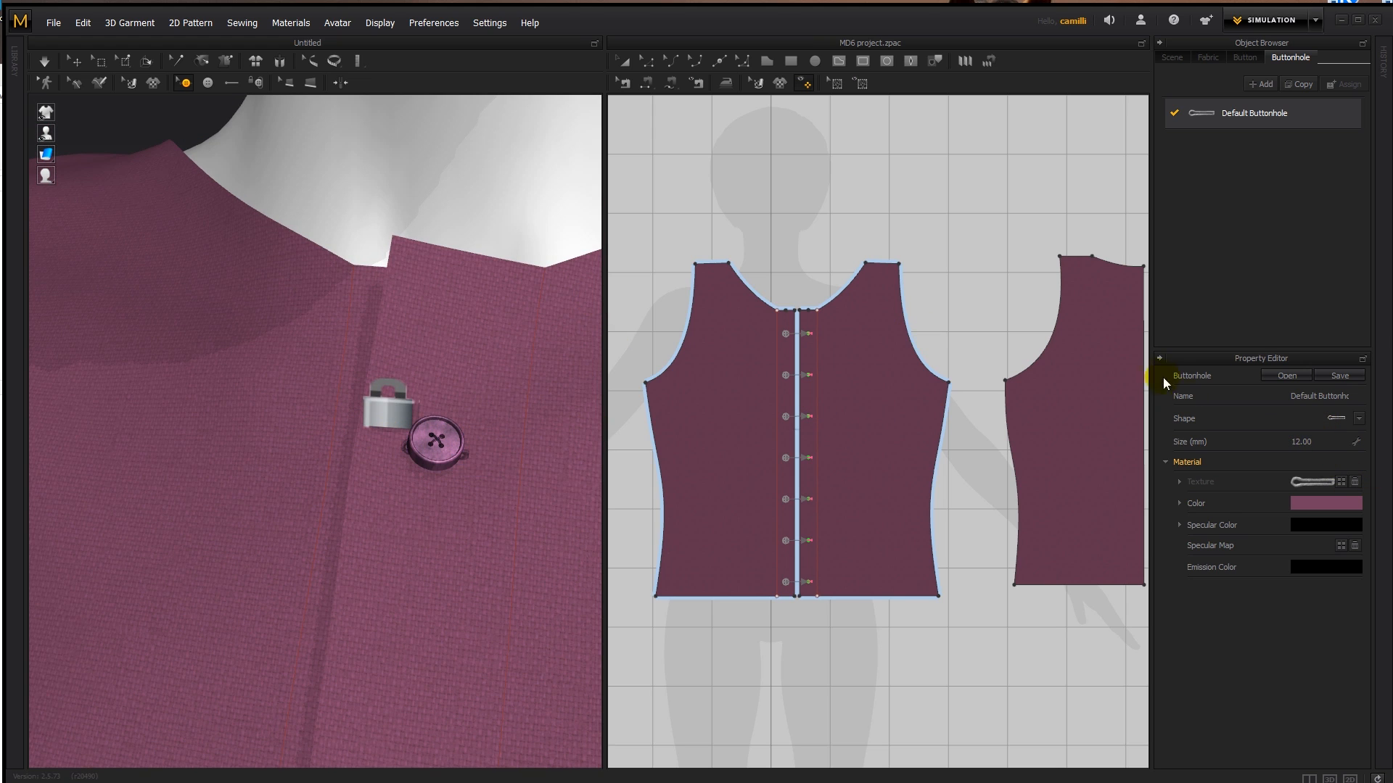
click(1306, 440)
text(30)
key(Return)
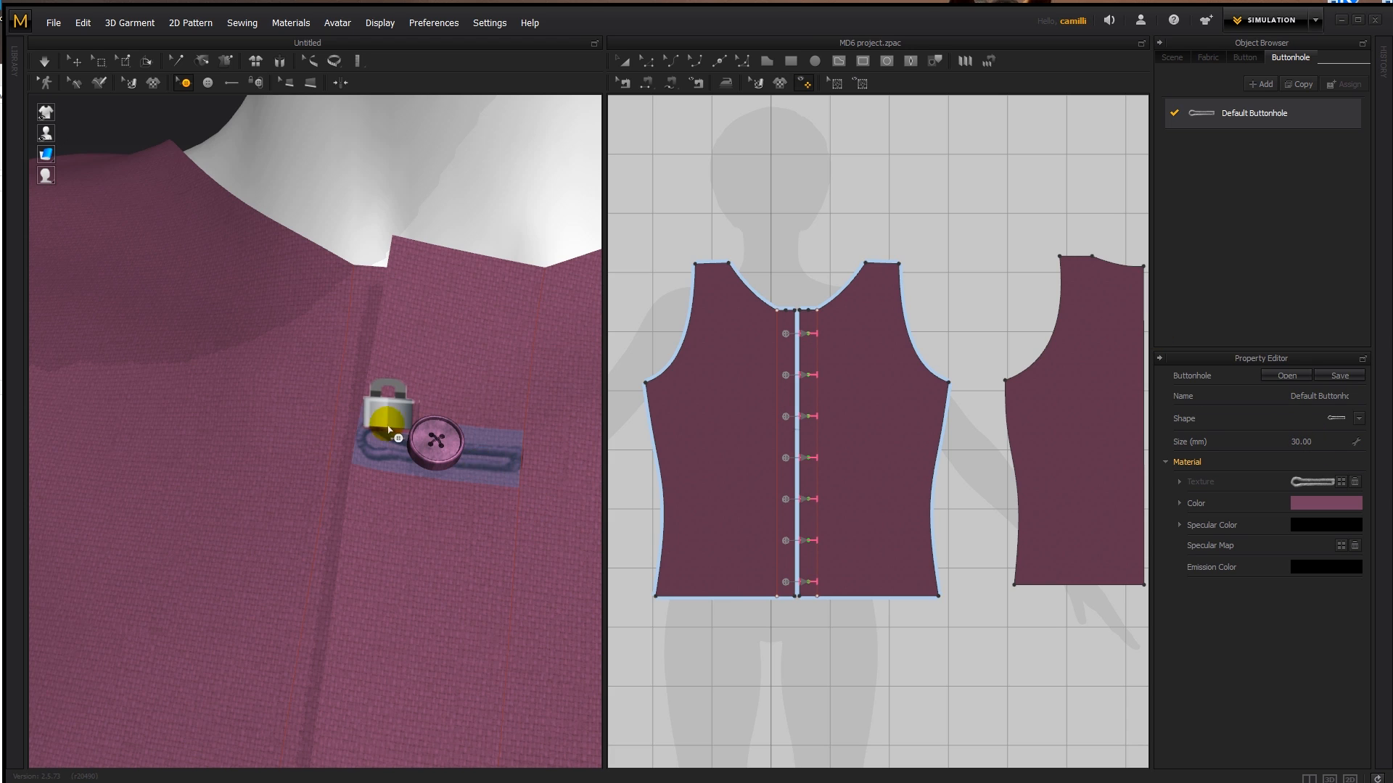
- Rotate the buttonhole nearest the neckline to an angle of about 81 degrees
scroll(546, 363, down, 4)
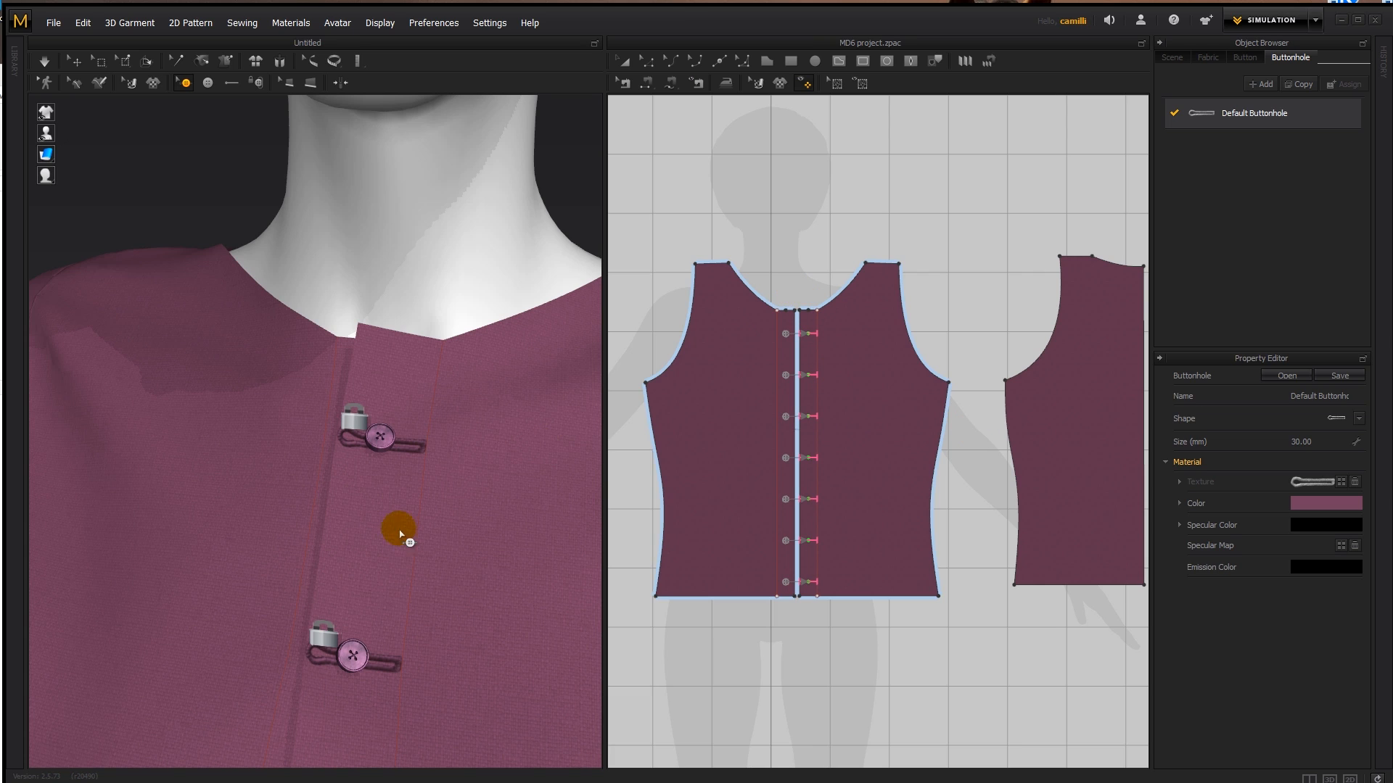
click(410, 449)
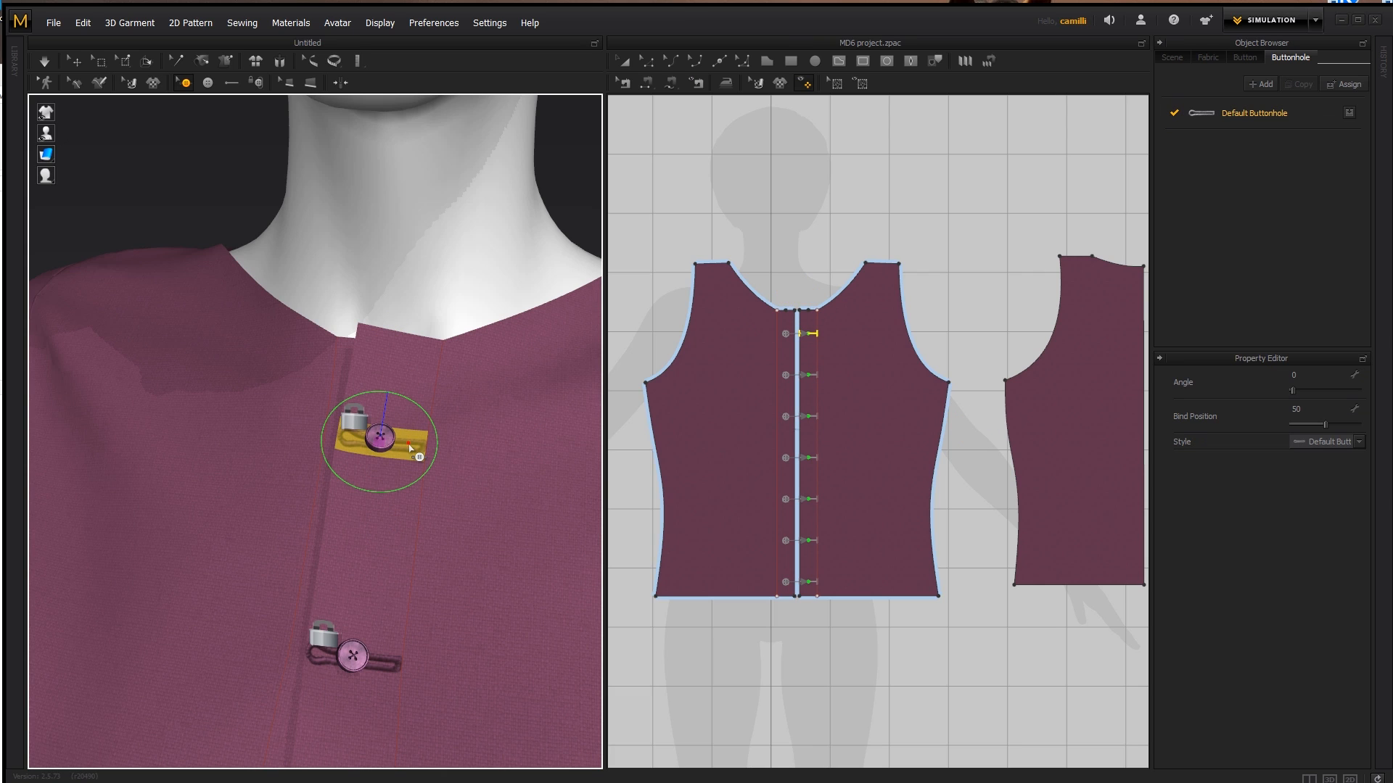
mouse_move(1294, 389)
mouse_down()
mouse_move(1328, 390)
mouse_move(1307, 391)
mouse_up()
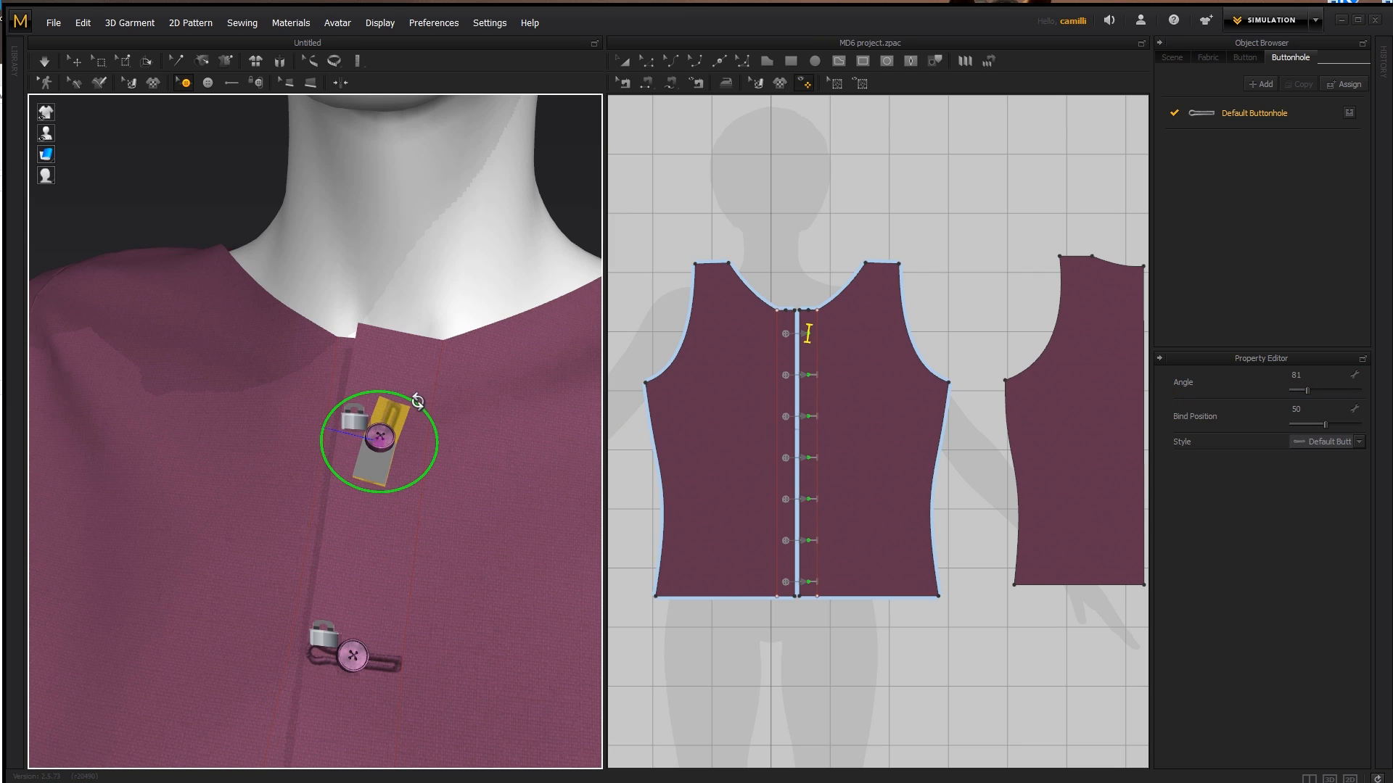
- Rotate the buttonhole nearest the neckline to about 94 degrees, then flip it to about 272 degrees
drag(417, 401, 407, 395)
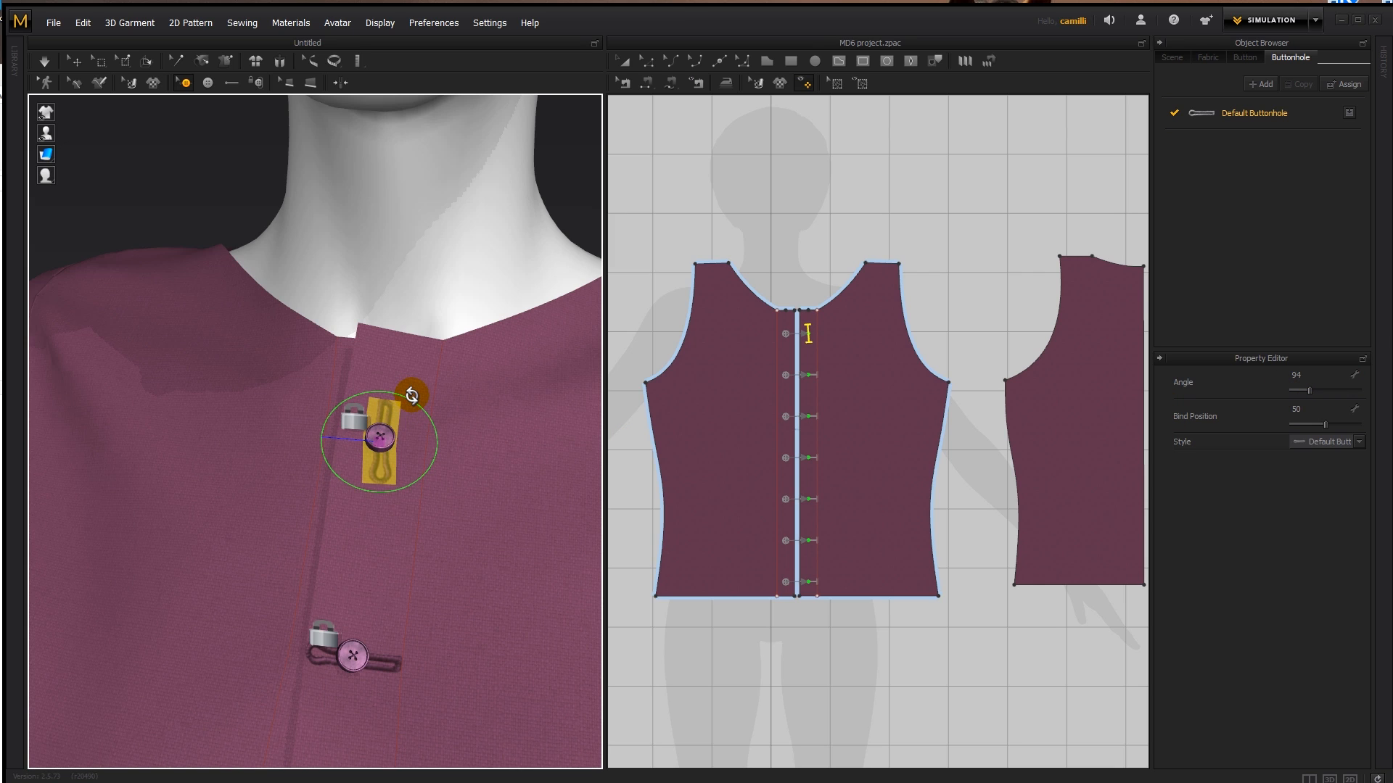
click(448, 293)
click(371, 468)
drag(1309, 390, 1342, 392)
click(462, 274)
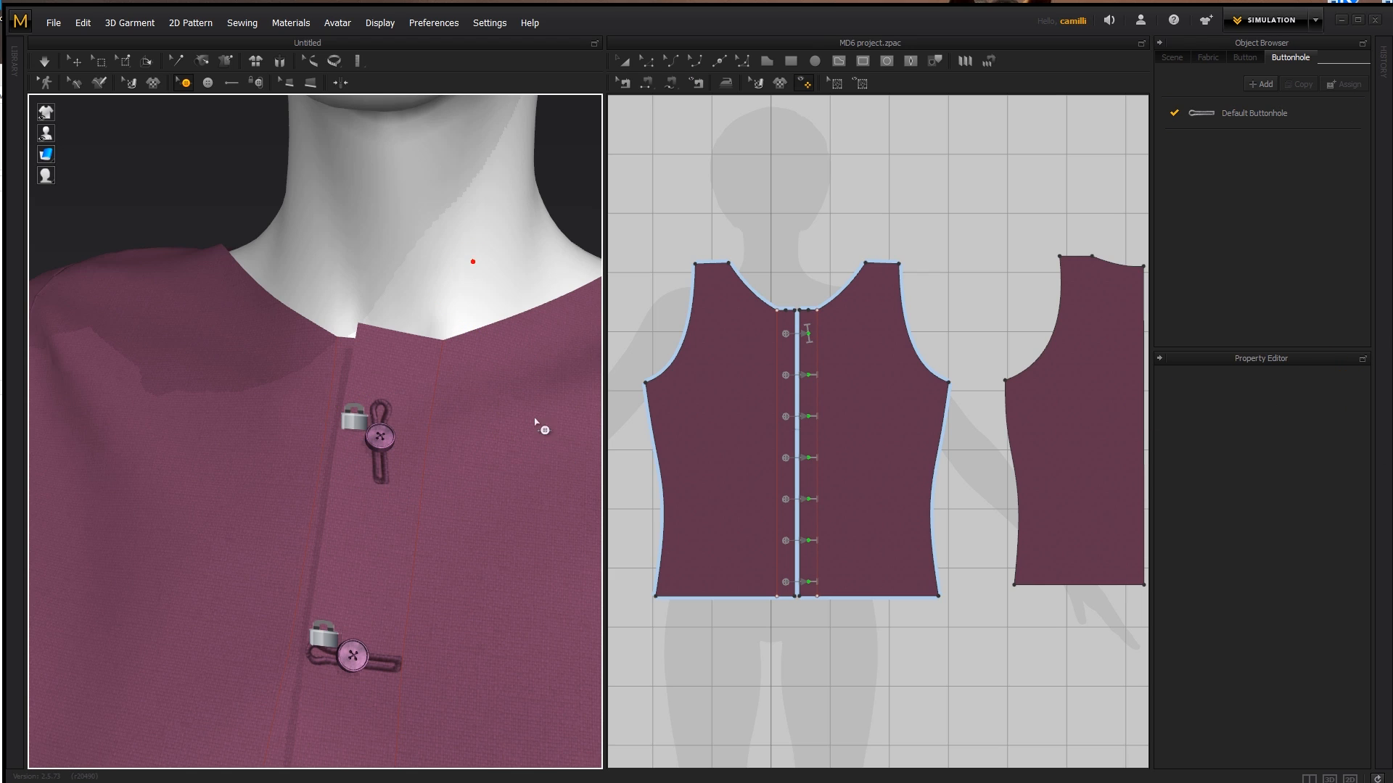
click(379, 471)
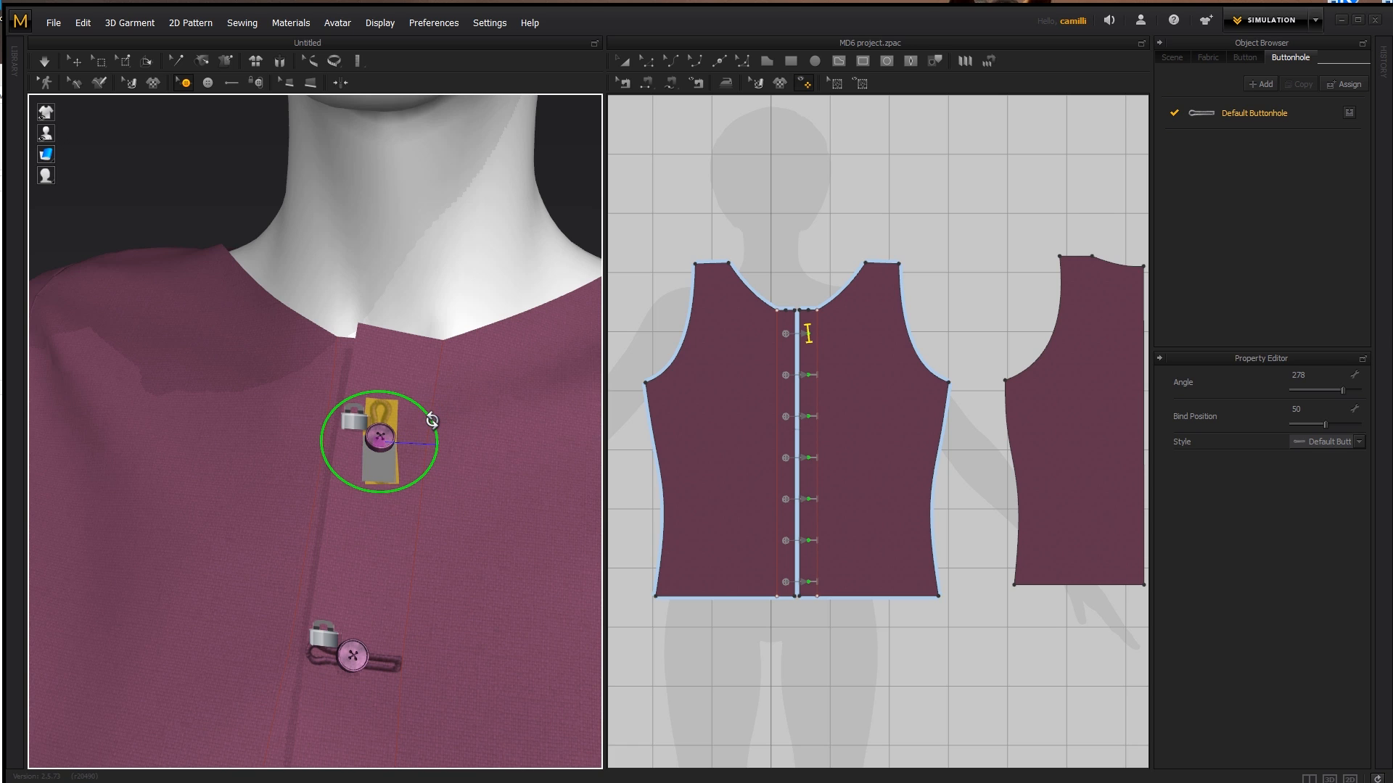
click(459, 262)
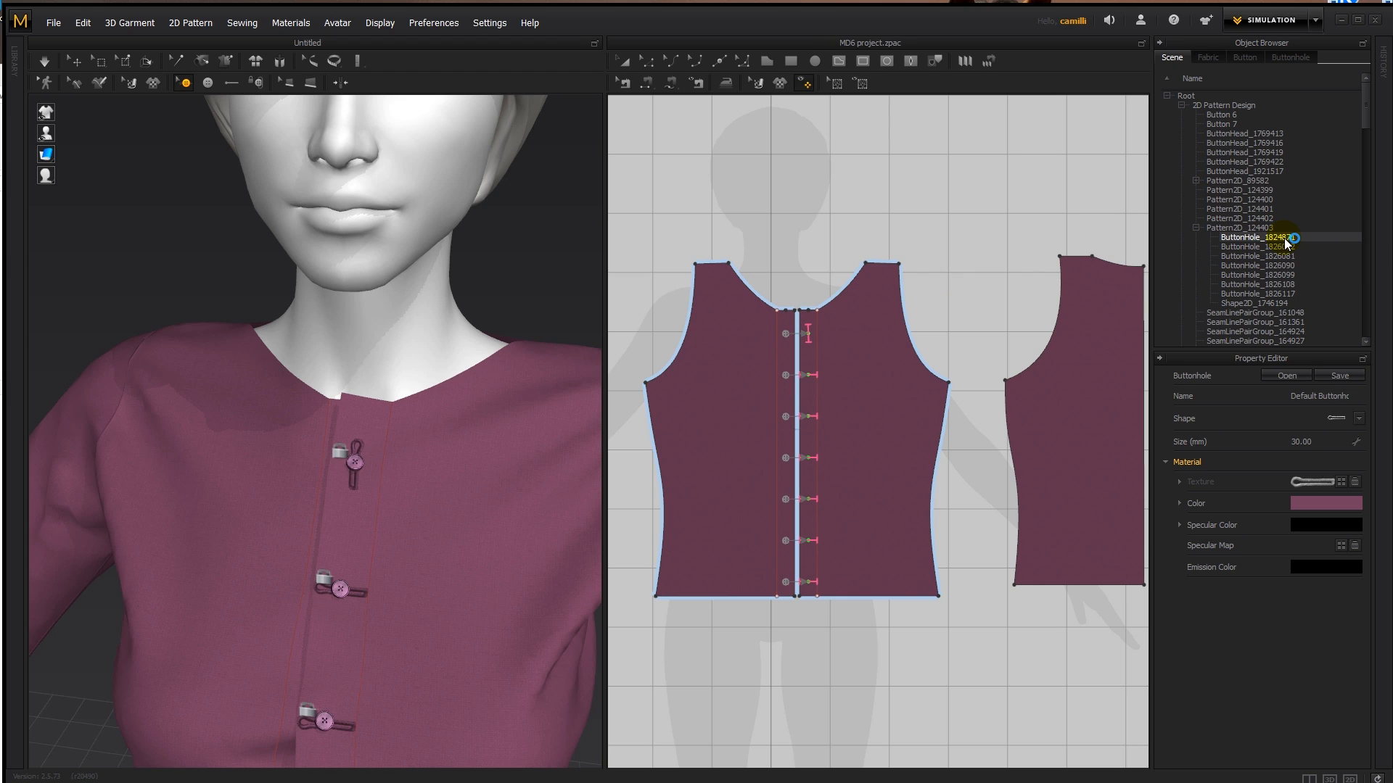
- Rename the buttonhole nearest the neckline as "Buttonhole _top" in the scene list
click(1280, 237)
click(807, 333)
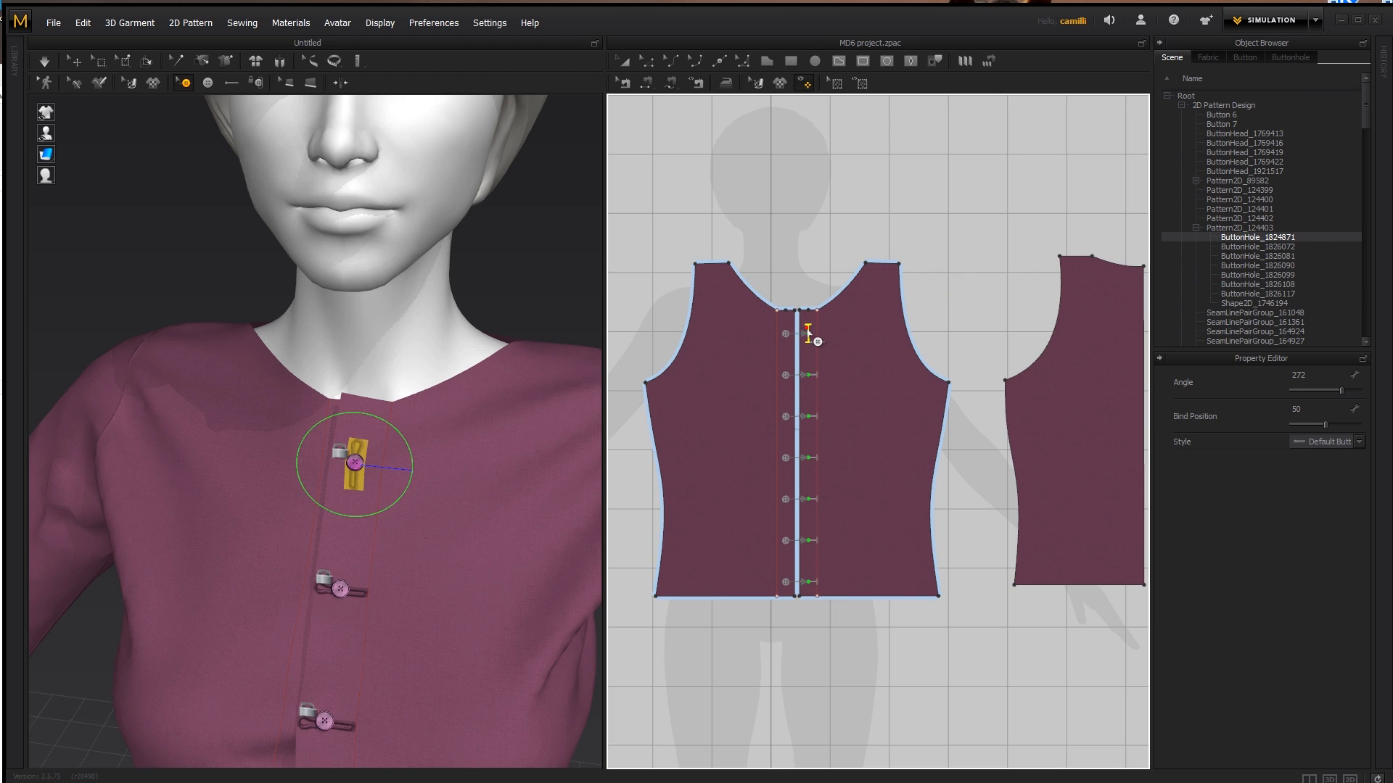
double_click(1294, 236)
drag(1294, 237, 1245, 240)
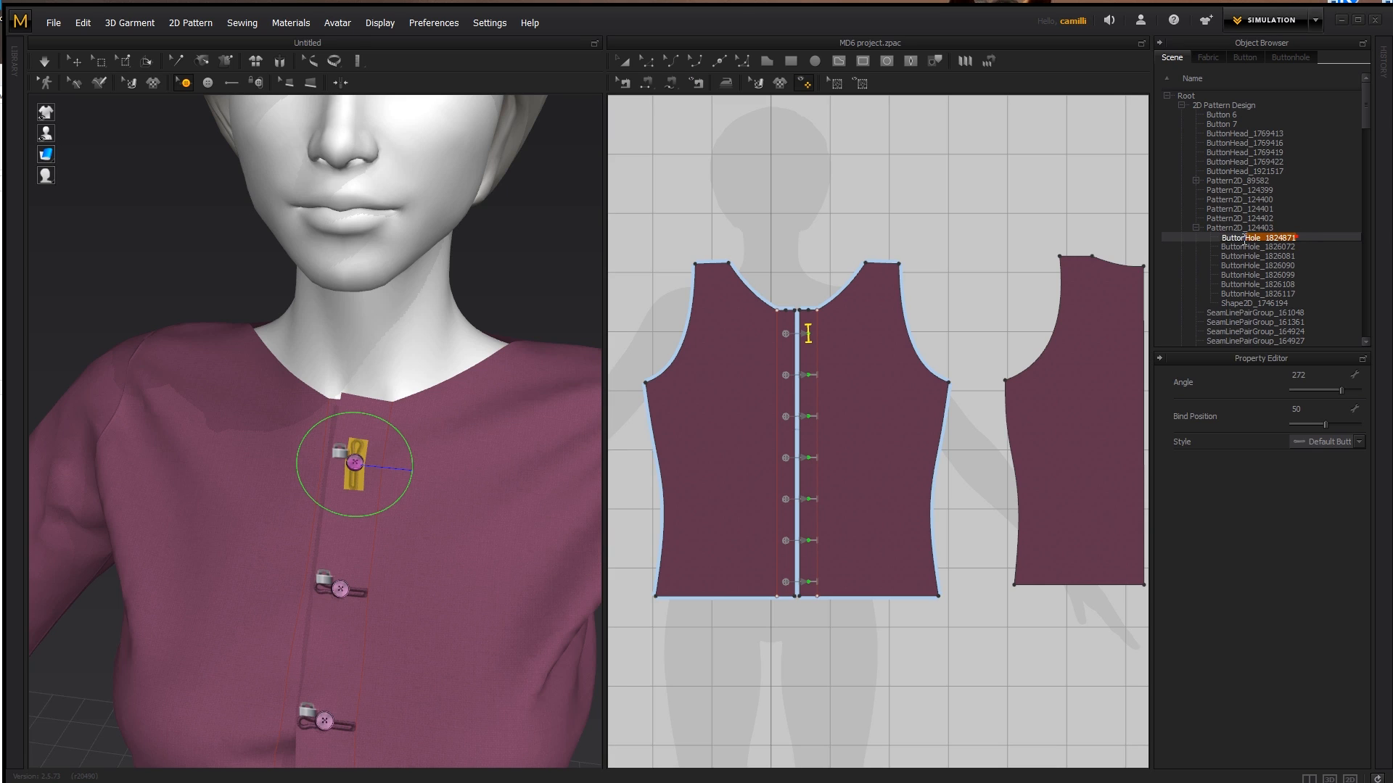
key(BackSpace)
text(on)
key(Return)
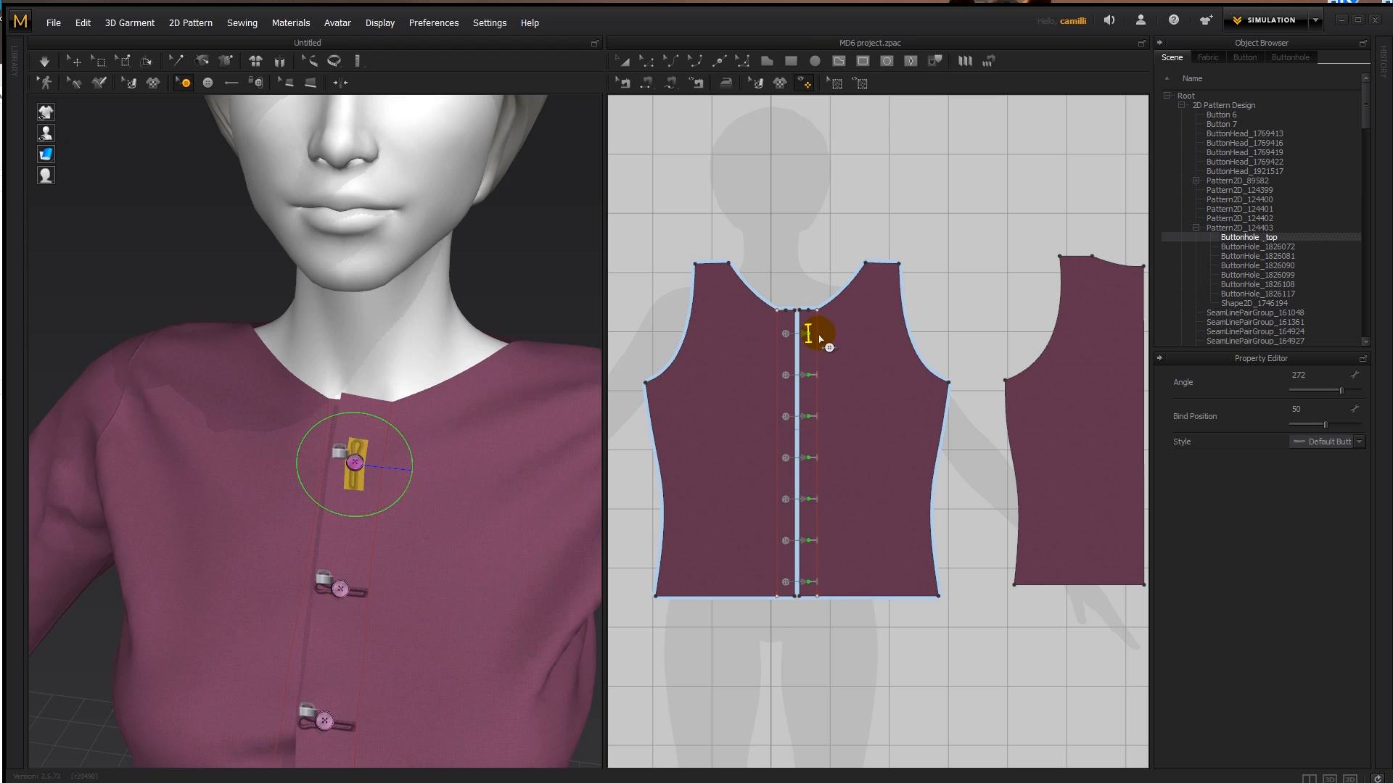
- Select all the front buttonholes together and delete them
shift+click(1278, 294)
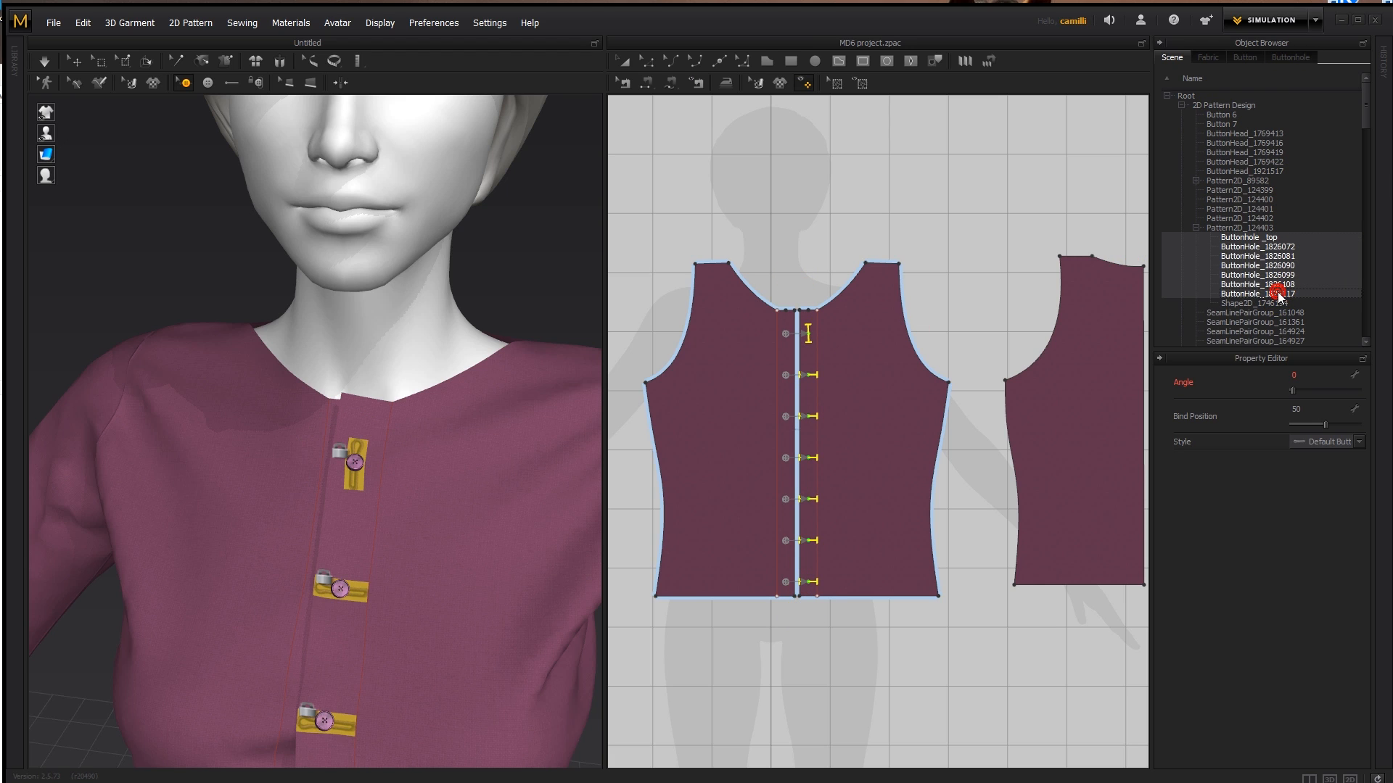
key(Delete)
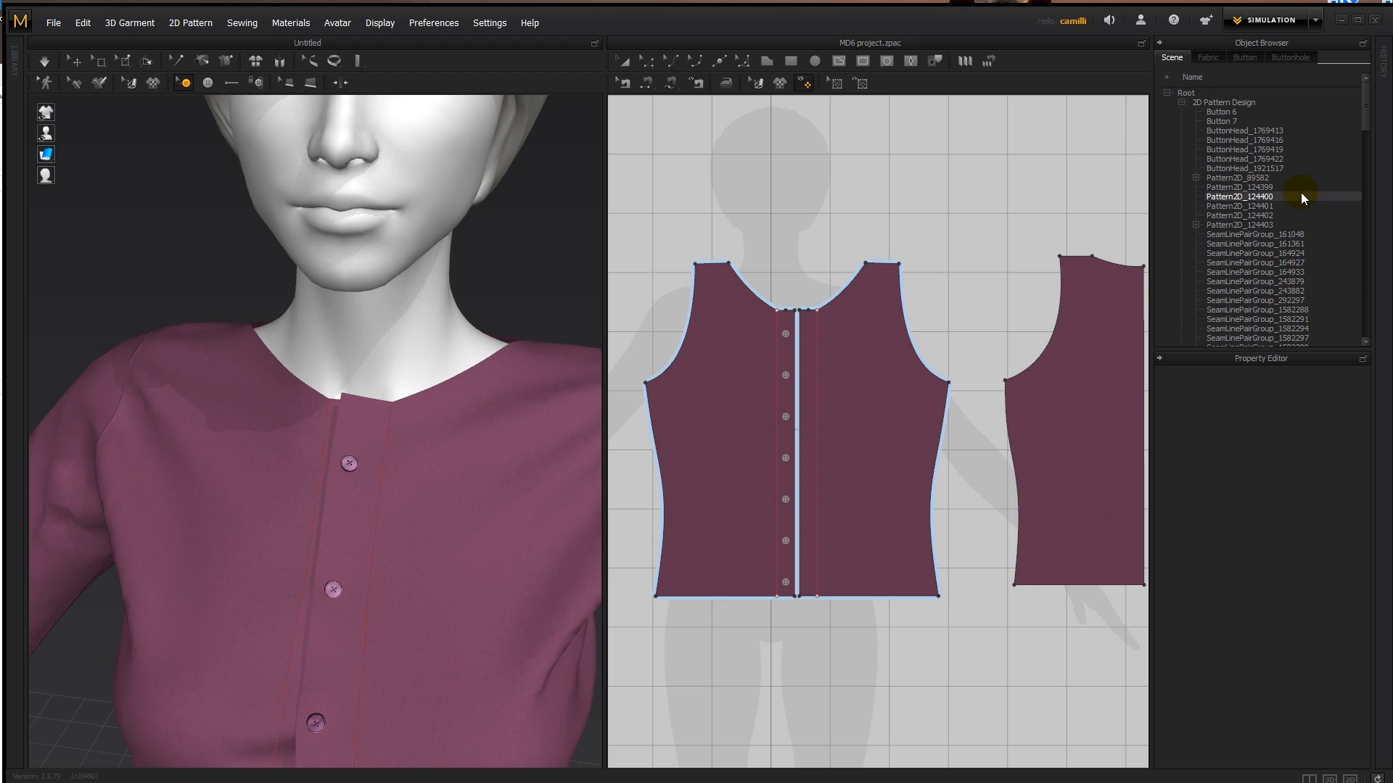
click(805, 236)
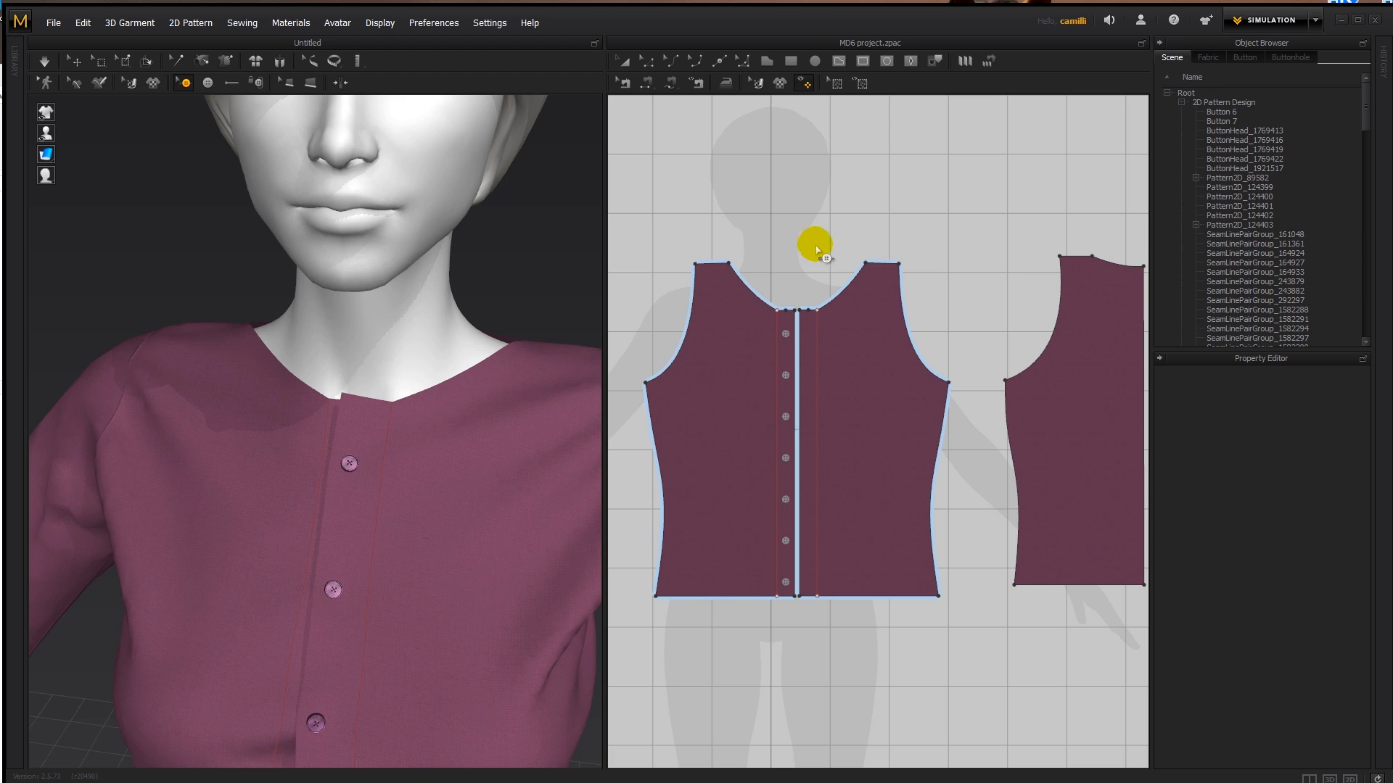
- Select all the buttons along the shirt's front opening and delete them
click(1297, 131)
shift+click(1281, 167)
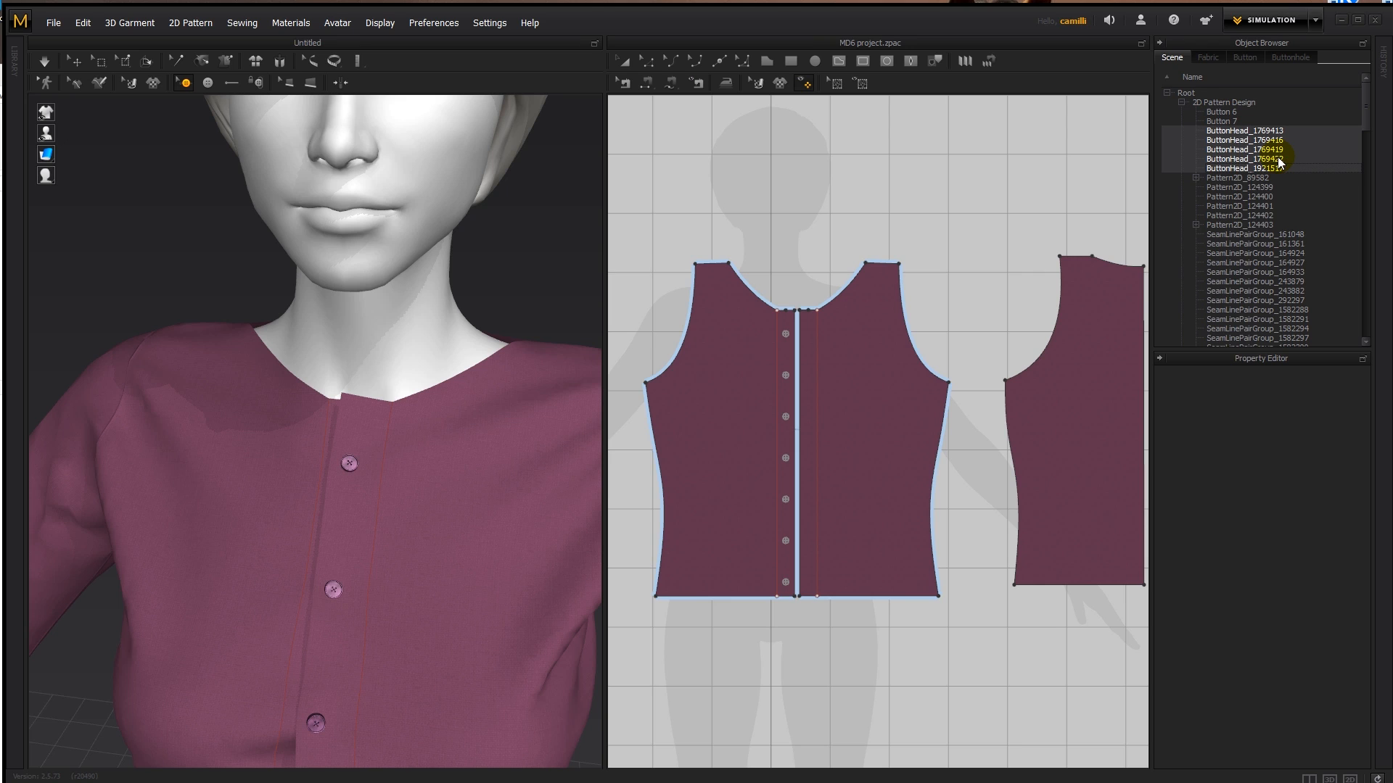
click(951, 180)
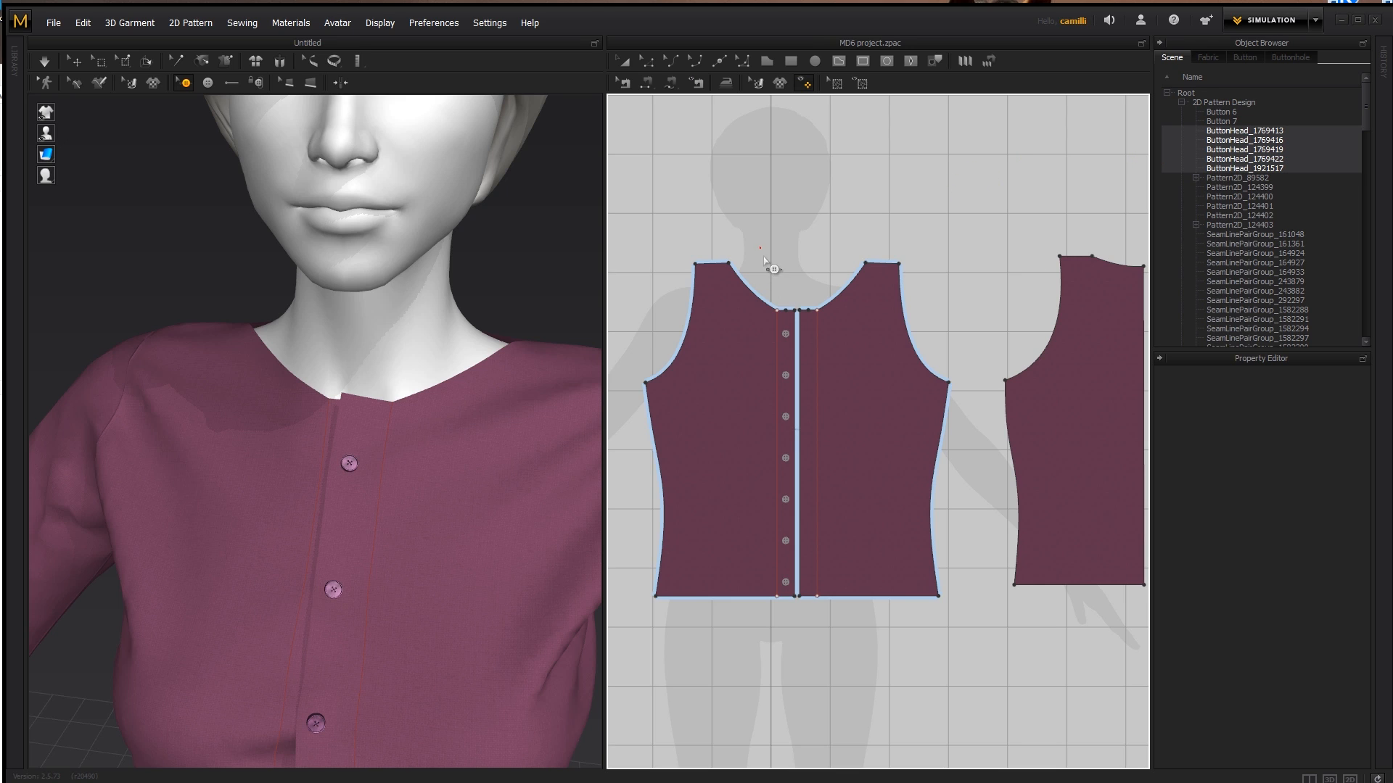
drag(790, 560, 795, 596)
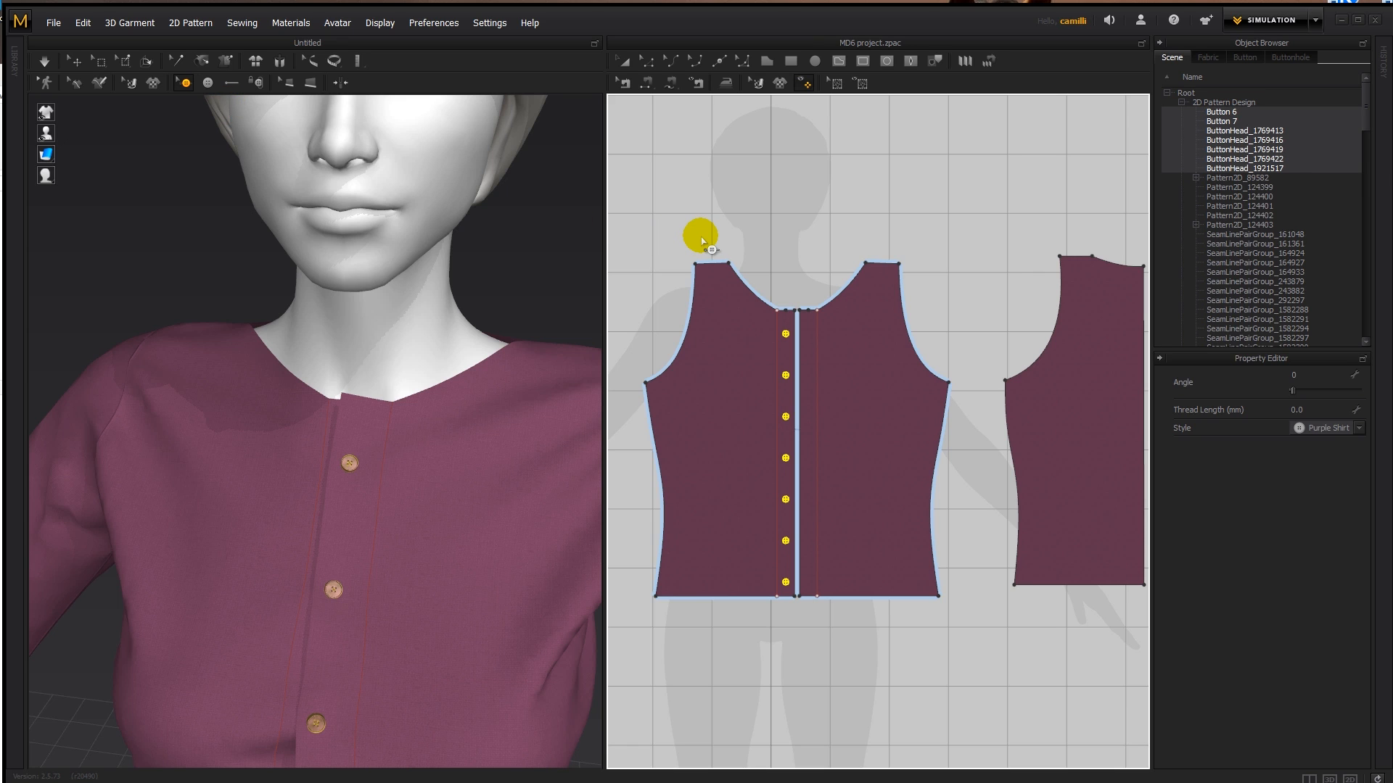
key(Delete)
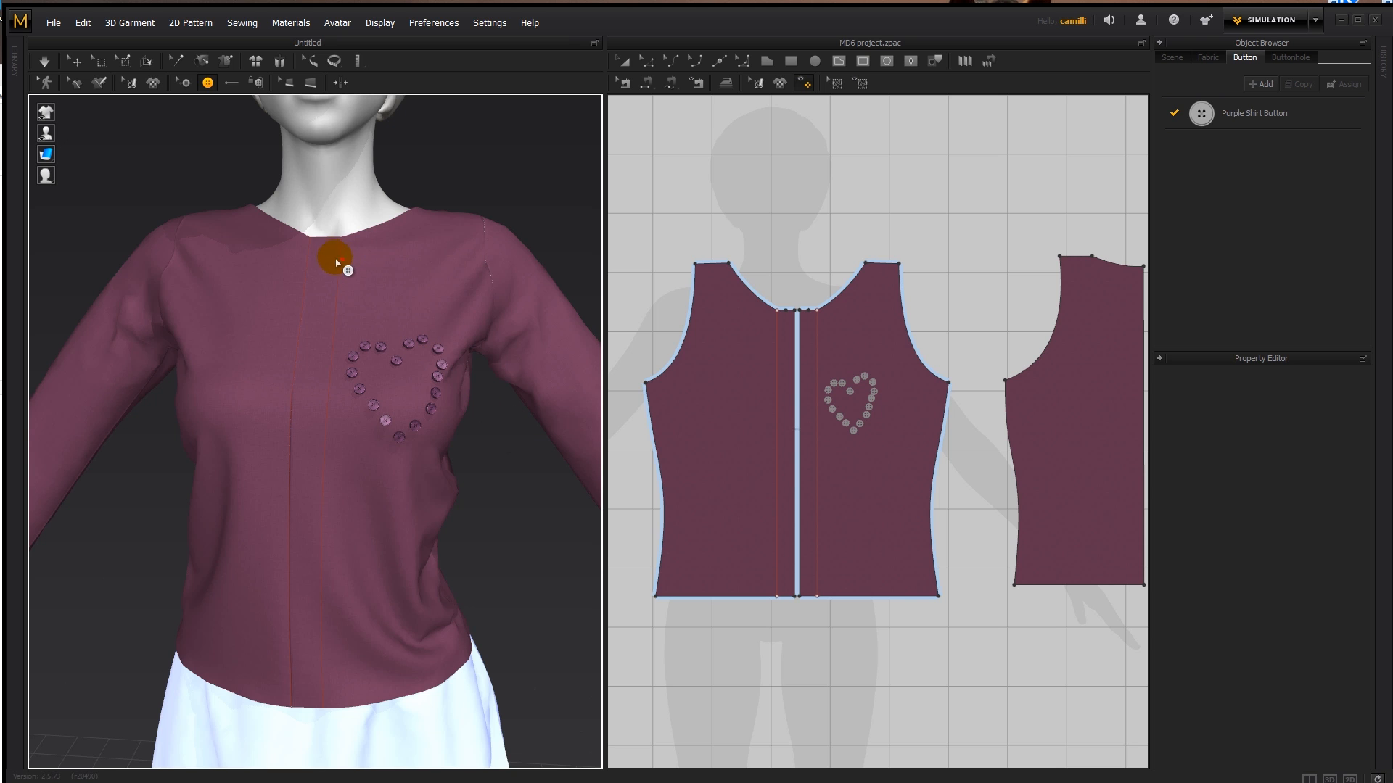
- Place Purple Shirt Buttons in the shape of a capital letter I on the front panel opposite the button heart
scroll(376, 461, up, 5)
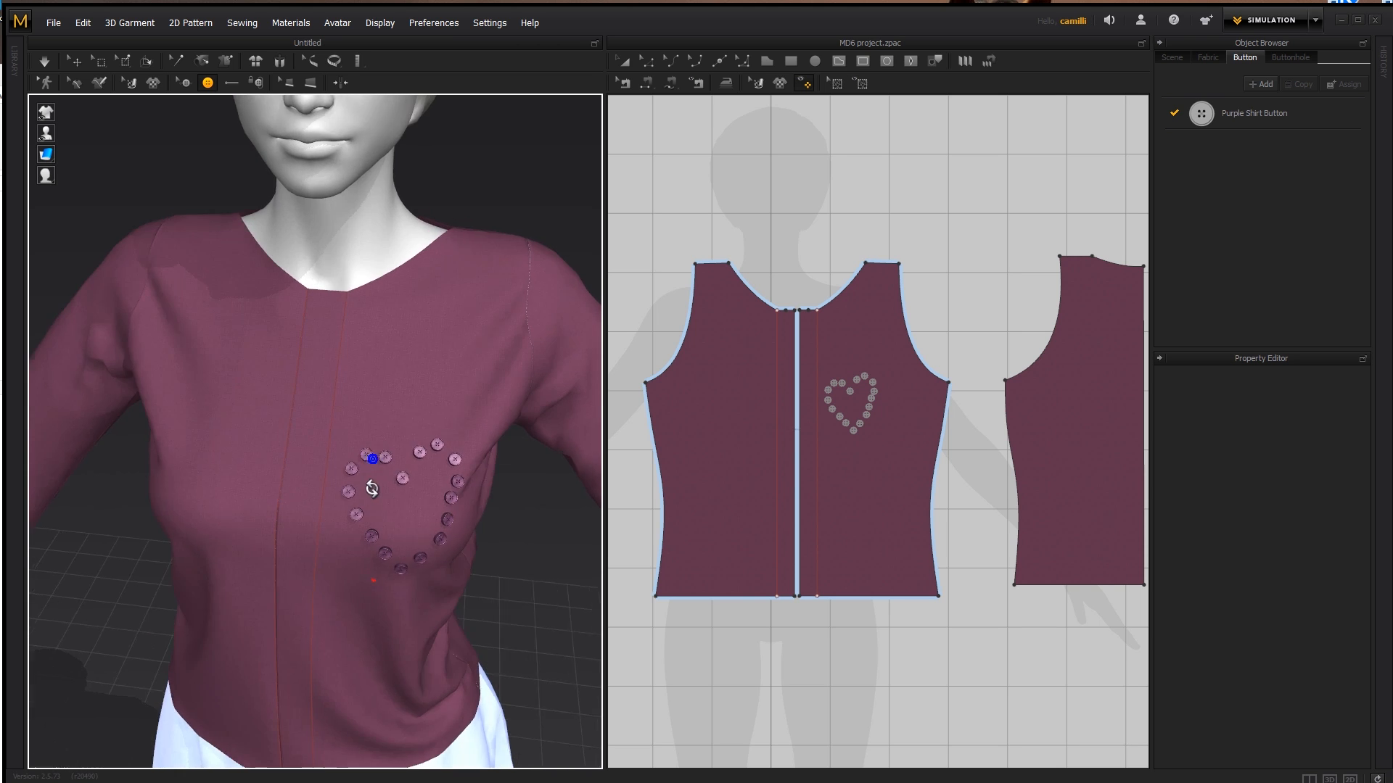
scroll(341, 458, down, 6)
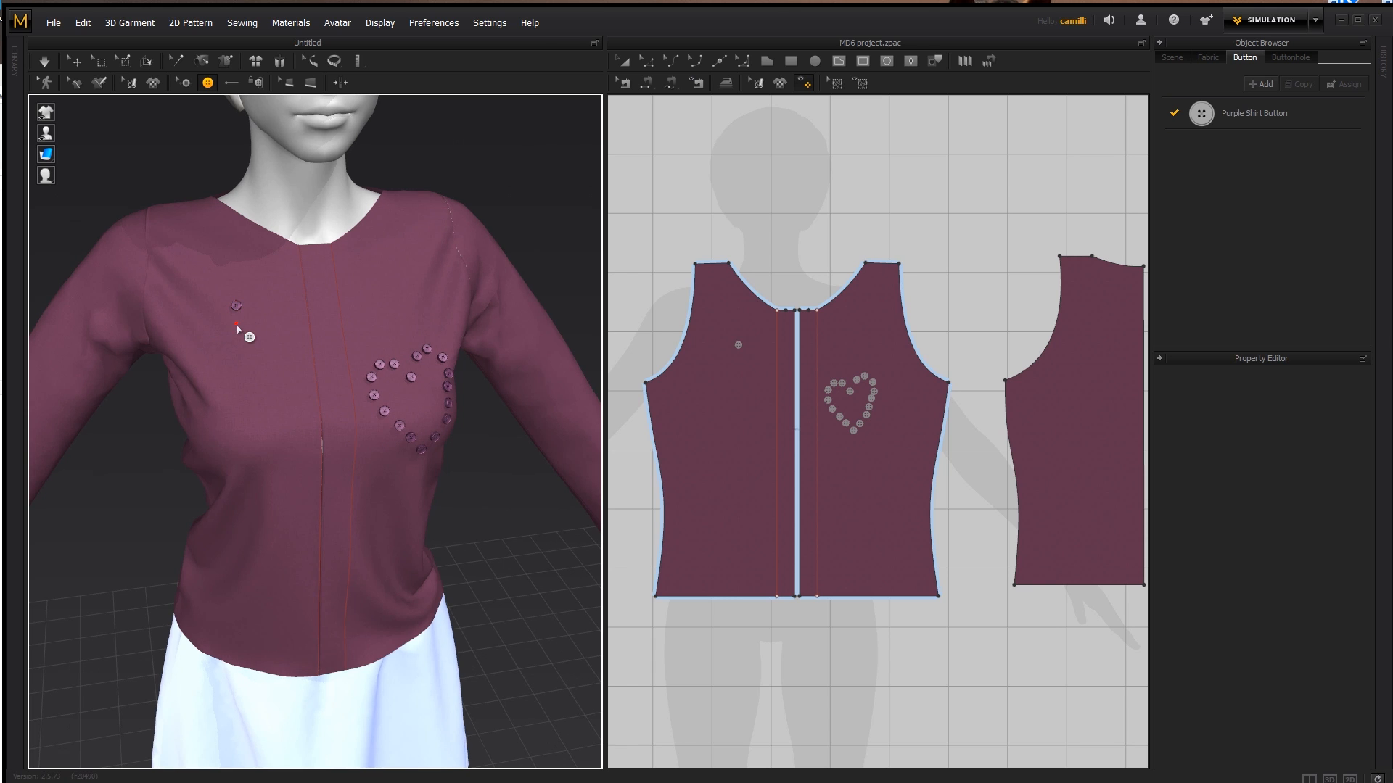
click(235, 351)
click(240, 375)
click(246, 420)
click(259, 420)
click(275, 423)
click(215, 307)
click(251, 304)
click(274, 302)
right_drag(423, 461, 389, 445)
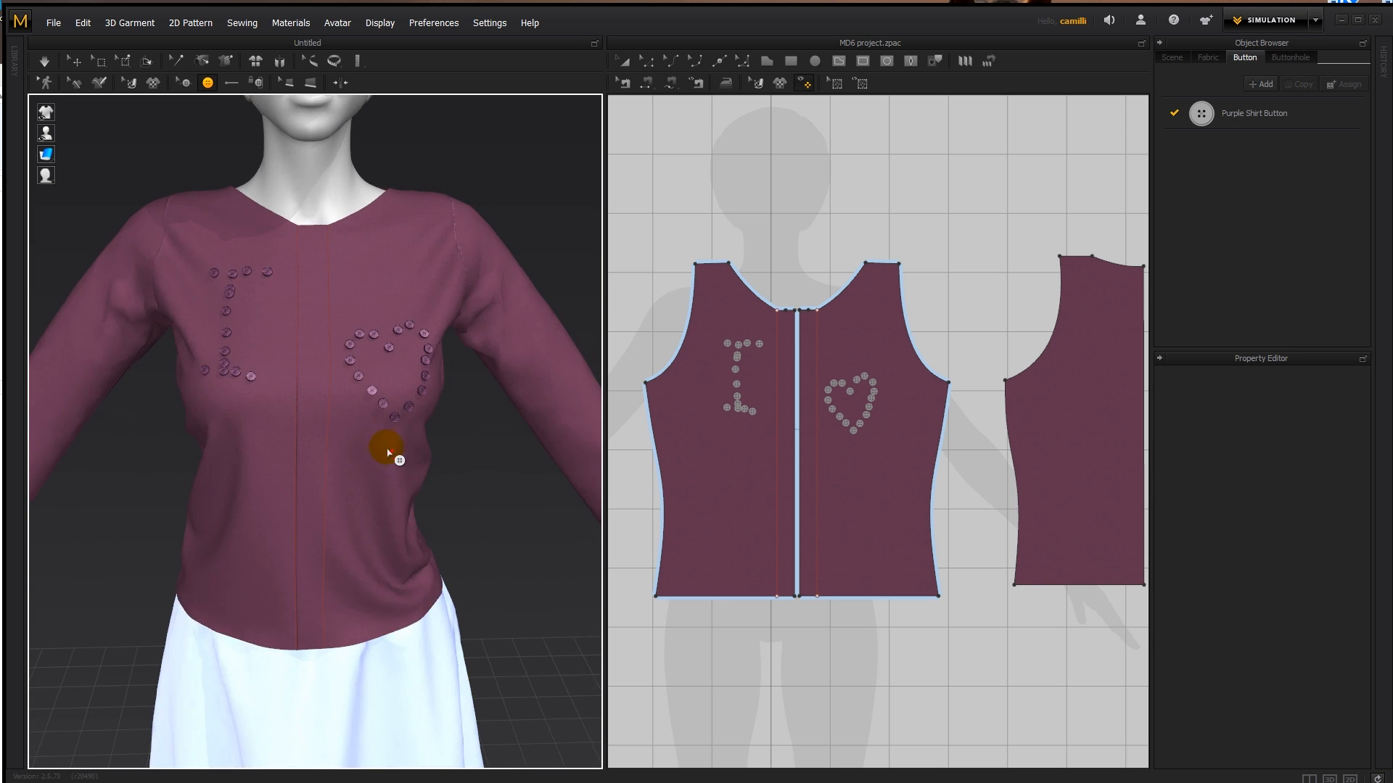
scroll(389, 444, up, 3)
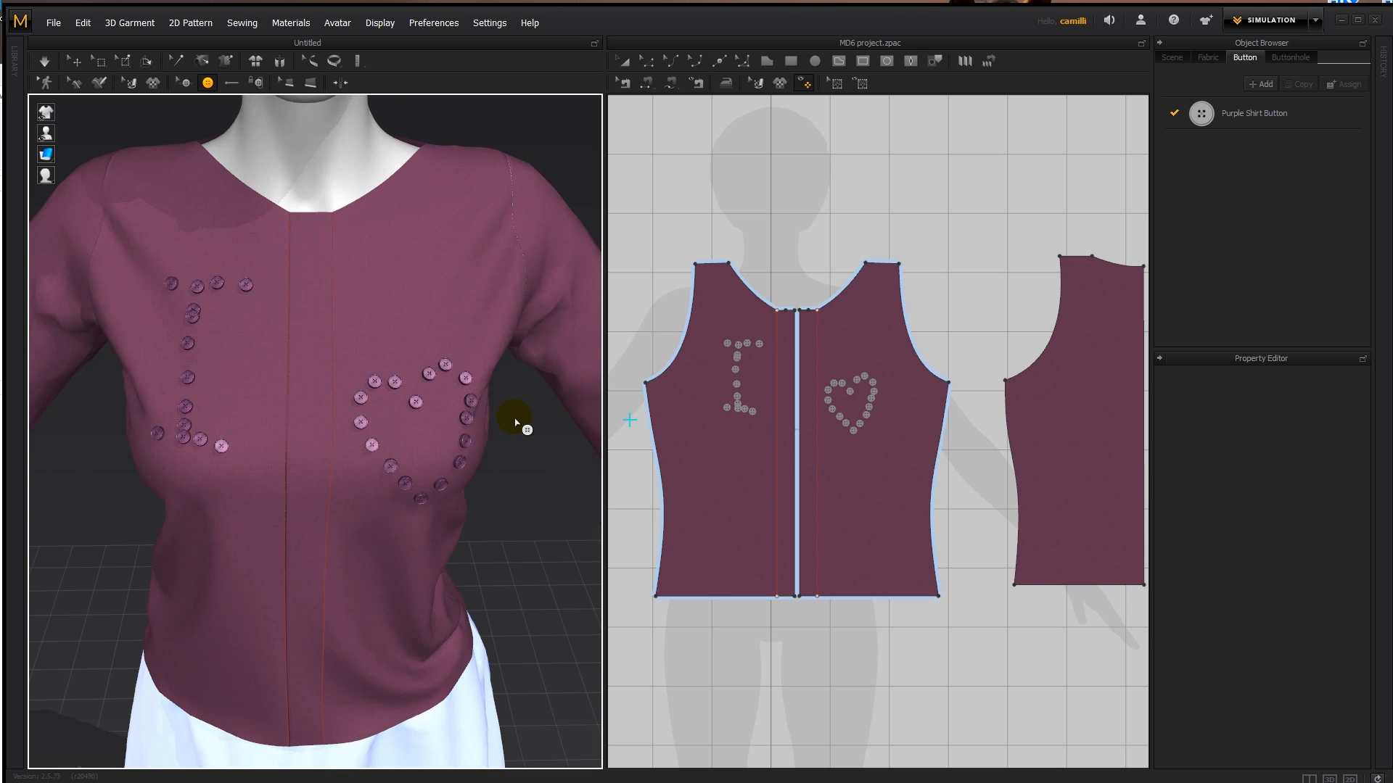
mouse_move(535, 530)
right_down()
mouse_move(559, 541)
mouse_move(442, 509)
mouse_move(408, 523)
mouse_move(536, 529)
right_up()
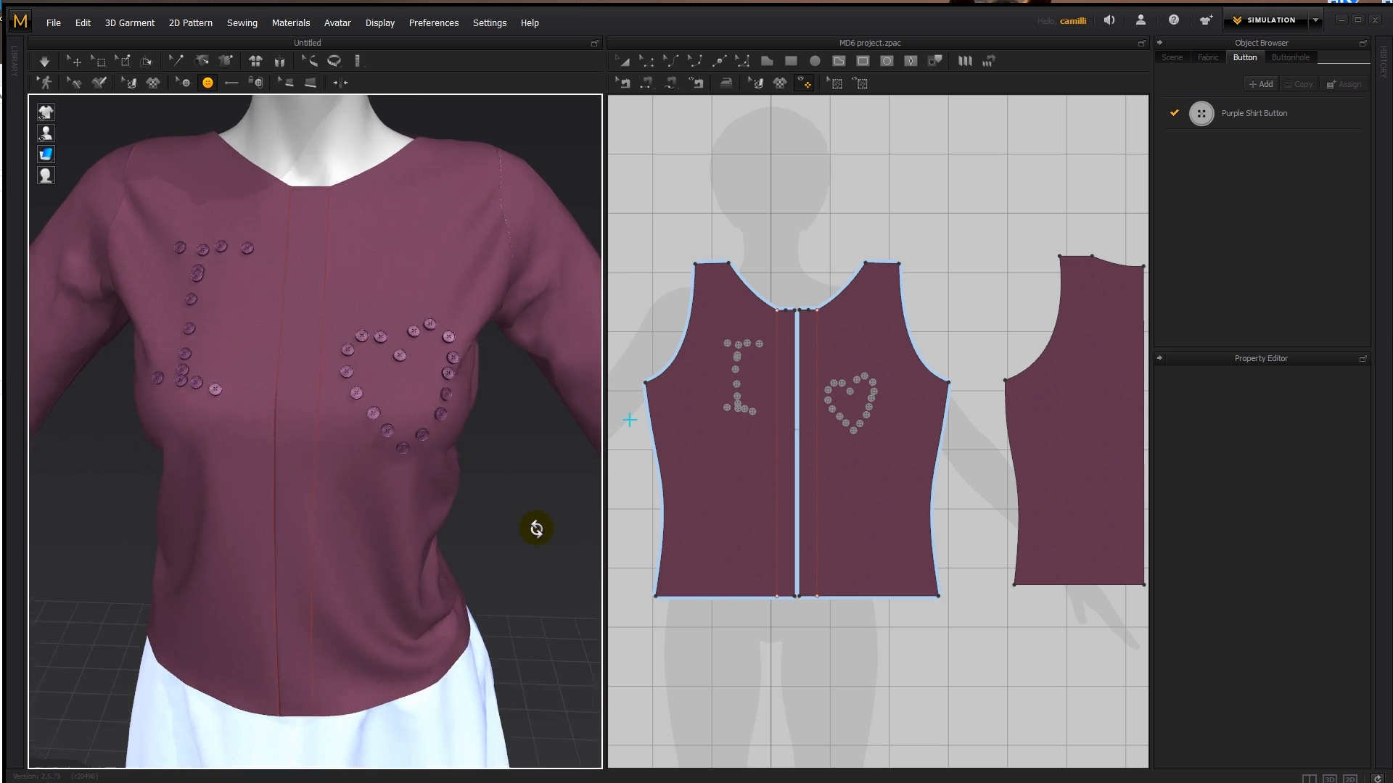